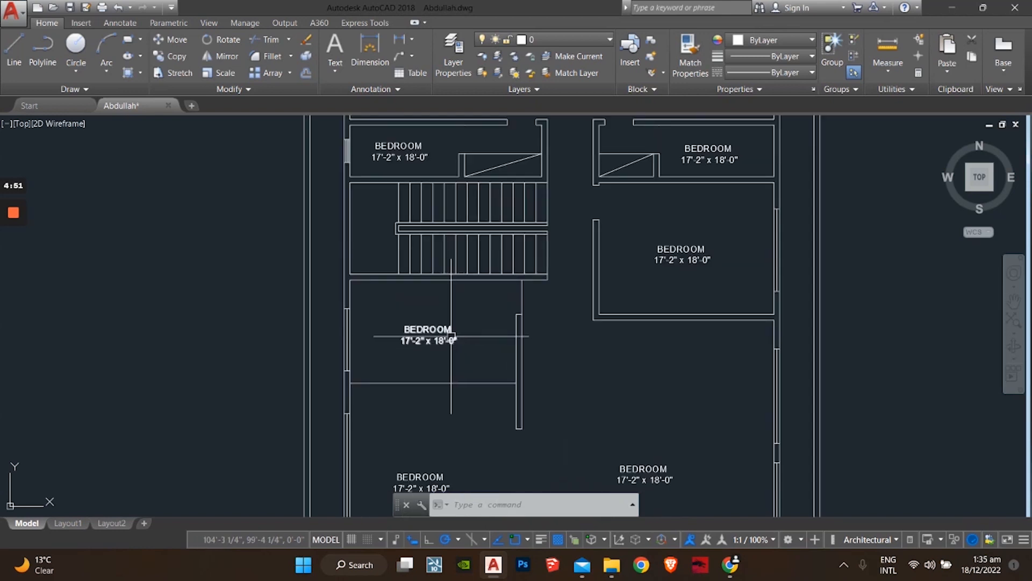
Step: Retype the middle, right and left BEDROOM labels as DINNING, LOUNGE and DRAWING
left_click(428, 330)
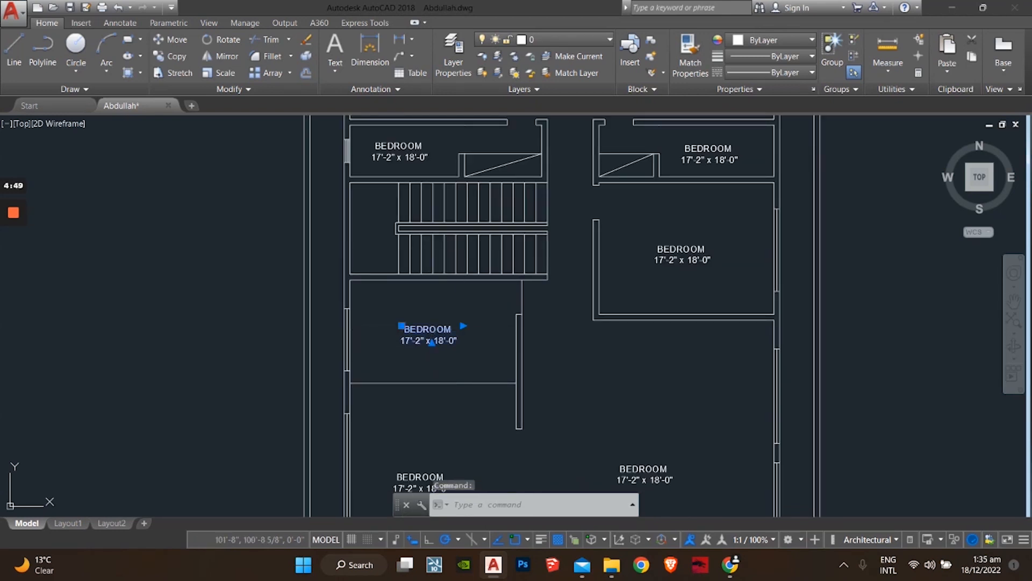
double_click(452, 333)
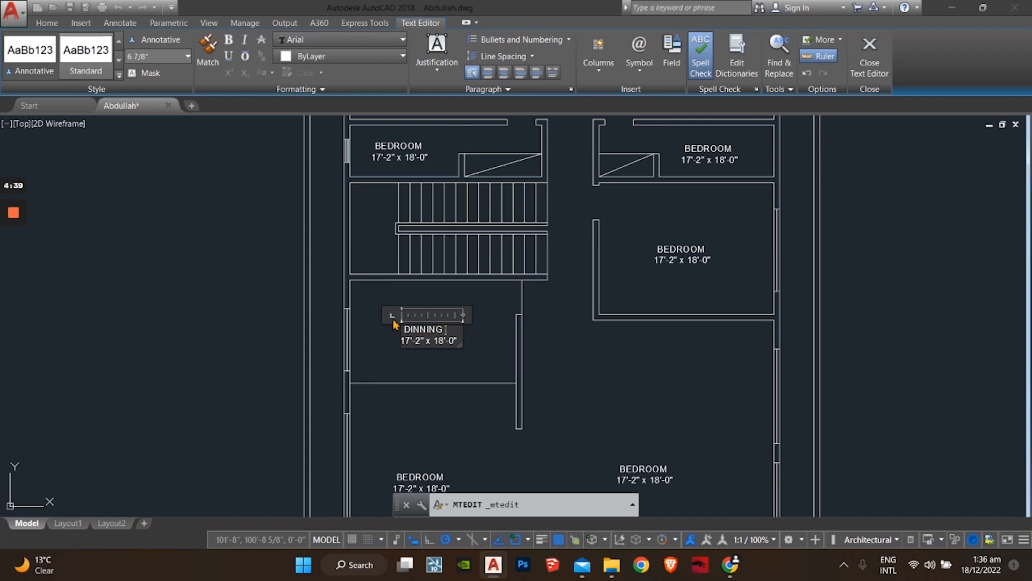
left_click(680, 245)
middle_click_drag(652, 341, 618, 231)
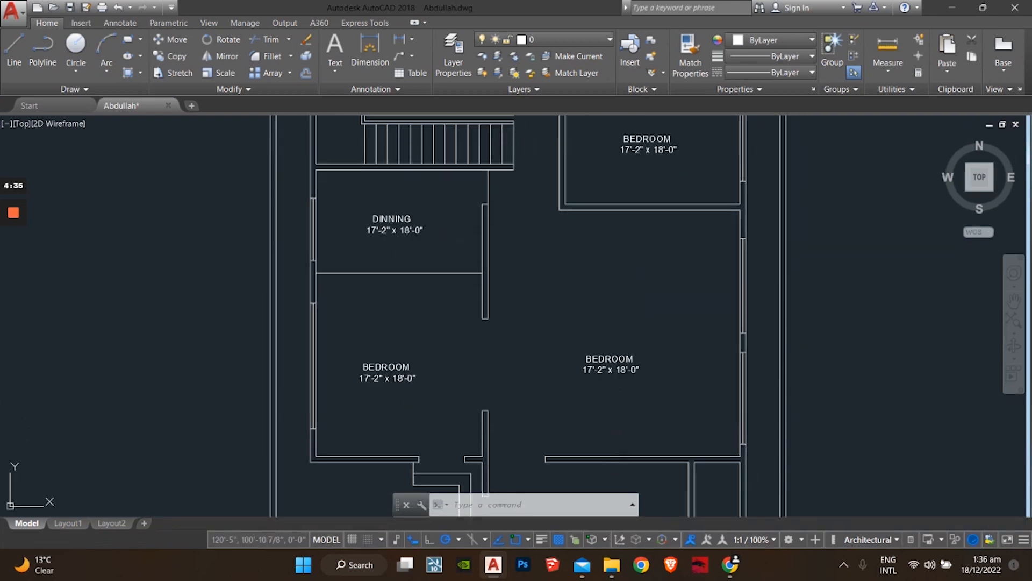
double_click(611, 357)
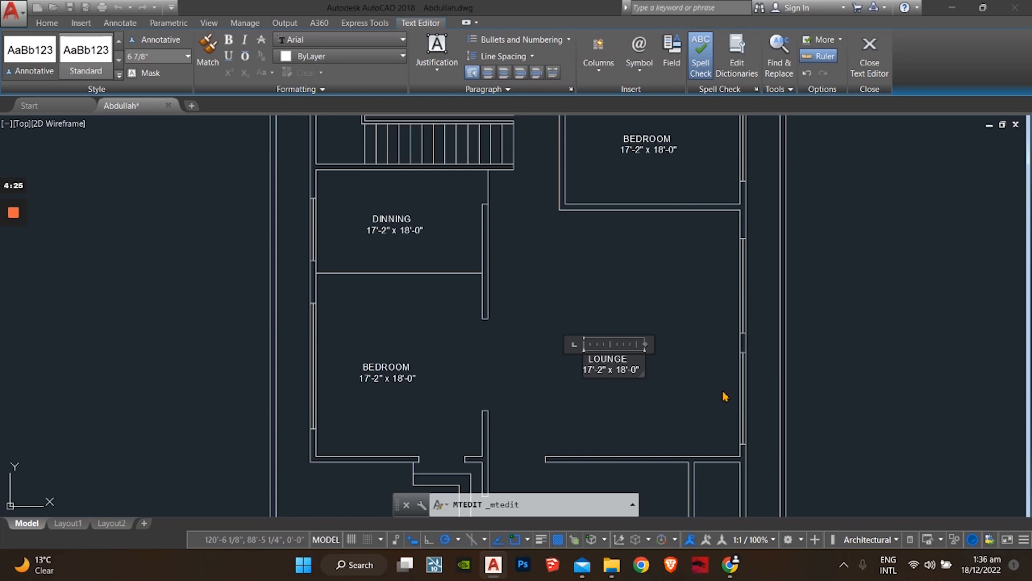
left_click(411, 378)
double_click(414, 373)
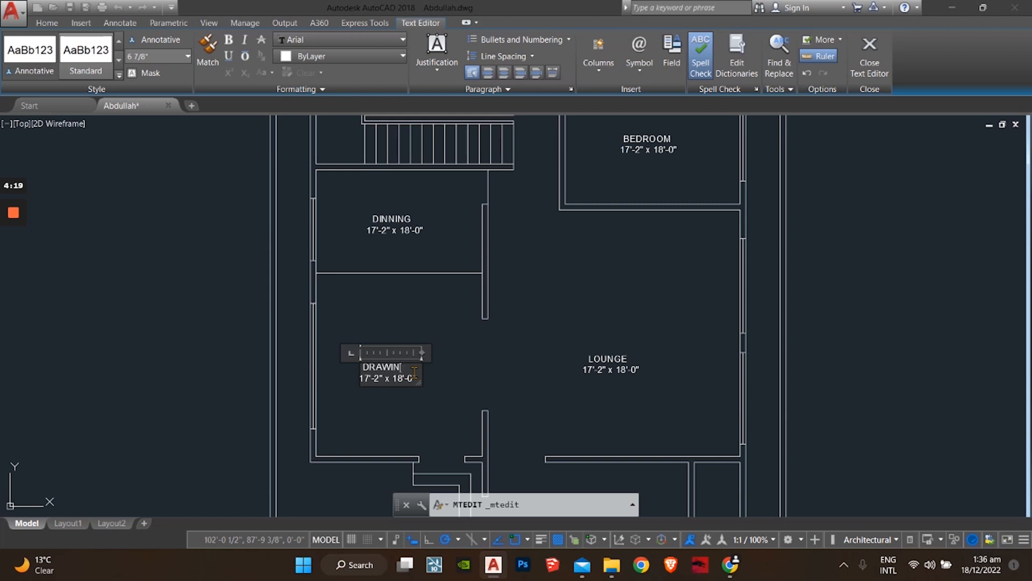
left_click(475, 366)
scroll(516, 361, "down", 4)
scroll(426, 362, "up", 4)
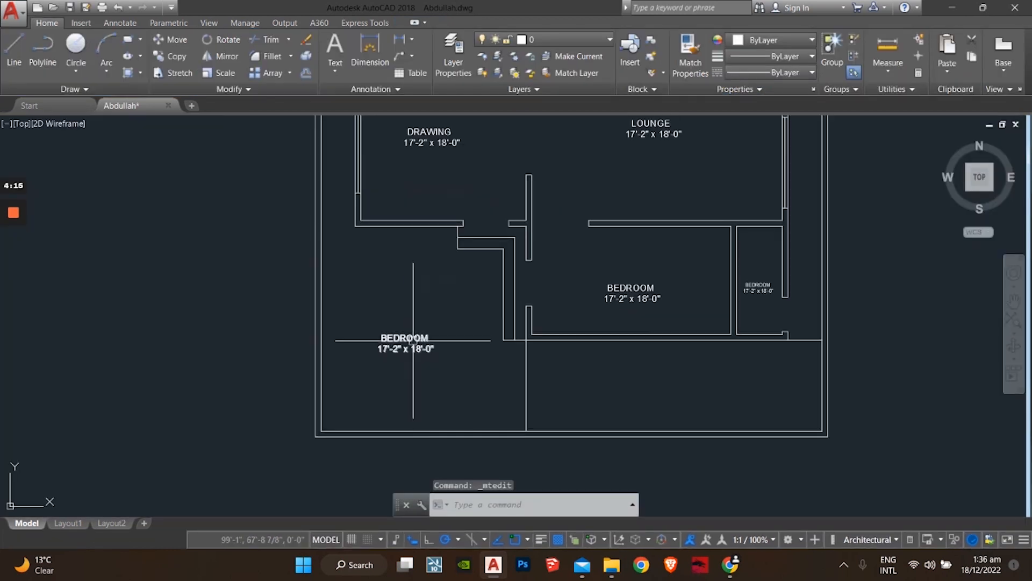
Step: Change the lower-left BEDROOM text to CAR PARK and the middle BEDROOM text to LOBBY
double_click(413, 340)
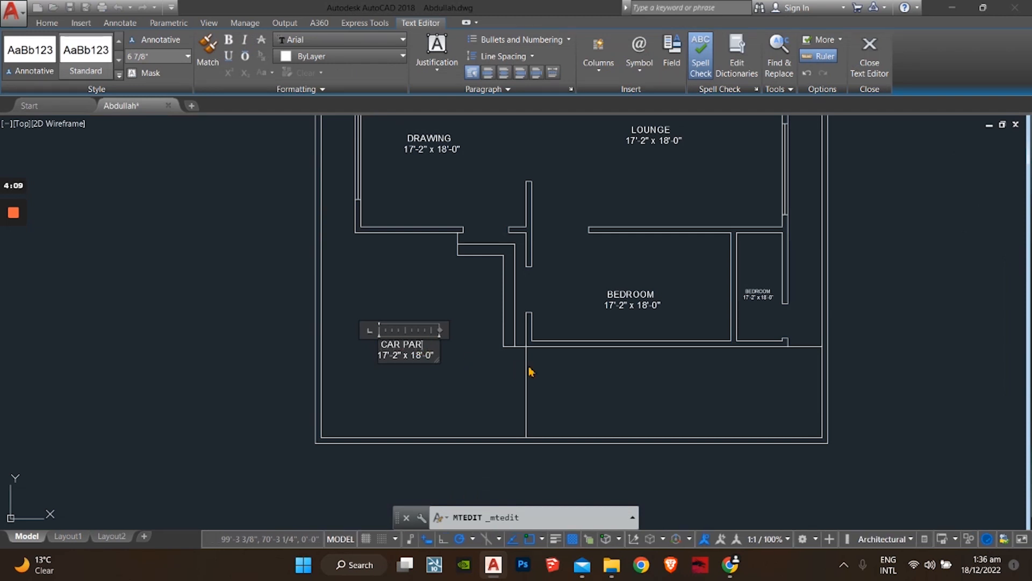
left_click(613, 394)
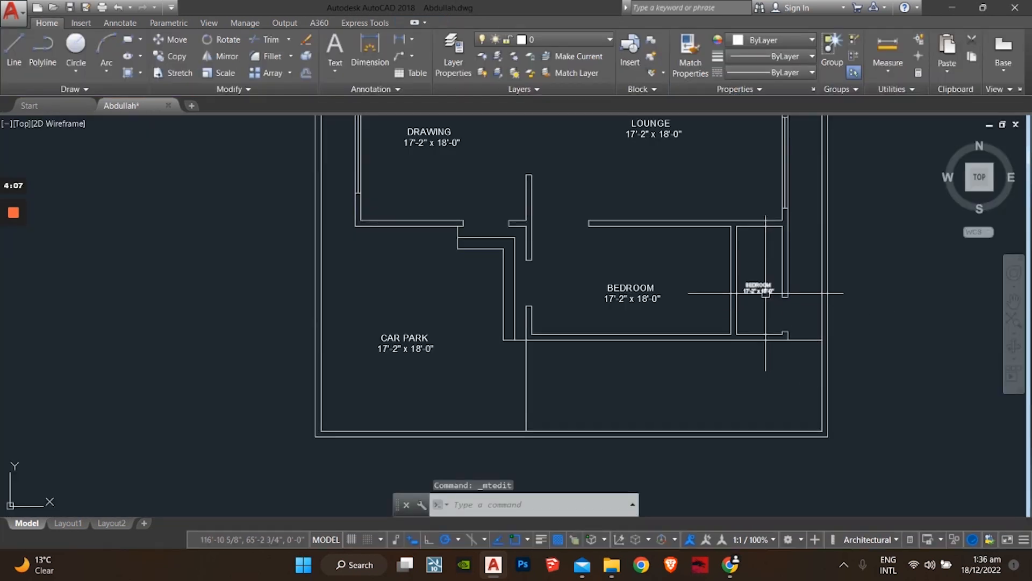
scroll(663, 288, "up", 3)
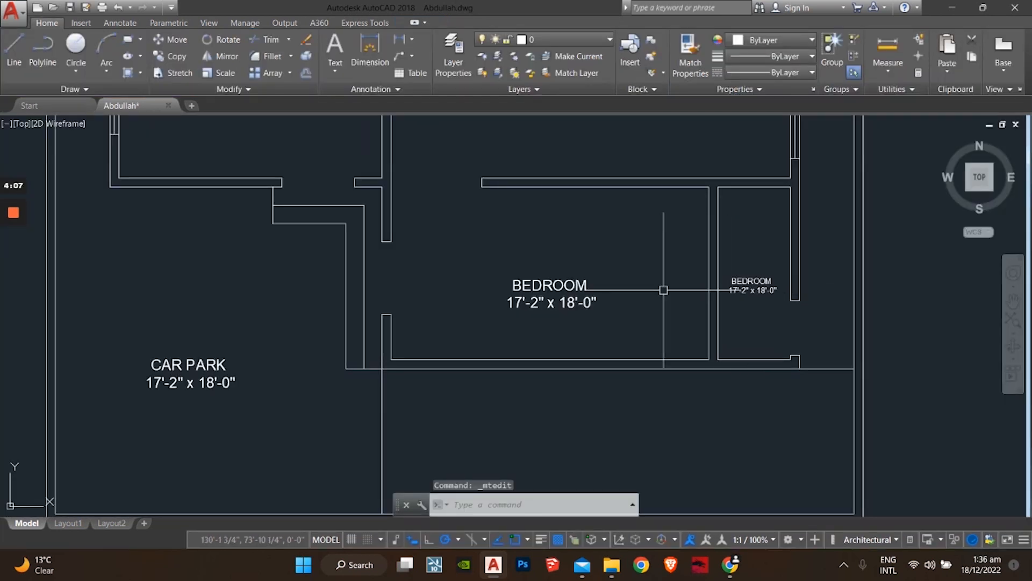
double_click(554, 285)
scroll(504, 276, "down", 2)
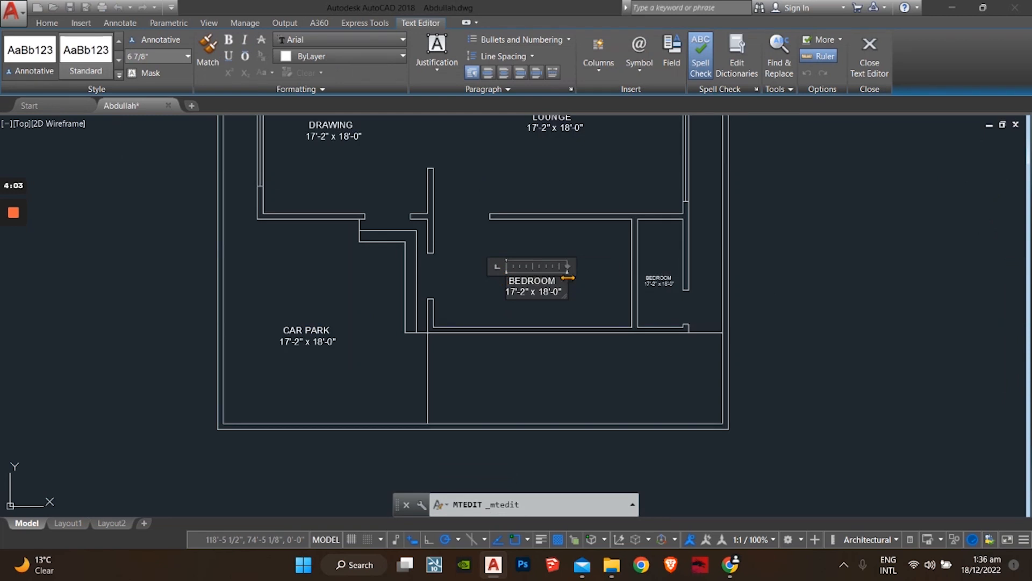
scroll(559, 279, "up", 3)
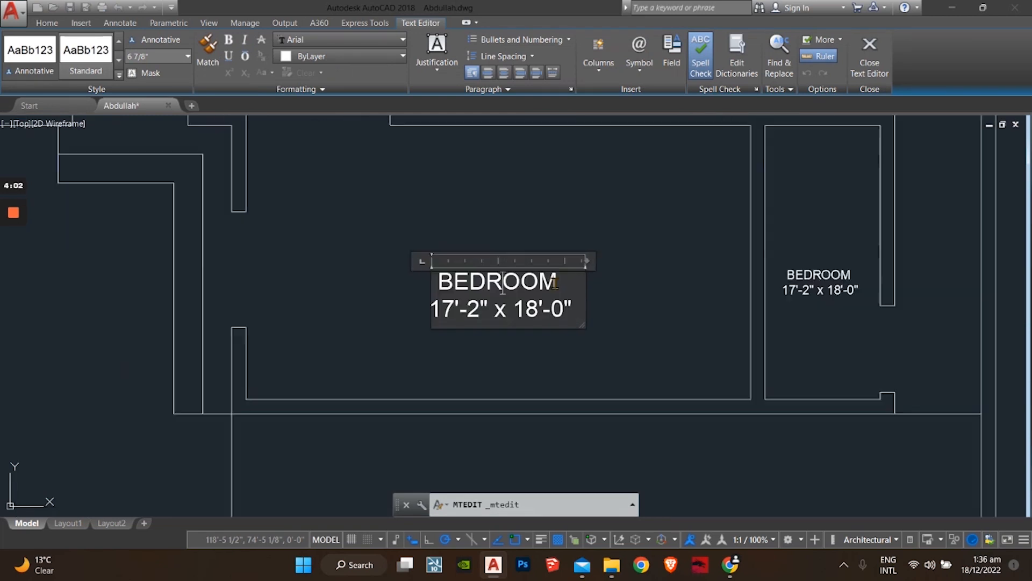
left_click(671, 335)
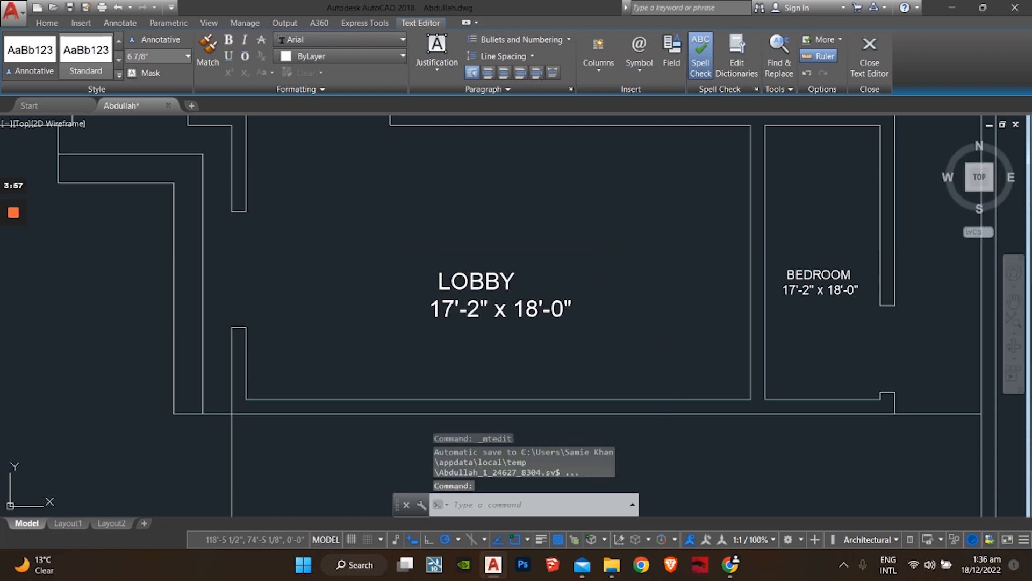
scroll(315, 168, "down", 5)
middle_click_drag(316, 168, 353, 322)
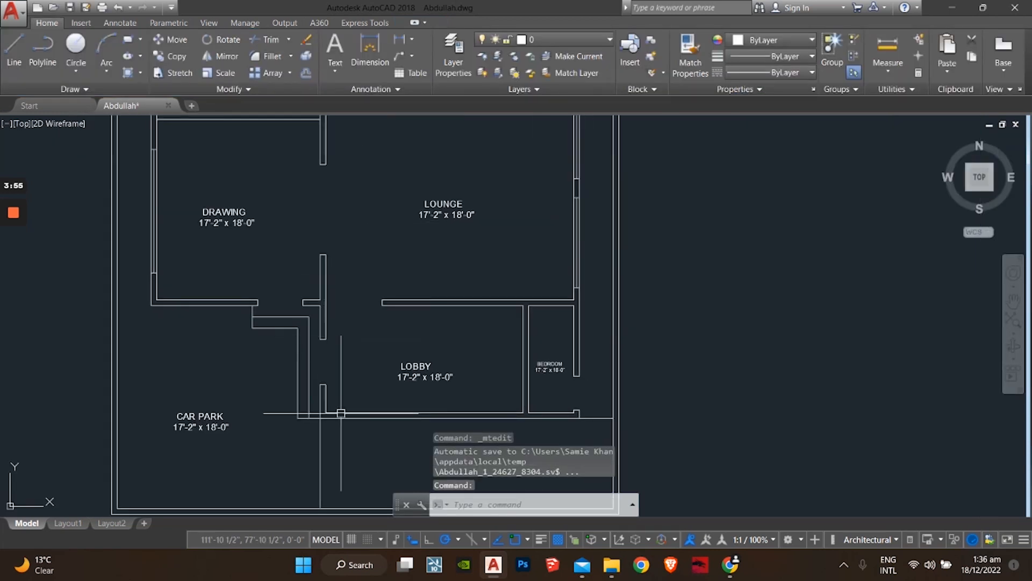
scroll(283, 220, "down", 3)
middle_click_drag(336, 245, 373, 394)
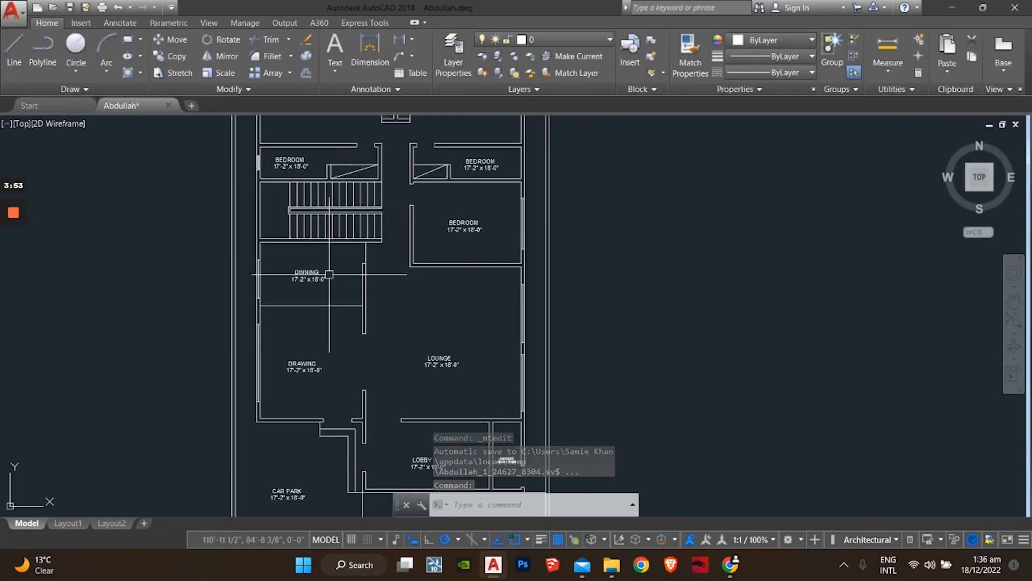
scroll(433, 357, "down", 3)
middle_click_drag(425, 323, 387, 401)
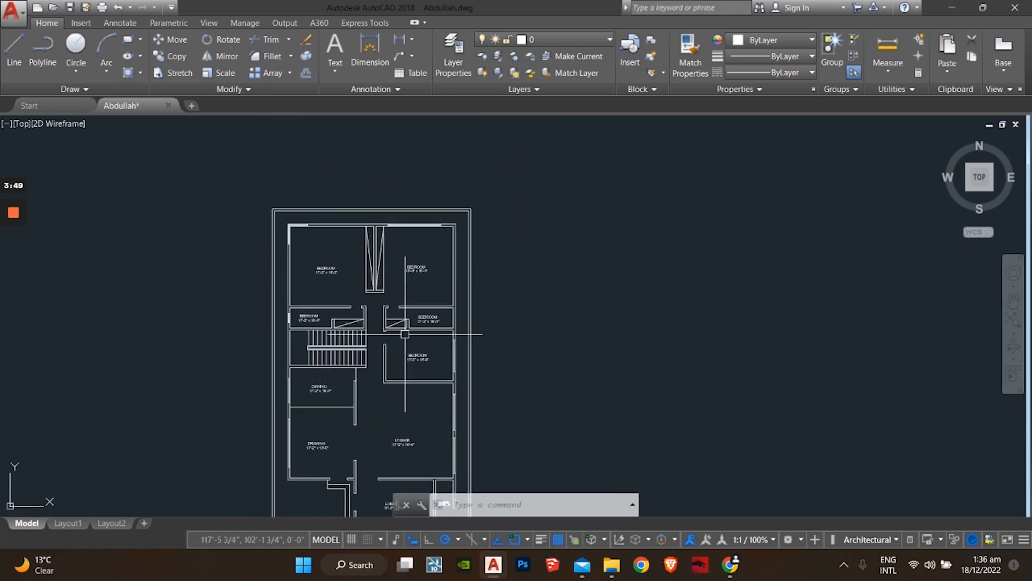
scroll(342, 339, "down", 3)
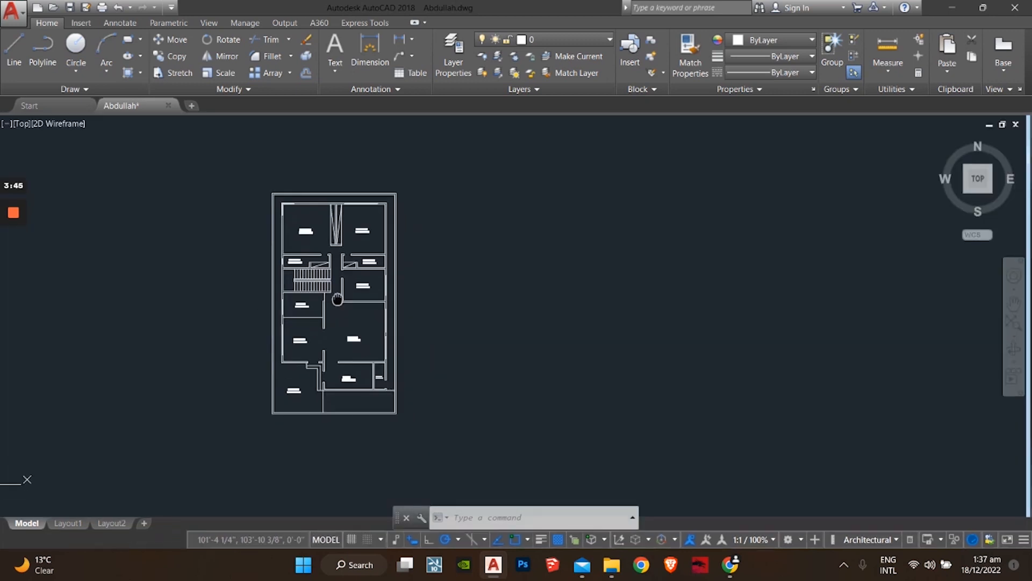
scroll(383, 289, "up", 2)
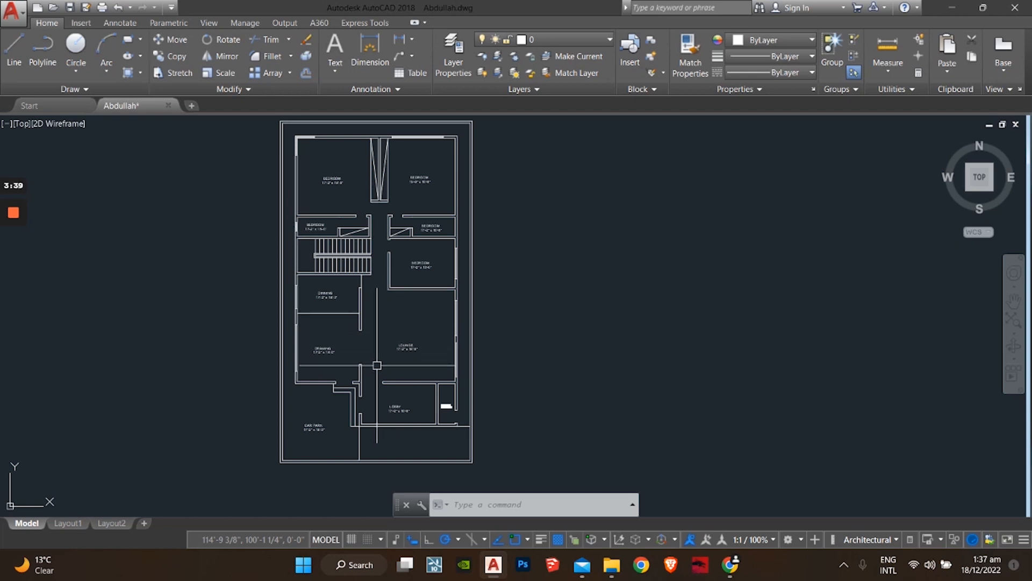
scroll(308, 438, "up", 4)
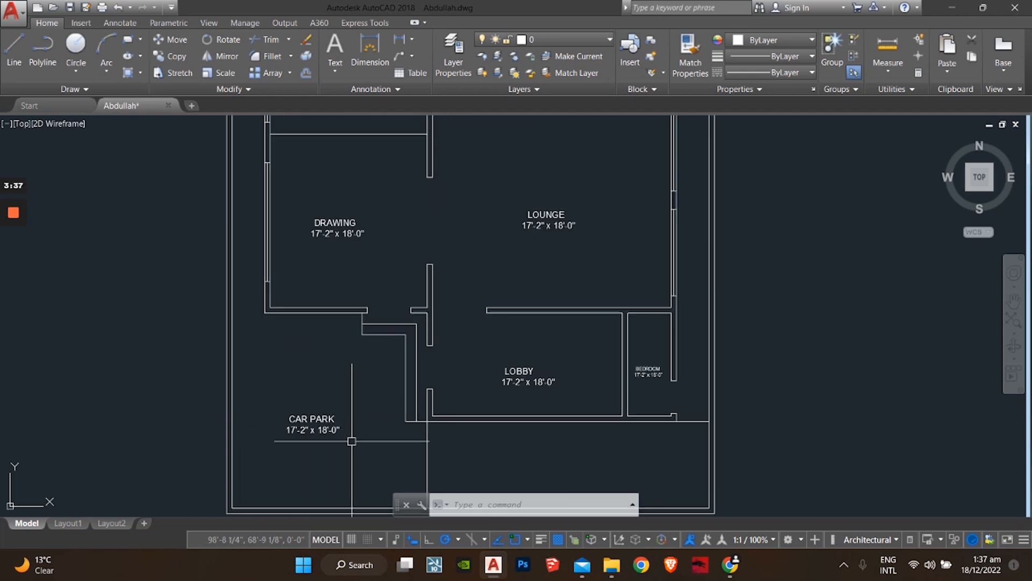
Step: Delete the CAR PARK, LOBBY and small BEDROOM labels
middle_click_drag(347, 424, 357, 362)
scroll(354, 366, "up", 4)
left_click(355, 356)
left_click(232, 434)
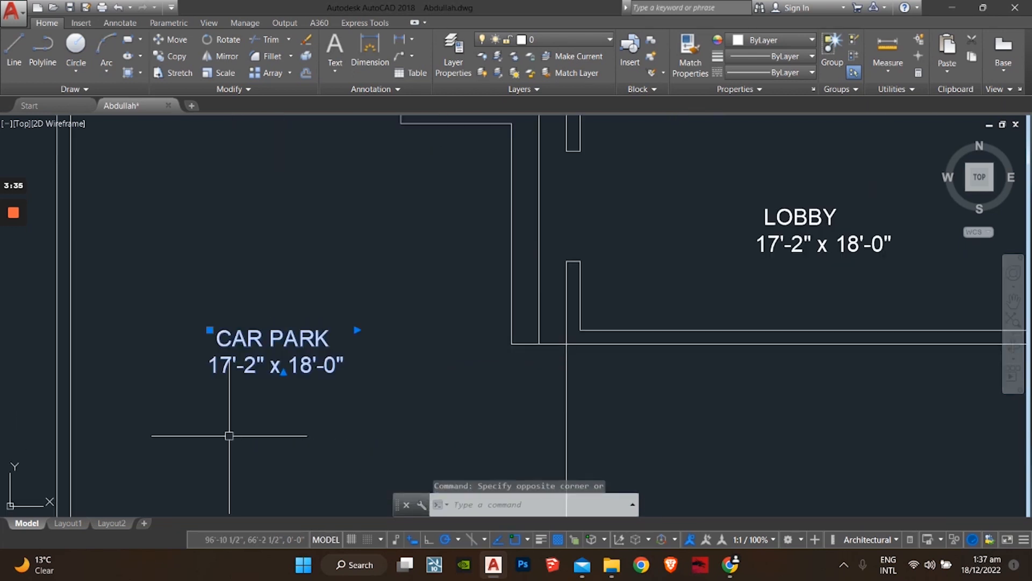
key("Delete")
middle_click_drag(463, 327, 274, 445)
left_click(707, 296)
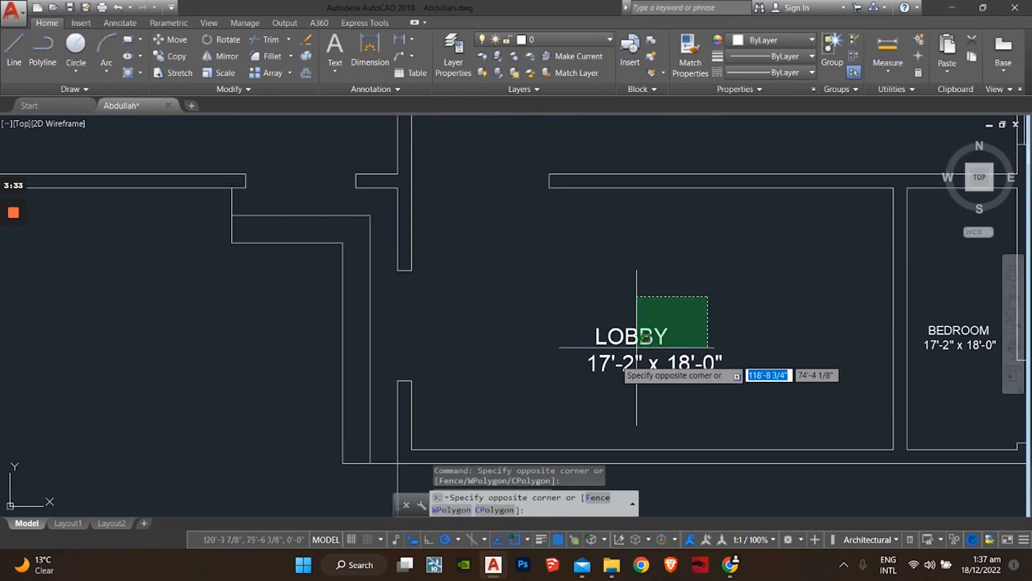
left_click(636, 346)
key("Delete")
scroll(486, 369, "down", 4)
scroll(652, 349, "up", 4)
left_click(667, 344)
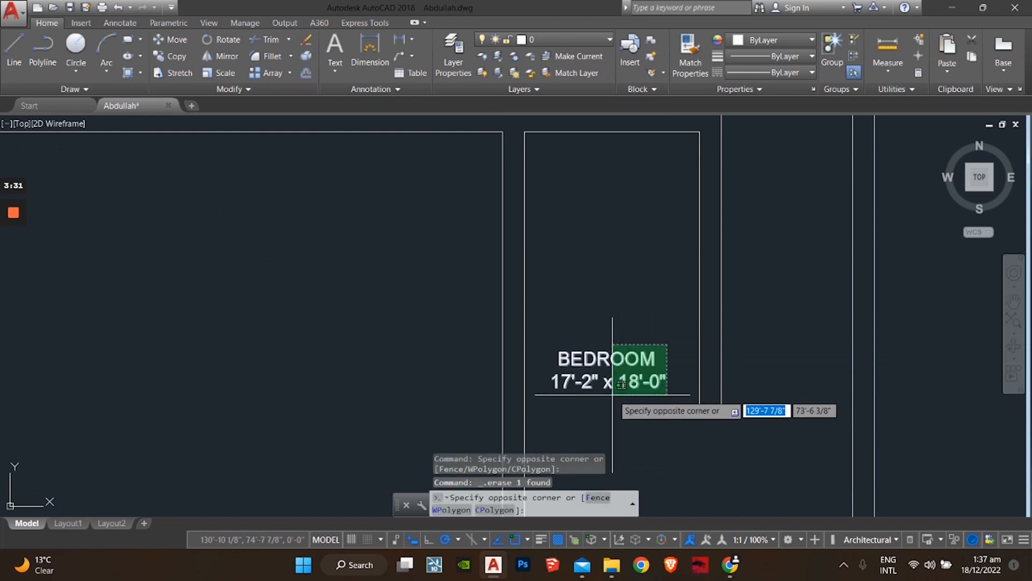
left_click(611, 395)
key("Delete")
Step: Delete the LOUNGE, DRAWING and DINNING labels
scroll(521, 339, "down", 4)
middle_click_drag(515, 339, 564, 493)
left_click(511, 256)
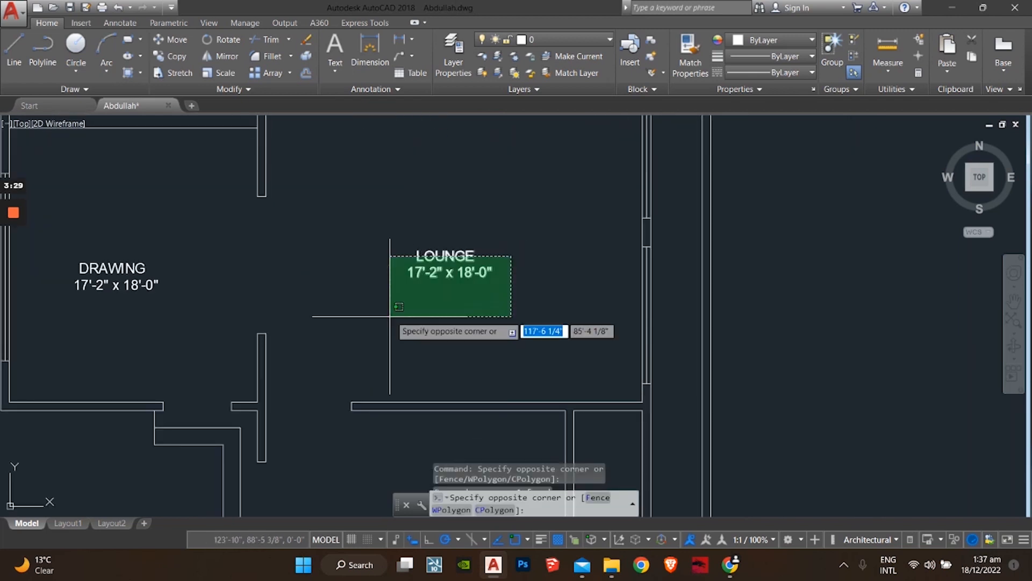
left_click(390, 316)
key("Delete")
scroll(391, 316, "down", 2)
middle_click_drag(392, 316, 578, 351)
scroll(386, 339, "up", 4)
left_click(625, 286)
left_click(334, 404)
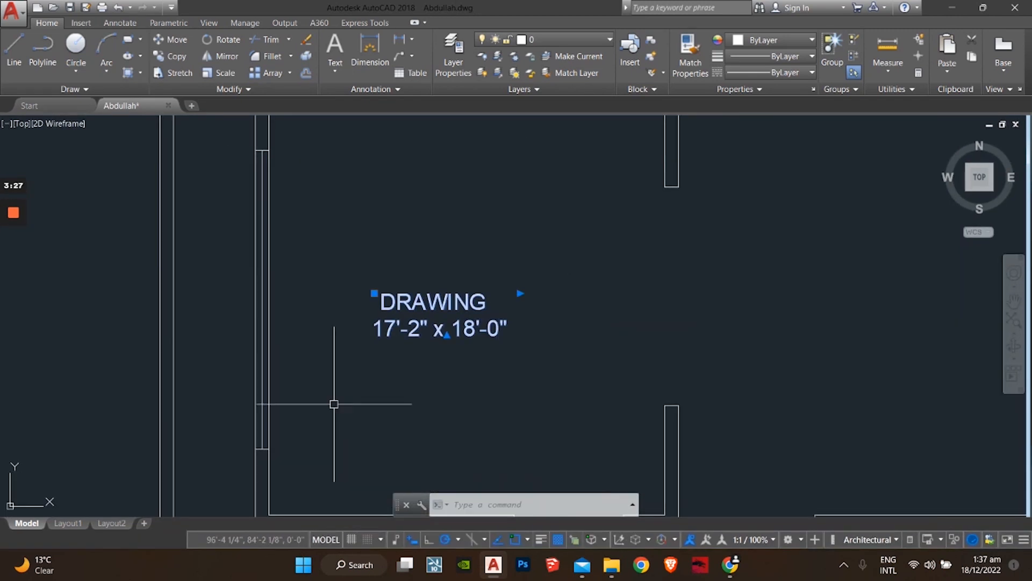
key("Delete")
scroll(385, 368, "down", 4)
scroll(401, 411, "up", 4)
left_click(513, 250)
left_click(353, 385)
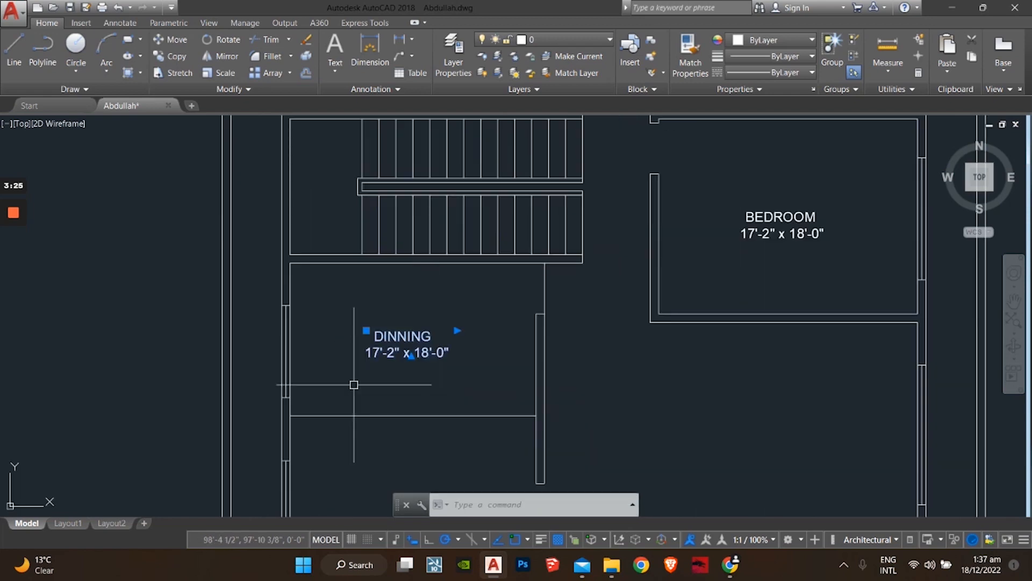
key("Delete")
Step: Delete the remaining BEDROOM labels beside the stairs and along the top of the plan
middle_click_drag(538, 316, 237, 434)
left_click(484, 350)
key("Delete")
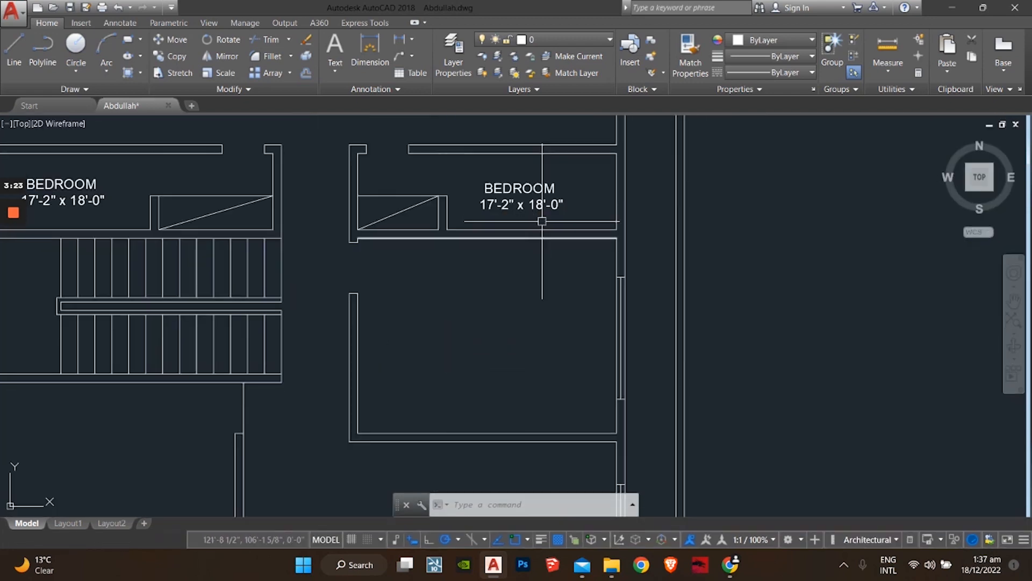
left_click(542, 221)
left_click(530, 208)
key("Delete")
middle_click_drag(379, 239, 488, 347)
scroll(489, 346, "down", 2)
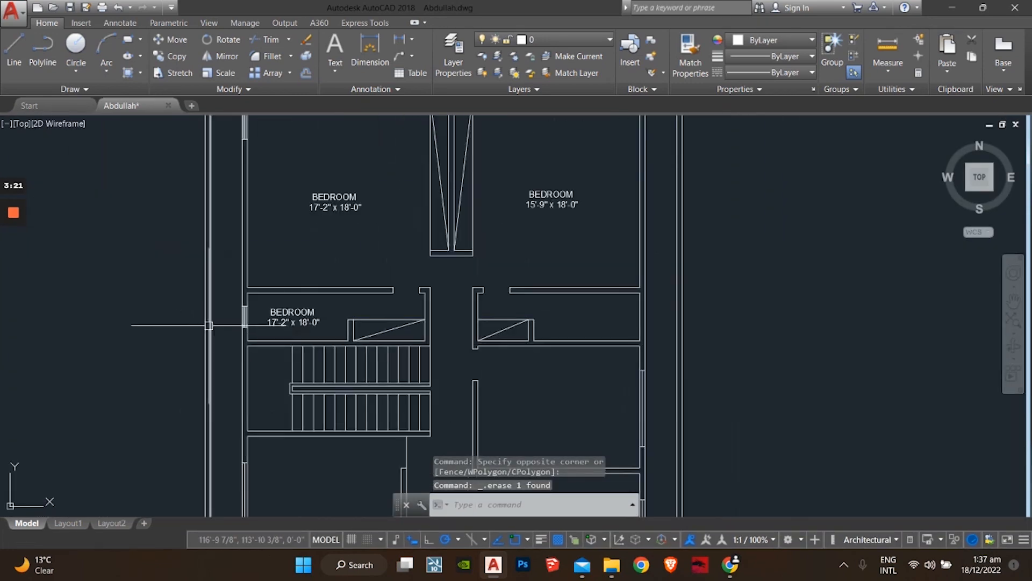
left_click(292, 317)
key("Delete")
left_click(334, 197)
key("Delete")
left_click(551, 195)
key("Delete")
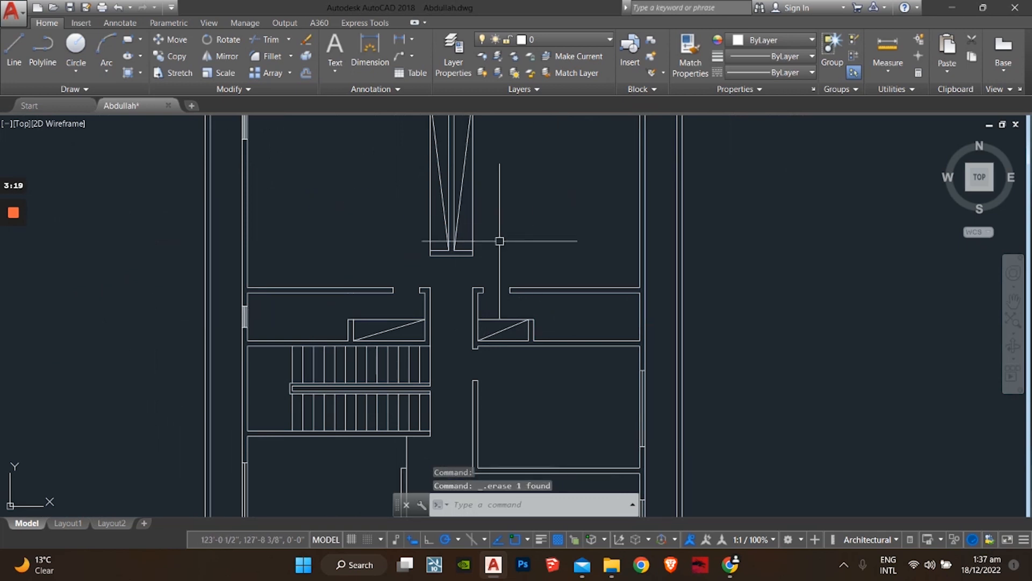
scroll(486, 422, "down", 3)
scroll(463, 304, "up", 8)
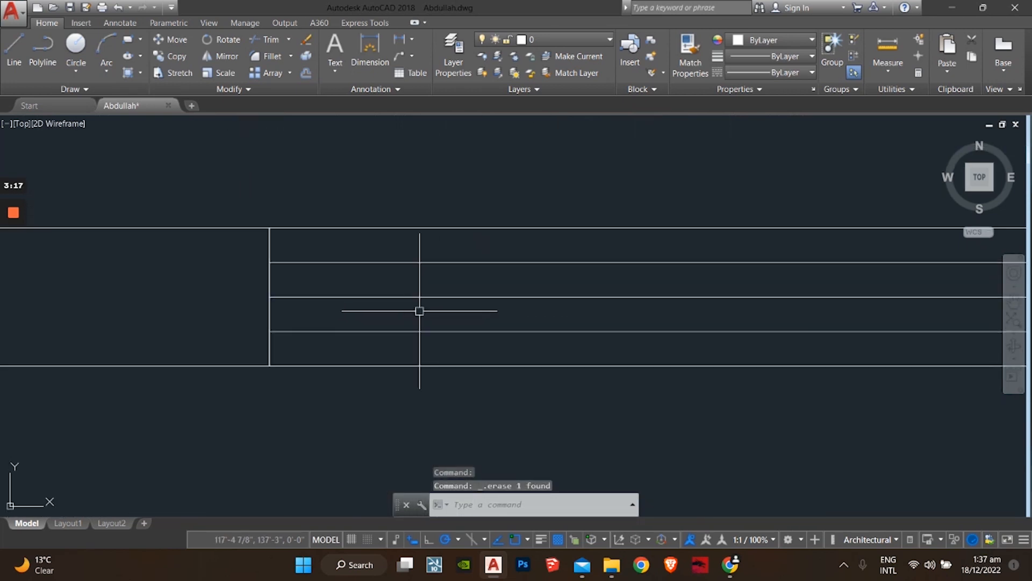
Step: Delete the three parallel horizontal lines
left_click(382, 260)
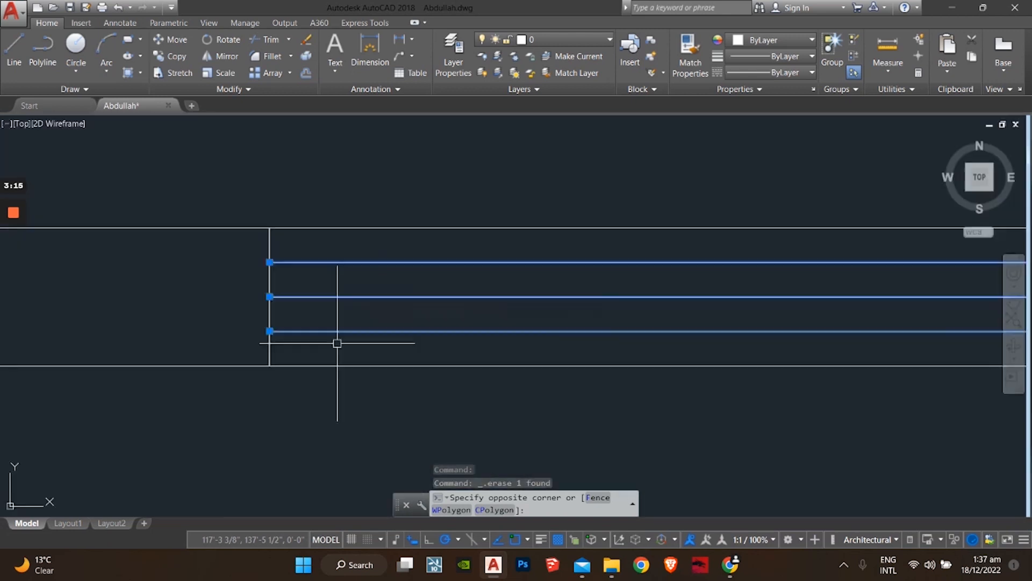
left_click(337, 343)
key("Delete")
scroll(580, 300, "down", 3)
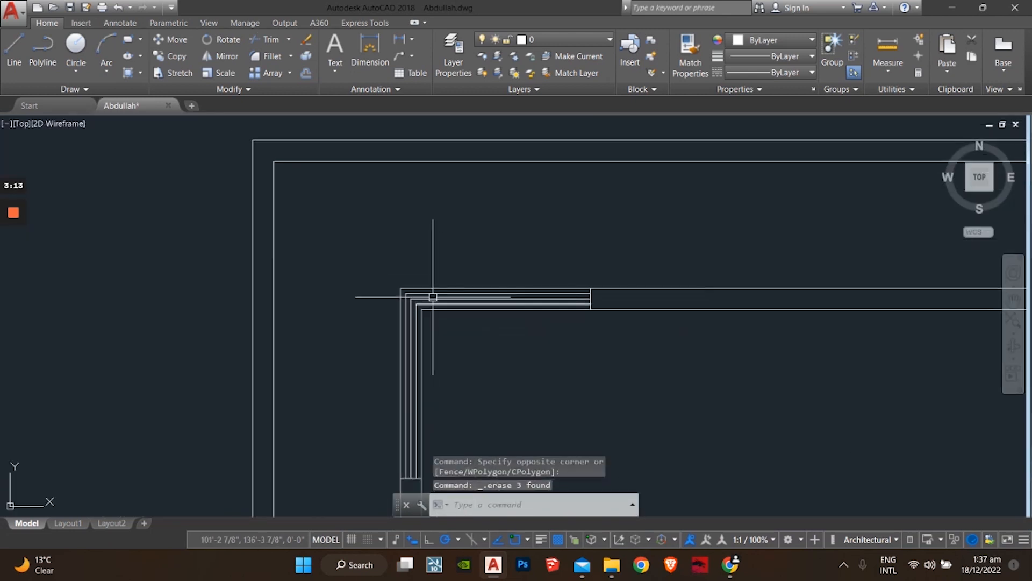
Step: Erase the seven short lines at the wall corner
scroll(432, 297, "up", 2)
left_click(454, 291)
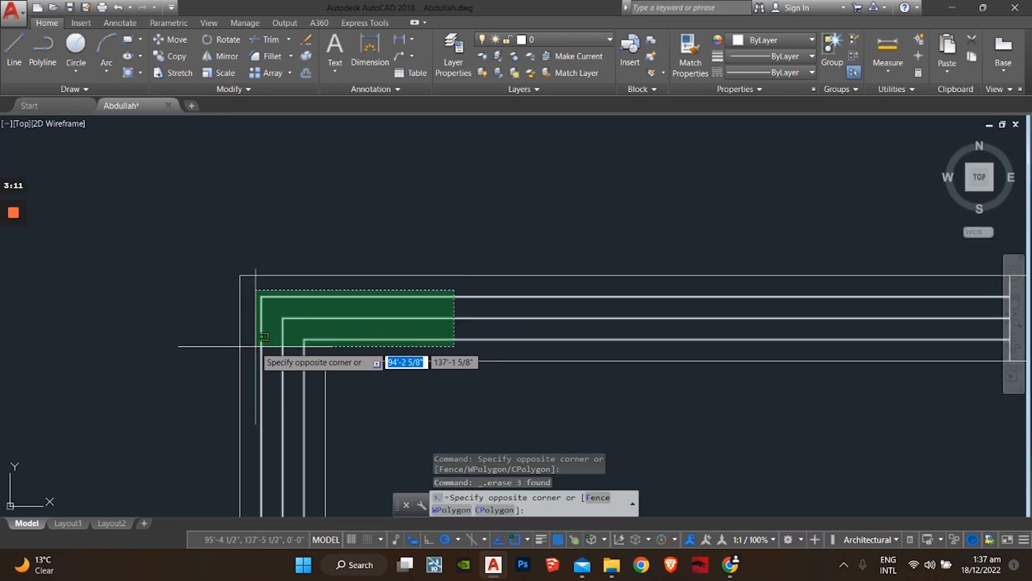
left_click(264, 337)
key("Delete")
scroll(285, 341, "down", 4)
Step: Erase the window lines in the left wall, including one leftover window line
middle_click_drag(350, 306, 367, 244)
middle_click_drag(340, 363, 360, 161)
scroll(363, 331, "up", 5)
middle_click_drag(383, 310, 385, 302)
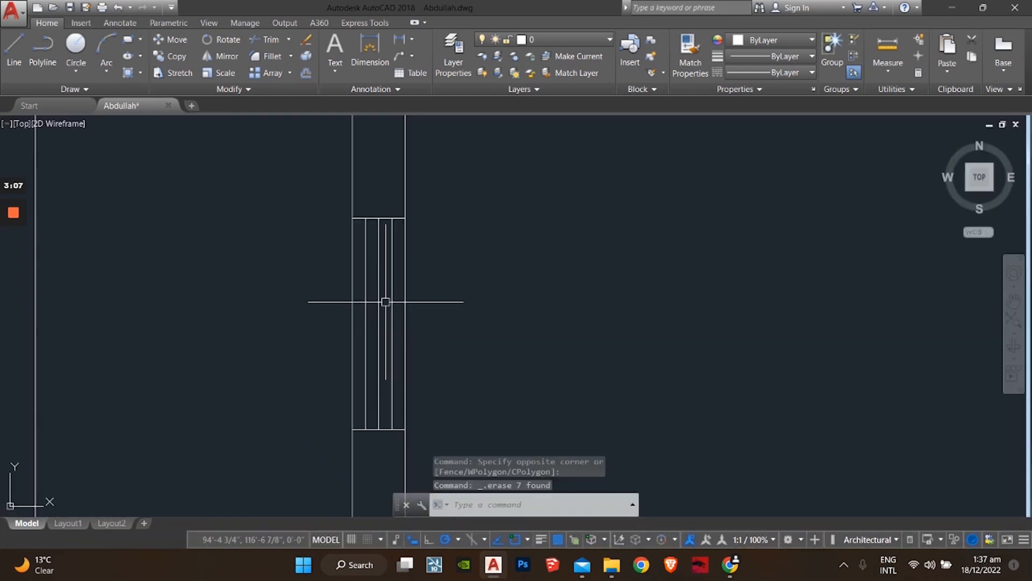
left_click(391, 317)
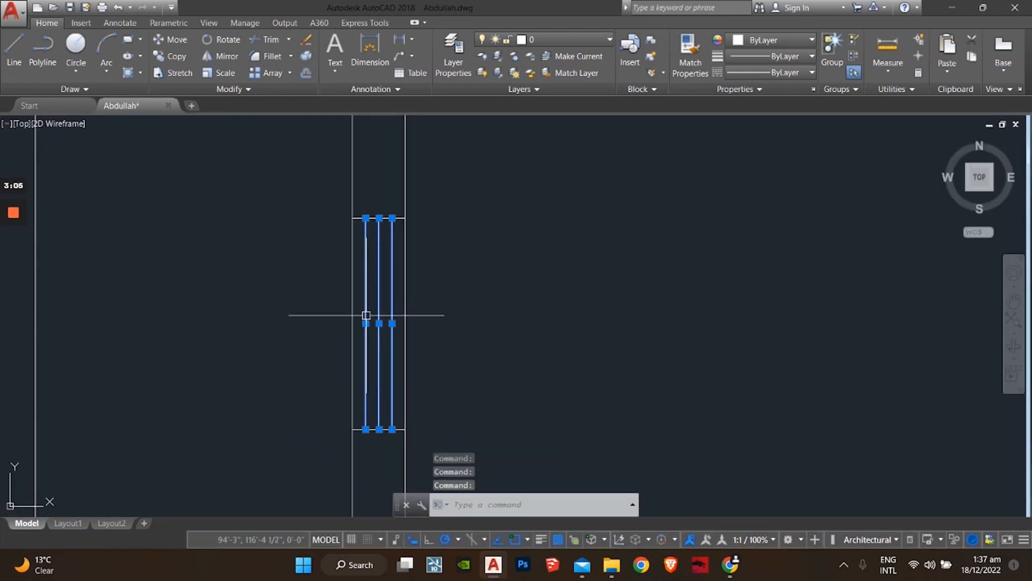
key("Delete")
scroll(379, 311, "down", 6)
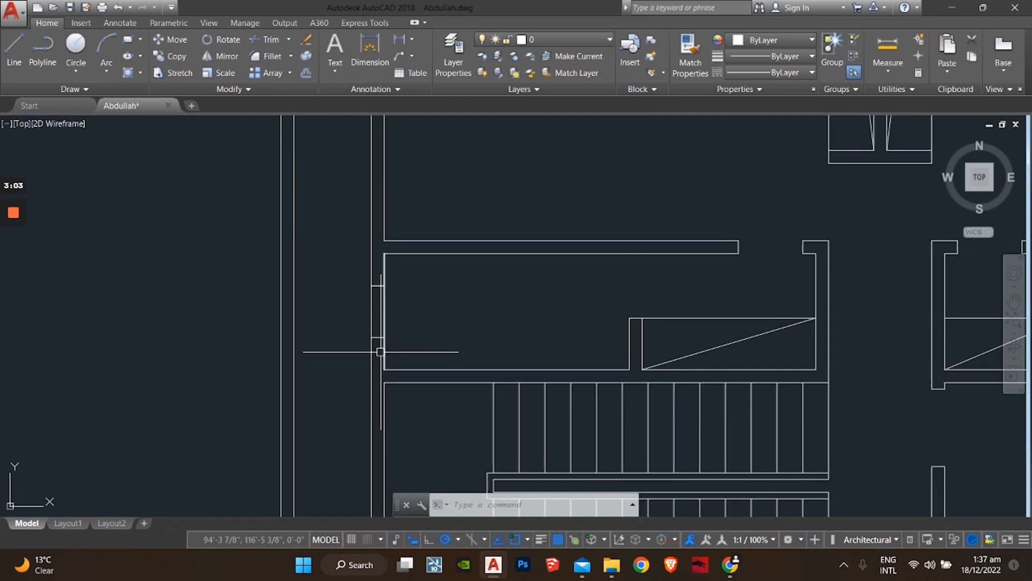
scroll(388, 340, "up", 3)
scroll(389, 340, "up", 2)
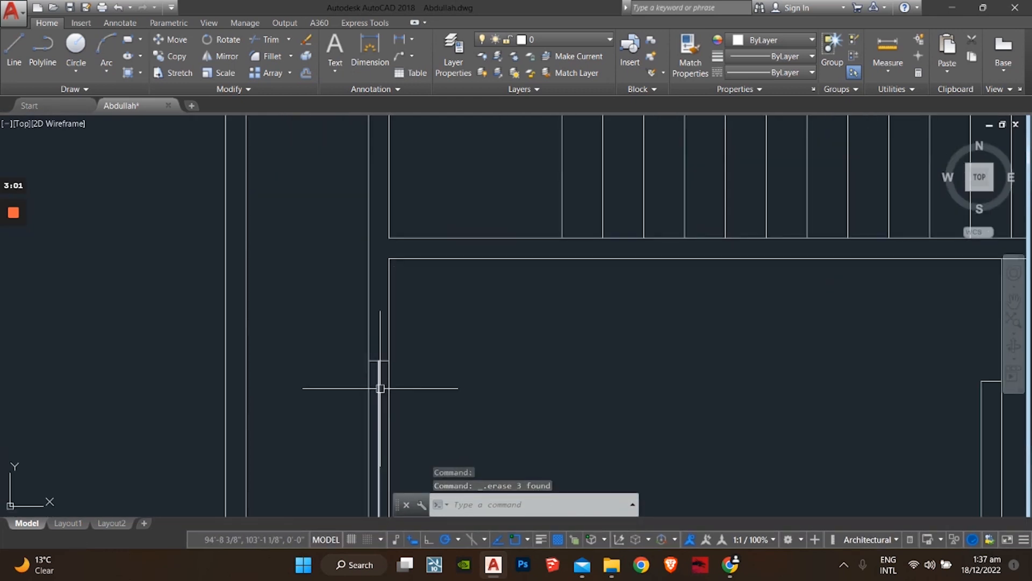
middle_click_drag(381, 380, 381, 318)
left_click(380, 315)
key("Delete")
scroll(389, 382, "down", 8)
Step: Erase the top lines and diagonals of the right and left door-swing boxes
middle_click_drag(386, 411, 386, 321)
scroll(385, 321, "up", 4)
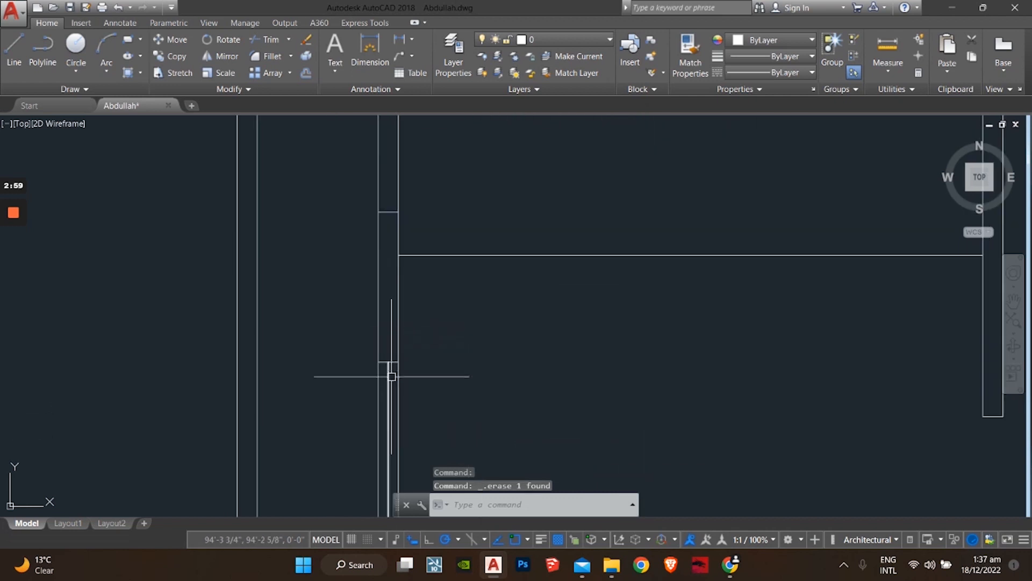
scroll(391, 369, "down", 5)
middle_click_drag(354, 250, 352, 284)
scroll(396, 341, "up", 5)
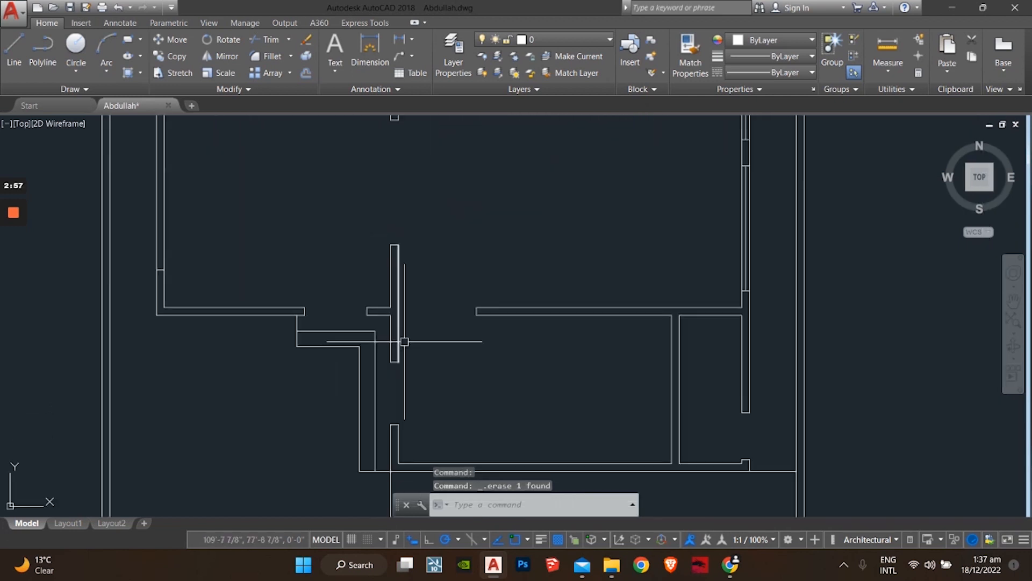
scroll(597, 285, "up", 3)
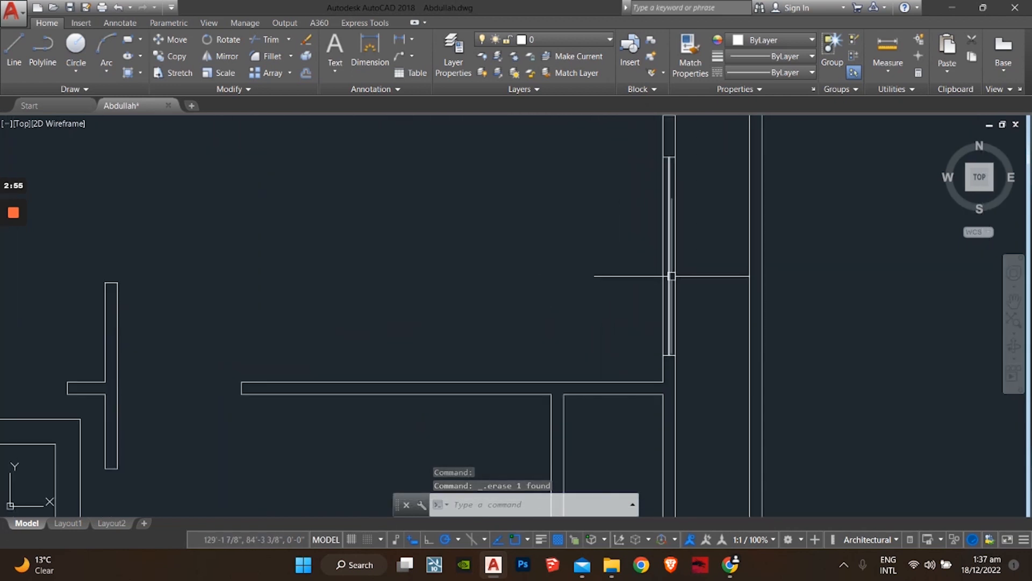
middle_click_drag(663, 273, 622, 507)
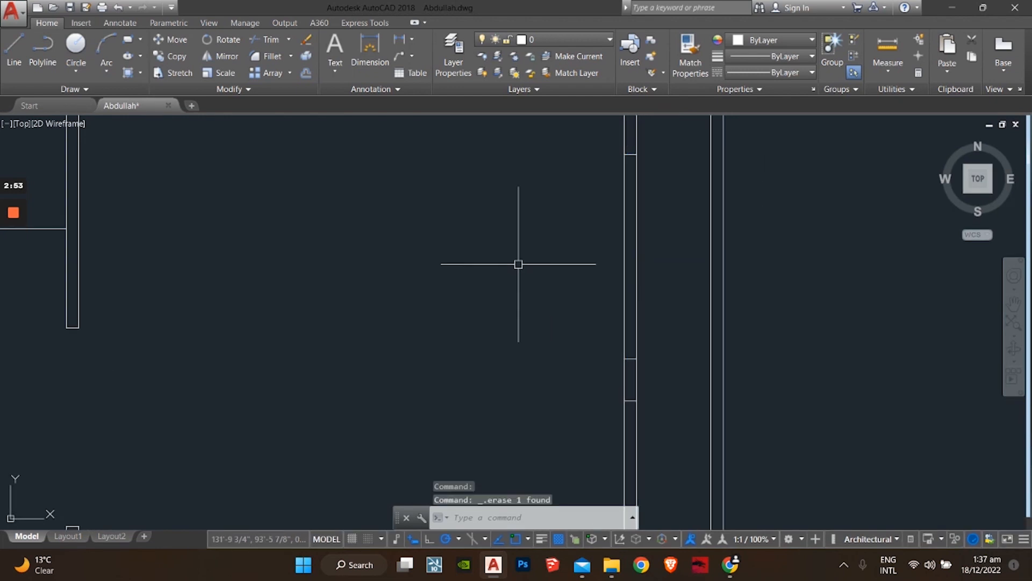
scroll(518, 263, "down", 6)
middle_click_drag(510, 315, 484, 395)
scroll(456, 263, "up", 5)
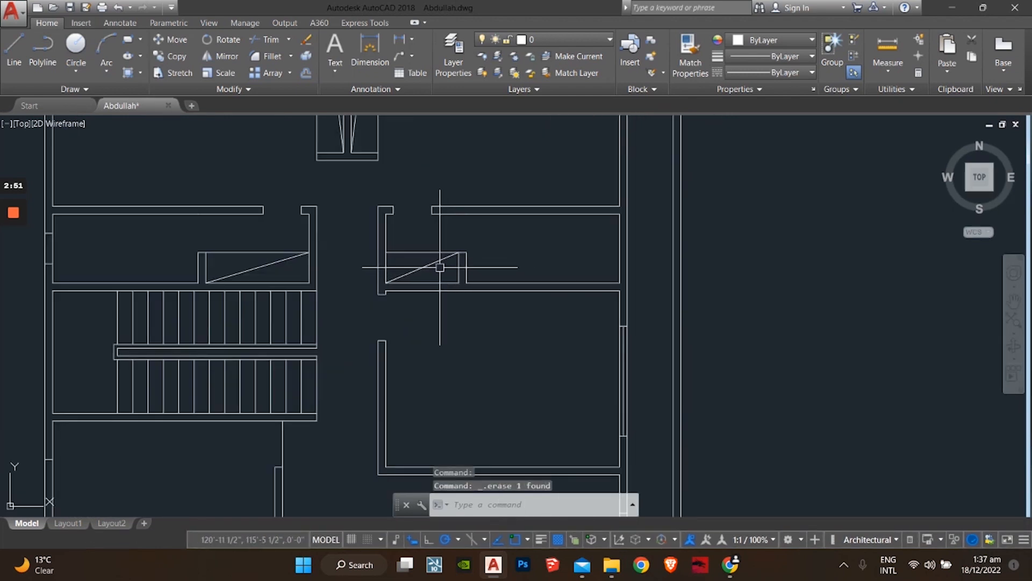
left_click(440, 233)
left_click(410, 274)
key("Delete")
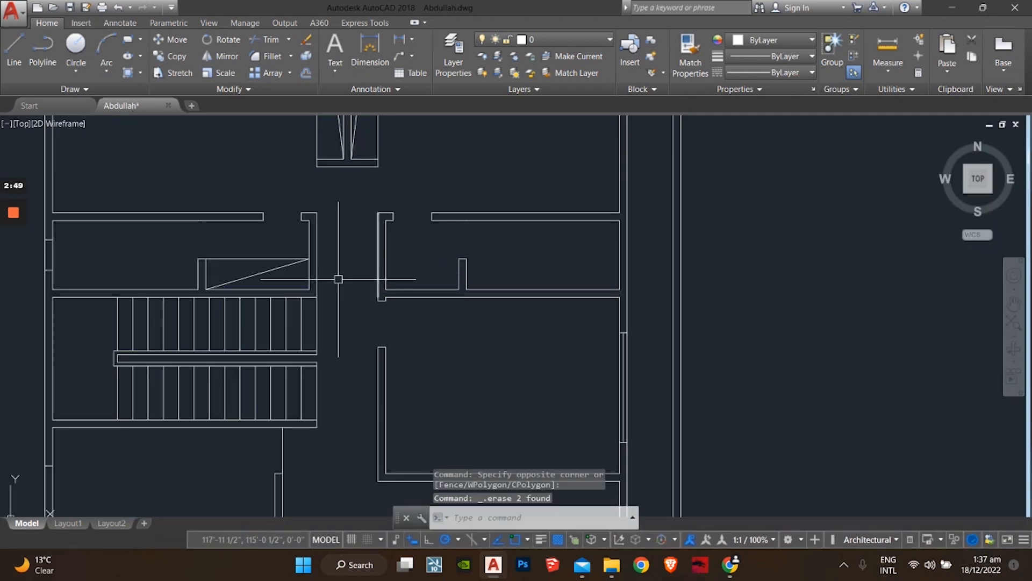
left_click(278, 248)
left_click(264, 272)
key("Delete")
scroll(323, 272, "down", 7)
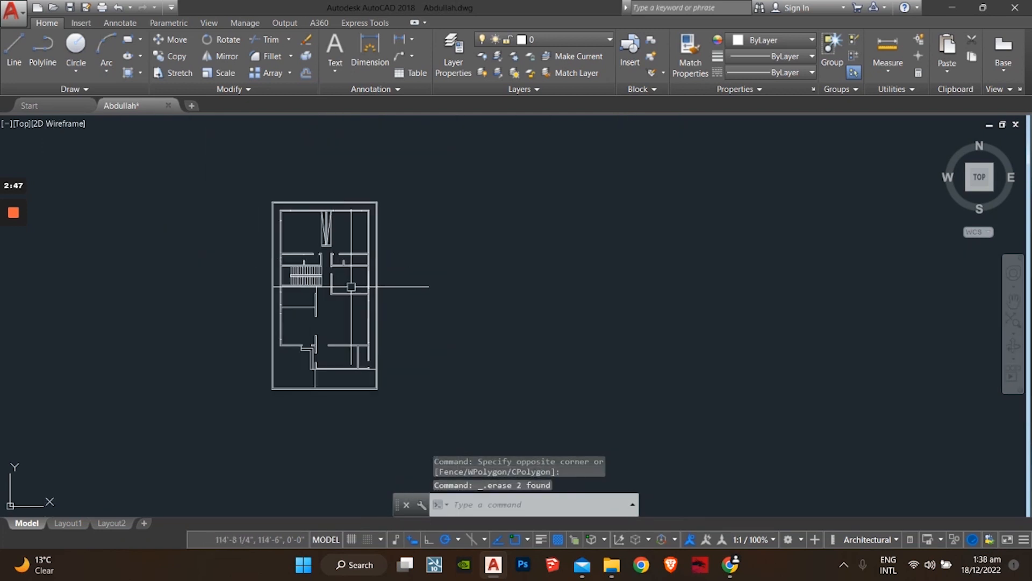
Step: Review the whole plan, check a wall line, and save the cleaned drawing
middle_click_drag(339, 294, 461, 319)
scroll(359, 348, "up", 4)
scroll(367, 331, "down", 2)
scroll(402, 307, "up", 2)
scroll(398, 318, "down", 2)
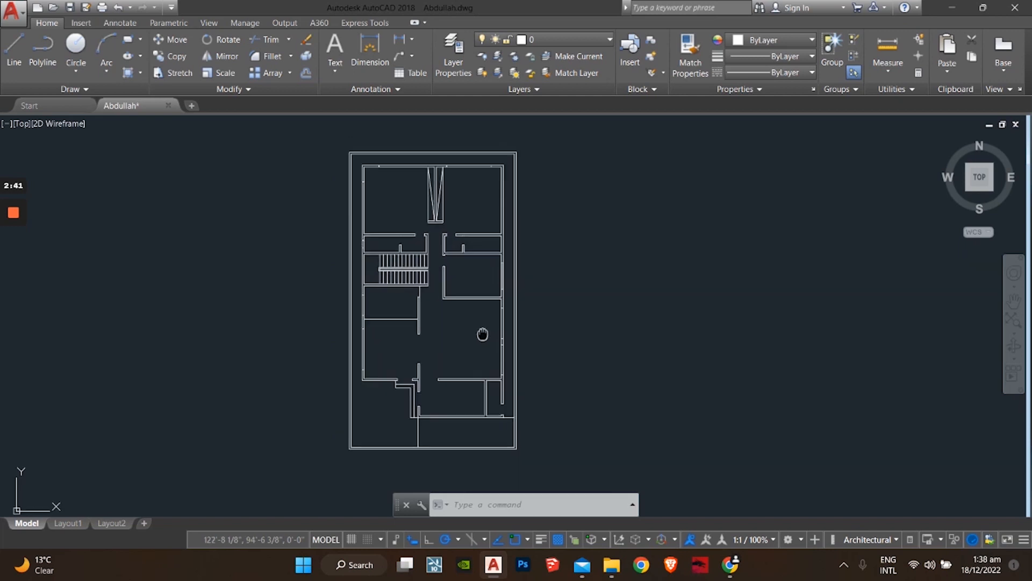
scroll(483, 322, "up", 6)
left_click(473, 264)
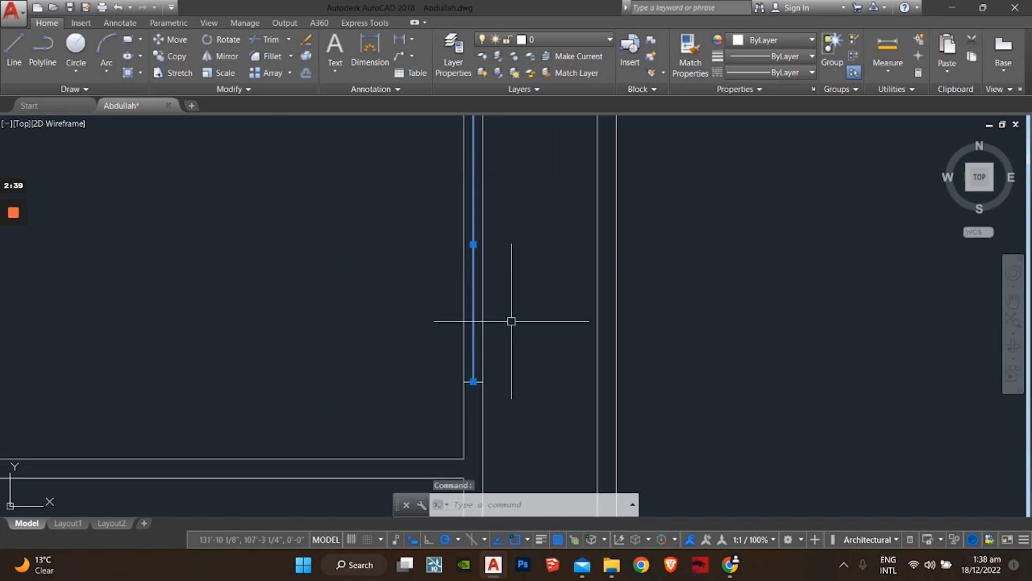
key("Escape")
scroll(495, 323, "down", 10)
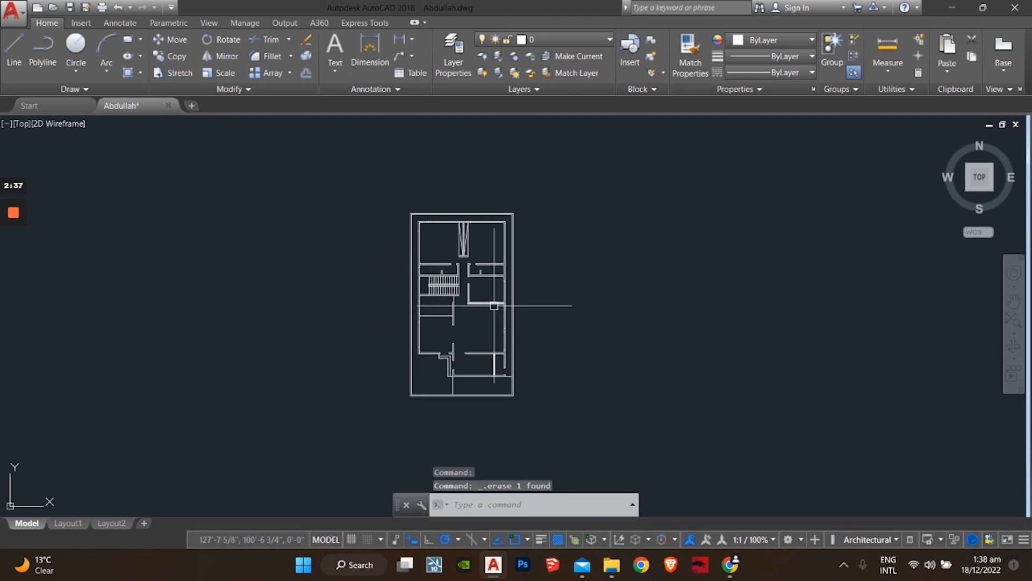
key("ctrl+s")
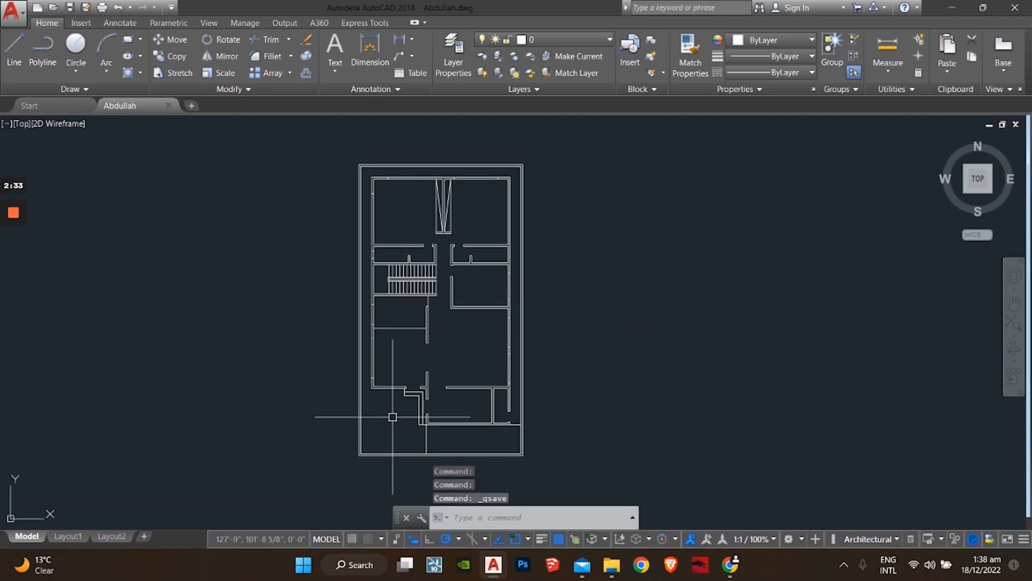
left_click(949, 8)
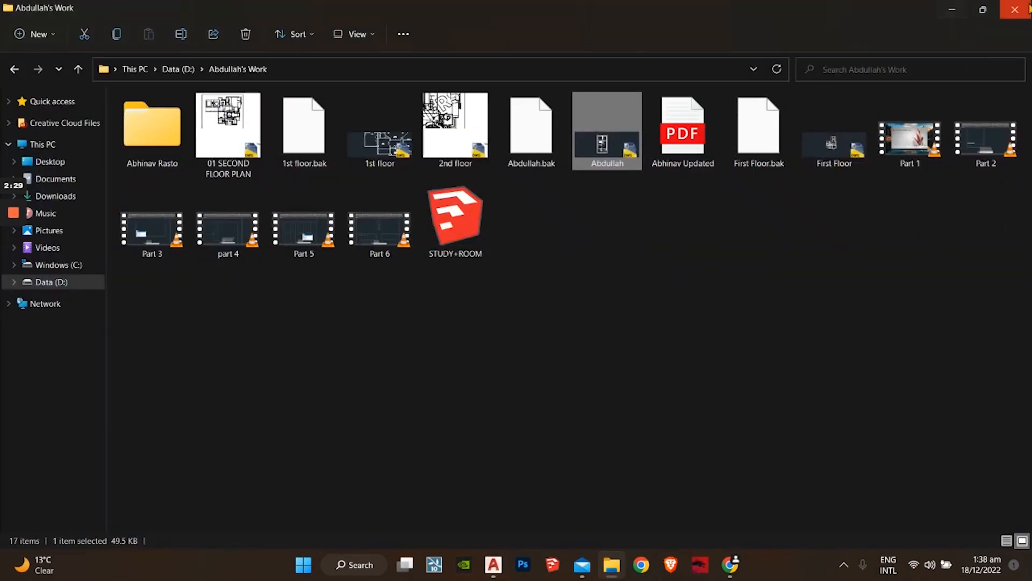
Step: Minimize the File Explorer window showing the work folder
left_click(951, 9)
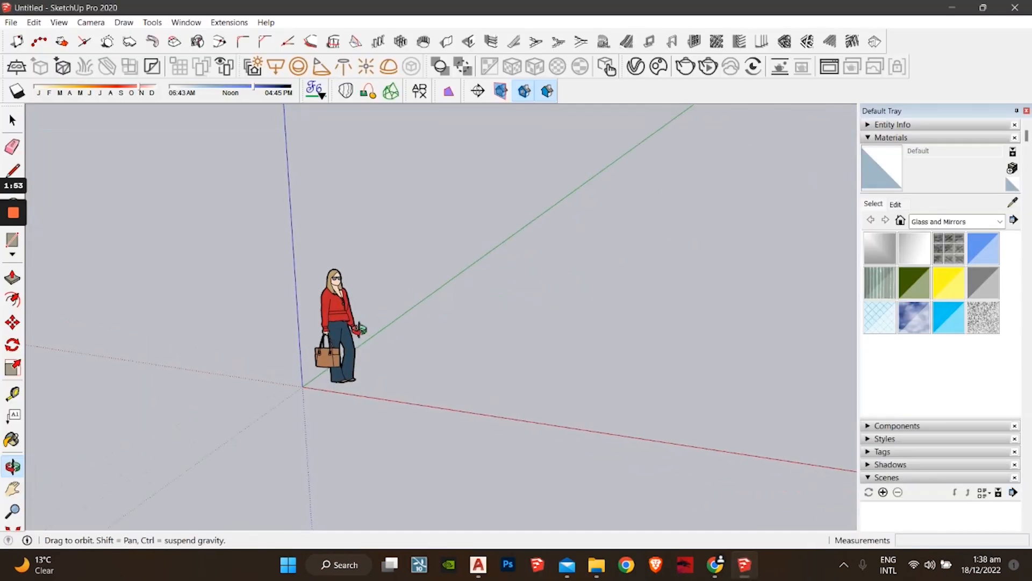
Step: Start an untitled model, postpone the Fredo6 update, and delete the default human figure
key("space")
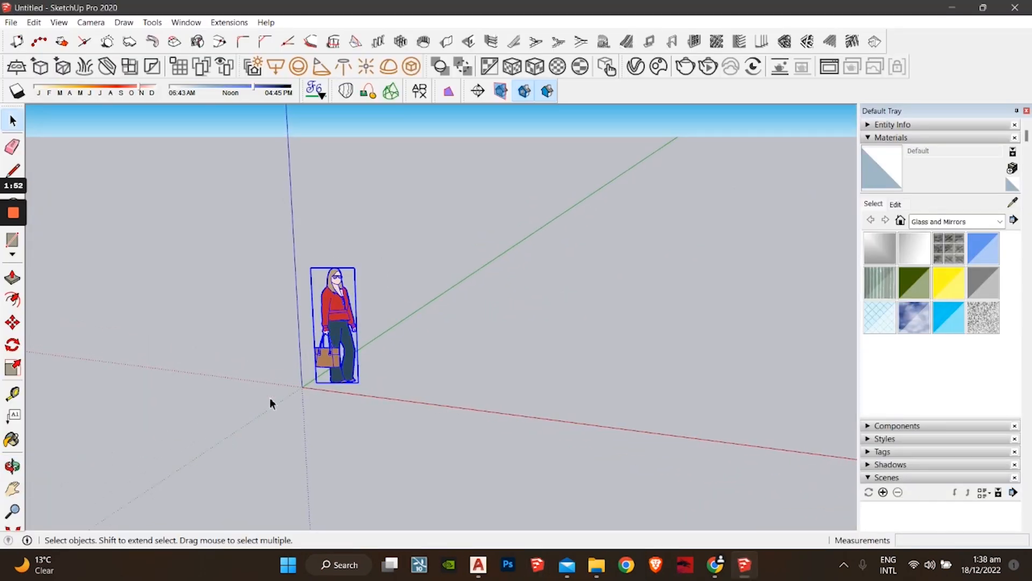
left_click(399, 369)
scroll(367, 319, "down", 2)
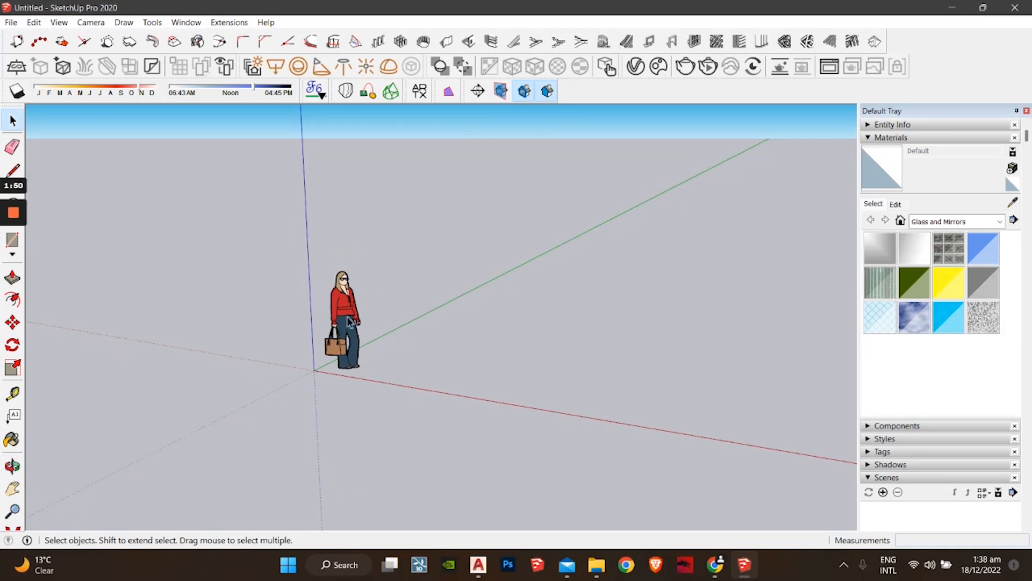
left_click_drag(380, 274, 297, 363)
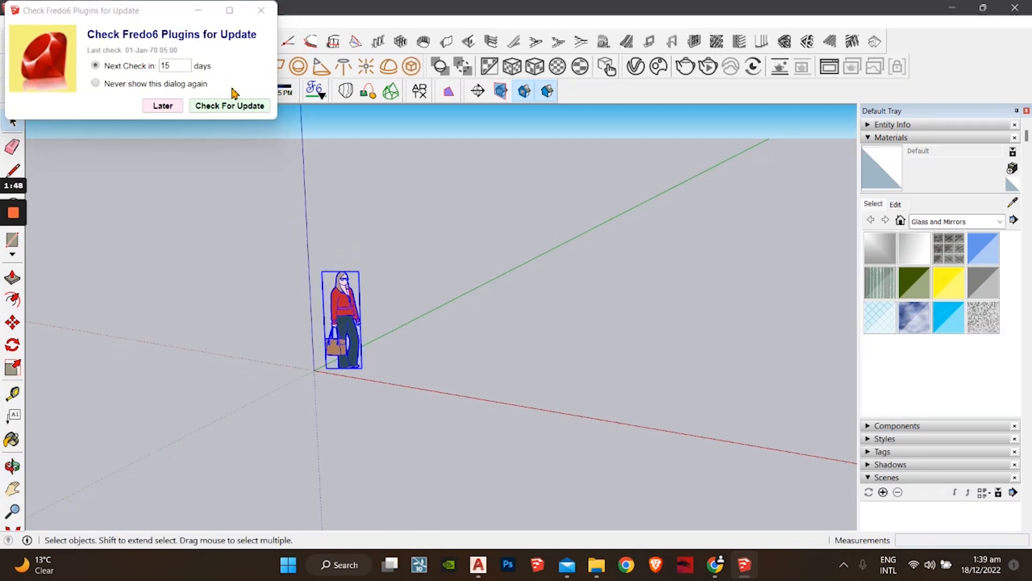
left_click(261, 10)
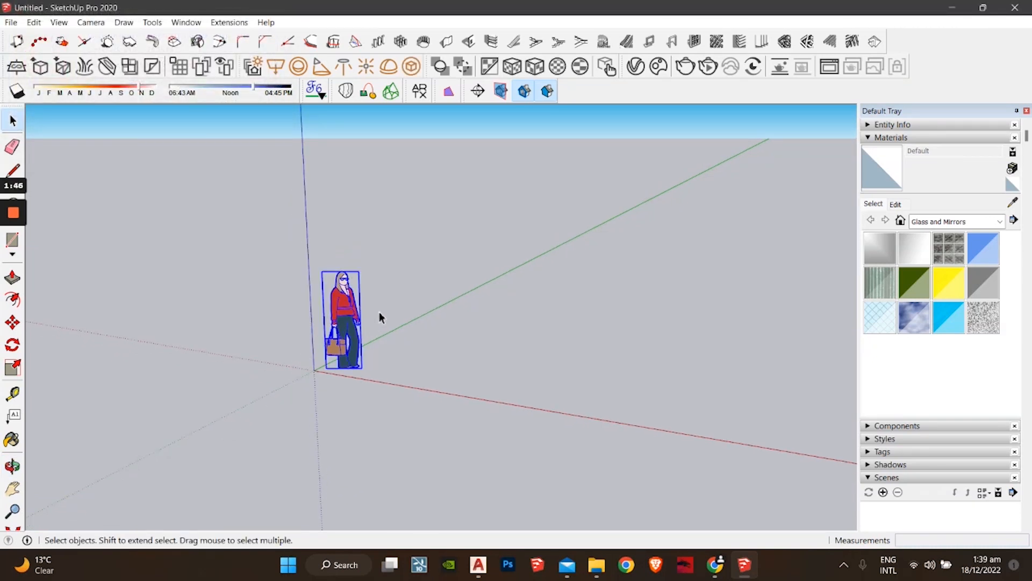
key("Delete")
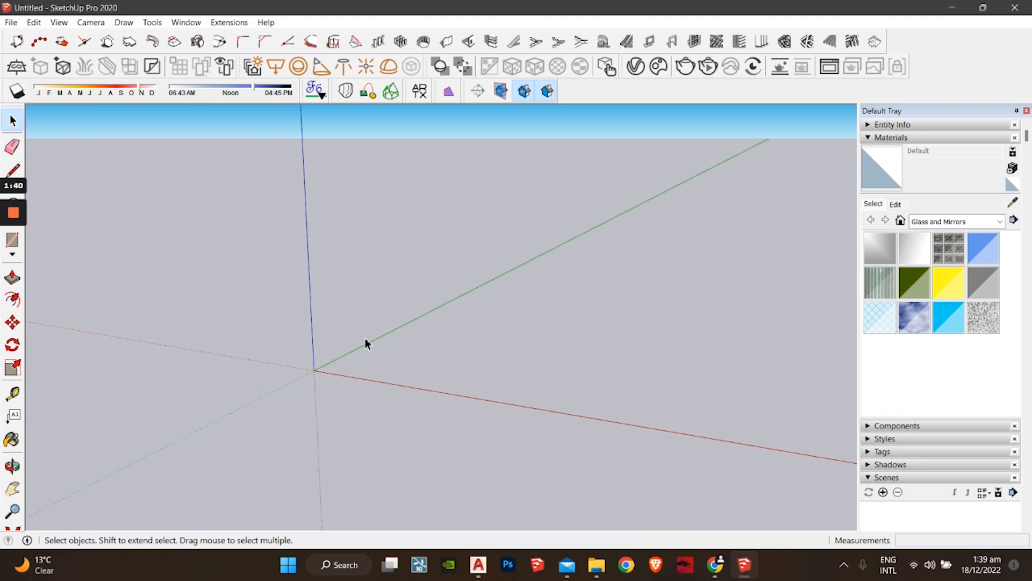
middle_click_drag(219, 338, 297, 416)
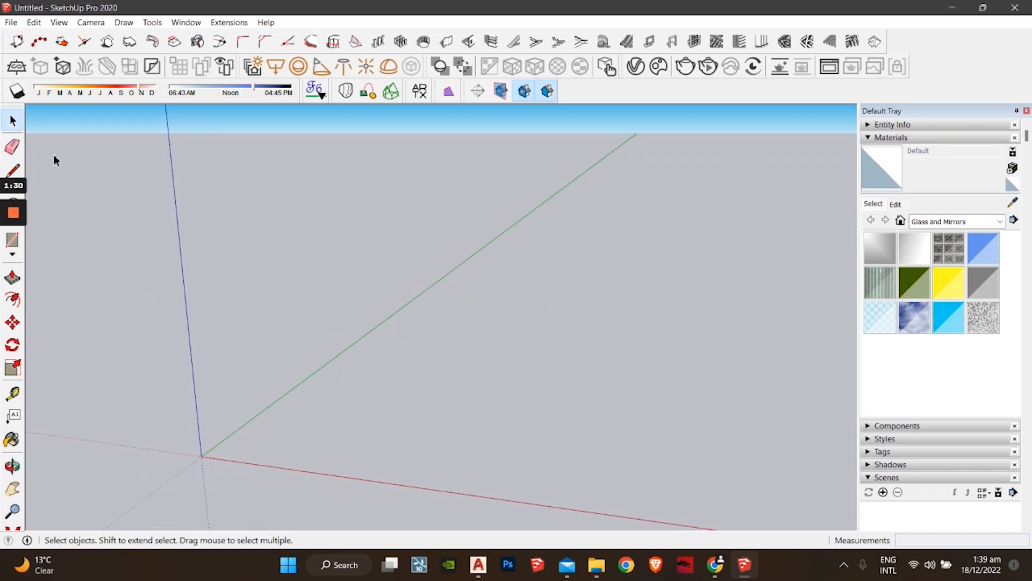
left_click(11, 22)
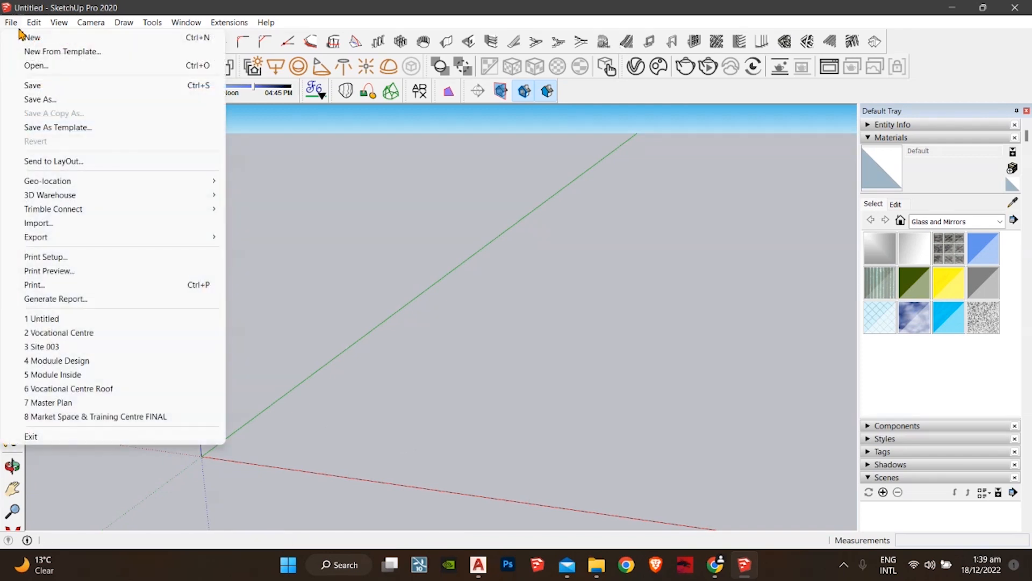
Step: Import the saved floor plan DWG from the work folder on Data (D:)
left_click(82, 225)
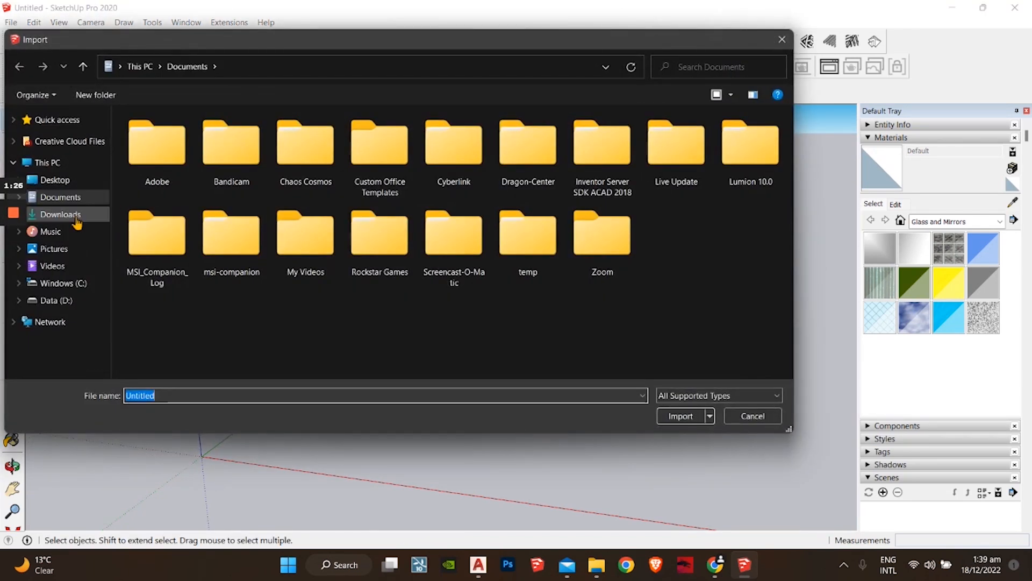
left_click(75, 300)
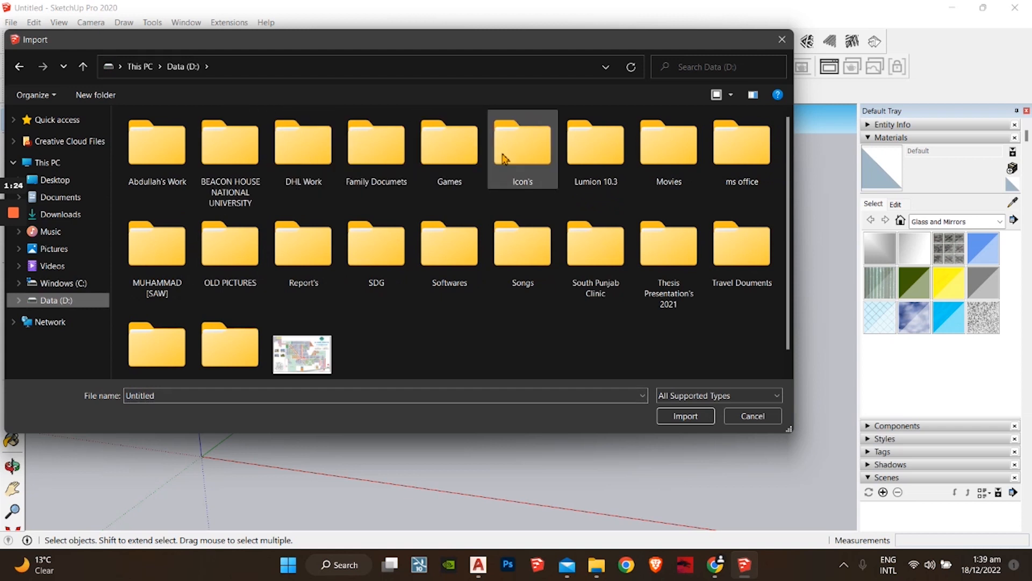
double_click(157, 145)
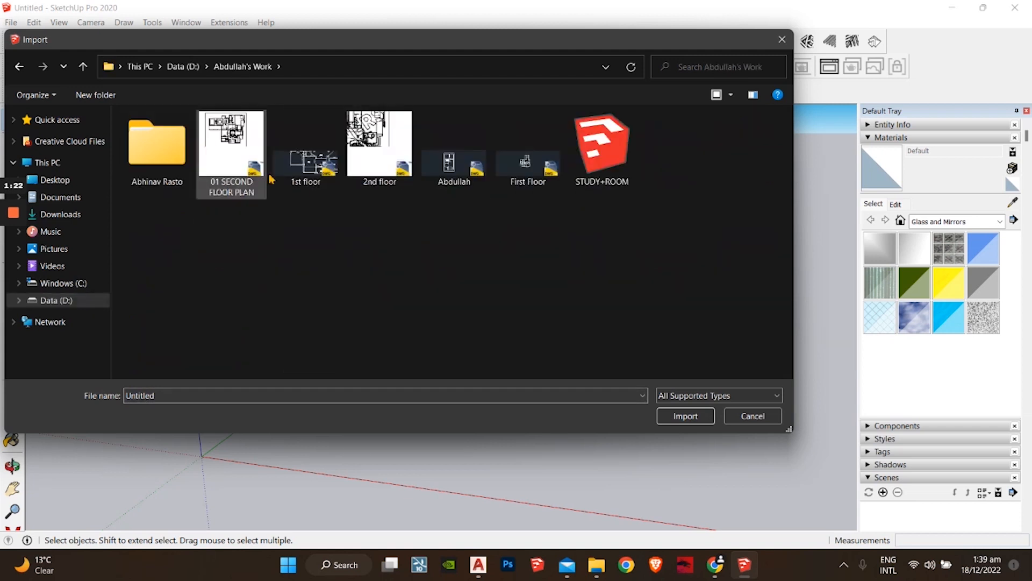
double_click(450, 164)
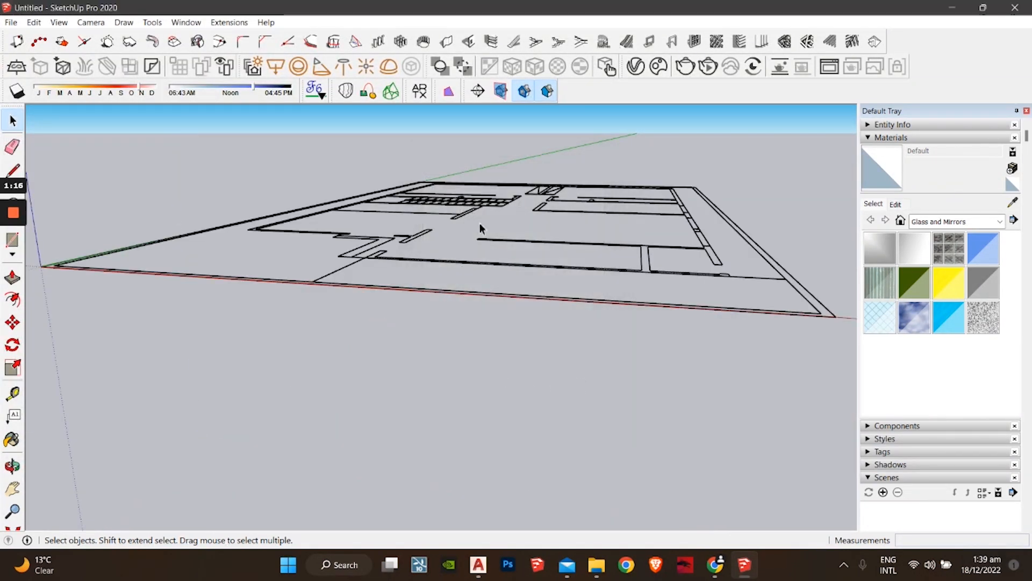
middle_click_drag(479, 223, 484, 381)
left_click(452, 386)
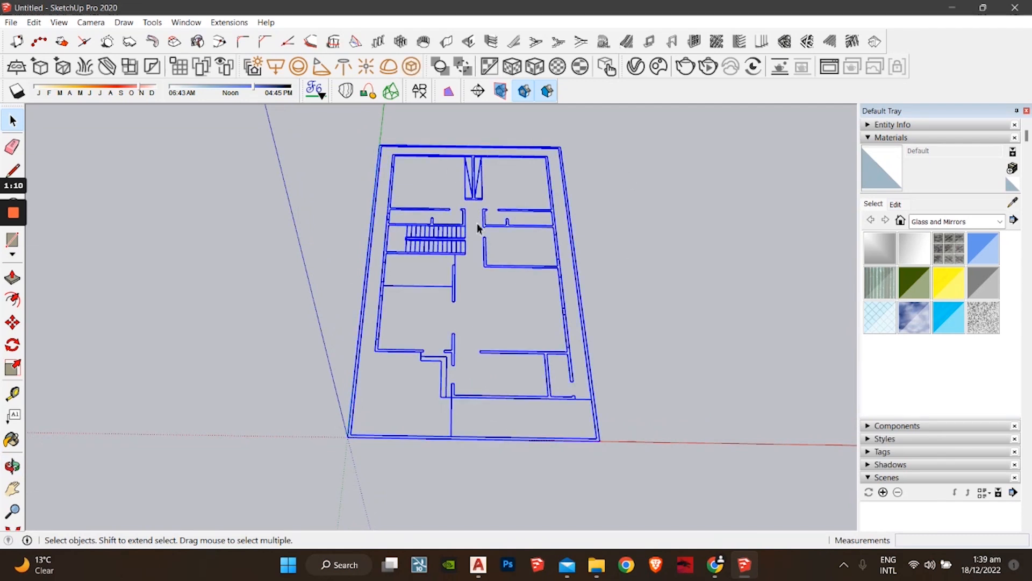
right_click(438, 243)
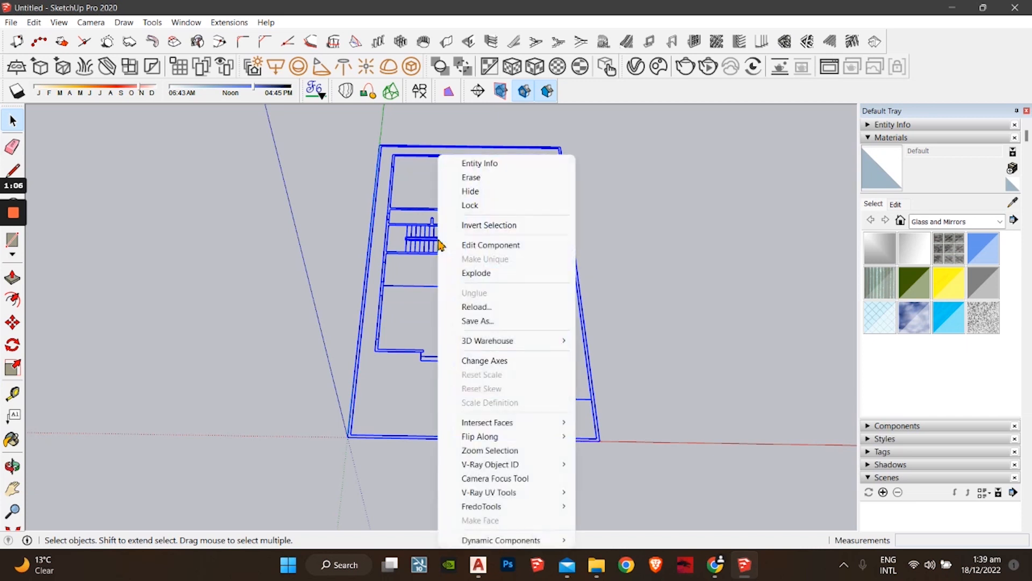
left_click(495, 273)
left_click(653, 253)
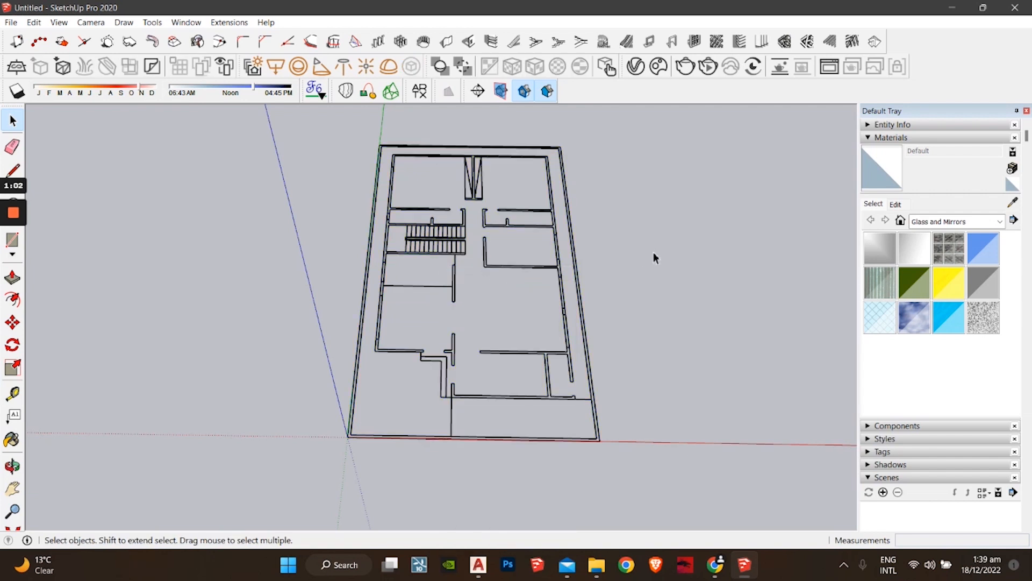
left_click(582, 296)
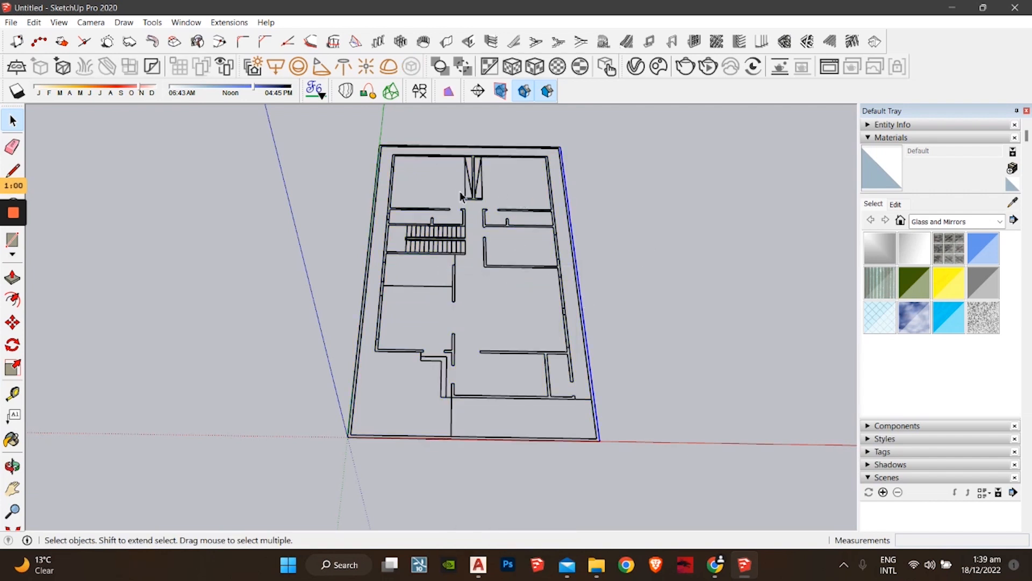
left_click(522, 272)
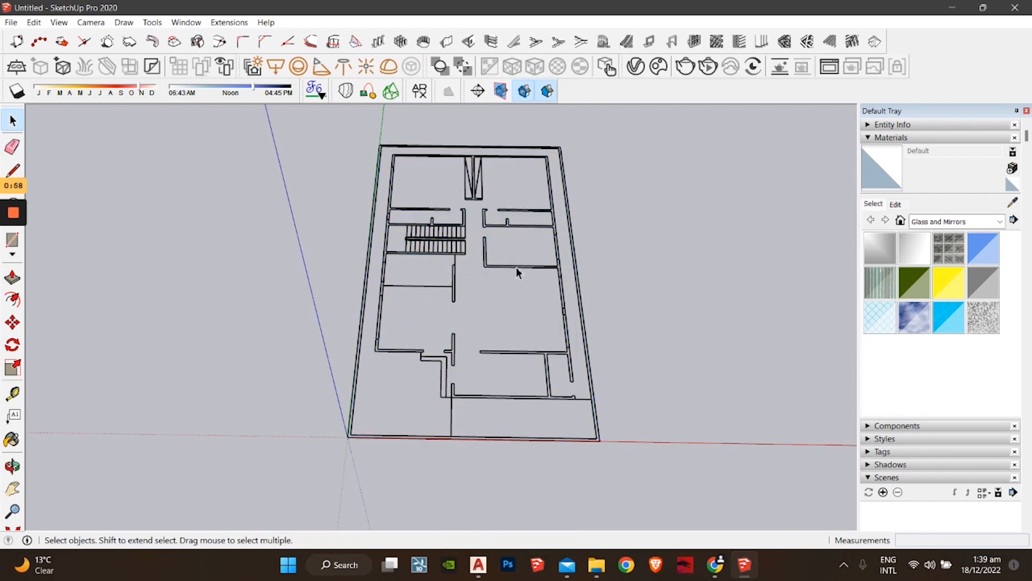
left_click(516, 267)
left_click(514, 298)
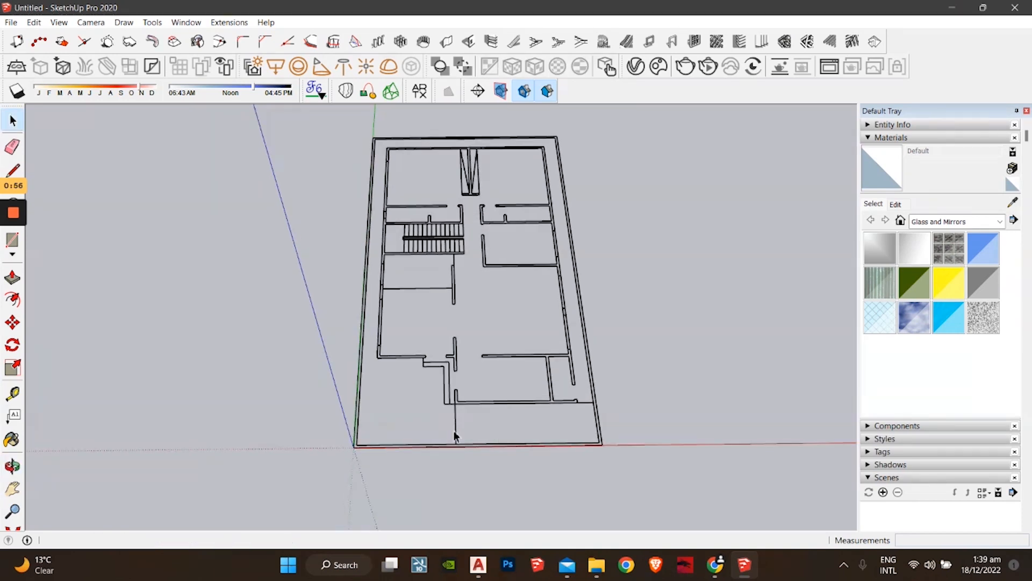
Step: Zoom in on the open interior wall end at the plan's upper left, ready to draw lines
middle_click_drag(538, 399, 570, 468)
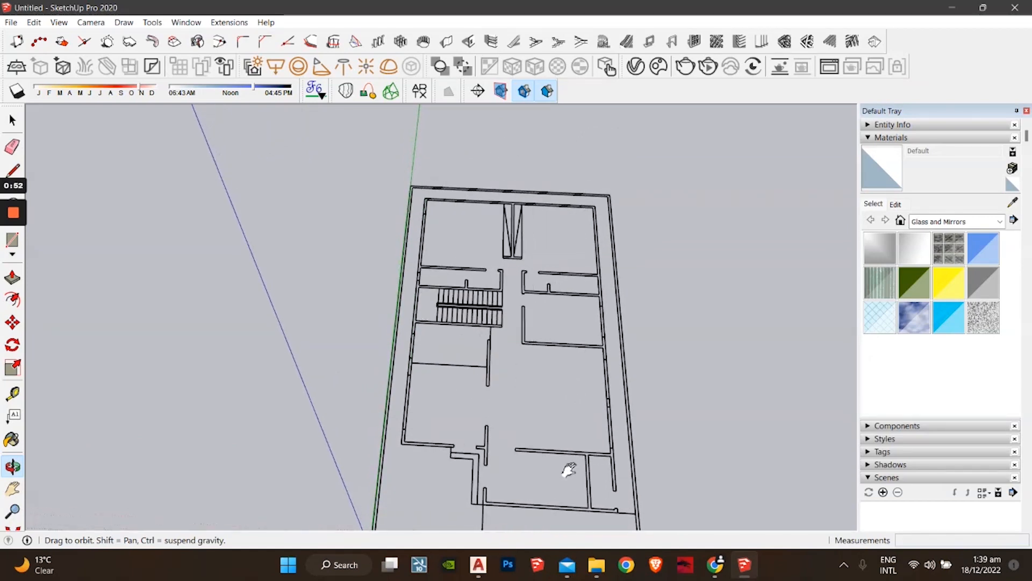
middle_click_drag(484, 325, 449, 383, "shift")
scroll(450, 383, "up", 3)
middle_click_drag(394, 304, 422, 416, "shift")
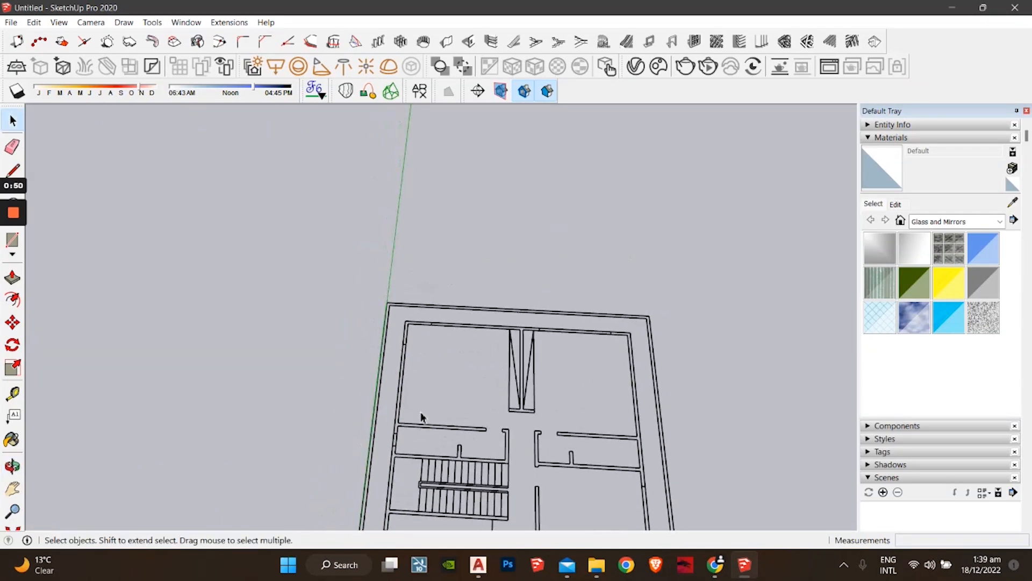
scroll(404, 347, "up", 6)
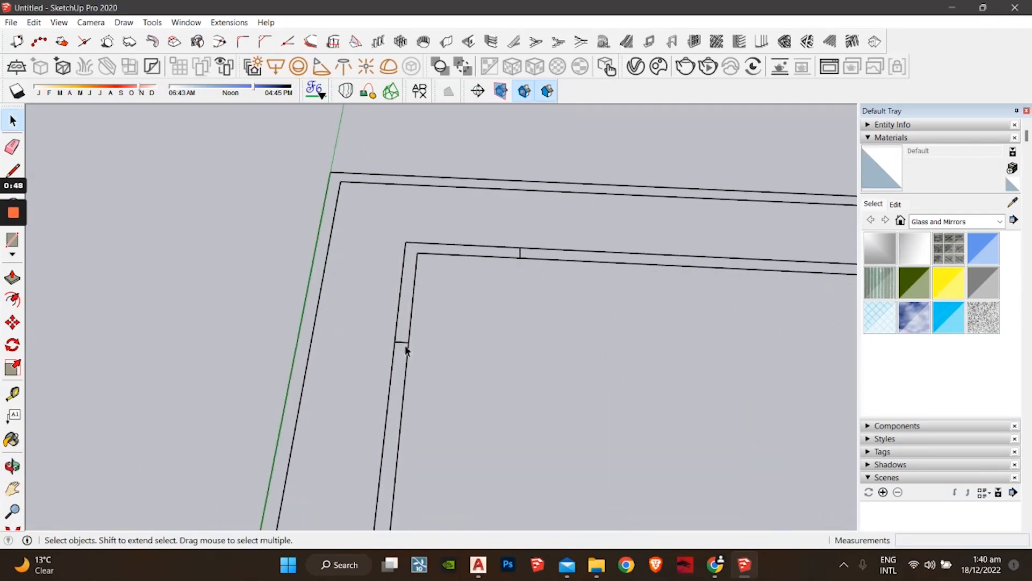
middle_click_drag(404, 347, 390, 427)
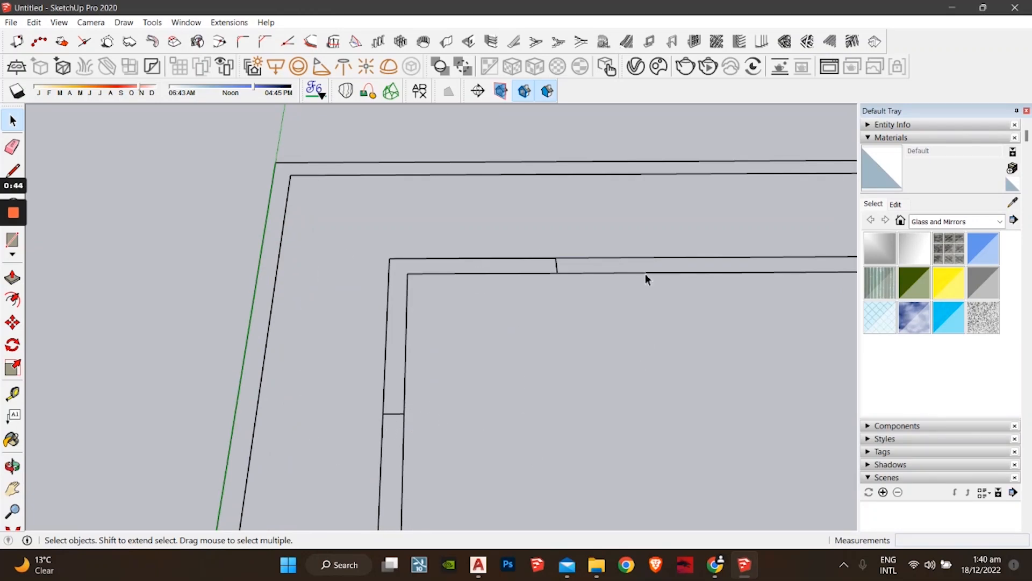
scroll(438, 422, "down", 3)
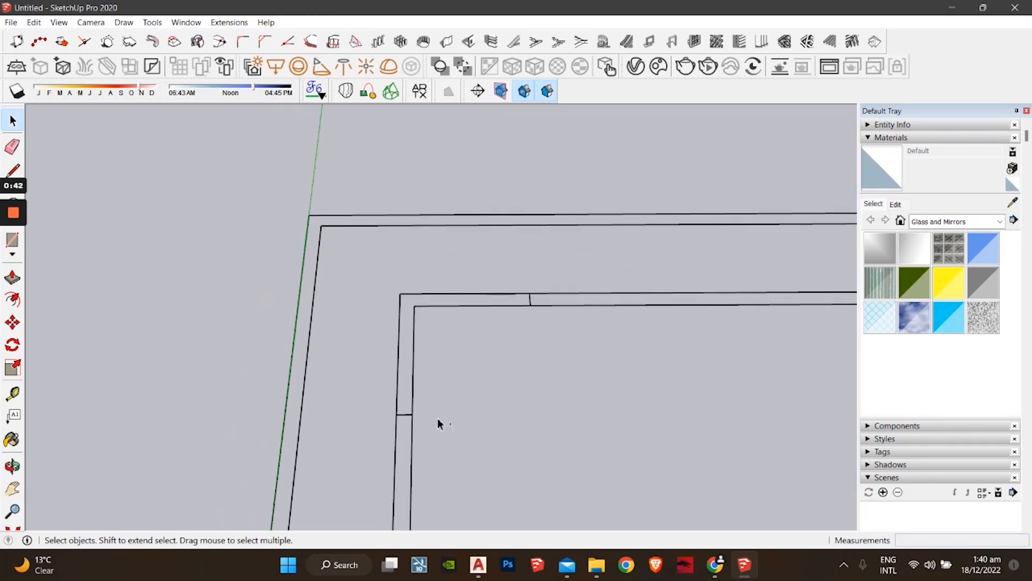
middle_click_drag(438, 422, 412, 298)
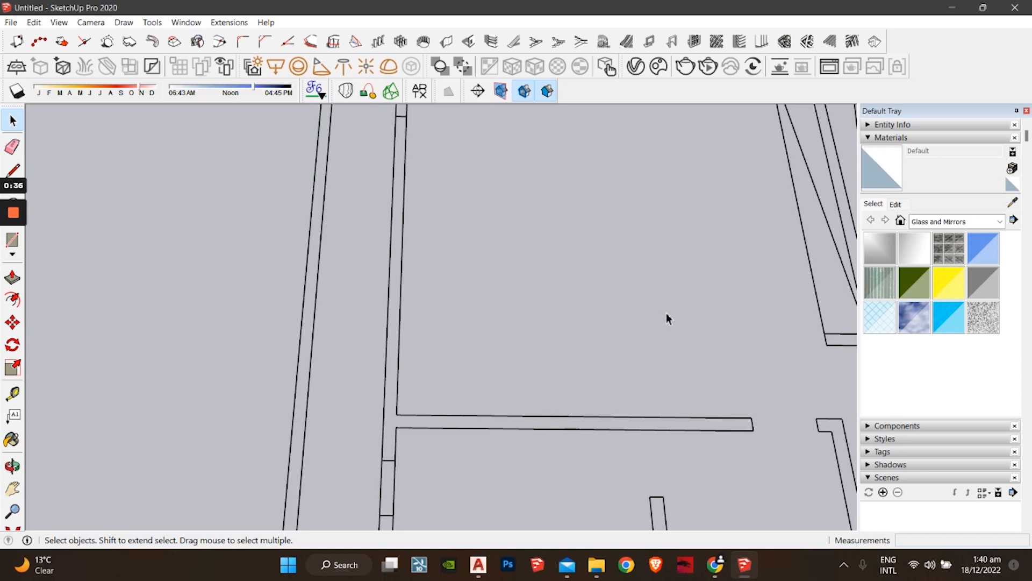
key("l")
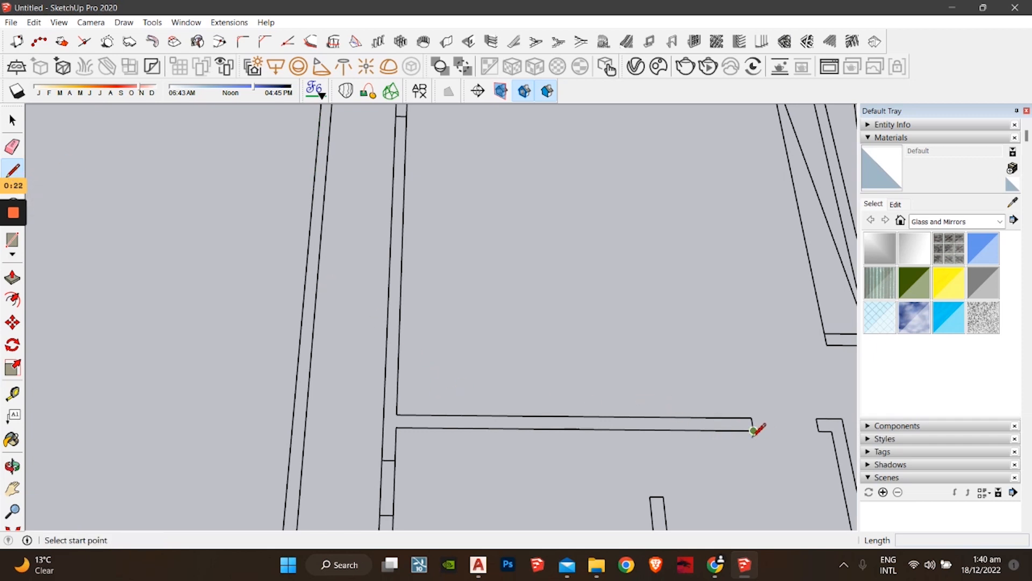
Step: Close off the open wall end with a short line and remove the large unwanted face
left_click(754, 430)
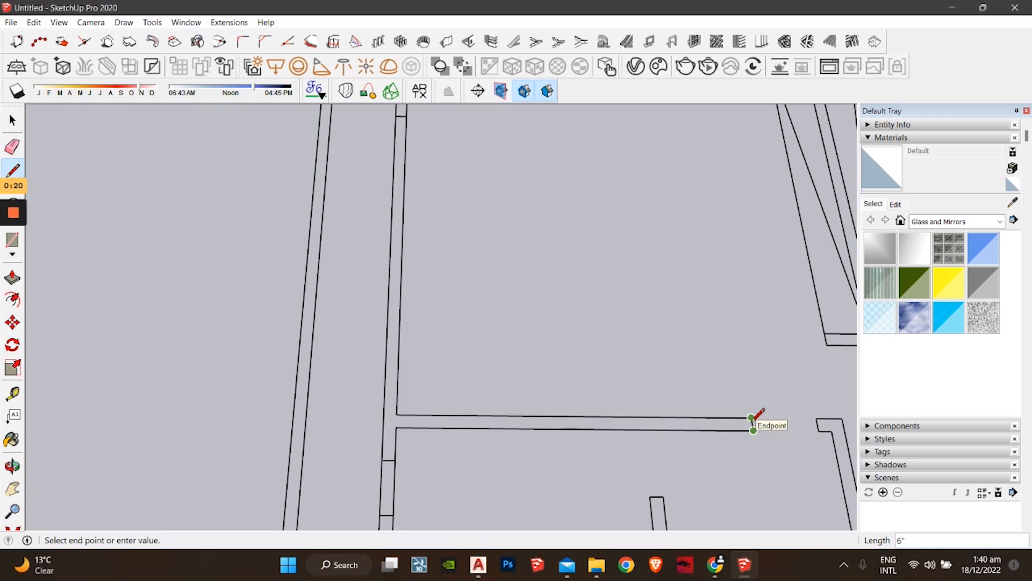
left_click(752, 417)
key("space")
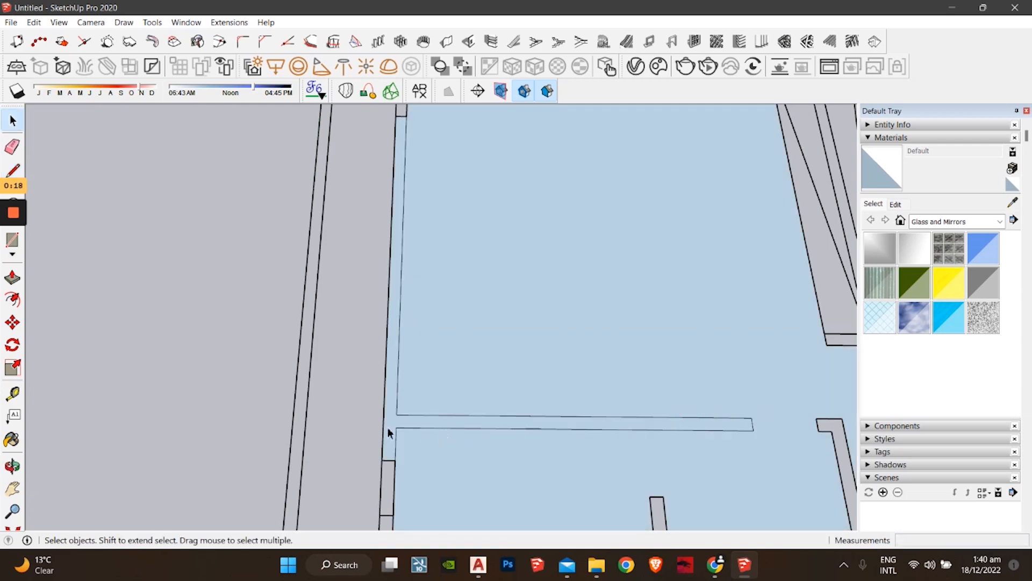
left_click(536, 310)
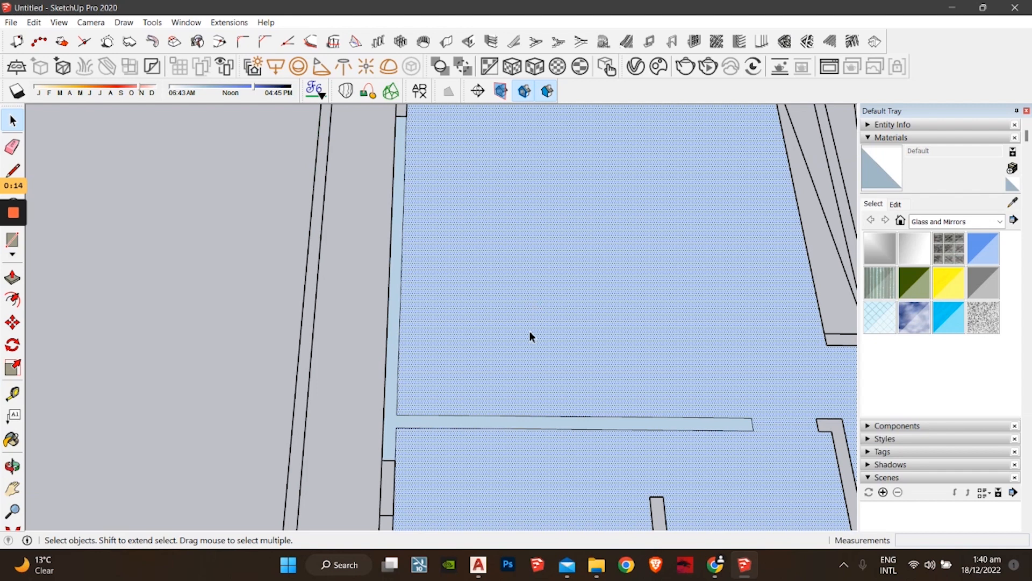
key("Escape")
Step: Seal the next wall end with a short closing line so it forms a face
scroll(471, 349, "down", 1)
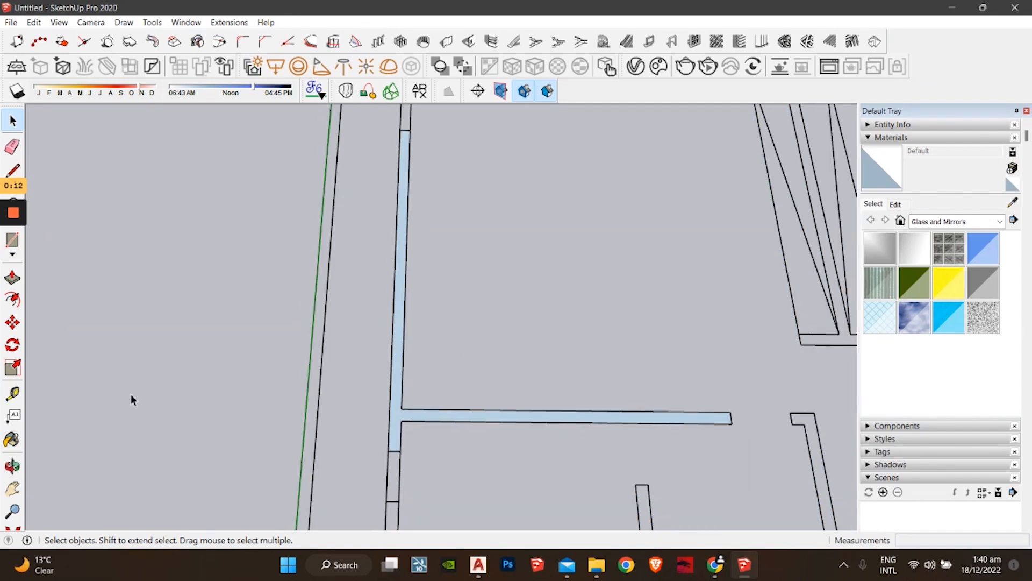
middle_click_drag(392, 428, 253, 353, "shift")
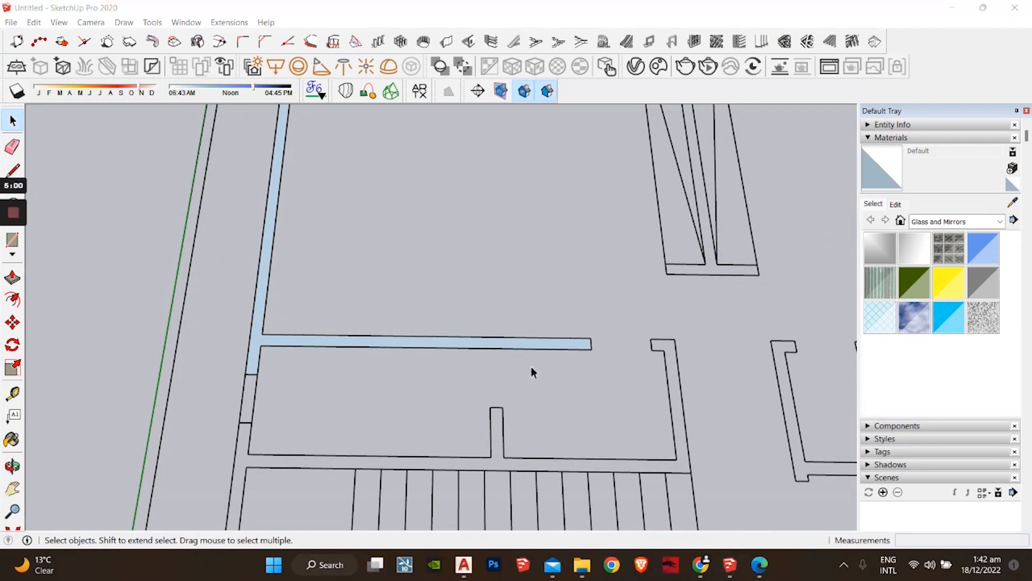
mouse_move(553, 373)
middle_mouse_down()
mouse_move(530, 327)
mouse_move(463, 354)
middle_mouse_up()
key("l")
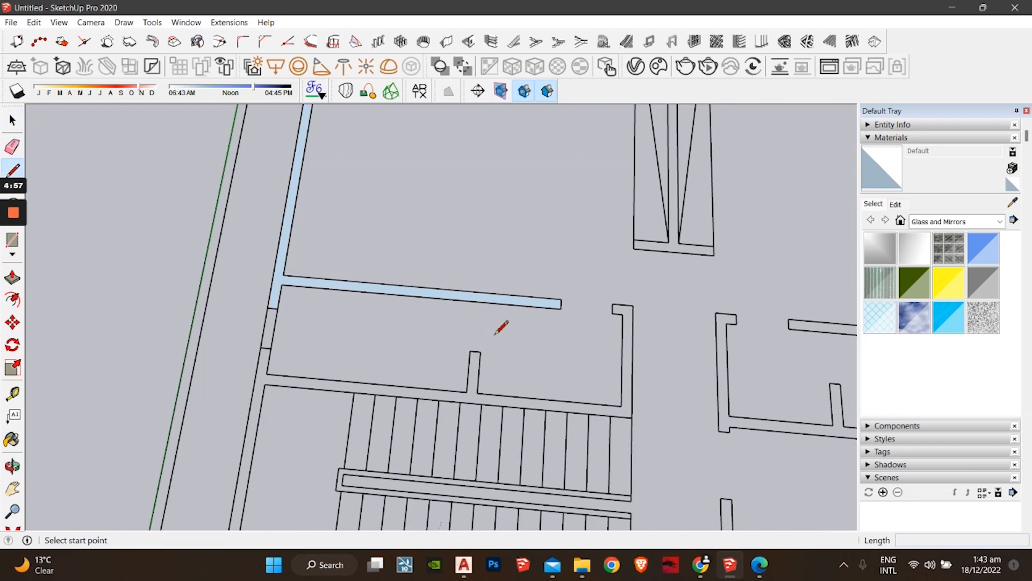
mouse_move(311, 364)
middle_mouse_down("shift")
mouse_move(457, 330)
mouse_move(472, 341)
mouse_move(455, 404)
mouse_move(446, 251)
middle_mouse_up("shift")
left_click(416, 321)
left_click(407, 321)
key("space")
Step: Close the wall segment end and the lower wall face at the notch with short lines
key("l")
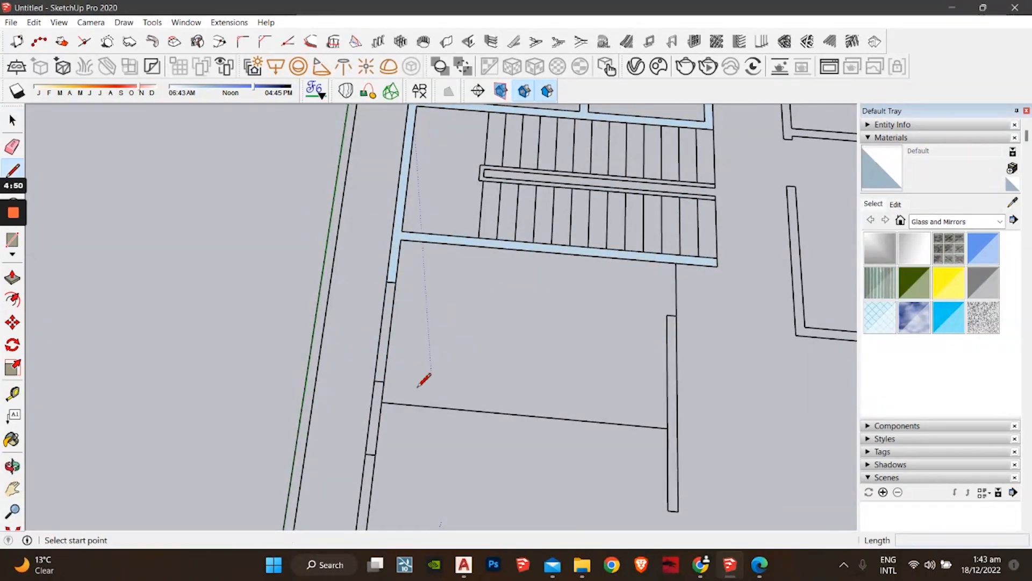
left_click(384, 382)
left_click(376, 379)
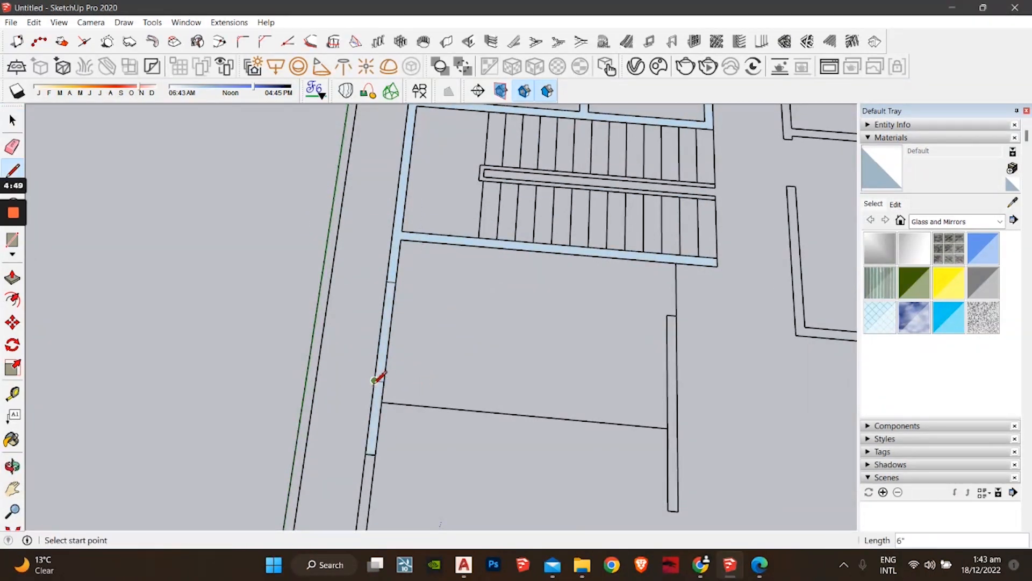
mouse_move(375, 409)
middle_mouse_down()
mouse_move(373, 430)
mouse_move(421, 397)
middle_mouse_up()
scroll(421, 397, "down", 3)
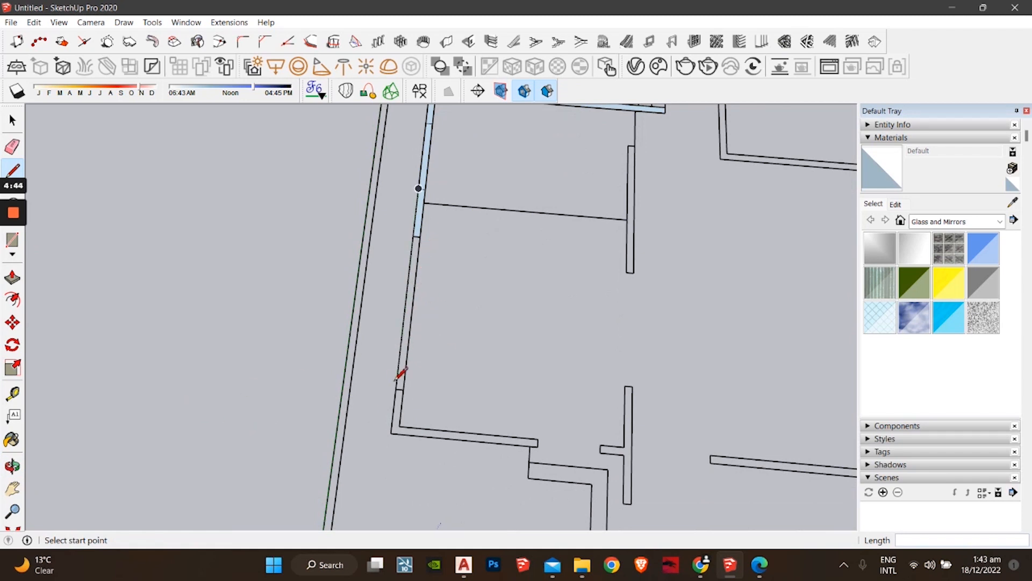
left_click(400, 387)
left_click(397, 387)
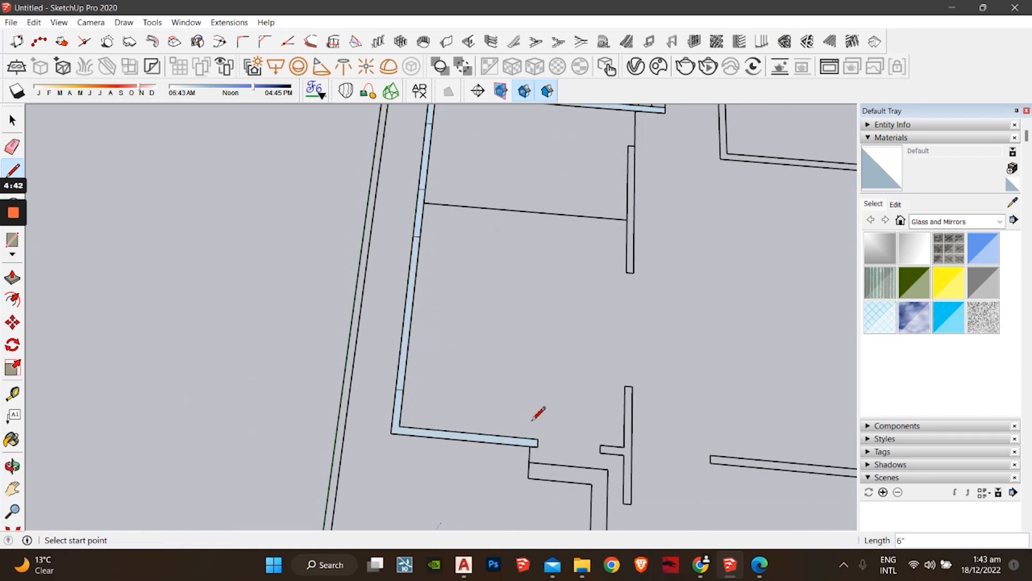
Step: Close the wall junction loop and another open wall end with short lines
middle_click_drag(537, 411, 435, 386)
scroll(506, 417, "up", 2)
left_click(501, 409)
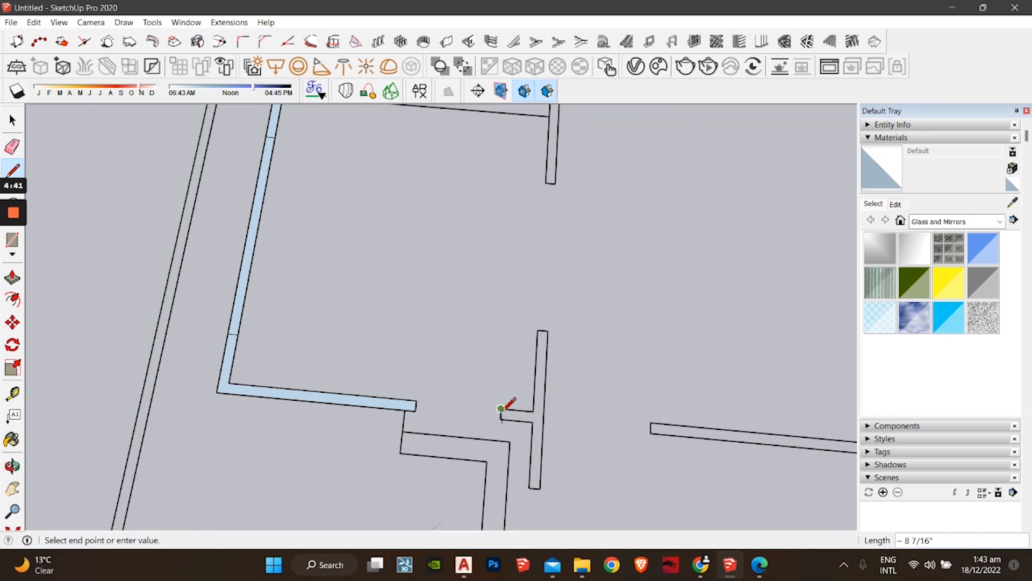
left_click(503, 417)
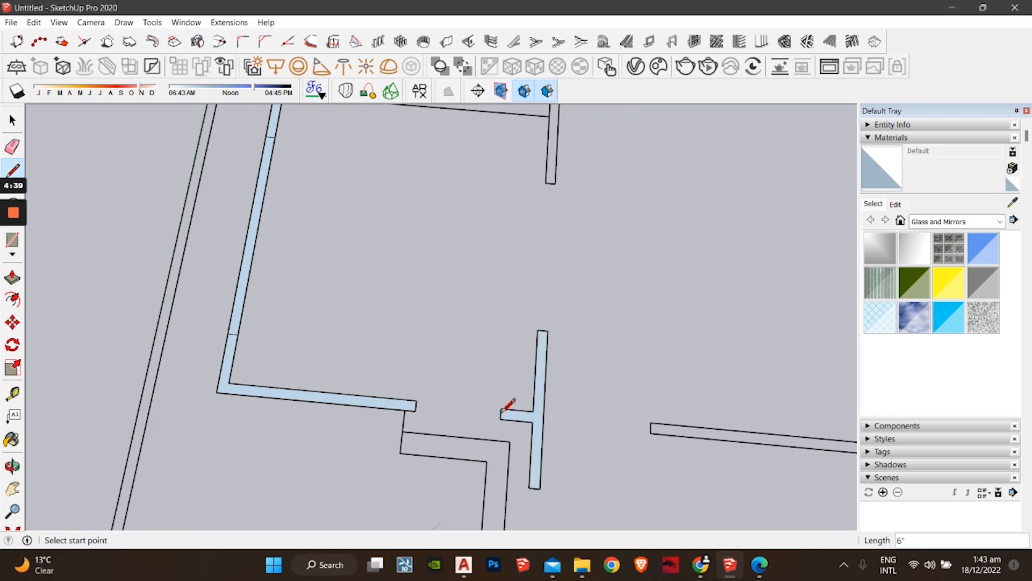
middle_click_drag(622, 417, 406, 350, "shift")
left_click(432, 413)
left_click(430, 404)
scroll(465, 411, "down", 1)
key("space")
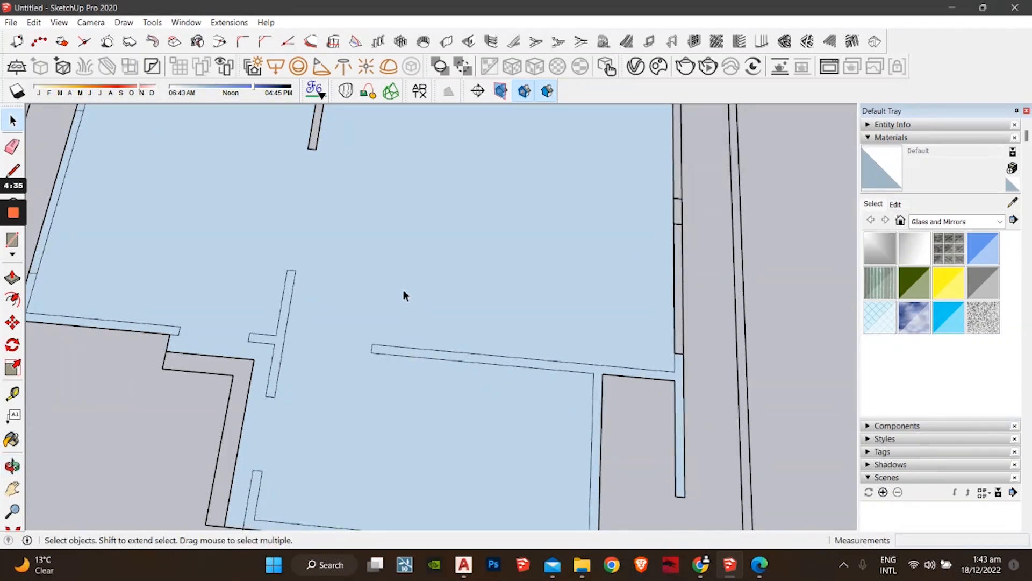
Step: Delete the large unwanted floor face
left_click(459, 270)
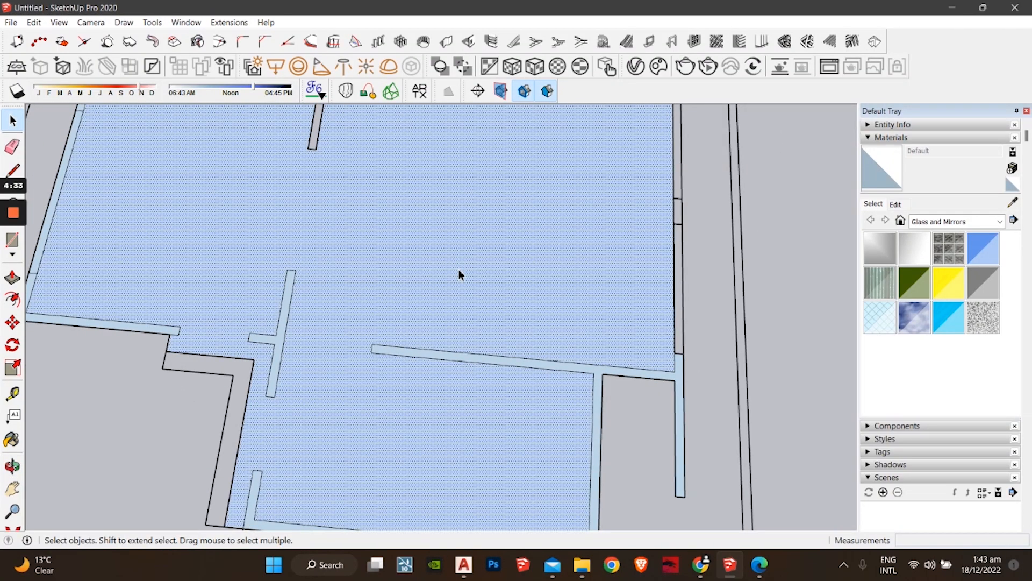
key("Delete")
scroll(511, 349, "down", 2)
scroll(422, 358, "up", 2)
scroll(565, 353, "up", 3)
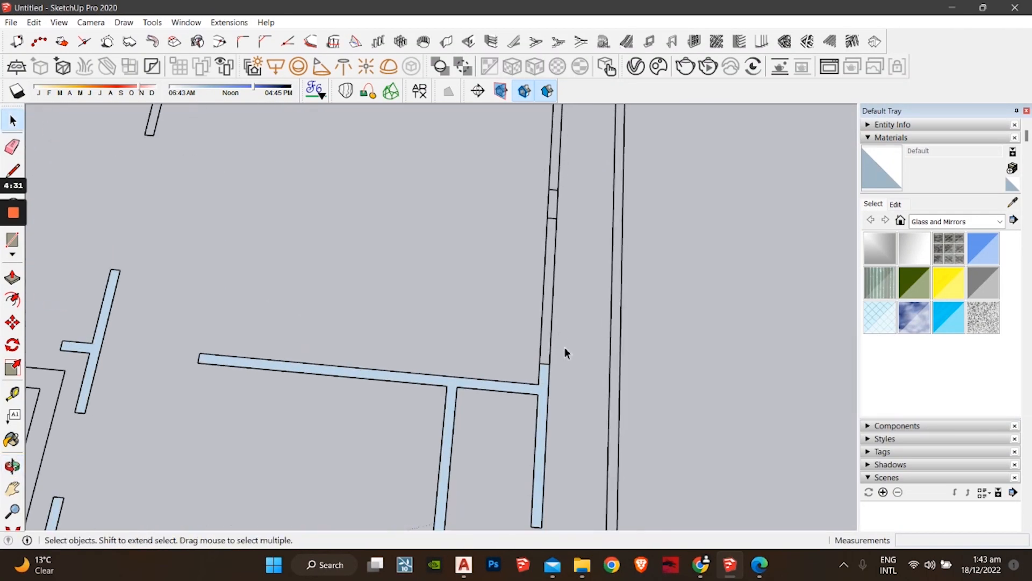
Step: Close the upper wall face and the next wall face with a 6" line
key("l")
left_click(548, 364)
left_click(542, 363)
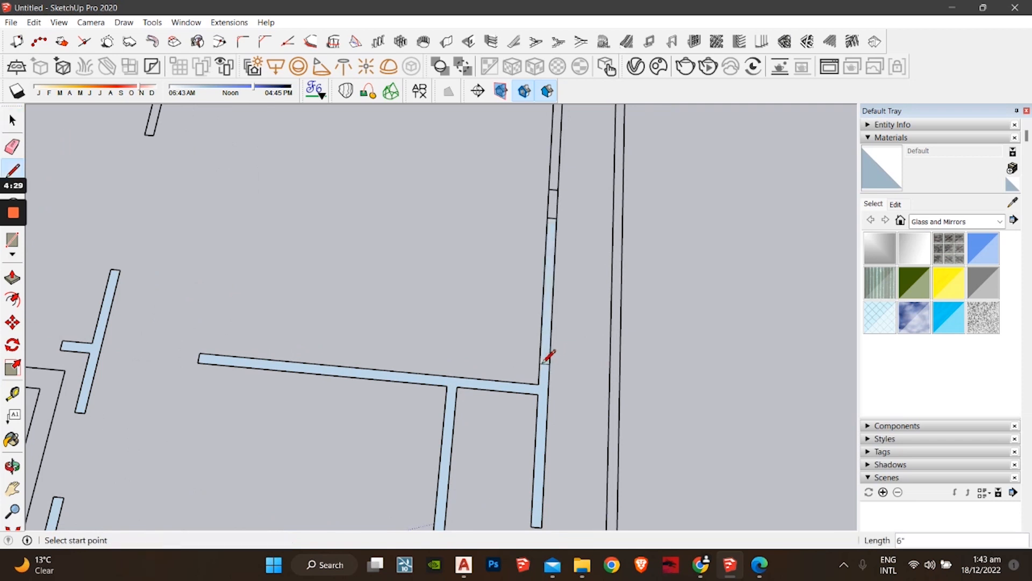
middle_click_drag(549, 356, 551, 401)
left_click(531, 406)
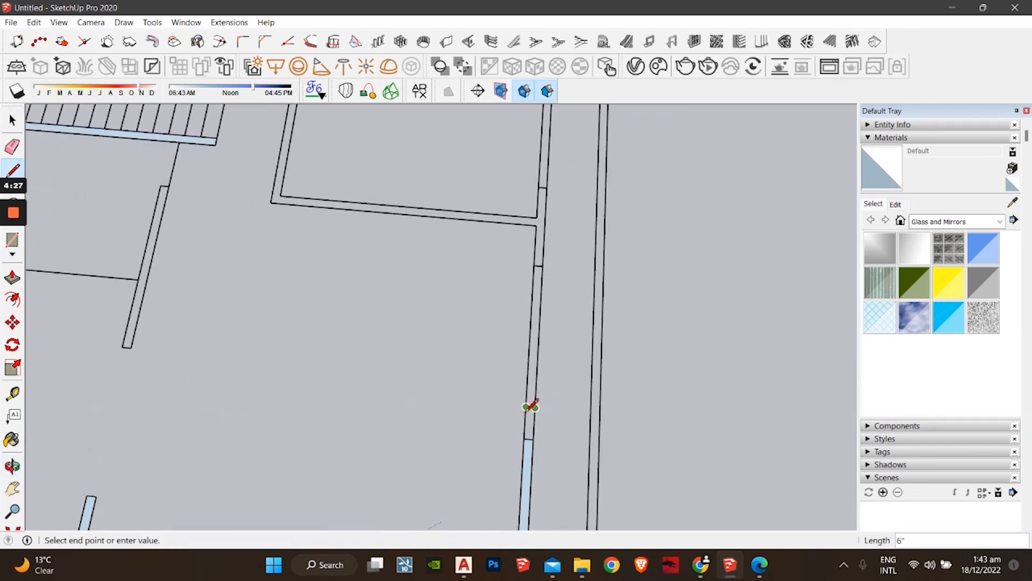
left_click(529, 411)
Step: Close three more wall faces along the right wall with short lines
middle_click_drag(543, 351, 556, 480, "shift")
left_click(543, 433)
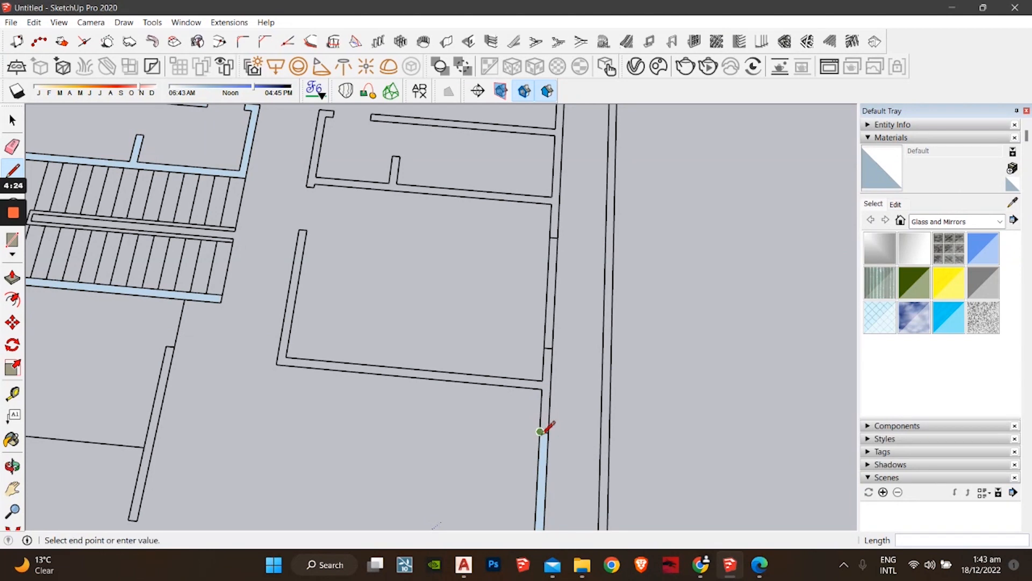
left_click(540, 431)
middle_click_drag(547, 382, 542, 449, "shift")
left_click(541, 446)
left_click(531, 444)
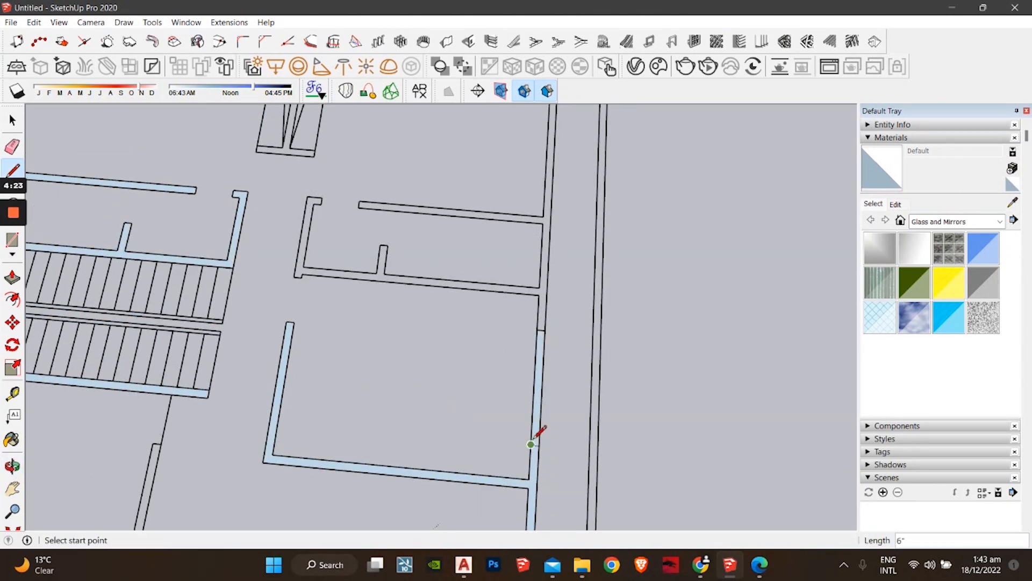
middle_click_drag(544, 342, 547, 461, "shift")
left_click(543, 454)
left_click(551, 454)
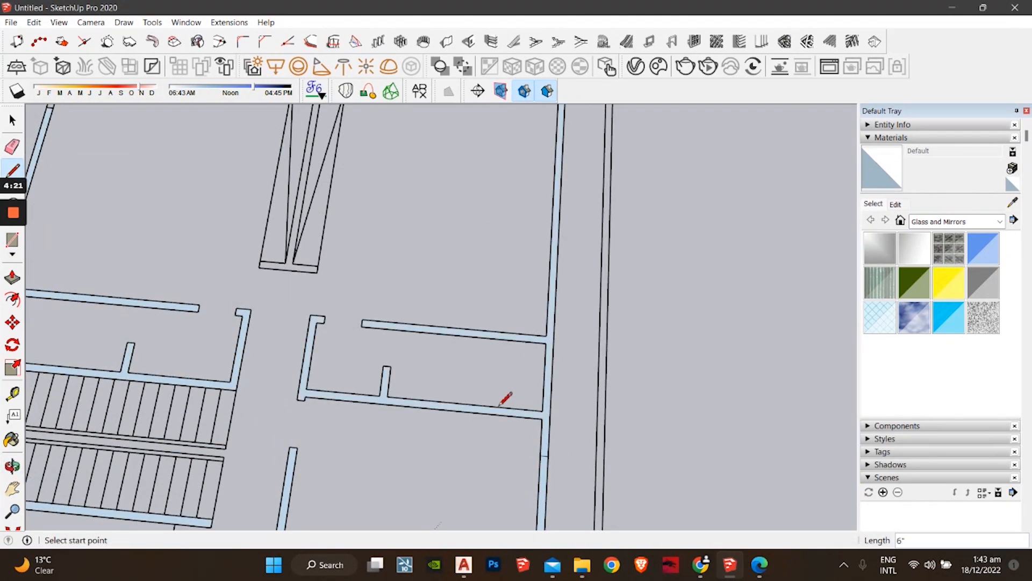
Step: Close the top wall's end face and the next wall gap at the top-right corner
middle_click_drag(449, 235, 497, 514, "shift")
scroll(569, 346, "up", 2)
left_click(568, 348)
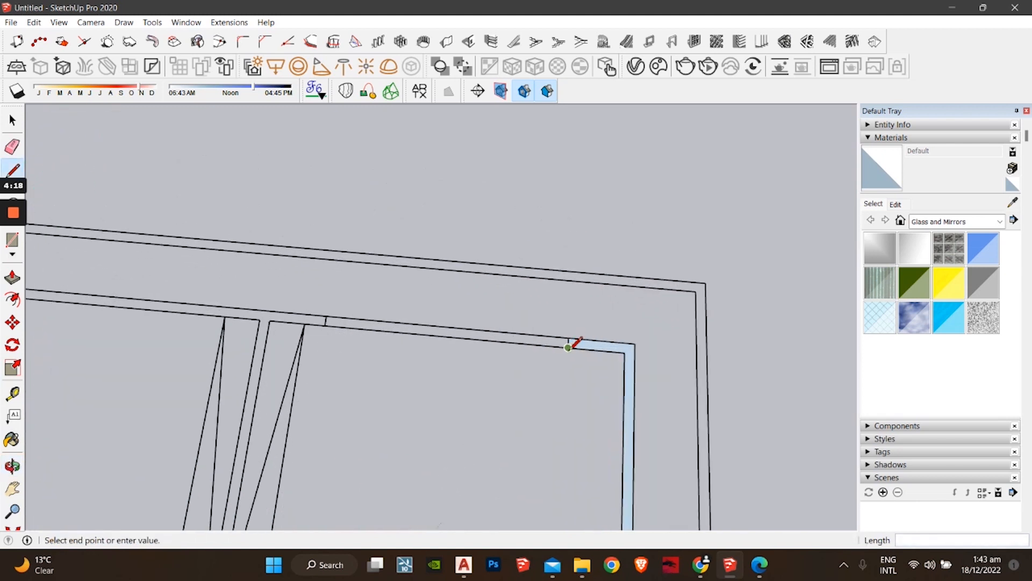
left_click(572, 341)
middle_click_drag(343, 368, 527, 362, "shift")
left_click(514, 315)
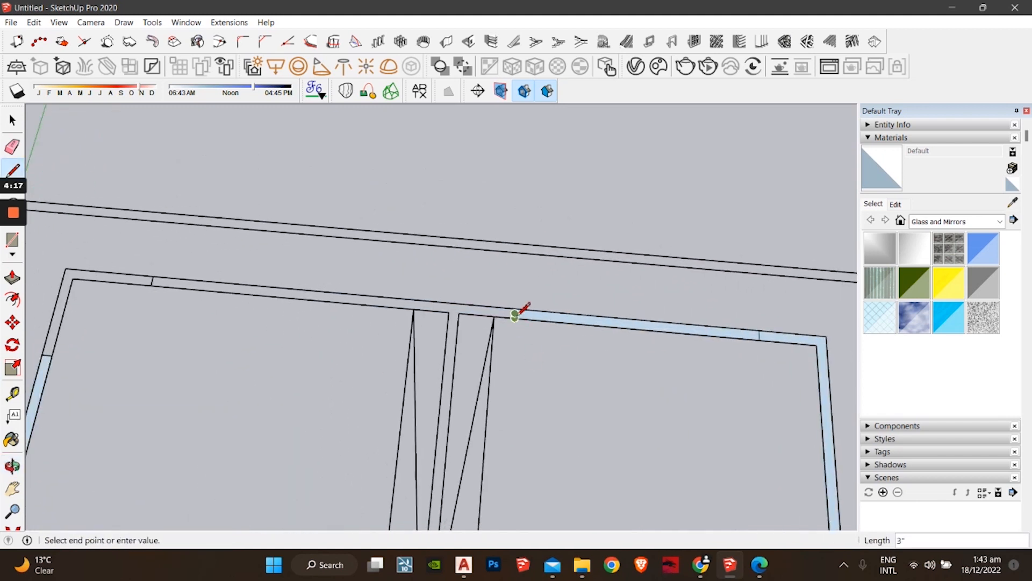
left_click(521, 304)
Step: Close the corner wall face with a short line
mouse_move(418, 353)
middle_mouse_down("shift")
mouse_move(629, 381)
mouse_move(587, 378)
mouse_move(439, 287)
middle_mouse_up("shift")
left_click(489, 333)
left_click(491, 325)
scroll(585, 393, "down", 3)
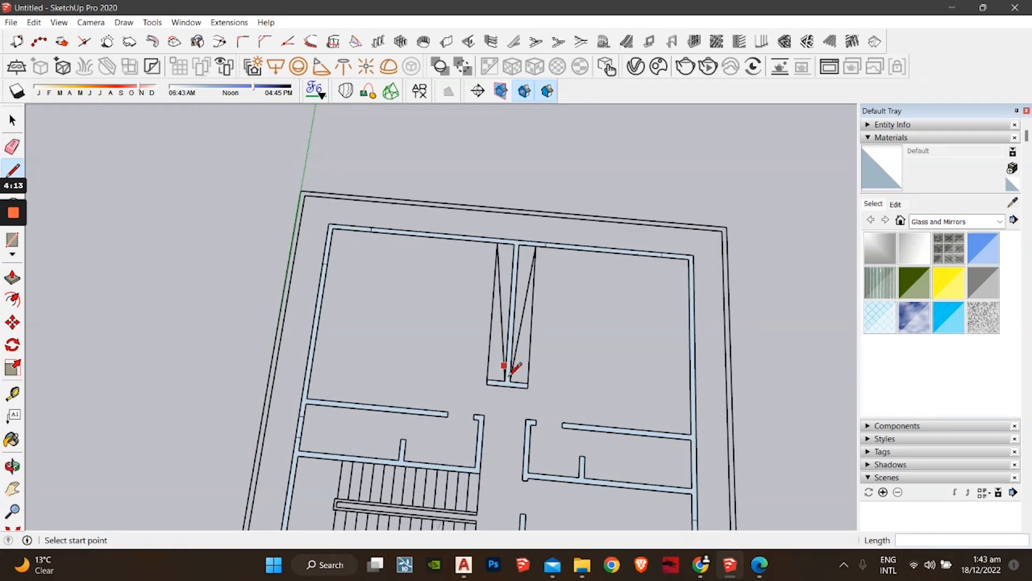
scroll(534, 333, "up", 3)
key("space")
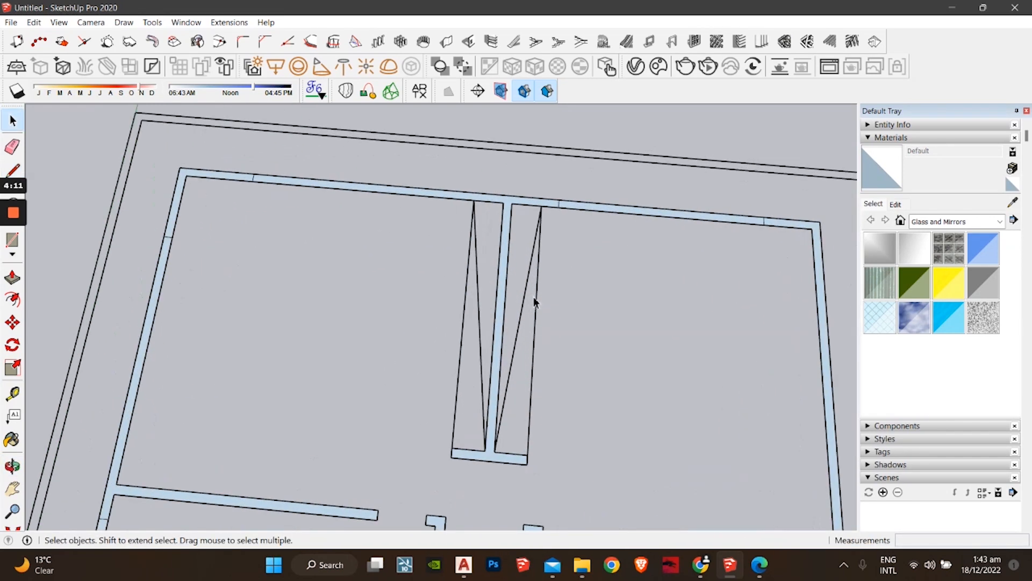
scroll(527, 297, "up", 2)
Step: Delete the stray diagonal lines from the right and left wall strips
left_click(525, 298)
key("Delete")
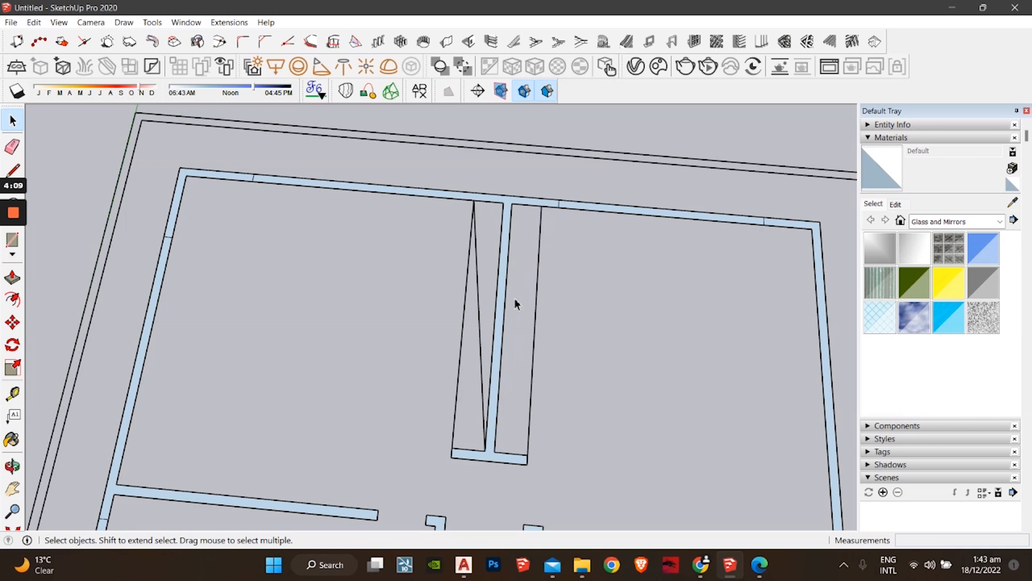
left_click(481, 324)
key("Delete")
scroll(480, 328, "down", 5)
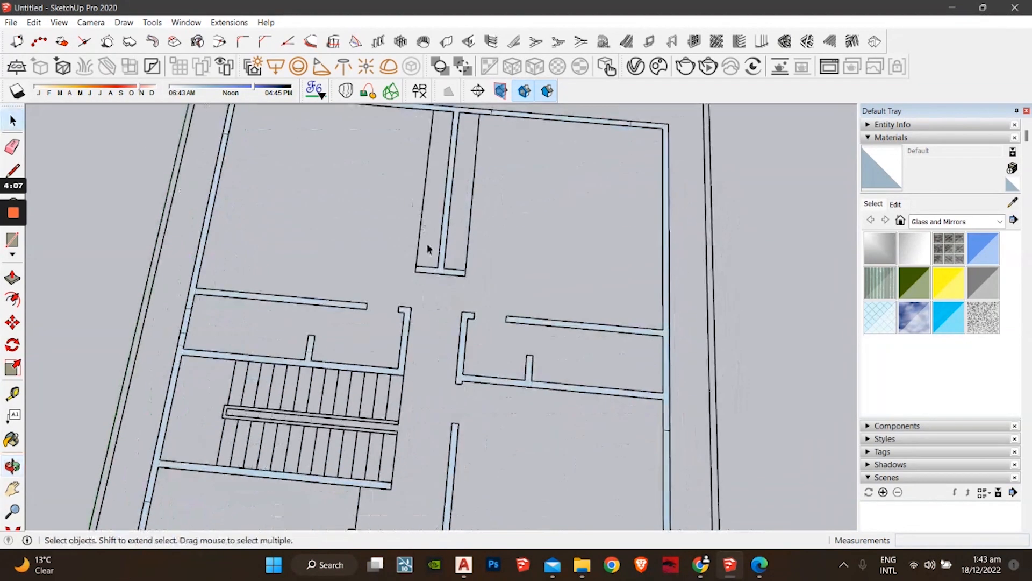
scroll(449, 374, "down", 1)
Step: Retrace the wall's bottom edge, which closes a large face
middle_click_drag(448, 412, 493, 269, "shift")
middle_click_drag(463, 353, 465, 326, "shift")
scroll(429, 352, "up", 3)
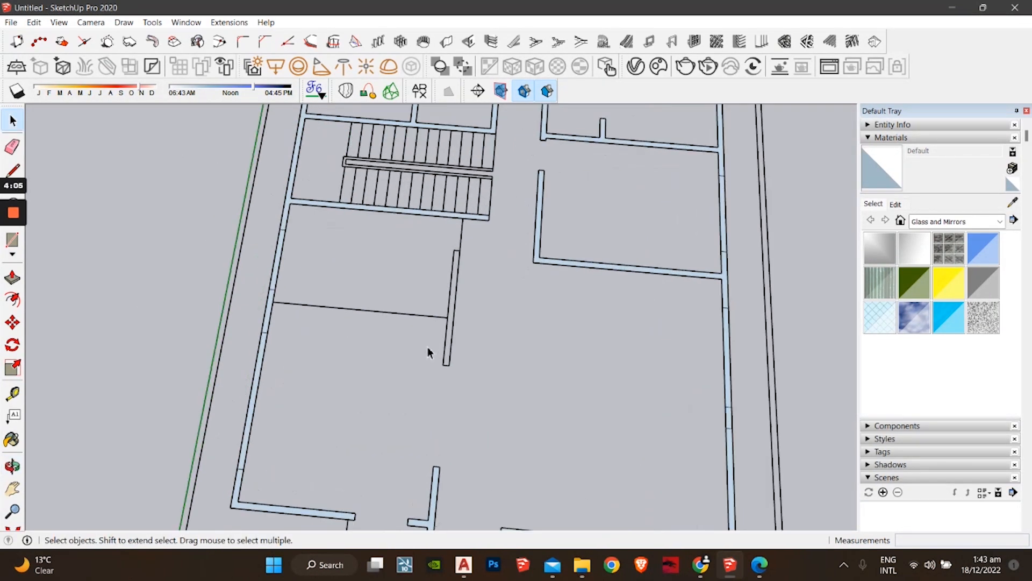
key("l")
scroll(454, 364, "up", 3)
left_click(447, 366)
left_click(438, 365)
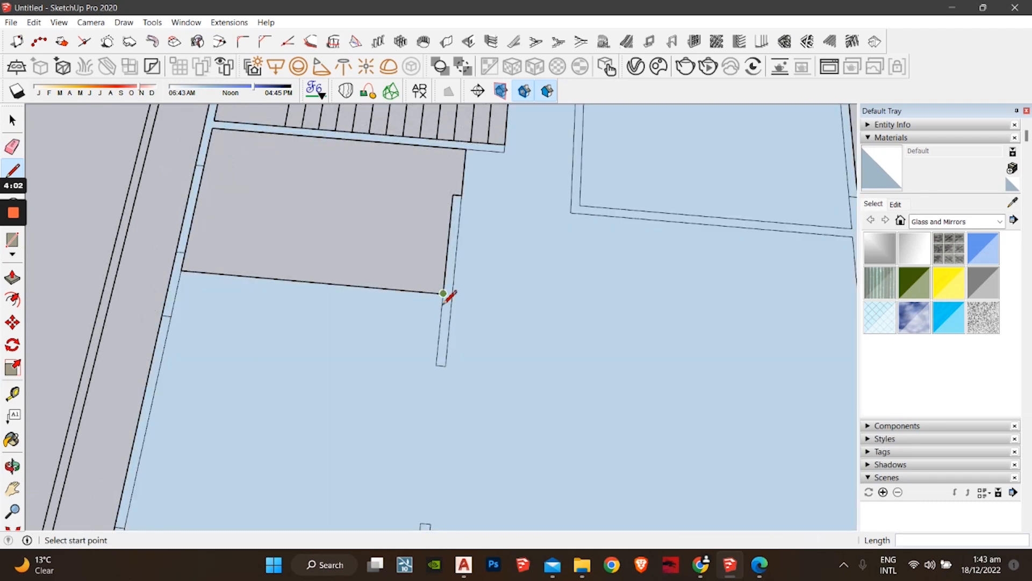
Step: Remove the newly formed large floor face
scroll(443, 305, "down", 2)
key("space")
left_click(499, 351)
key("Delete")
scroll(499, 353, "down", 3)
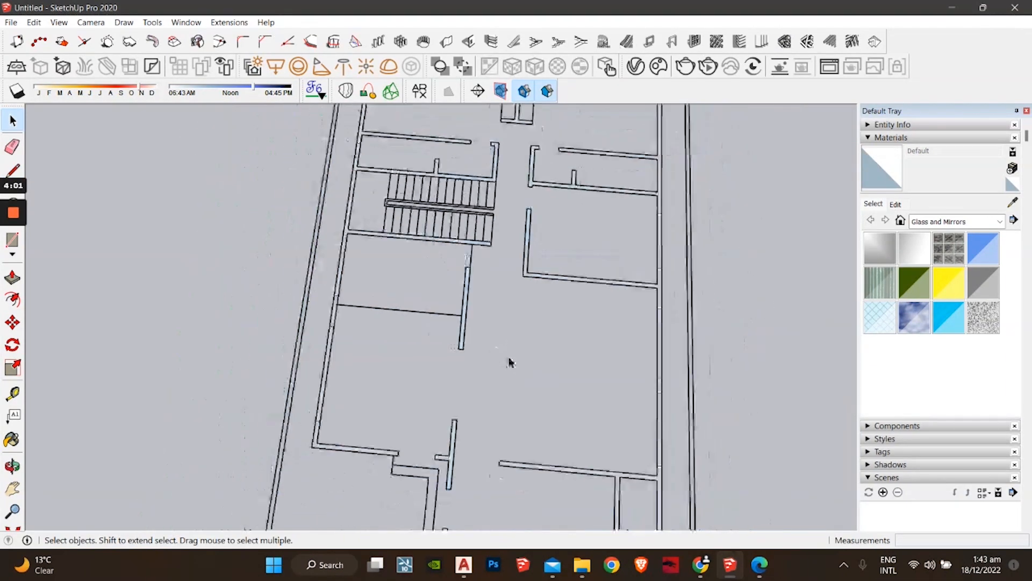
middle_click_drag(576, 334, 536, 161, "shift")
middle_click_drag(535, 162, 570, 212)
Step: Drag the Getting Started toolbar off the left edge and dock it in the top toolbar row
middle_click_drag(329, 385, 394, 406, "shift")
middle_click_drag(394, 406, 370, 324)
middle_click_drag(417, 294, 439, 388, "shift")
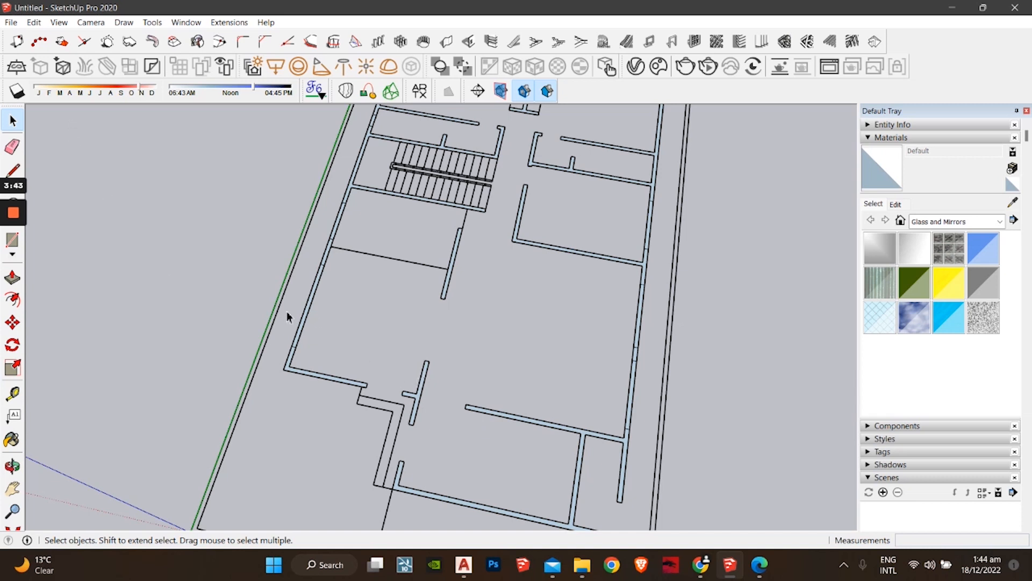
middle_click_drag(389, 364, 333, 265, "shift")
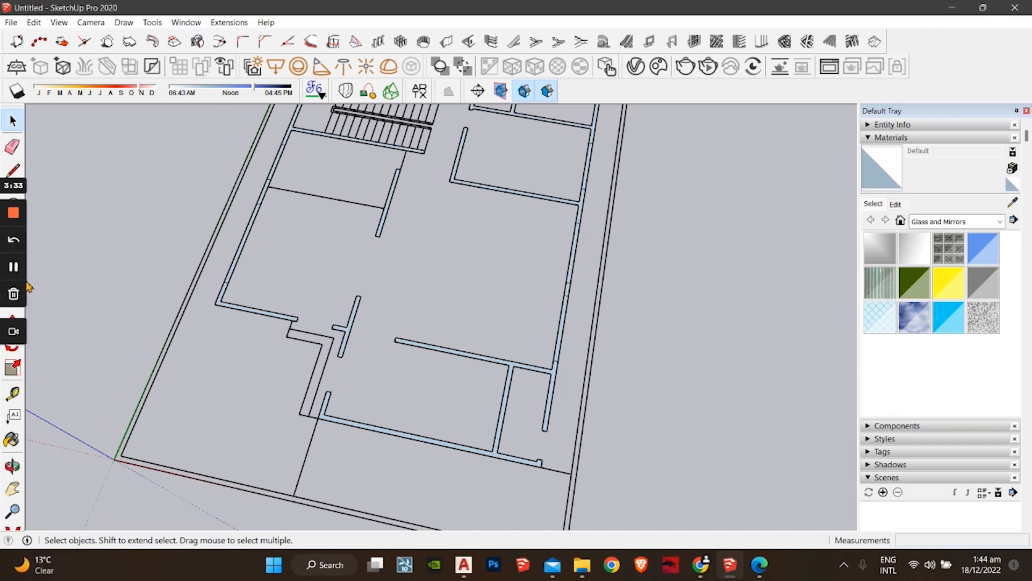
key("o")
key("space")
left_click(23, 279)
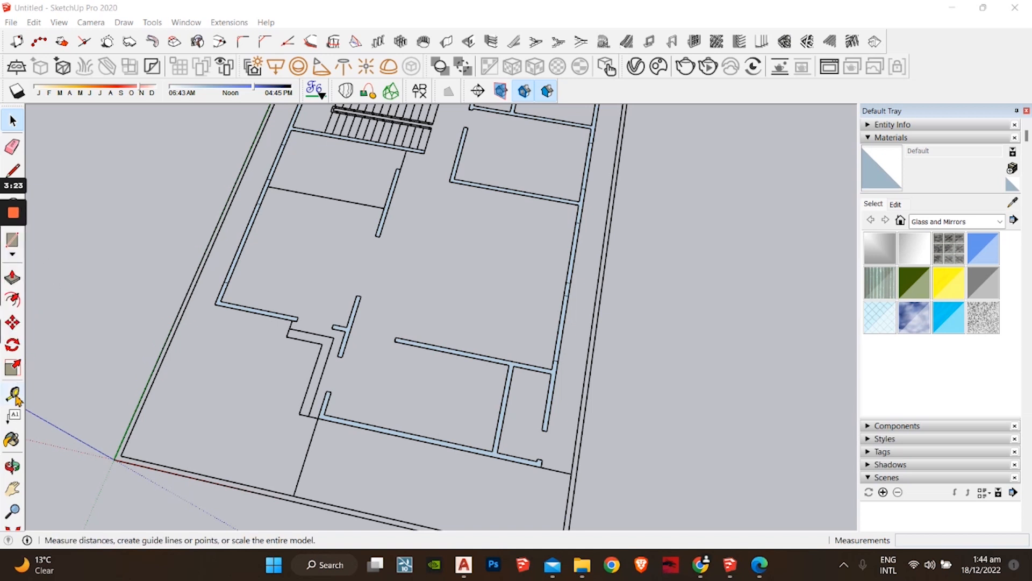
left_click_drag(16, 397, 417, 85)
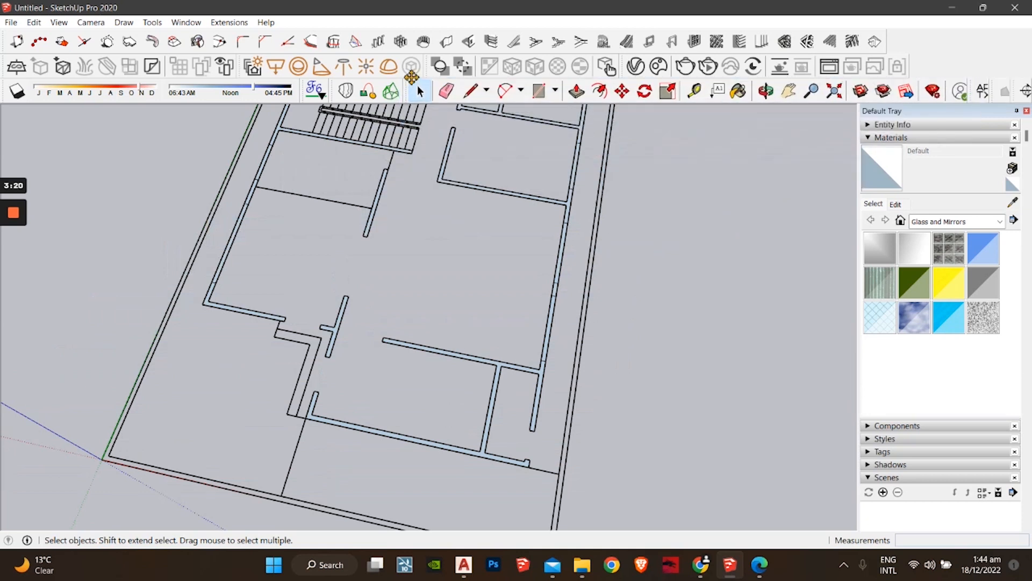
left_click(574, 96)
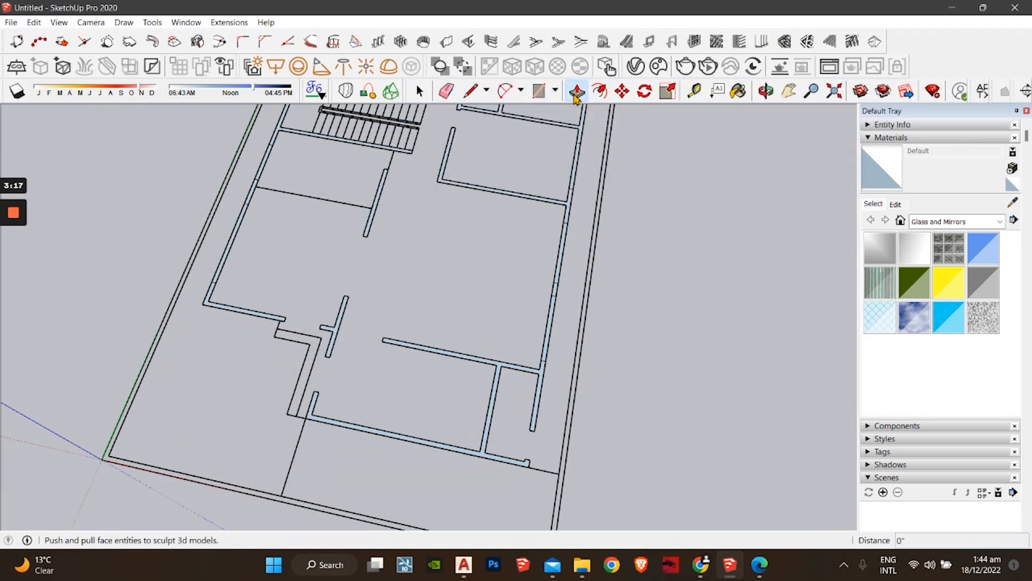
scroll(492, 461, "up", 5)
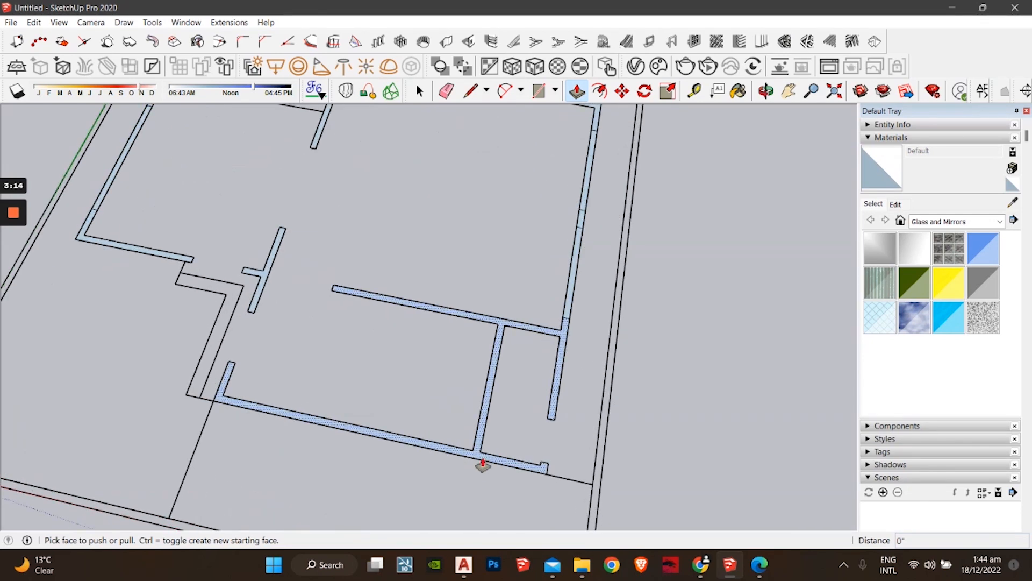
left_click(476, 465)
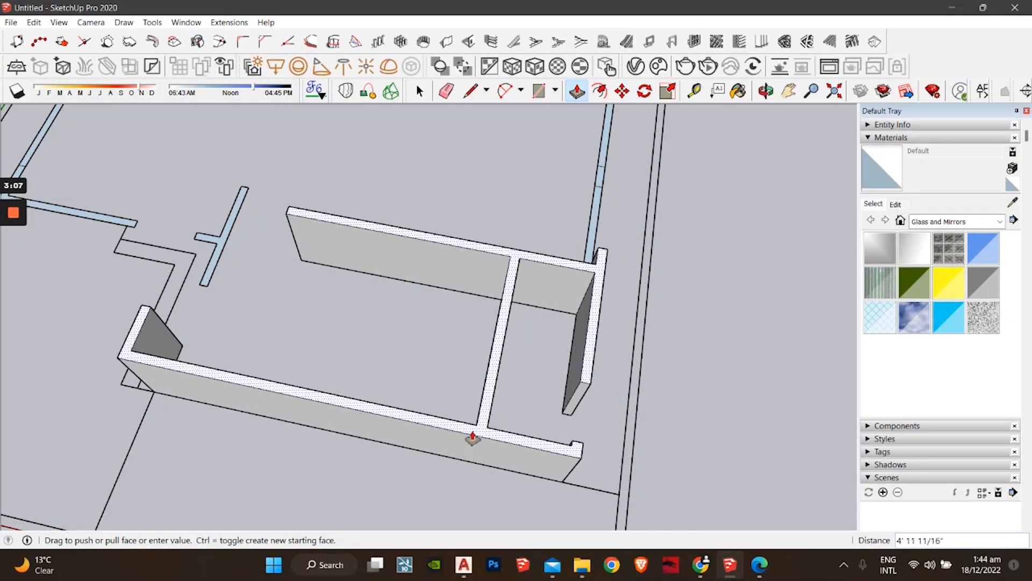
key("Escape")
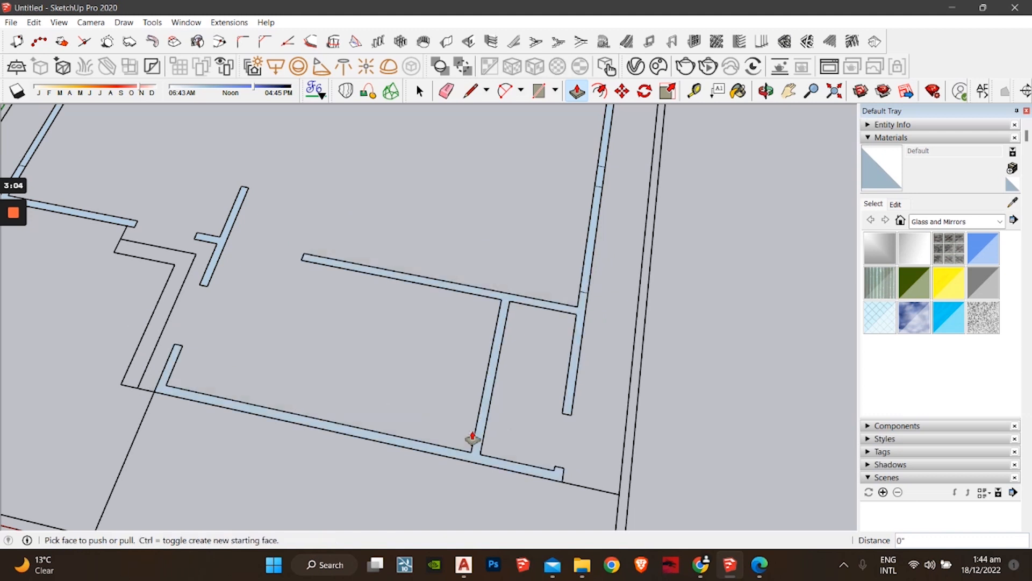
scroll(454, 420, "down", 1)
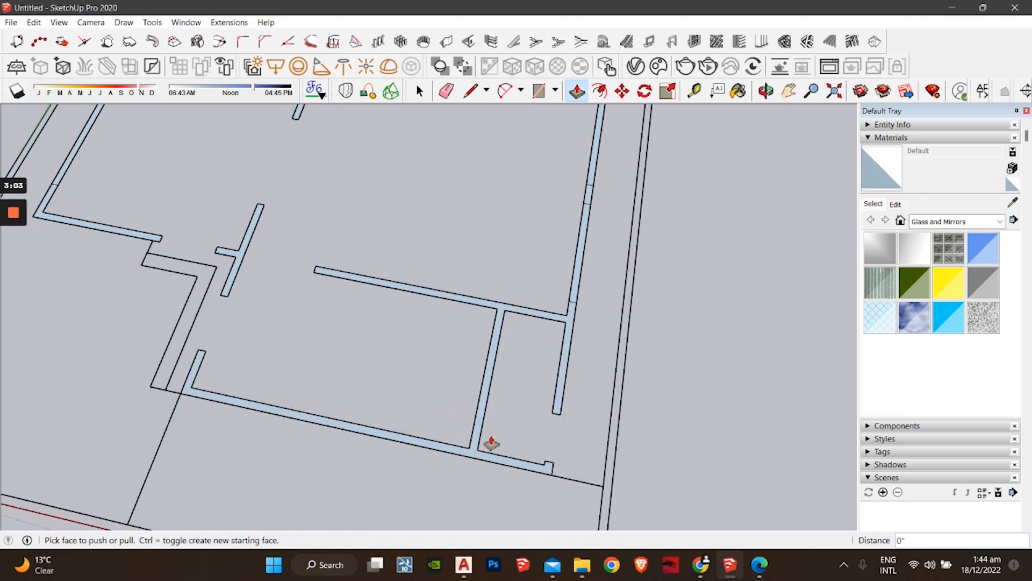
key("space")
key("l")
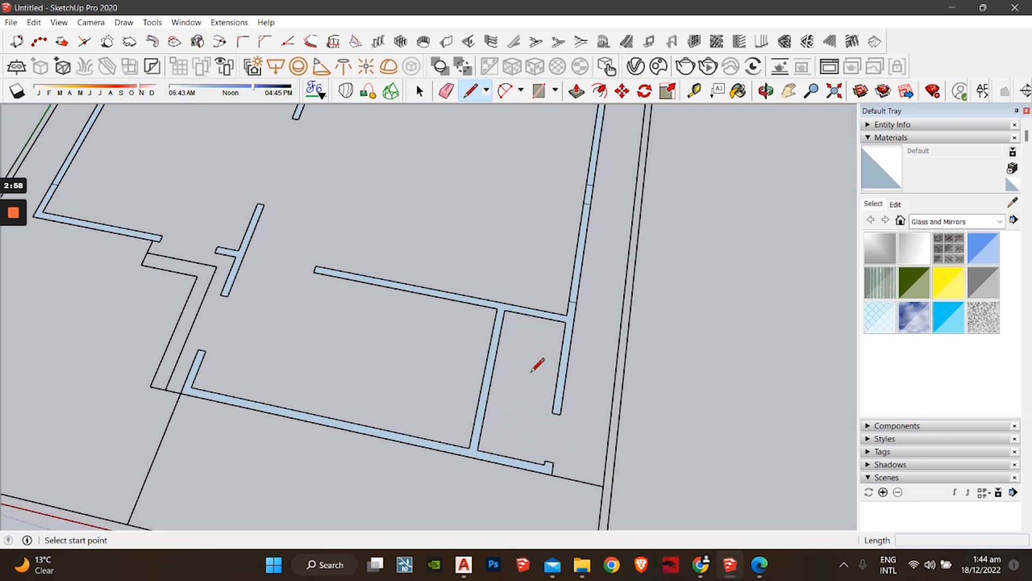
Step: Close the wall gap at the corner and draw edges to the stub wall so floor faces fill
left_click(553, 461)
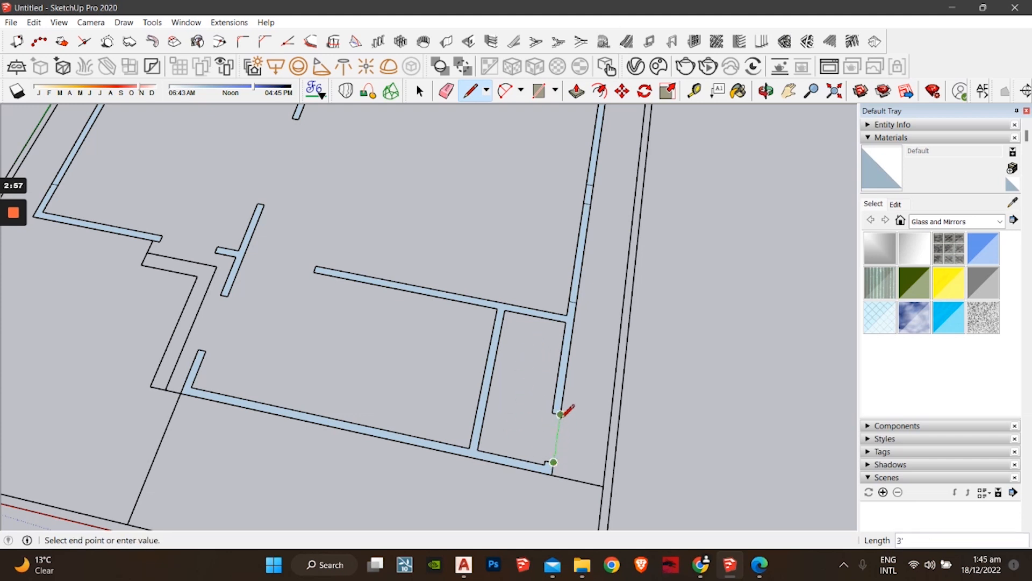
left_click(560, 414)
middle_click_drag(449, 392, 302, 433)
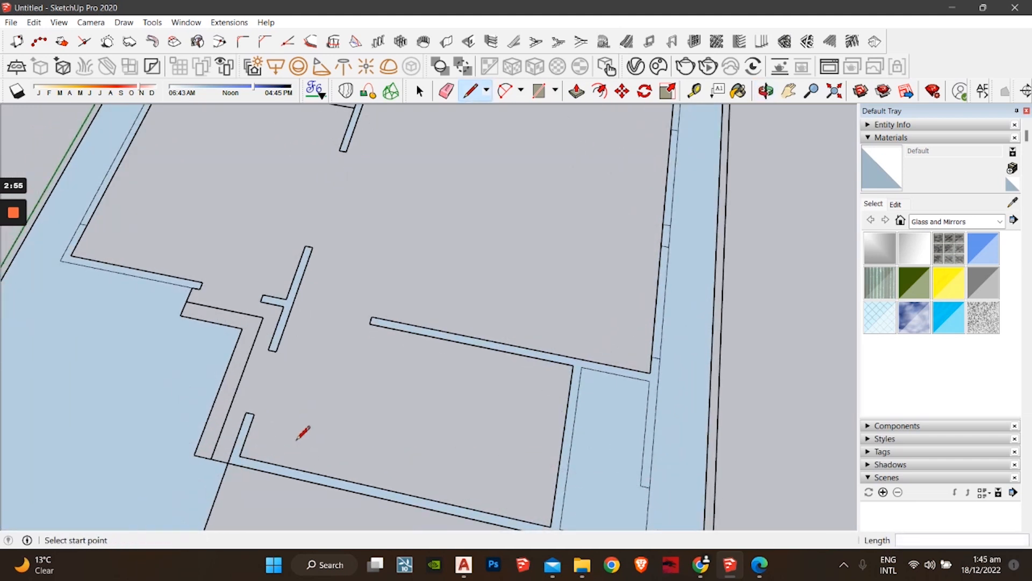
left_click(254, 413)
left_click(275, 351)
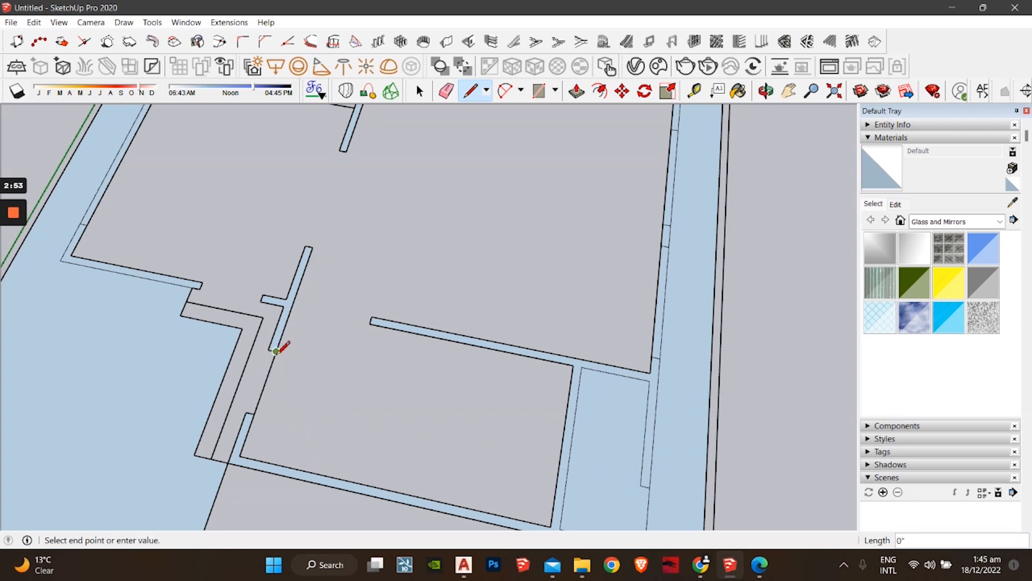
key("Escape")
left_click(301, 301)
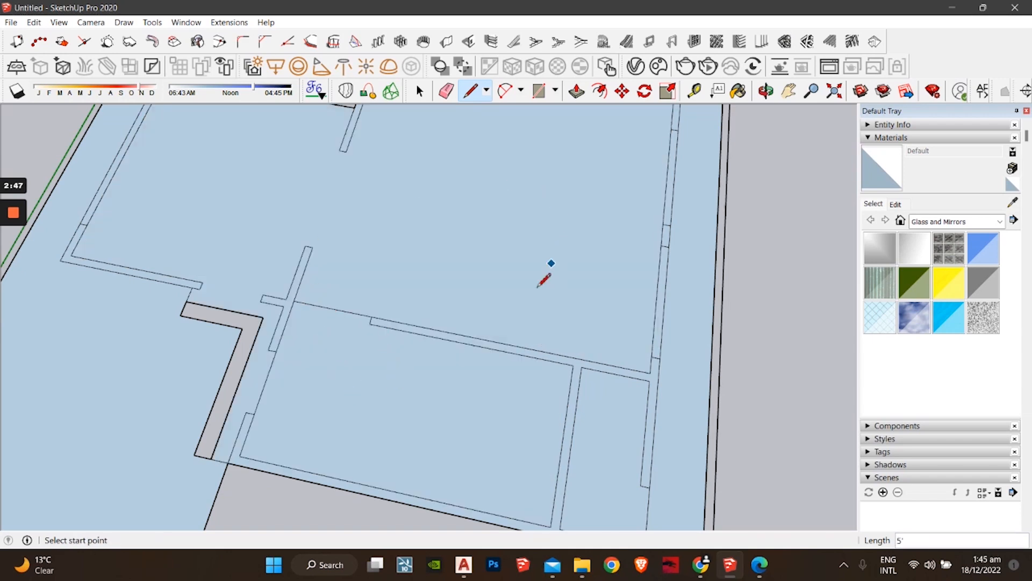
left_click(187, 302)
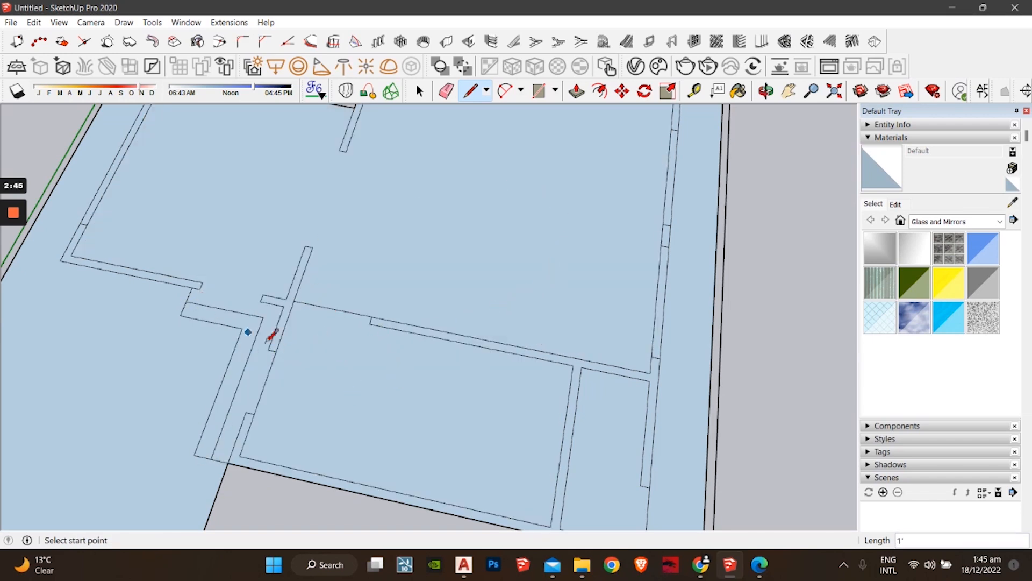
Step: Draw an edge to the stair corner and seal the left wall strip into a face
scroll(387, 337, "down", 6)
scroll(403, 382, "up", 3)
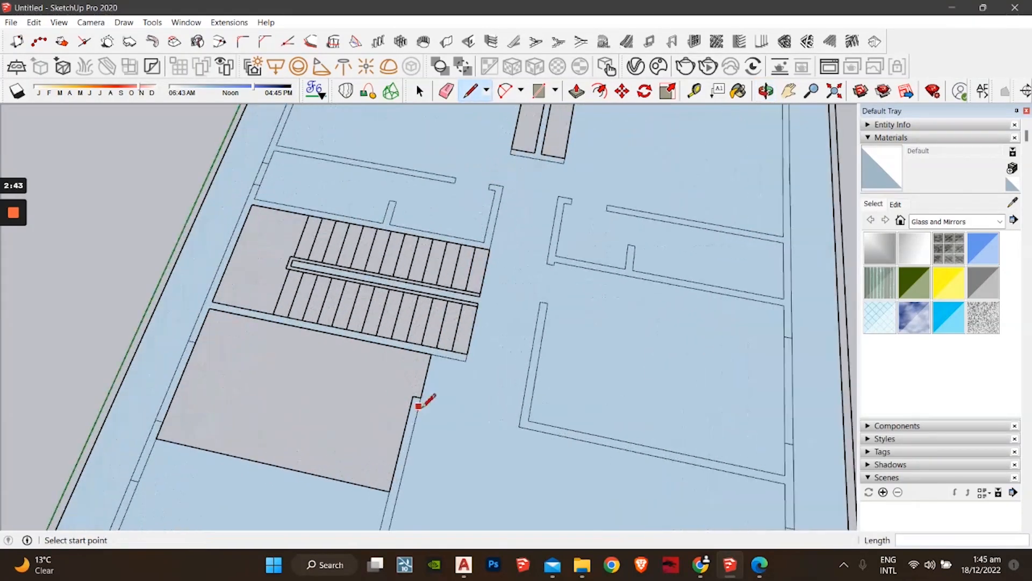
left_click(432, 353)
scroll(430, 352, "down", 3)
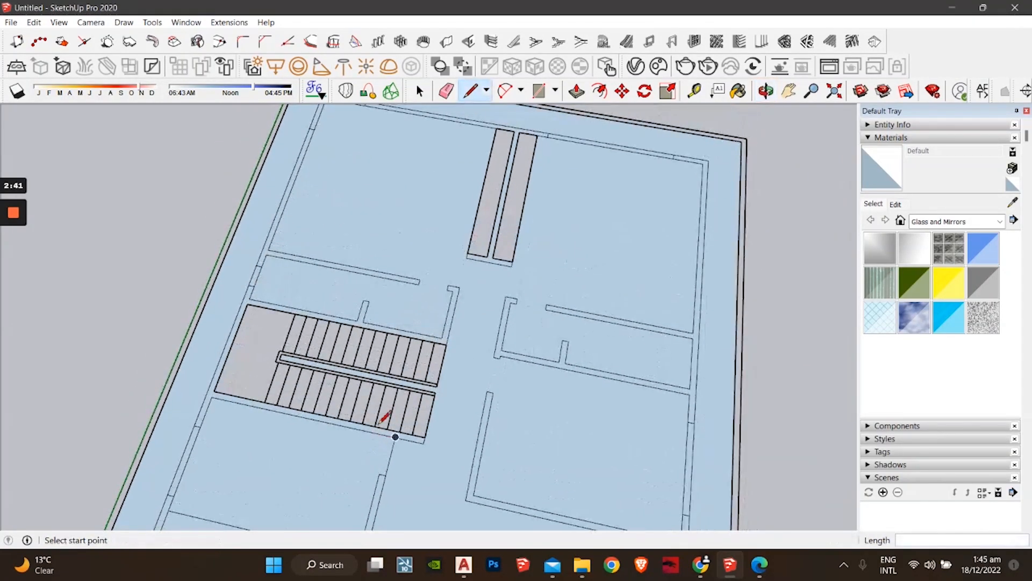
scroll(419, 376, "down", 2)
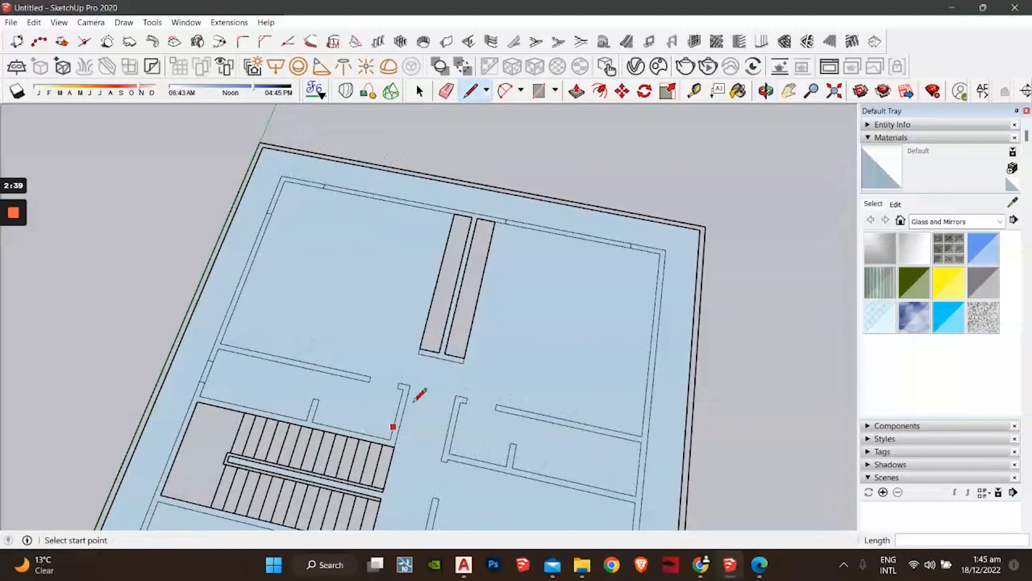
scroll(418, 348, "up", 3)
left_click(444, 355)
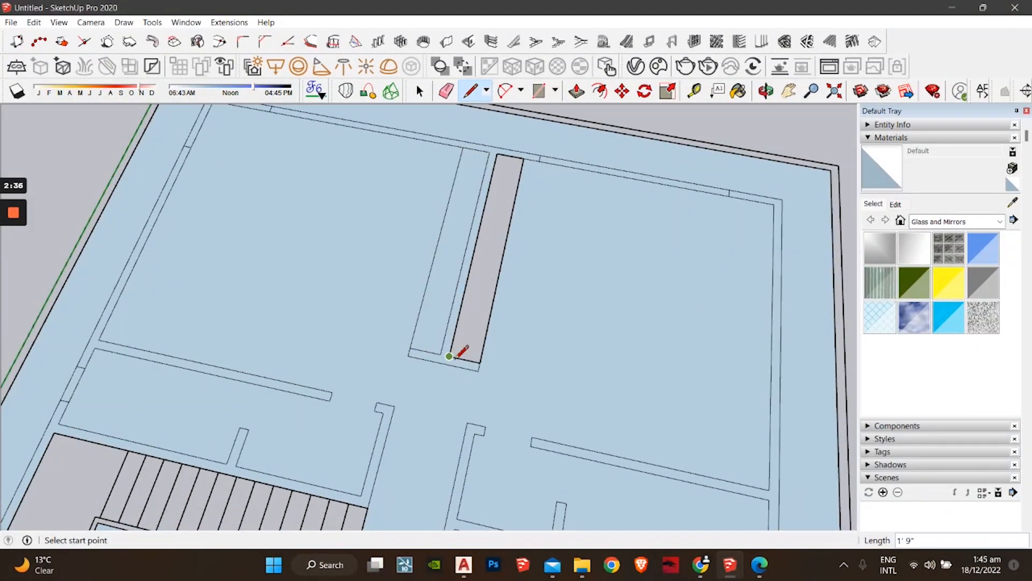
left_click(479, 363)
scroll(454, 379, "down", 3)
middle_click_drag(449, 386, 475, 264, "shift")
middle_click_drag(409, 300, 383, 257, "shift")
scroll(395, 364, "down", 2)
Step: Try closing lines on the lower and right wall edges, then switch to Push/Pull
middle_click_drag(446, 475, 450, 375, "shift")
scroll(454, 375, "up", 1)
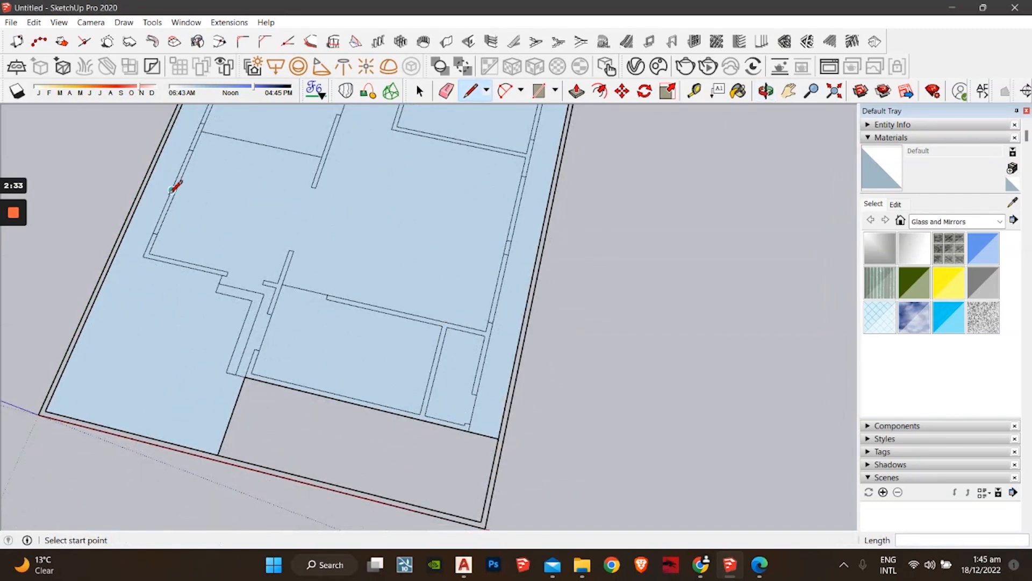
mouse_move(372, 357)
middle_mouse_down("shift")
mouse_move(319, 305)
mouse_move(359, 364)
middle_mouse_up("shift")
scroll(376, 344, "up", 3)
scroll(366, 363, "up", 1)
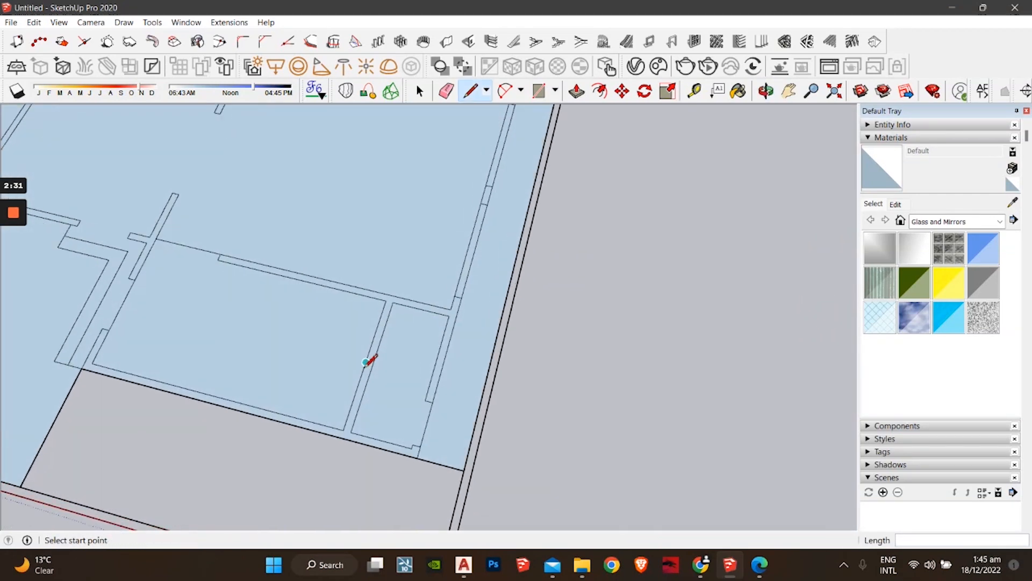
key("space")
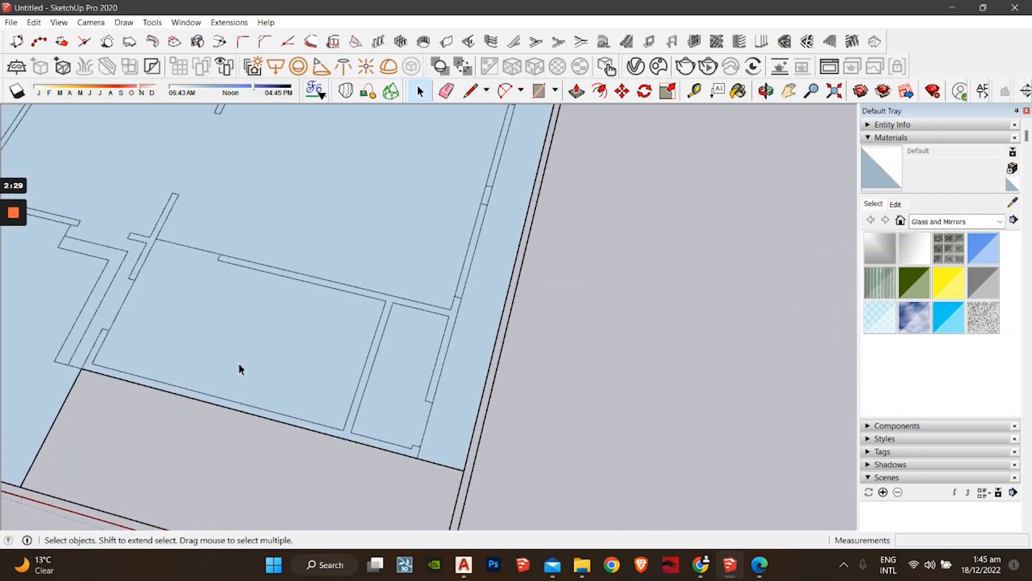
middle_click_drag(289, 372, 373, 355, "shift")
key("l")
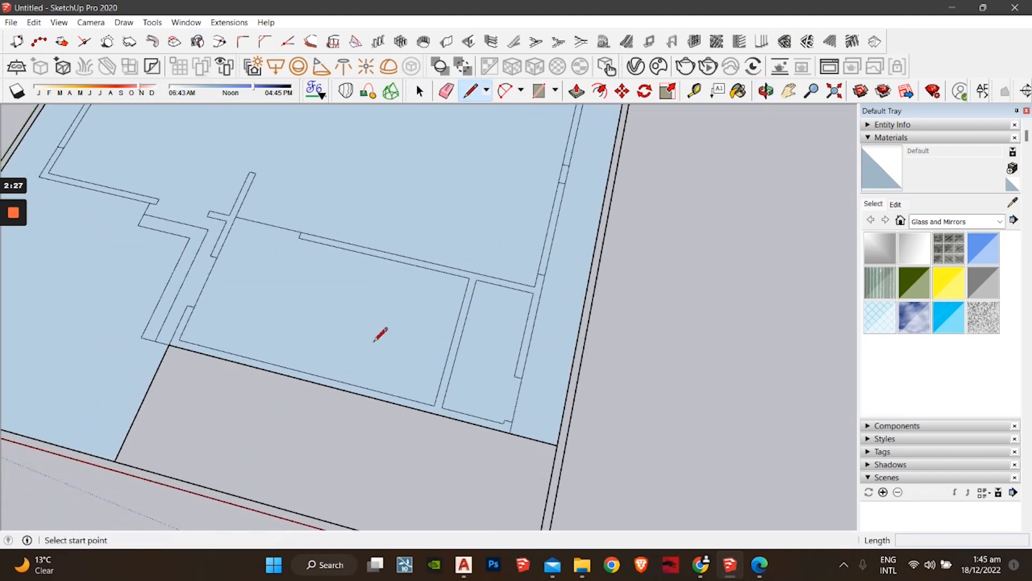
left_click(208, 355)
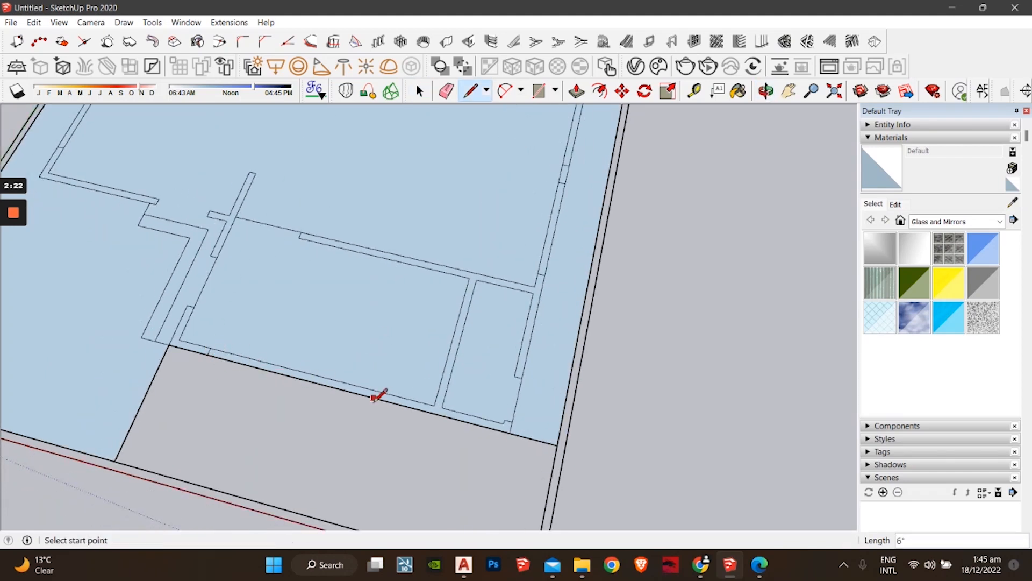
key("space")
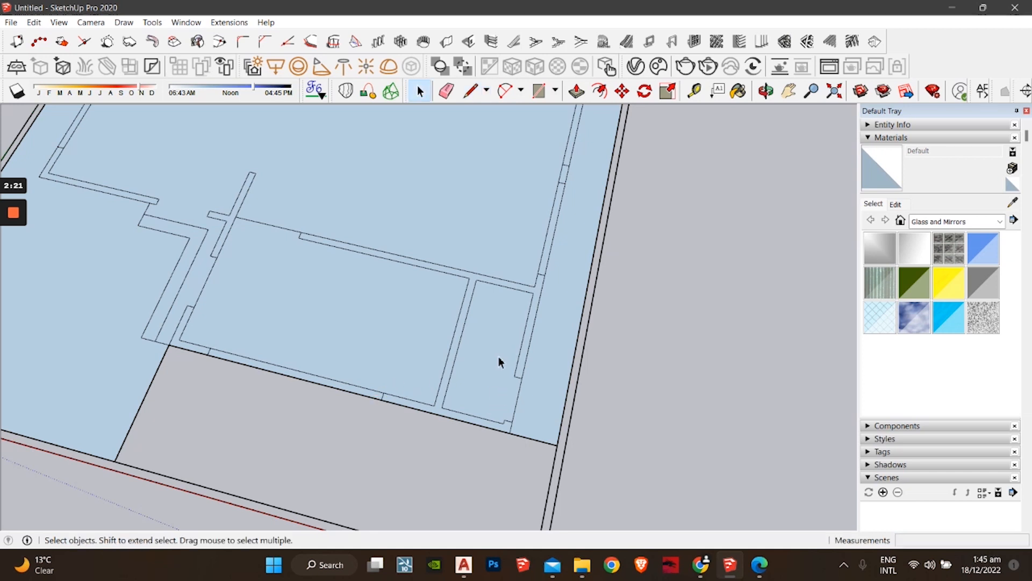
key("l")
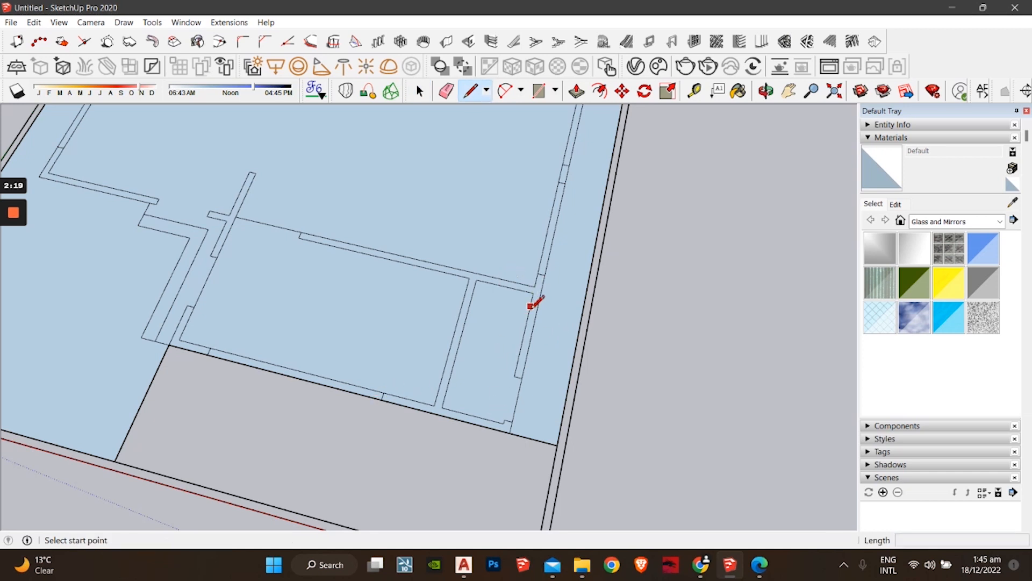
left_click(530, 305)
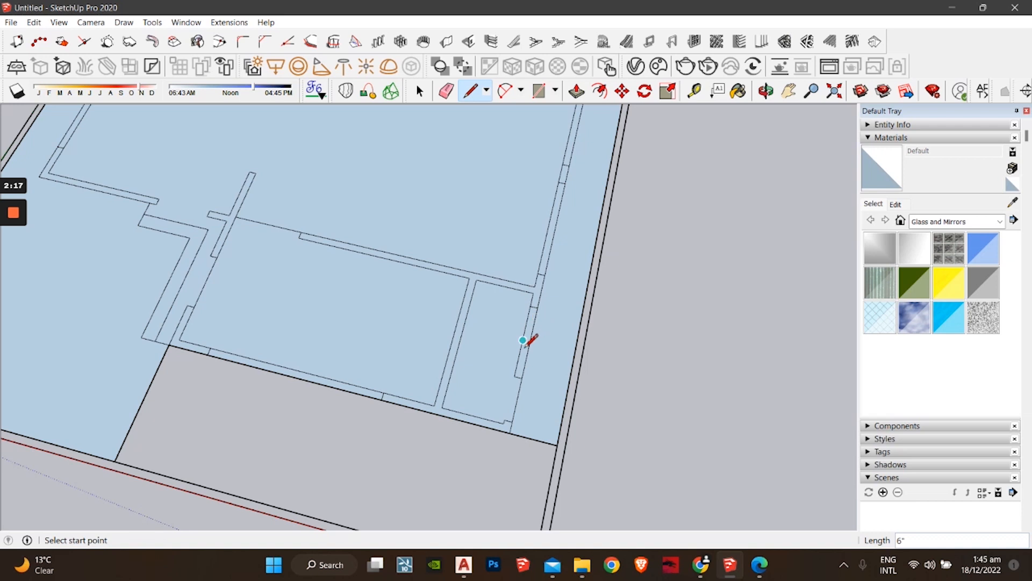
key("space")
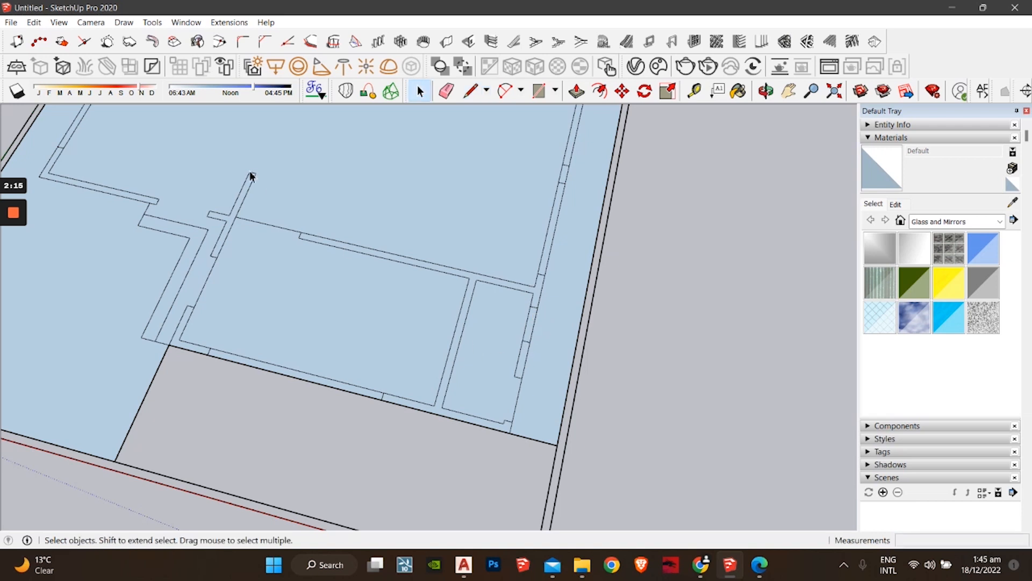
left_click(576, 91)
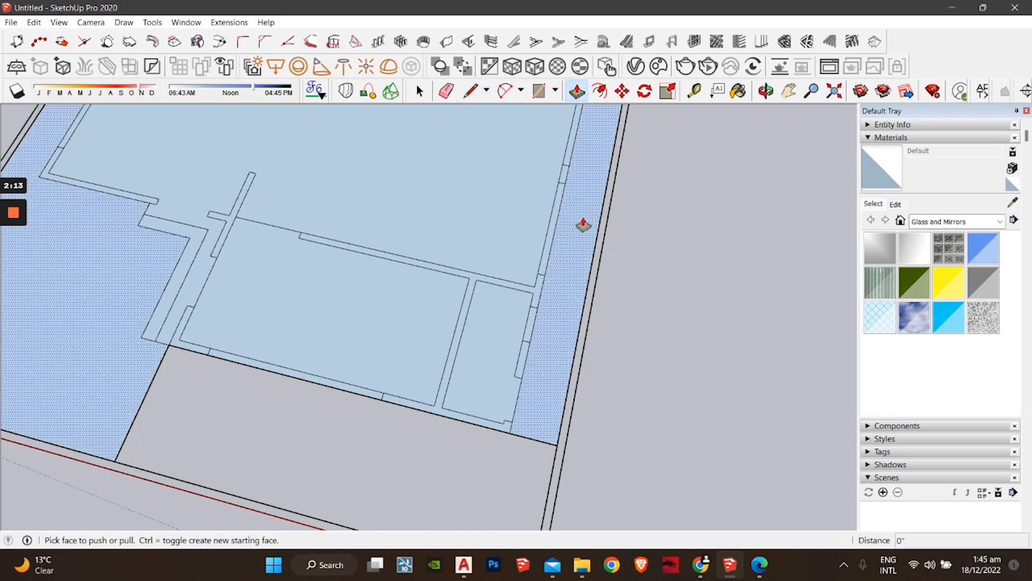
Step: Push/Pull the first wall outline up 7' and raise the narrow wall piece to match
left_click(442, 418)
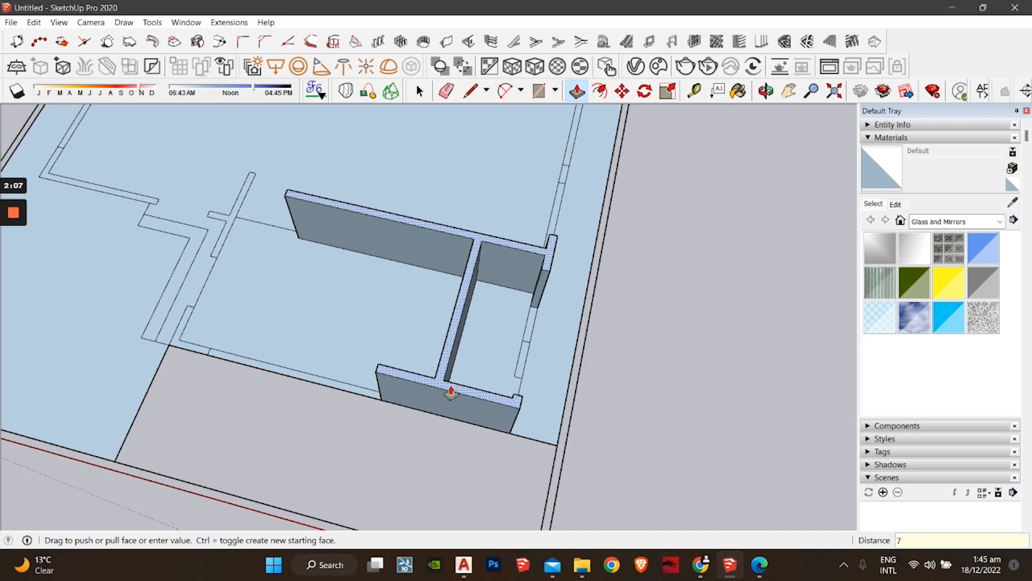
type("7'")
key("Return")
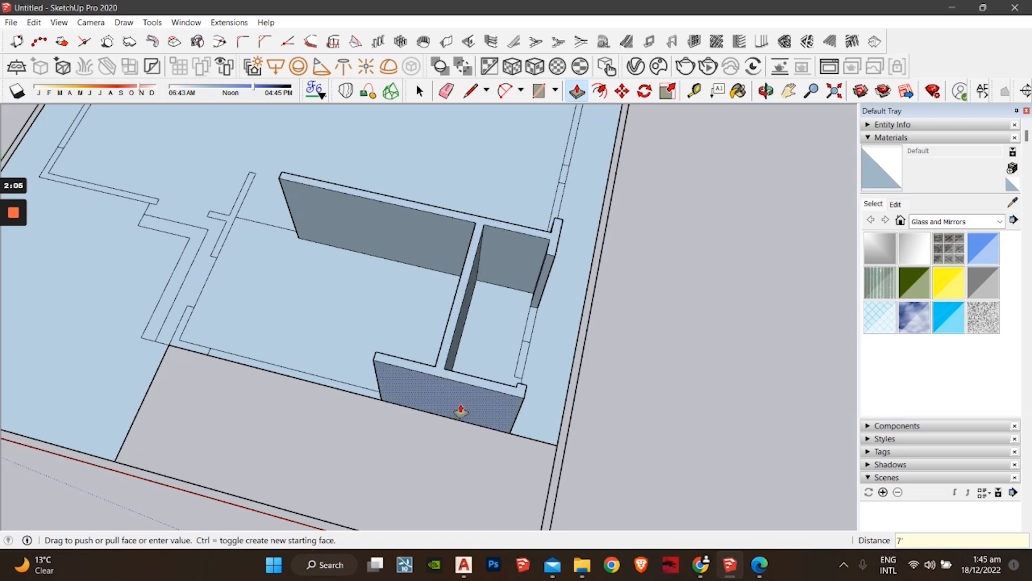
middle_click_drag(458, 413, 376, 461)
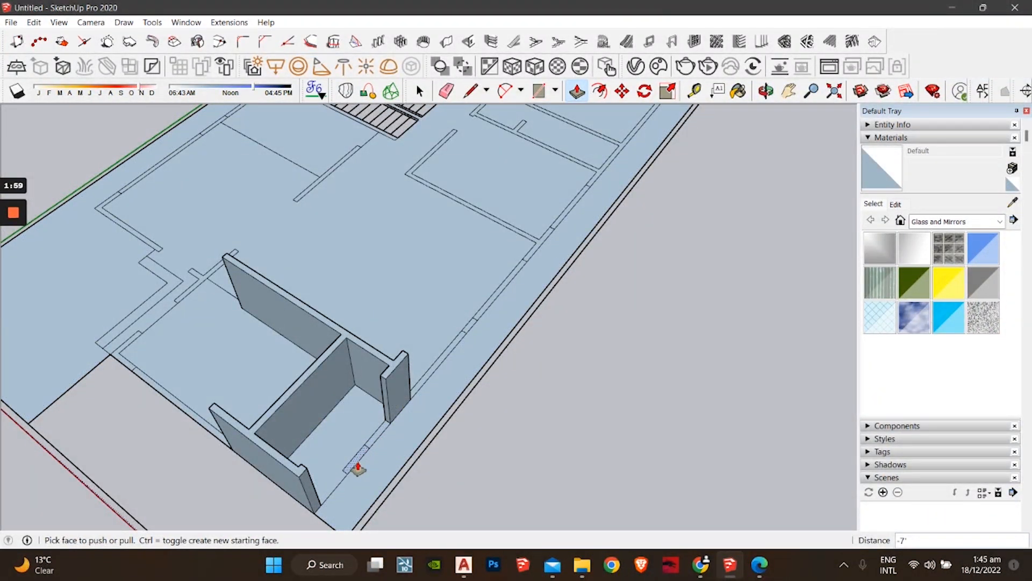
double_click(357, 469)
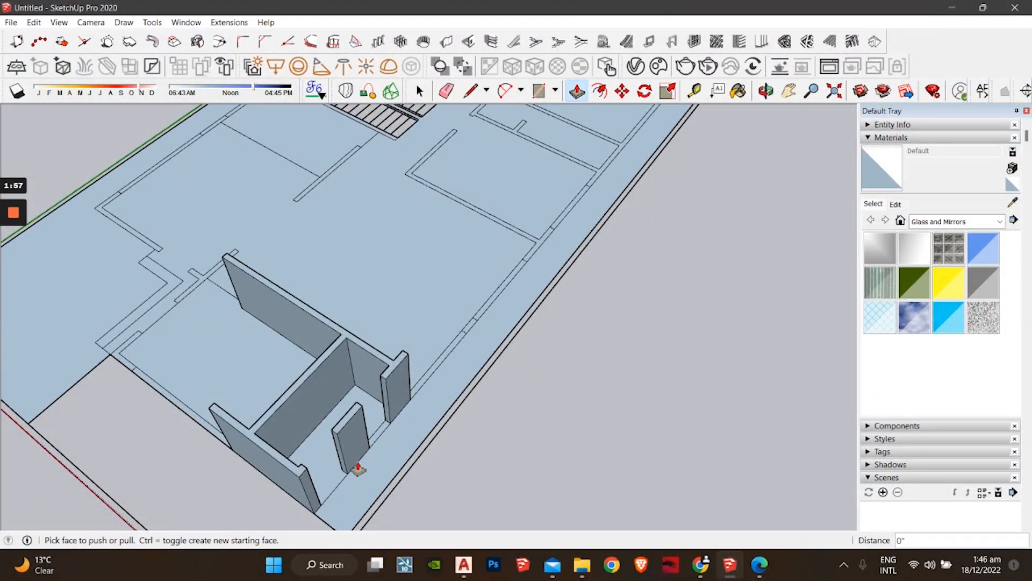
Step: Raise the small post, the next wall, and the F-shaped and L-shaped outlines to wall height
middle_click_drag(475, 341, 420, 396)
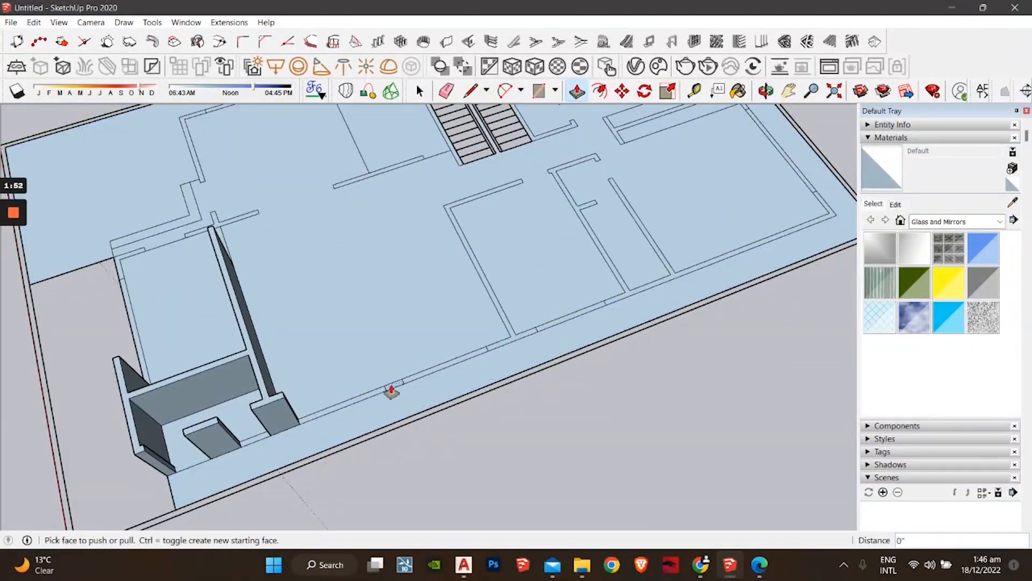
left_click(393, 391)
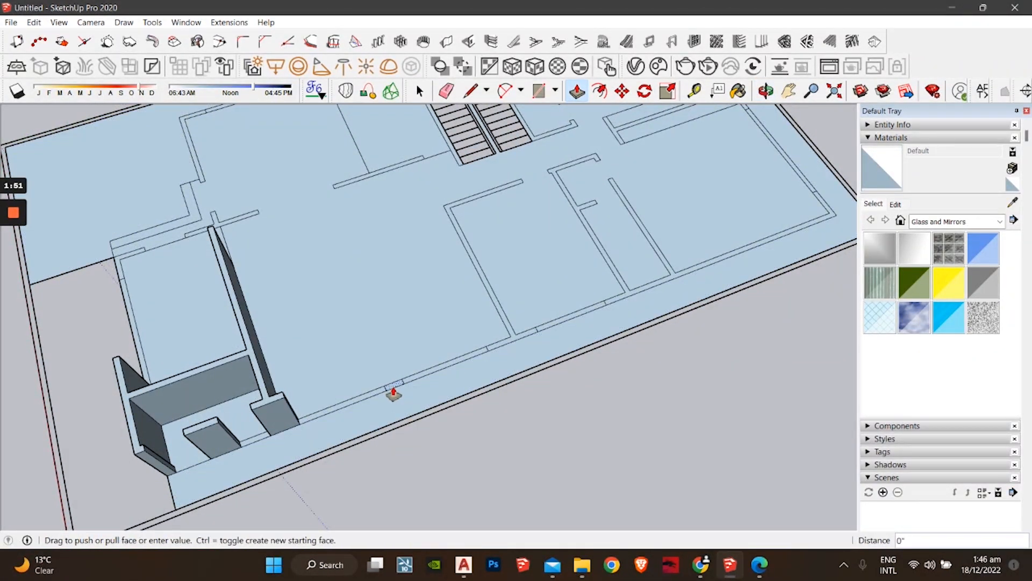
left_click(271, 407)
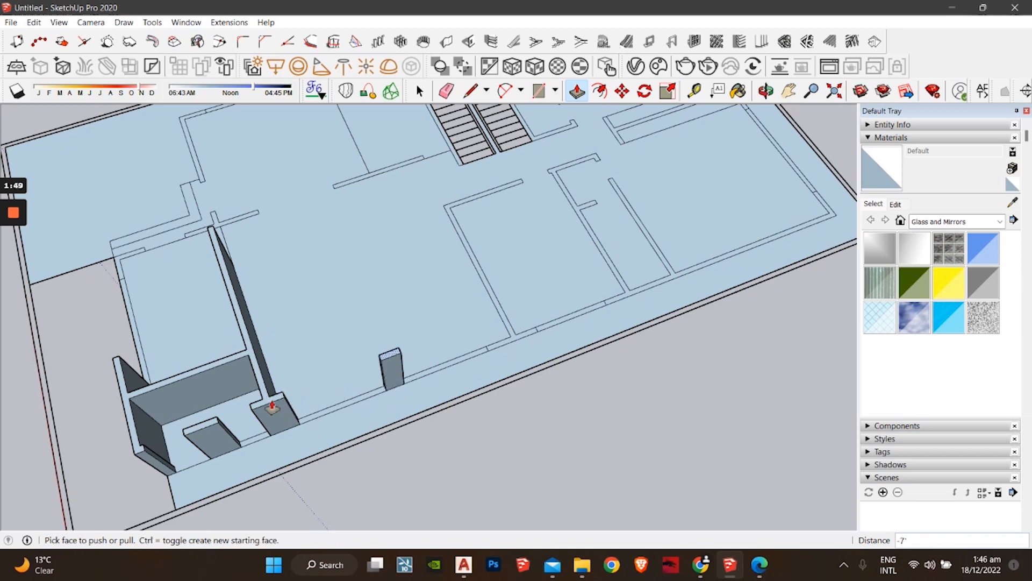
middle_click_drag(271, 406, 447, 388)
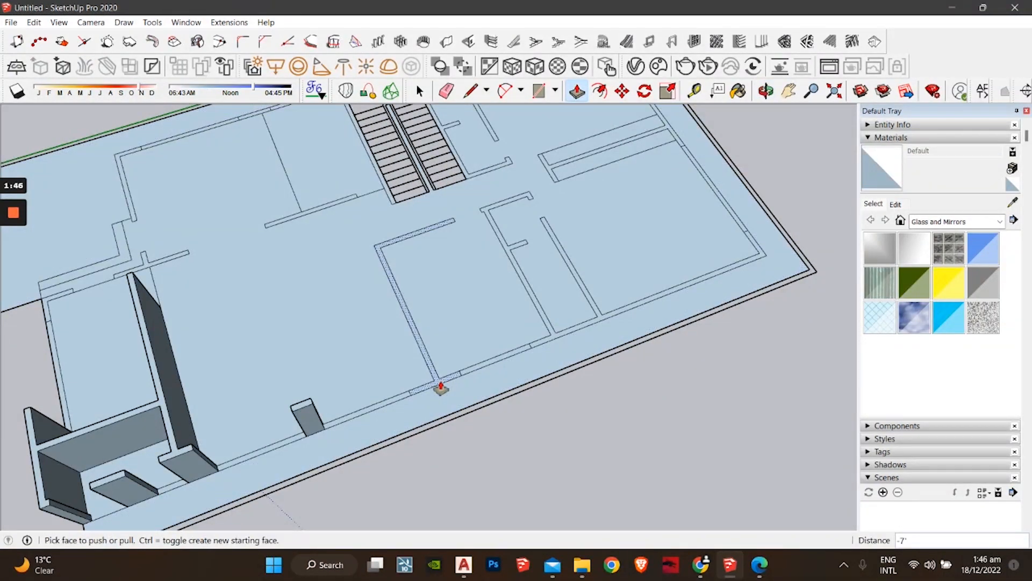
left_click(441, 387)
left_click(307, 408)
middle_click_drag(611, 357, 401, 357)
double_click(429, 388)
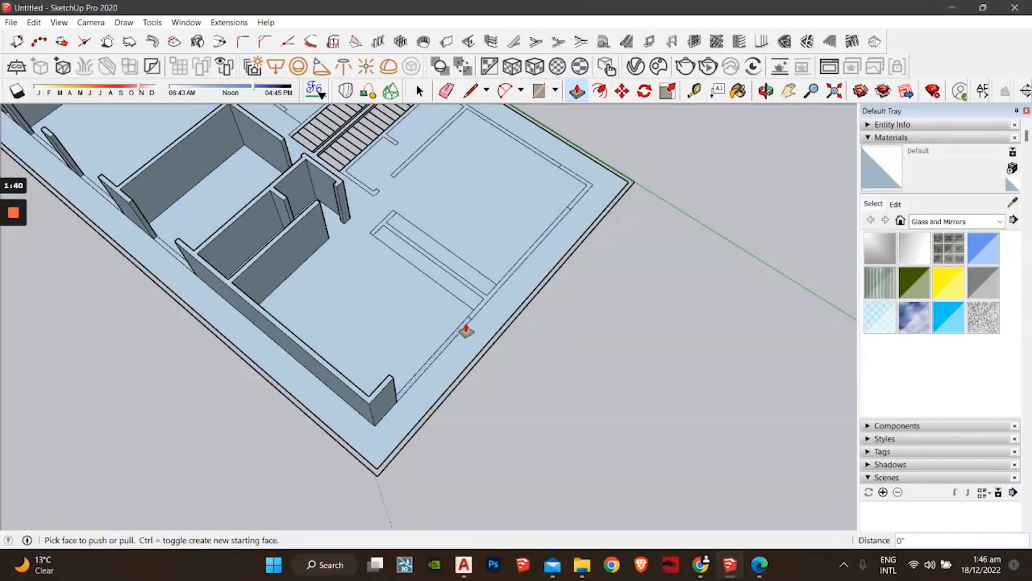
double_click(478, 318)
Step: Raise the walls around the stairs, the short strip beside them and the lower-right room strip
middle_click_drag(479, 318, 417, 408)
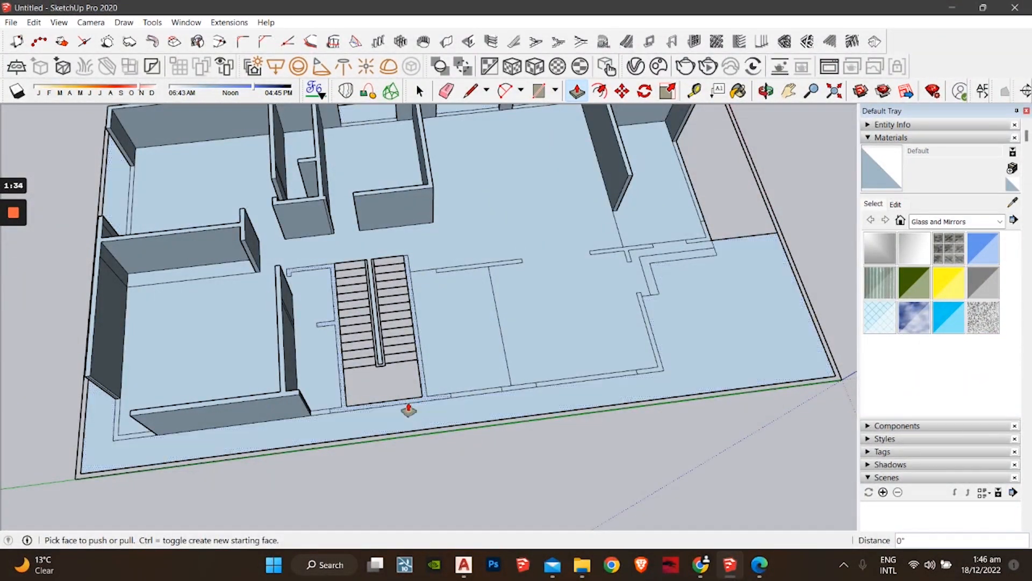
double_click(409, 410)
middle_click_drag(604, 341, 447, 429)
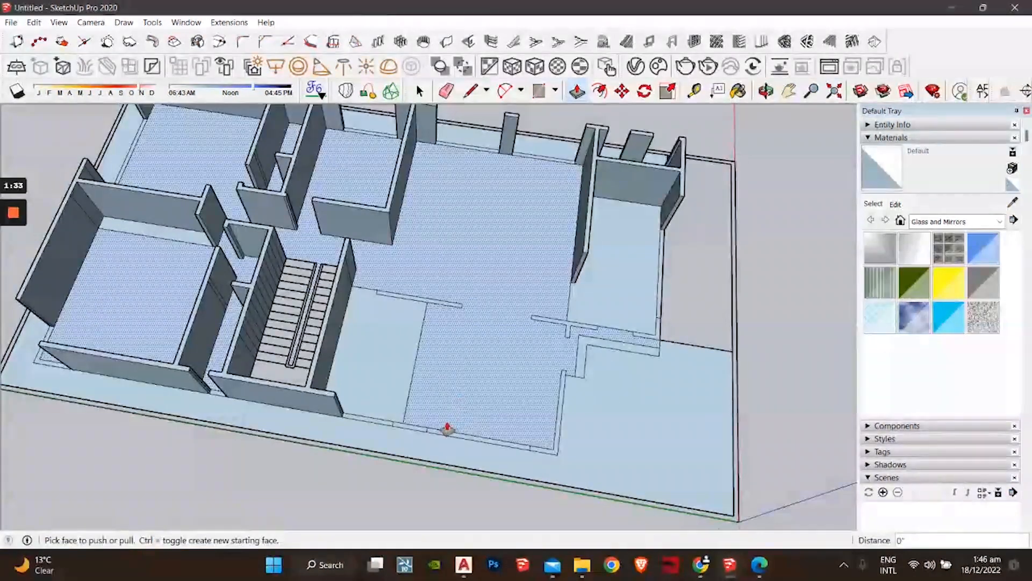
double_click(416, 435)
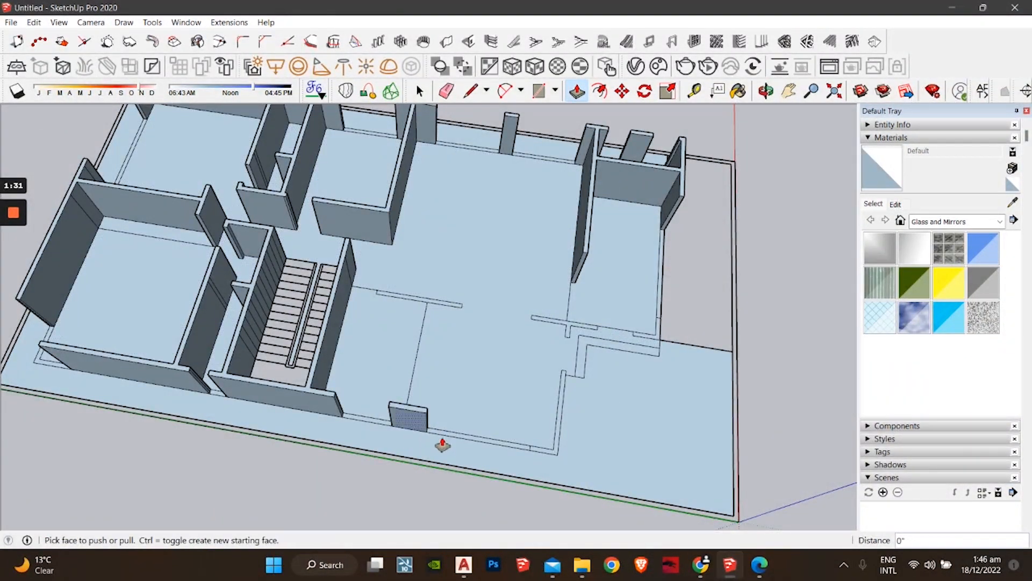
double_click(550, 456)
Step: Raise the remaining thin strips below the stairs into walls and orbit to inspect them
middle_click_drag(552, 457, 322, 329)
double_click(333, 390)
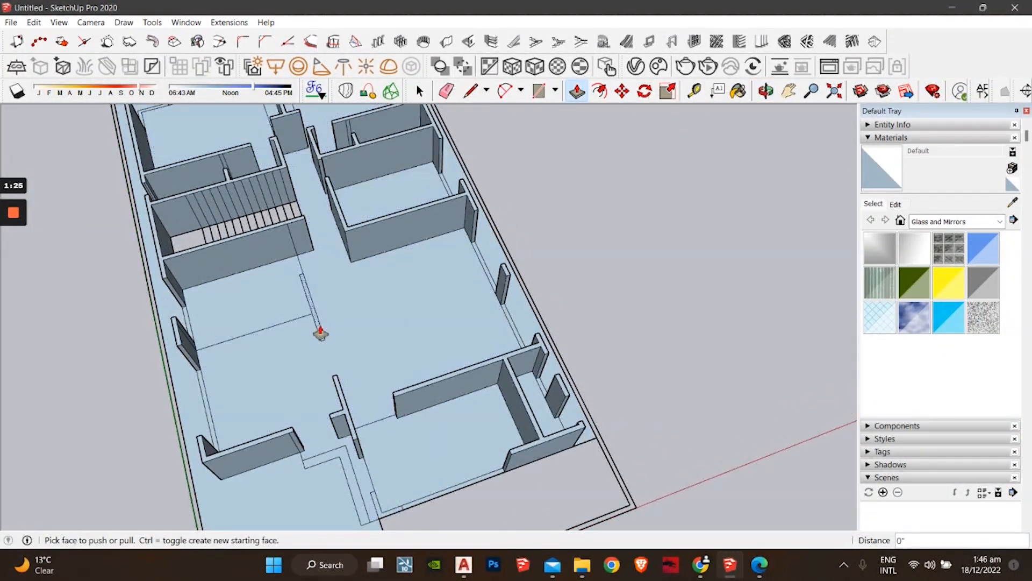
double_click(323, 330)
double_click(378, 503)
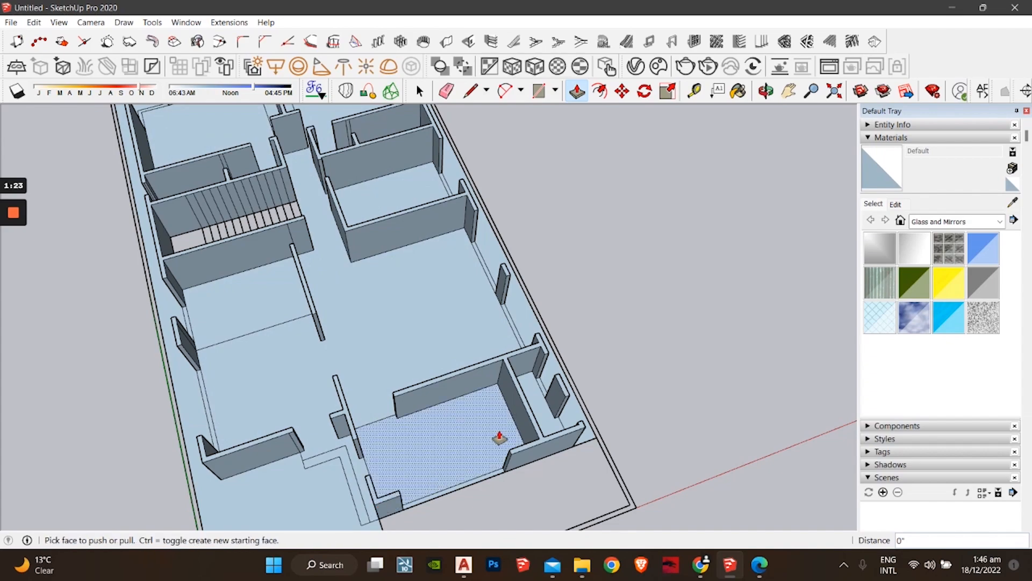
middle_click_drag(498, 433, 382, 344)
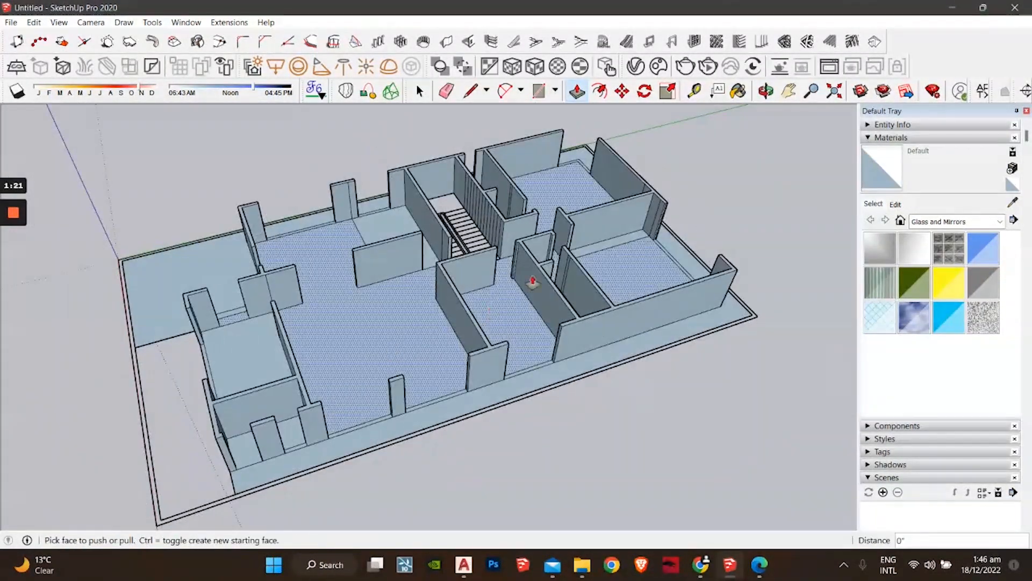
middle_click_drag(532, 281, 645, 349)
middle_click_drag(261, 368, 454, 362)
Step: Zoom into the entrance corridor and Push/Pull the L-shaped strip by 6 inches
scroll(487, 414, "up", 3)
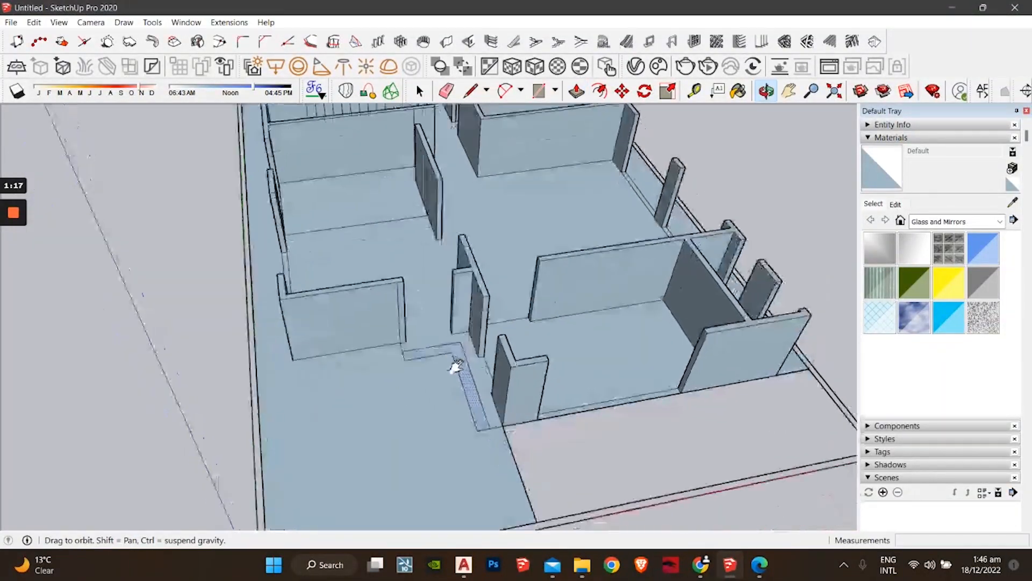
scroll(459, 392, "up", 3)
scroll(499, 379, "up", 2)
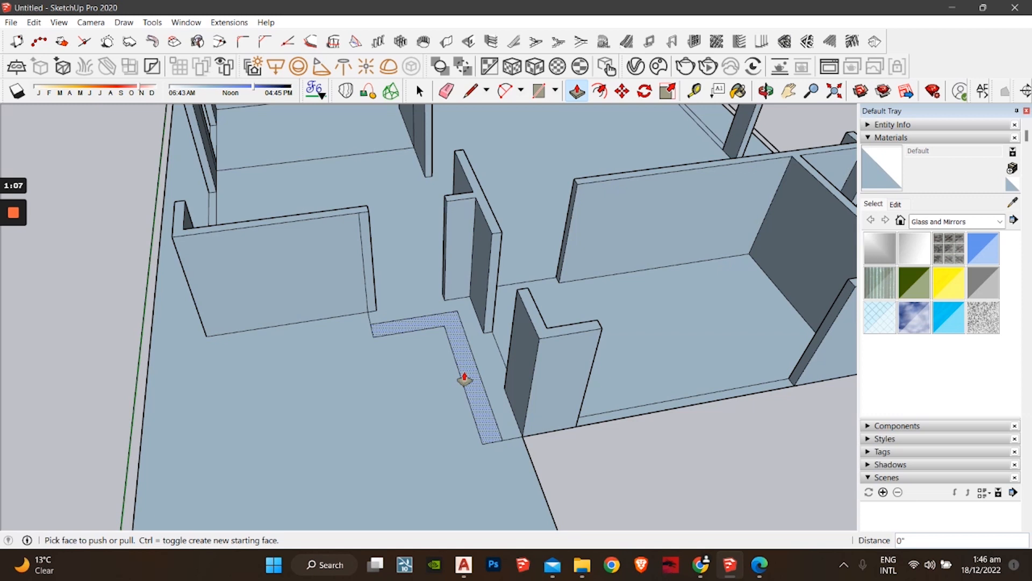
left_click_drag(472, 391, 470, 383)
type("6")
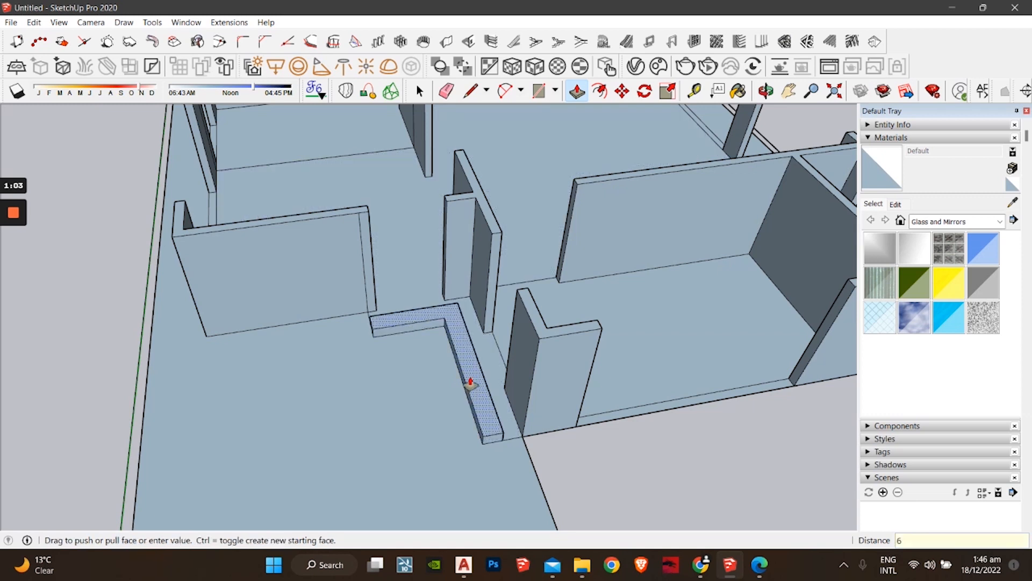
key("Return")
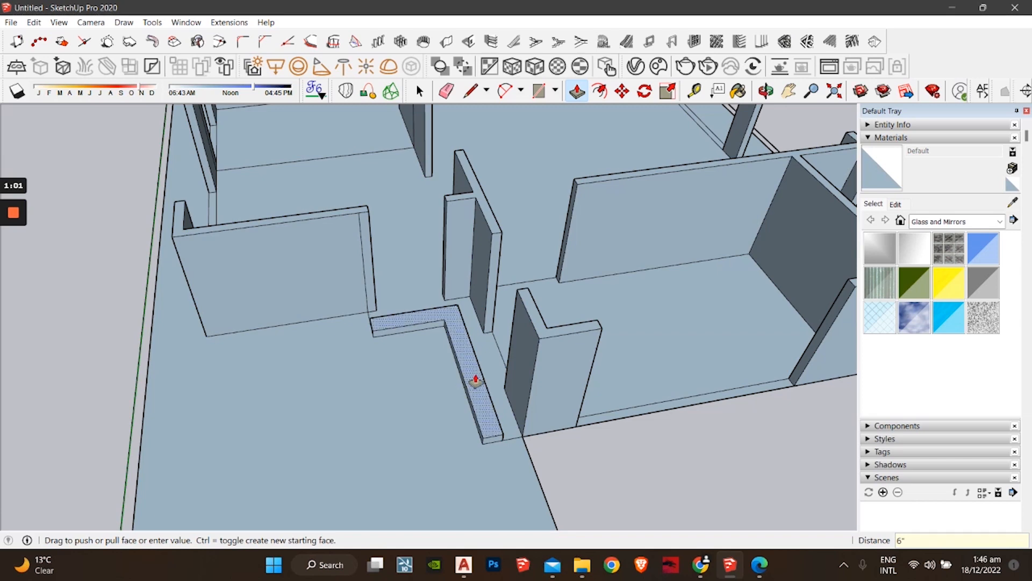
middle_click_drag(422, 308, 514, 382)
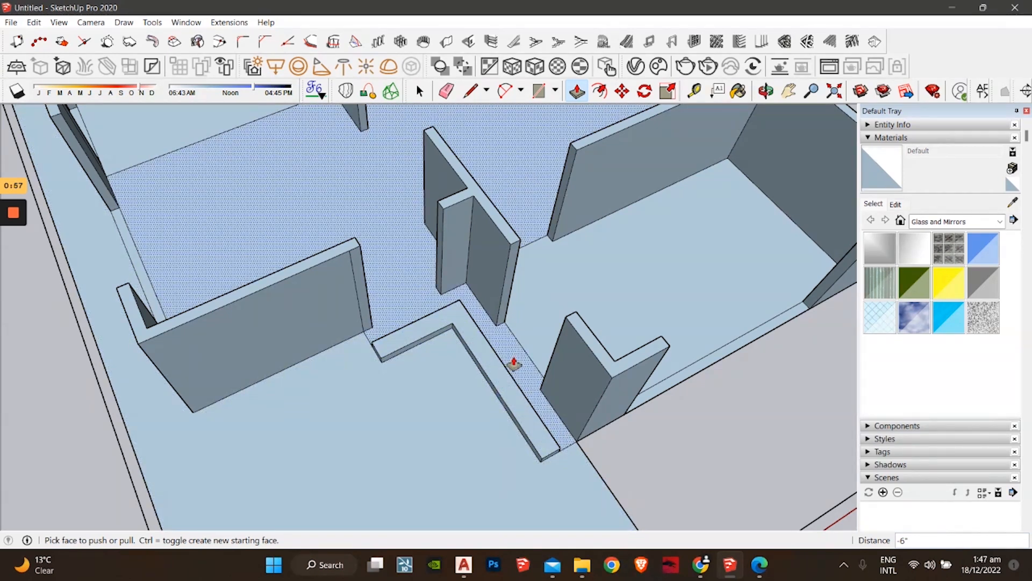
scroll(433, 300, "up", 2)
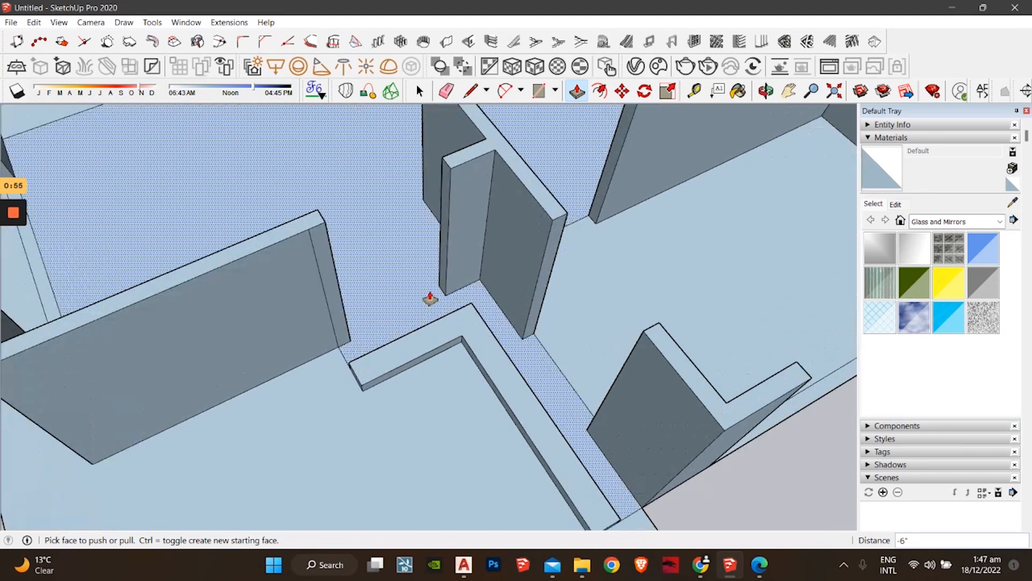
key("l")
scroll(441, 285, "up", 3)
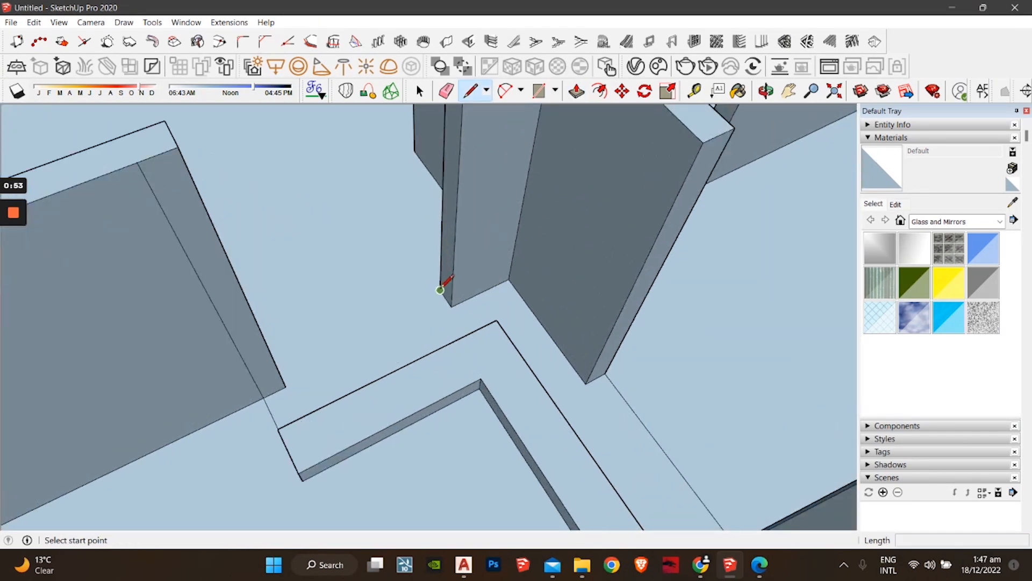
Step: Draw a line from the wall corner and Push/Pull the L-shaped path face 6" for the second step
left_click(440, 289)
middle_click_drag(427, 295, 281, 293)
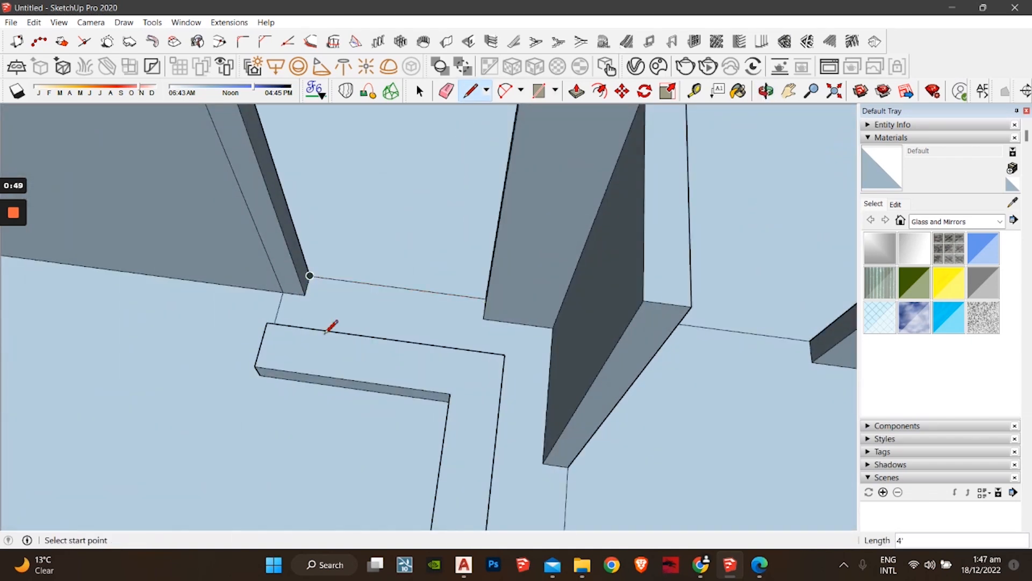
middle_click_drag(325, 332, 427, 328)
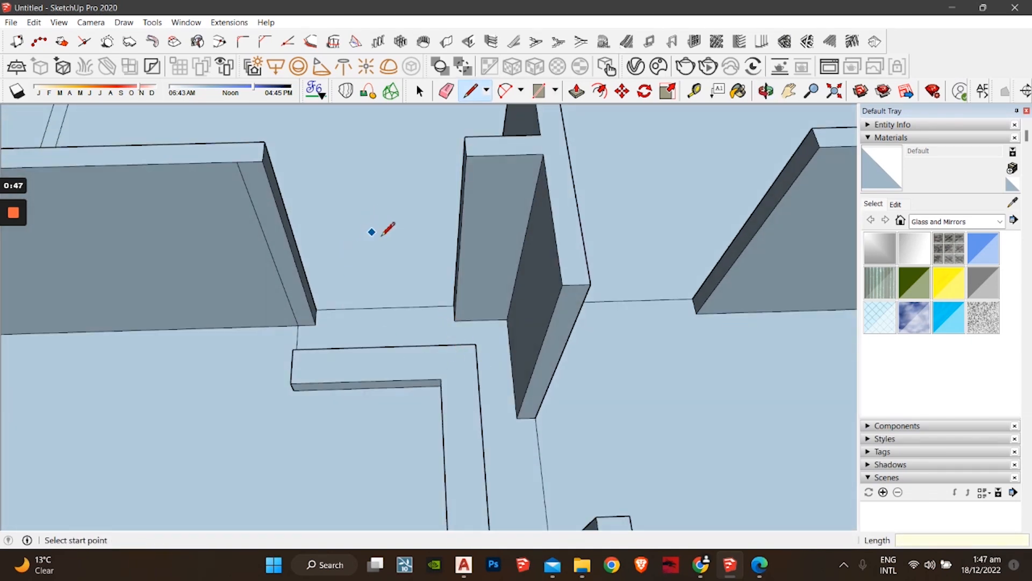
middle_click_drag(476, 385, 468, 353)
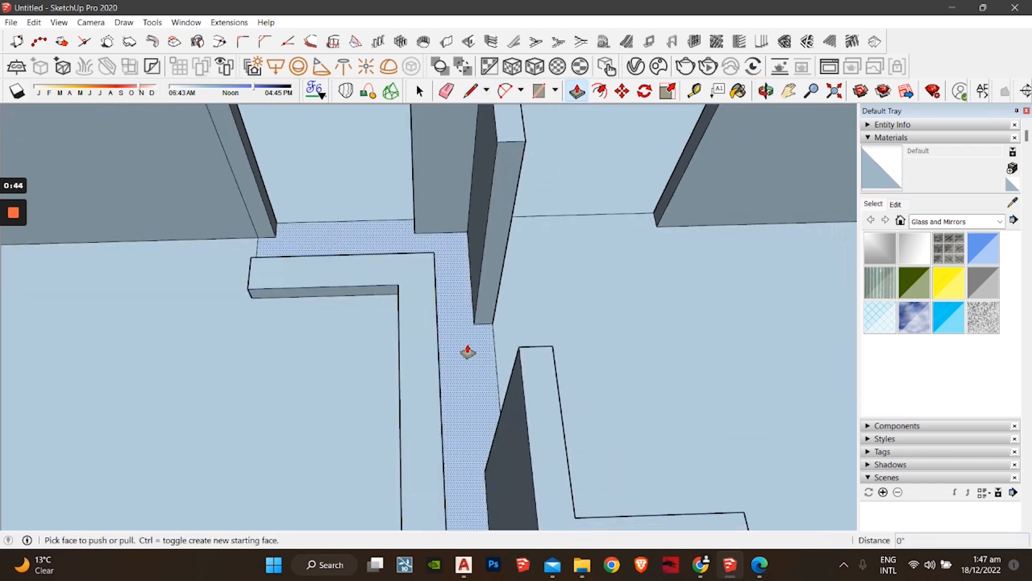
left_click(468, 382)
left_click(433, 393)
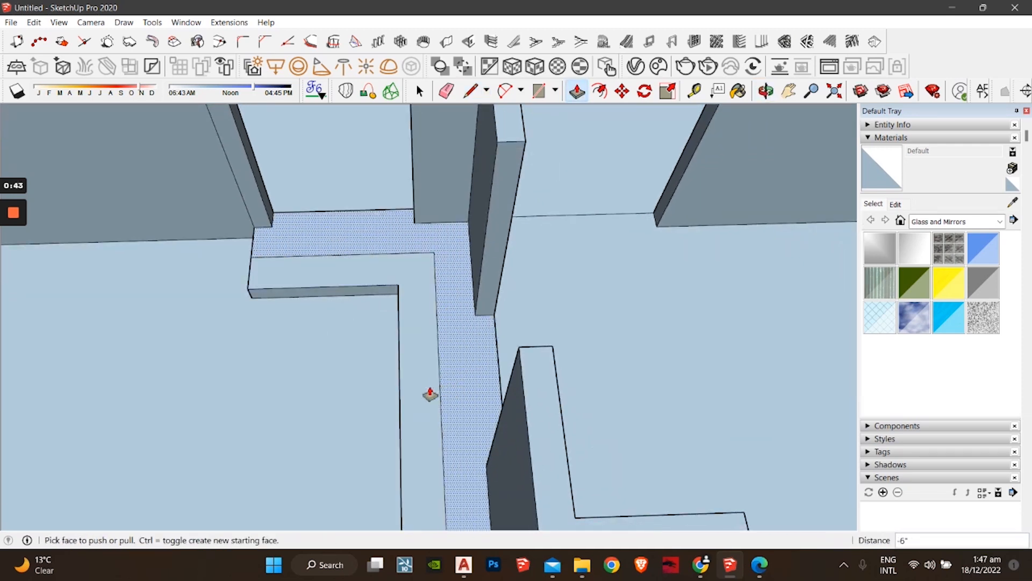
middle_click_drag(429, 395, 487, 391)
left_click(487, 391)
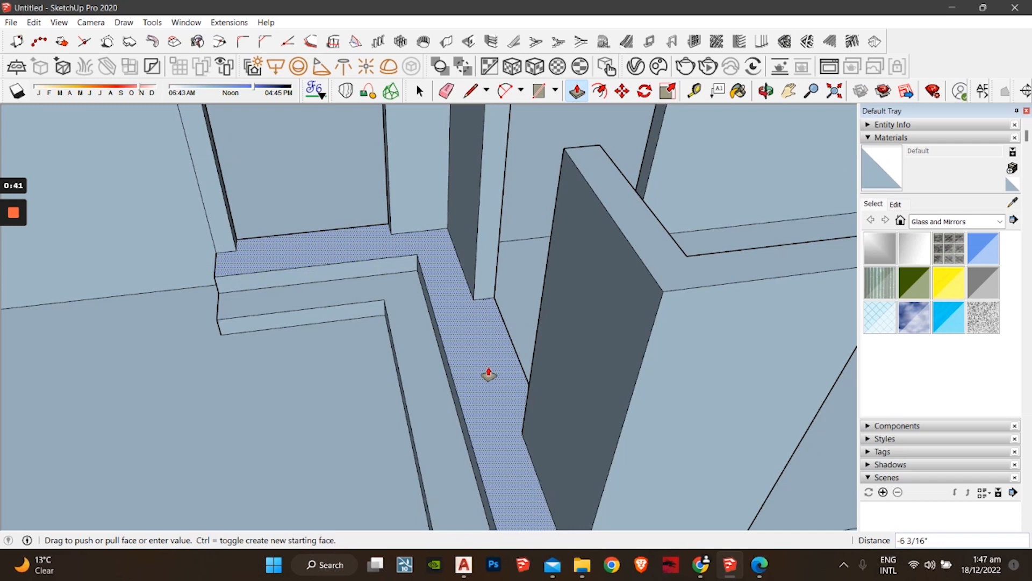
type("6")
key("Return")
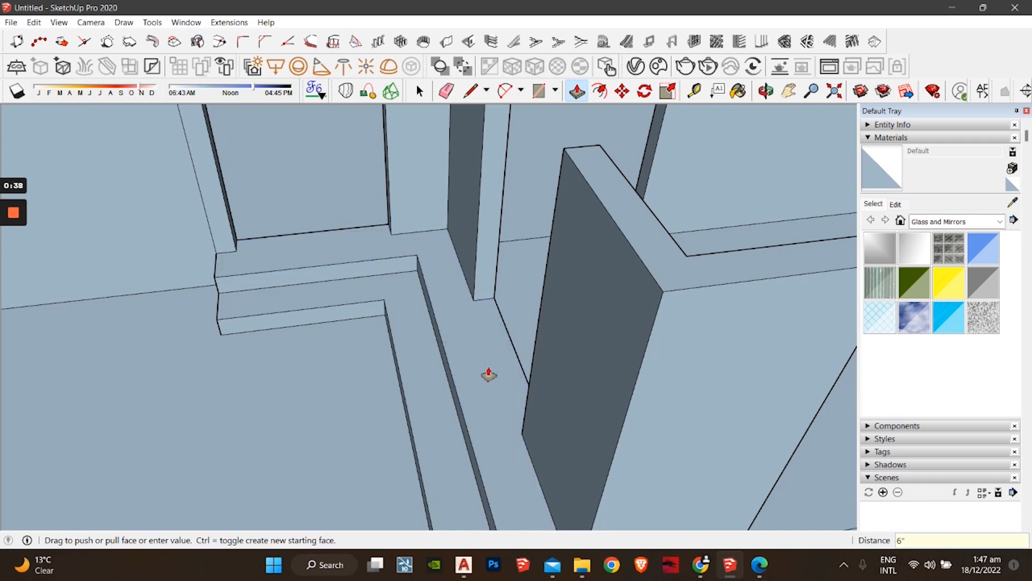
middle_click_drag(488, 375, 689, 189)
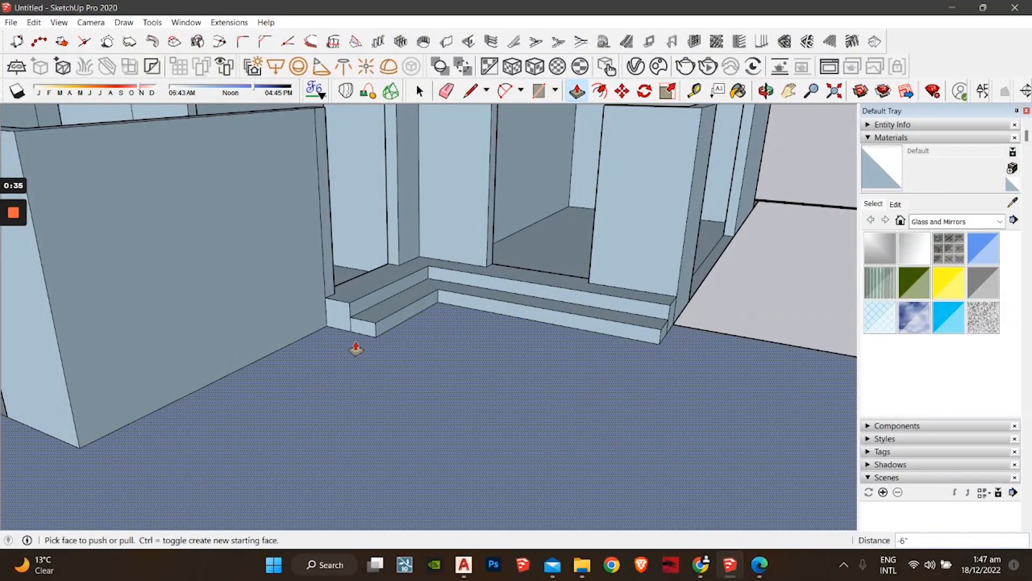
key("space")
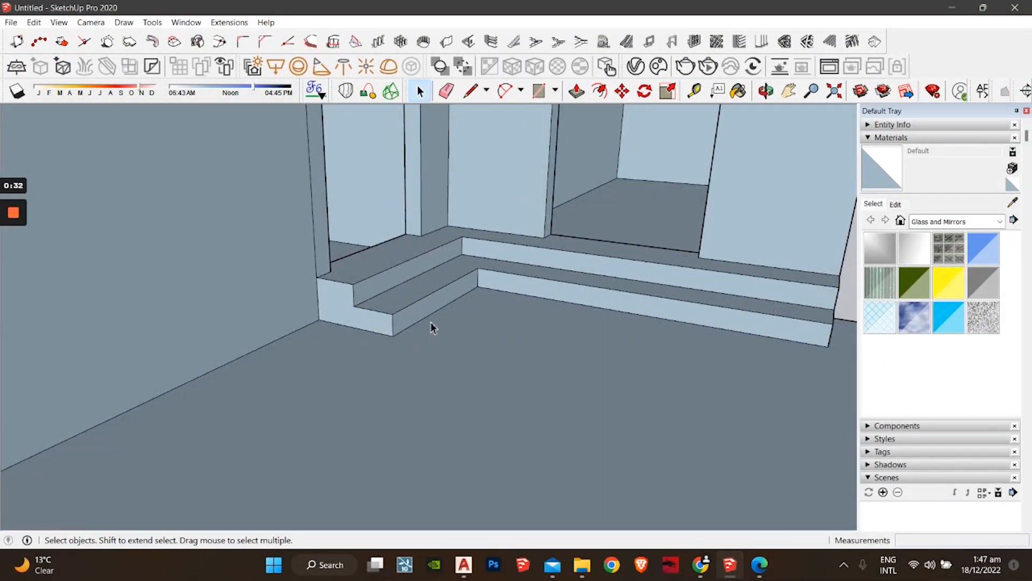
Step: Delete the leftover riser face beside the pillar at the entrance steps
middle_click_drag(431, 322, 438, 371)
left_click(458, 391)
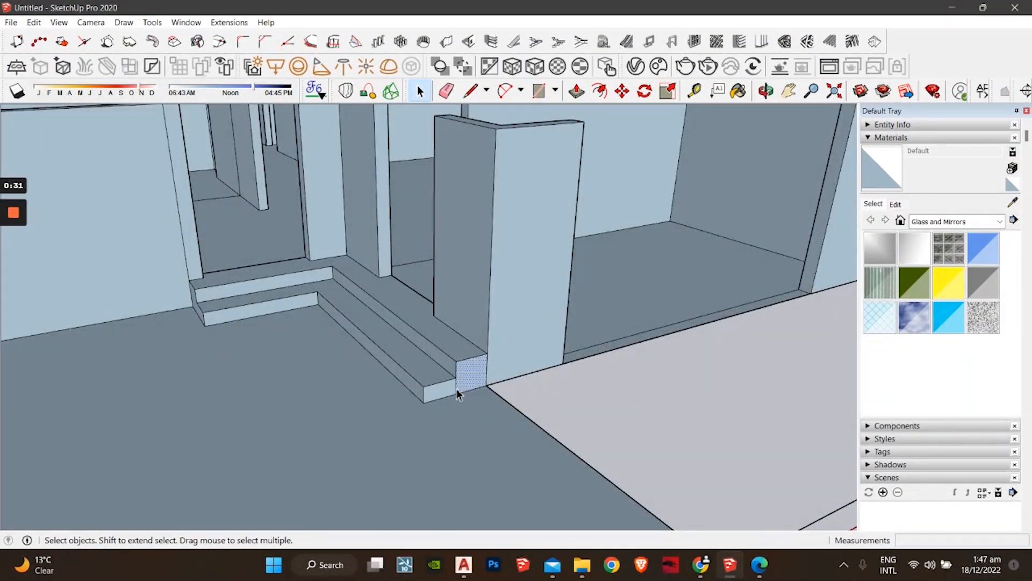
key("Delete")
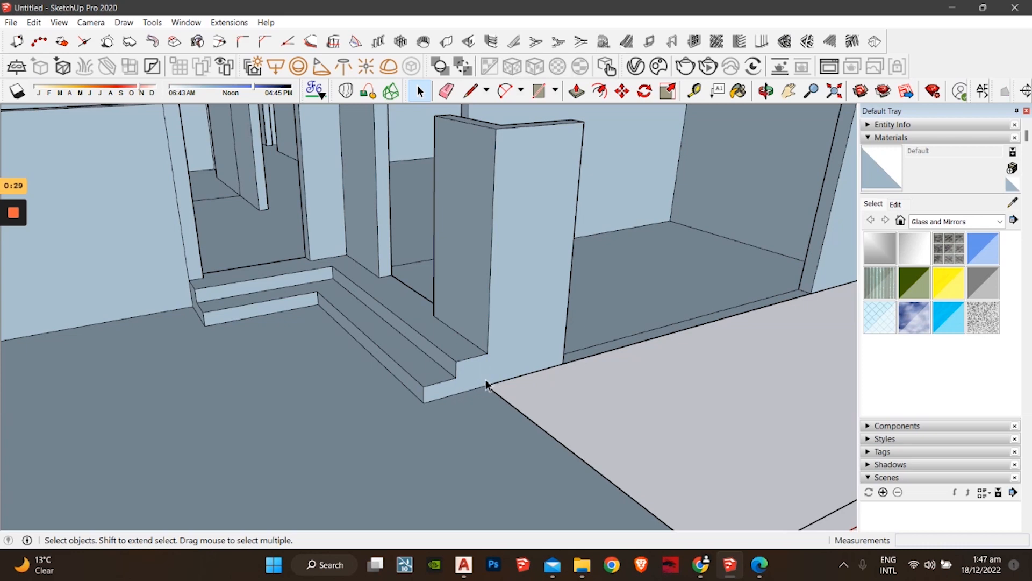
Step: Find and delete a stray edge on the room floor near the partition walls
scroll(487, 384, "down", 5)
middle_click_drag(525, 347, 334, 445)
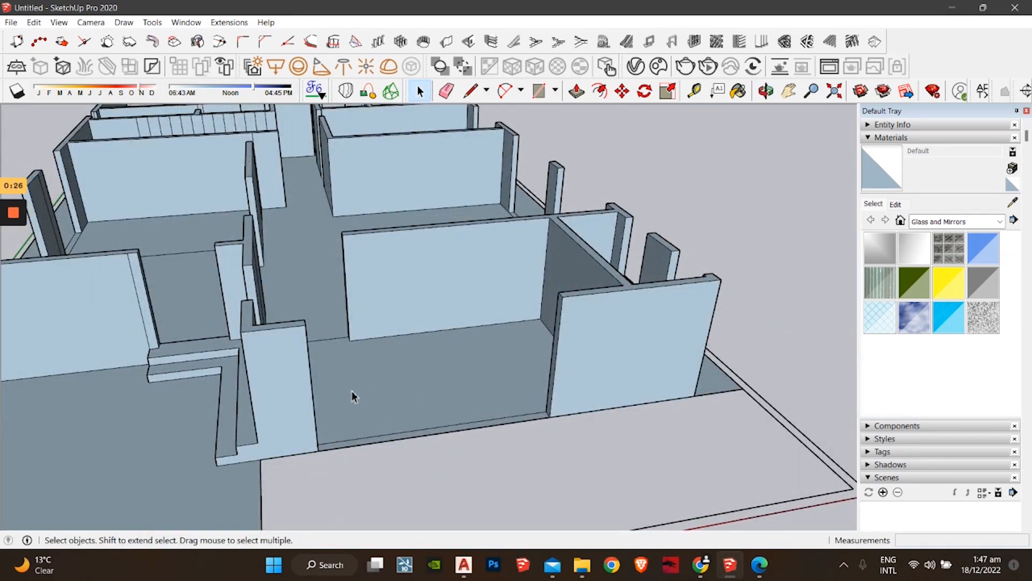
middle_click_drag(352, 392, 311, 440)
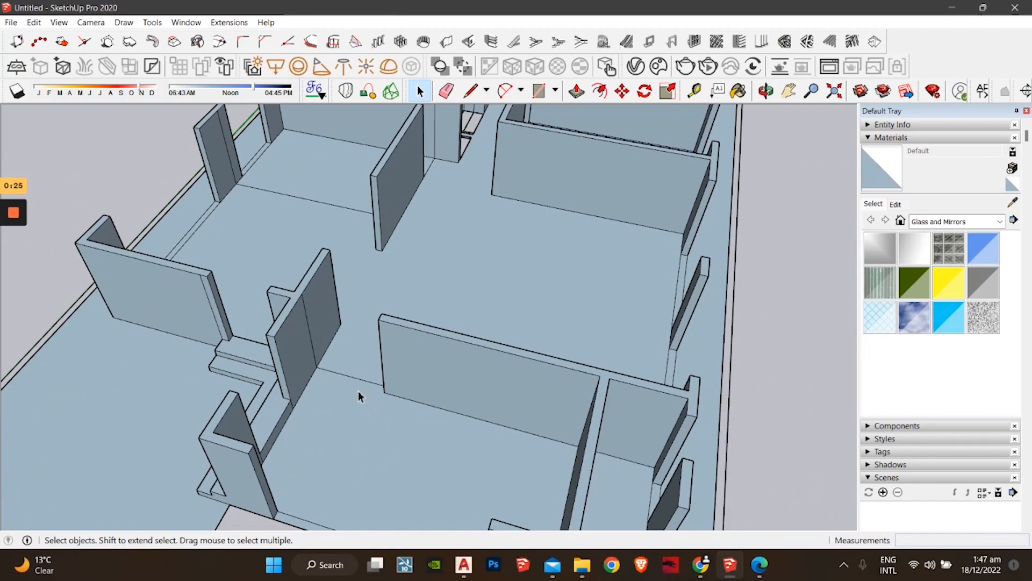
middle_click_drag(521, 279, 486, 327)
scroll(422, 425, "up", 3)
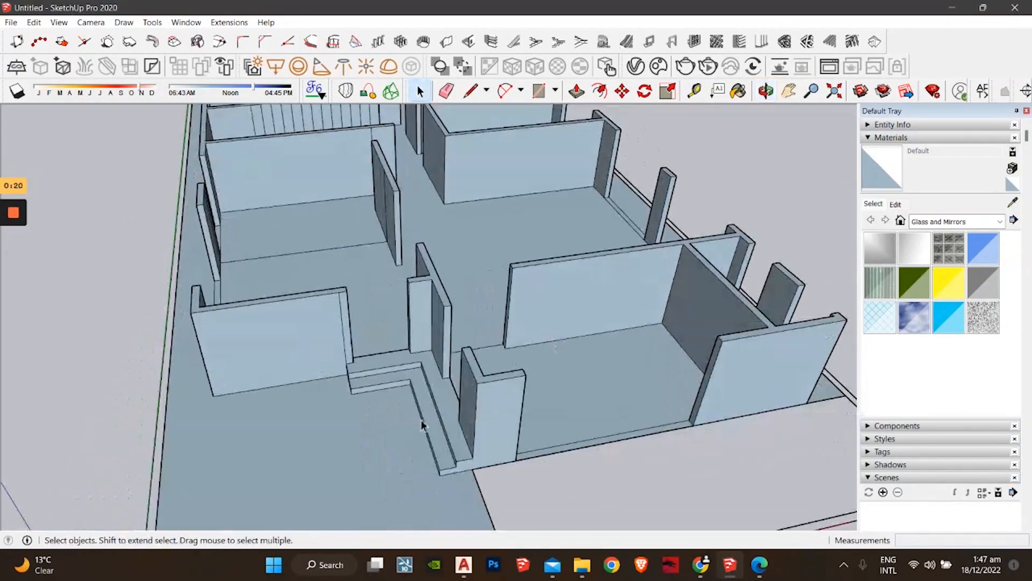
middle_click_drag(470, 379, 511, 408)
mouse_move(20, 218)
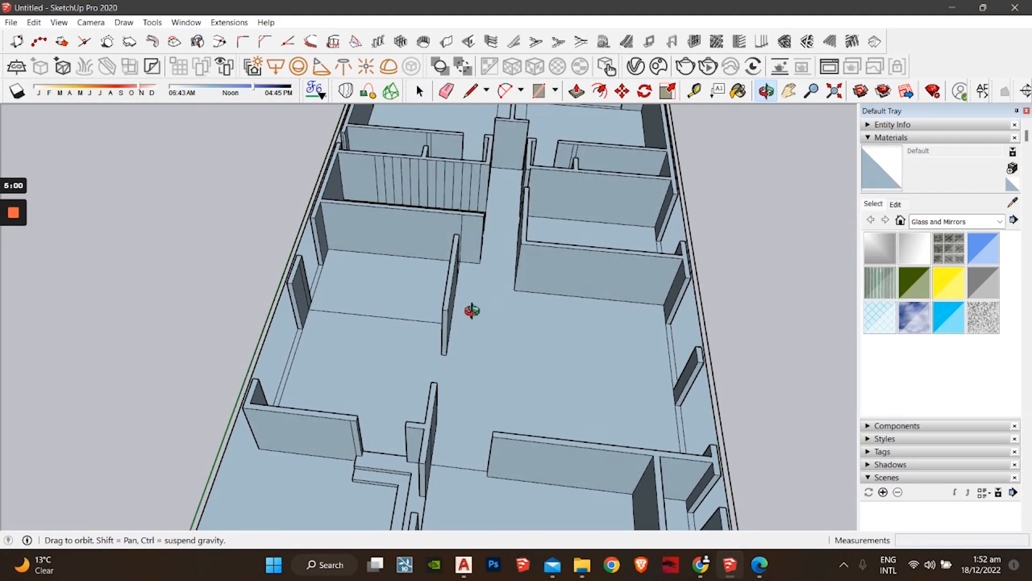
middle_click_drag(472, 310, 390, 395)
middle_click_drag(472, 396, 385, 325, "shift")
scroll(430, 338, "up", 4)
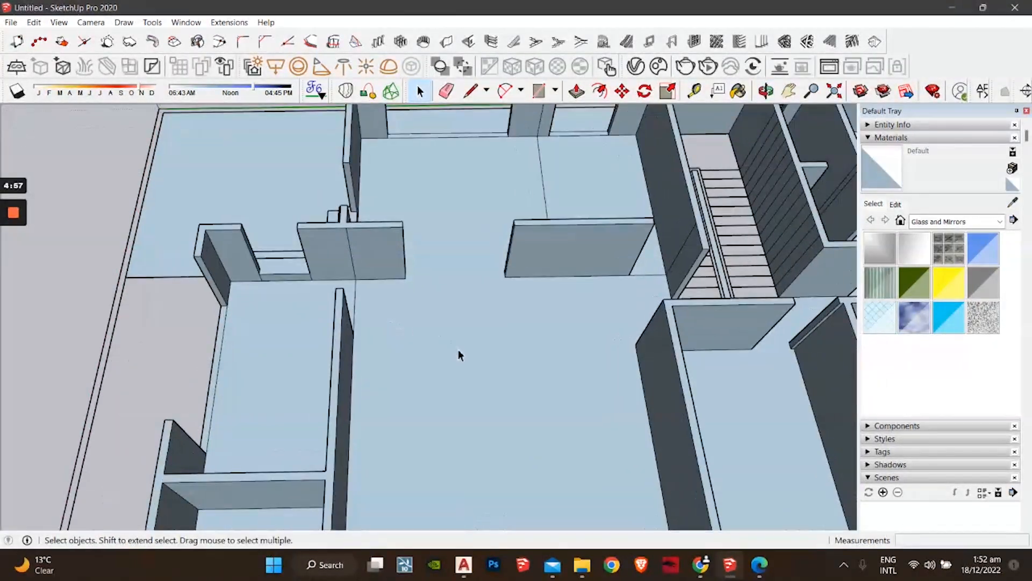
middle_click_drag(458, 349, 613, 323)
scroll(398, 359, "up", 8)
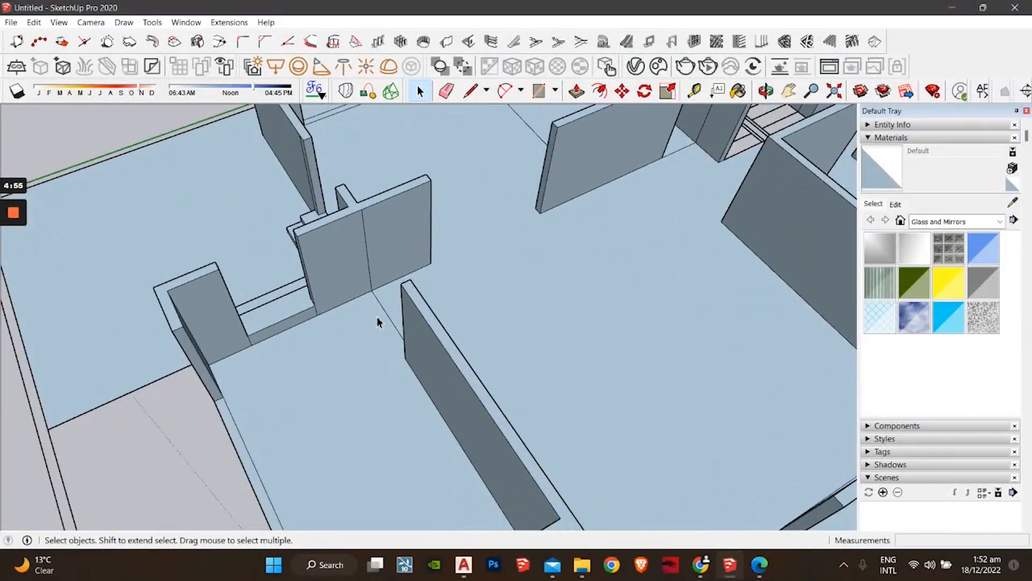
middle_click_drag(290, 411, 435, 398)
middle_click_drag(128, 447, 284, 388, "shift")
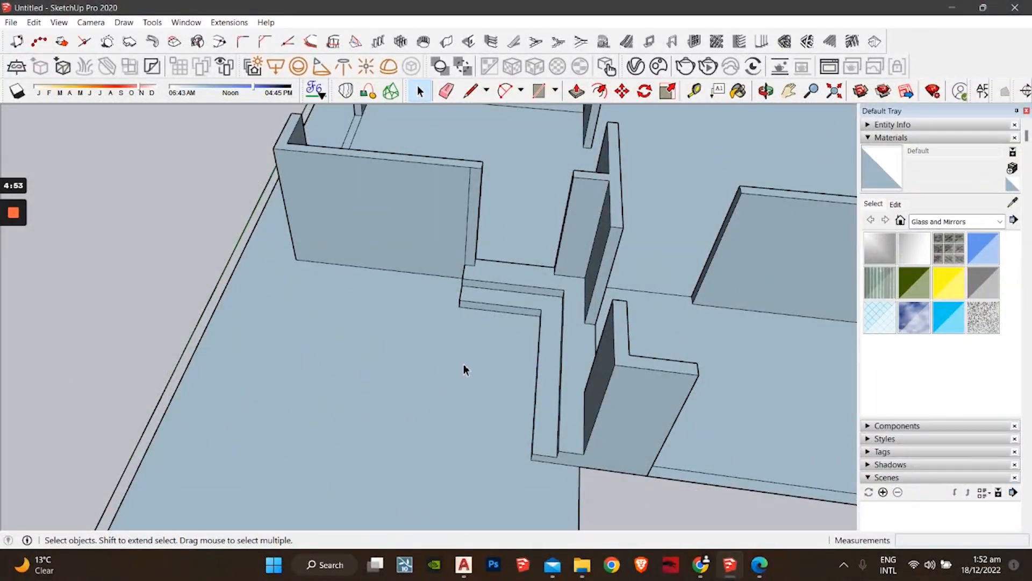
middle_click_drag(464, 364, 178, 401, "shift")
middle_click_drag(483, 427, 379, 304)
middle_click_drag(379, 304, 336, 380)
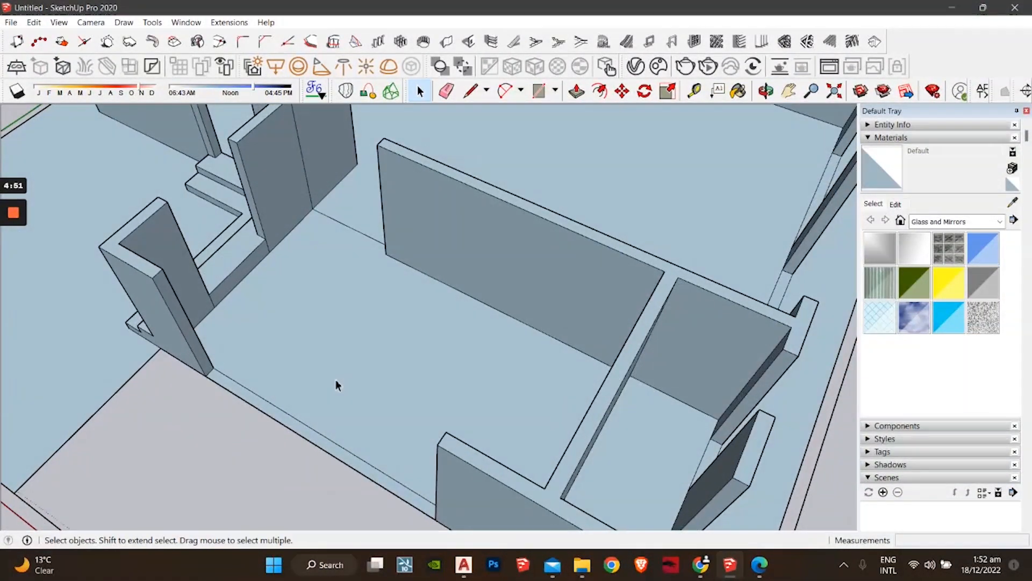
left_click(344, 228)
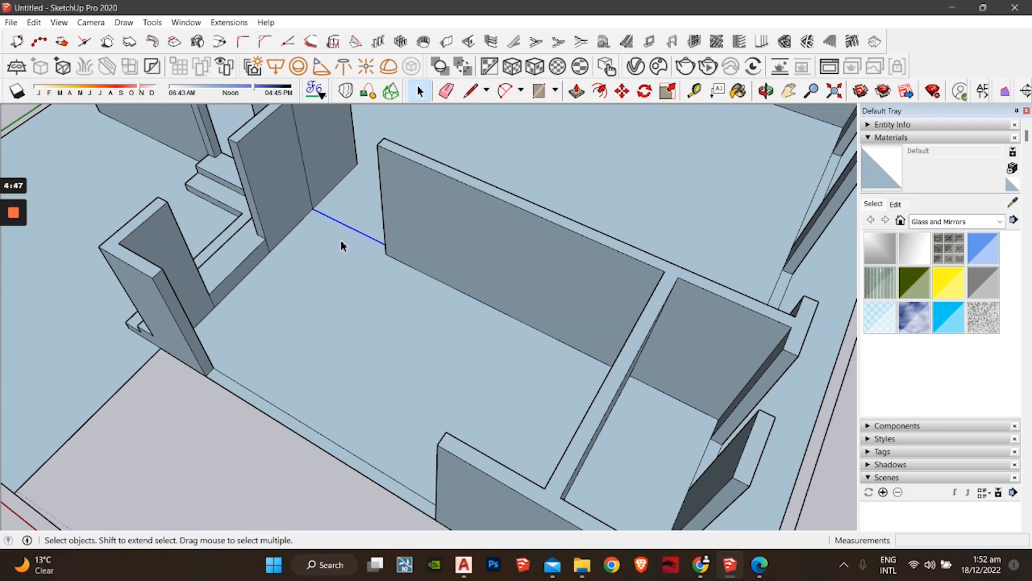
key("Delete")
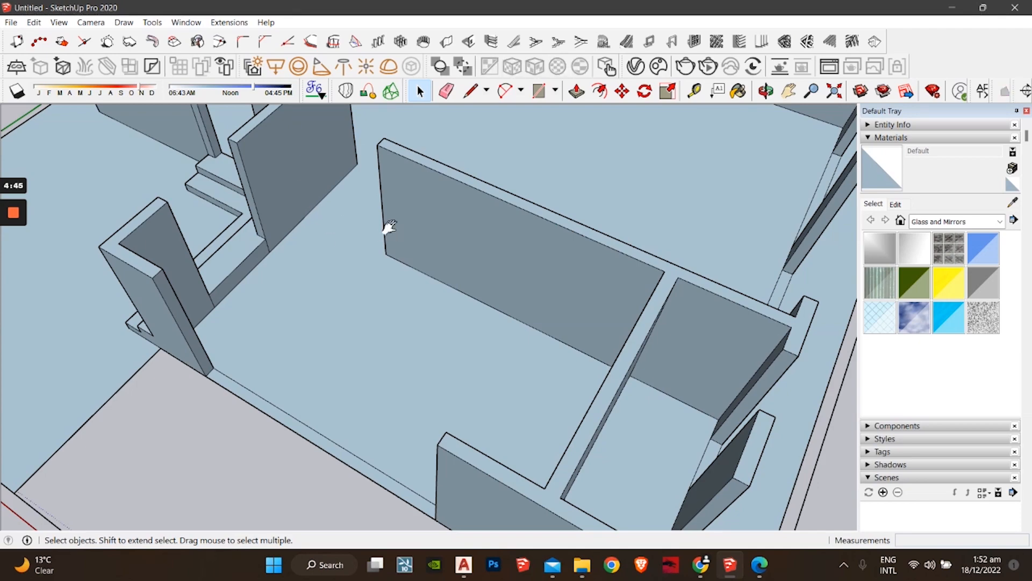
Step: Delete another stray floor edge in the rooms past the stairs
middle_click_drag(389, 226, 280, 409, "shift")
middle_click_drag(318, 289, 380, 422, "shift")
middle_click_drag(533, 354, 232, 420, "shift")
middle_click_drag(315, 309, 311, 449, "shift")
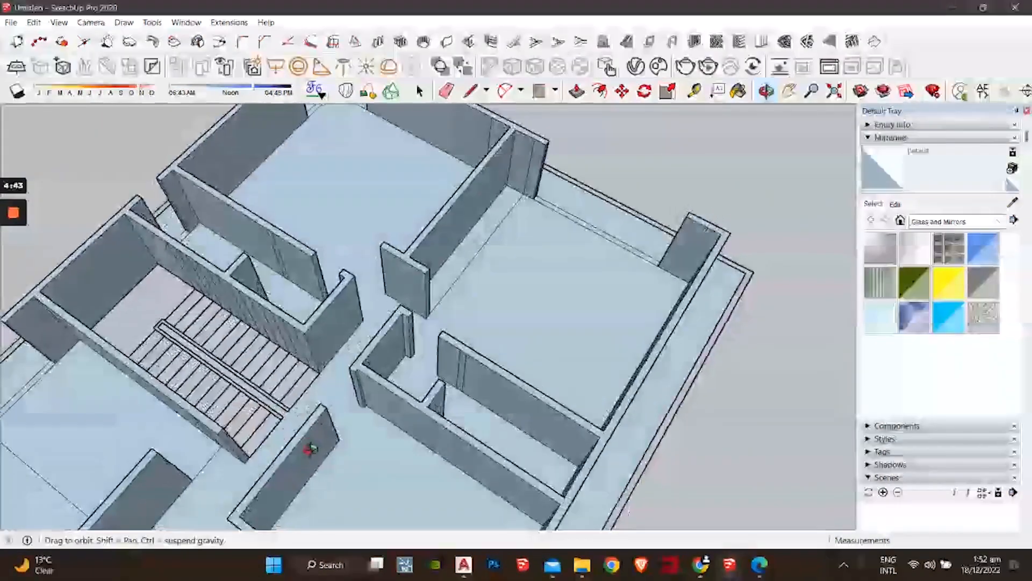
middle_click_drag(430, 322, 333, 358, "shift")
left_click(362, 366)
key("Delete")
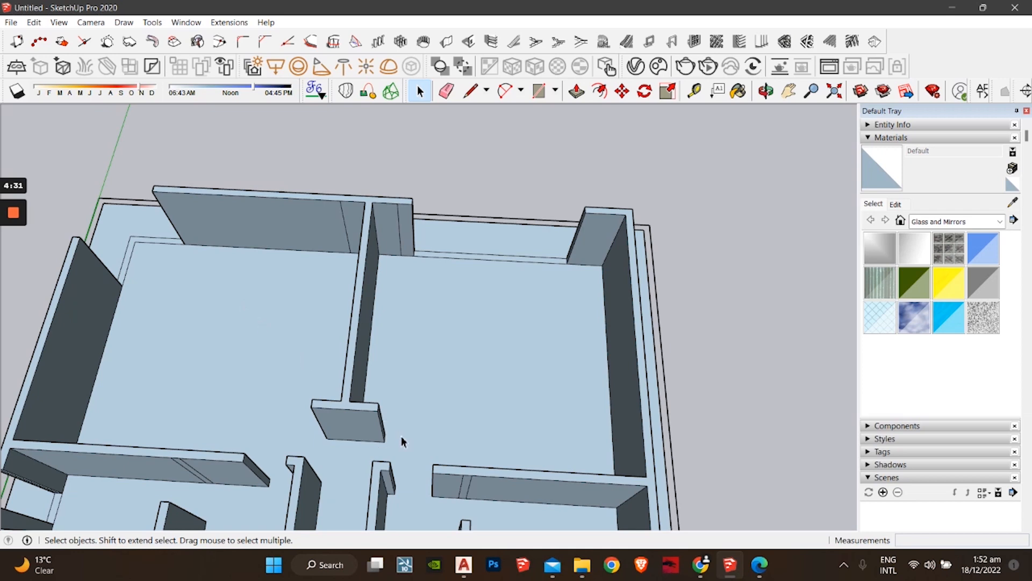
Step: Draw a line between the wall corners along the base of the room beside the staircase
key("l")
middle_click_drag(392, 421, 327, 336)
left_click(326, 334)
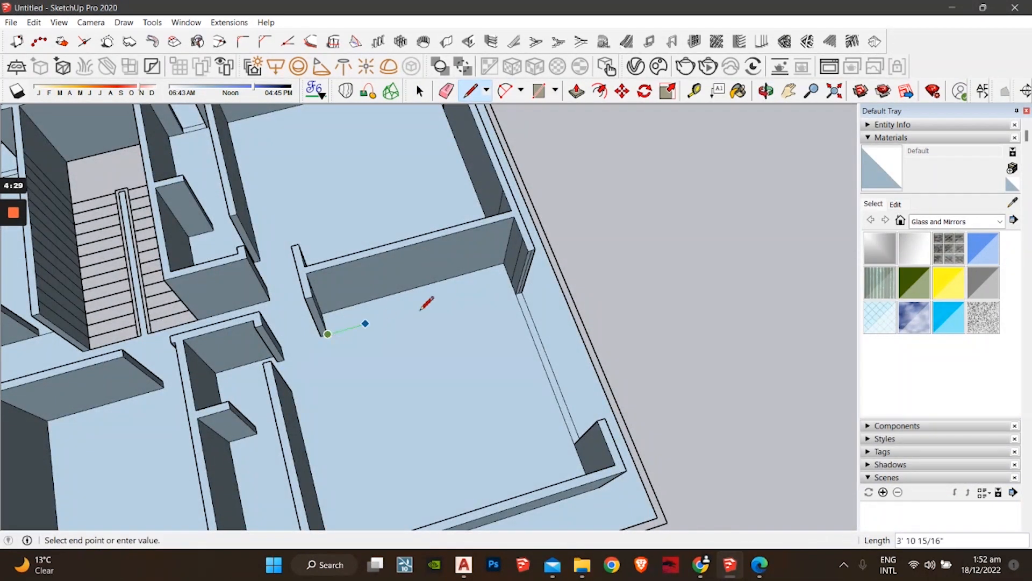
left_click(512, 282)
key("space")
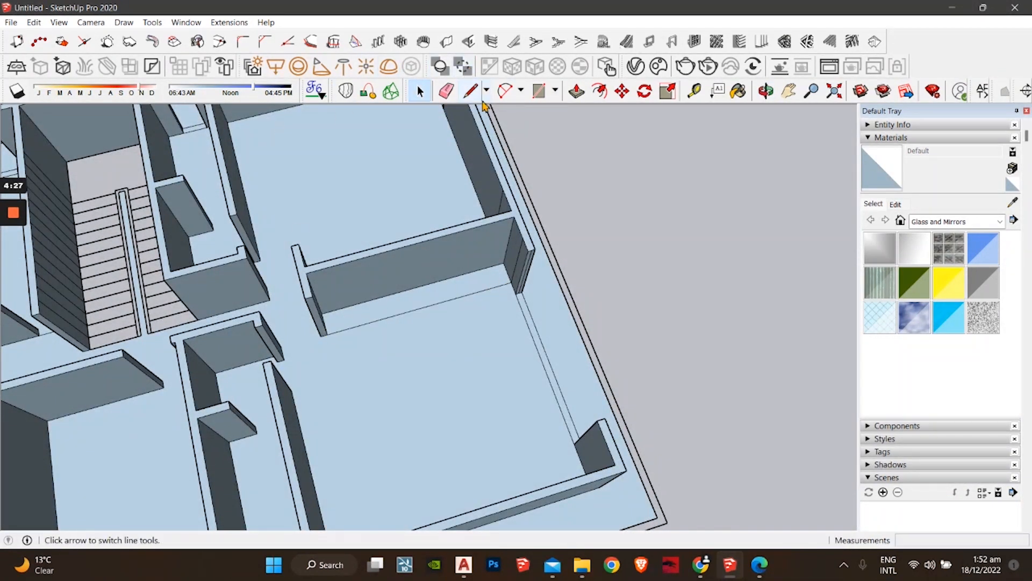
Step: Push/Pull the newly divided room floor face to a new level
left_click(574, 93)
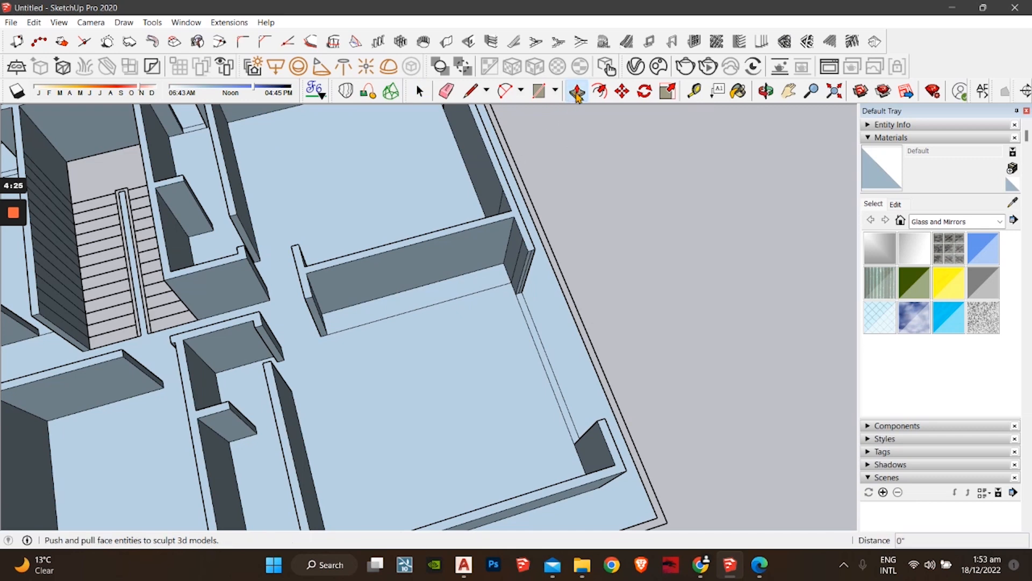
left_click(383, 396)
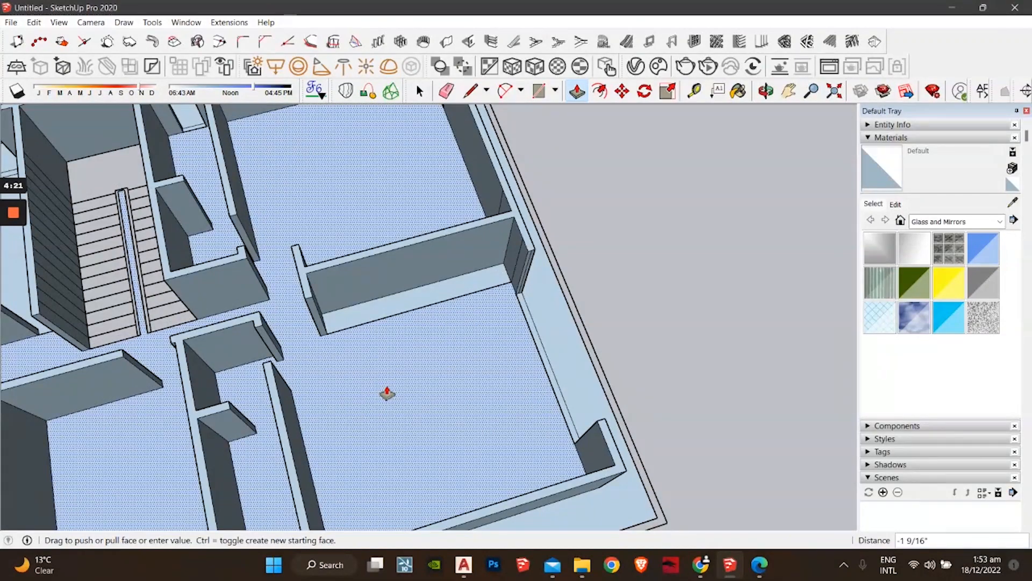
left_click(386, 392)
key("space")
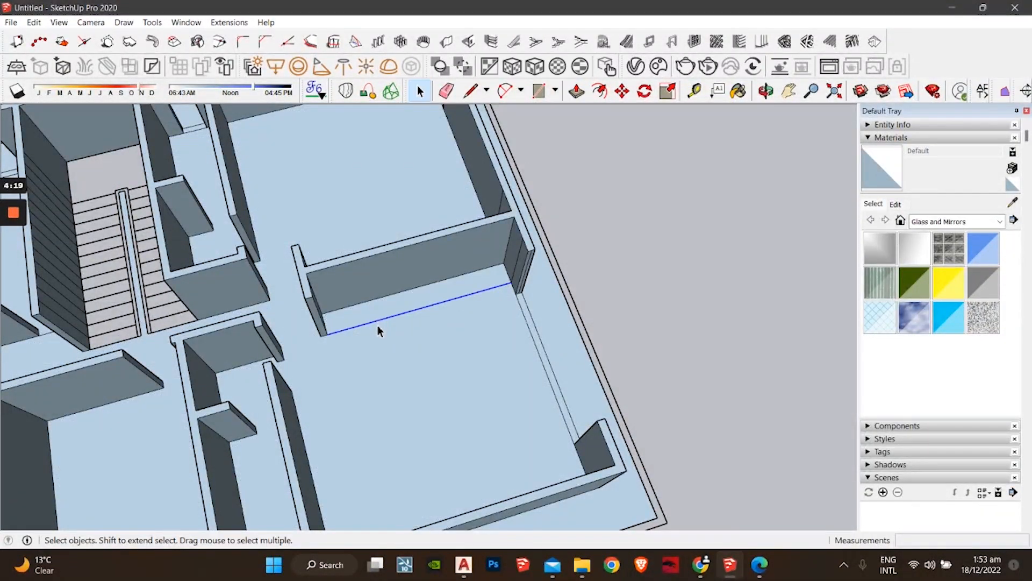
middle_click_drag(526, 421, 523, 337)
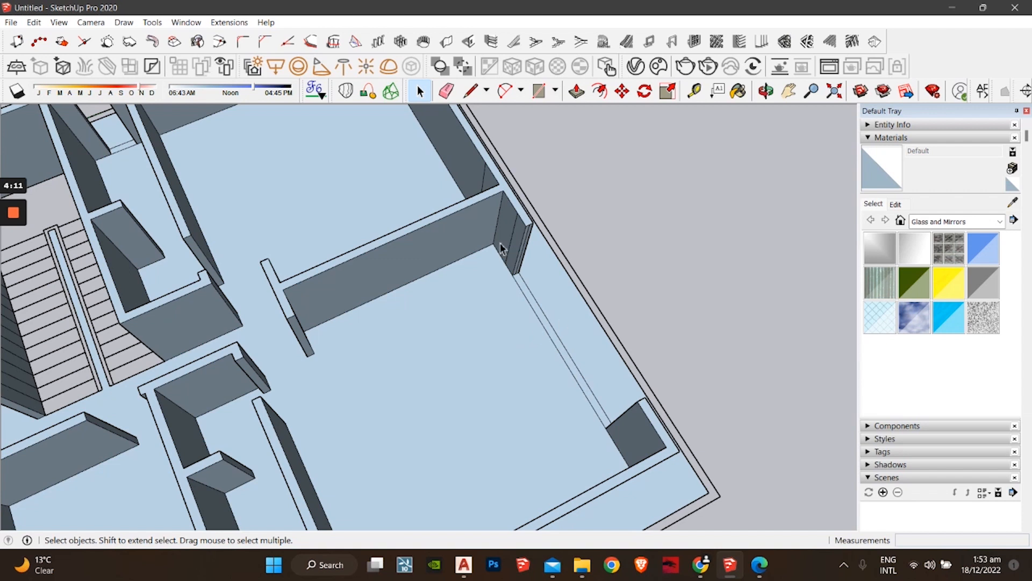
scroll(500, 247, "up", 5)
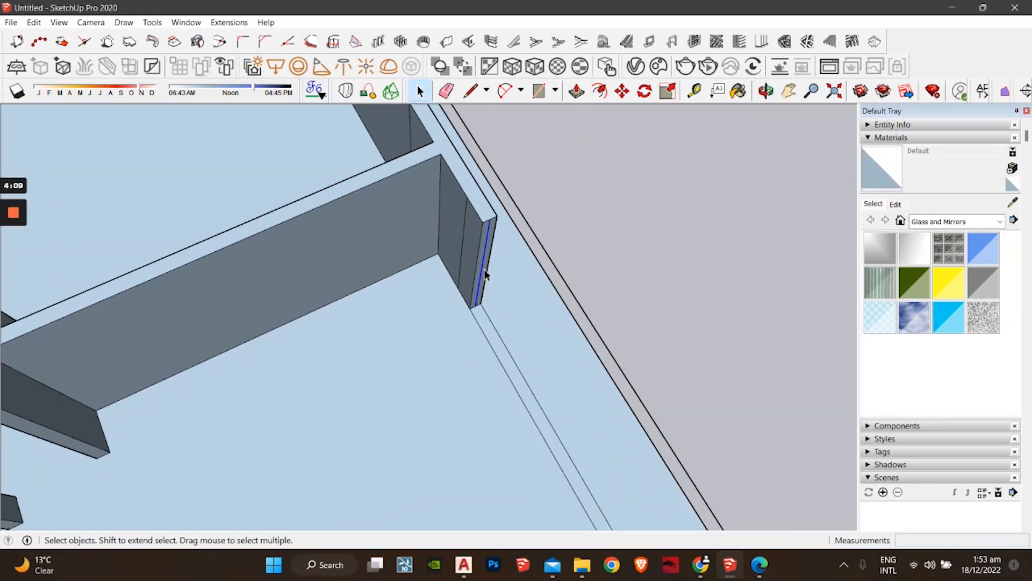
mouse_move(369, 293)
middle_mouse_down()
mouse_move(713, 247)
mouse_move(336, 296)
mouse_move(572, 307)
mouse_move(611, 272)
mouse_move(621, 237)
mouse_move(599, 295)
mouse_move(570, 217)
middle_mouse_up()
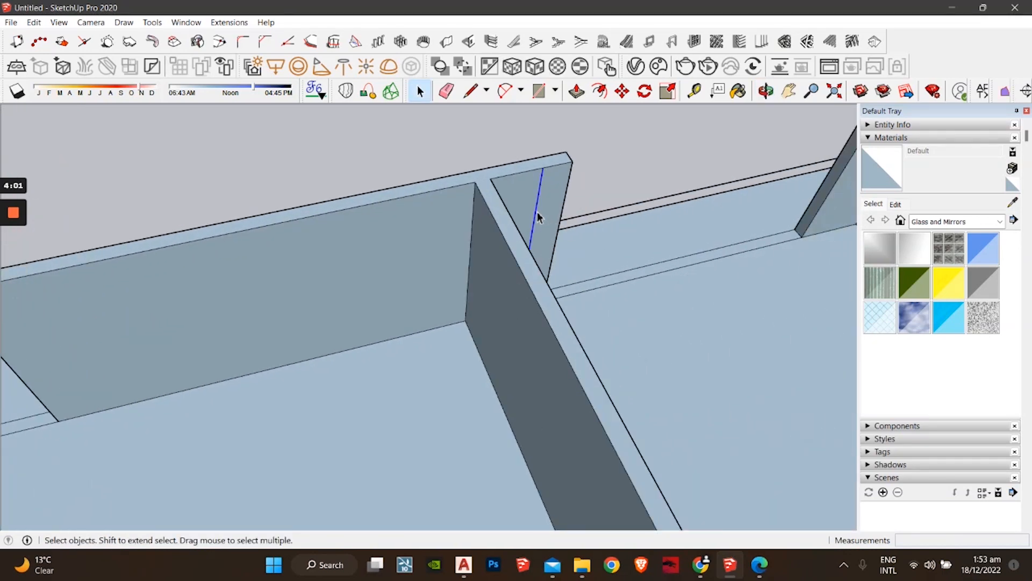
scroll(502, 235, "down", 3)
middle_click_drag(626, 332, 412, 202, "shift")
scroll(545, 288, "down", 3)
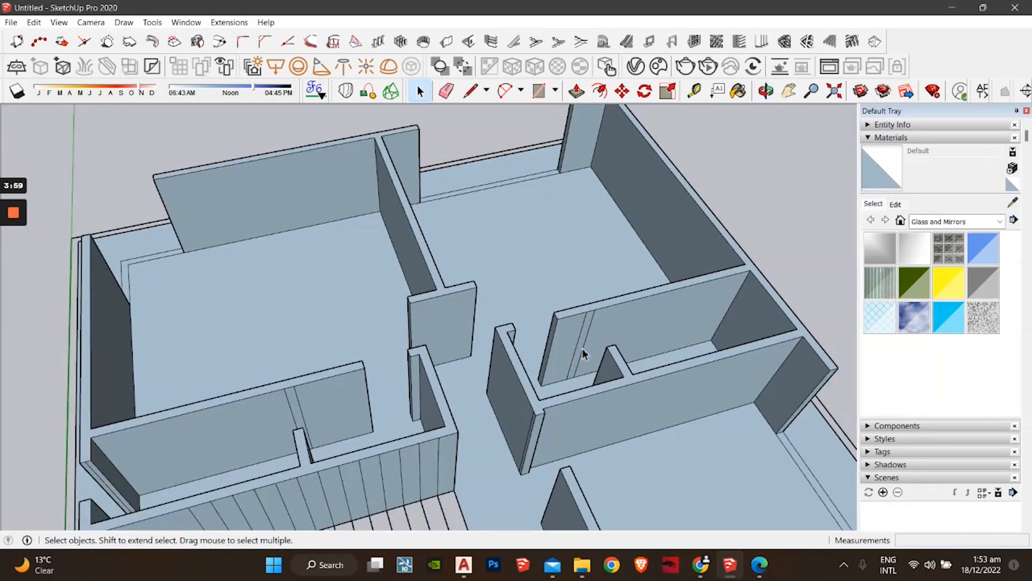
scroll(583, 352, "up", 3)
scroll(579, 349, "up", 1)
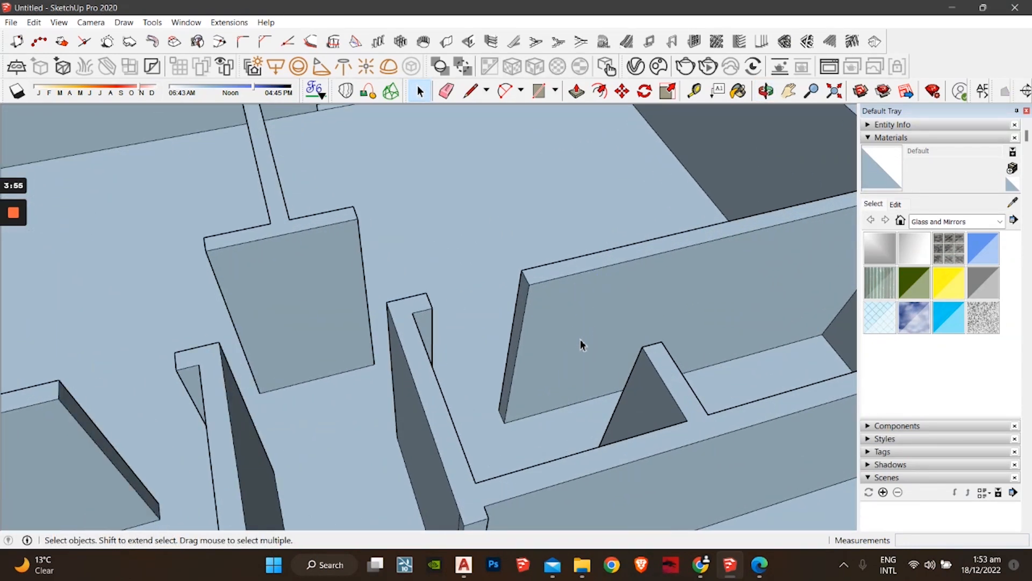
scroll(580, 340, "down", 5)
mouse_move(537, 350)
middle_mouse_down()
mouse_move(527, 223)
mouse_move(444, 308)
middle_mouse_up()
scroll(444, 308, "down", 3)
middle_click_drag(454, 414, 470, 293, "shift")
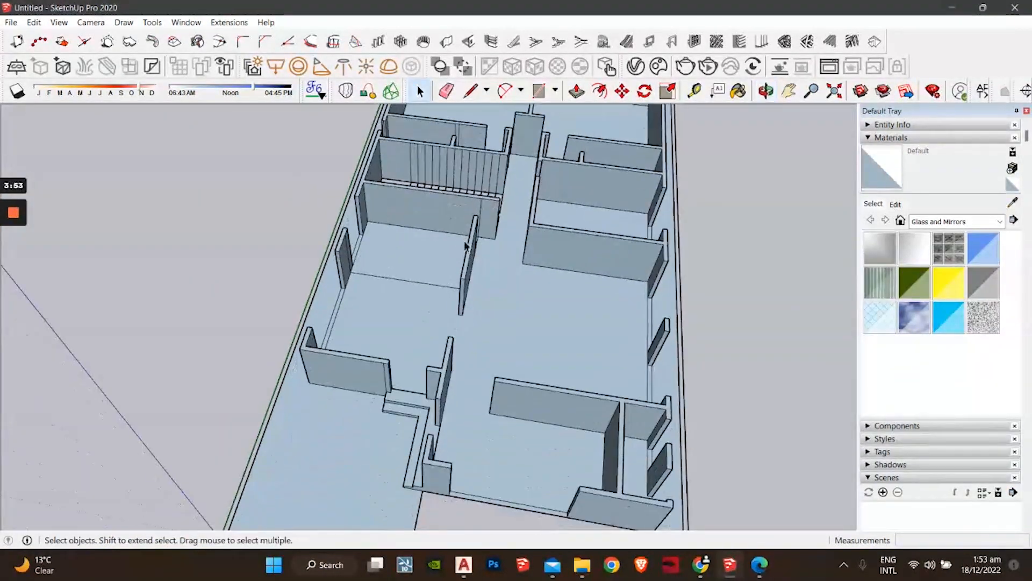
scroll(472, 333, "up", 2)
mouse_move(495, 469)
middle_mouse_down("shift")
mouse_move(534, 371)
mouse_move(420, 276)
mouse_move(553, 376)
mouse_move(472, 391)
mouse_move(484, 383)
middle_mouse_up("shift")
scroll(476, 379, "up", 3)
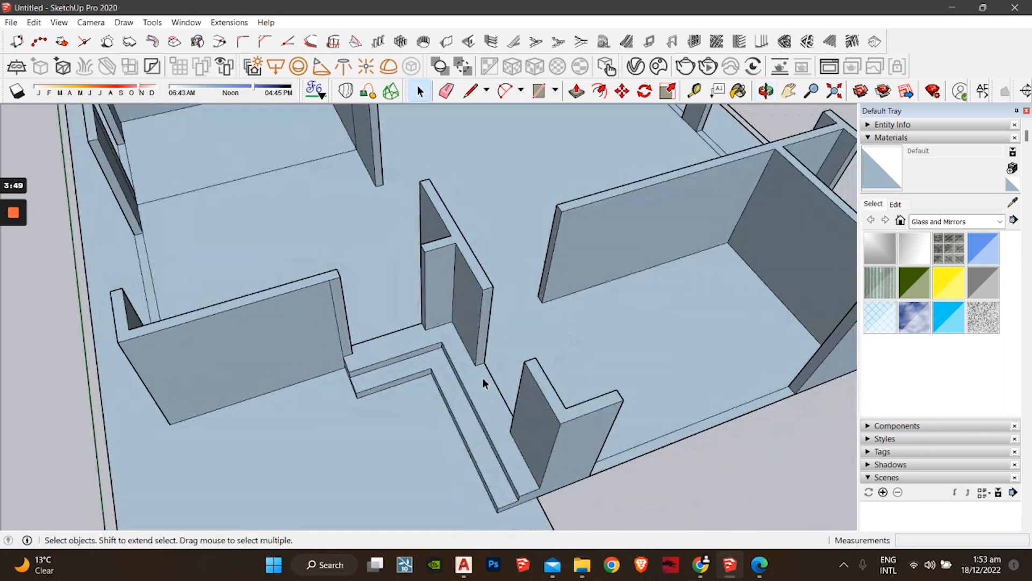
Step: Push/Pull the large floor face around the central hallway, then select and orbit to check it
left_click(577, 91)
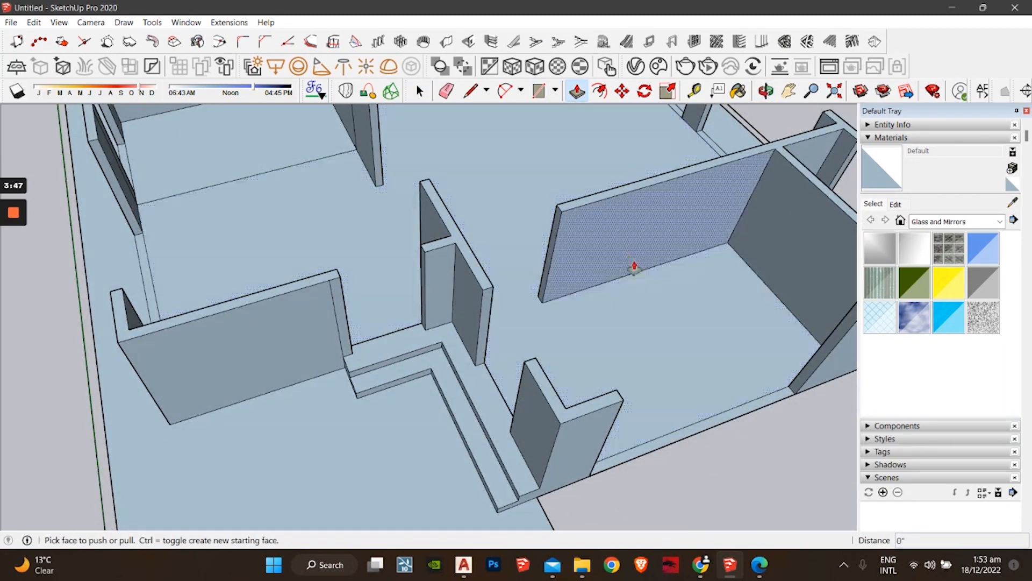
middle_click_drag(634, 265, 463, 270)
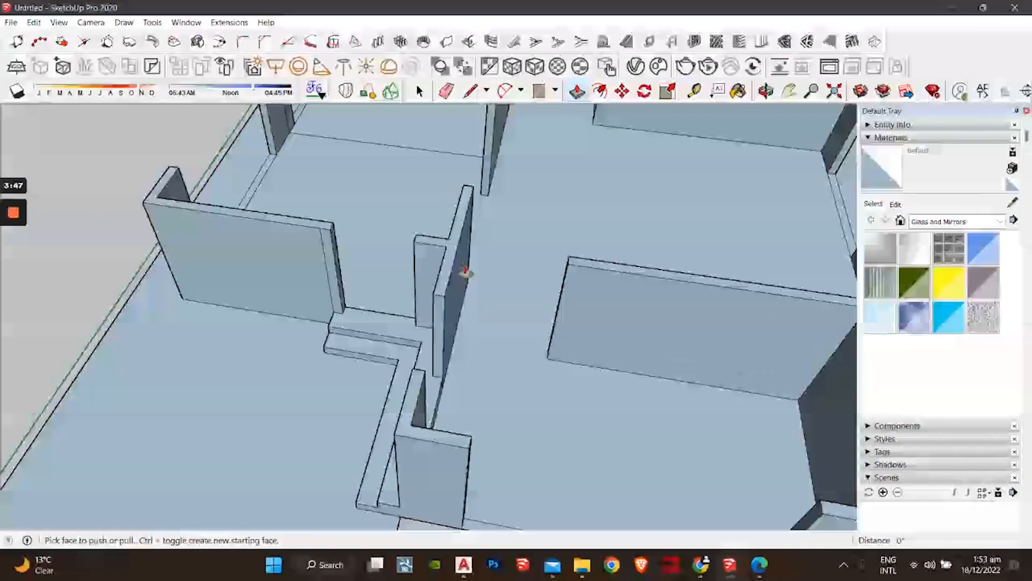
left_click(471, 398)
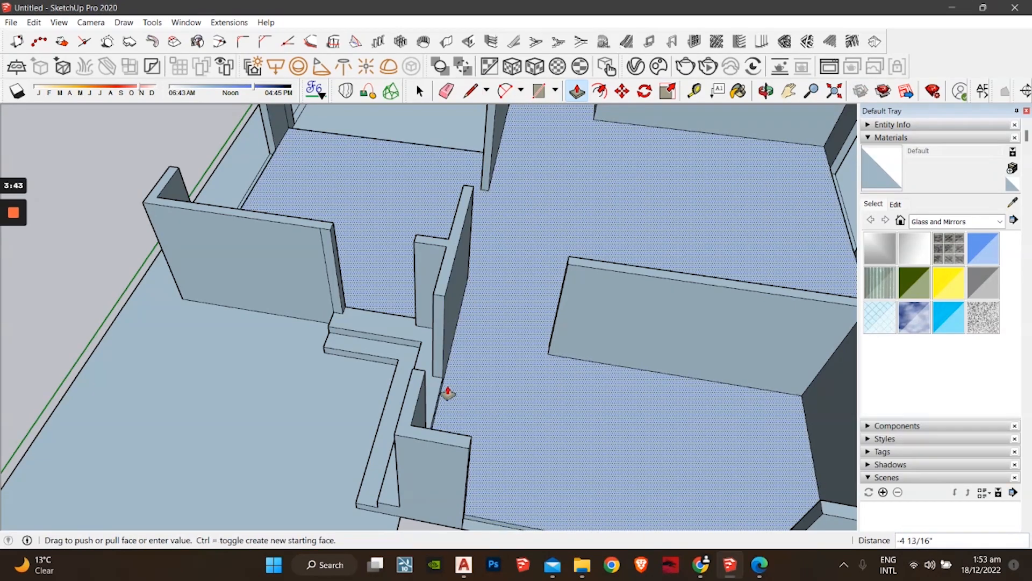
middle_click_drag(512, 271, 625, 419)
key("space")
middle_click_drag(538, 413, 451, 392)
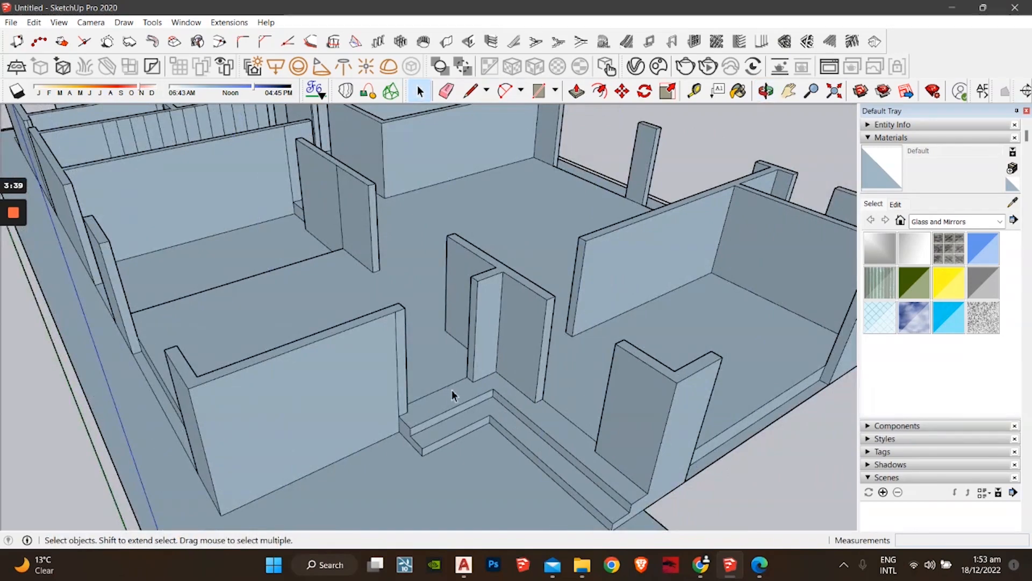
left_click(566, 421)
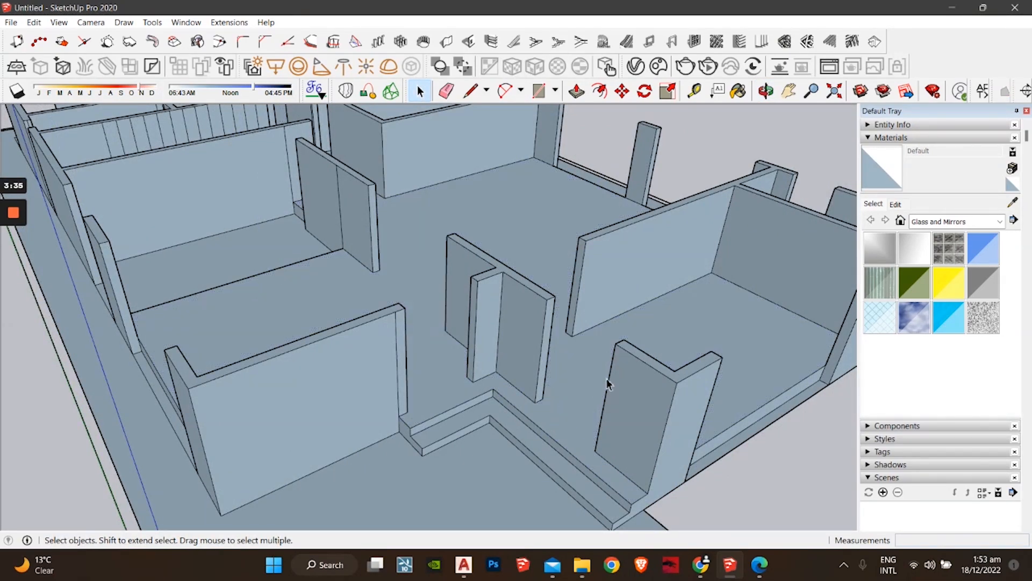
middle_click_drag(606, 379, 264, 444)
middle_click_drag(321, 283, 371, 301)
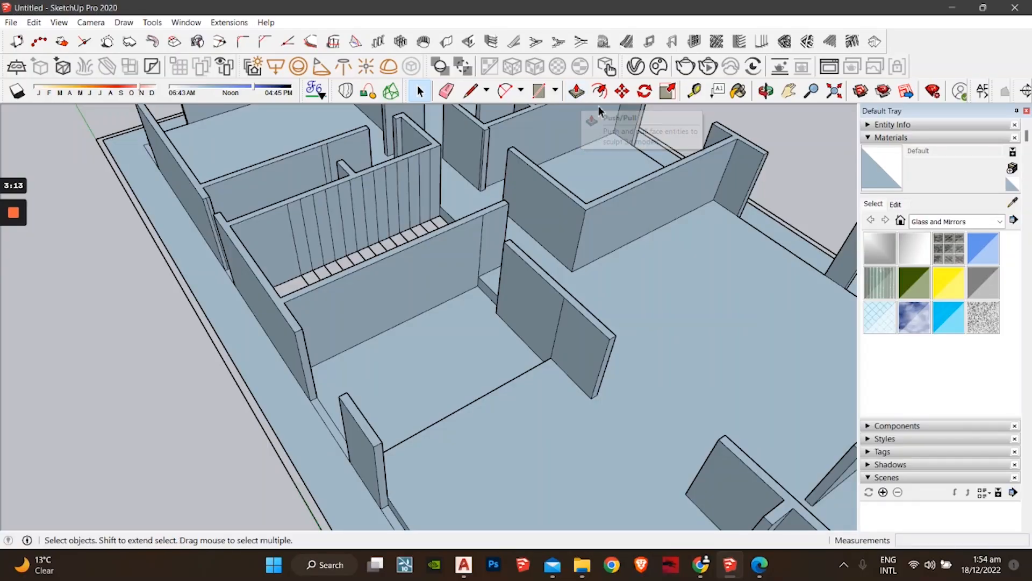
Step: Lift the floor face of the room beside the staircase 6 inches into a low platform
left_click(576, 93)
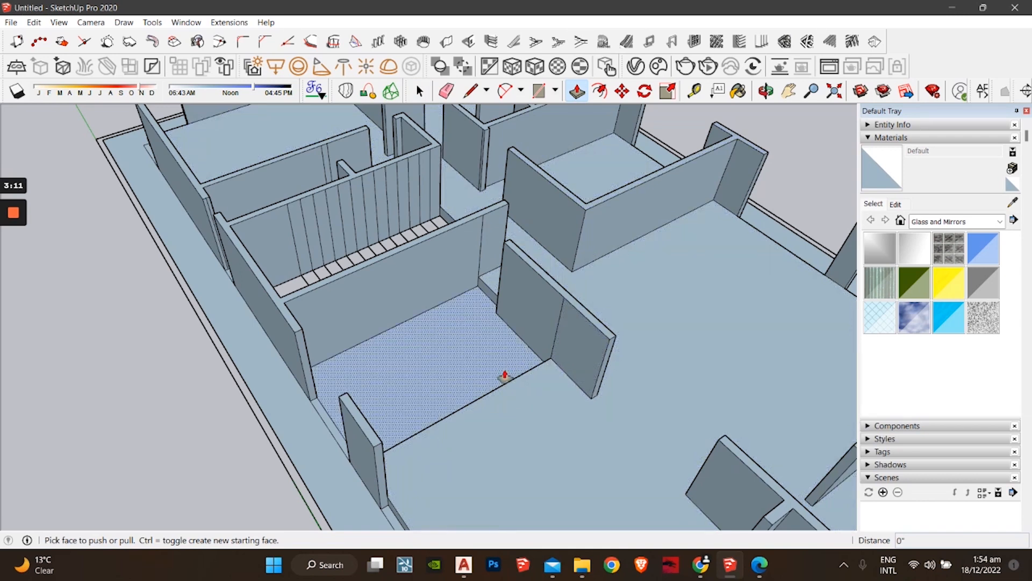
left_click(497, 379)
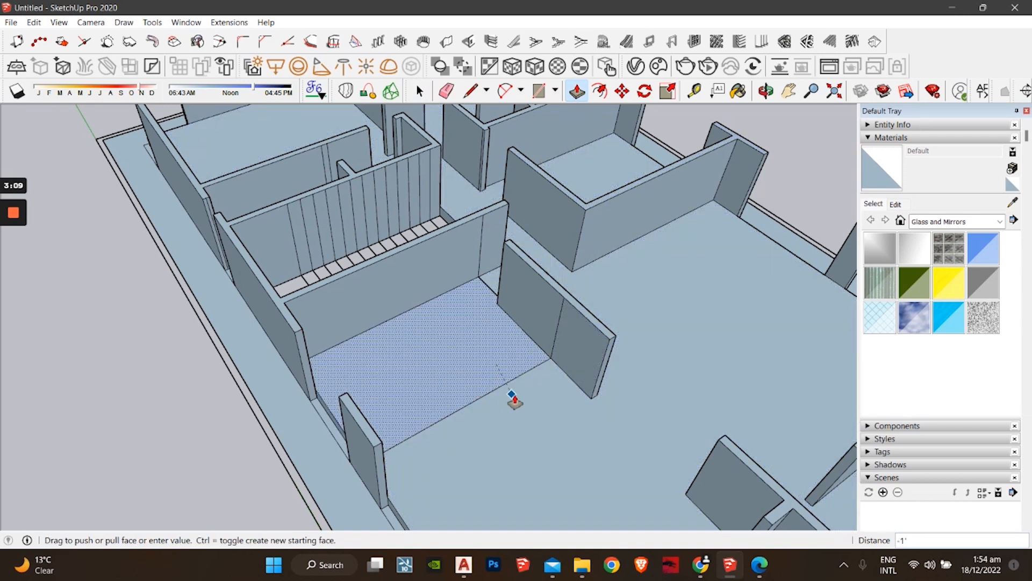
left_click(512, 398)
left_click(446, 388)
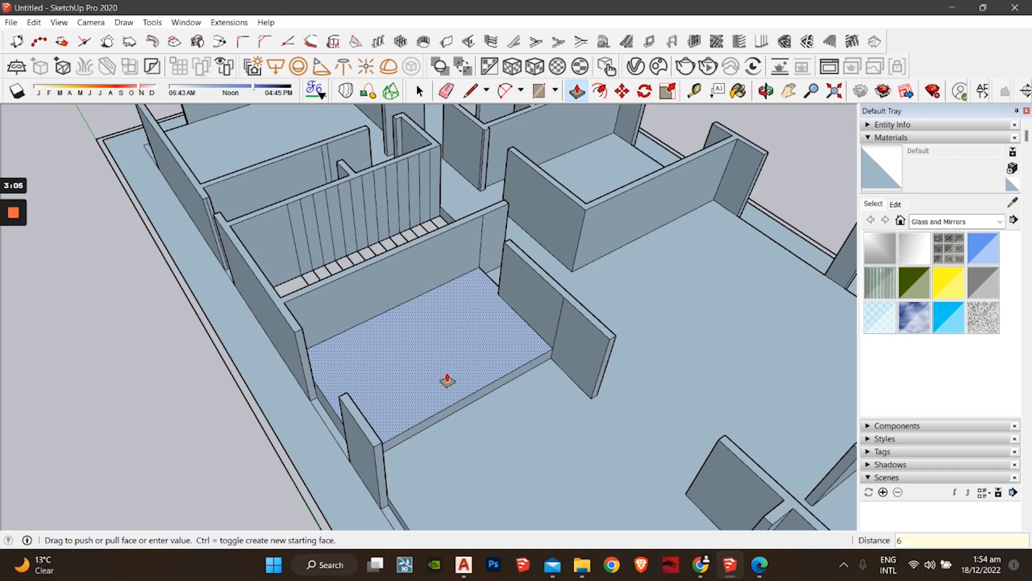
type("6")
key("Return")
key("ctrl+z")
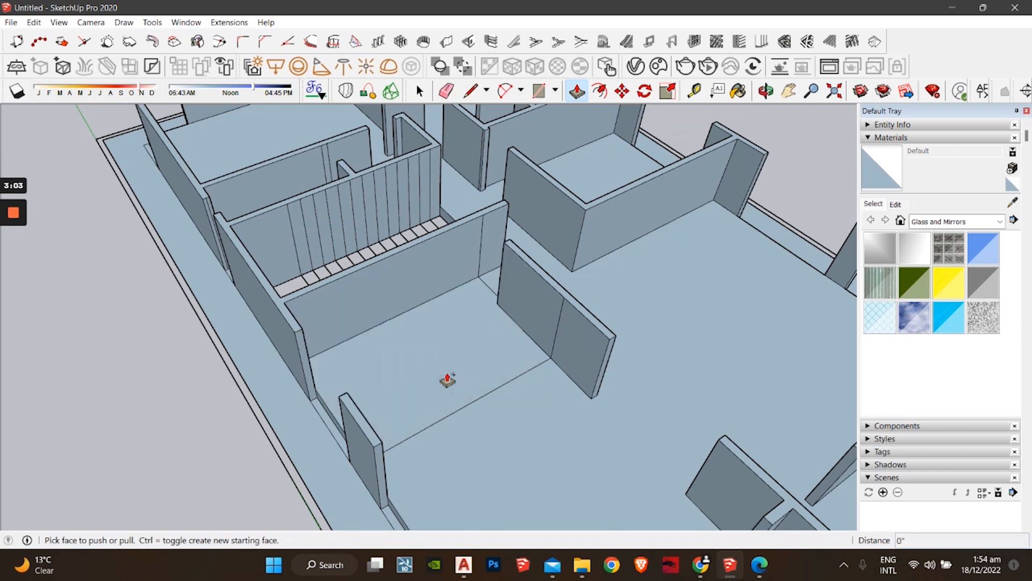
left_click(429, 379)
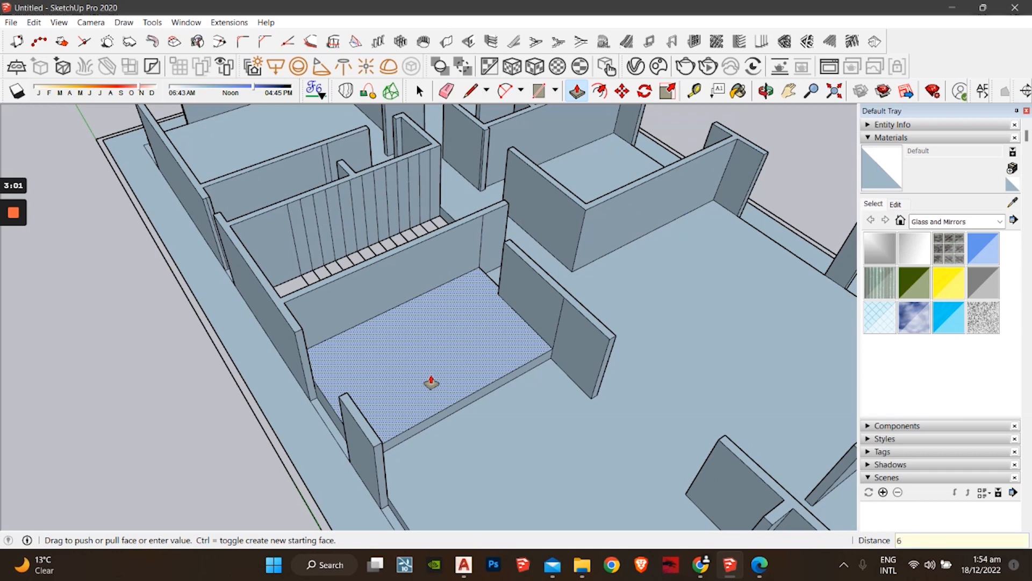
type("6")
key("Escape")
key("space")
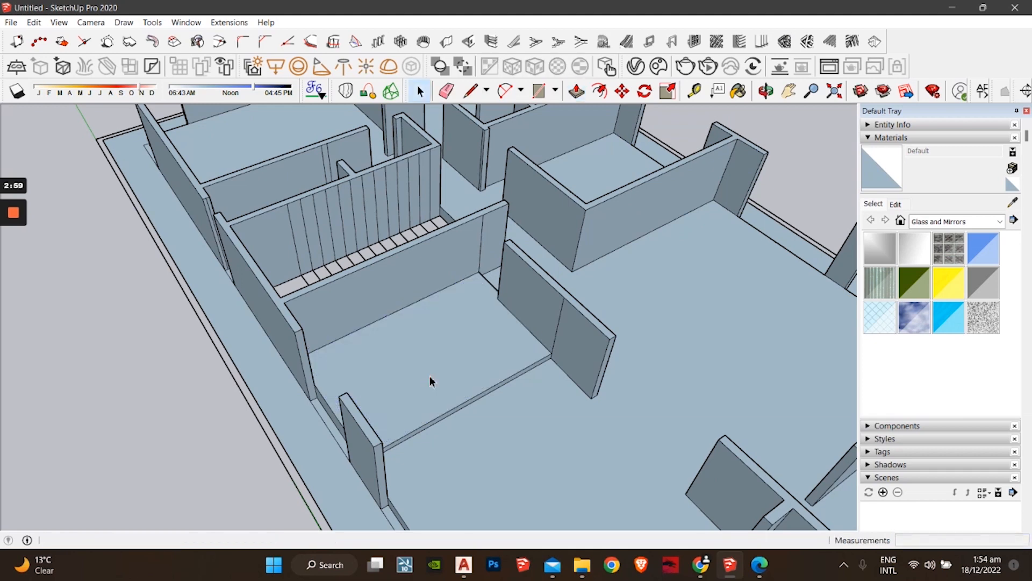
scroll(442, 397, "up", 5)
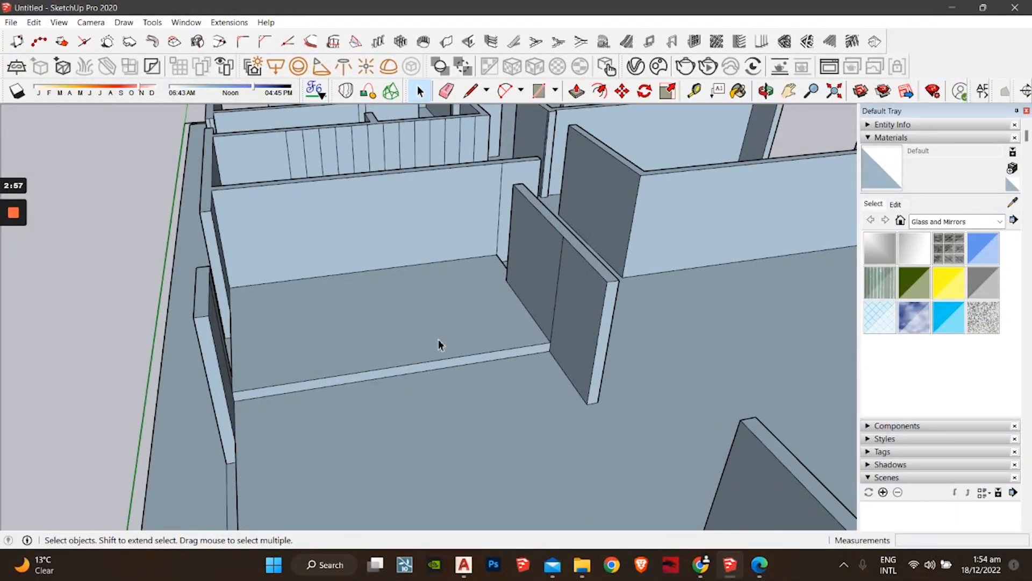
Step: Delete the vertical edge splitting the wall beside the raised room, then orbit to inspect the walls
middle_click_drag(439, 339, 559, 410)
middle_click_drag(480, 360, 371, 437)
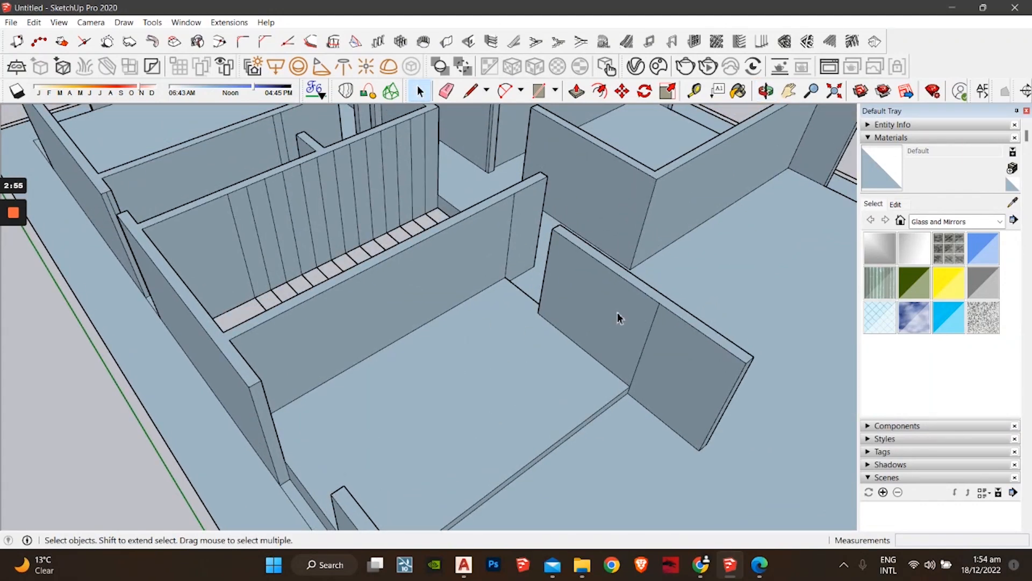
left_click(645, 348)
key("Delete")
middle_click_drag(656, 364, 457, 364)
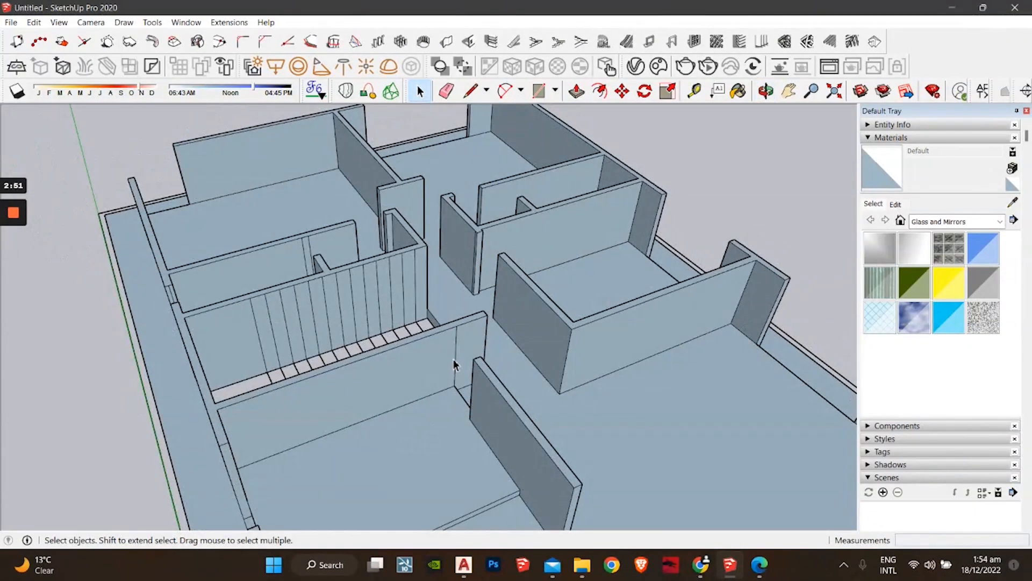
left_click(456, 361)
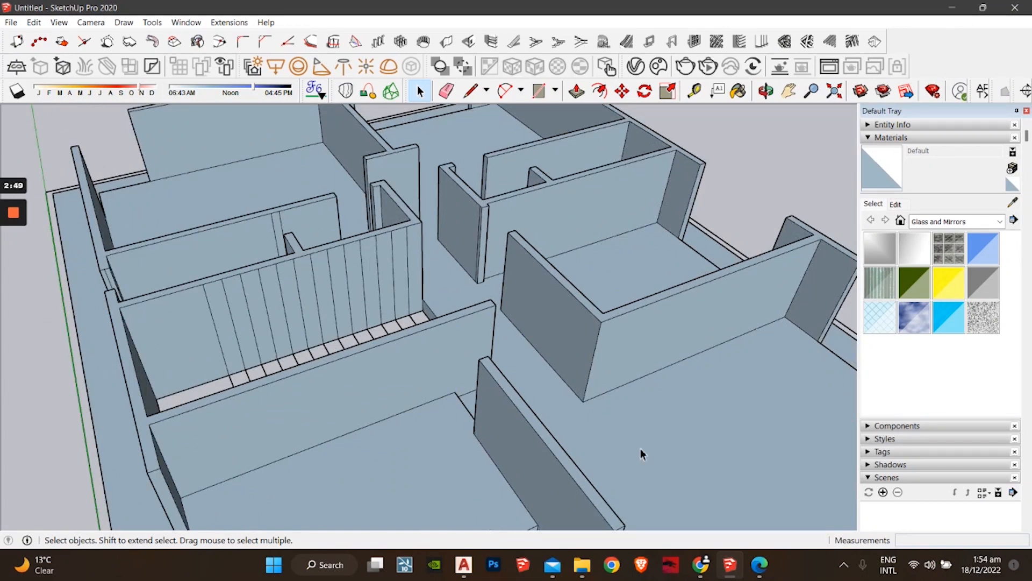
scroll(575, 425, "down", 2)
middle_click_drag(576, 425, 440, 450)
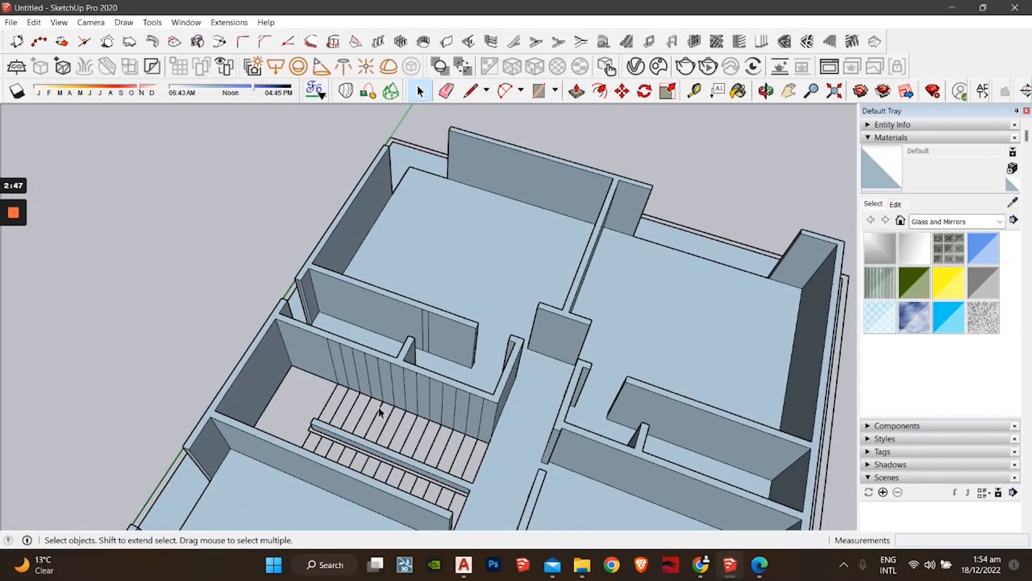
middle_click_drag(391, 361, 456, 407)
scroll(549, 356, "down", 2)
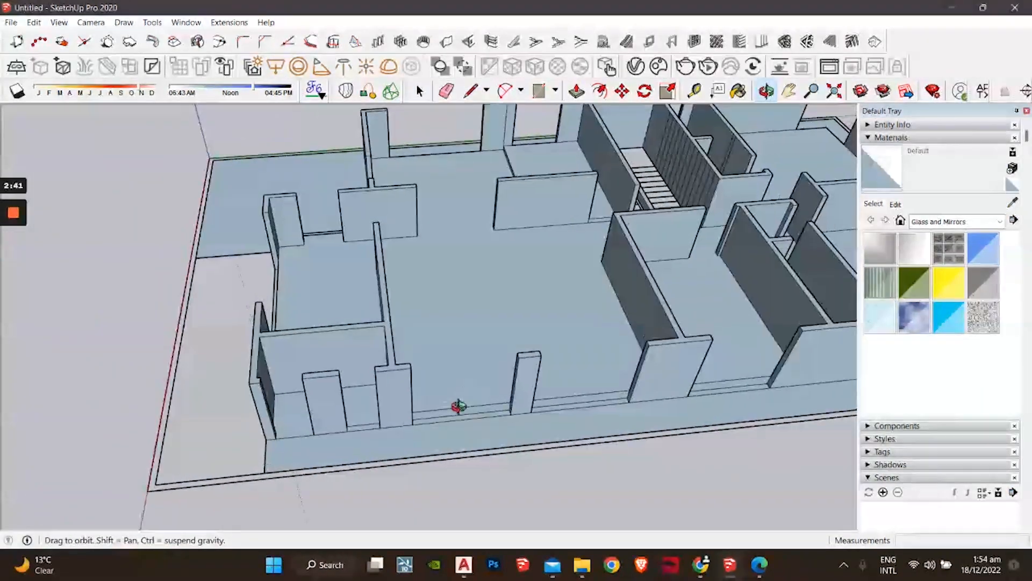
scroll(336, 438, "up", 6)
middle_click_drag(312, 432, 359, 431)
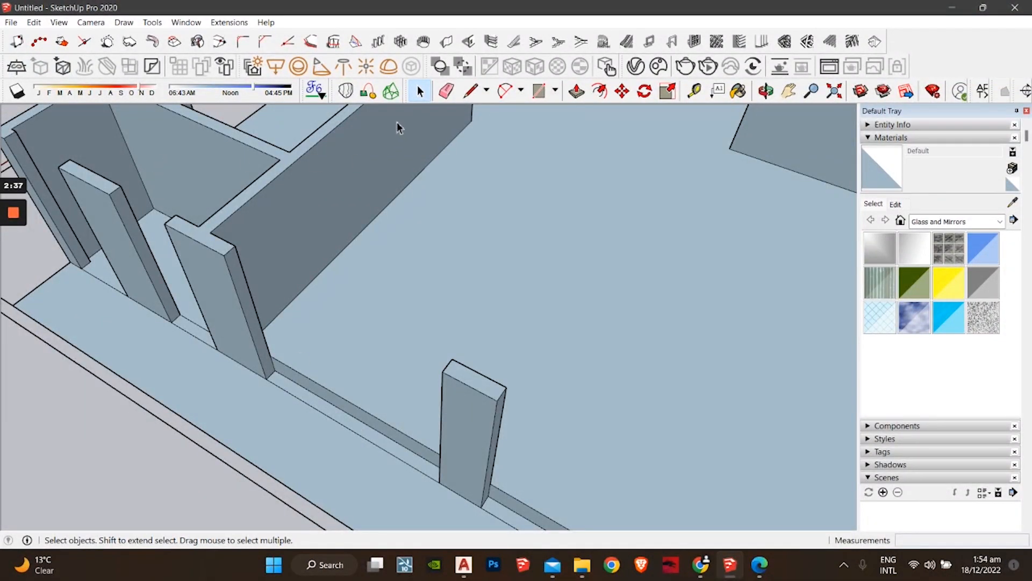
Step: Push the wall-base strip and the next doorway strip down -1' to floor level
left_click(576, 92)
left_click(322, 410)
left_click(355, 405)
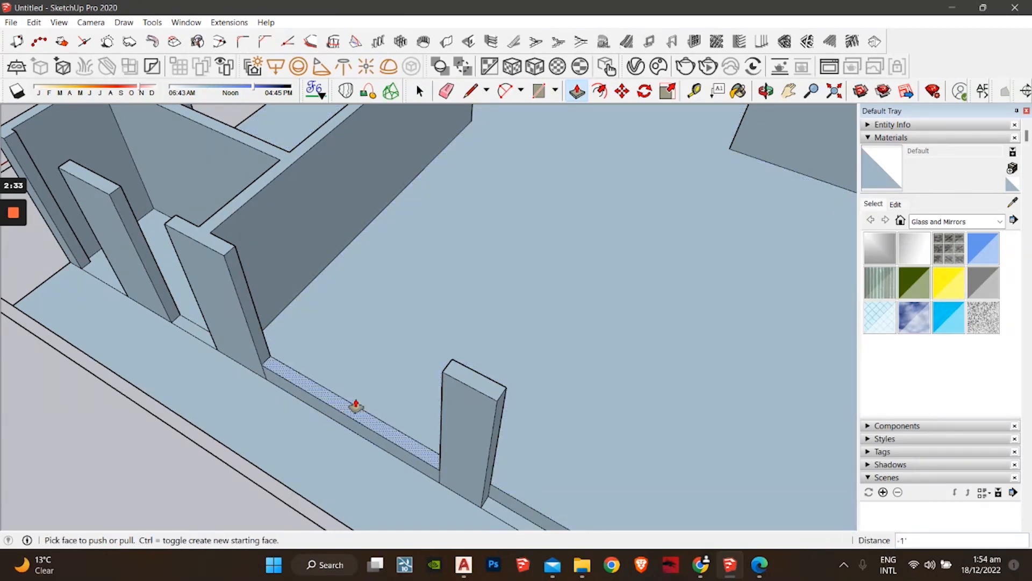
middle_click_drag(355, 406, 422, 373)
double_click(422, 373)
Step: Push the long wall's base strip and the zig-zag strip down to floor level
mouse_move(518, 417)
middle_mouse_down()
mouse_move(560, 398)
mouse_move(329, 292)
mouse_move(169, 279)
mouse_move(311, 334)
mouse_move(308, 372)
mouse_move(403, 295)
mouse_move(535, 407)
middle_mouse_up()
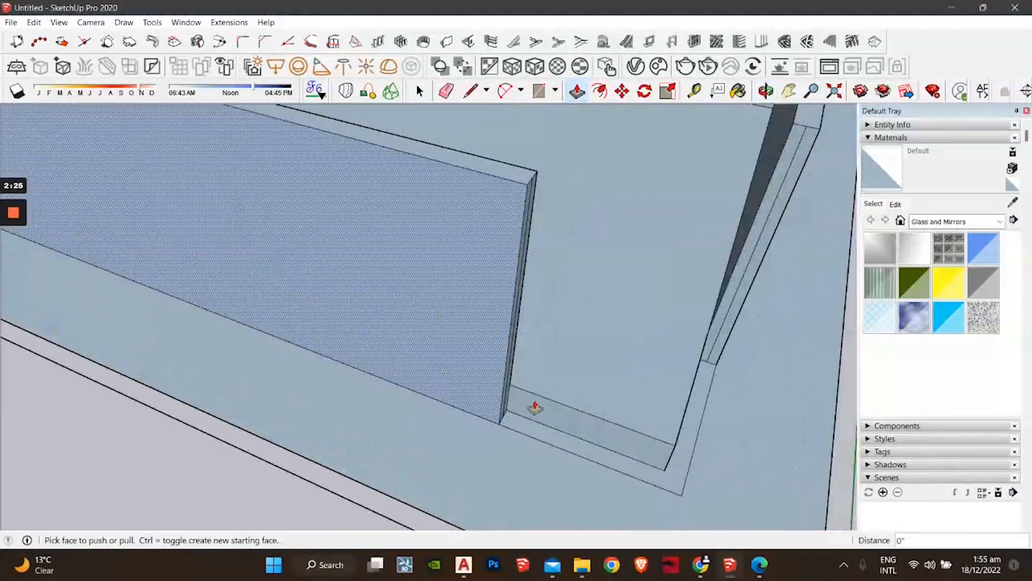
middle_click_drag(612, 398, 477, 267)
middle_click_drag(668, 254, 363, 311)
left_click(376, 320)
left_click(357, 317)
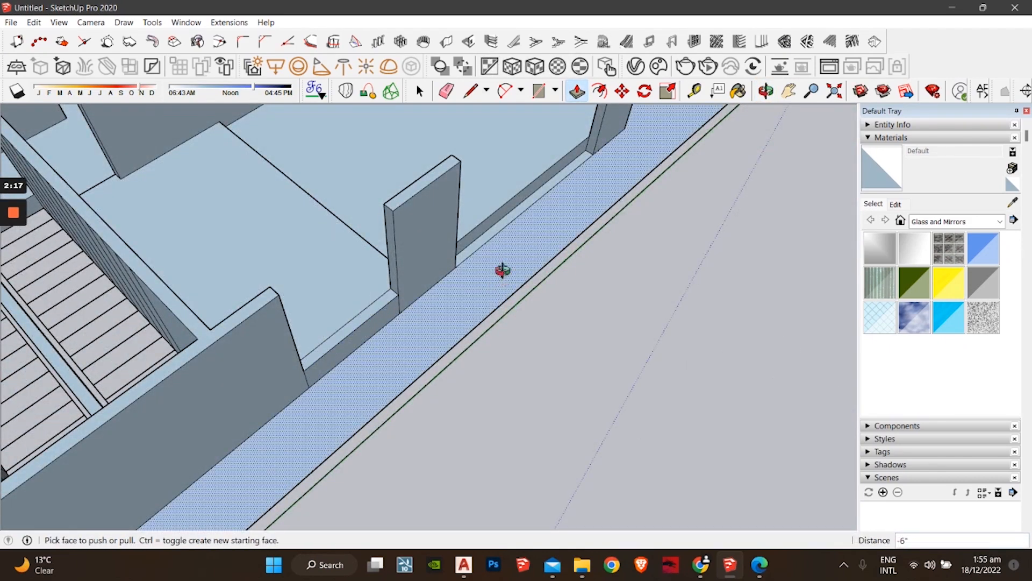
middle_click_drag(502, 271, 102, 366)
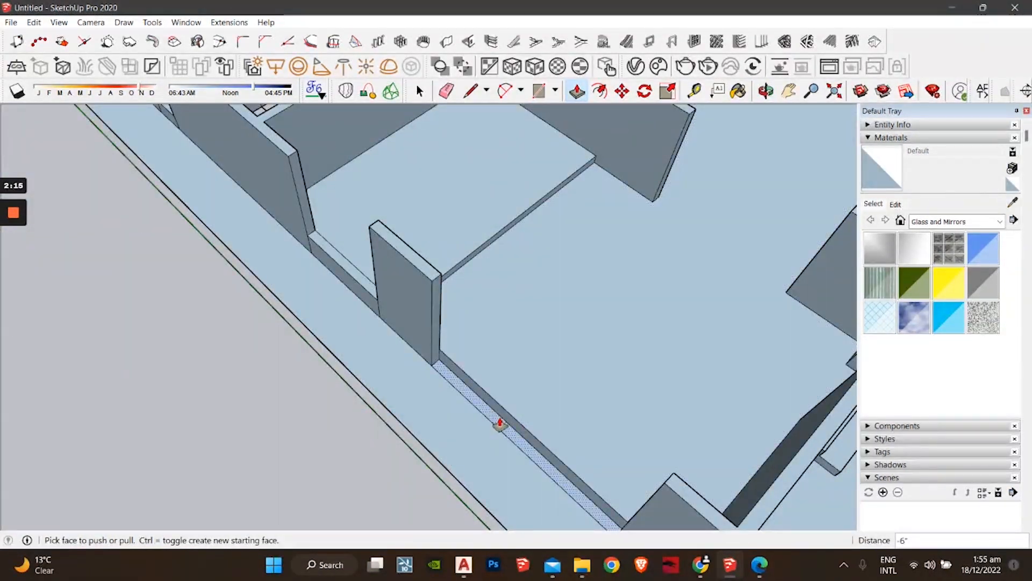
middle_click_drag(560, 417, 302, 396)
scroll(460, 417, "up", 3)
left_click(302, 397)
left_click(391, 385)
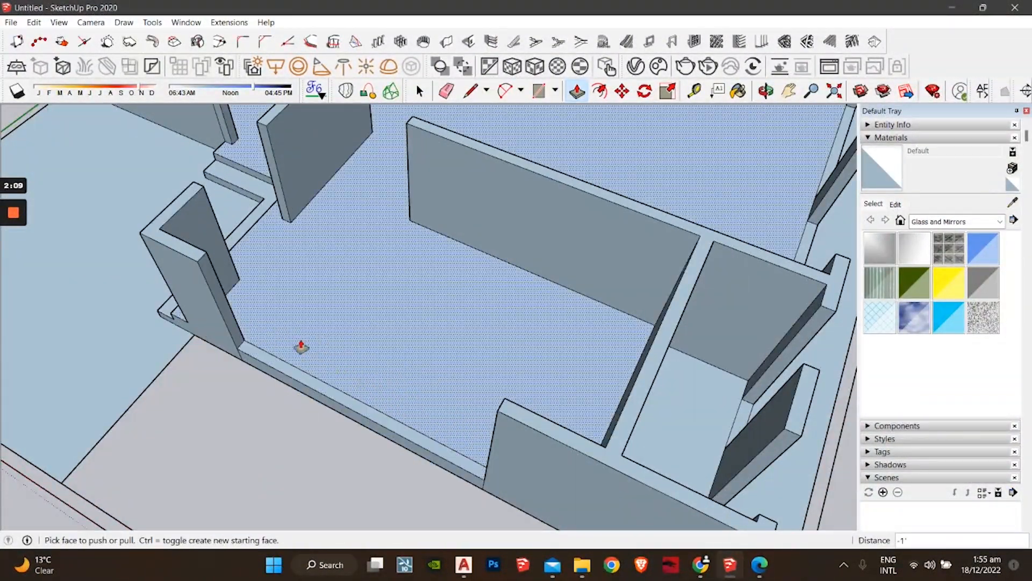
scroll(301, 347, "down", 4)
Step: Orbit around the floor plan to review the levelled strips
middle_click_drag(403, 341, 231, 361)
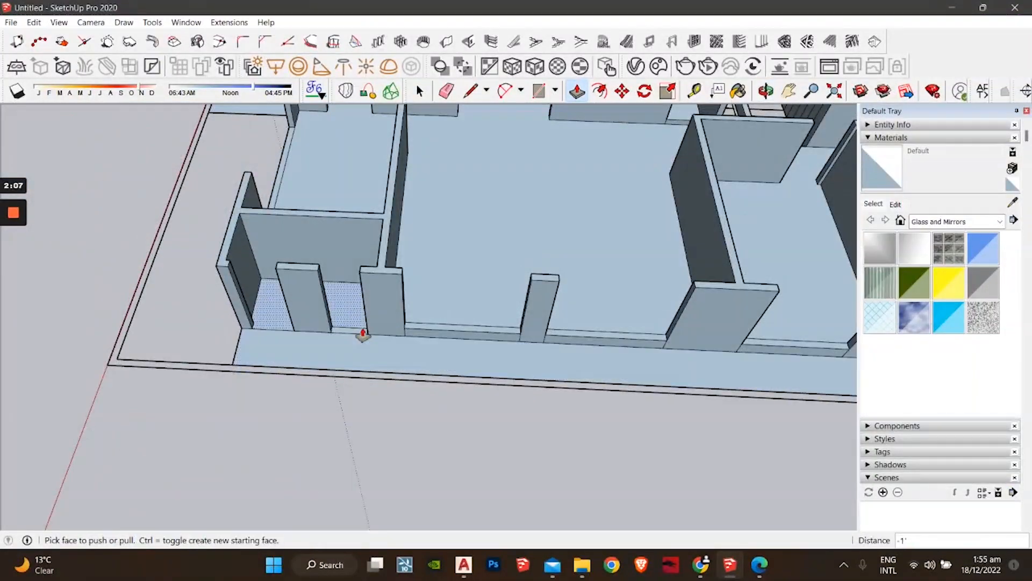
scroll(283, 332, "down", 4)
middle_click_drag(300, 369, 436, 396)
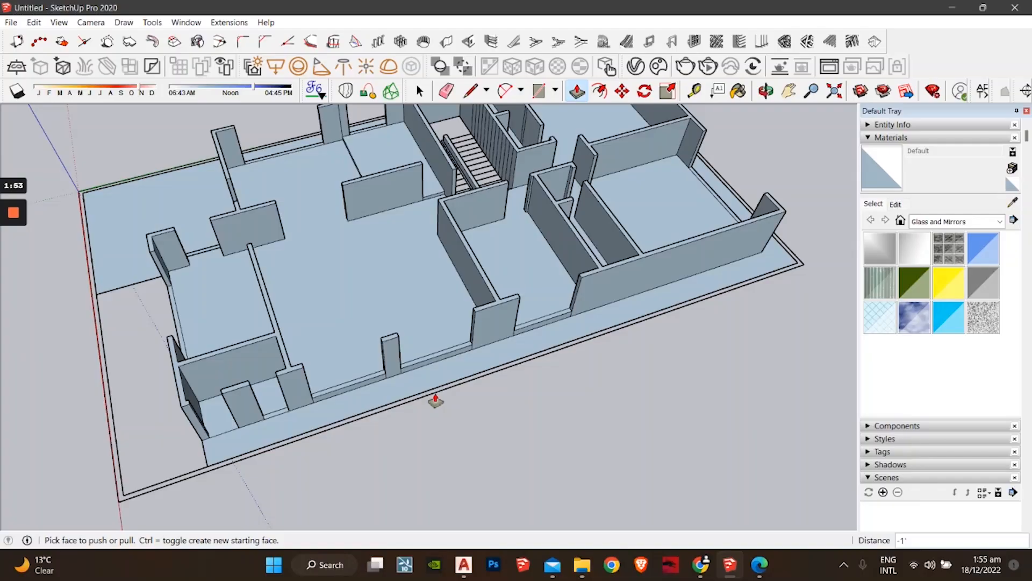
middle_click_drag(397, 361, 138, 150)
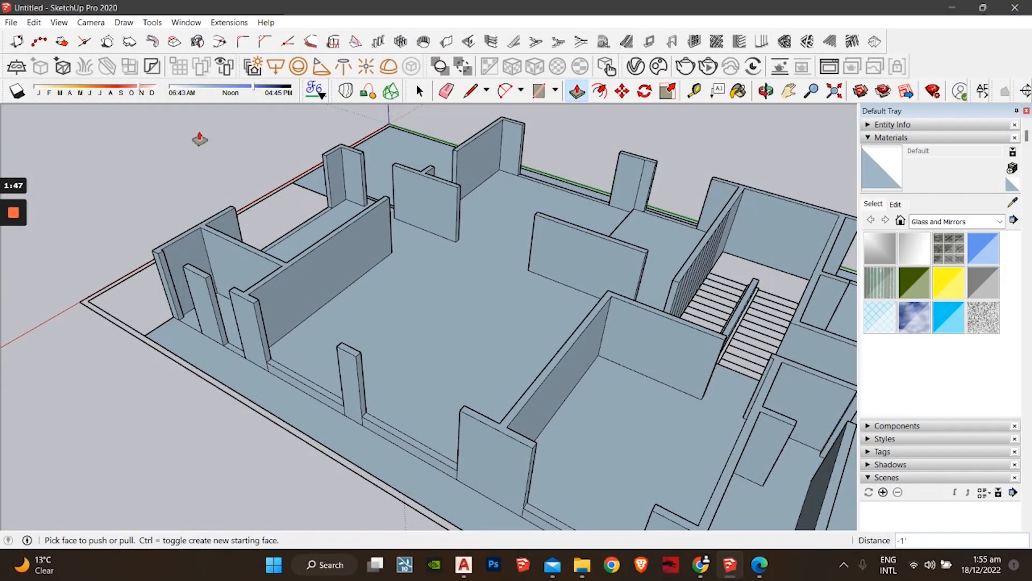
middle_click_drag(374, 233, 299, 333)
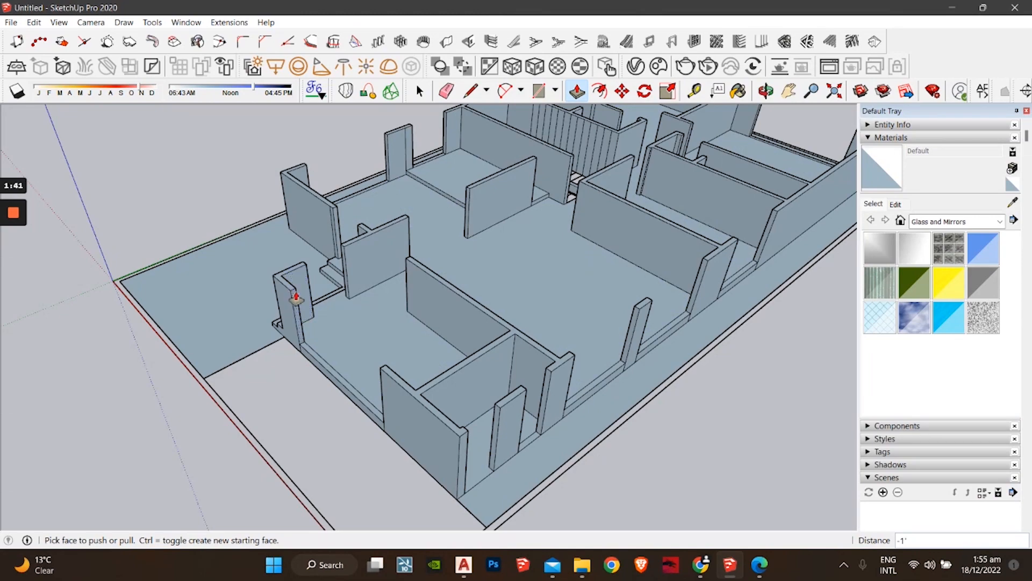
middle_click_drag(303, 313, 495, 334)
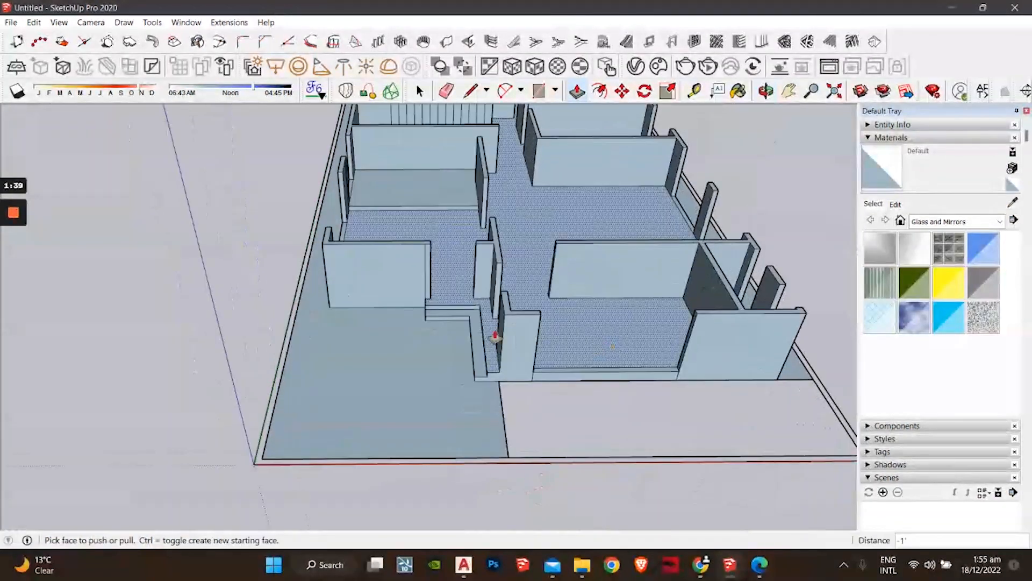
scroll(417, 306, "up", 6)
middle_click_drag(410, 316, 566, 306)
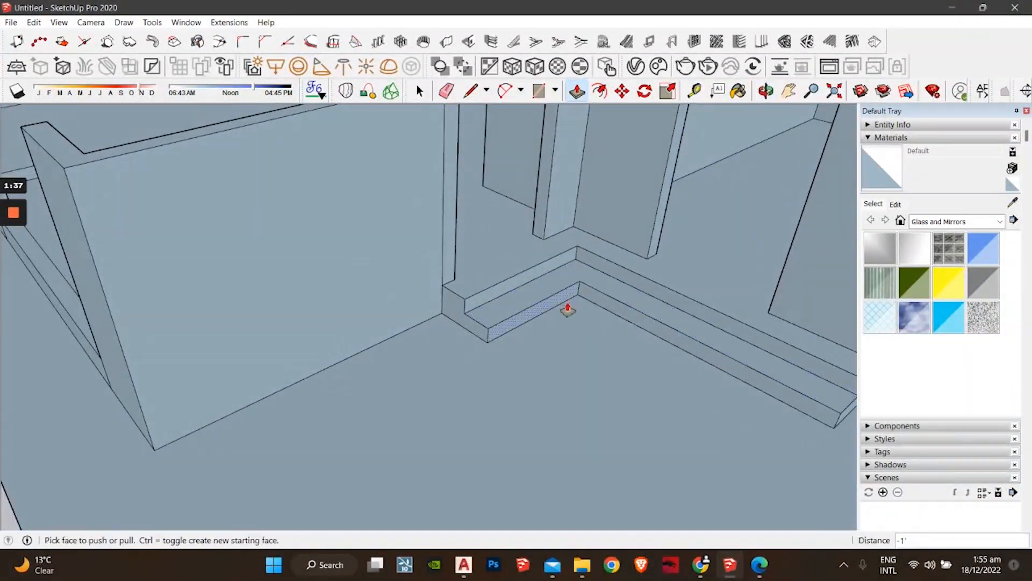
left_click(695, 94)
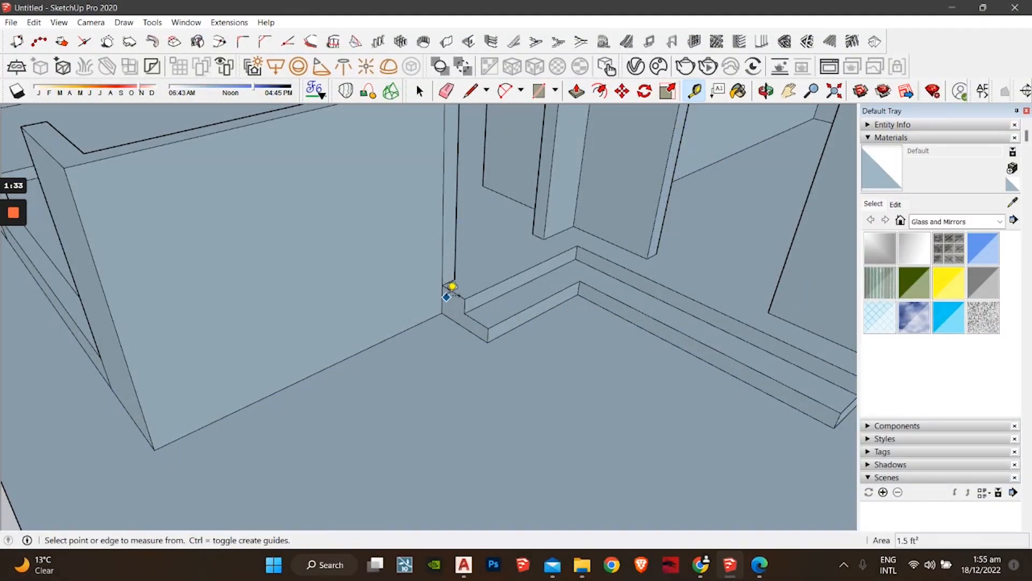
left_click(443, 285)
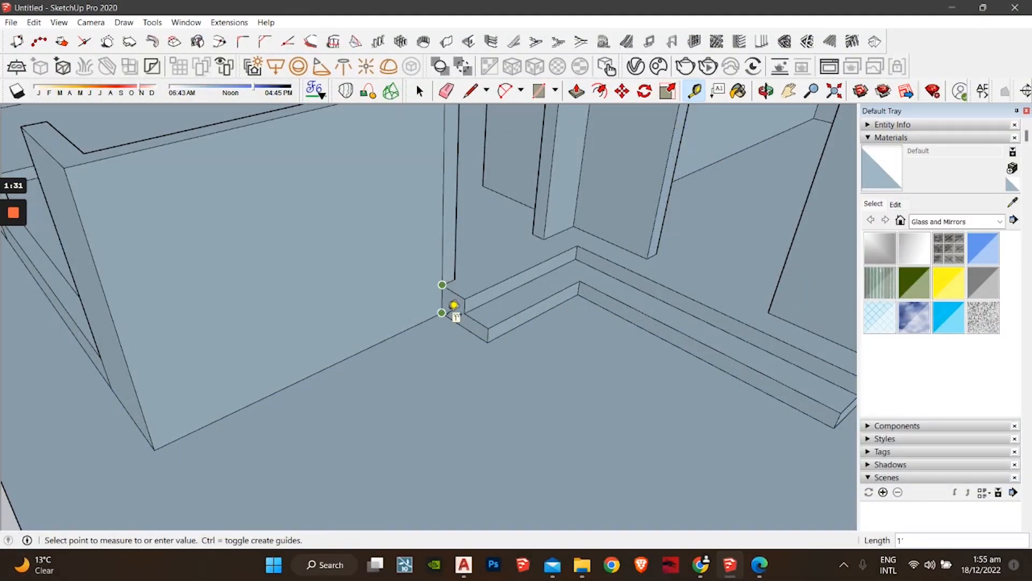
middle_click_drag(578, 294, 317, 406, "shift")
scroll(609, 338, "down", 2)
middle_click_drag(608, 338, 361, 387)
scroll(399, 377, "down", 2)
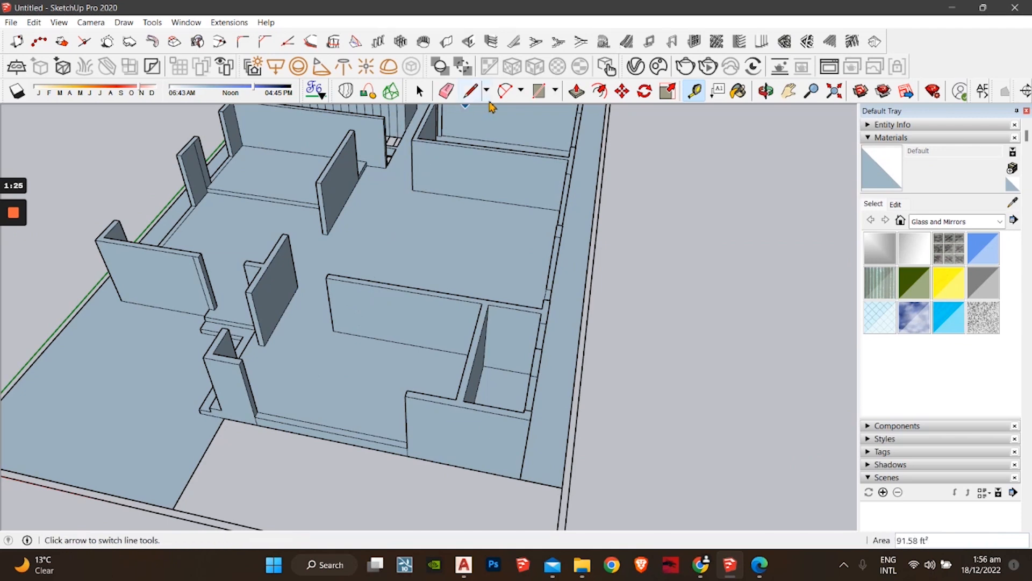
left_click(579, 92)
scroll(229, 361, "up", 2)
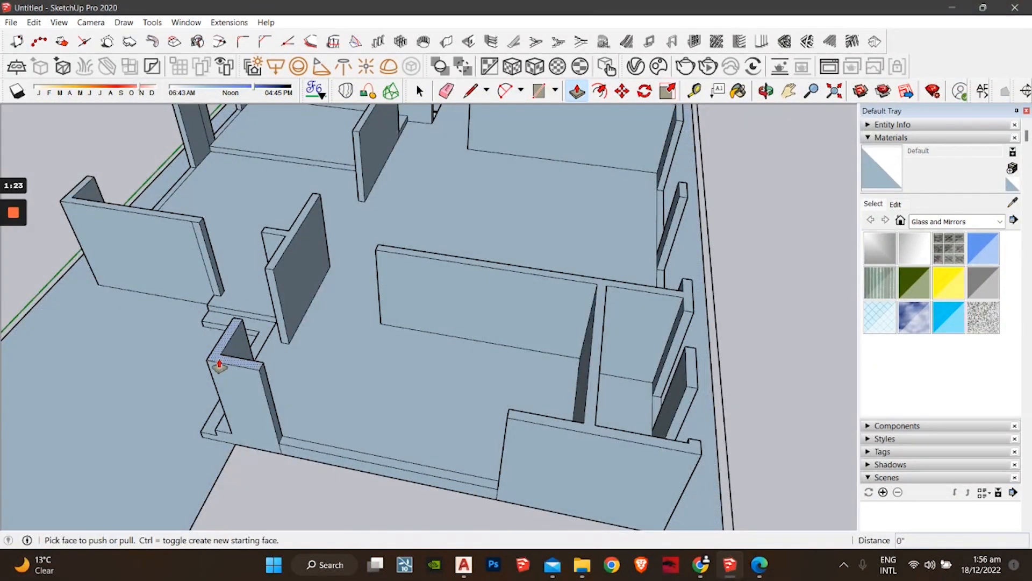
left_click_drag(220, 366, 219, 353)
type("1")
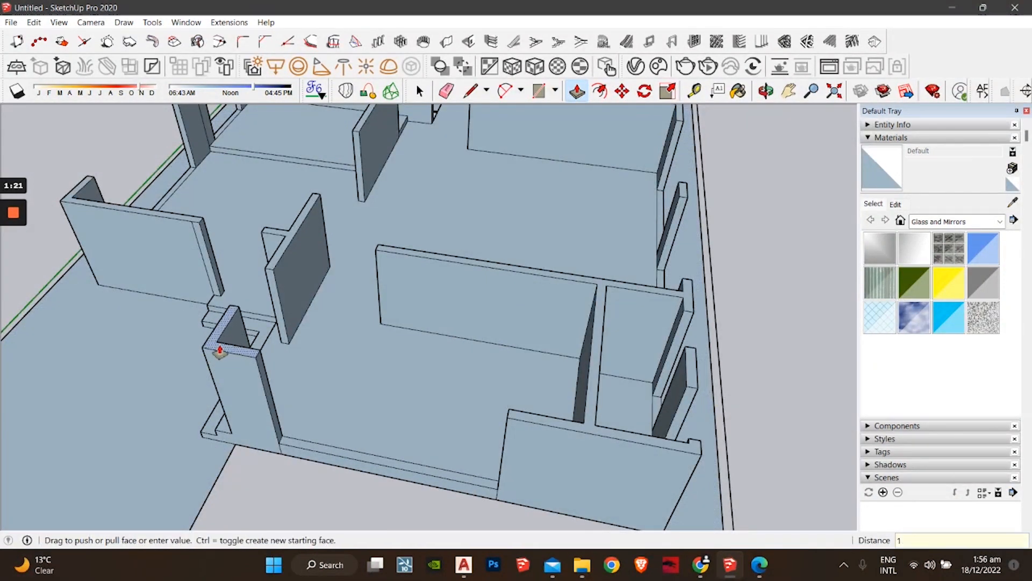
type("'")
key("Return")
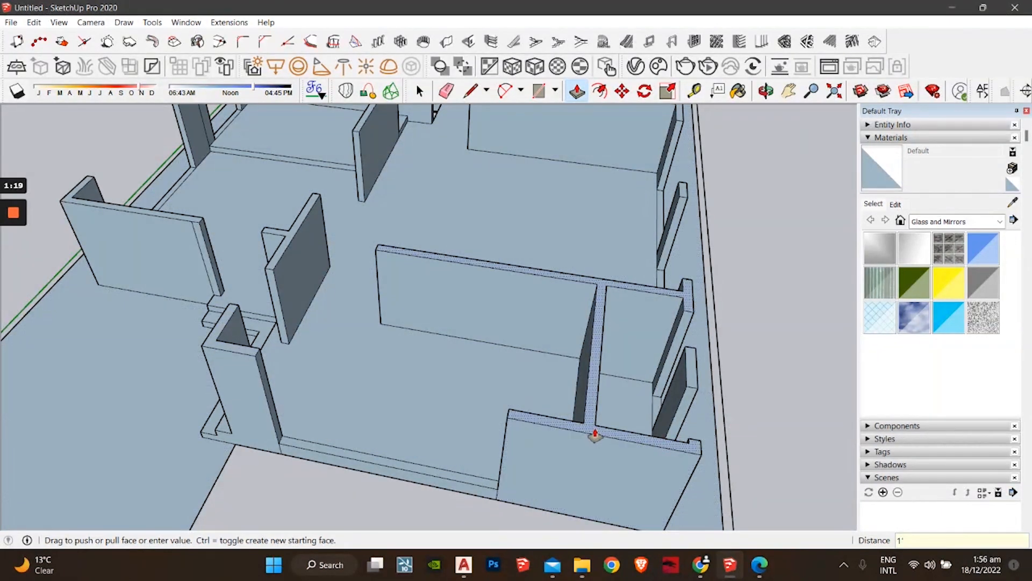
double_click(596, 433)
middle_click_drag(596, 434, 495, 414)
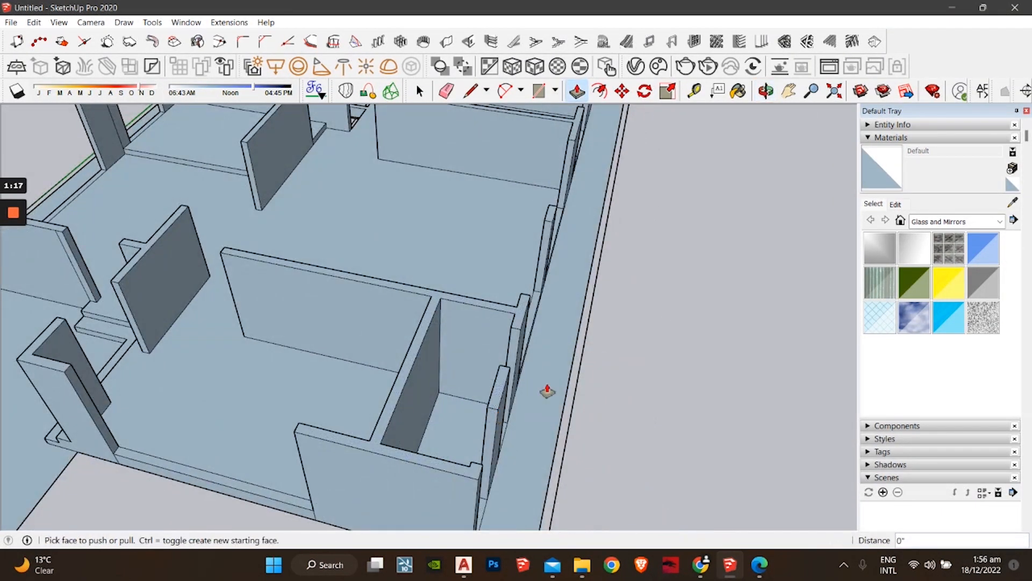
middle_click_drag(546, 392, 356, 380)
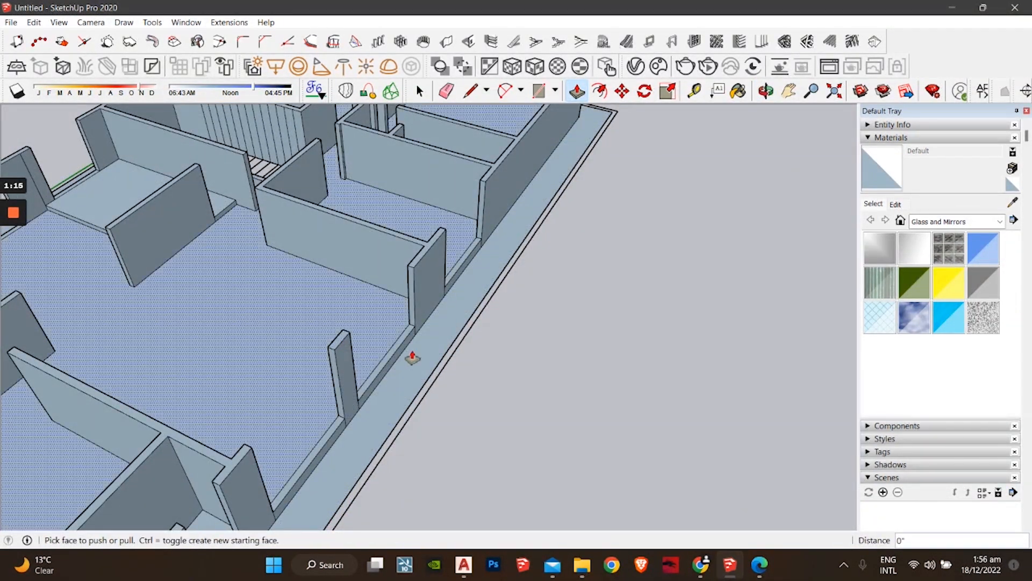
middle_click_drag(413, 357, 405, 426)
middle_click_drag(592, 392, 417, 370)
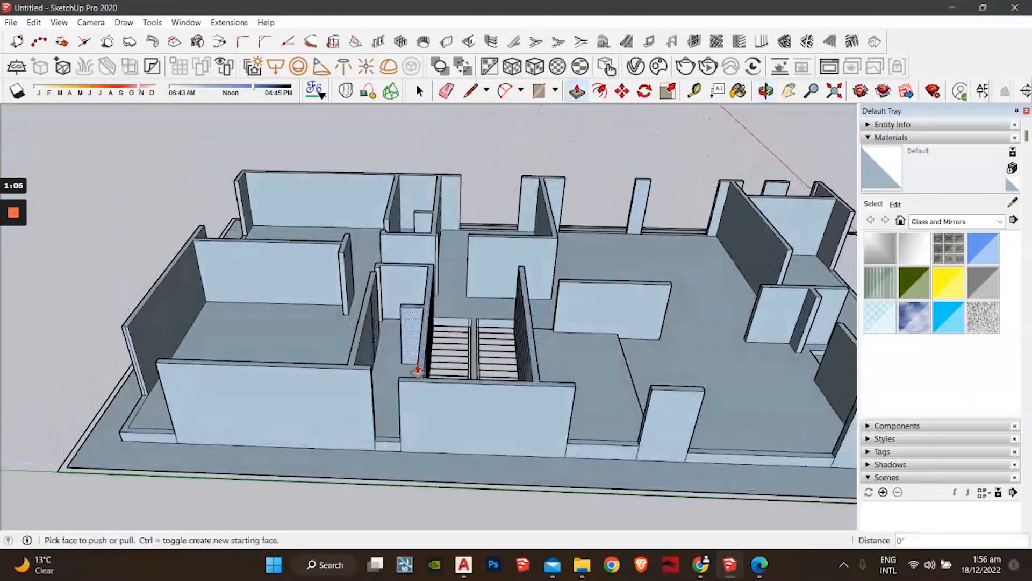
middle_click_drag(563, 398, 479, 300)
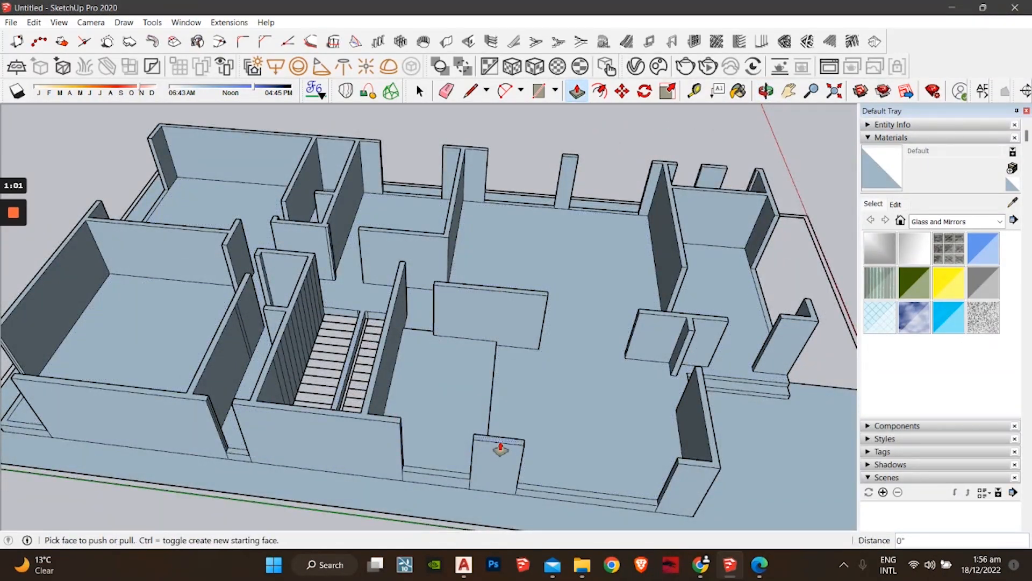
middle_click_drag(596, 461, 486, 371)
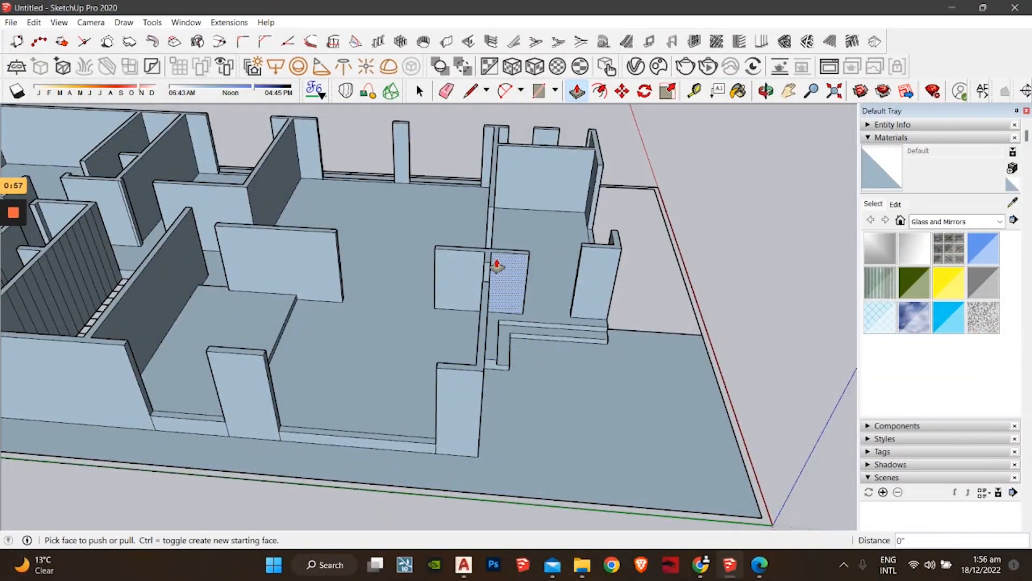
middle_click_drag(492, 262, 582, 391)
middle_click_drag(472, 372, 354, 373)
middle_click_drag(548, 387, 392, 412, "shift")
scroll(393, 414, "up", 3)
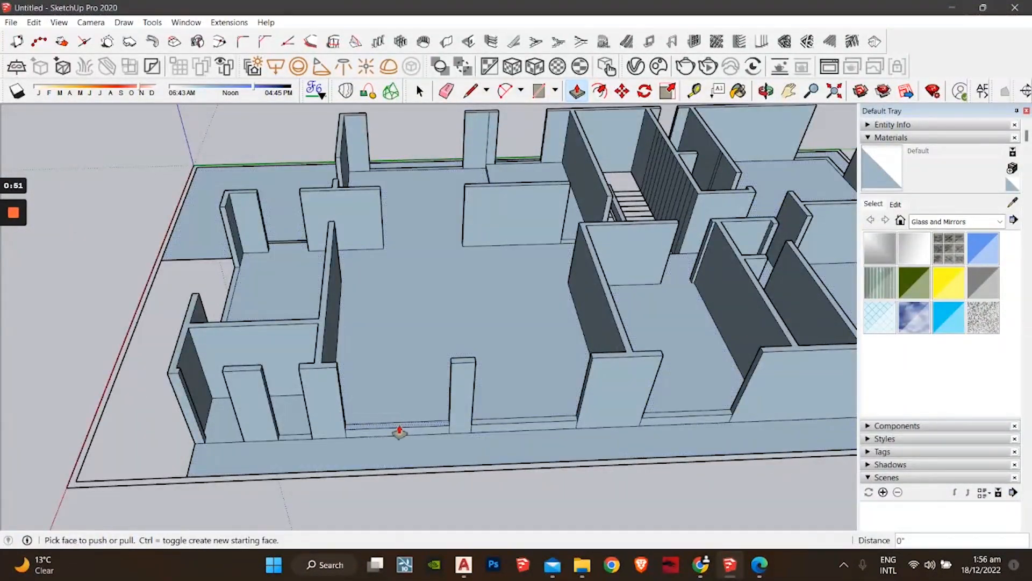
Step: Raise one opening's threshold strip to 4' and the next to 3'
left_click(399, 429)
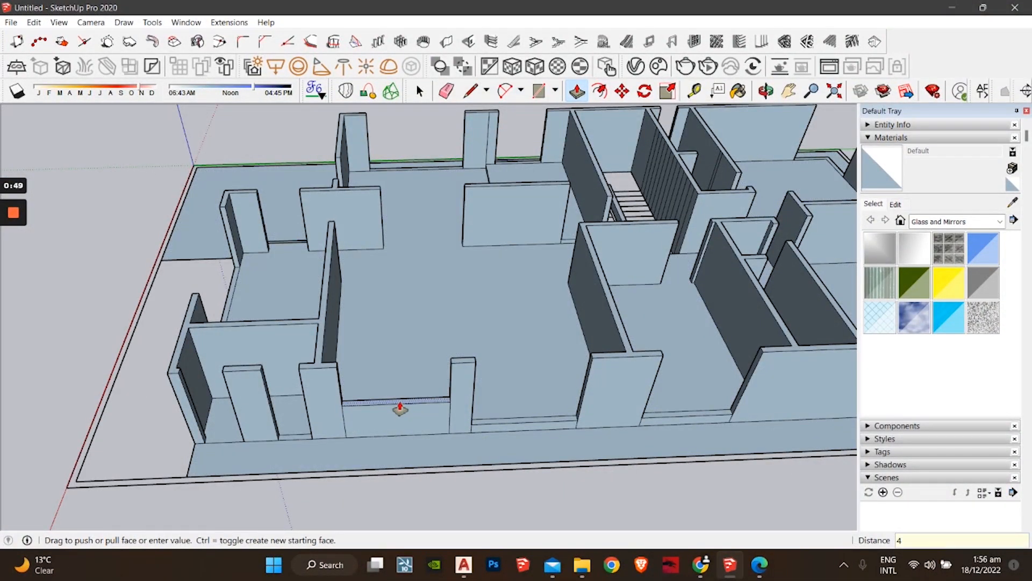
type("4'")
key("Return")
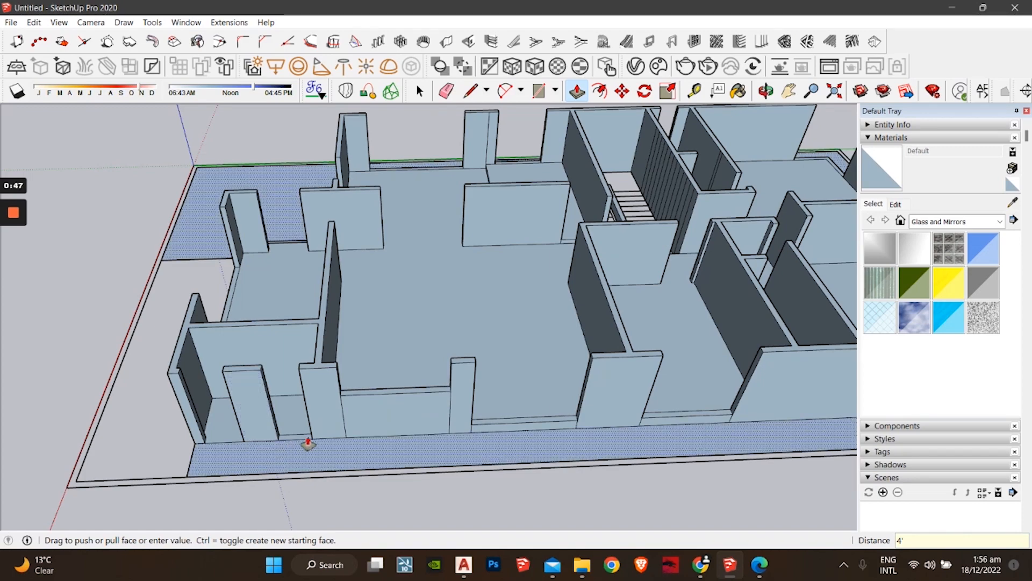
middle_click_drag(306, 440, 488, 387)
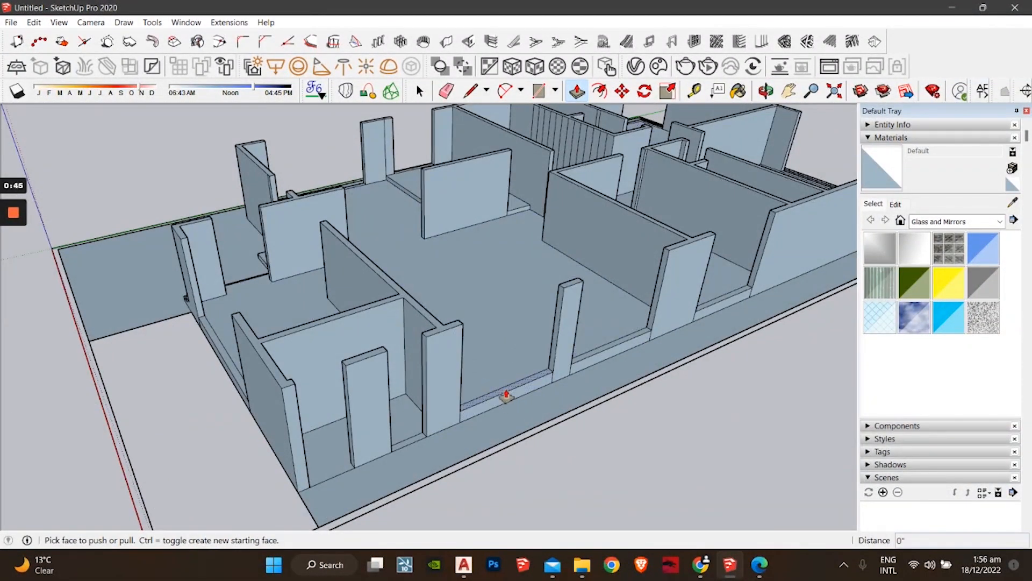
left_click(505, 396)
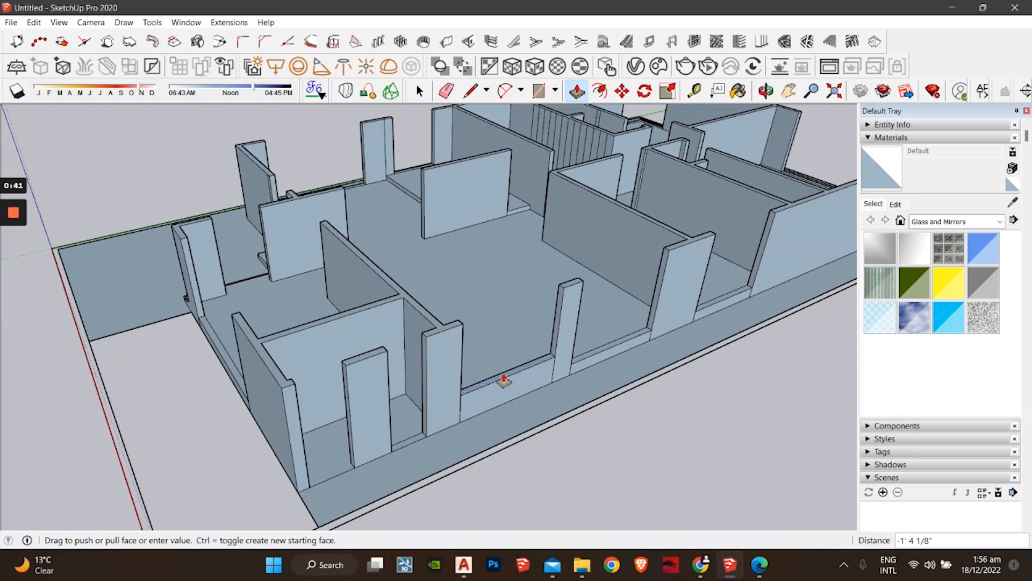
type("3'")
key("Return")
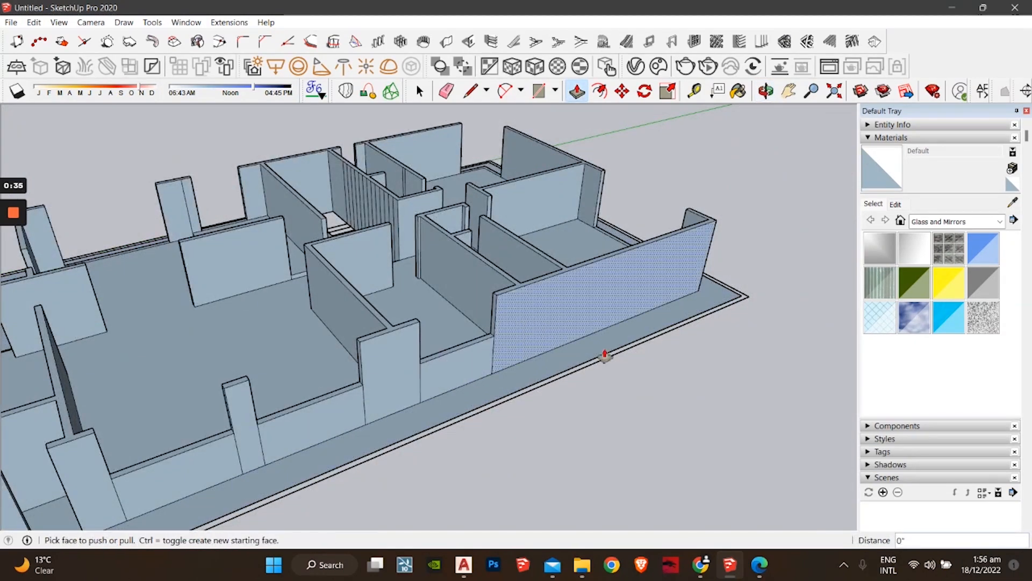
Step: Raise the short-end threshold strip and the corner strip to the same sill height
middle_click_drag(602, 353, 328, 433)
middle_click_drag(387, 412, 328, 278, "shift")
left_click(371, 393)
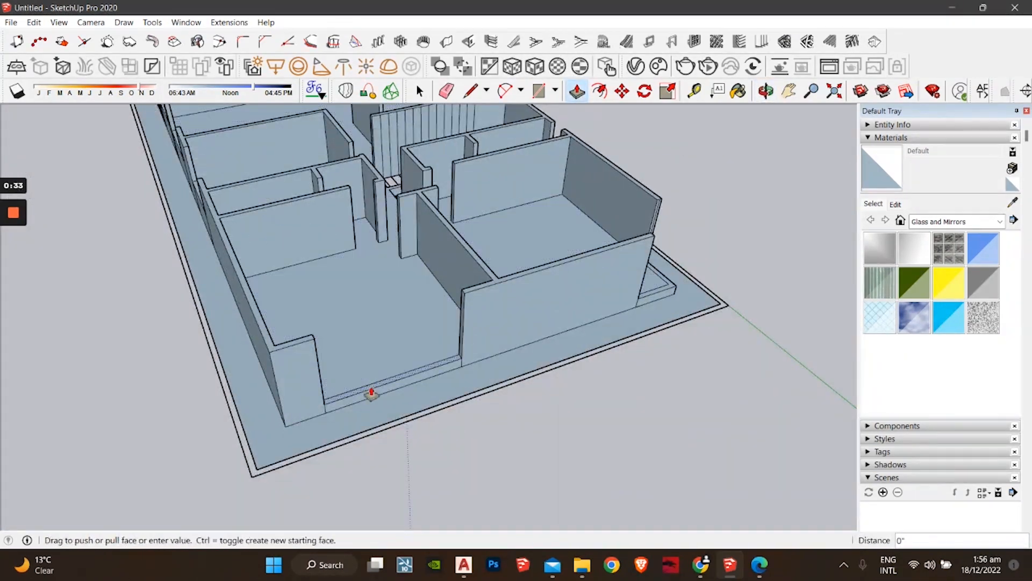
left_click(371, 393)
middle_click_drag(557, 325, 399, 403)
double_click(467, 422)
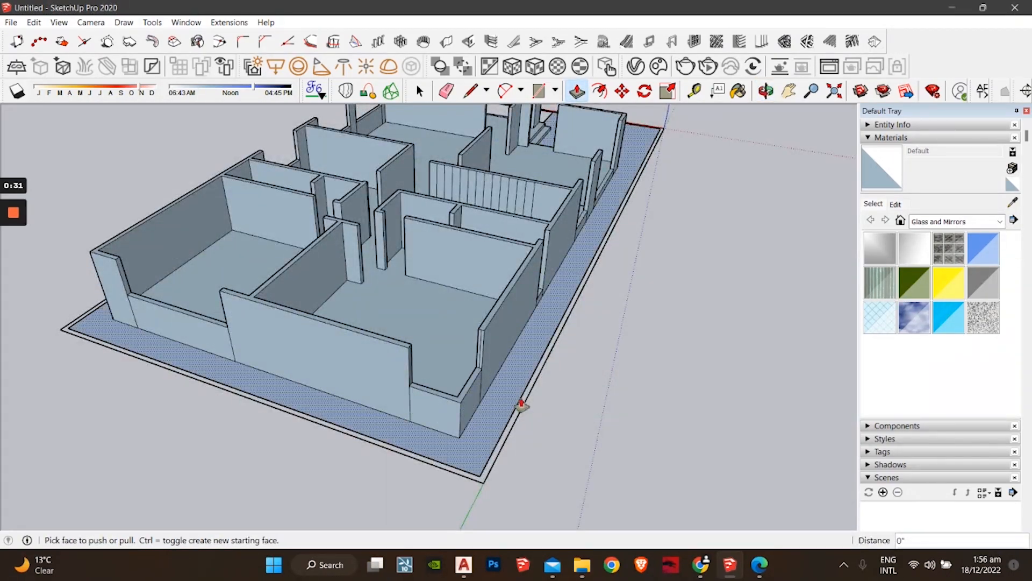
Step: Raise the remaining low strips by the stairs, short wall and corner wall to that height
middle_click_drag(520, 404, 392, 375)
scroll(392, 376, "up", 6)
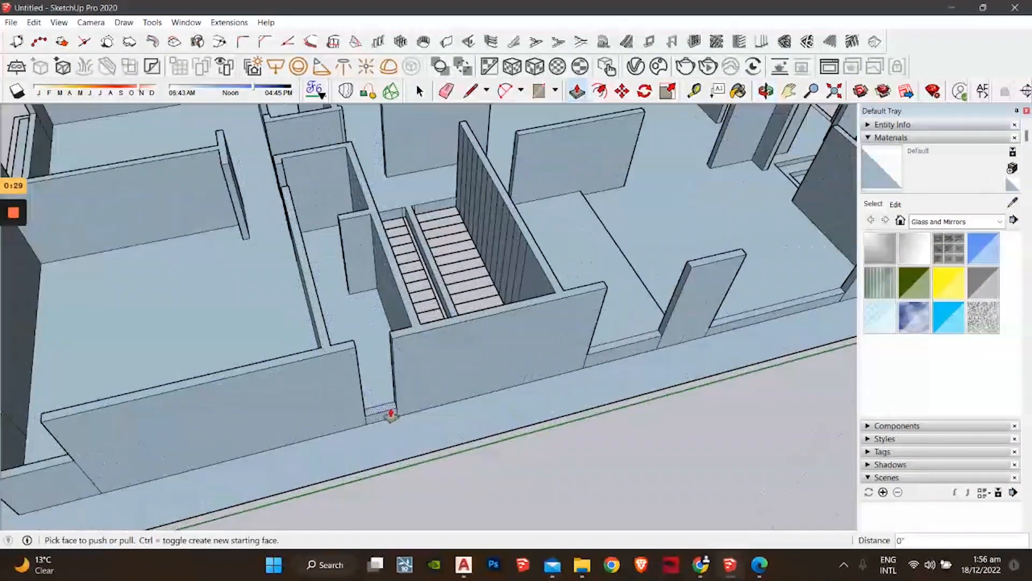
double_click(390, 414)
middle_click_drag(390, 417, 380, 398)
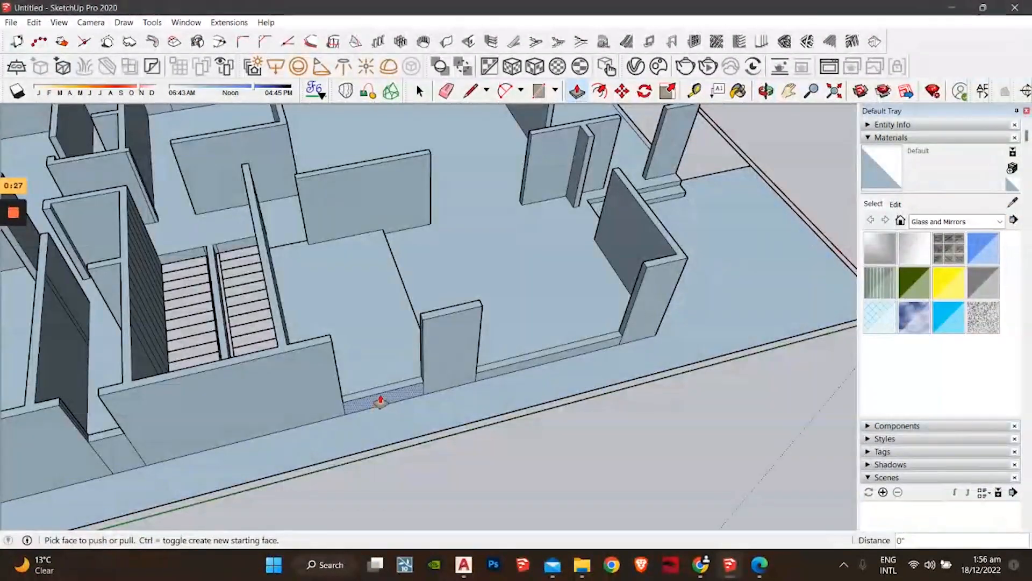
double_click(518, 364)
middle_click_drag(661, 343, 555, 354)
double_click(541, 338)
Step: Orbit along the house's right side and over the rooms to review the sill walls
middle_click_drag(619, 355, 264, 426)
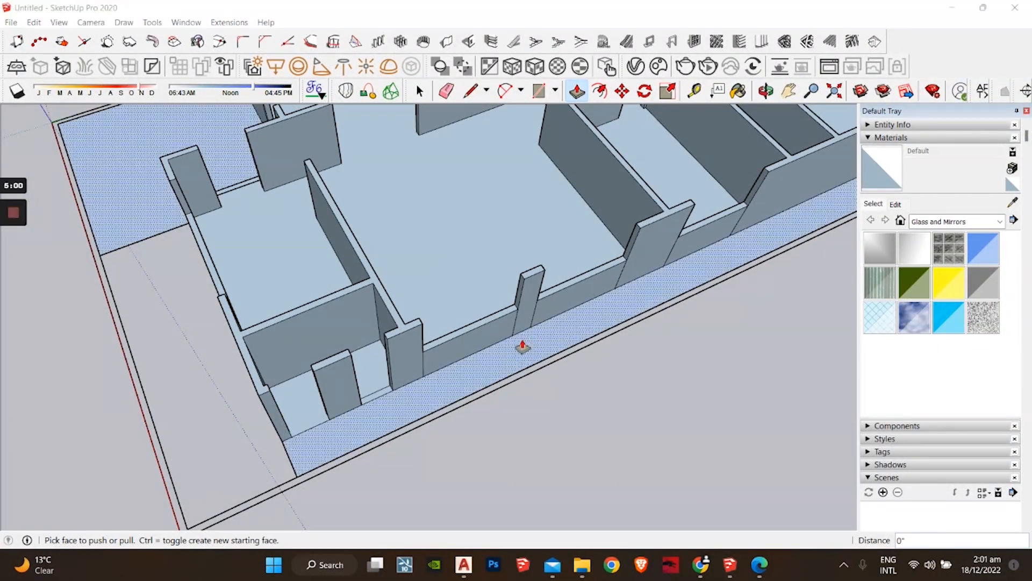
middle_click_drag(523, 341, 434, 301)
mouse_move(645, 323)
middle_mouse_down()
mouse_move(405, 397)
mouse_move(647, 309)
mouse_move(539, 360)
mouse_move(269, 376)
mouse_move(475, 385)
mouse_move(322, 371)
middle_mouse_up()
mouse_move(481, 346)
middle_mouse_down()
mouse_move(595, 385)
mouse_move(702, 339)
mouse_move(509, 394)
mouse_move(398, 391)
mouse_move(410, 397)
middle_mouse_up()
Step: Pull the top face of the narrow wall gap beside the staircase up 3'
scroll(411, 397, "up", 3)
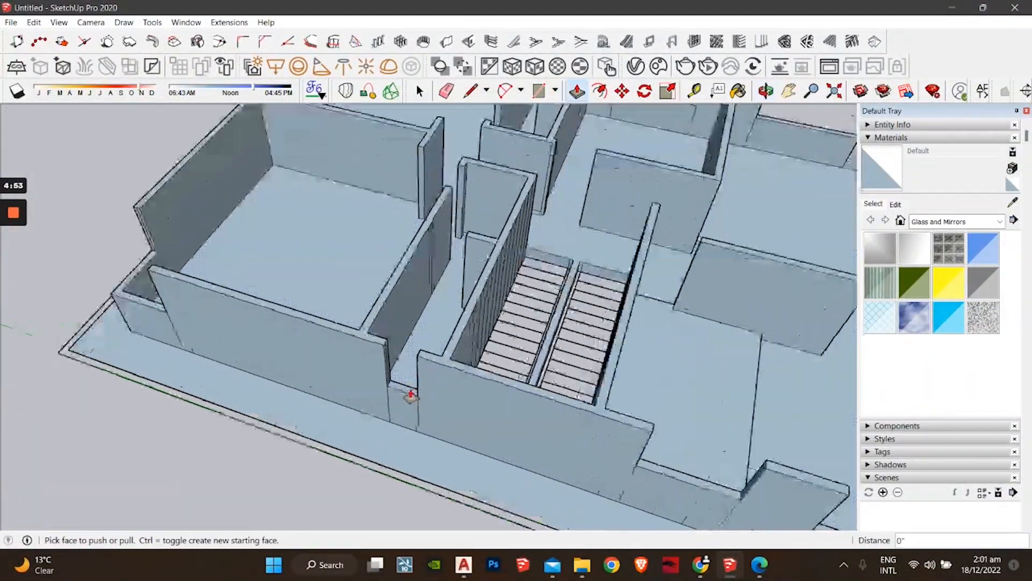
scroll(403, 398, "up", 2)
left_click(402, 398)
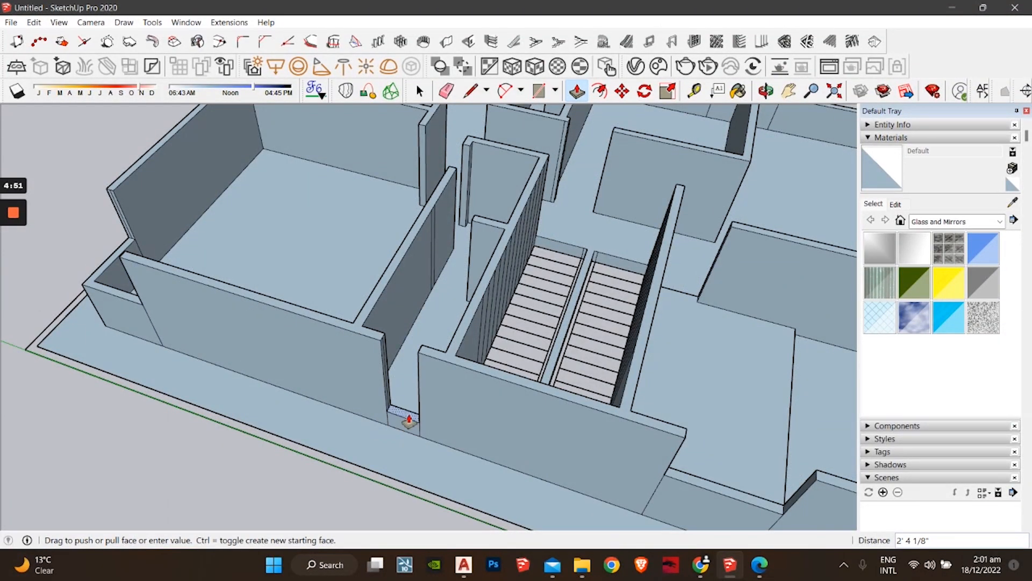
middle_click_drag(456, 424, 774, 489)
middle_click_drag(524, 344, 478, 395)
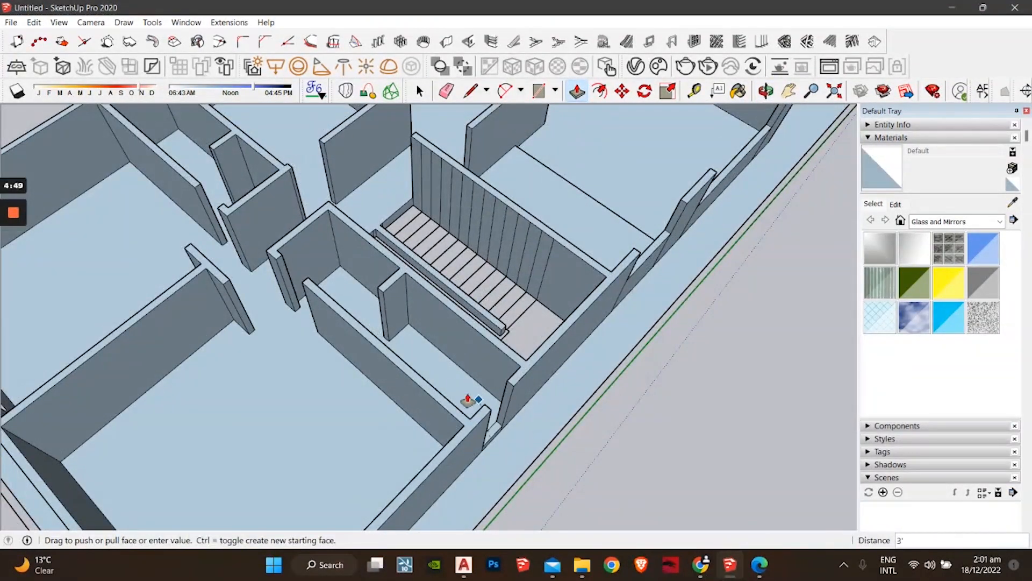
left_click(467, 399)
middle_click_drag(367, 388, 572, 546)
middle_click_drag(288, 323, 347, 352)
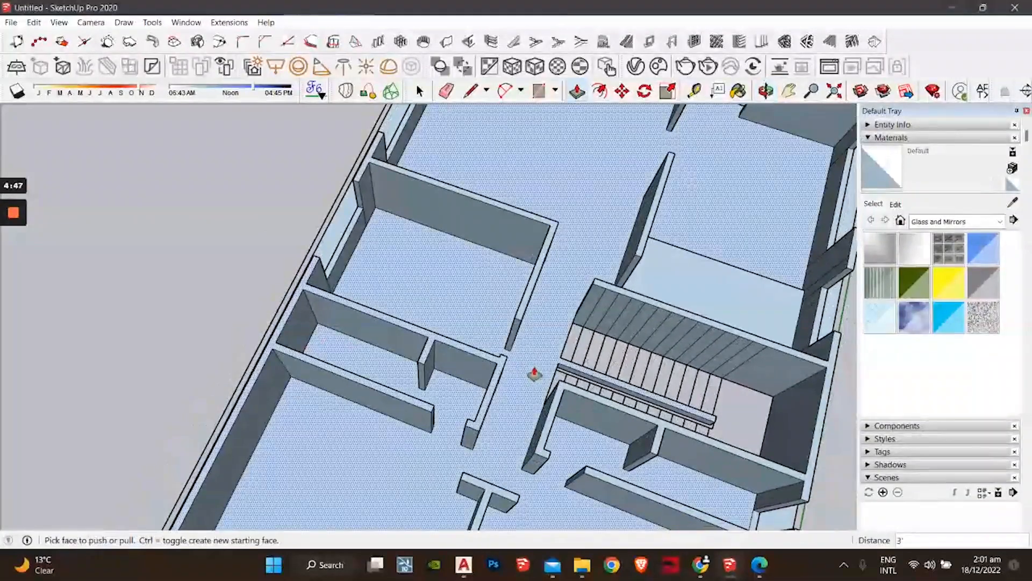
middle_click_drag(806, 366, 462, 379, "shift")
key("space")
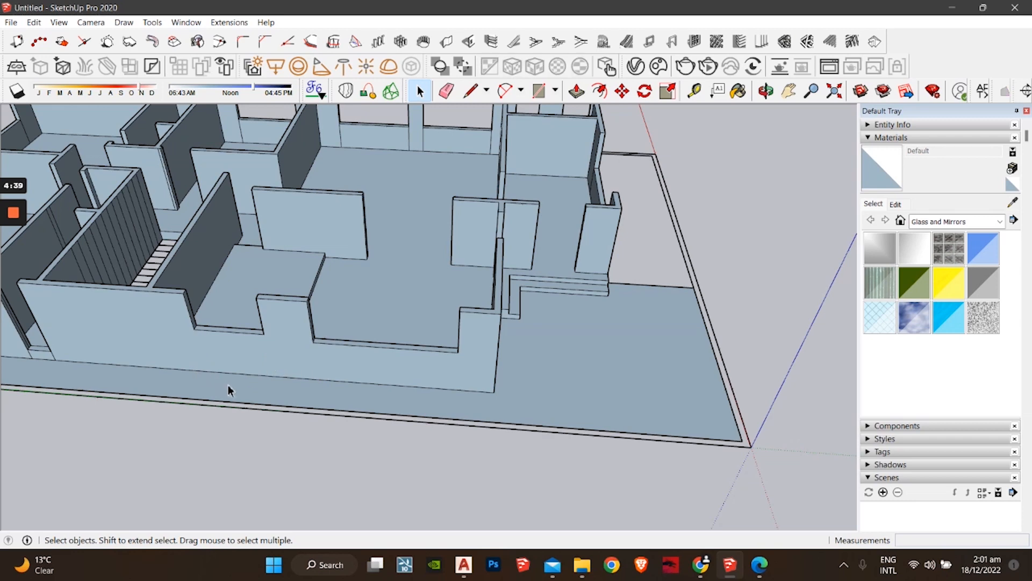
Step: Draw a line from the wall corner down to the slab edge, splitting off a new face
middle_click_drag(229, 390, 290, 395)
middle_click_drag(177, 372, 376, 419)
middle_click_drag(639, 279, 529, 304)
scroll(528, 304, "down", 3)
middle_click_drag(683, 274, 434, 378)
scroll(406, 355, "up", 1)
key("l")
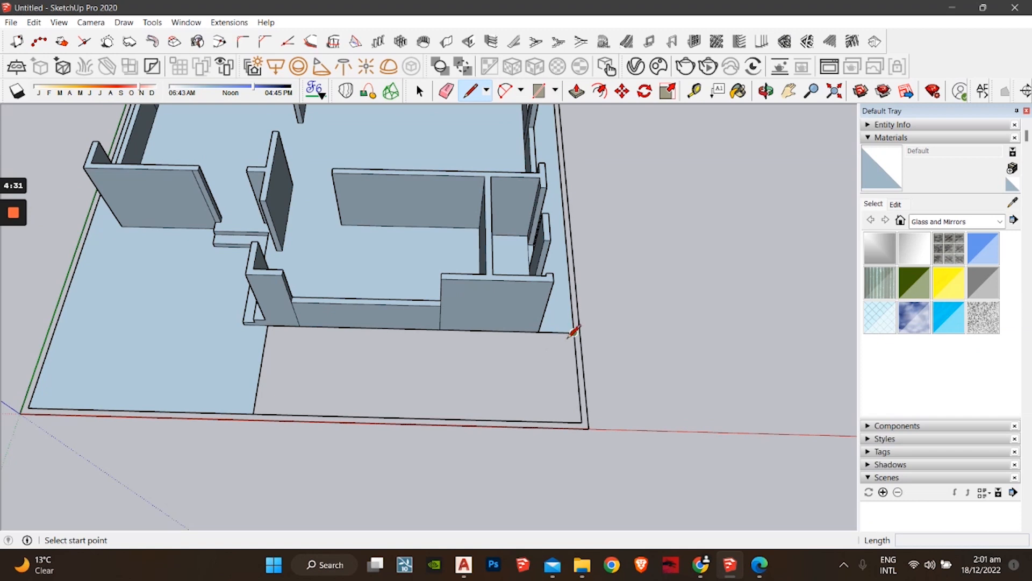
left_click(573, 332)
left_click(582, 422)
key("space")
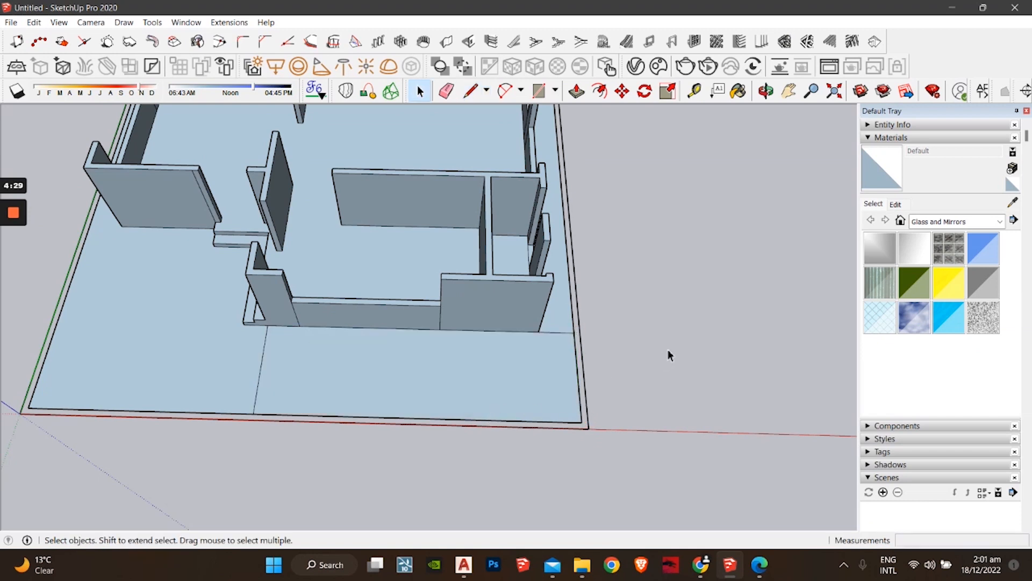
Step: Orbit around the model to check the new face and the front walls
middle_click_drag(668, 353, 550, 310)
middle_click_drag(650, 279, 461, 403)
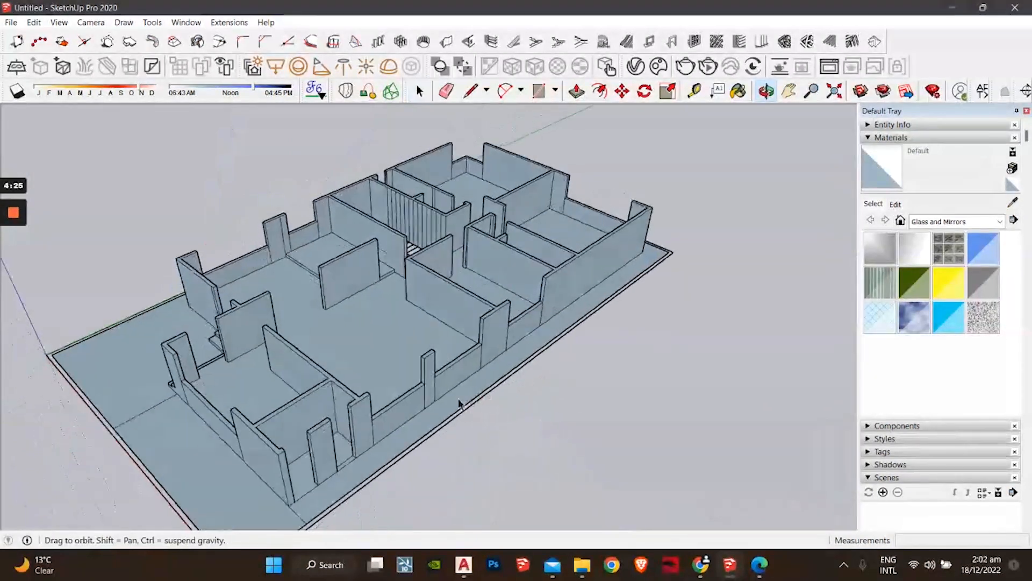
scroll(441, 398, "up", 5)
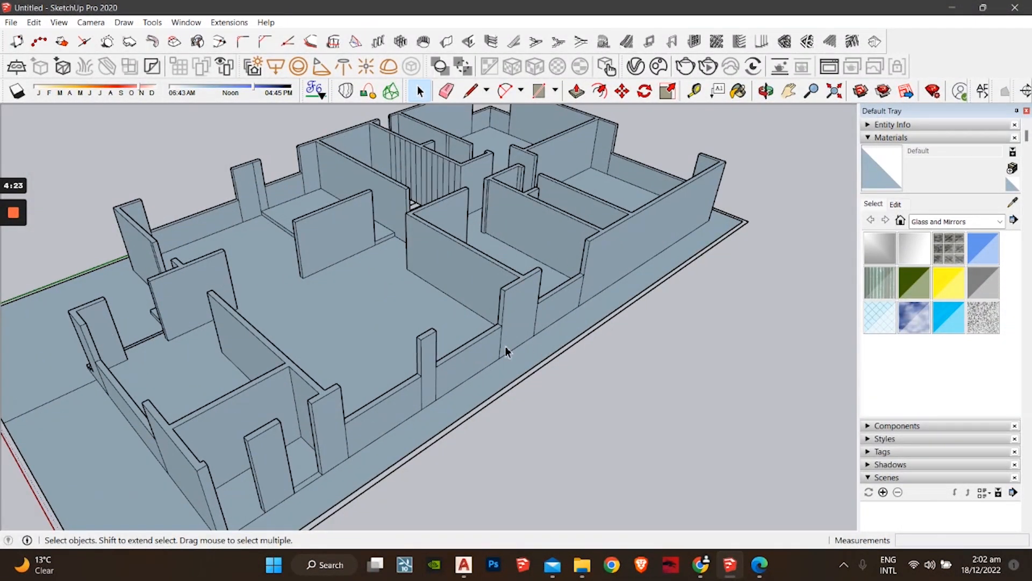
middle_click_drag(406, 335, 285, 429)
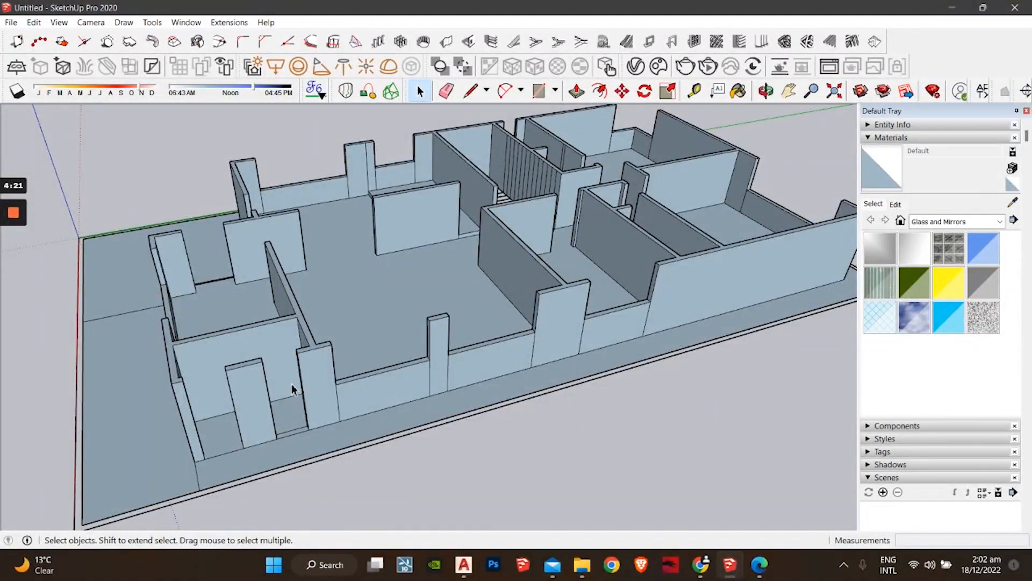
middle_click_drag(293, 385, 328, 436)
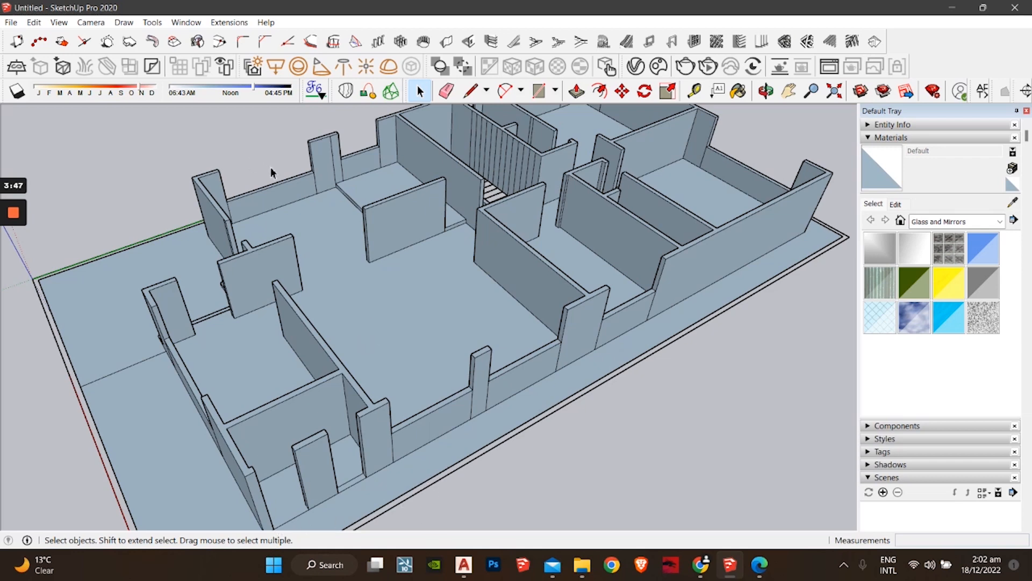
Step: Activate the Push/Pull tool from the toolbar
left_click(577, 91)
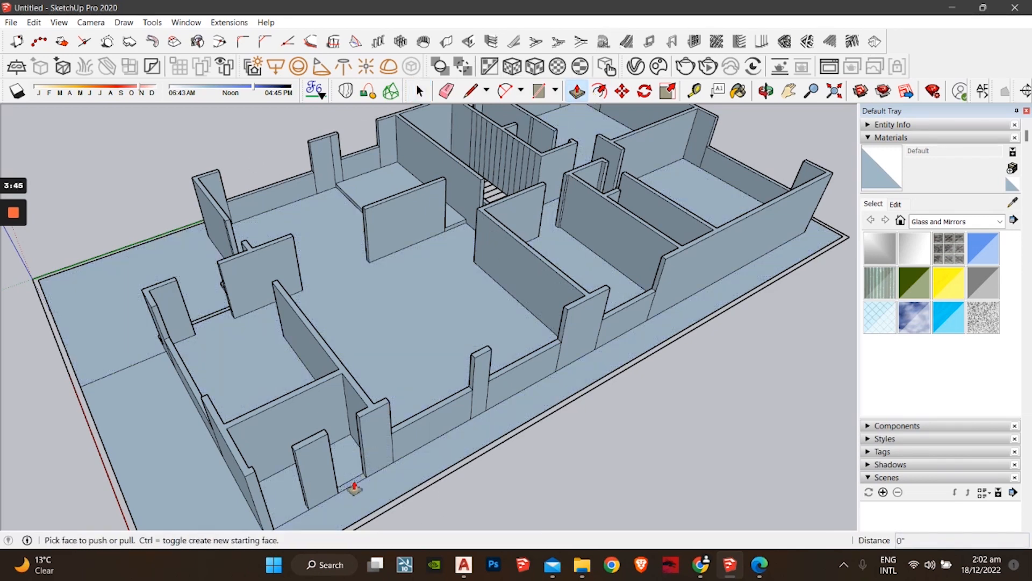
Step: Pull the face inside the wall opening up 6', leaving a window-style gap above
left_click_drag(354, 488, 354, 460)
type("6'")
key("Return")
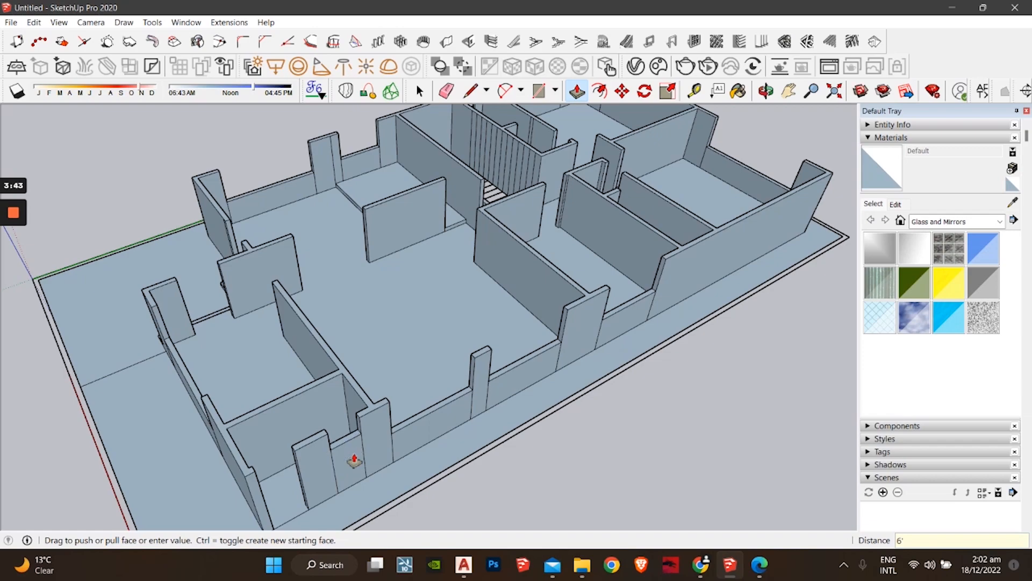
middle_click_drag(673, 295, 459, 417)
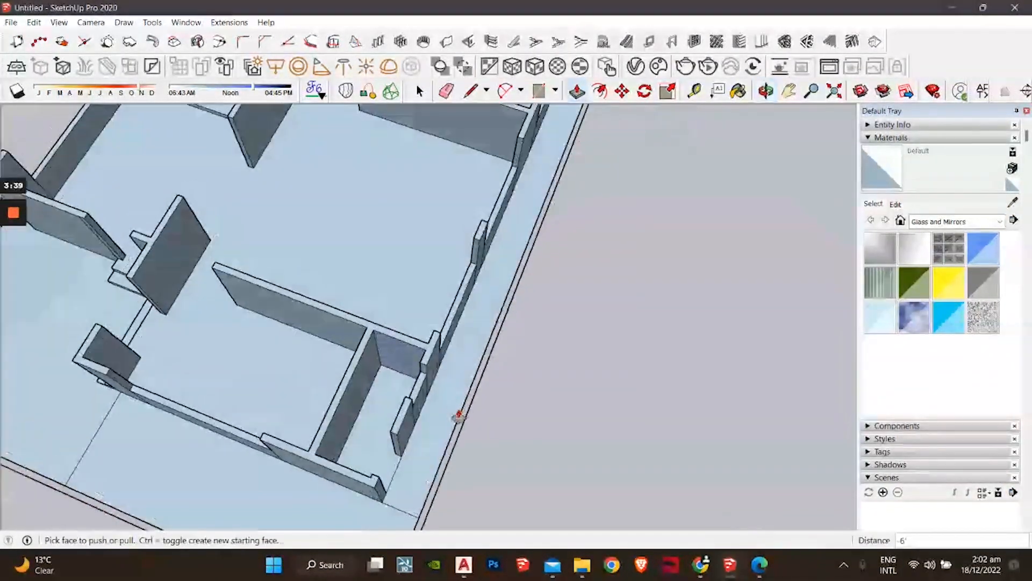
middle_click_drag(634, 121, 583, 440, "shift")
middle_click_drag(678, 321, 484, 396)
scroll(484, 396, "up", 2)
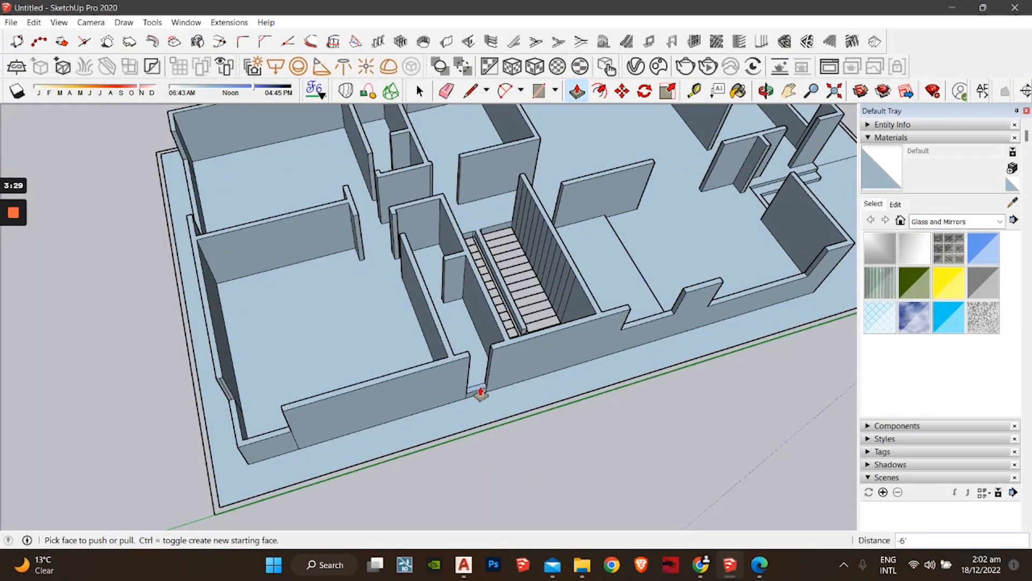
middle_click_drag(479, 392, 511, 350)
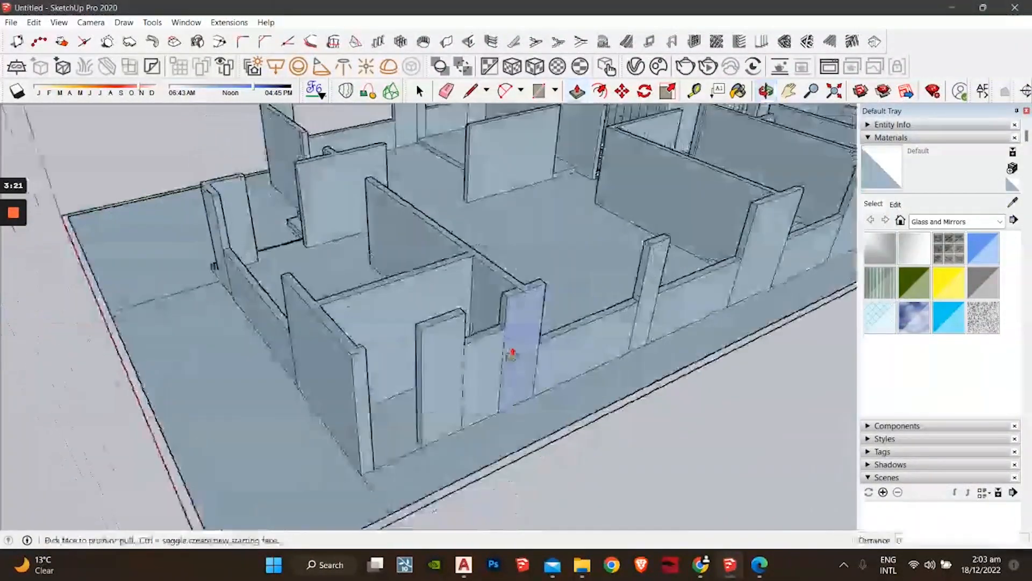
key("space")
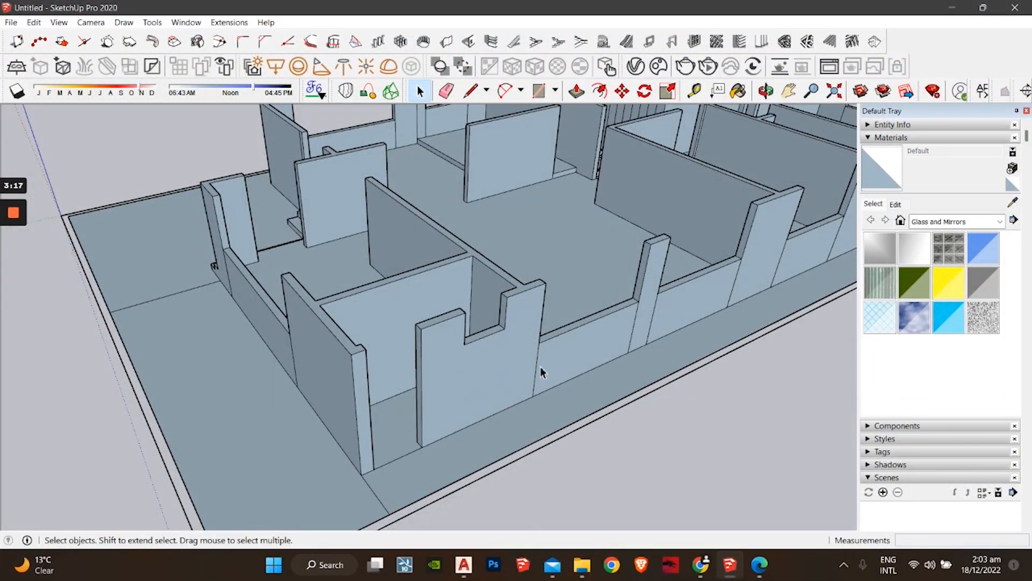
left_click(637, 337)
key("Delete")
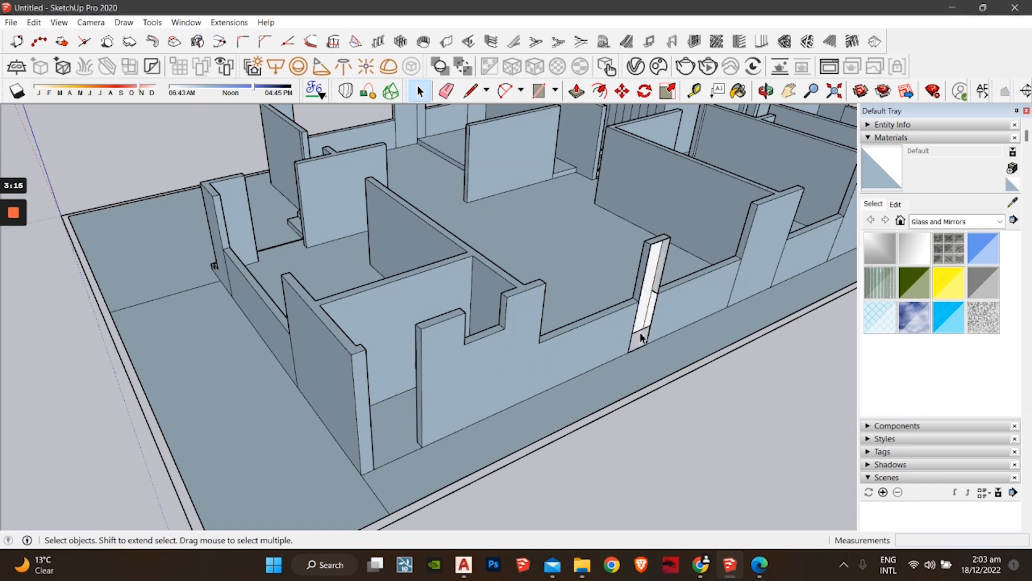
key("ctrl+z")
left_click(632, 344)
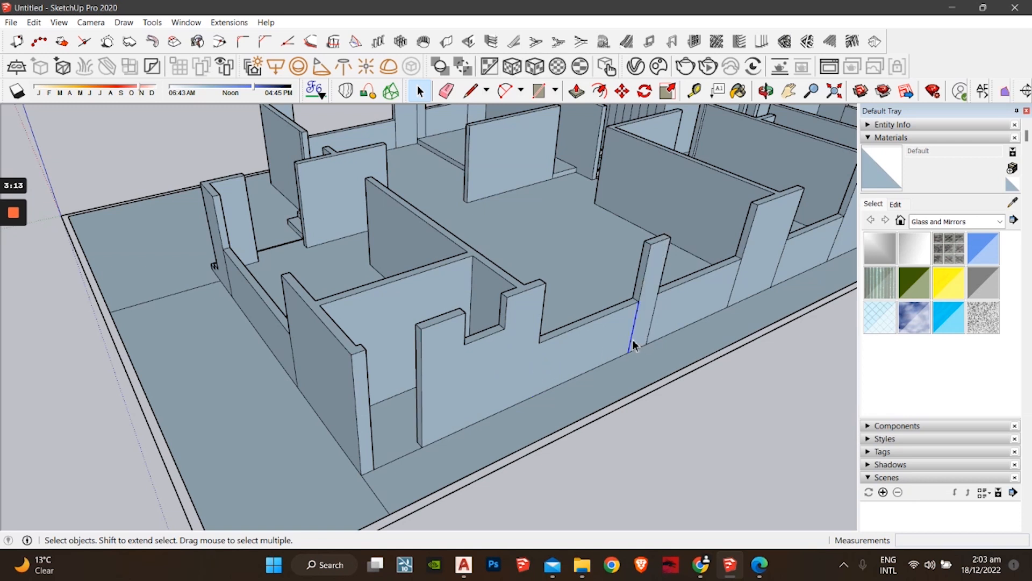
middle_click_drag(581, 329, 550, 415, "shift")
middle_click_drag(654, 369, 536, 462, "shift")
middle_click_drag(263, 364, 604, 265, "shift")
middle_click_drag(486, 327, 278, 441, "shift")
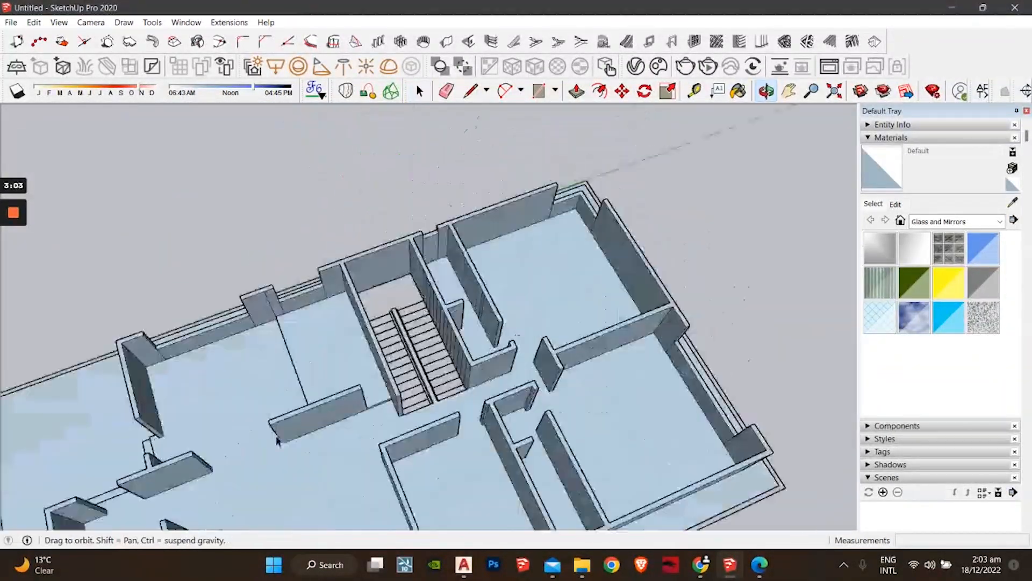
Step: Draw lines across the corners of the first flight's treads to rebuild their faces
scroll(436, 412, "up", 10)
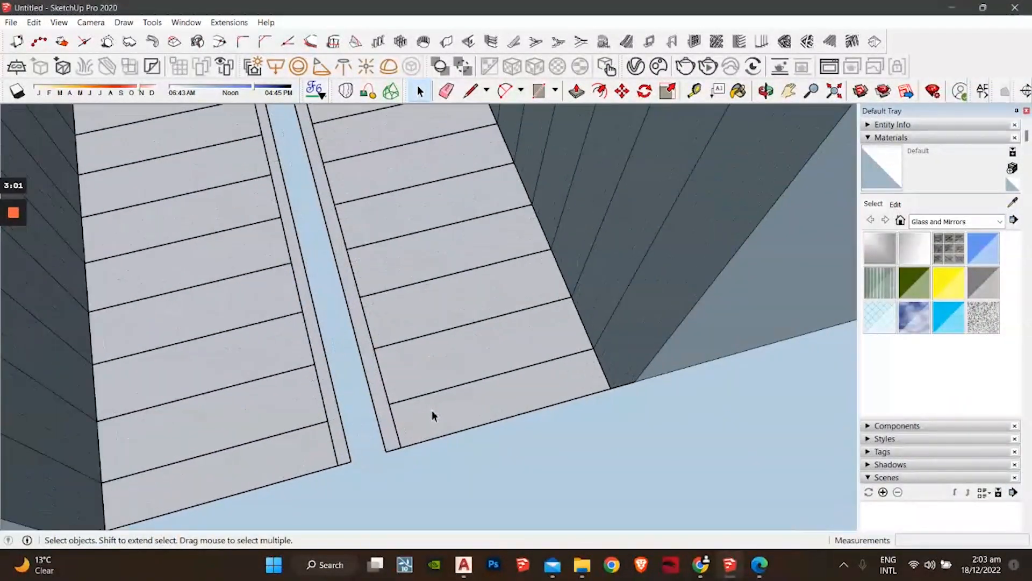
scroll(409, 418, "up", 2)
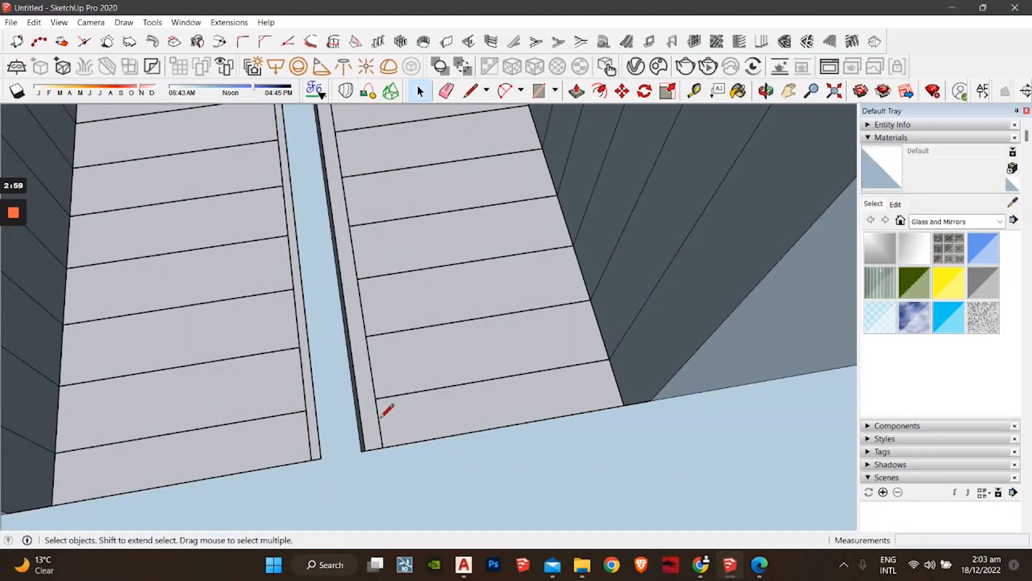
key("l")
left_click(376, 398)
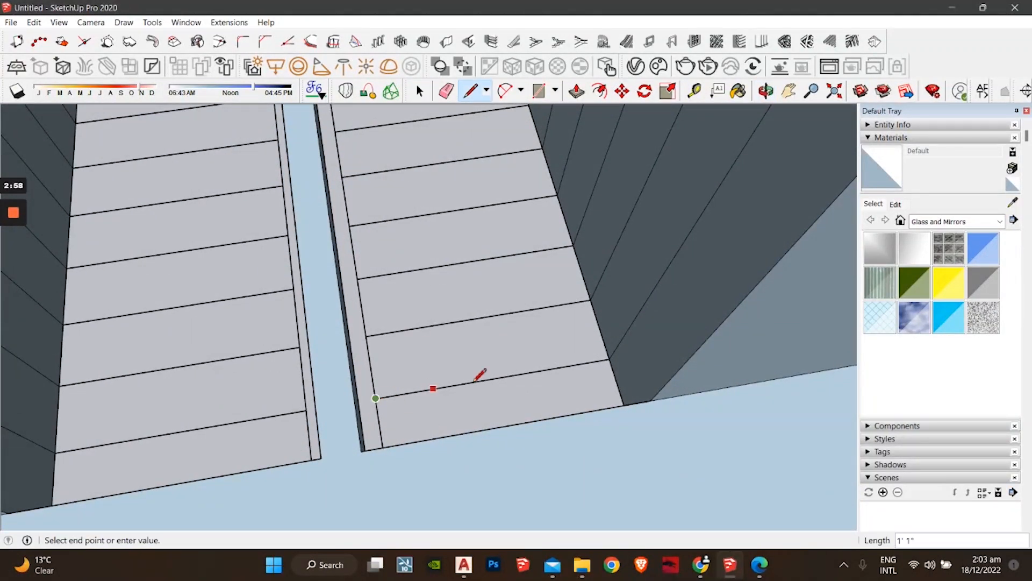
left_click(609, 359)
middle_click_drag(583, 358, 377, 370)
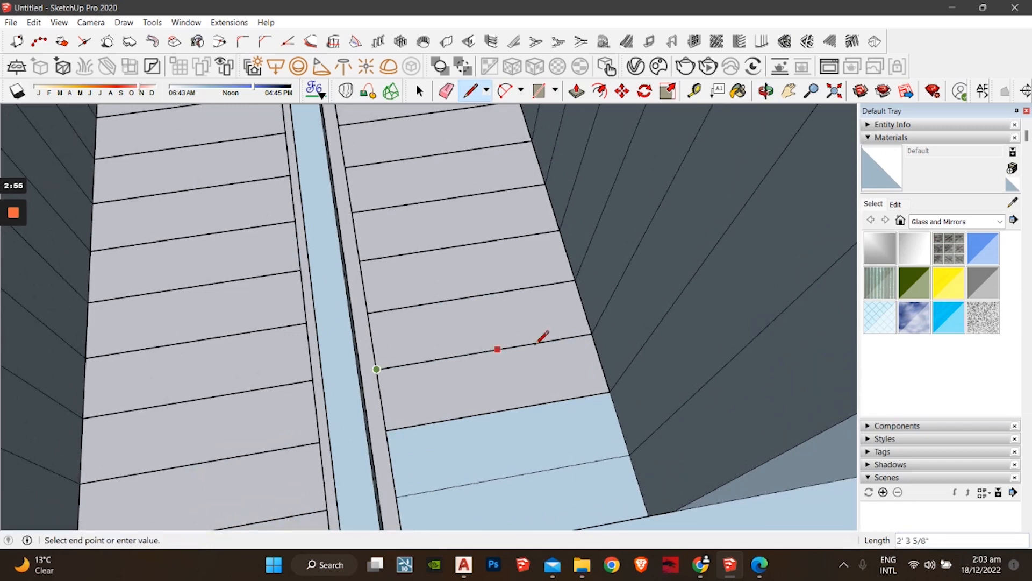
left_click(591, 333)
middle_click_drag(526, 329, 471, 463)
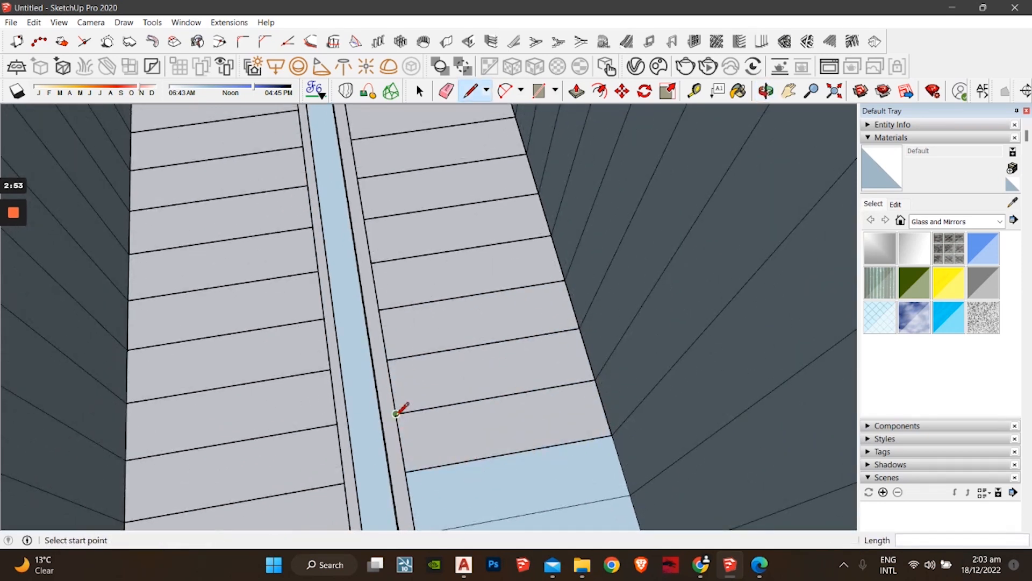
left_click(396, 414)
left_click(596, 376)
middle_click_drag(437, 334, 411, 405)
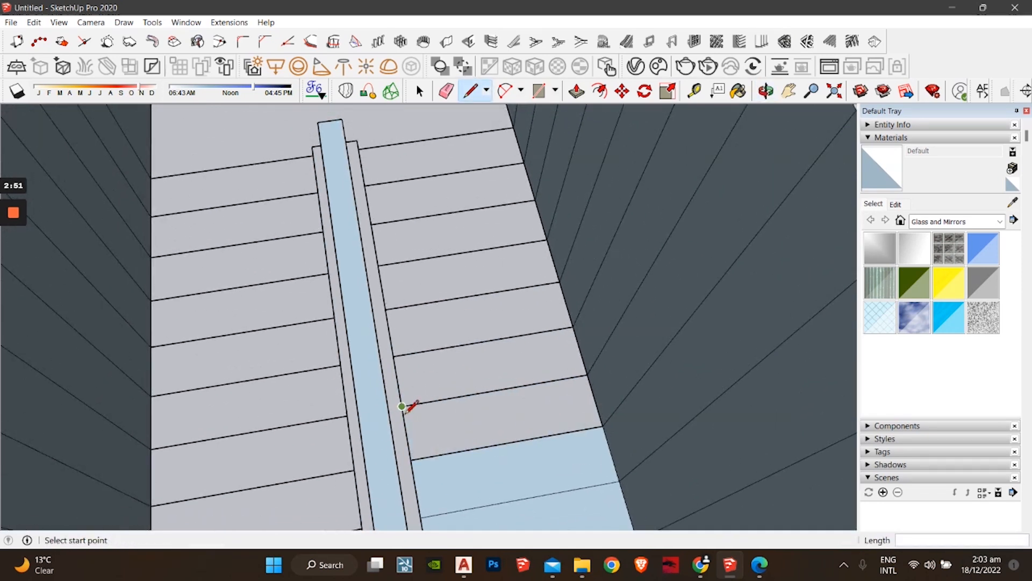
left_click(402, 406)
left_click(585, 364)
middle_click_drag(595, 362, 491, 394)
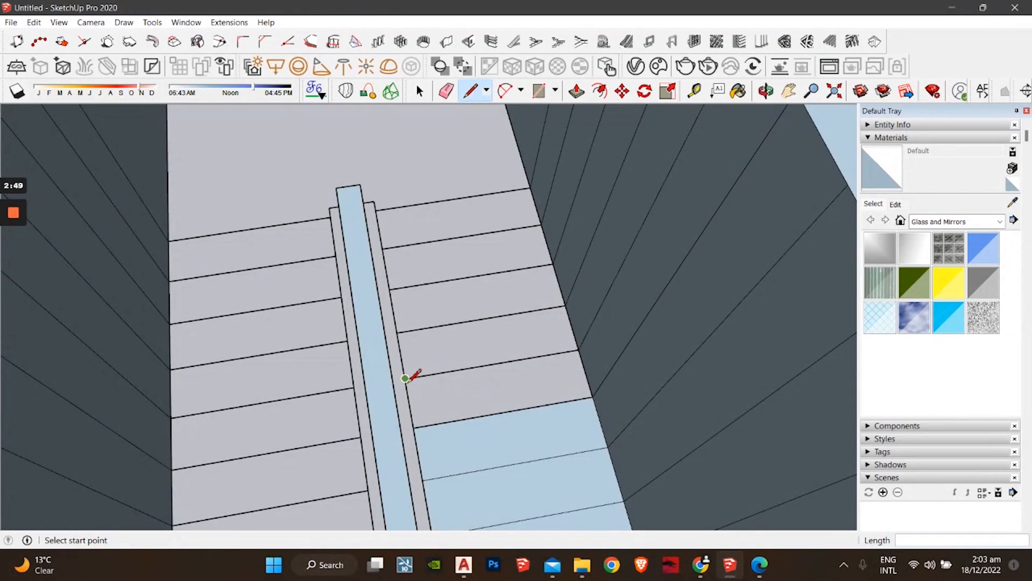
left_click(579, 349)
middle_click_drag(579, 350, 416, 359)
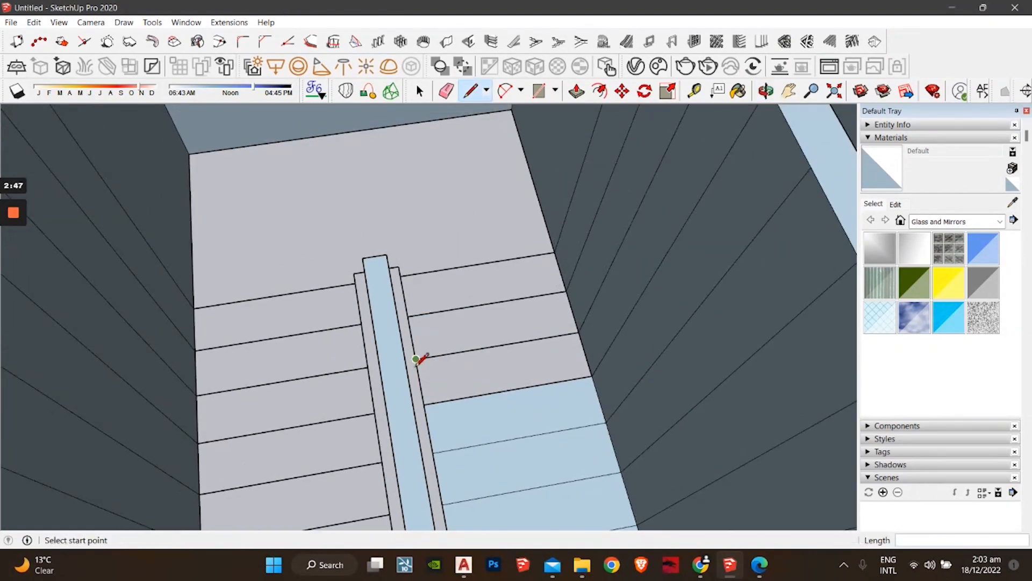
left_click(579, 332)
Step: Trace closing lines across the other flight's treads down to the bottom tread
mouse_move(427, 293)
middle_mouse_down()
mouse_move(598, 242)
mouse_move(489, 278)
mouse_move(362, 296)
middle_mouse_up()
left_click(354, 308)
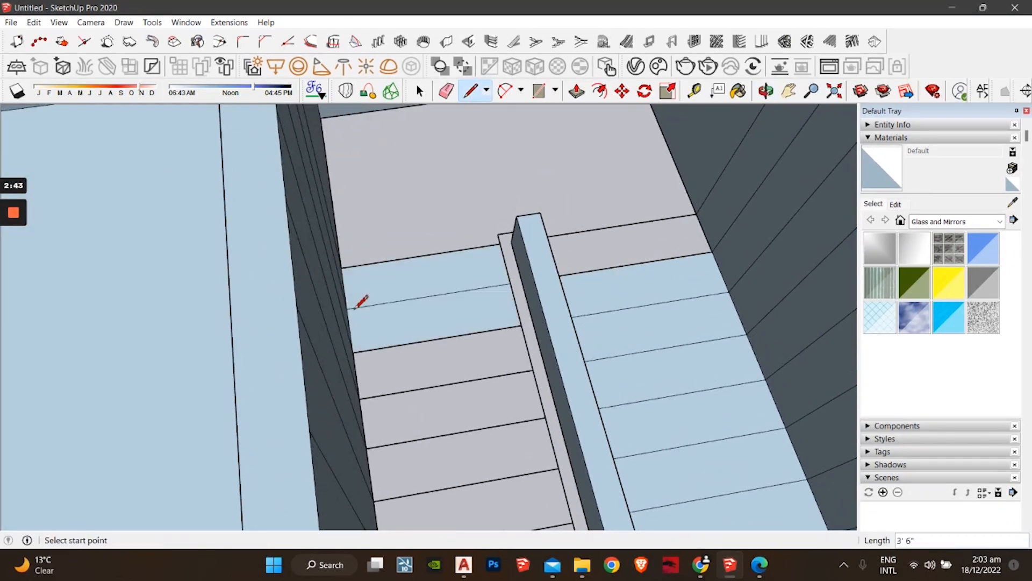
left_click(359, 398)
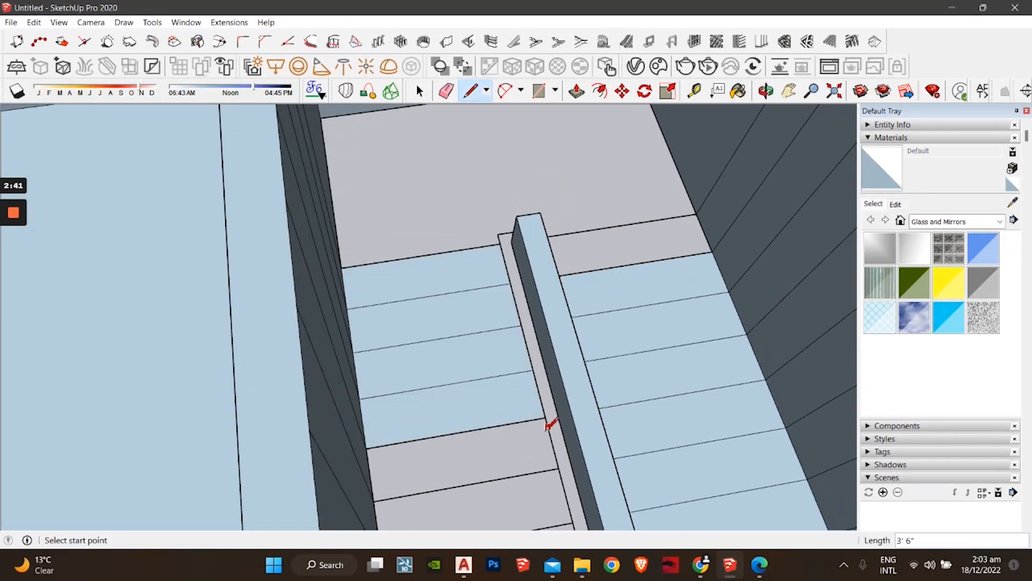
middle_click_drag(548, 424, 459, 324)
left_click(281, 370)
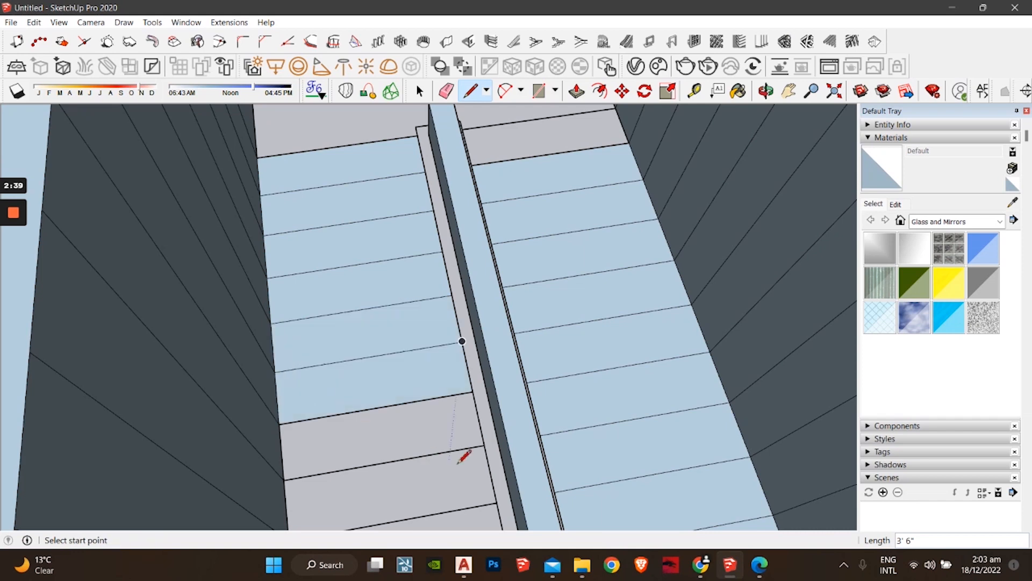
middle_click_drag(460, 454, 446, 347)
left_click(248, 412)
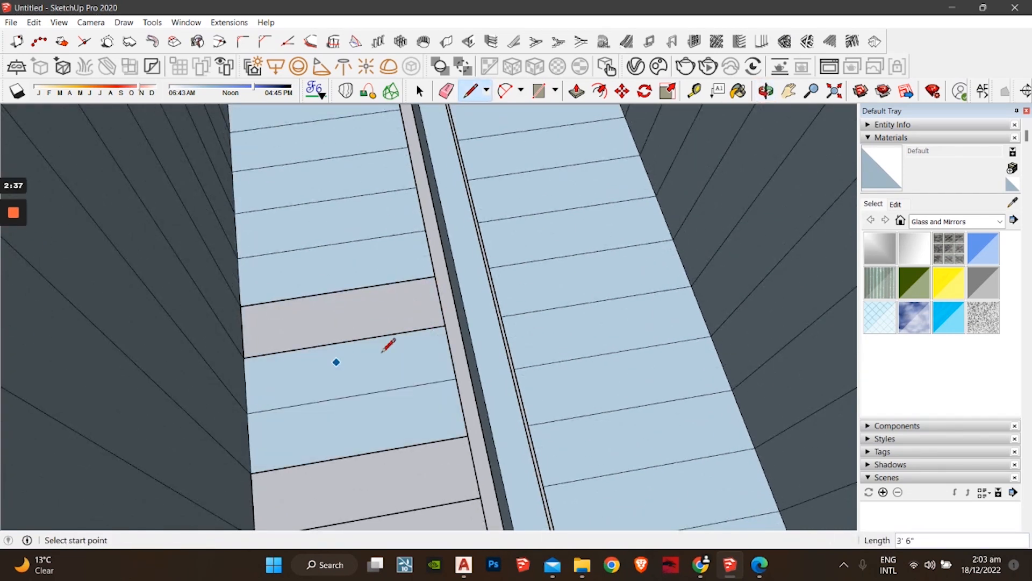
left_click(439, 281)
mouse_move(440, 272)
middle_mouse_down()
mouse_move(430, 403)
mouse_move(460, 385)
mouse_move(463, 357)
middle_mouse_up()
left_click(453, 368)
left_click(467, 383)
left_click(282, 414)
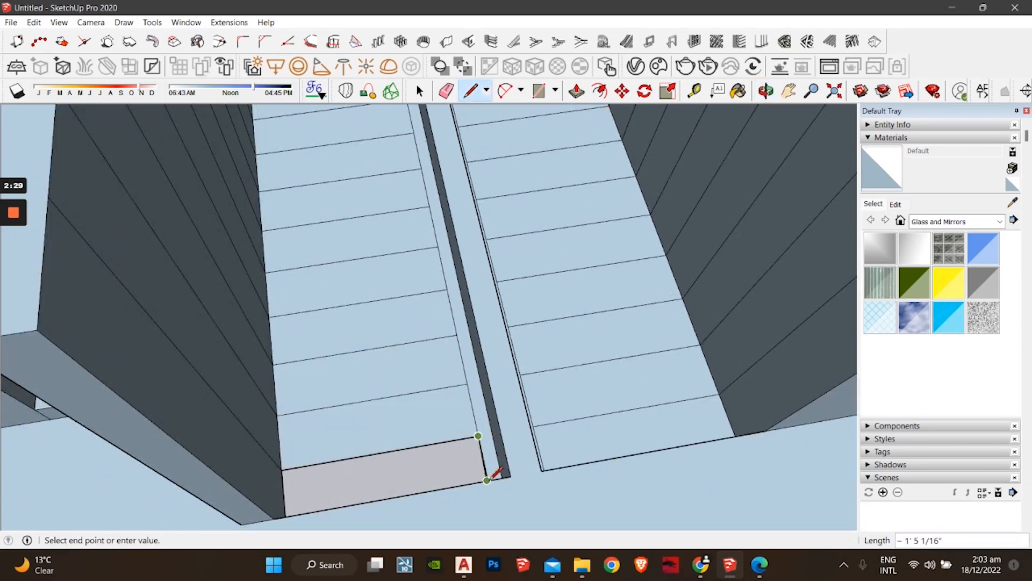
Step: Redraw the line from the bottom tread corner to close the last tread's face
scroll(492, 475, "up", 6)
key("space")
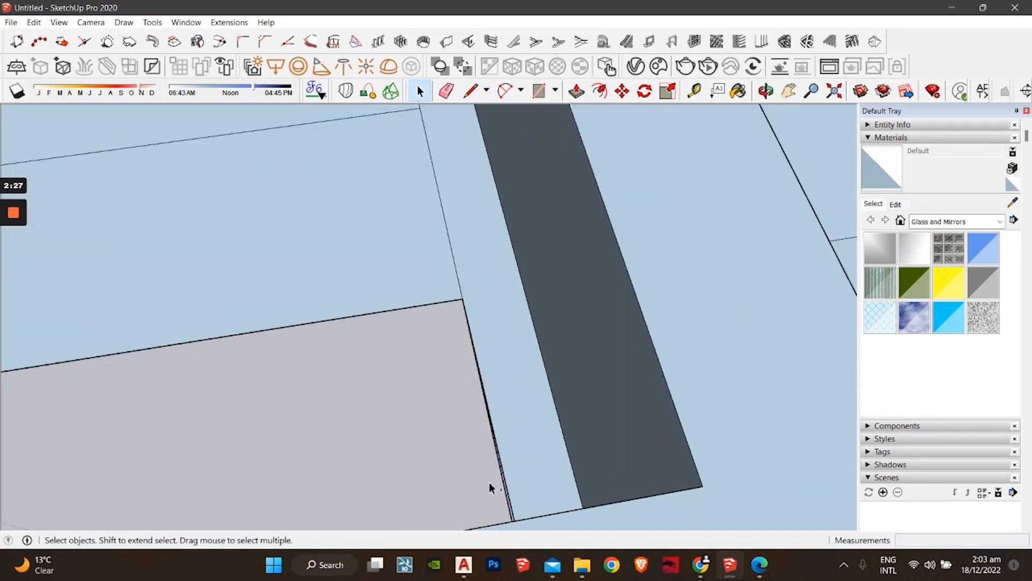
scroll(484, 457, "down", 5)
key("l")
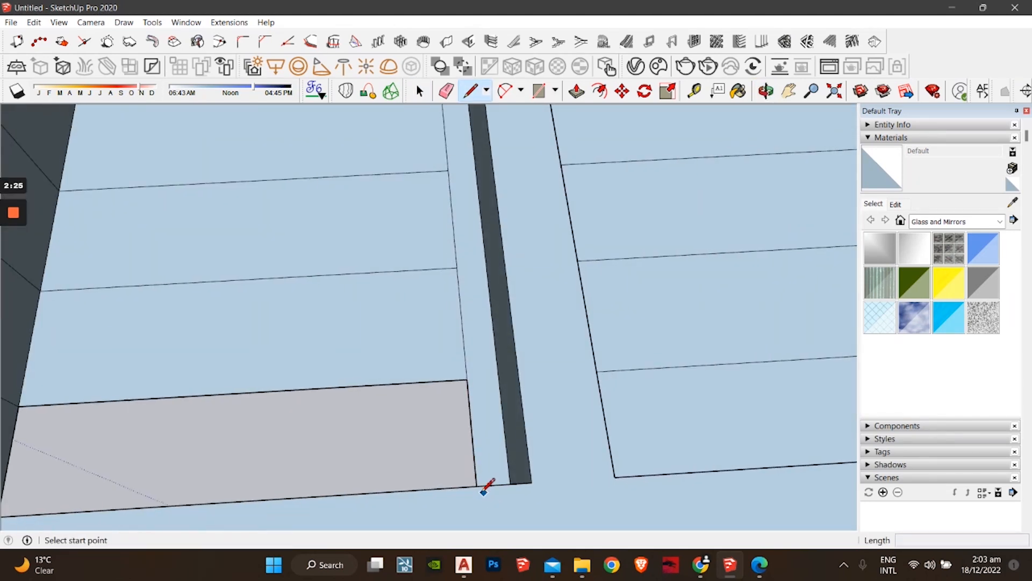
left_click(478, 487)
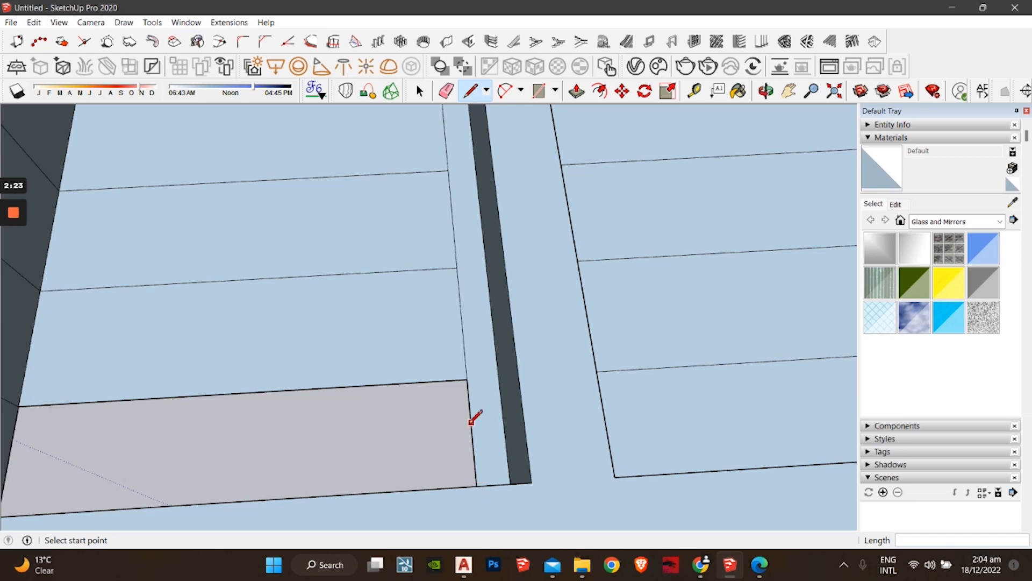
left_click(468, 379)
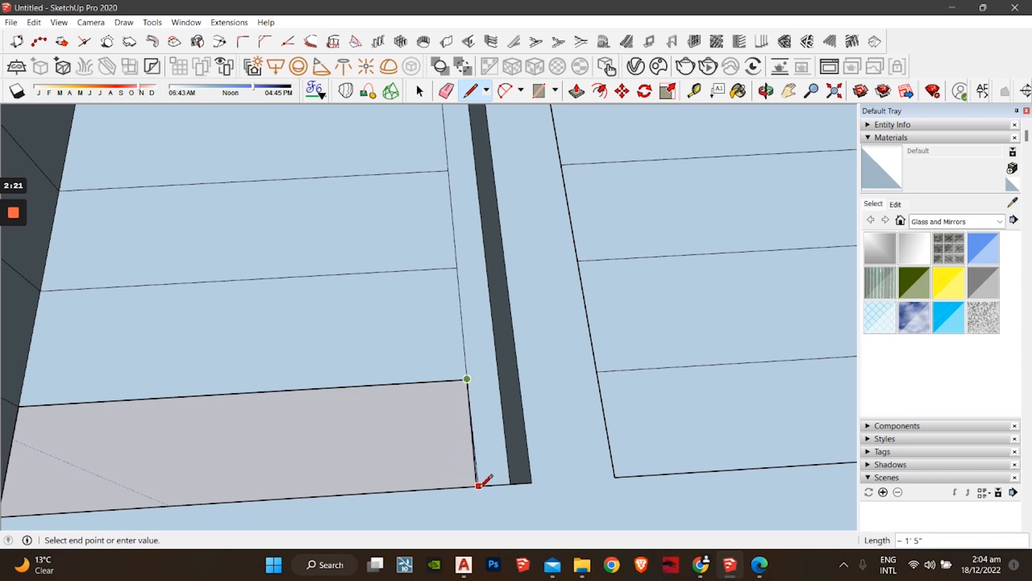
middle_click_drag(478, 485, 595, 438)
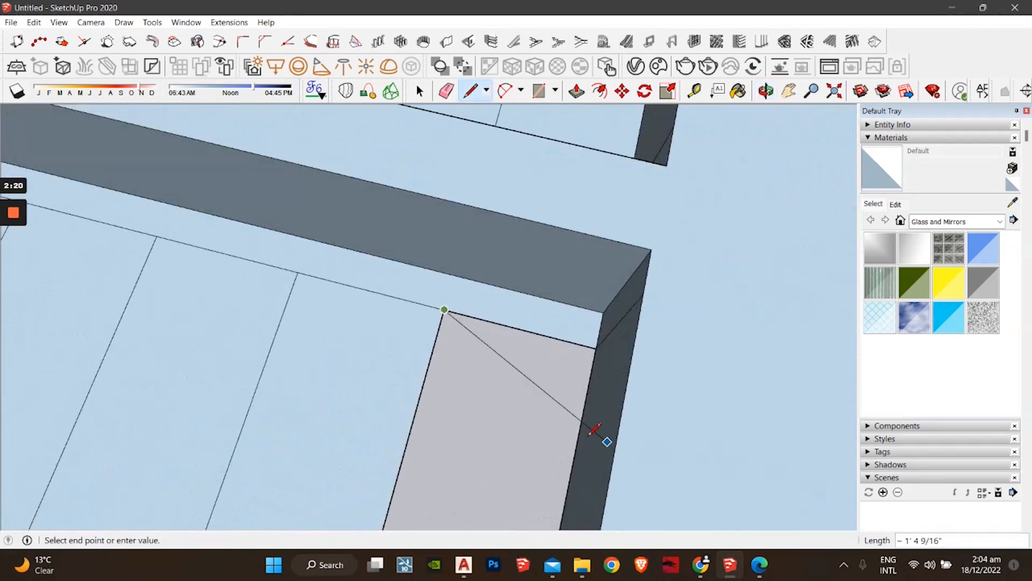
left_click(597, 348)
Step: Delete the stray edge left at the corner
key("space")
left_click(617, 336)
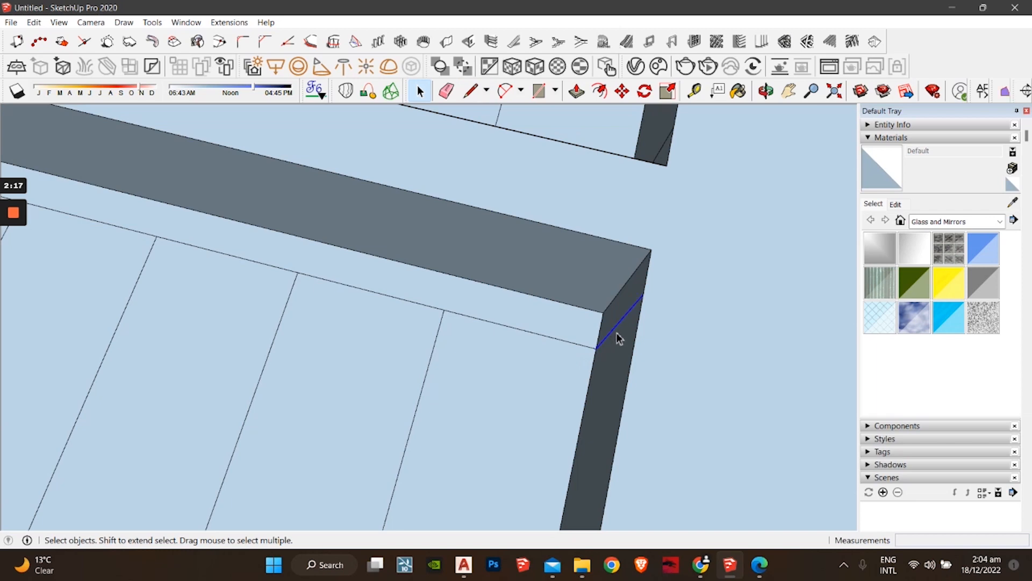
key("Delete")
scroll(583, 311, "down", 2)
middle_click_drag(578, 312, 454, 345)
middle_click_drag(439, 358, 290, 386)
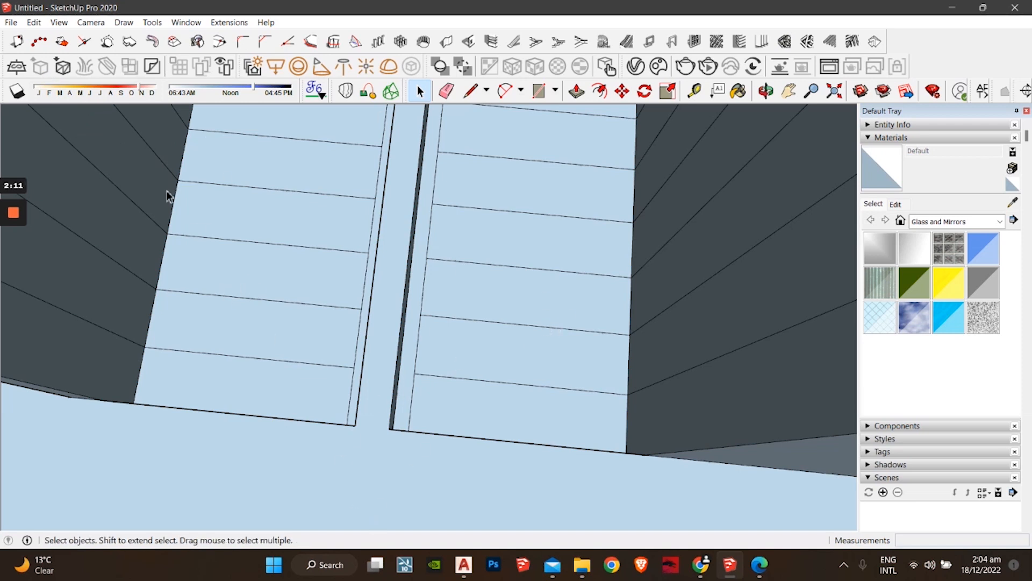
Step: Push the narrow strip face down and delete the stray edge along it
left_click(576, 92)
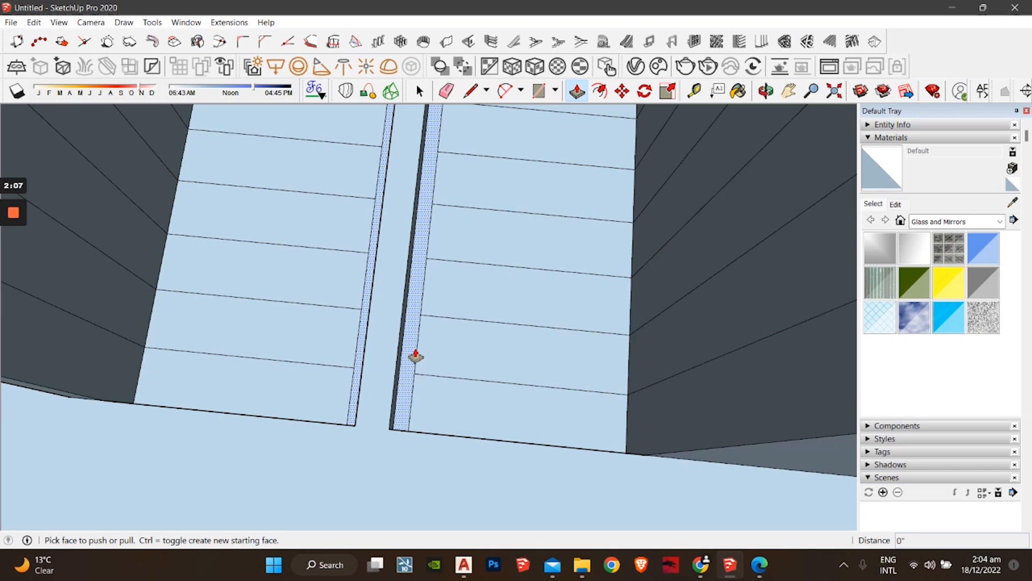
left_click_drag(414, 358, 382, 428)
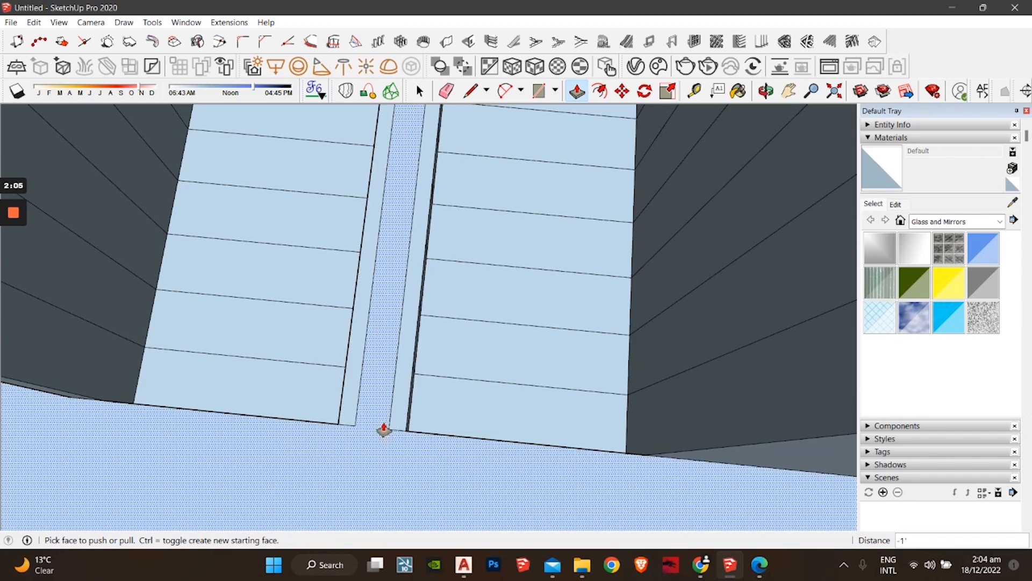
middle_click_drag(357, 396, 466, 358)
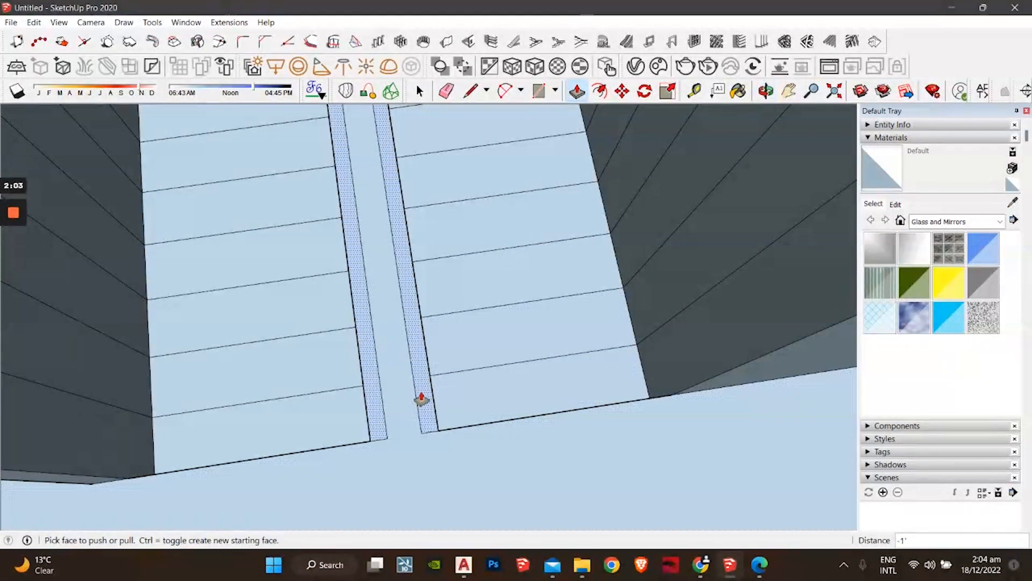
key("space")
left_click(415, 398)
left_click(415, 397)
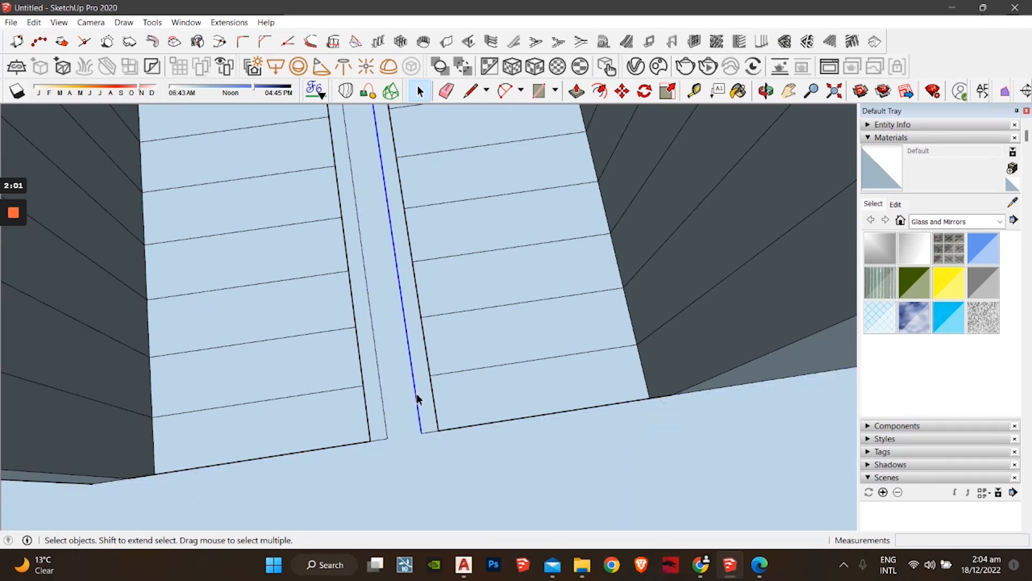
key("Delete")
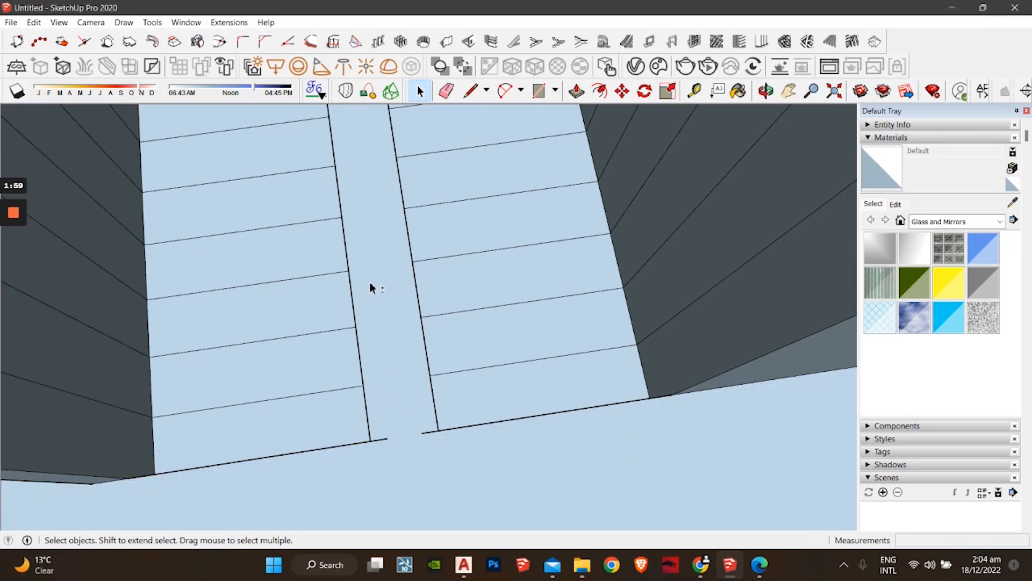
middle_click_drag(369, 288, 430, 369)
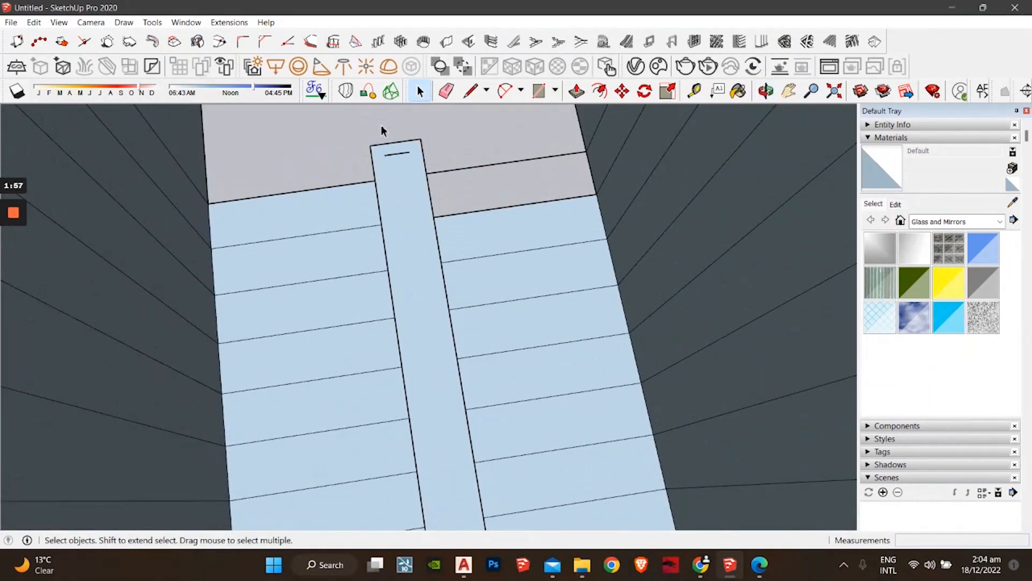
left_click(397, 163)
mouse_move(406, 161)
middle_mouse_down()
mouse_move(381, 272)
mouse_move(466, 254)
middle_mouse_up()
Step: Draw lines to close the missing face above the stairs and the upper landing face
key("l")
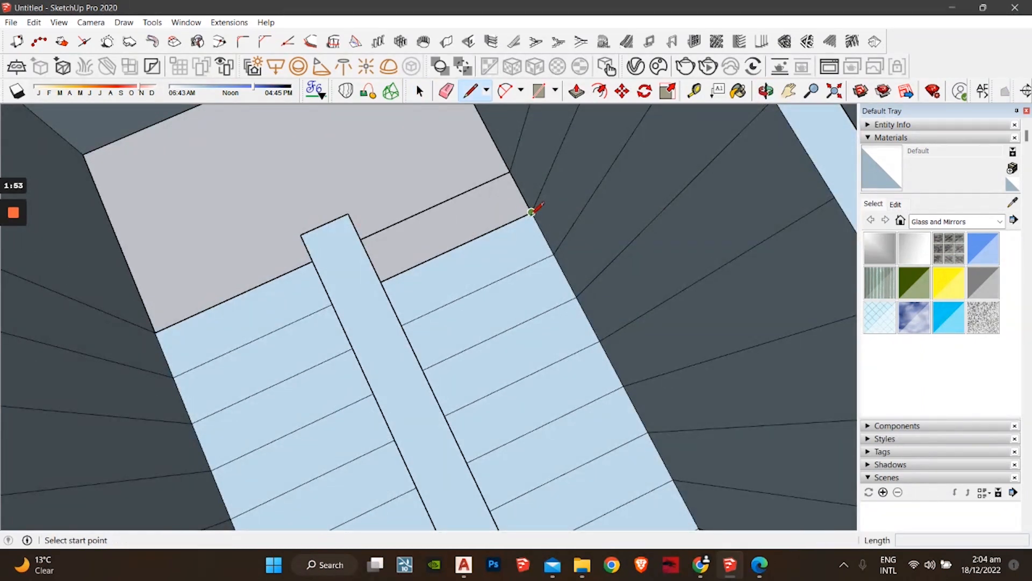
left_click(532, 213)
left_click(510, 172)
middle_click_drag(444, 180, 465, 280)
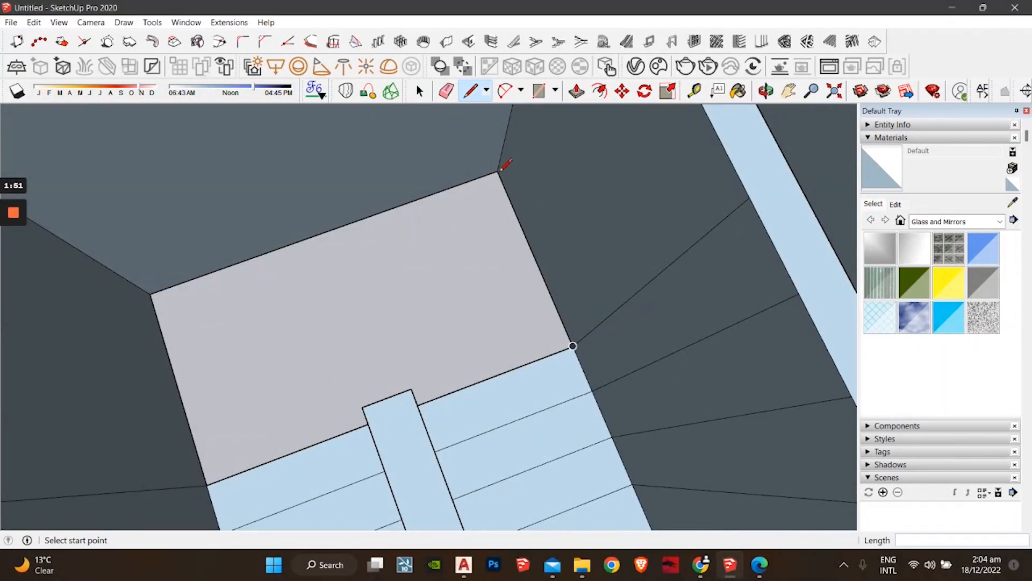
left_click(498, 171)
left_click(150, 294)
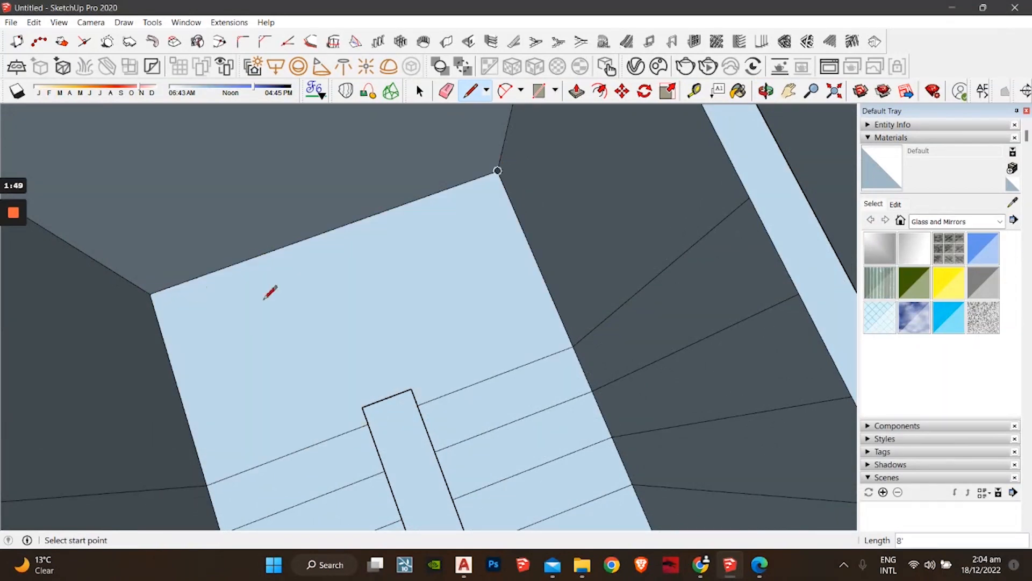
mouse_move(267, 292)
middle_mouse_down()
mouse_move(268, 262)
mouse_move(276, 325)
mouse_move(489, 108)
middle_mouse_up()
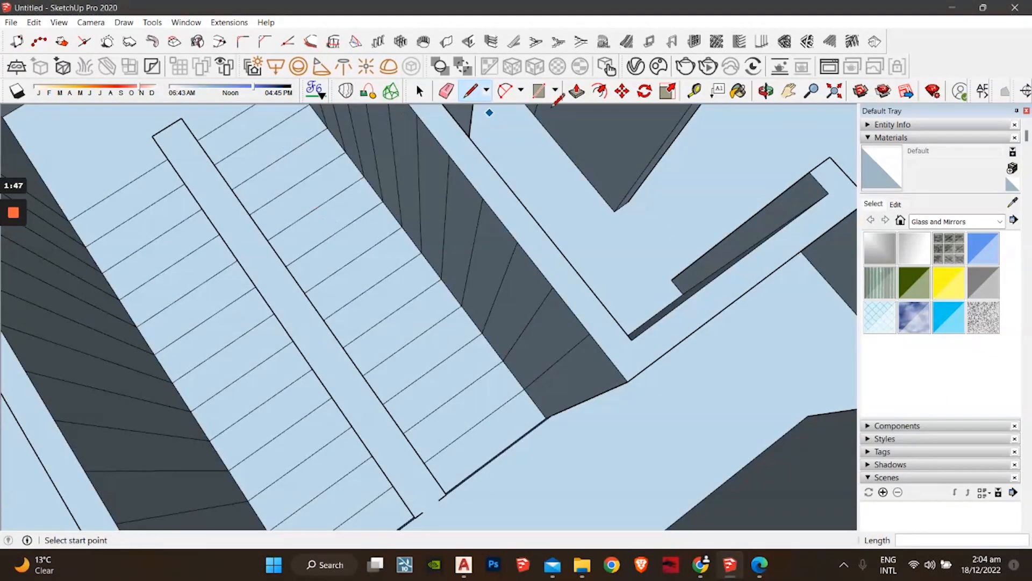
Step: Drop each upper-flight tread and the landing to the same depth with Push/Pull
left_click(576, 91)
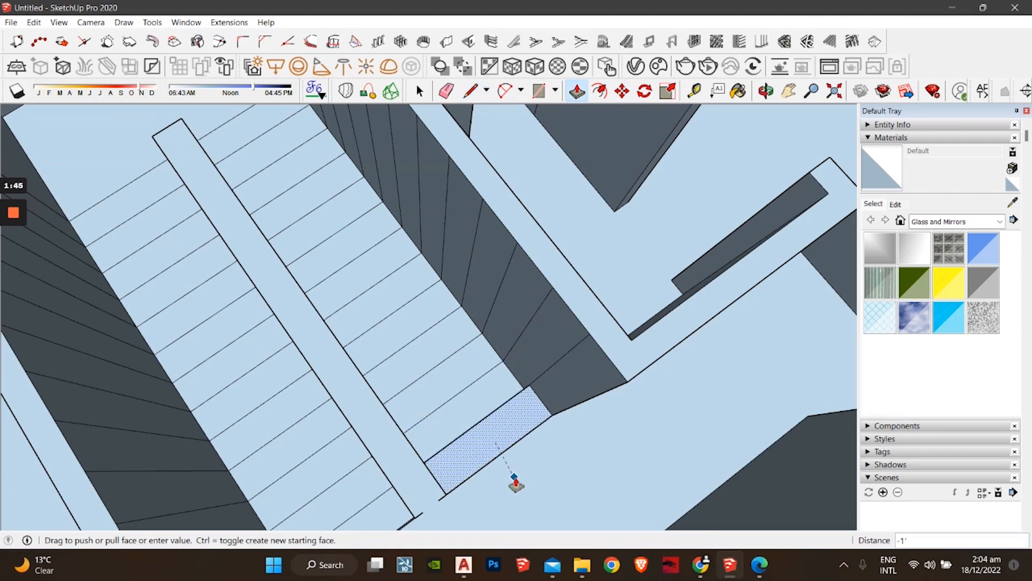
middle_click_drag(516, 484, 534, 404)
double_click(507, 403)
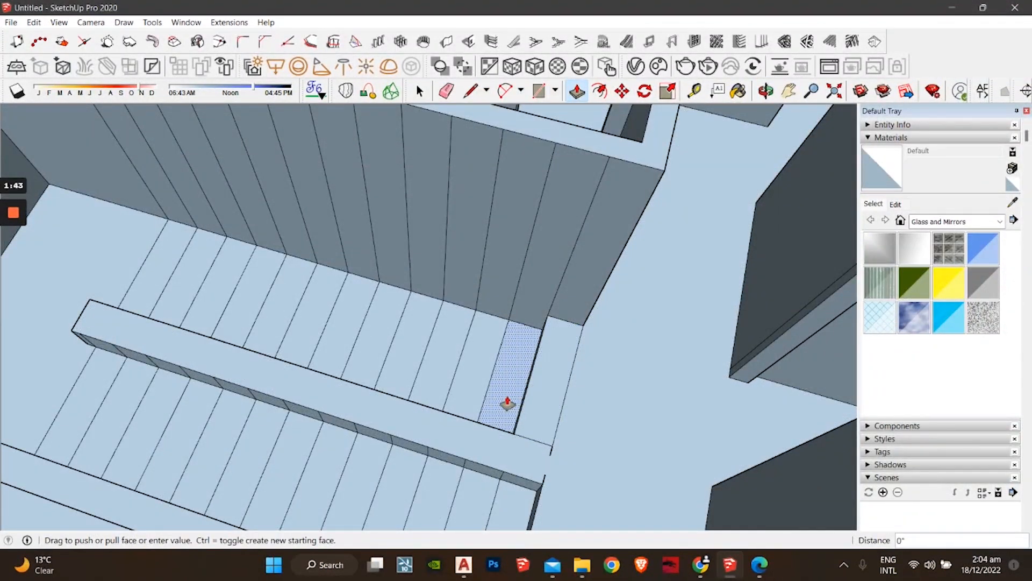
double_click(481, 398)
double_click(446, 388)
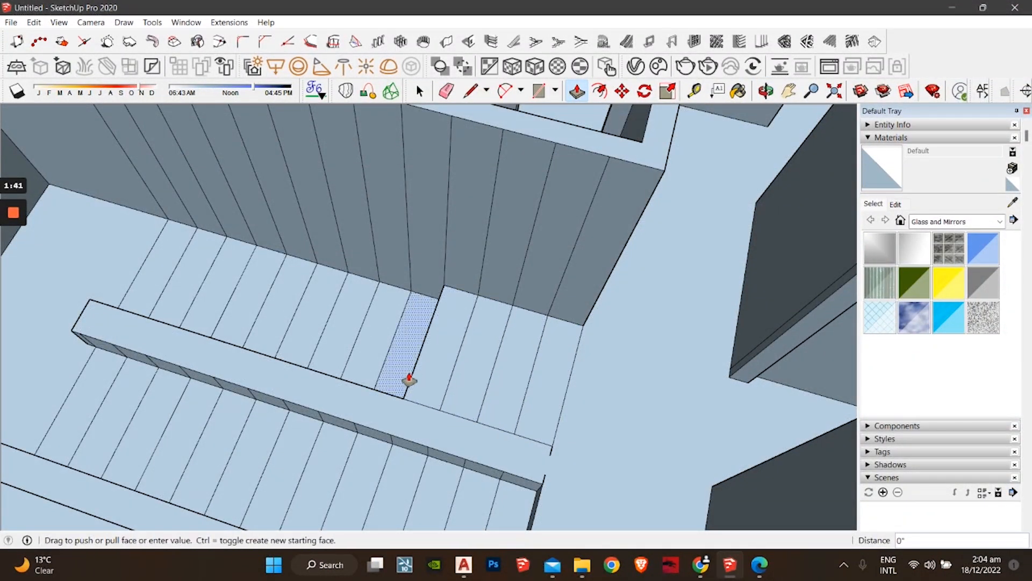
double_click(410, 381)
double_click(370, 369)
double_click(339, 362)
double_click(297, 355)
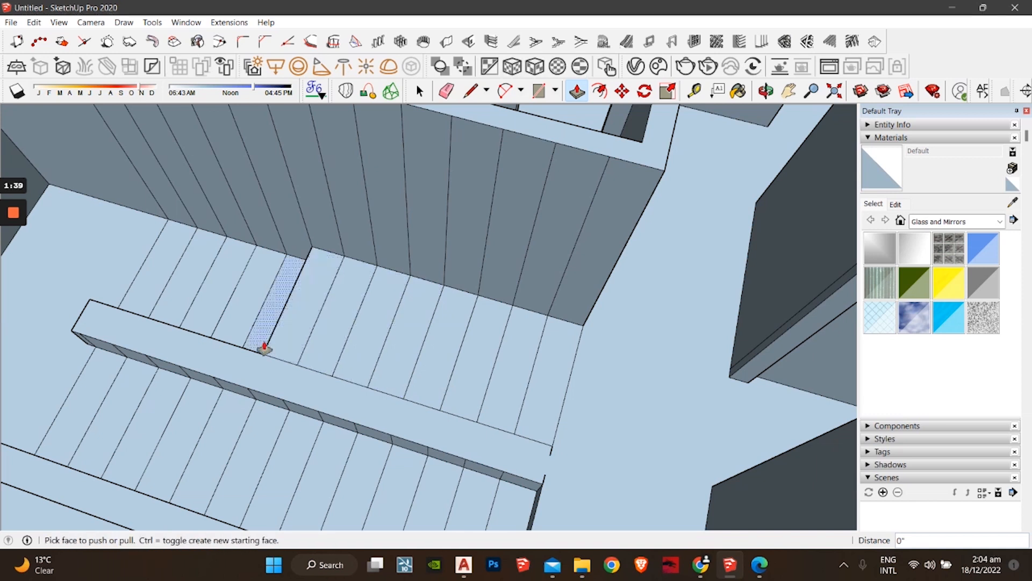
double_click(265, 350)
double_click(237, 337)
double_click(195, 305)
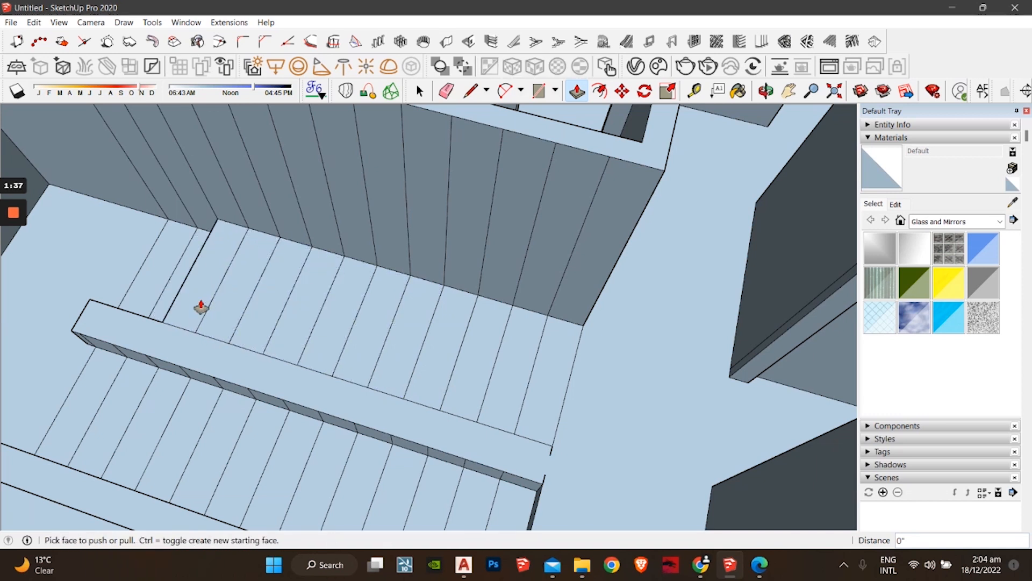
double_click(142, 282)
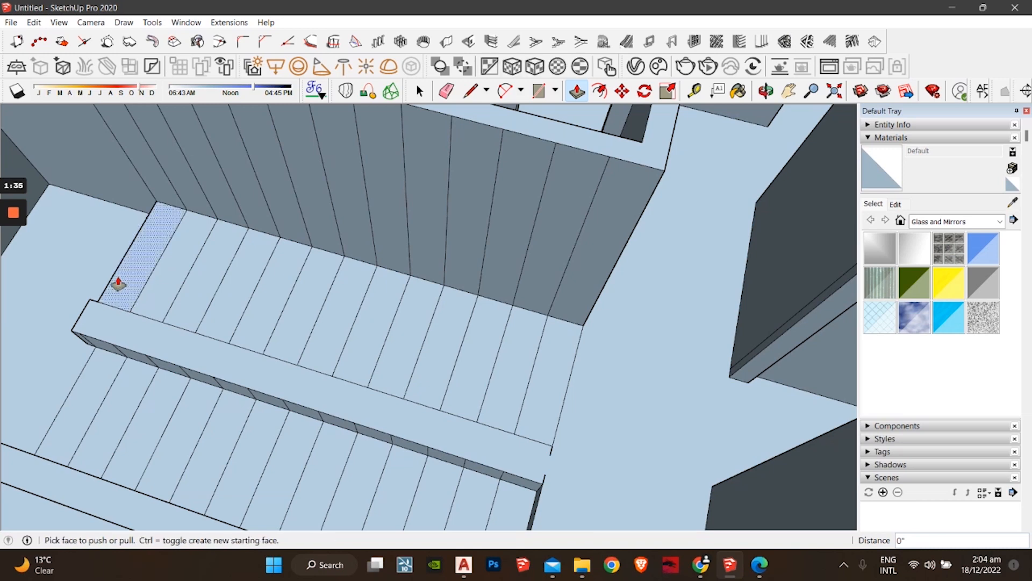
double_click(93, 287)
Step: Raise the sunken lower-flight treads level with the landing
double_click(107, 369)
double_click(140, 391)
double_click(140, 392)
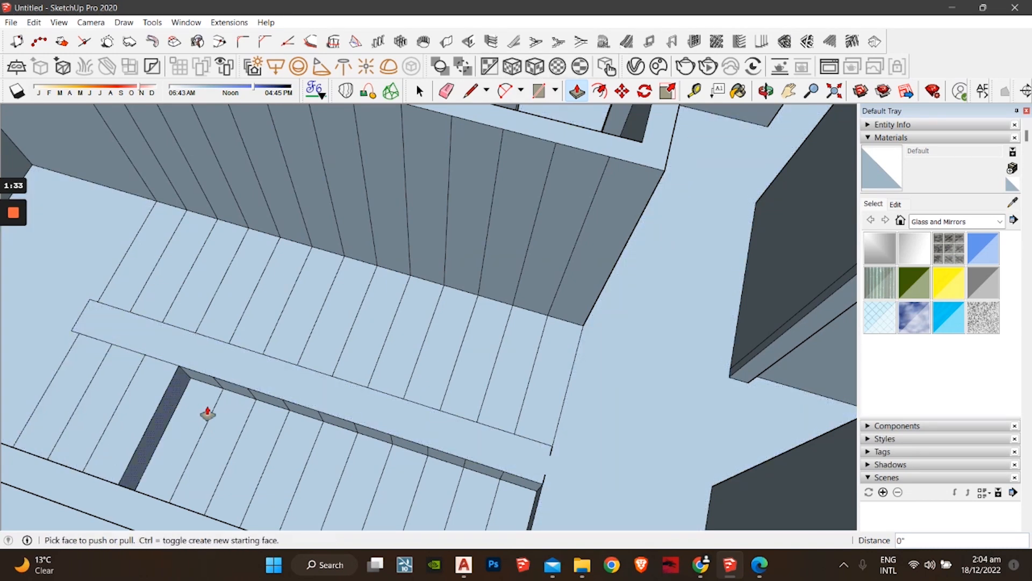
left_click(214, 414)
left_click(309, 375)
left_click(255, 443)
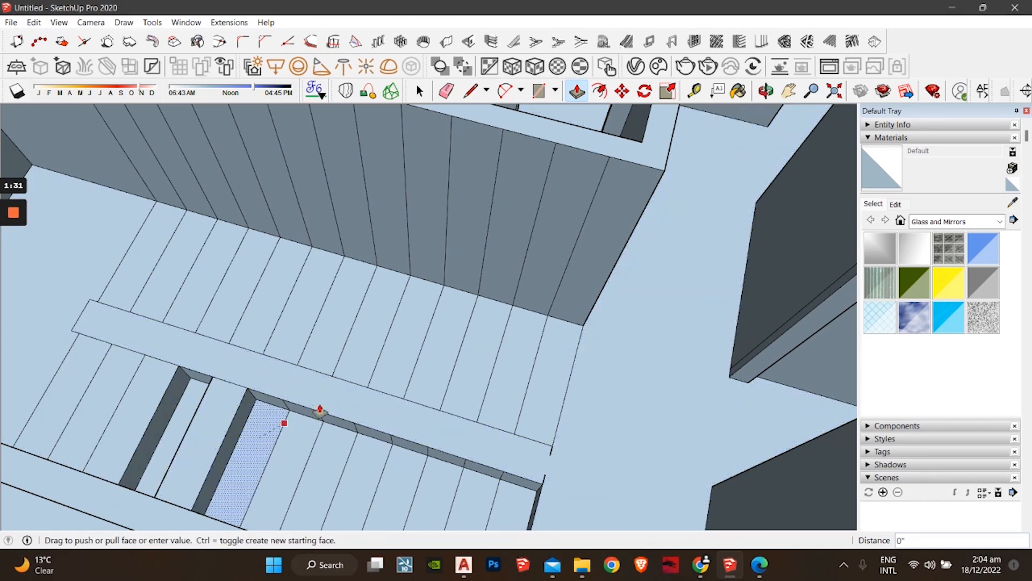
left_click(334, 404)
left_click(302, 441)
left_click(353, 414)
left_click(338, 469)
left_click(422, 428)
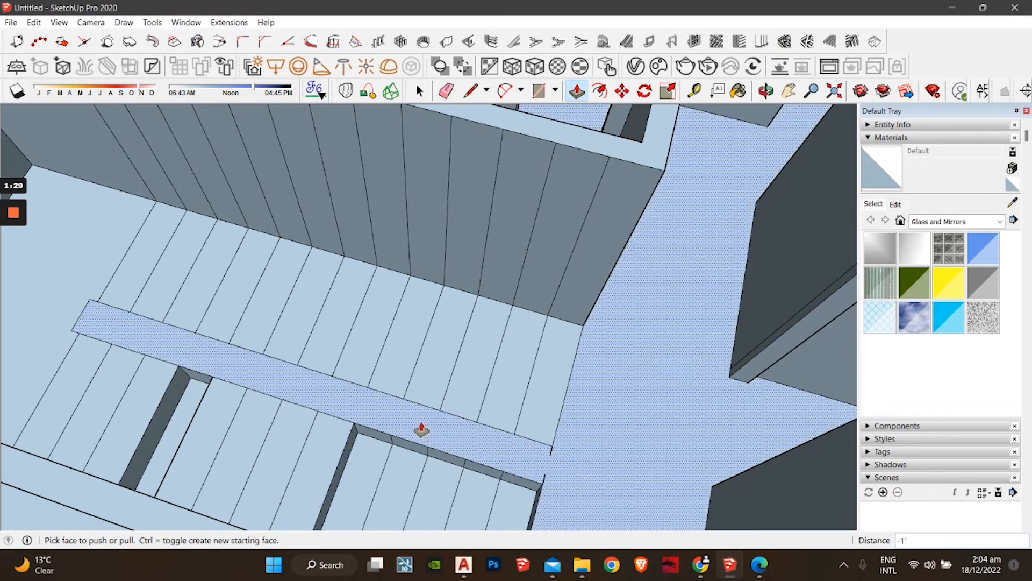
left_click(381, 470)
left_click(435, 429)
middle_click_drag(436, 429, 333, 396)
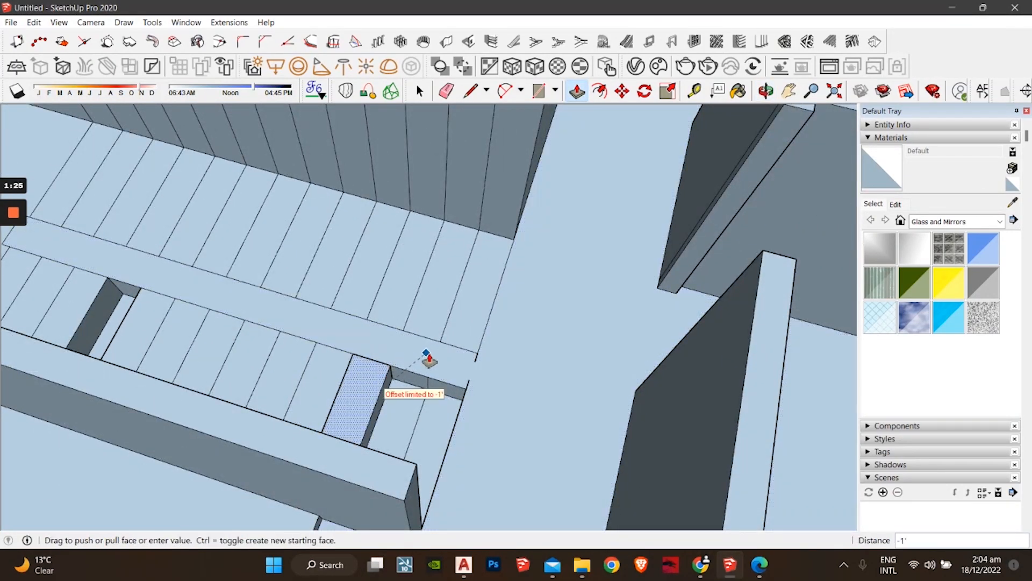
Step: Raise the remaining sunken treads near the landing's end to the same level
left_click(426, 357)
left_click(410, 428)
left_click(454, 376)
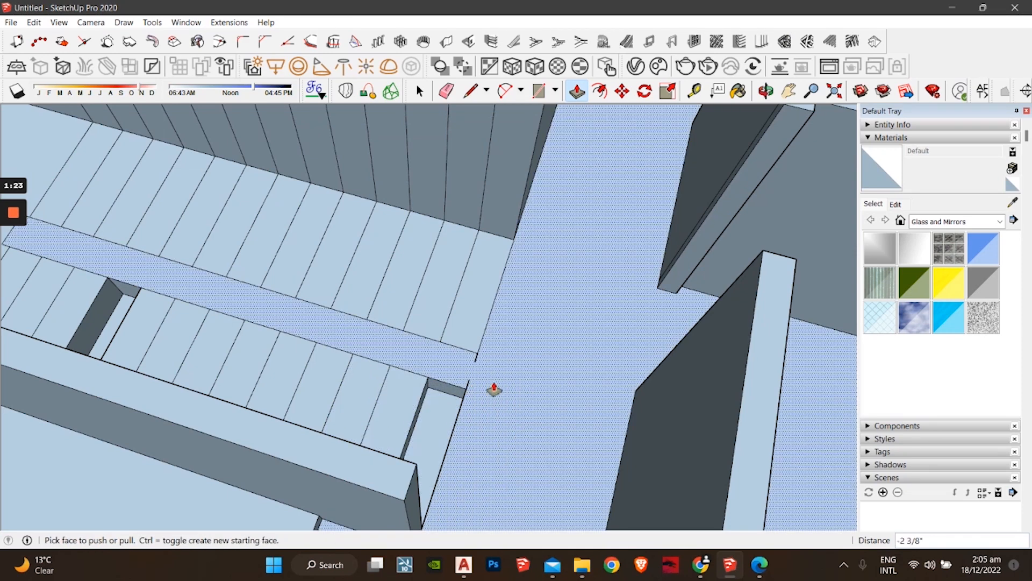
left_click(434, 434)
left_click(511, 415)
middle_click_drag(202, 300, 358, 391)
left_click(219, 366)
left_click(311, 343)
scroll(311, 343, "down", 4)
scroll(385, 415, "up", 5)
Step: Delete the two stray stub edges at the landing end
key("space")
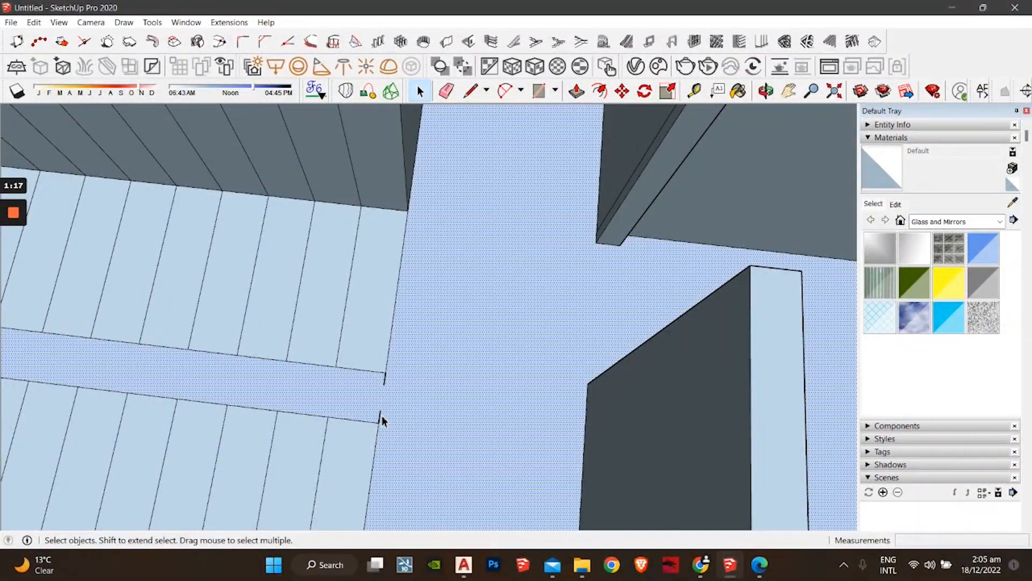
left_click(380, 417)
key("Delete")
left_click(385, 383)
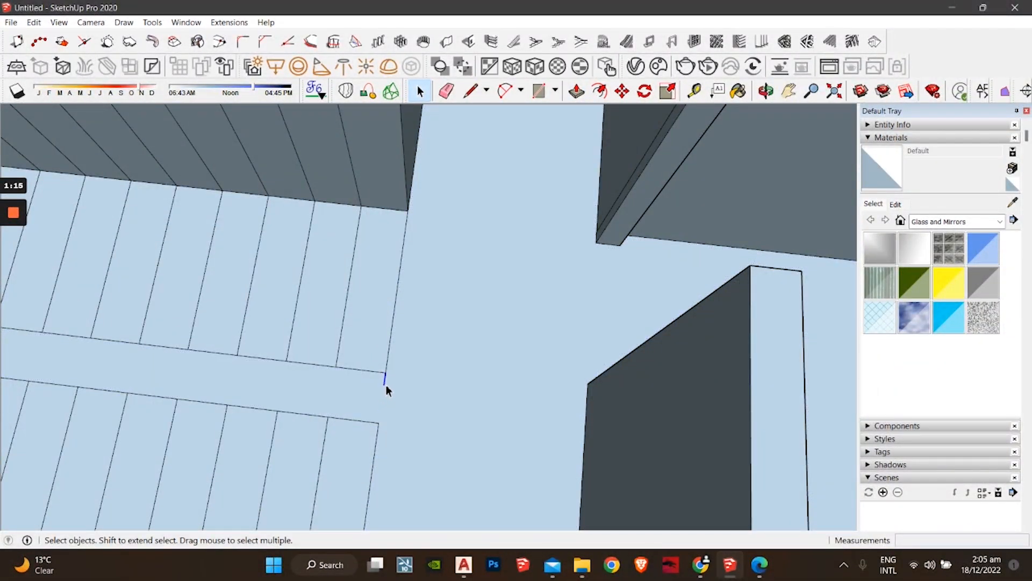
key("Delete")
scroll(357, 380, "down", 4)
middle_click_drag(357, 379, 438, 413)
middle_click_drag(296, 378, 385, 385)
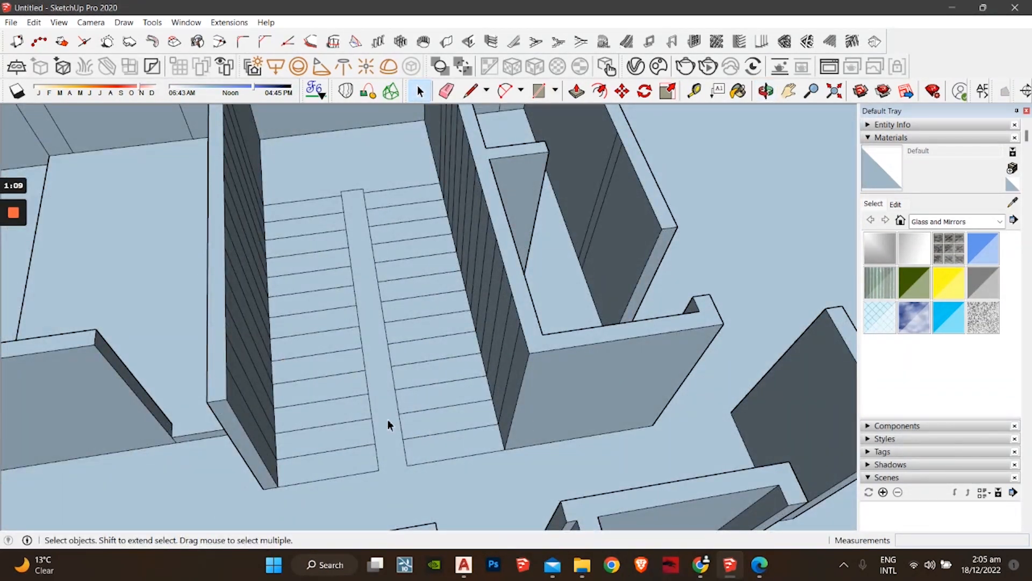
middle_click_drag(388, 420, 306, 385)
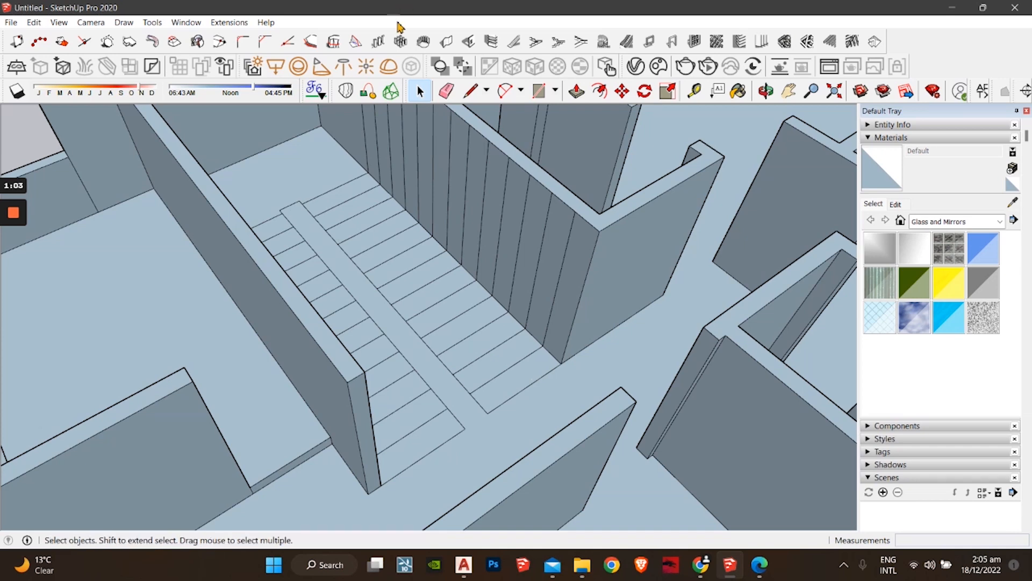
Step: Raise the landing strip into the first step with Push/Pull, undoing a 6' block and using height 6 instead
left_click(576, 92)
left_click_drag(526, 391, 526, 365)
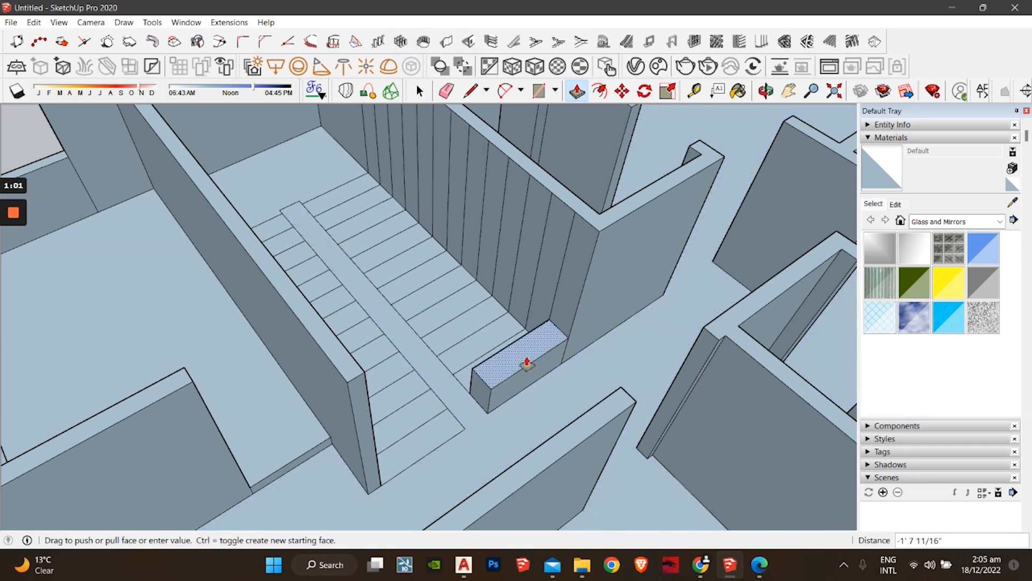
type("6")
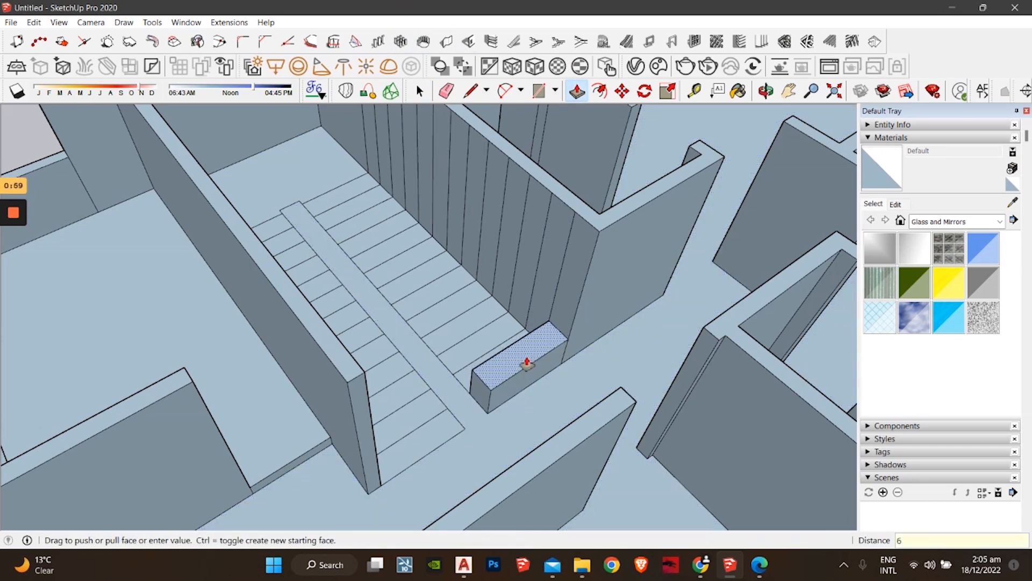
type("'")
key("Return")
key("ctrl+z")
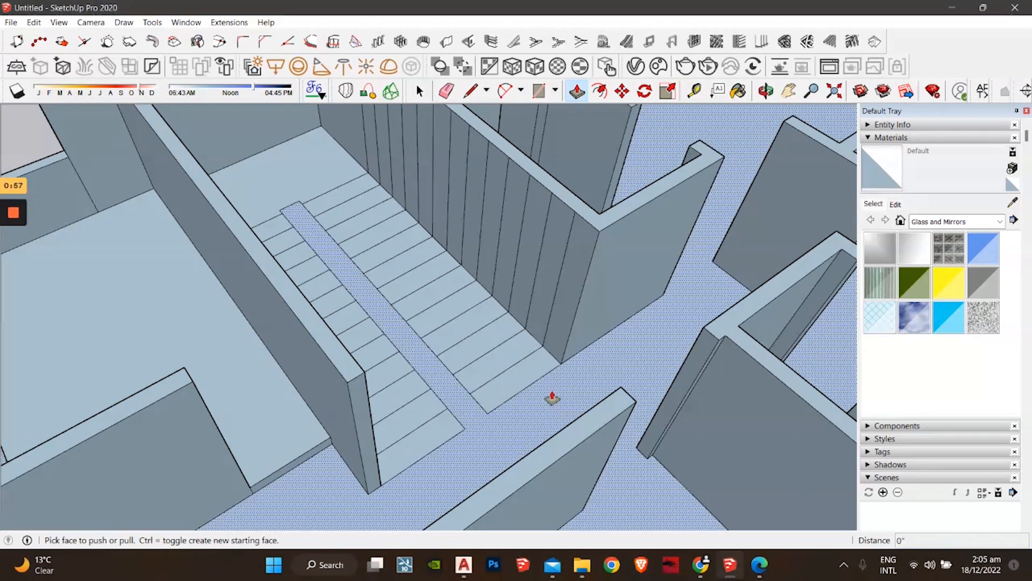
left_click(523, 382)
type("6")
key("Return")
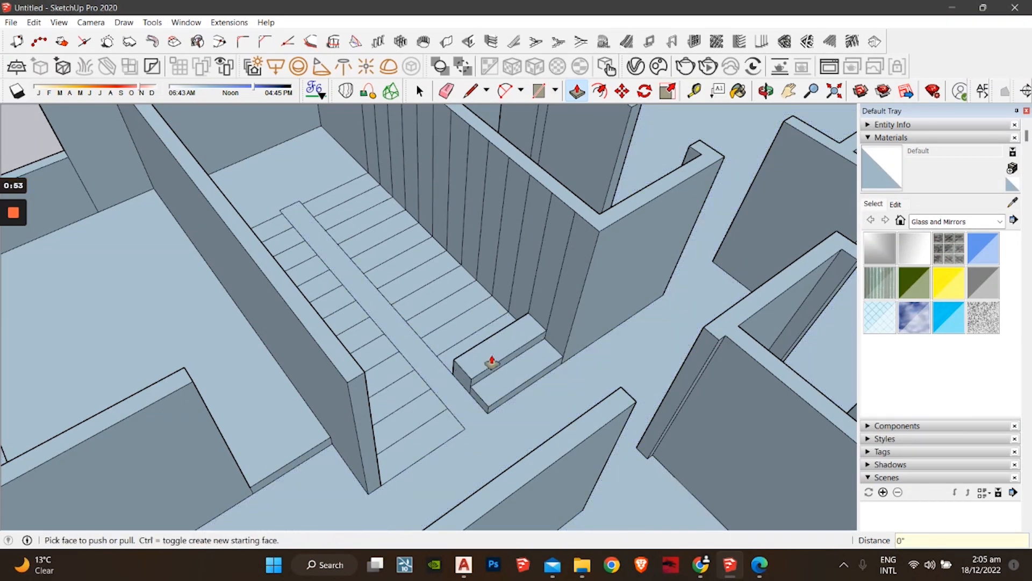
Step: Double-click the upper stair strips repeatedly to raise them into ascending steps
middle_click_drag(459, 362, 507, 350)
double_click(483, 325)
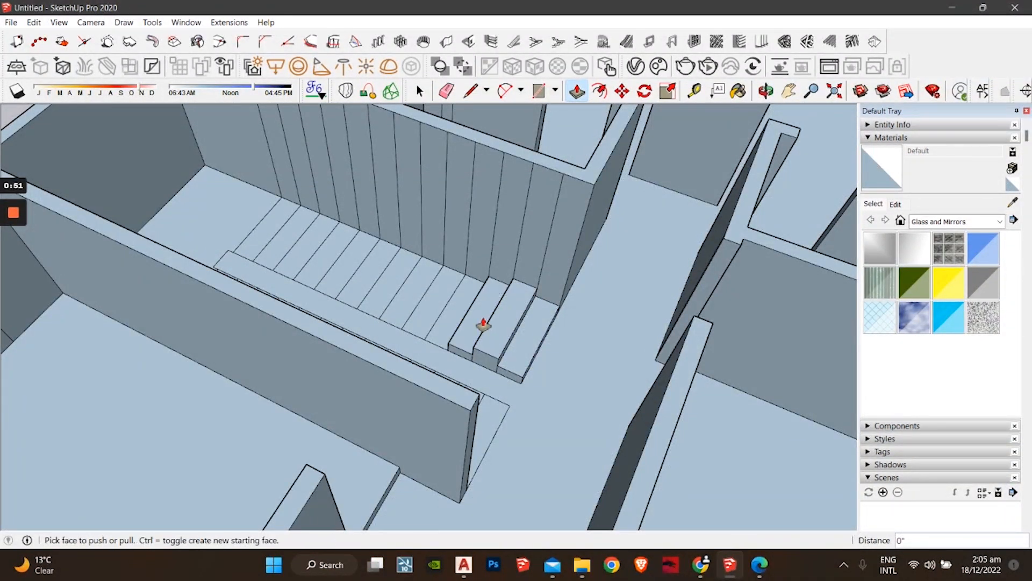
double_click(483, 325)
double_click(454, 314)
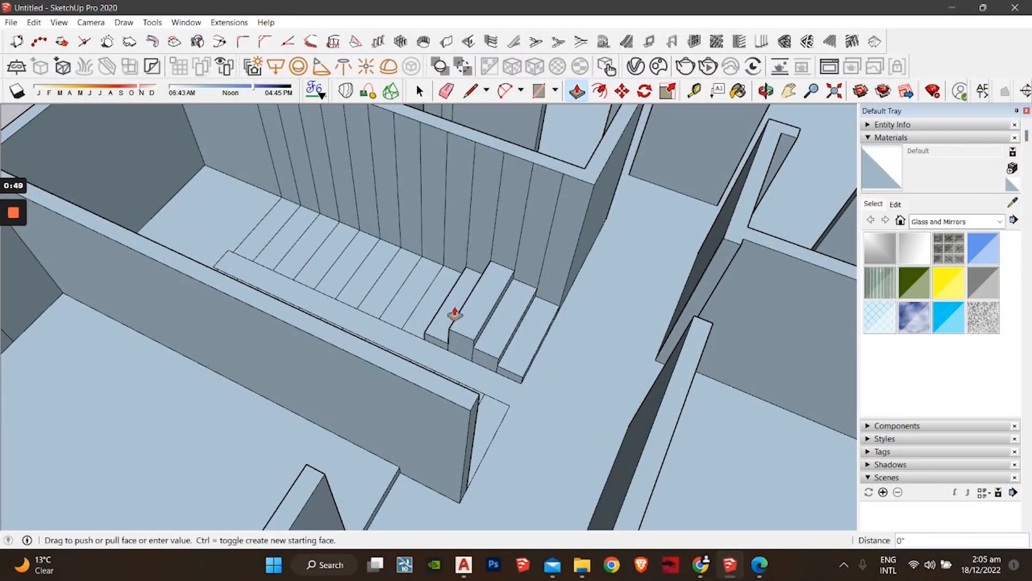
double_click(455, 314)
double_click(455, 314)
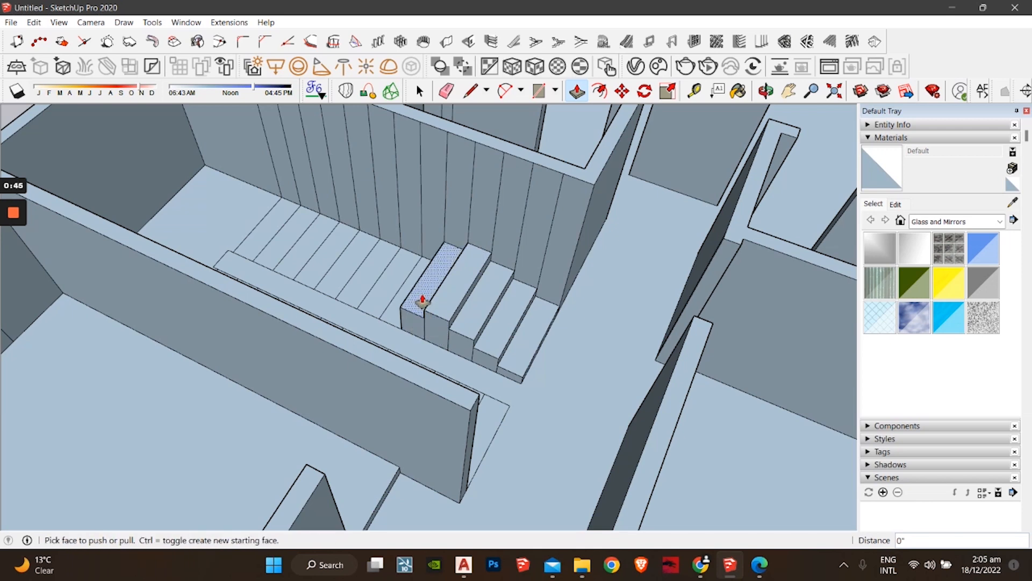
double_click(420, 314)
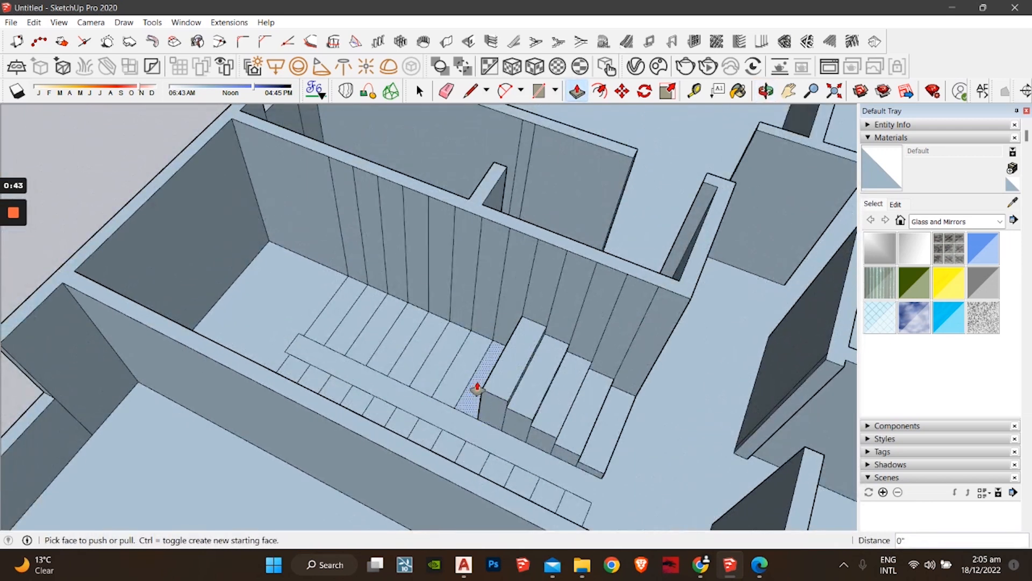
double_click(479, 387)
double_click(479, 387)
double_click(480, 387)
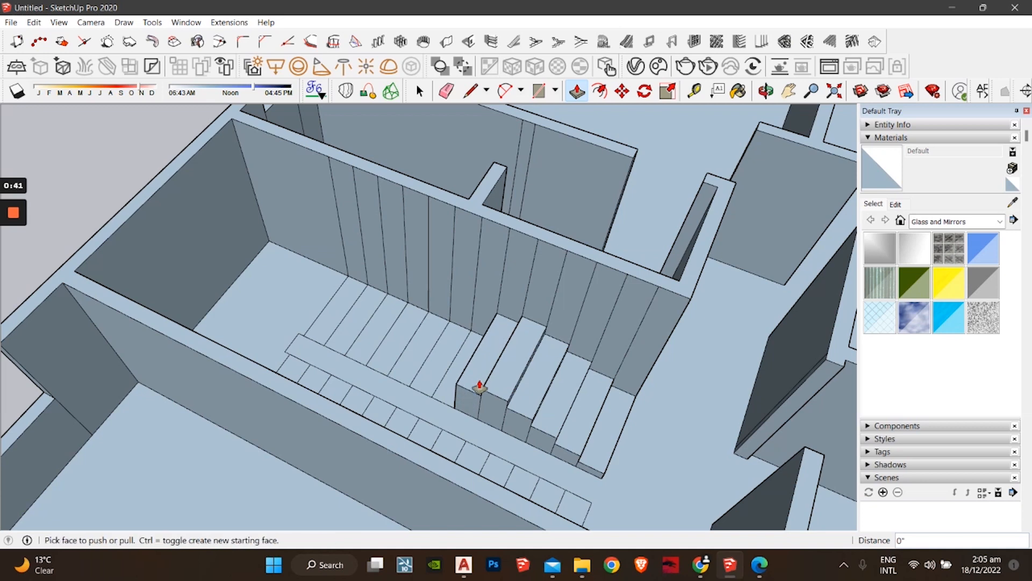
double_click(490, 362)
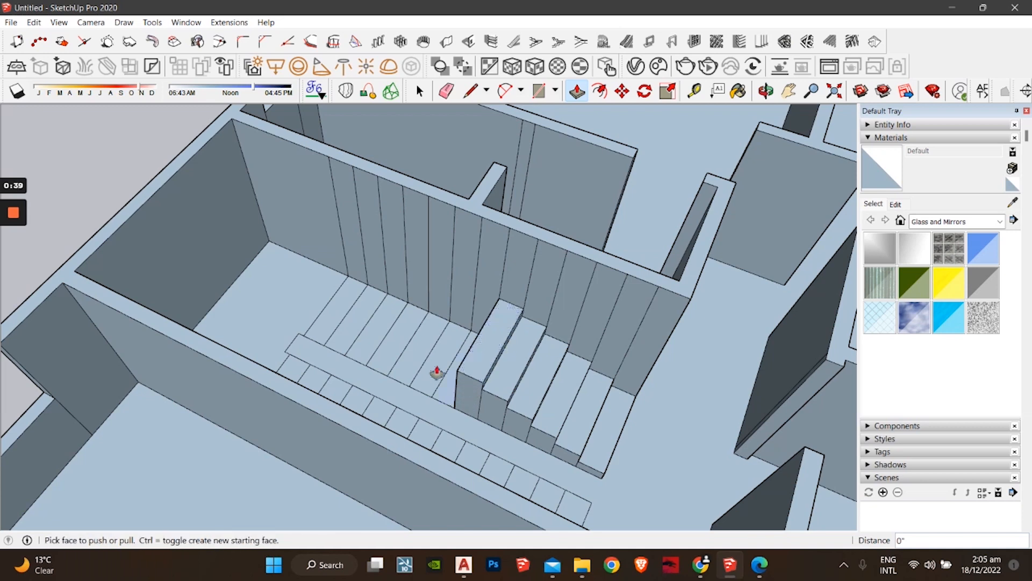
Step: Raise the next lower strip into a step by repeating the extrusion height
middle_click_drag(423, 366, 463, 427, "shift")
left_click(498, 418)
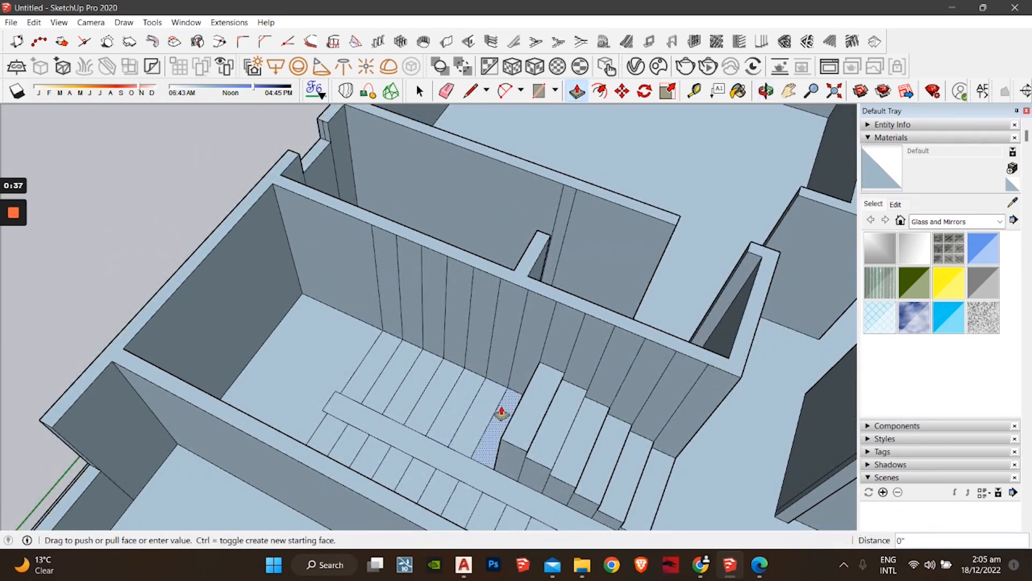
left_click(502, 414)
double_click(502, 414)
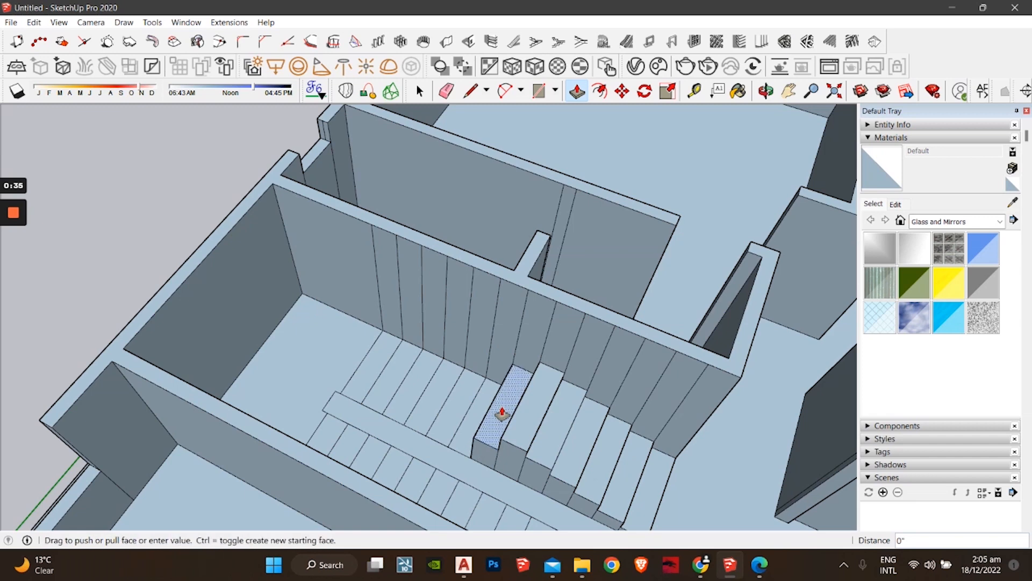
double_click(502, 413)
double_click(502, 414)
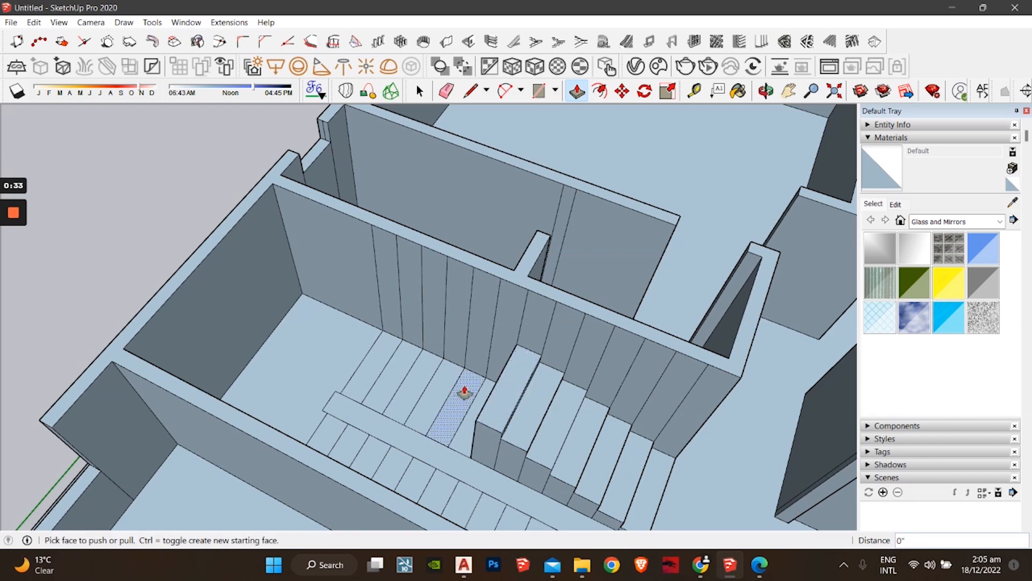
Step: Pull the last stair strip up 6" and orbit around the finished staircase
middle_click_drag(466, 395, 531, 436, "shift")
left_click(538, 445)
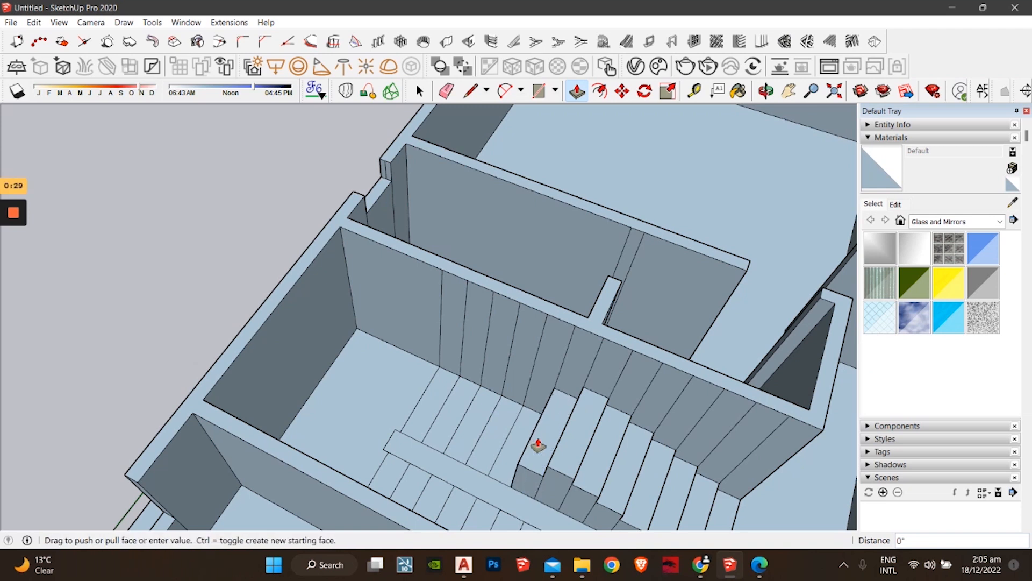
left_click(538, 445)
left_click(538, 445)
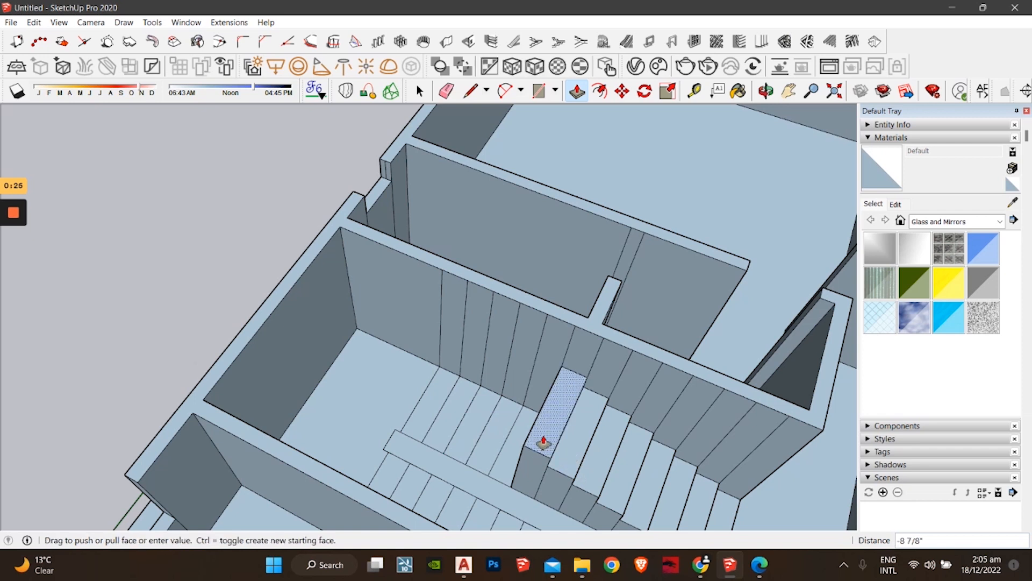
type("6\"")
key("Return")
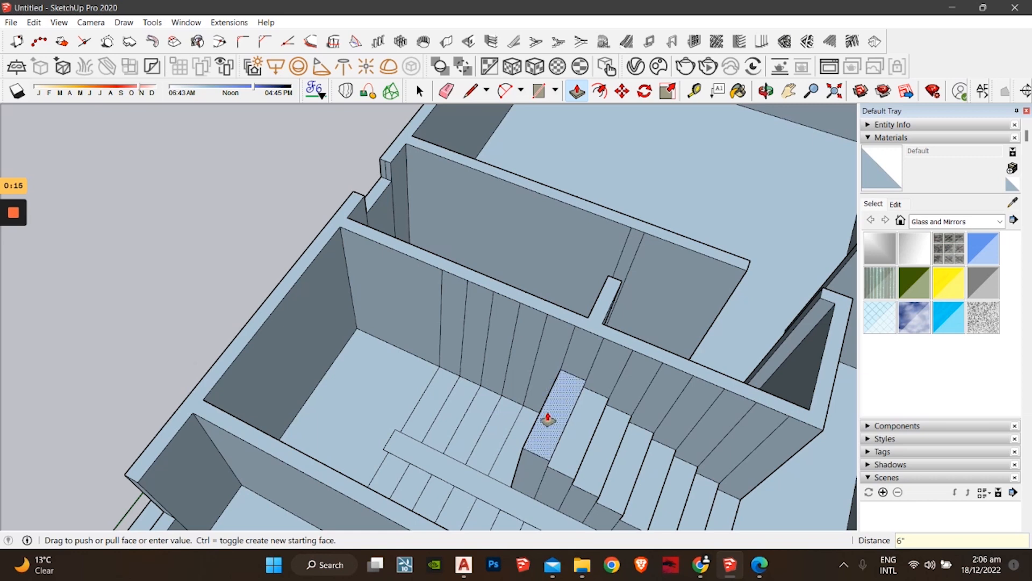
middle_click_drag(550, 414, 588, 438, "shift")
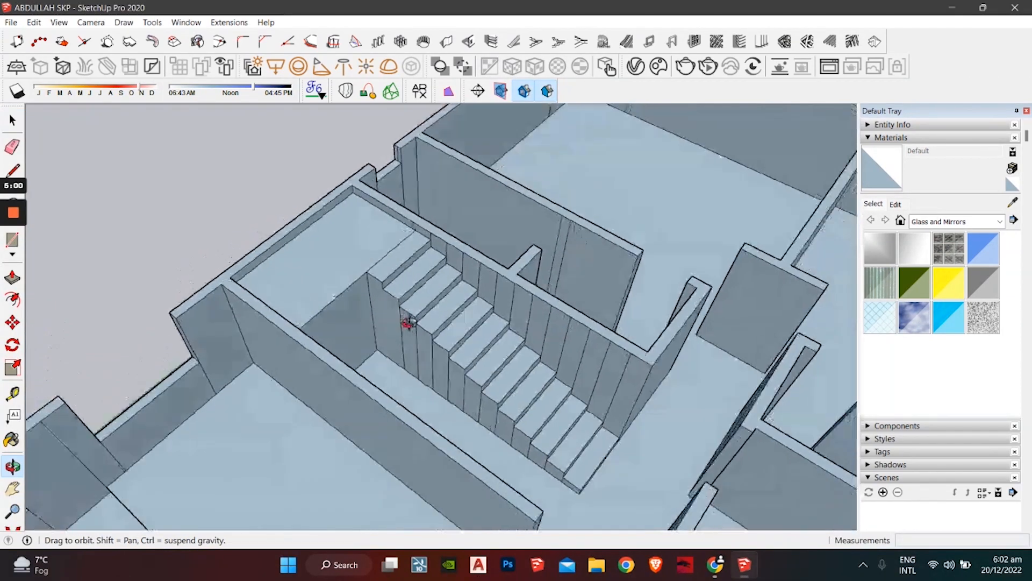
middle_click_drag(408, 322, 429, 279)
scroll(382, 320, "up", 3)
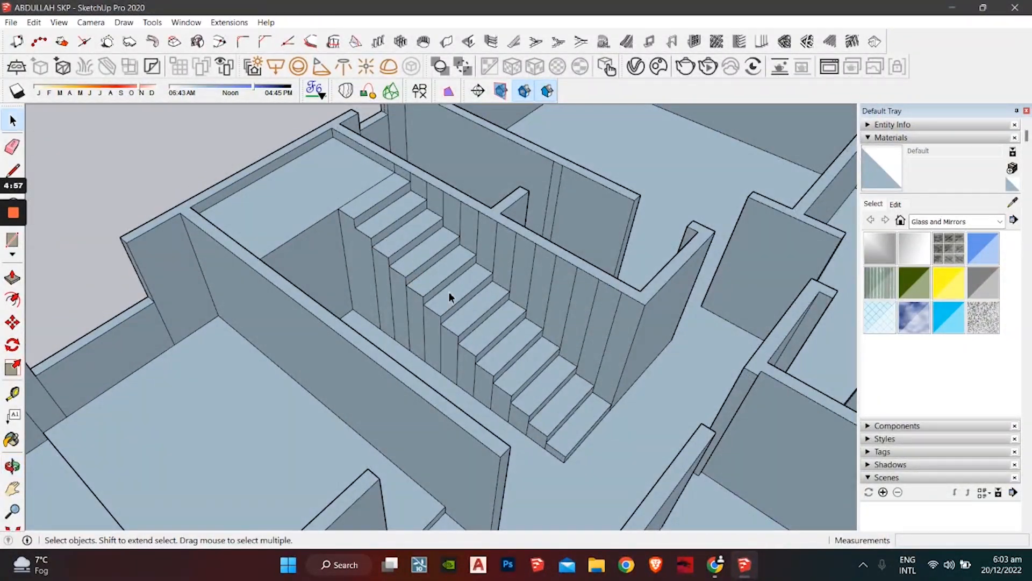
middle_click_drag(459, 334, 549, 207)
scroll(442, 216, "down", 10)
middle_click_drag(495, 278, 570, 282)
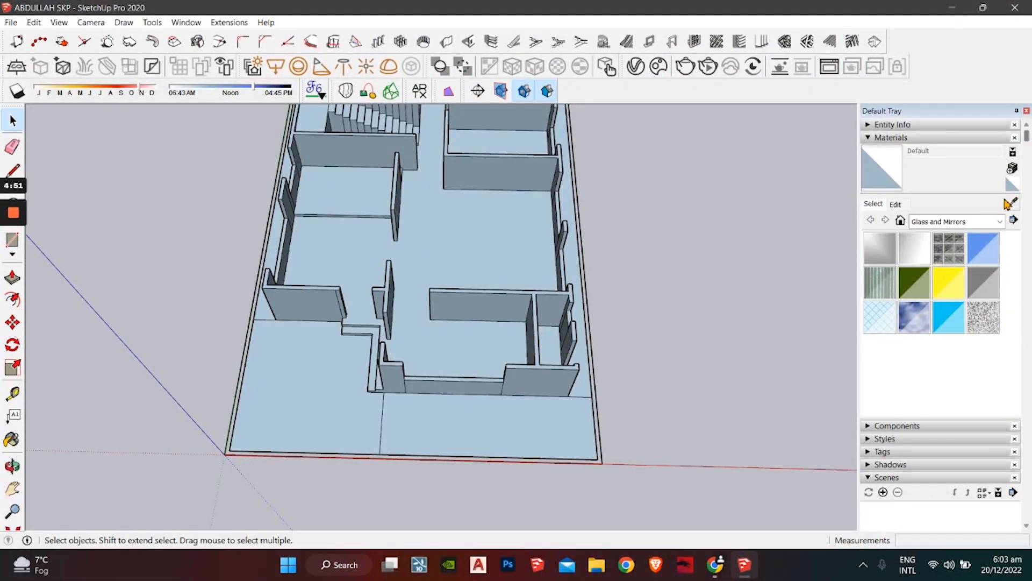
left_click(1013, 203)
middle_click_drag(710, 235, 546, 277)
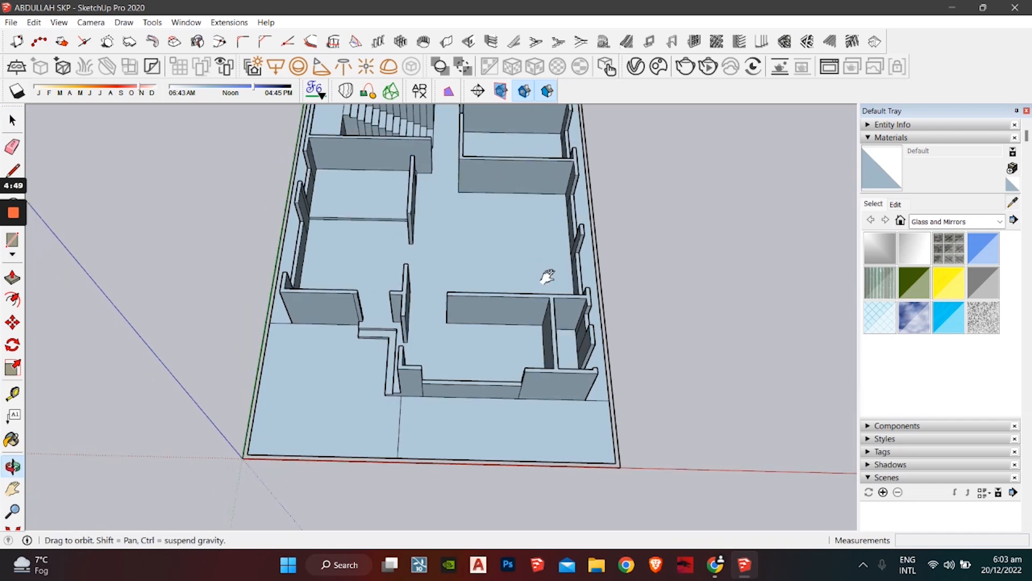
scroll(524, 270, "up", 5)
left_click(500, 286)
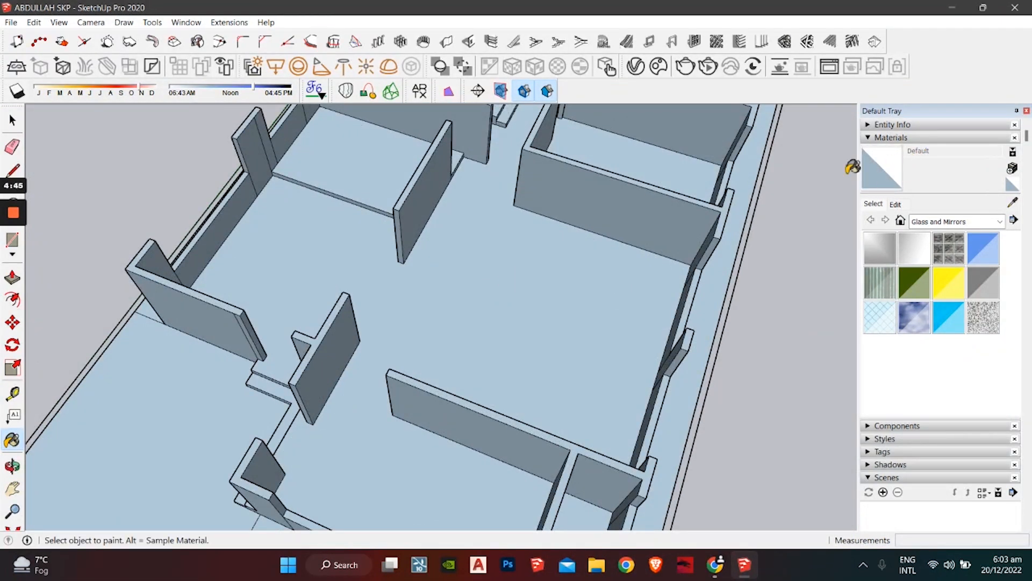
scroll(518, 237, "down", 5)
middle_click_drag(461, 242, 489, 307)
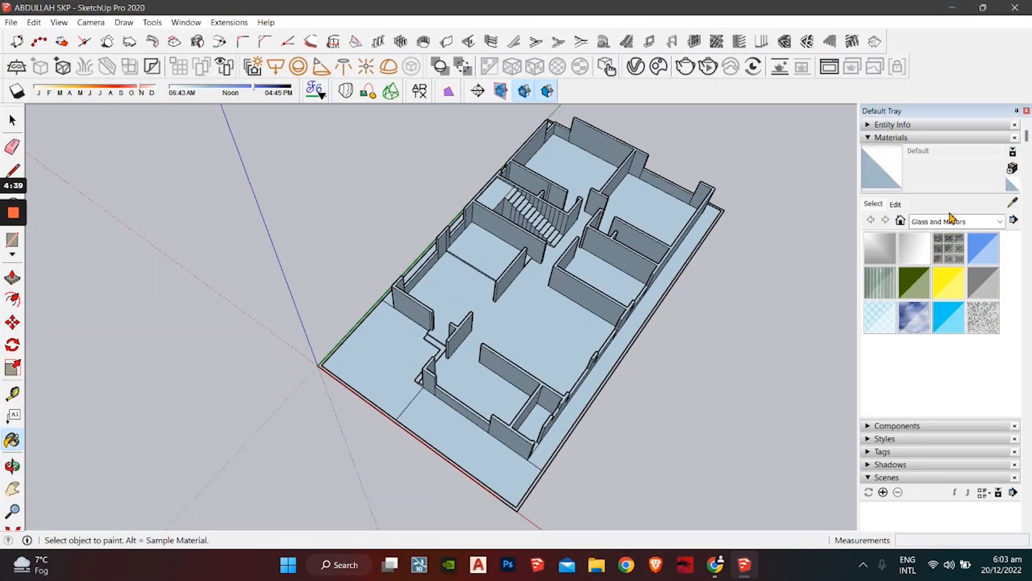
Step: Pick the white swatch from the Colors collection and paint all connected floor faces
left_click(950, 220)
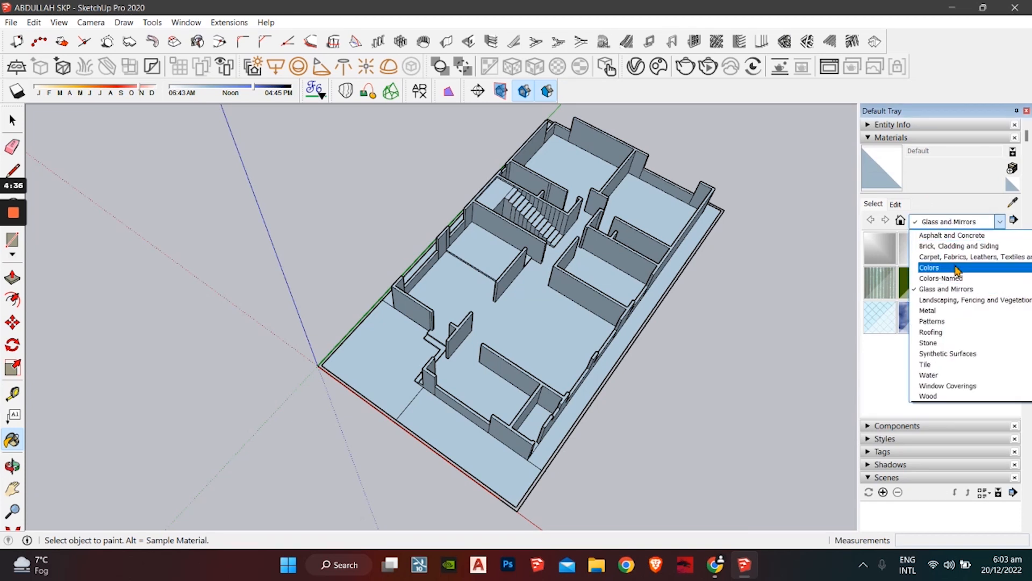
left_click(957, 268)
scroll(917, 299, "down", 15)
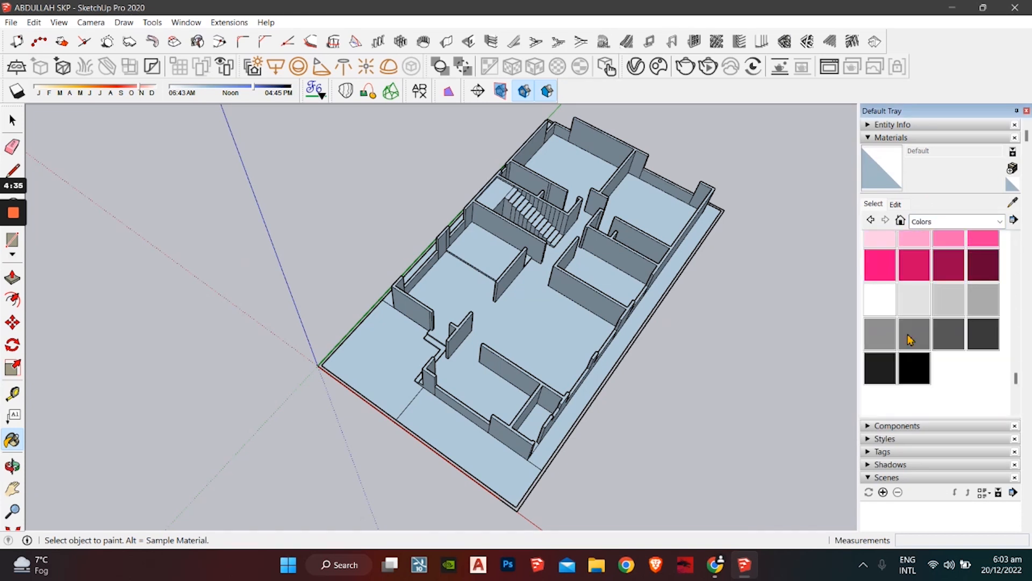
left_click(888, 312)
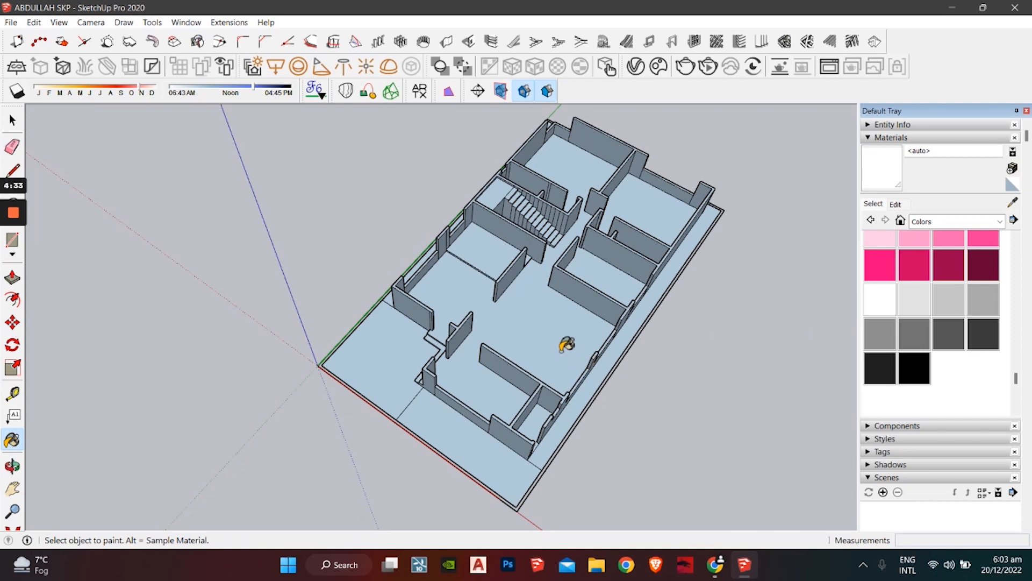
key("ctrl")
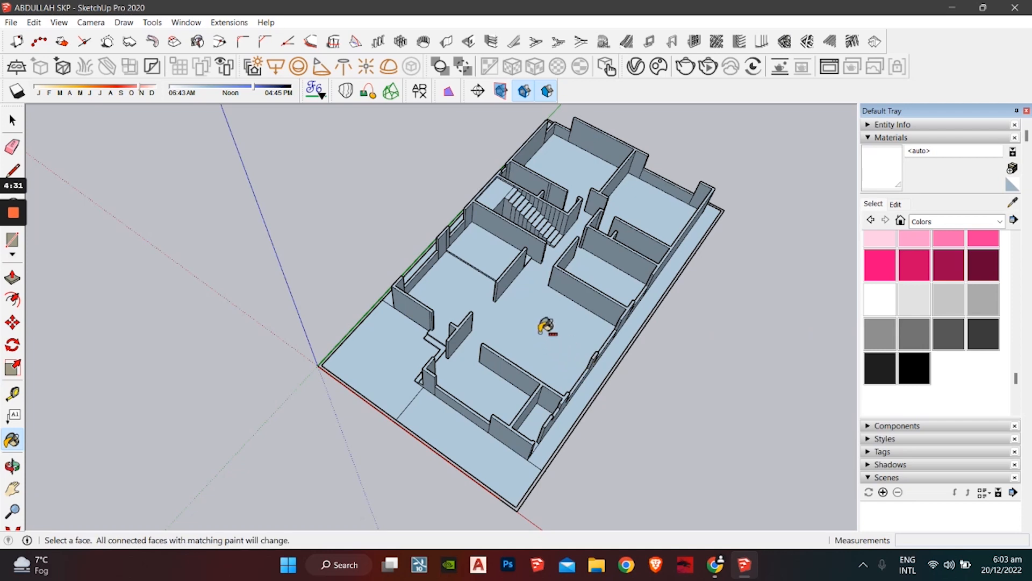
left_click(545, 326, "ctrl")
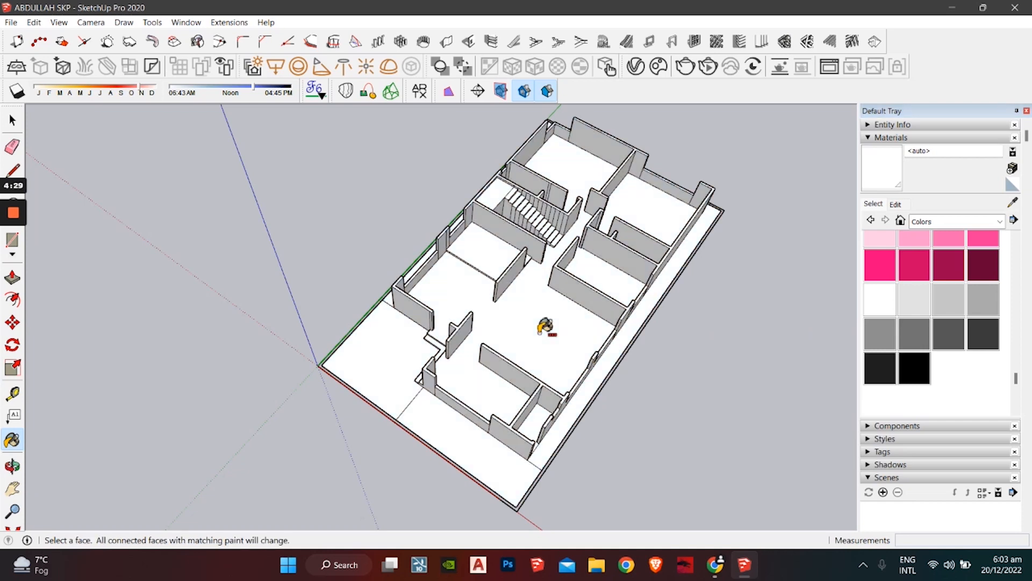
Step: Orbit and zoom around the white-painted house plan, then switch to the texture website in Chrome
mouse_move(502, 362)
middle_mouse_down()
mouse_move(560, 313)
mouse_move(655, 267)
middle_mouse_up()
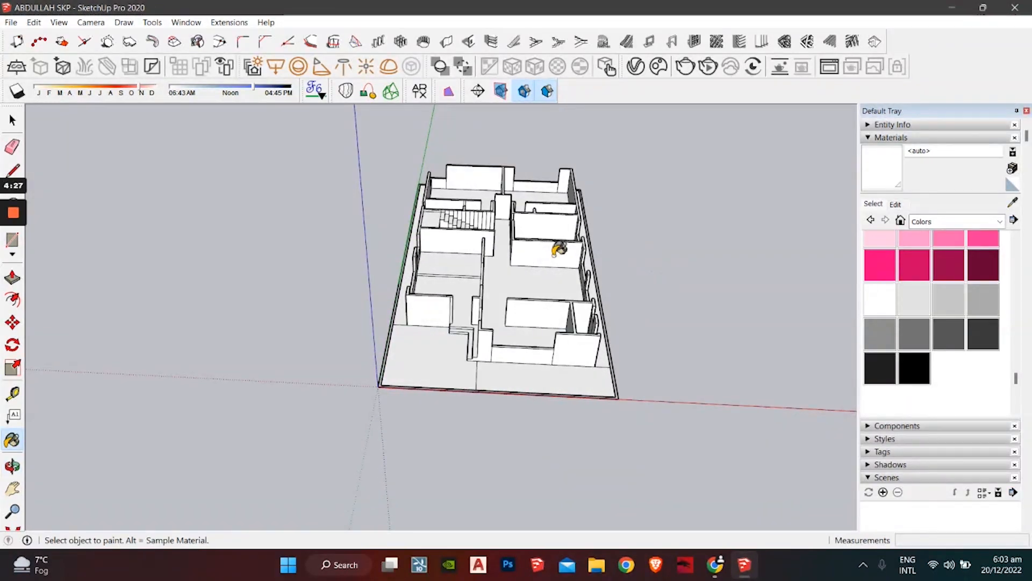
mouse_move(558, 250)
middle_mouse_down()
mouse_move(512, 337)
mouse_move(500, 323)
mouse_move(505, 289)
mouse_move(460, 380)
middle_mouse_up()
scroll(506, 316, "up", 5)
key("space")
scroll(504, 317, "down", 5)
scroll(462, 377, "up", 2)
mouse_move(485, 272)
middle_mouse_down("shift")
mouse_move(489, 286)
mouse_move(340, 308)
middle_mouse_up("shift")
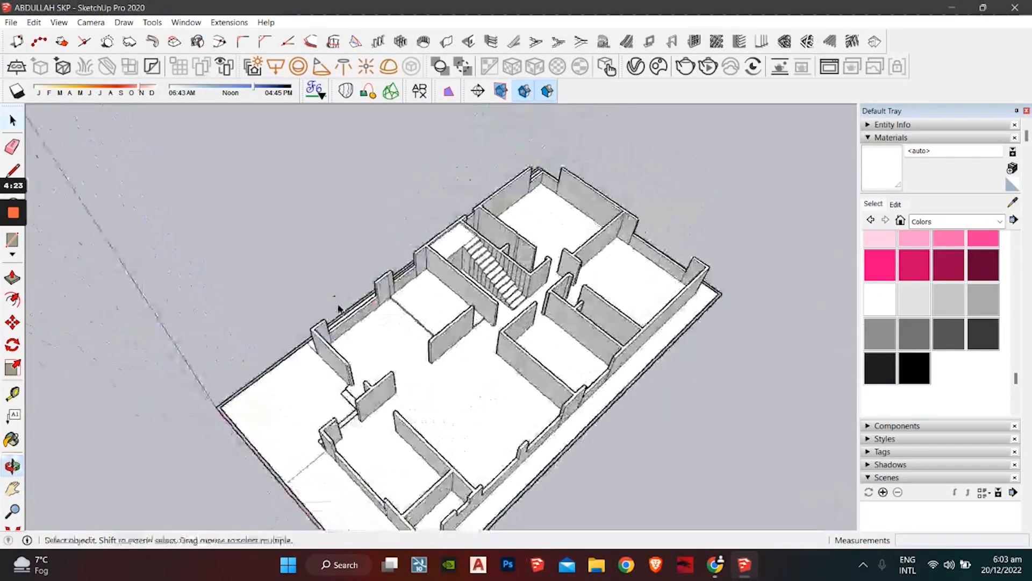
middle_click_drag(392, 351, 361, 311)
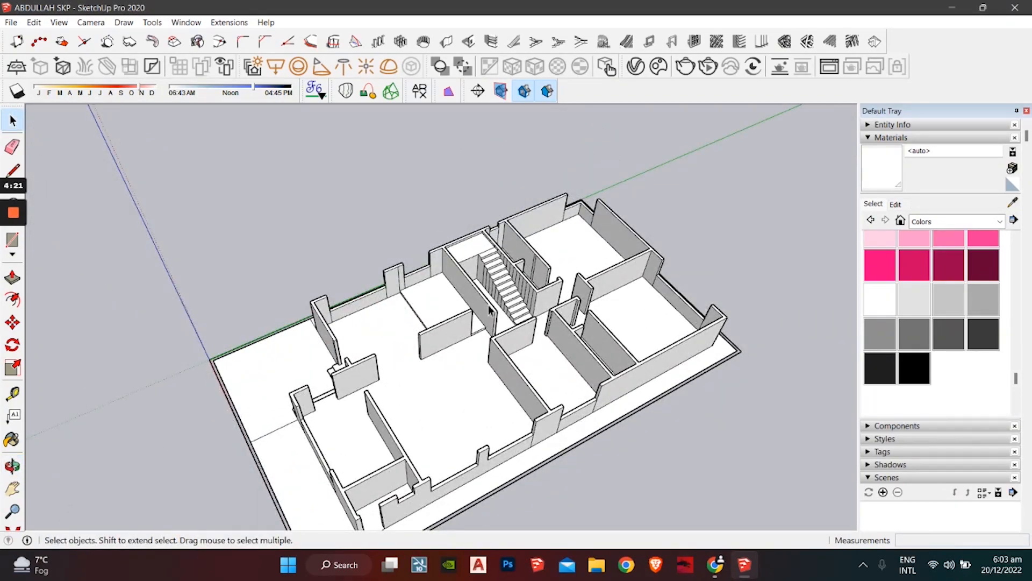
scroll(490, 309, "down", 4)
mouse_move(489, 318)
middle_mouse_down()
mouse_move(491, 344)
mouse_move(496, 322)
middle_mouse_up()
scroll(484, 320, "up", 6)
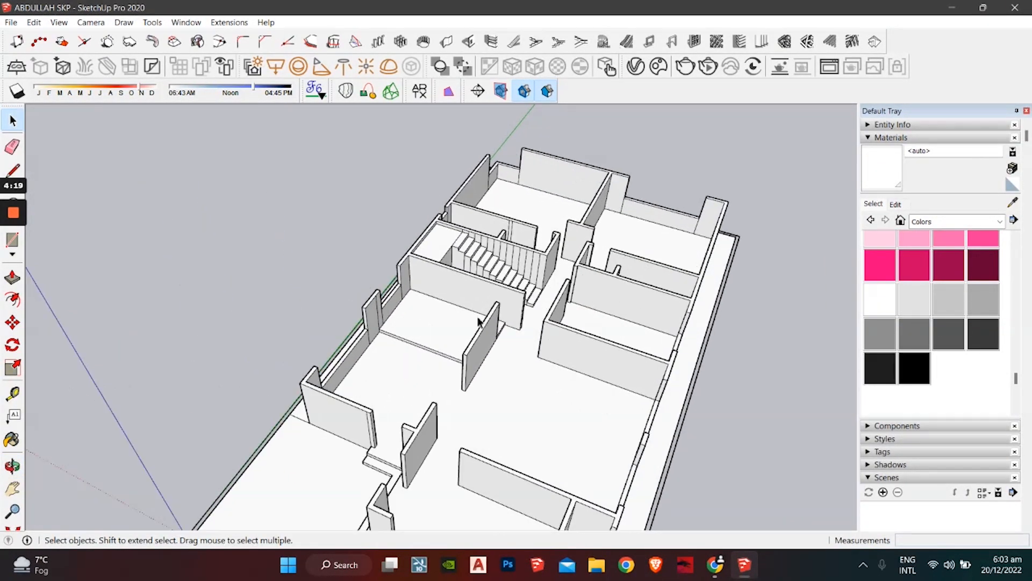
scroll(480, 322, "down", 3)
left_click(716, 566)
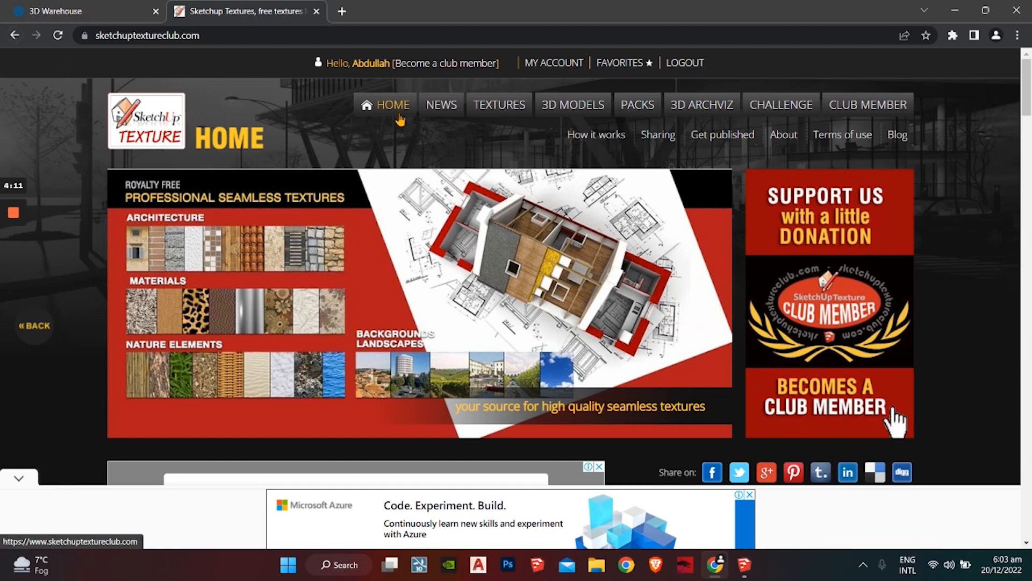
Step: Open the site's textures section, dismiss the advertisement, and go back to the home page
left_click(510, 109)
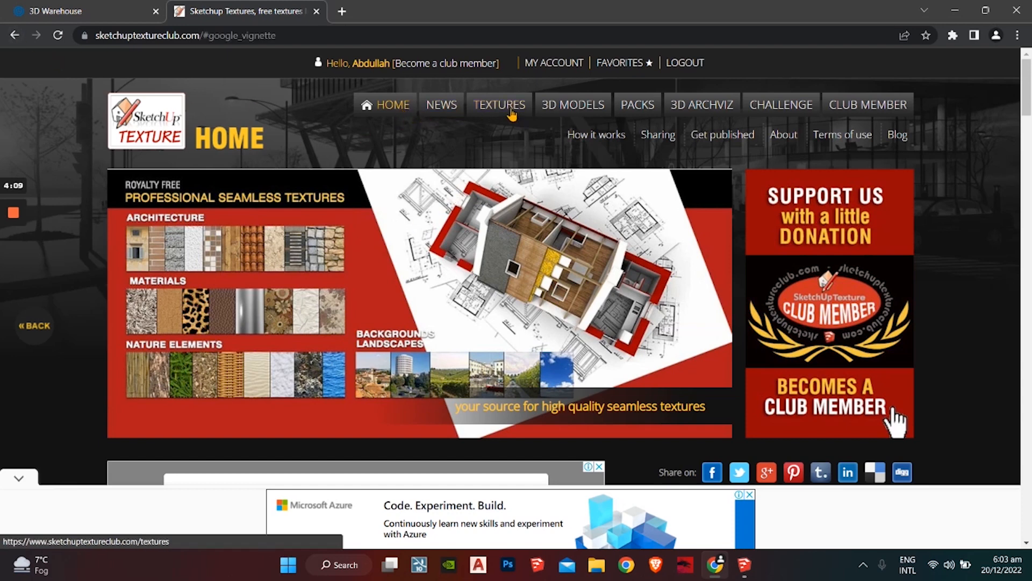
left_click(557, 359)
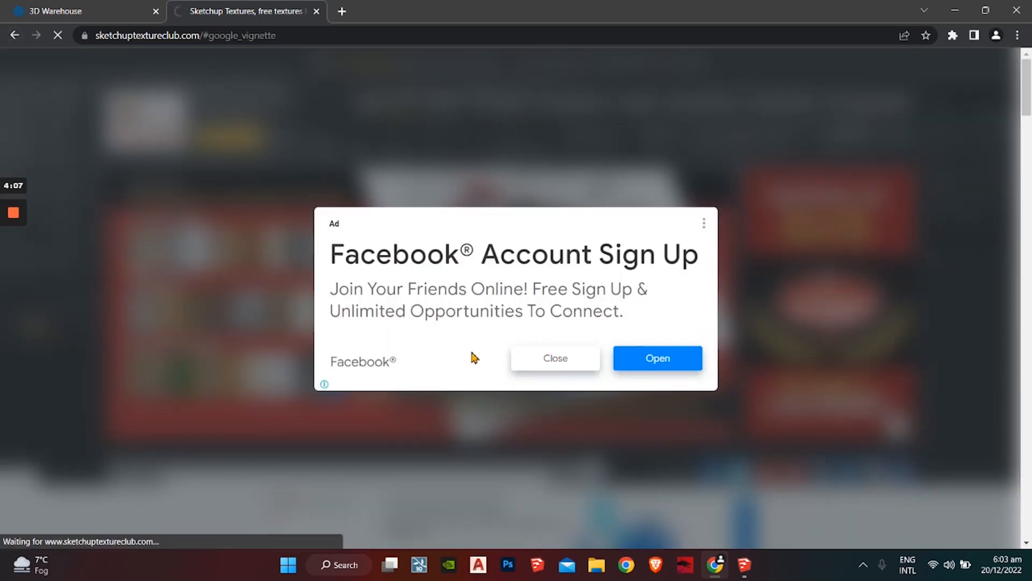
scroll(77, 534, "down", 5)
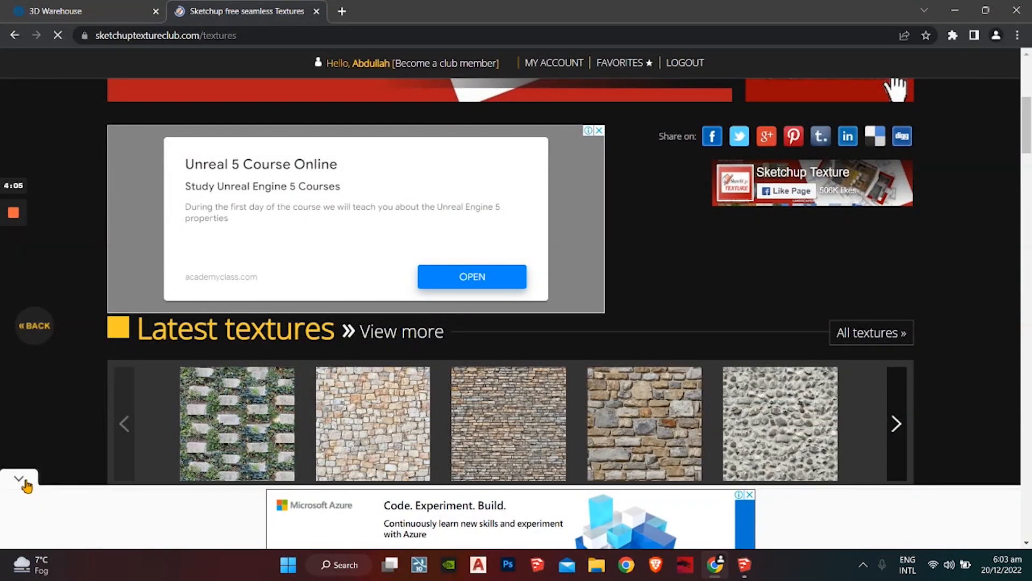
scroll(54, 462, "up", 5)
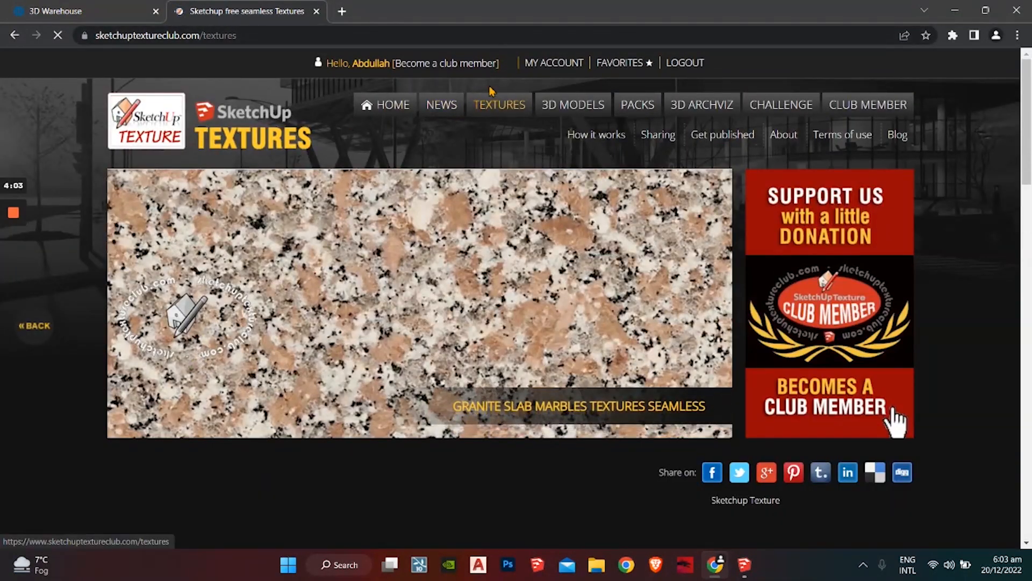
key("alt+Left")
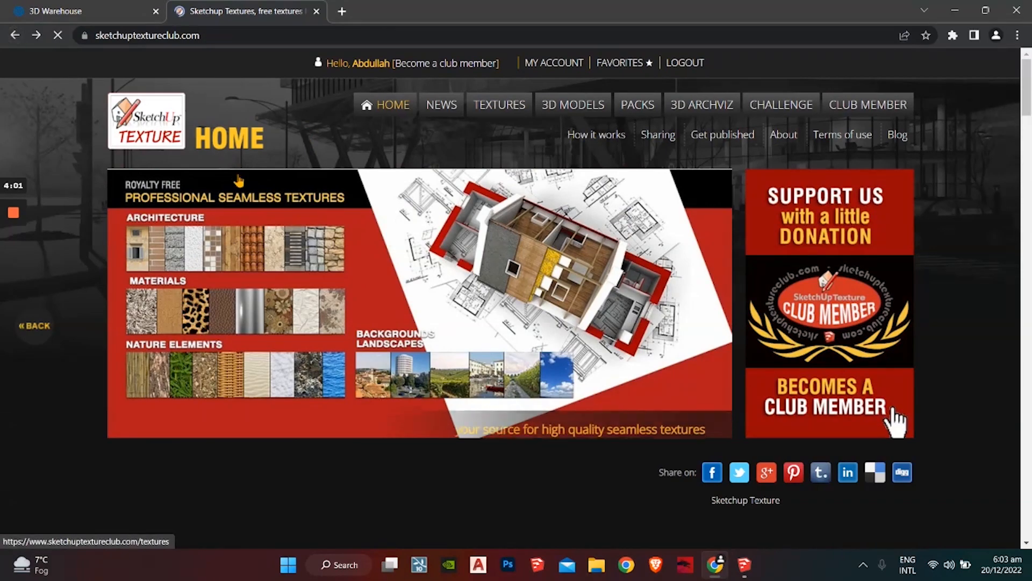
scroll(239, 180, "down", 15)
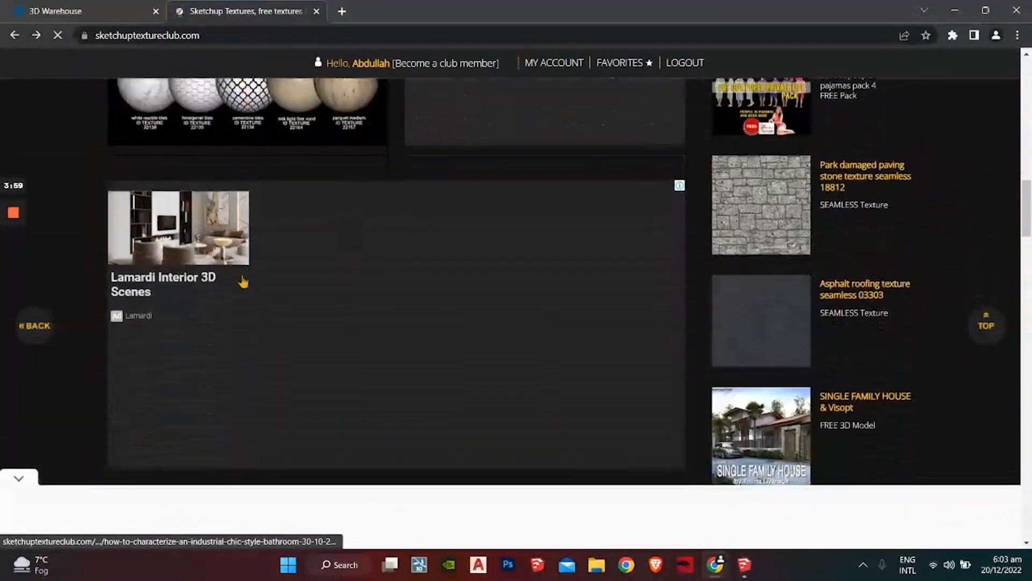
scroll(243, 280, "up", 5)
Step: Bring the house model forward and orbit and zoom into its floor-plan rooms, then return to the website
left_click(750, 570)
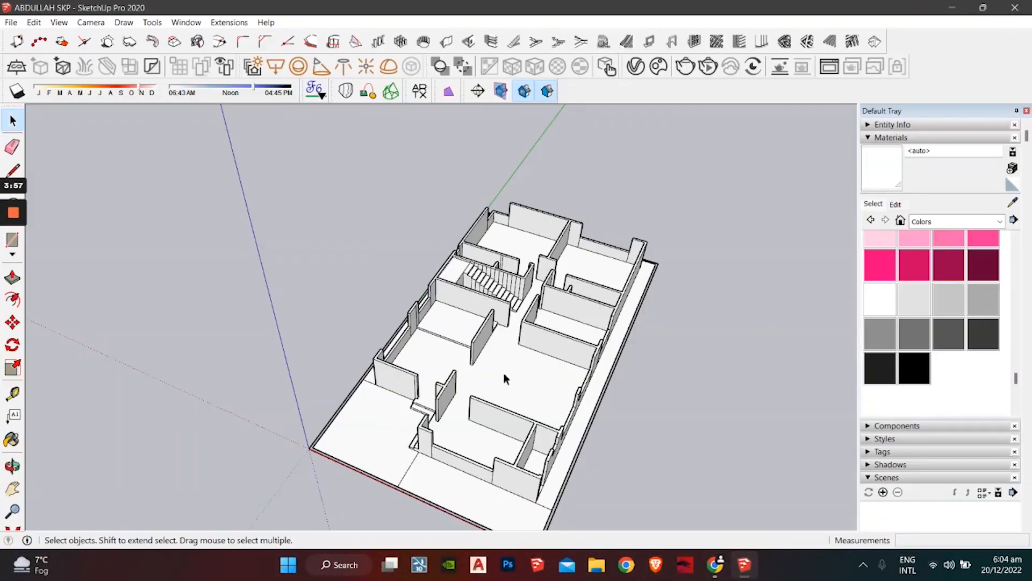
mouse_move(503, 375)
middle_mouse_down()
mouse_move(497, 306)
mouse_move(530, 340)
middle_mouse_up()
scroll(516, 317, "up", 3)
middle_click_drag(506, 299, 475, 302)
scroll(323, 334, "up", 3)
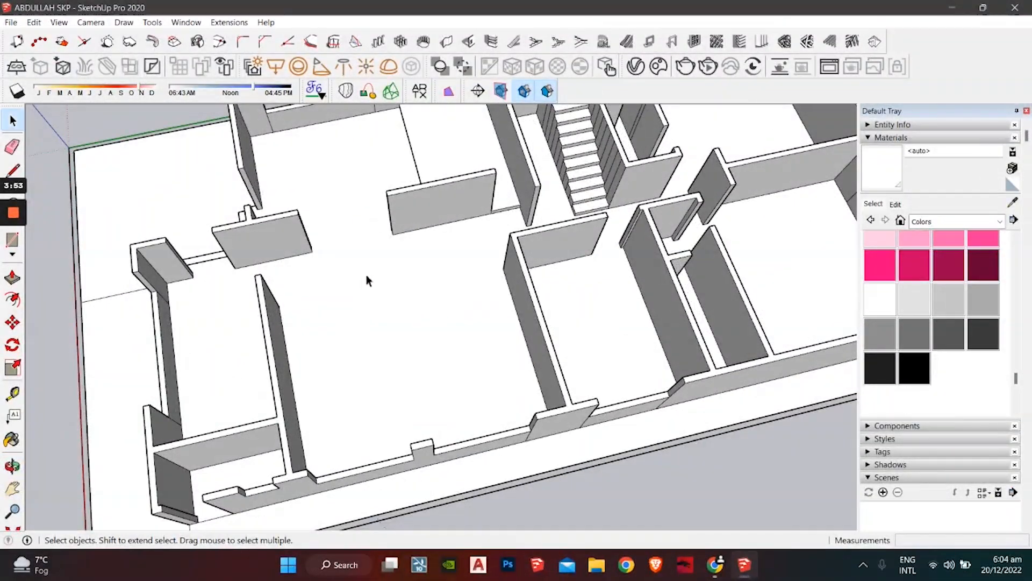
middle_click_drag(449, 233, 477, 284)
scroll(526, 365, "up", 3)
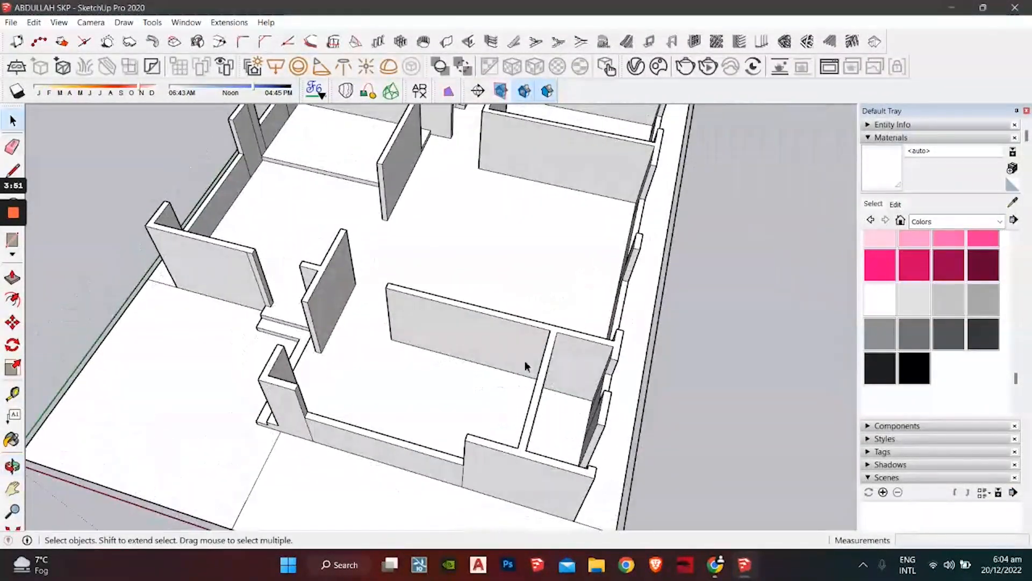
left_click(715, 564)
Step: Open the TEXTURES catalogue and search it for 'marble'
scroll(203, 320, "down", 10)
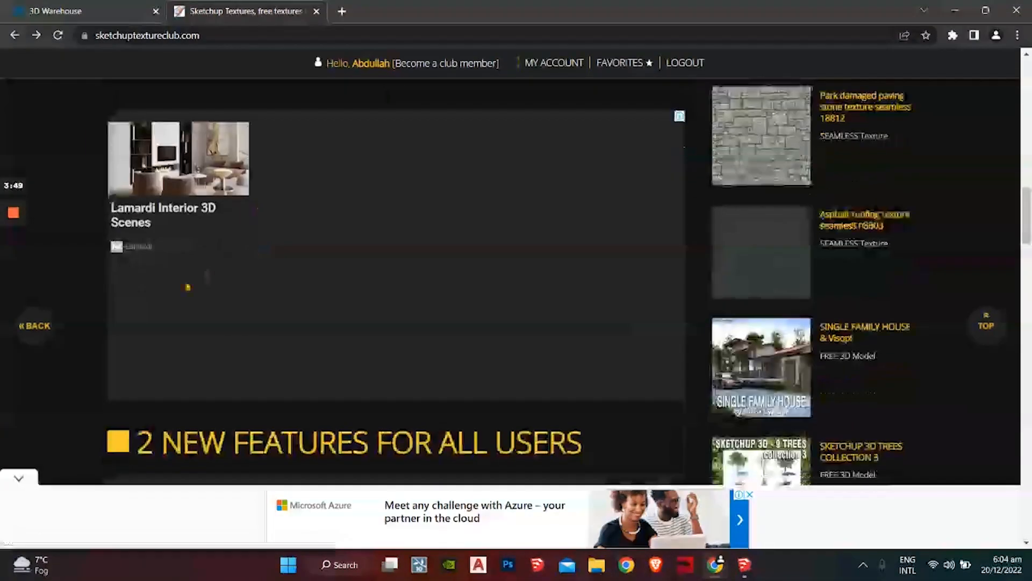
scroll(203, 320, "up", 10)
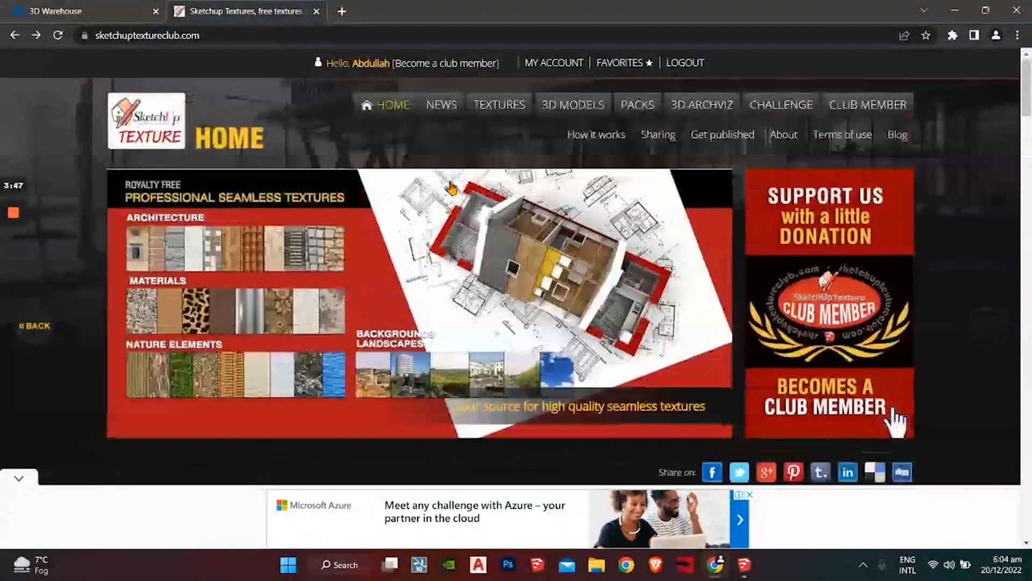
left_click(495, 106)
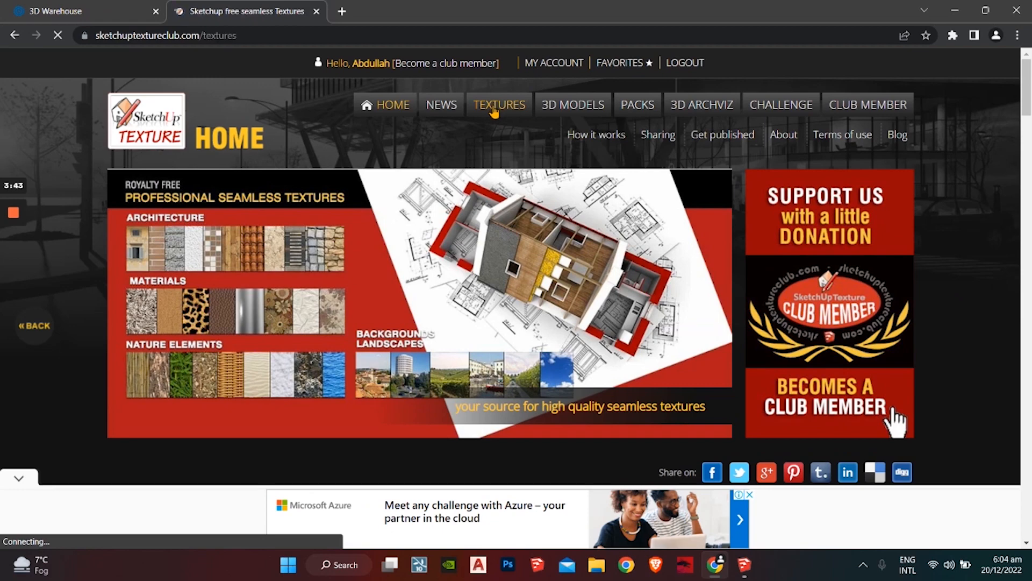
scroll(232, 347, "down", 6)
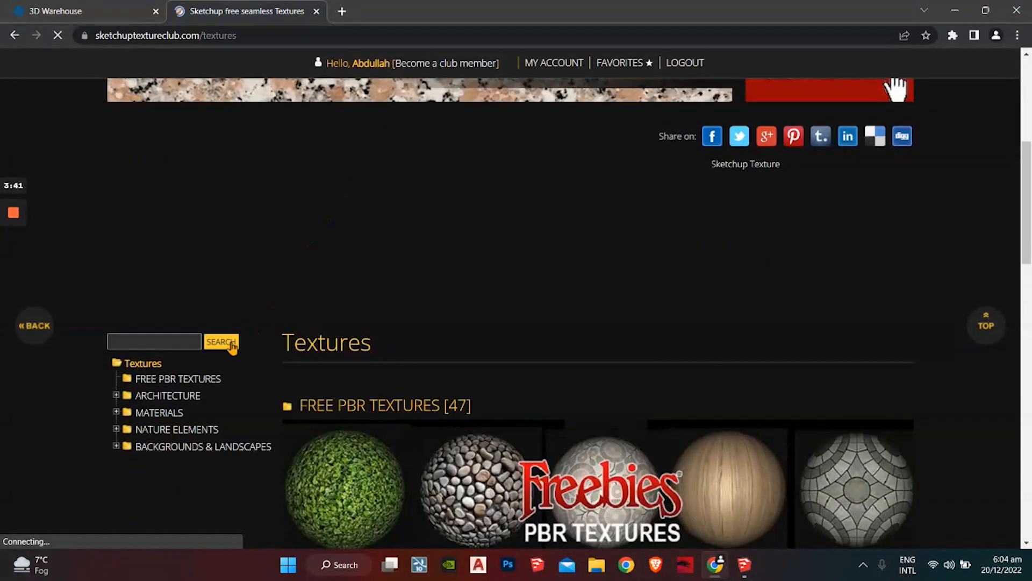
left_click(166, 344)
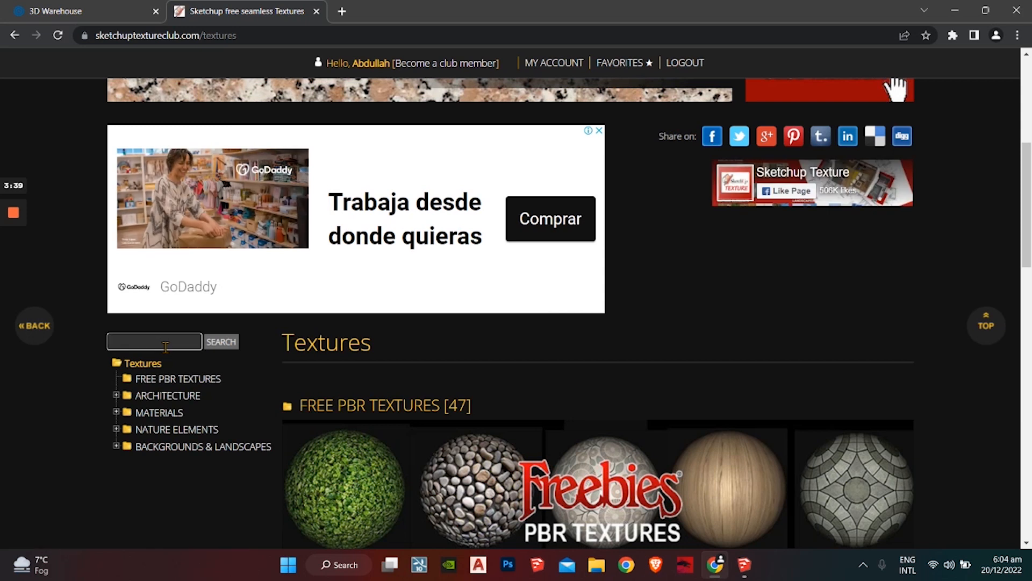
type("marble")
key("Return")
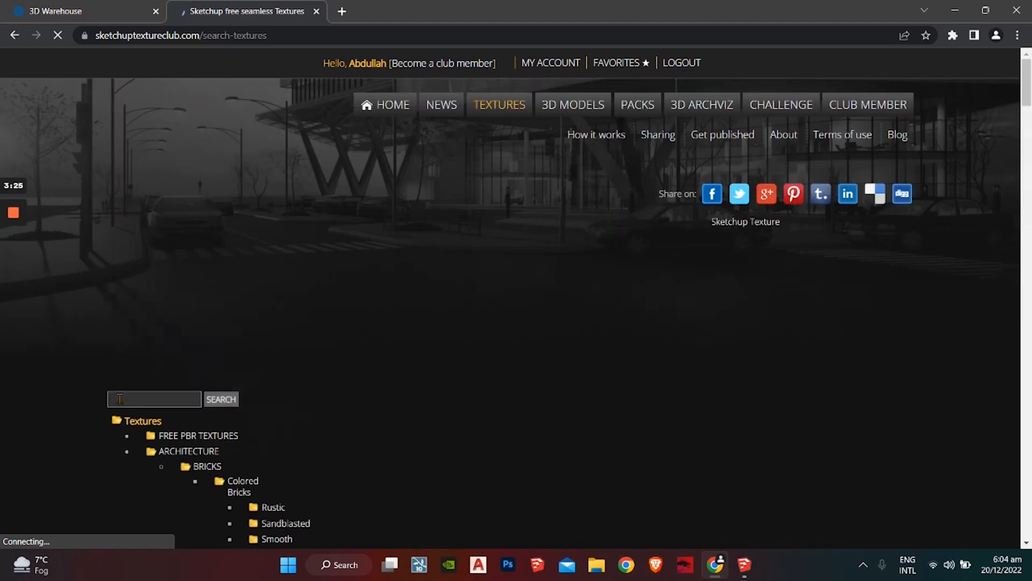
Step: Browse the marble results and open the Black portoro gold Pbr texture seamless 22264 page
scroll(290, 350, "down", 5)
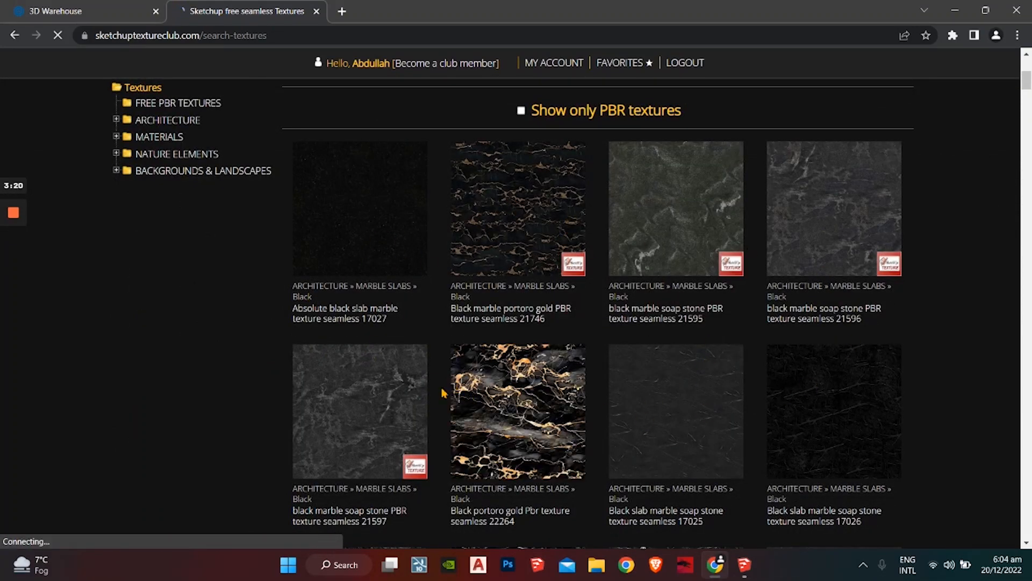
scroll(437, 414, "down", 7)
scroll(430, 361, "up", 3)
scroll(428, 365, "up", 4)
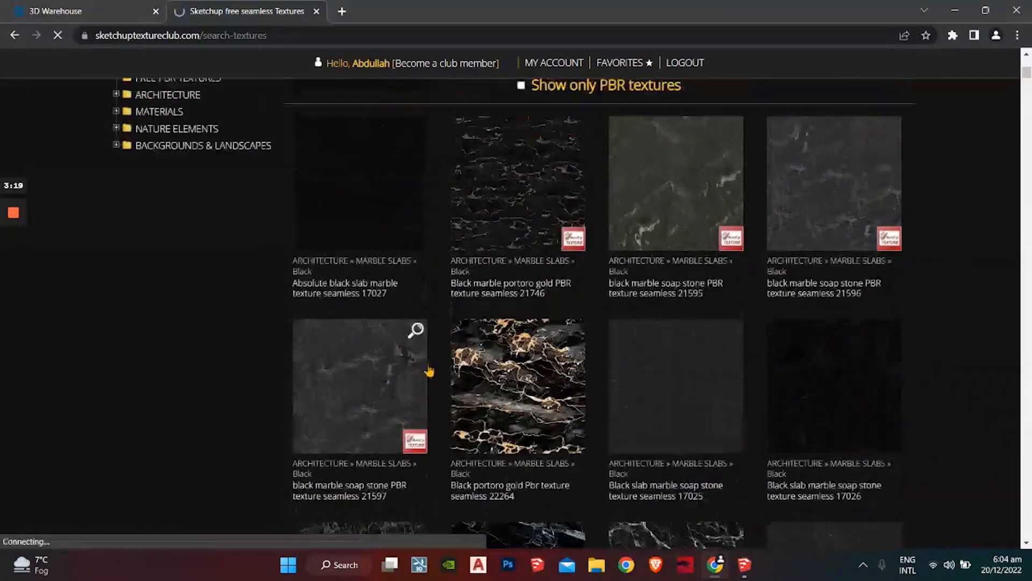
scroll(422, 369, "down", 5)
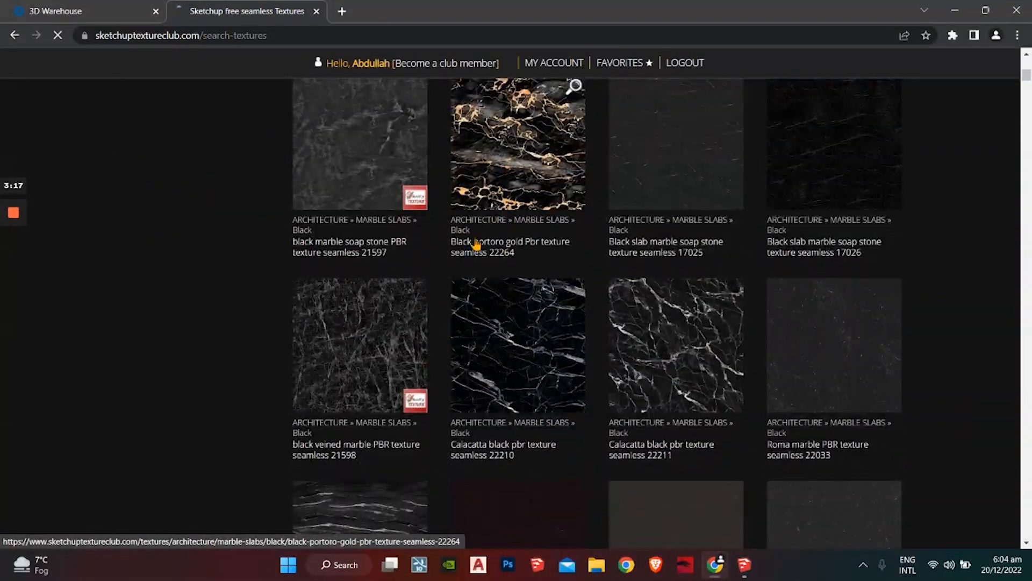
scroll(484, 215, "up", 2)
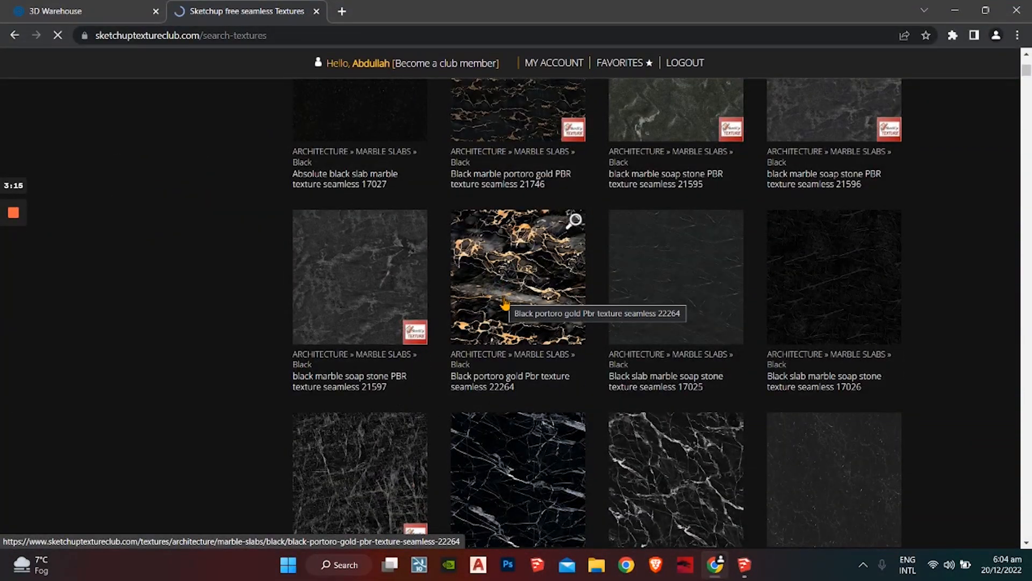
left_click(504, 304)
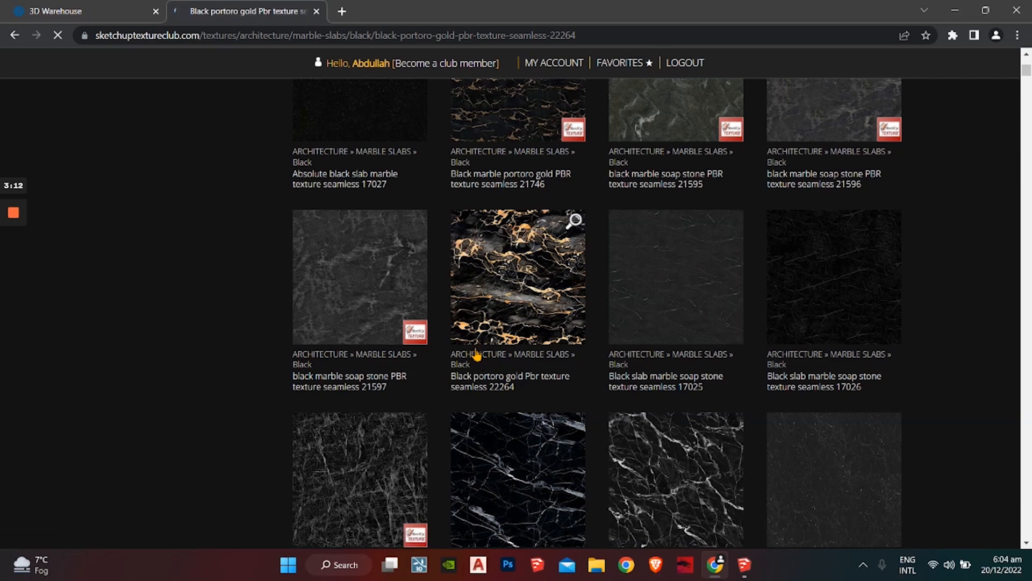
Step: Download the free version of the texture and show the ZIP in its folder
scroll(471, 305, "down", 8)
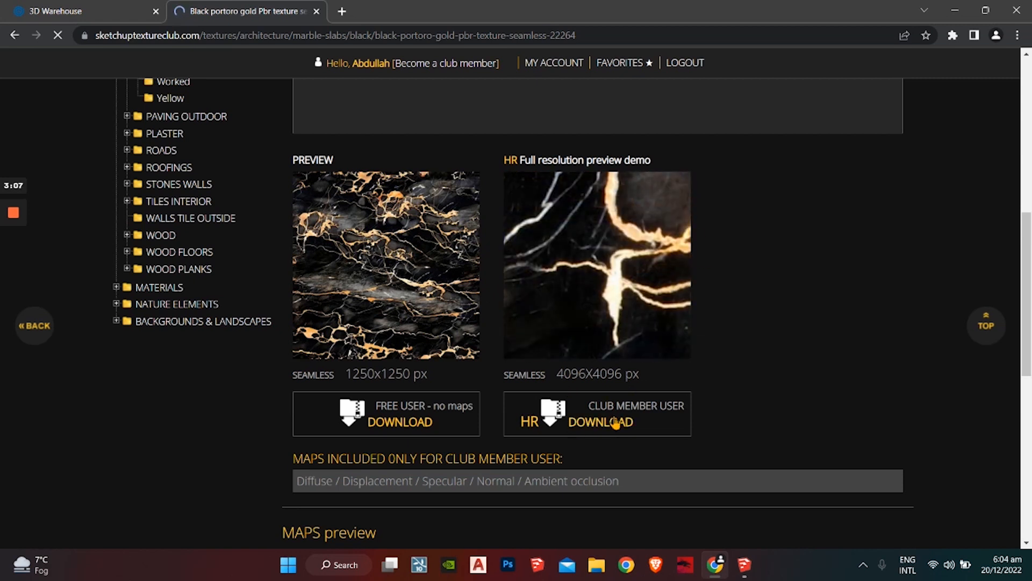
left_click(407, 426)
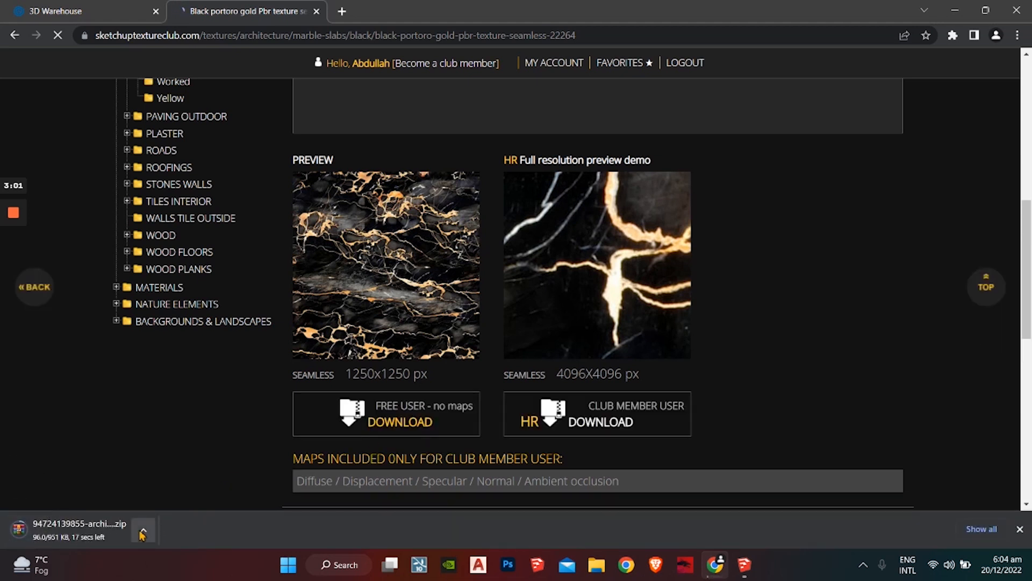
left_click(142, 532)
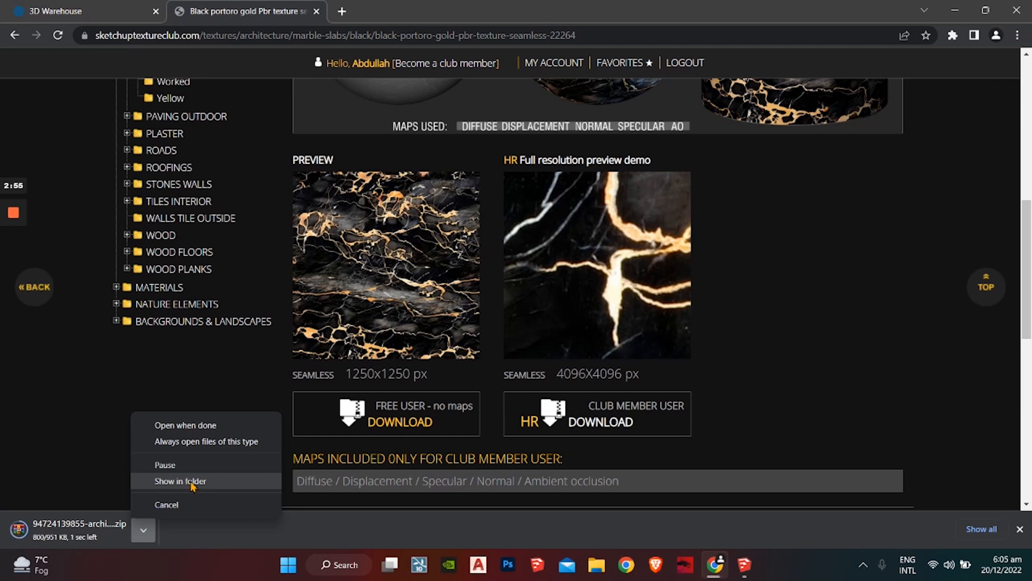
left_click(188, 483)
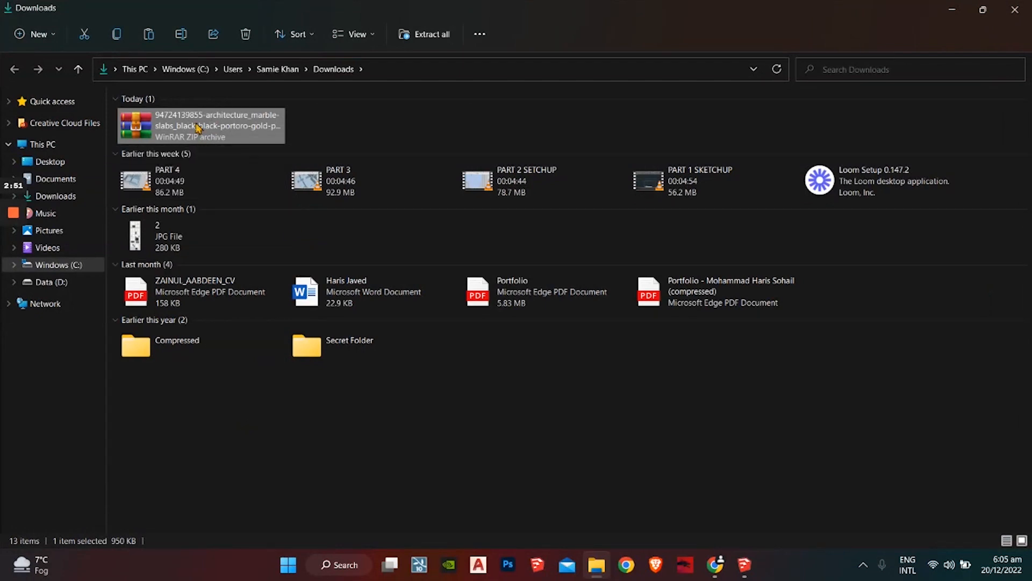
Step: Extract the marble ZIP into its suggested folder and select the black portoro gold texture image
right_click(183, 131)
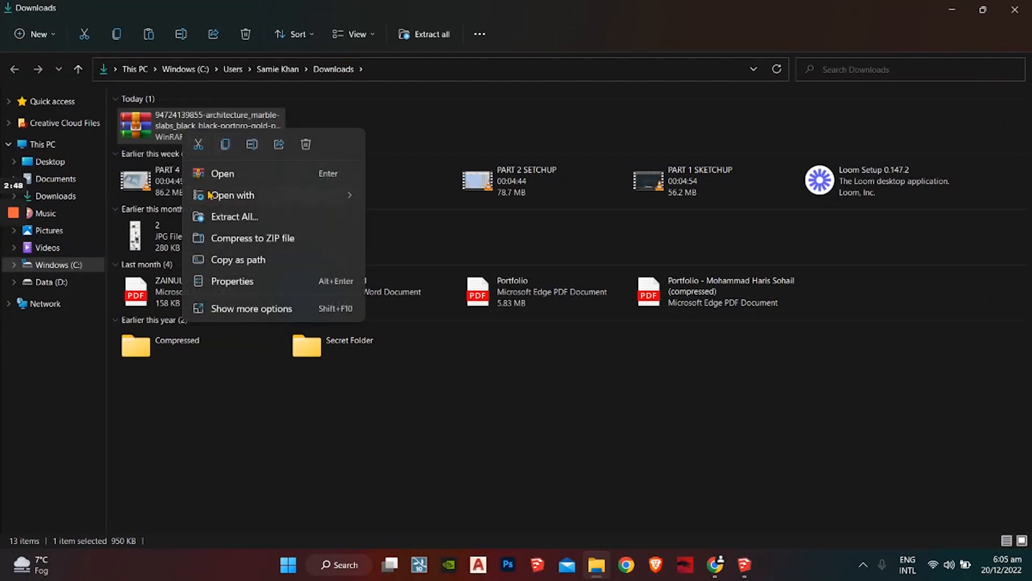
left_click(234, 216)
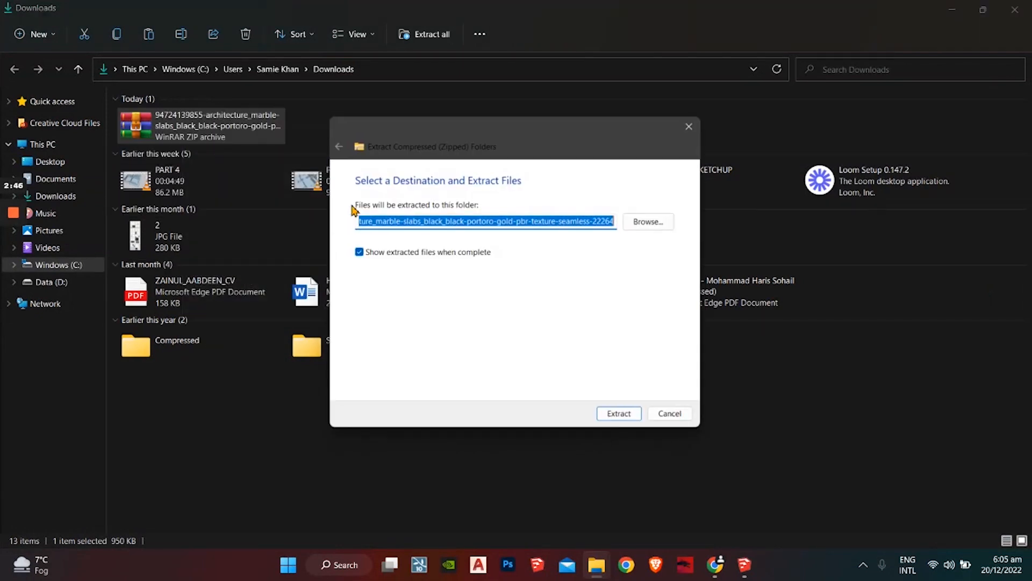
left_click(622, 417)
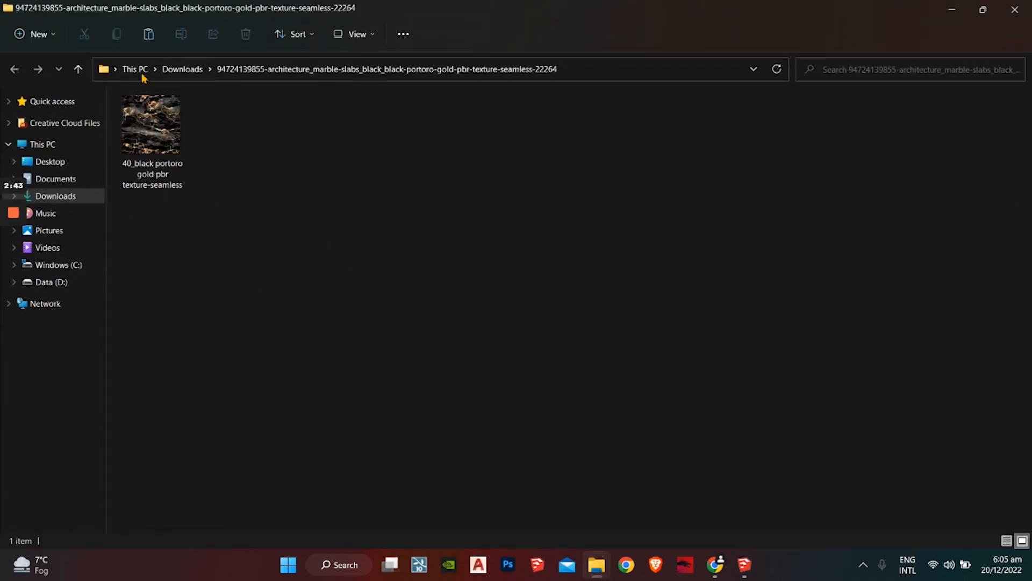
mouse_move(150, 125)
left_mouse_down()
mouse_move(556, 371)
mouse_move(550, 359)
mouse_move(115, 127)
mouse_move(144, 127)
mouse_move(249, 212)
mouse_move(680, 466)
mouse_move(749, 571)
mouse_move(251, 163)
mouse_move(705, 536)
left_mouse_up()
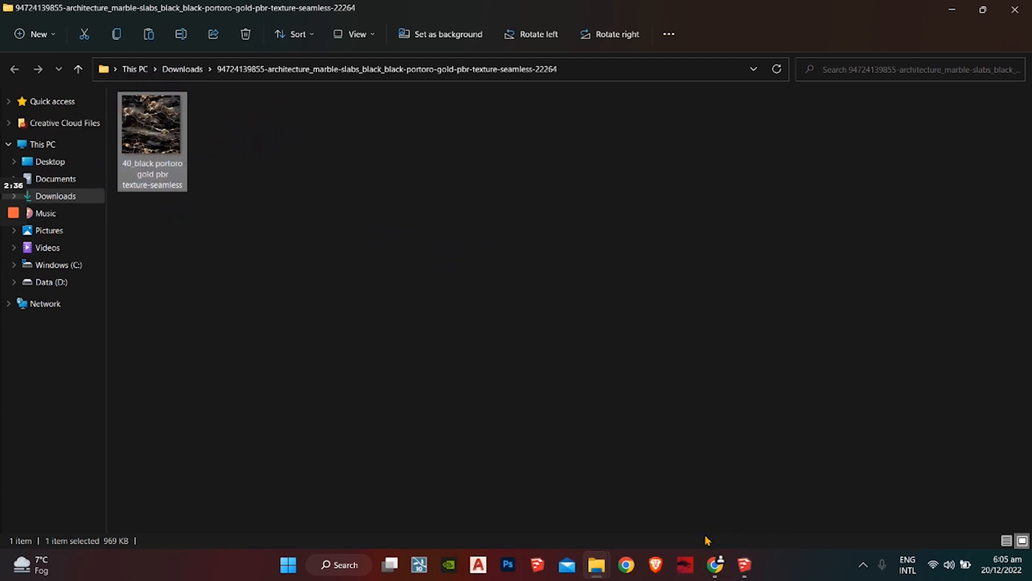
left_click(749, 567)
scroll(308, 226, "down", 3)
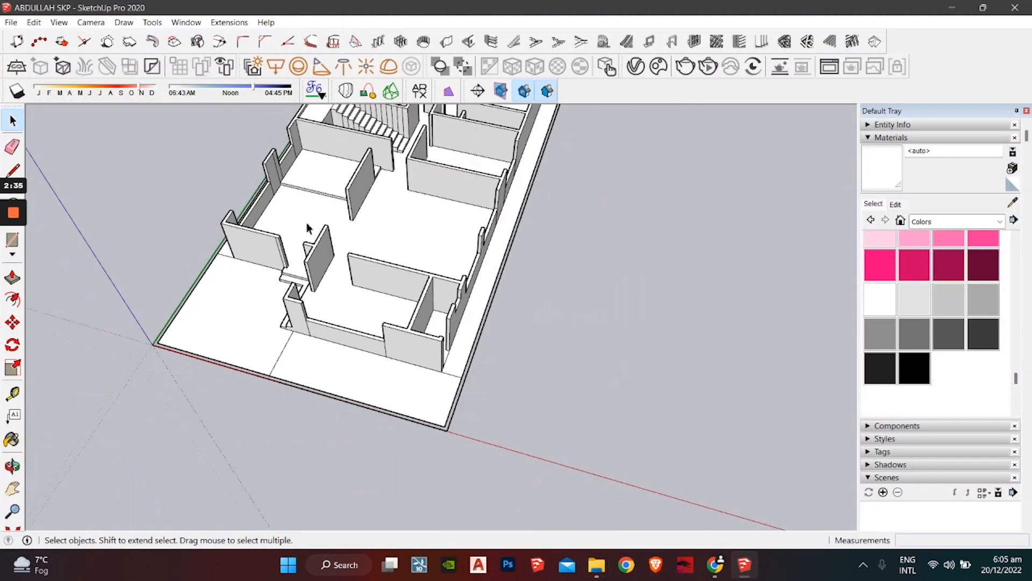
mouse_move(308, 225)
middle_mouse_down()
mouse_move(326, 324)
mouse_move(306, 276)
mouse_move(329, 235)
middle_mouse_up()
scroll(305, 275, "down", 2)
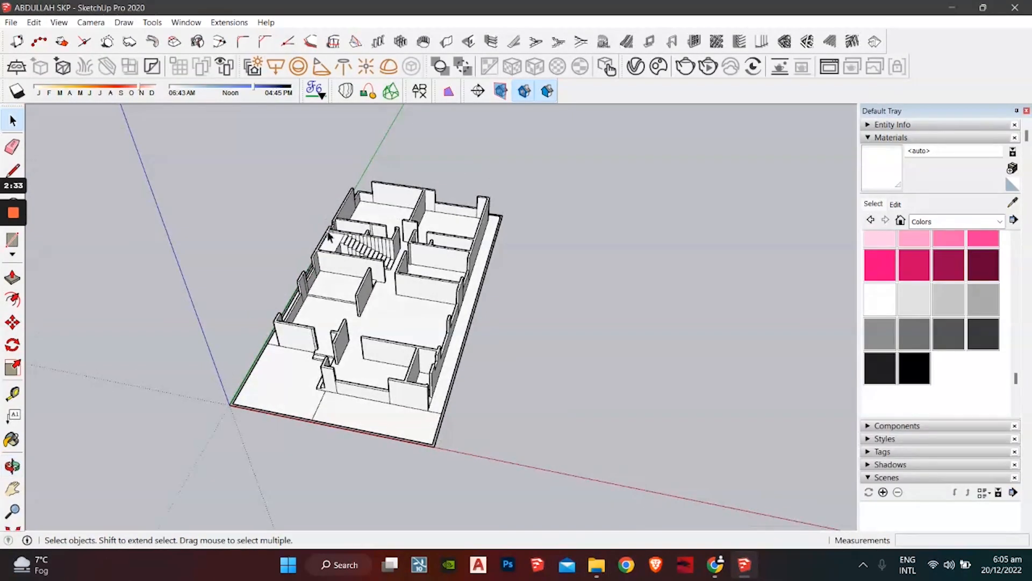
left_click(11, 22)
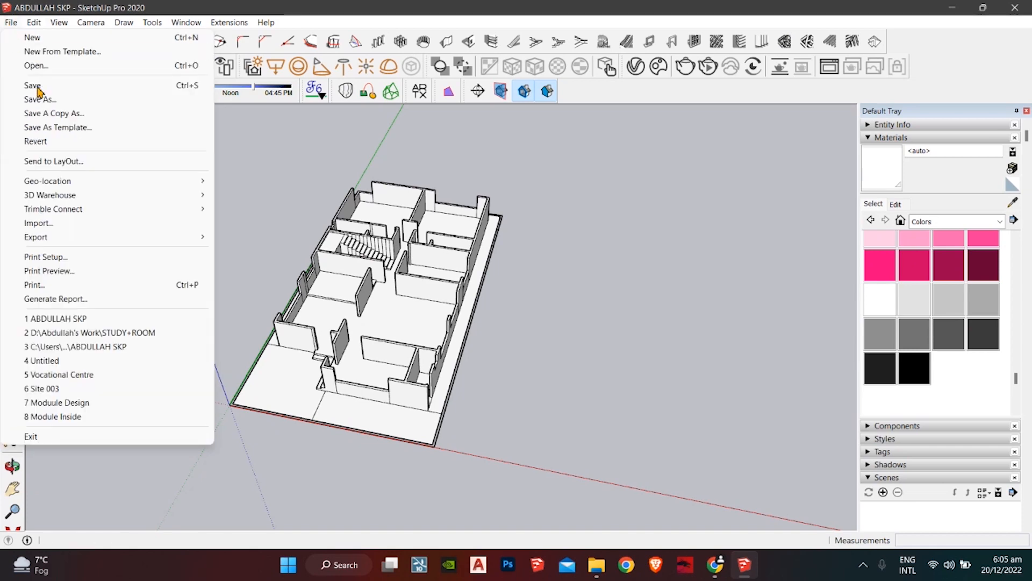
left_click(72, 223)
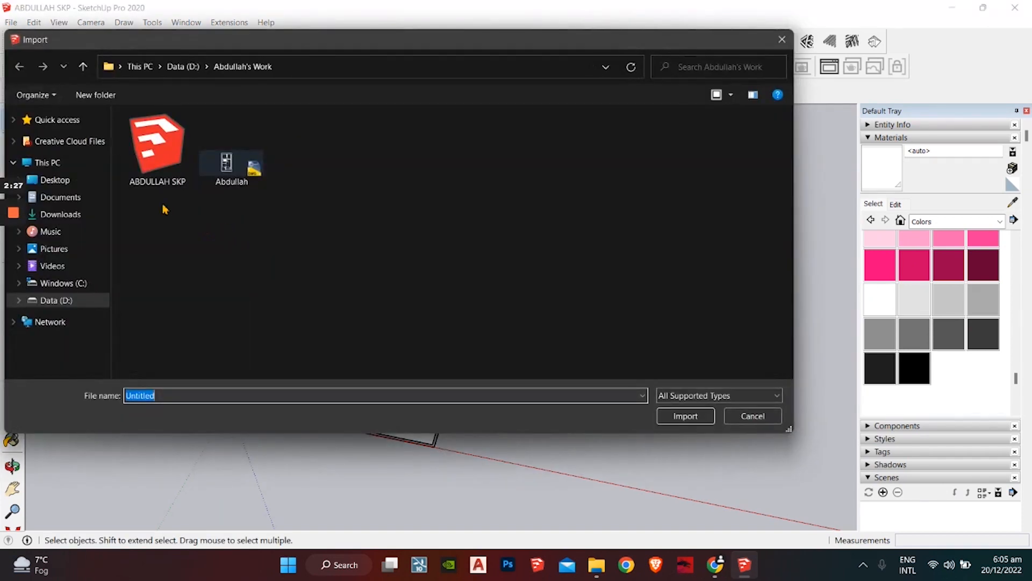
left_click(65, 215)
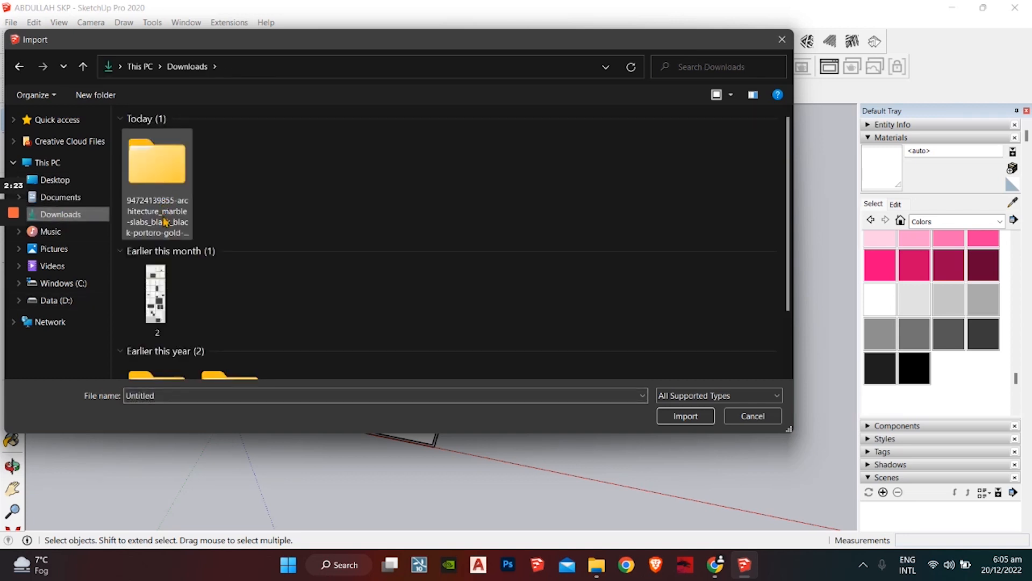
scroll(162, 237, "down", 1)
scroll(172, 215, "up", 1)
double_click(164, 188)
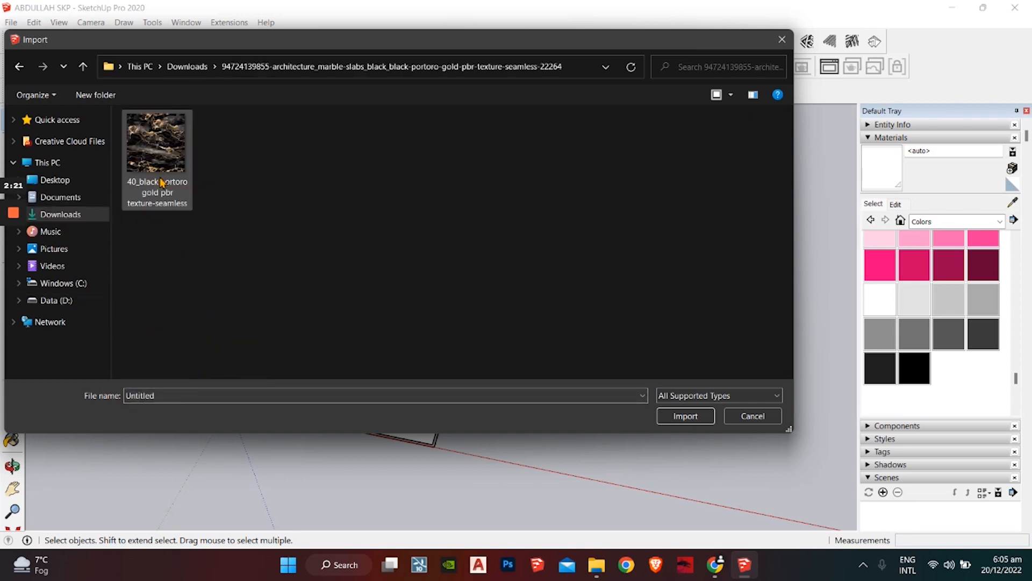
left_click(170, 148)
left_click(686, 462)
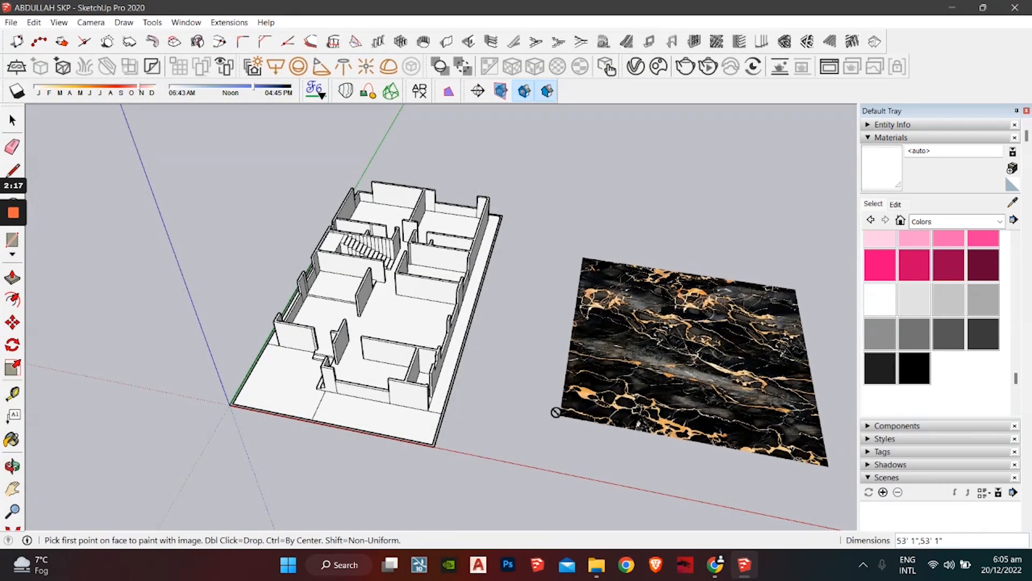
key("Escape")
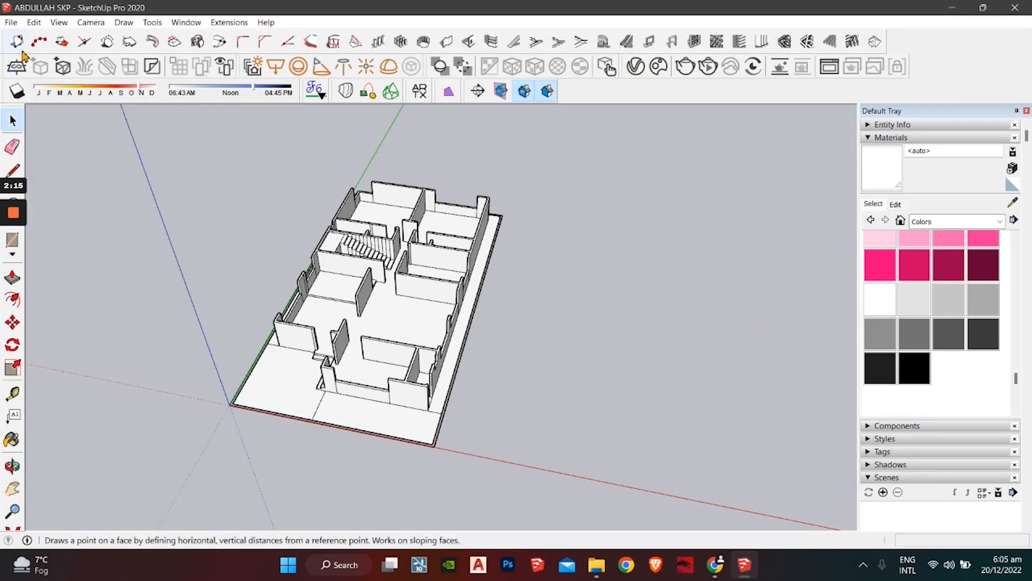
left_click(11, 22)
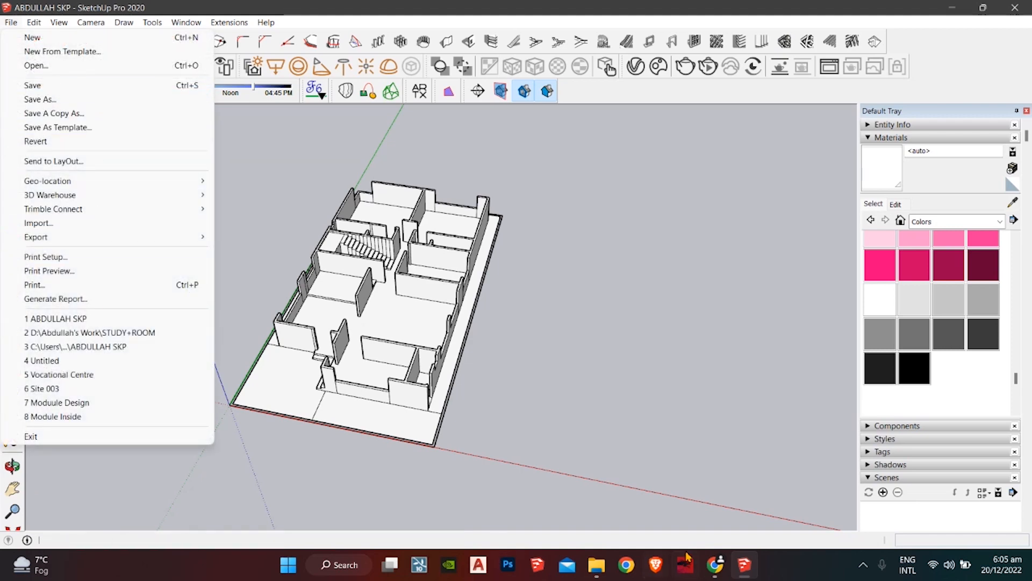
left_click(597, 564)
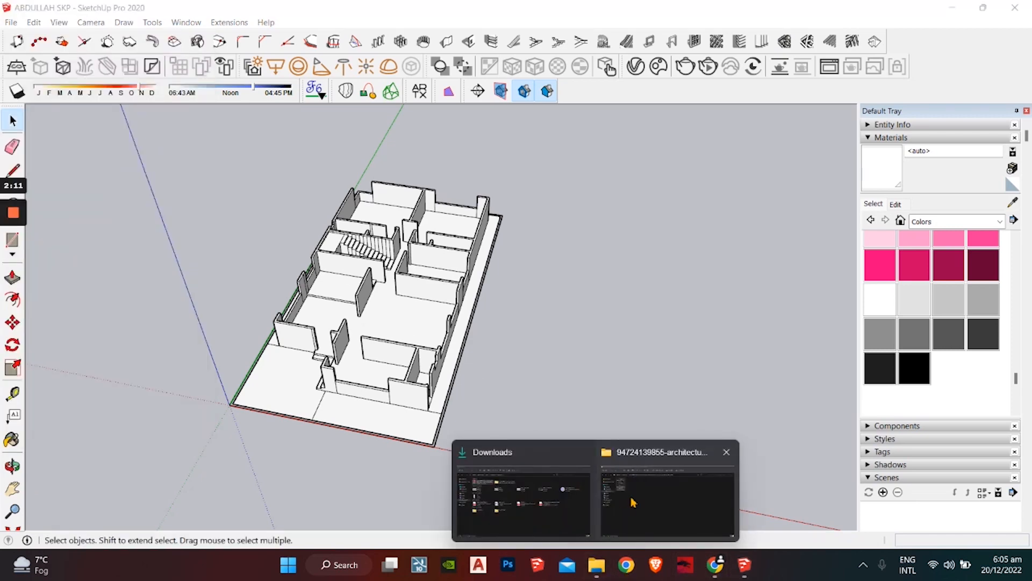
left_click(666, 497)
Step: Drag the black portoro gold texture file from Explorer into SketchUp and place it beside the house
left_click(78, 69)
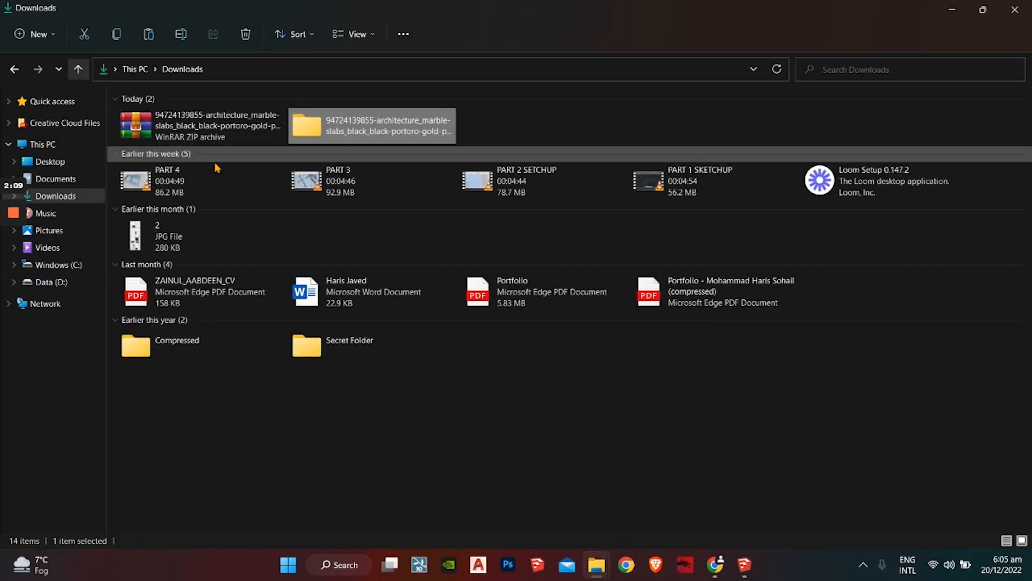
key("alt+Left")
mouse_move(152, 129)
left_mouse_down()
mouse_move(272, 231)
mouse_move(723, 532)
mouse_move(412, 305)
left_mouse_up()
left_click(744, 564)
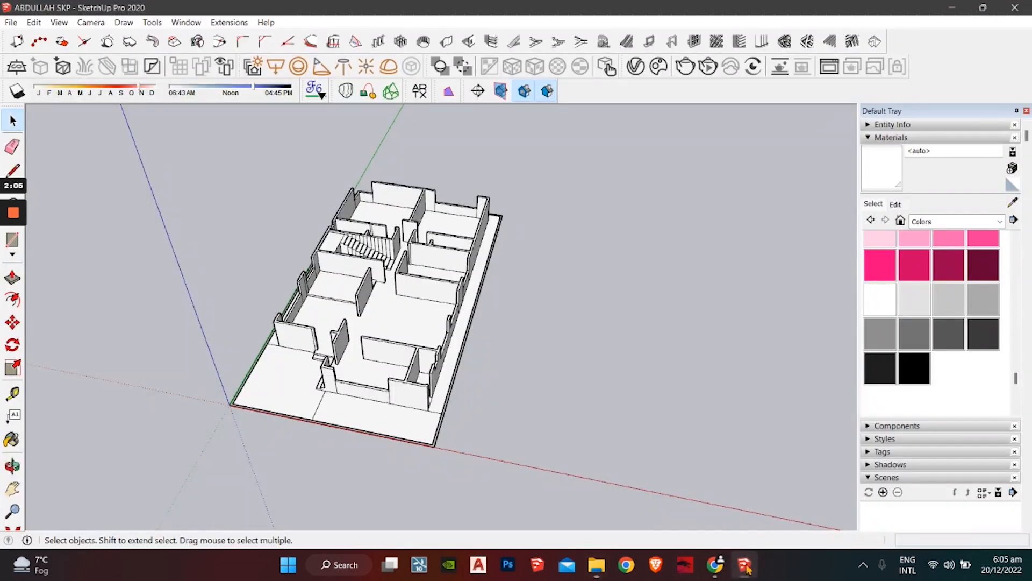
mouse_move(778, 6)
left_mouse_down()
mouse_move(829, 52)
mouse_move(866, 56)
left_mouse_up()
mouse_move(151, 132)
left_mouse_down()
mouse_move(769, 399)
mouse_move(777, 417)
mouse_move(739, 429)
mouse_move(752, 422)
left_mouse_up()
key("Escape")
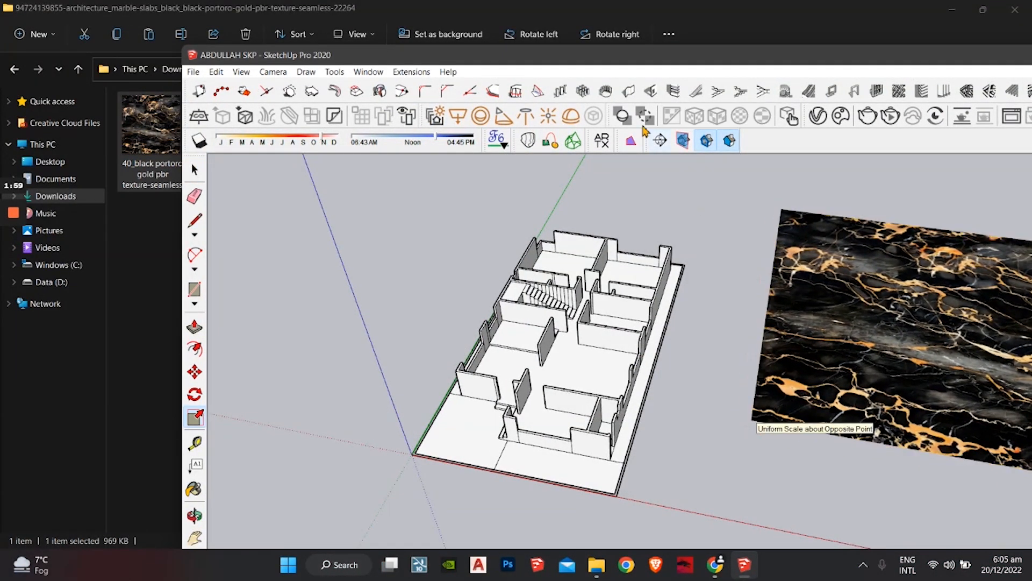
Step: Maximize SketchUp, orbit around the model, and select the placed marble image
double_click(641, 61)
mouse_move(559, 290)
middle_mouse_down()
mouse_move(511, 242)
mouse_move(516, 205)
middle_mouse_up()
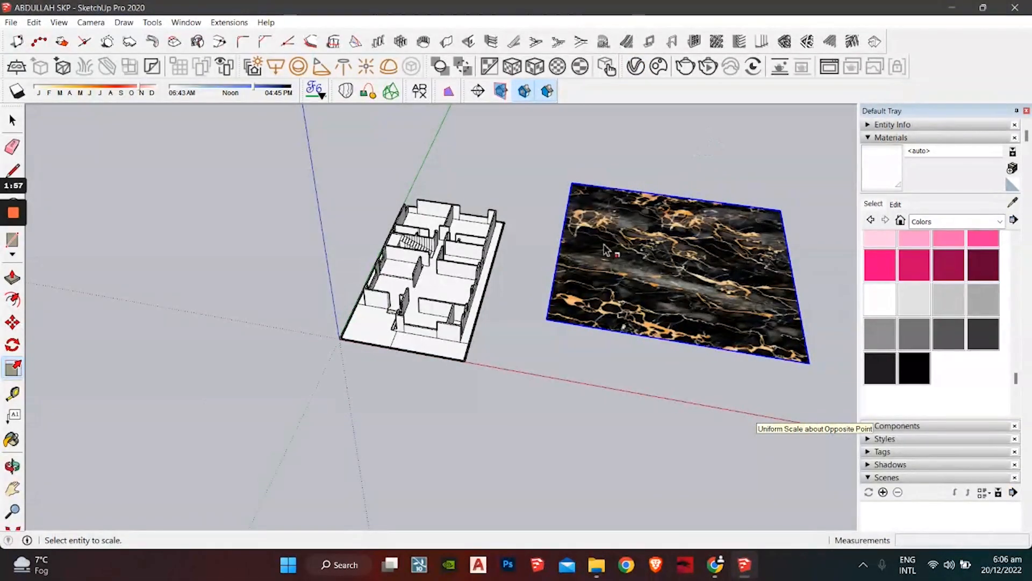
mouse_move(586, 225)
middle_mouse_down()
mouse_move(642, 283)
mouse_move(466, 352)
mouse_move(468, 304)
middle_mouse_up()
key("space")
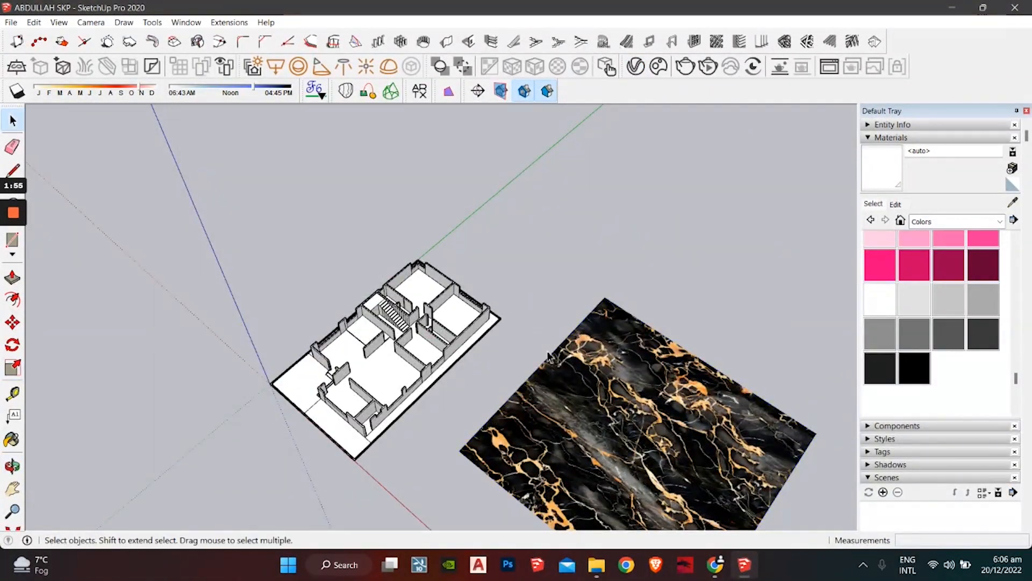
middle_click_drag(575, 370, 549, 266, "shift")
scroll(563, 333, "up", 3)
middle_click_drag(563, 334, 635, 203)
left_click(621, 317)
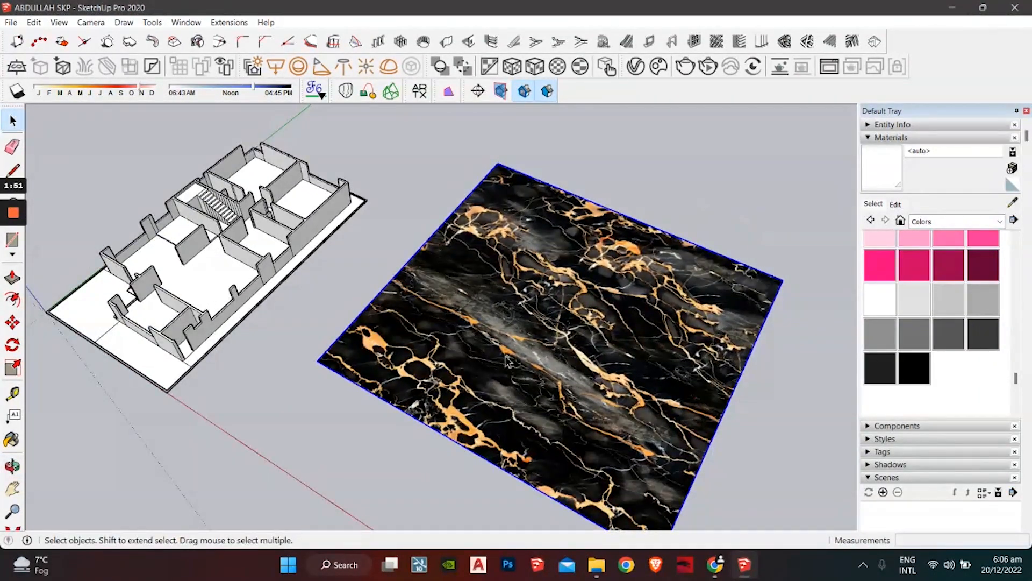
Step: Explode the marble image into a textured face and sample its material with the eyedropper
right_click(524, 314)
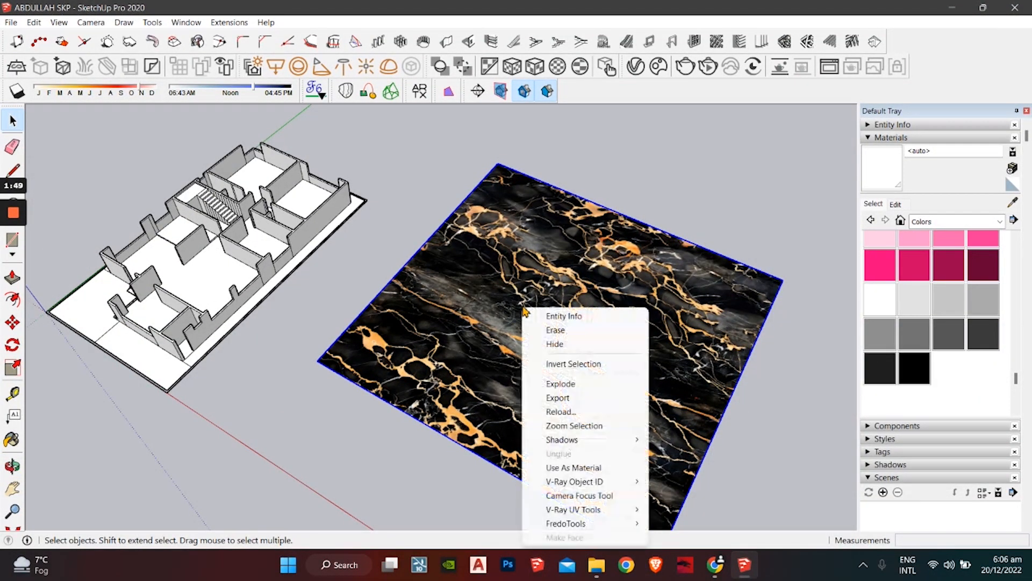
left_click(602, 383)
middle_click_drag(602, 384, 422, 421)
left_click(1011, 202)
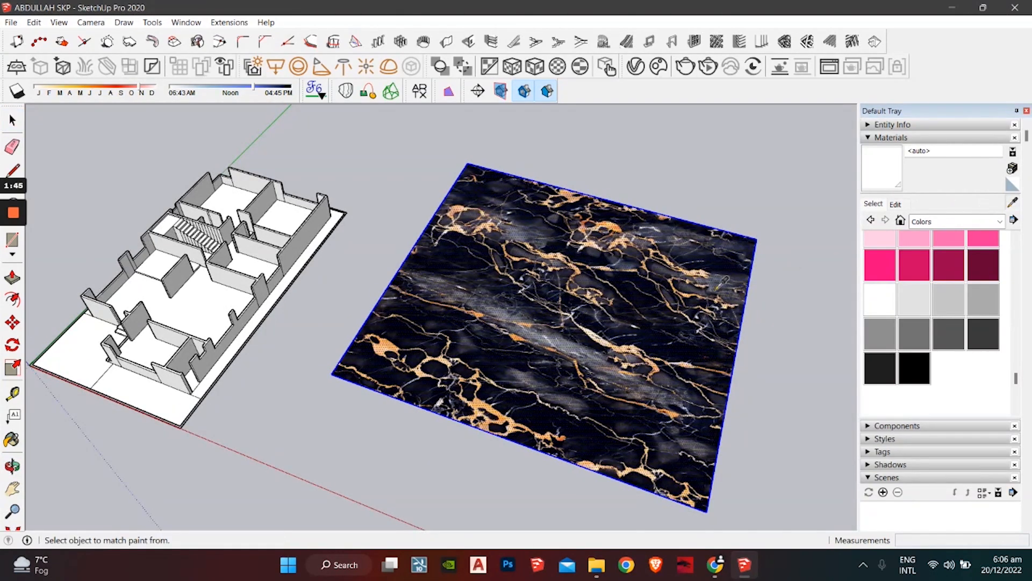
left_click(562, 316)
Step: Paint the house floor with the black portoro gold marble
mouse_move(322, 329)
middle_mouse_down("shift")
mouse_move(461, 340)
mouse_move(416, 366)
middle_mouse_up("shift")
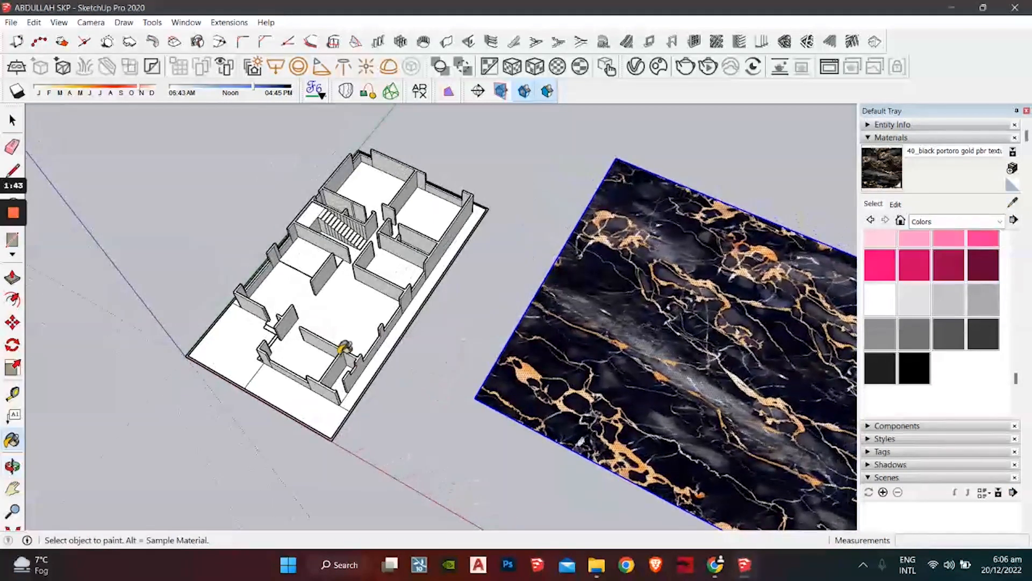
scroll(334, 338, "up", 4)
mouse_move(336, 331)
middle_mouse_down()
mouse_move(369, 397)
mouse_move(438, 344)
mouse_move(401, 352)
mouse_move(461, 350)
mouse_move(374, 444)
middle_mouse_up()
left_click(455, 349)
scroll(455, 348, "down", 4)
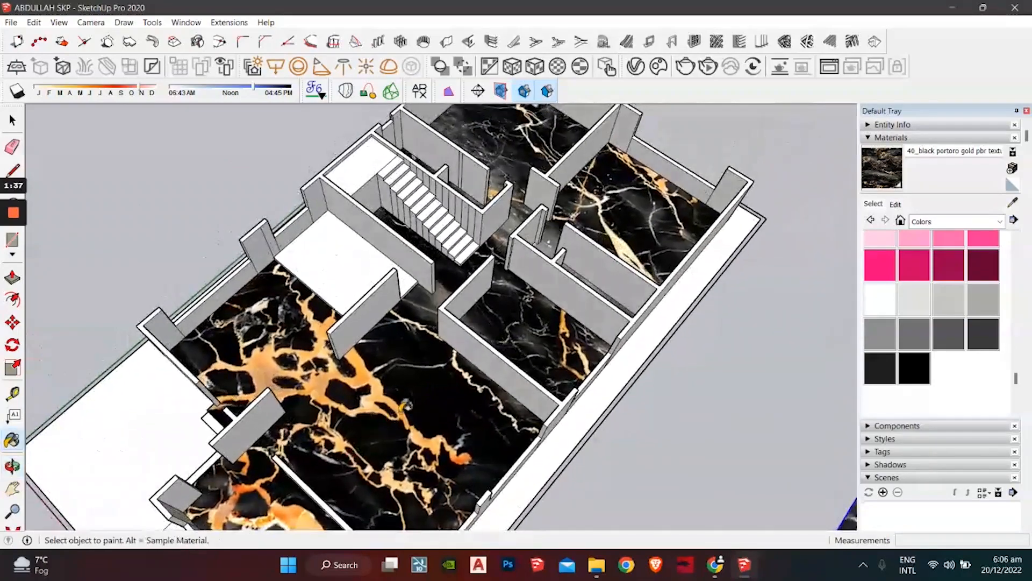
scroll(344, 403, "down", 4)
mouse_move(349, 401)
middle_mouse_down()
mouse_move(473, 419)
mouse_move(500, 371)
middle_mouse_up()
scroll(750, 186, "up", 2)
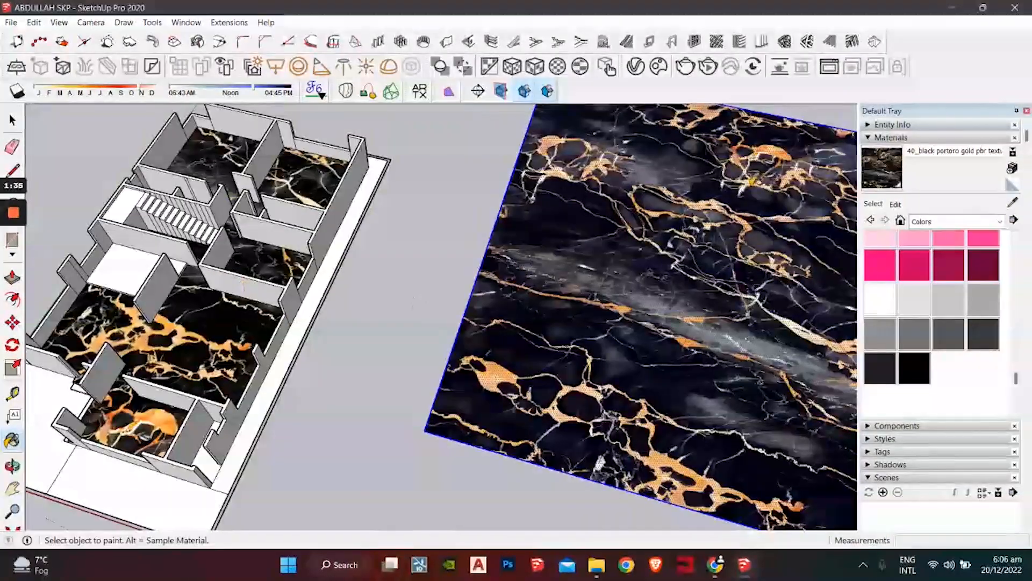
Step: Set the marble material's texture width to 4' in the Edit settings, after trying 7' and 8'
left_click(903, 204)
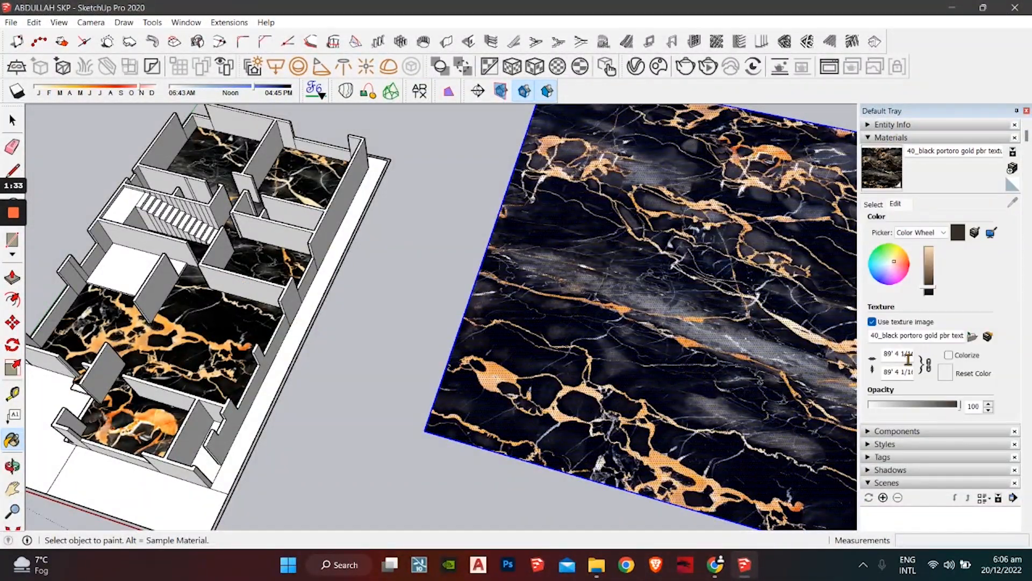
left_click(890, 356)
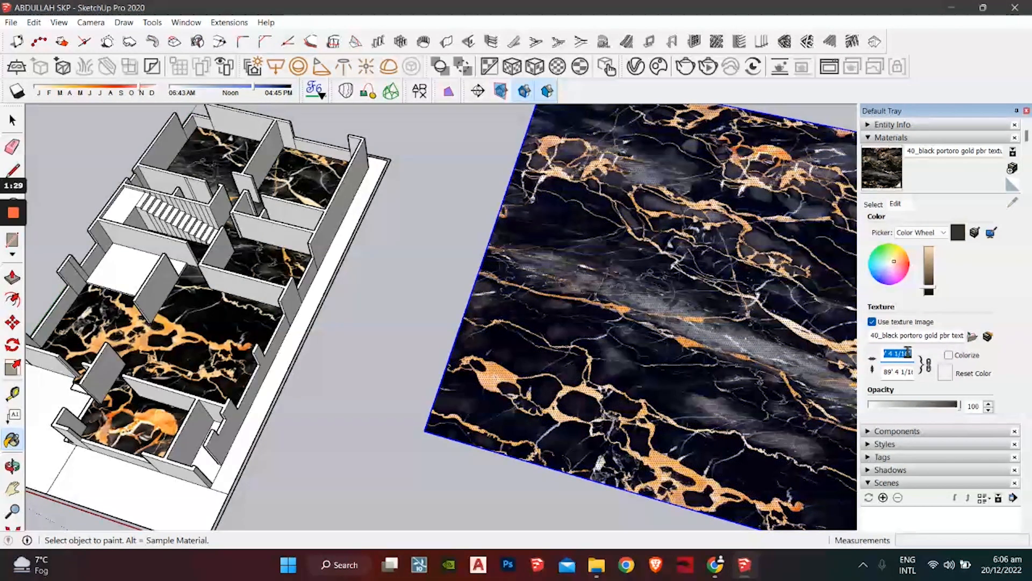
type("7'")
key("Return")
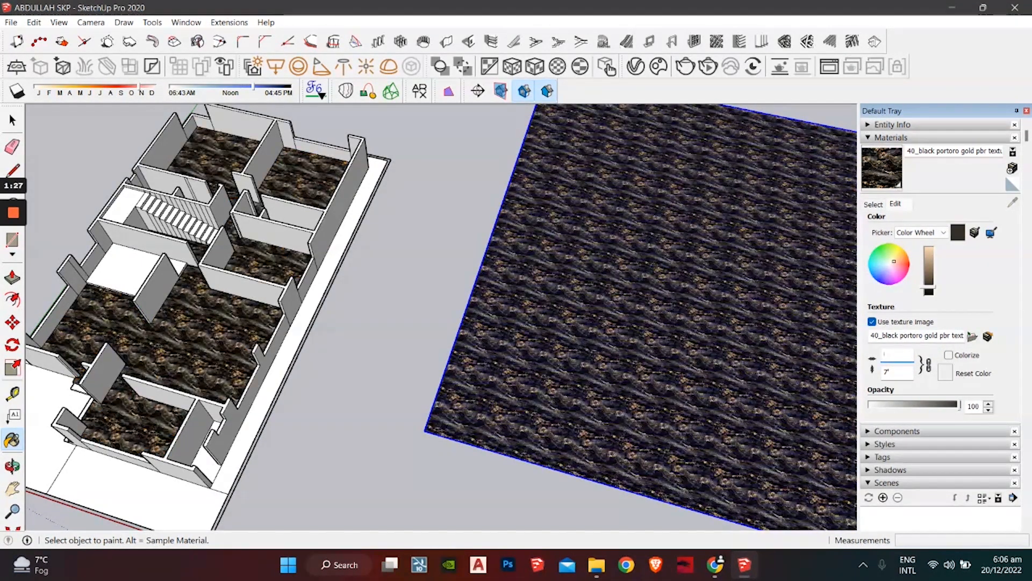
type("8'")
key("BackSpace")
key("BackSpace")
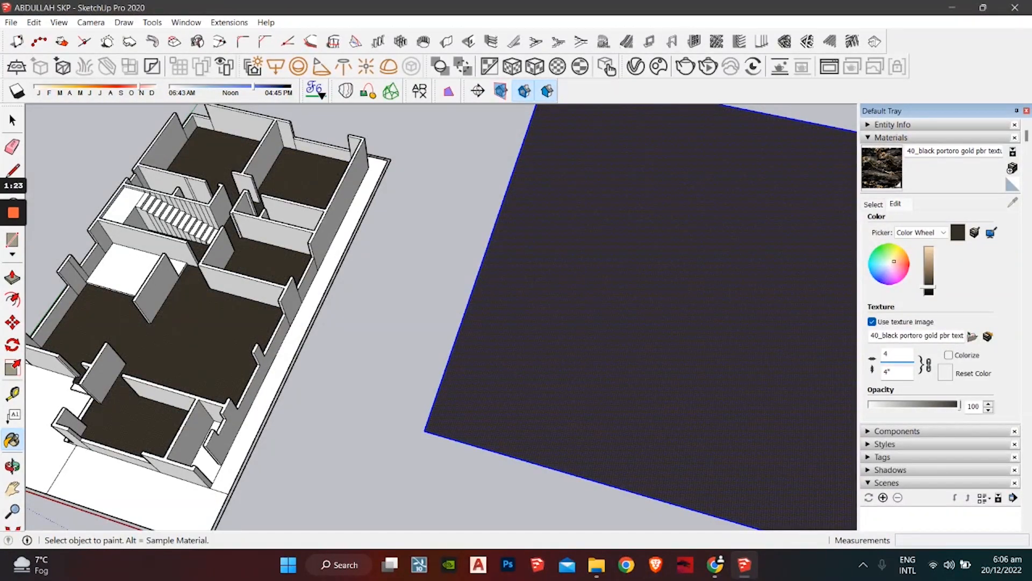
type("4'")
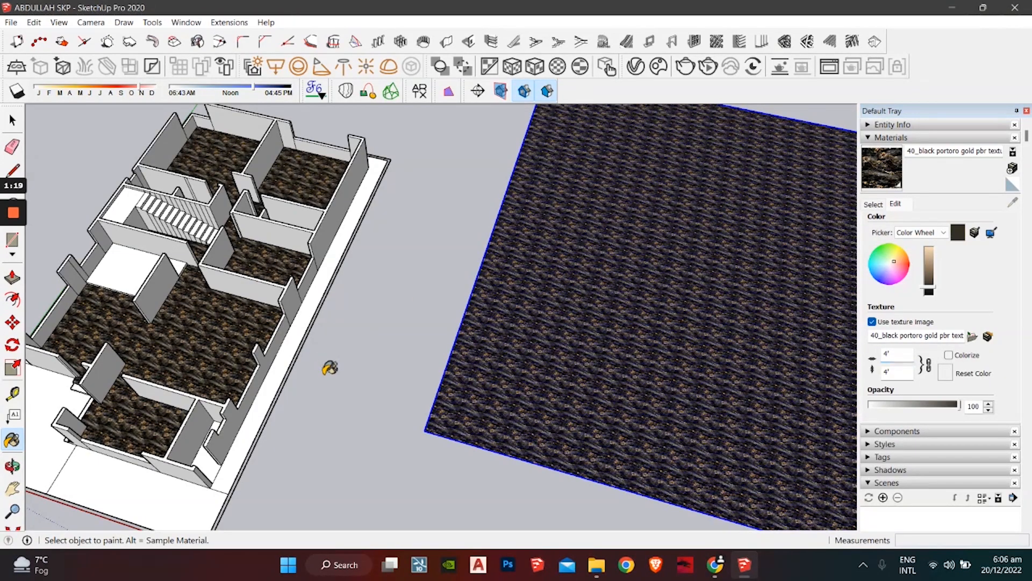
Step: Orbit and zoom around to inspect the 4'-tiled marble floor and plane
middle_click_drag(329, 367, 401, 385)
scroll(329, 378, "up", 5)
scroll(329, 377, "up", 2)
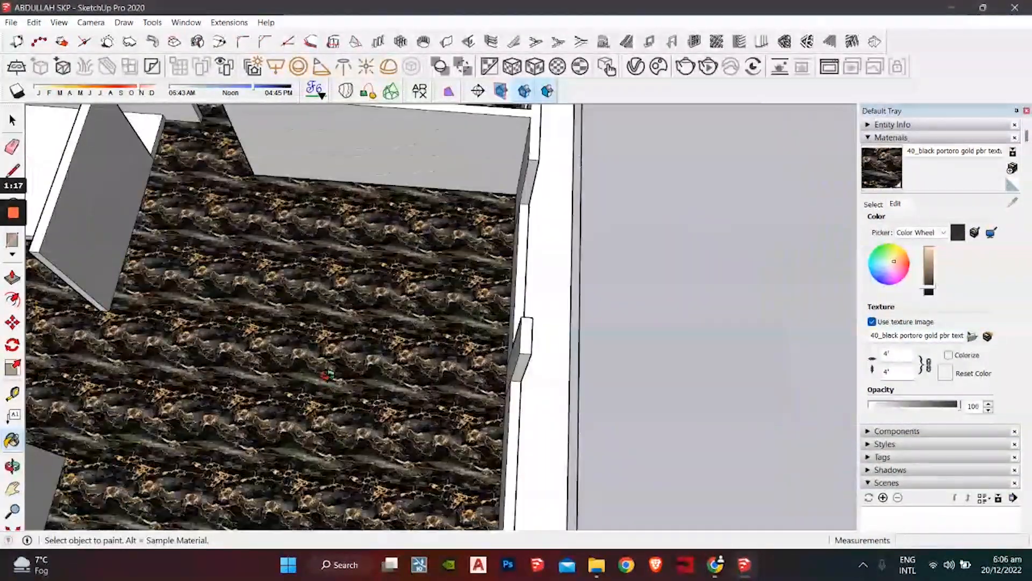
middle_click_drag(330, 376, 363, 292)
scroll(363, 293, "down", 4)
scroll(447, 303, "down", 3)
middle_click_drag(447, 304, 221, 304, "shift")
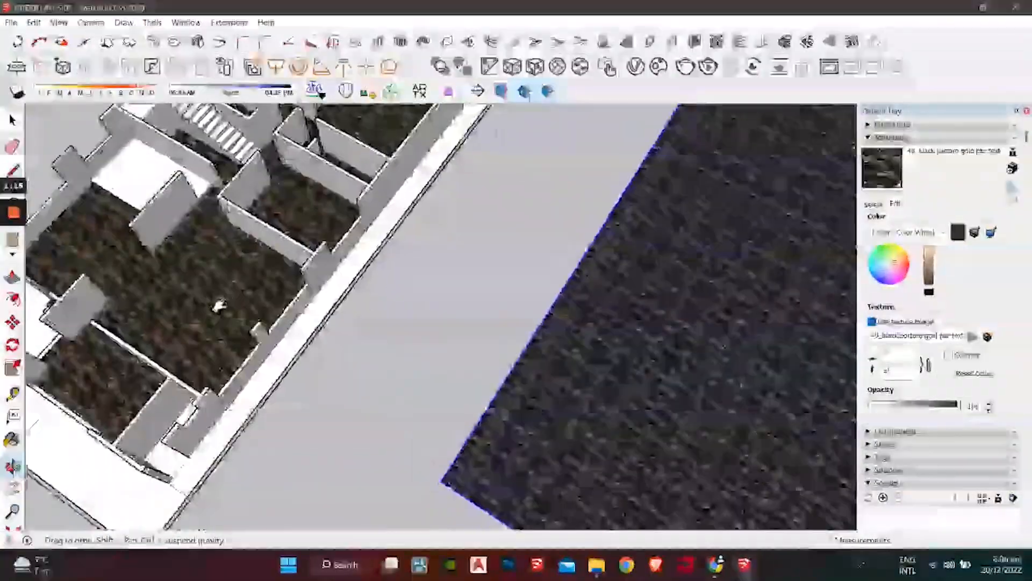
scroll(221, 305, "down", 3)
mouse_move(332, 325)
middle_mouse_down("shift")
mouse_move(203, 247)
mouse_move(337, 275)
mouse_move(224, 292)
middle_mouse_up("shift")
key("b")
key("space")
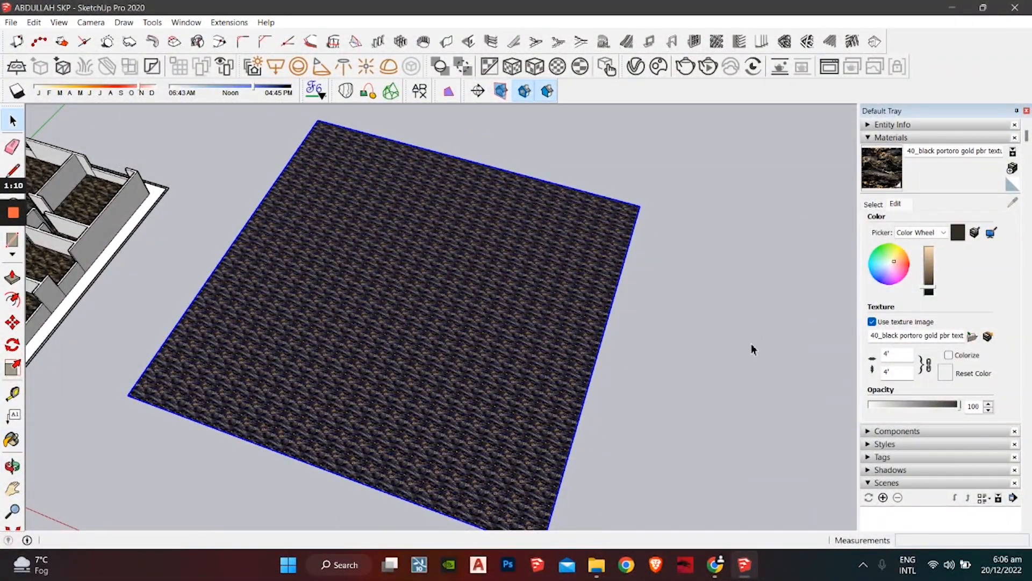
Step: Create a new material by sampling the floor's black-gold marble
left_click(750, 343)
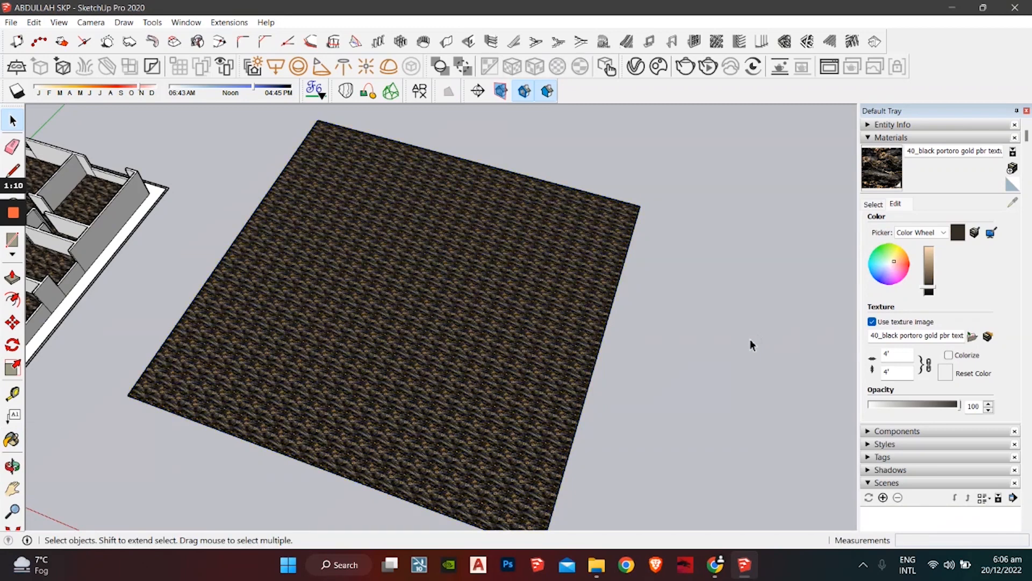
left_click(1013, 169)
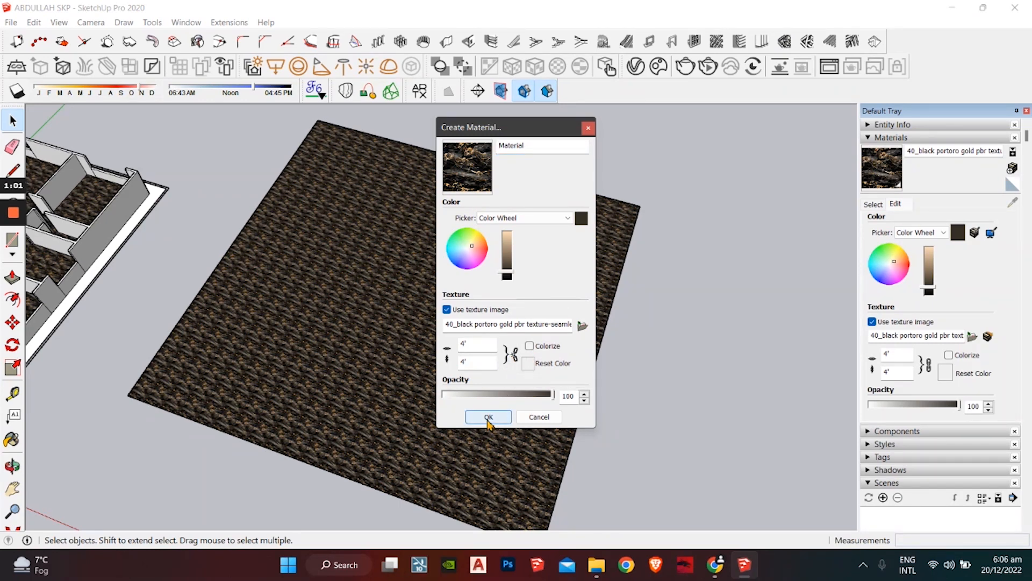
left_click(489, 417)
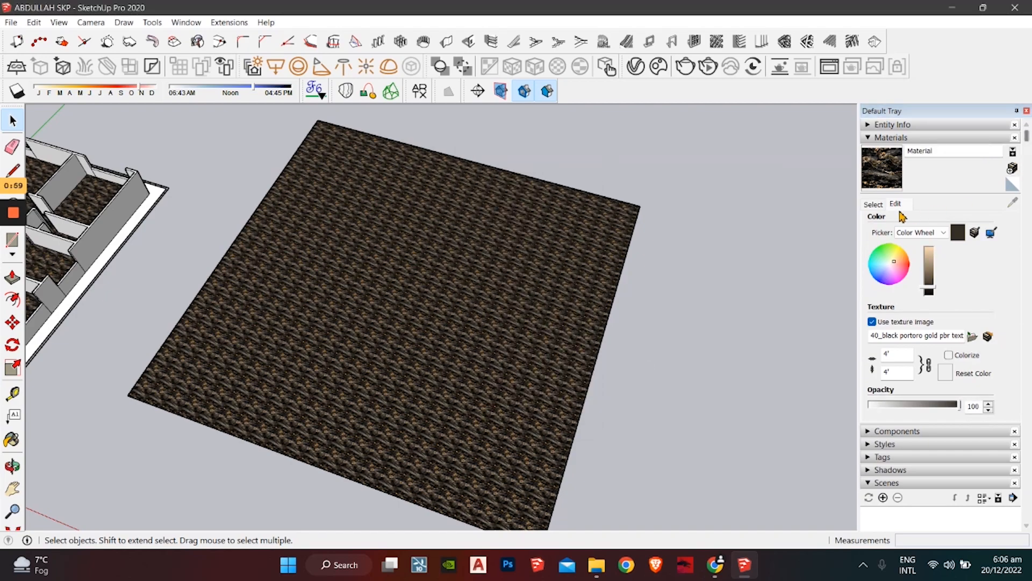
left_click(874, 204)
left_click(1013, 202)
left_click(405, 337)
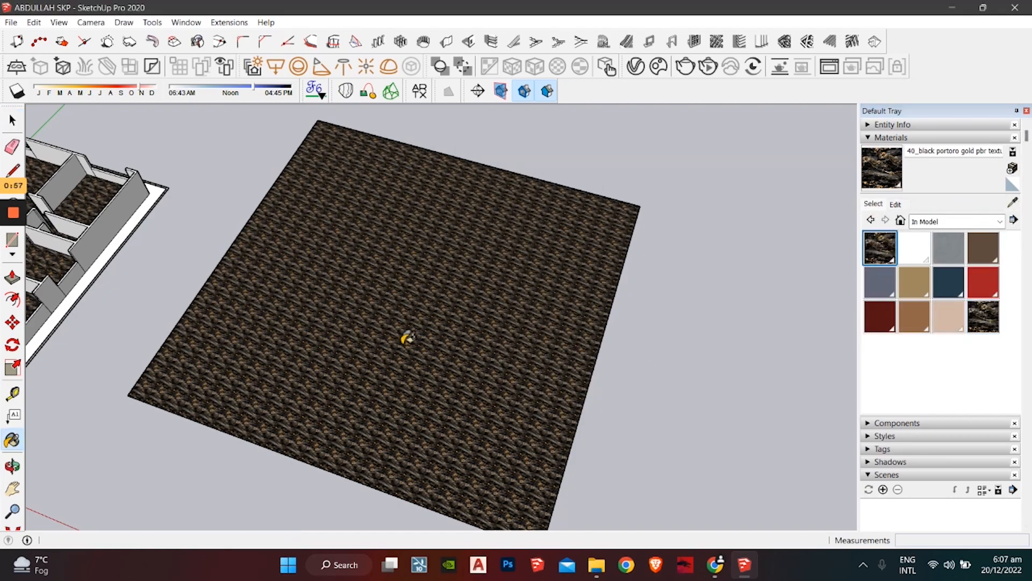
middle_click_drag(406, 337, 748, 373)
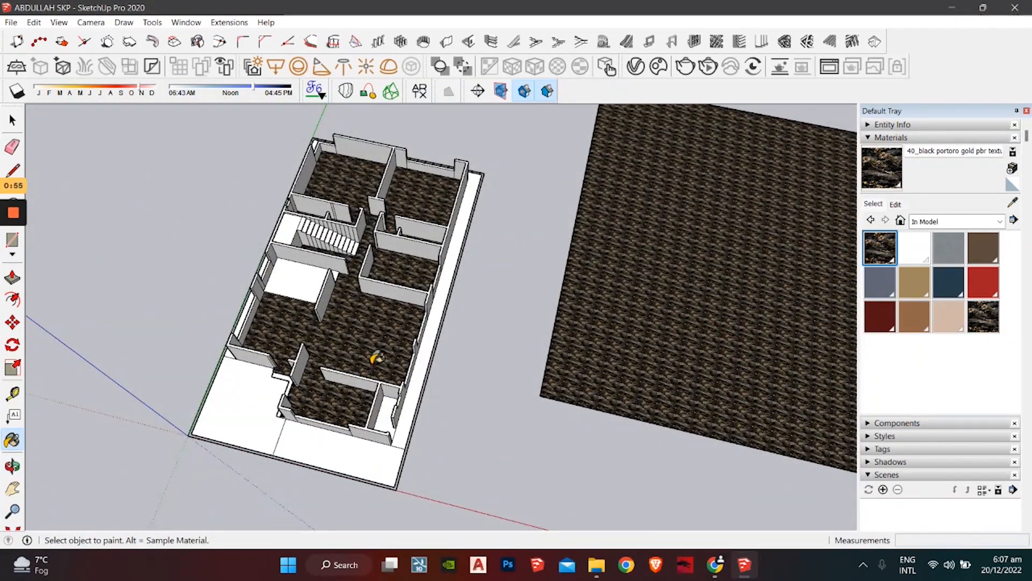
scroll(376, 357, "up", 5)
middle_click_drag(430, 350, 387, 363)
key("space")
Step: Set the marble texture width to 12', with the height following to 12'
left_click(896, 205)
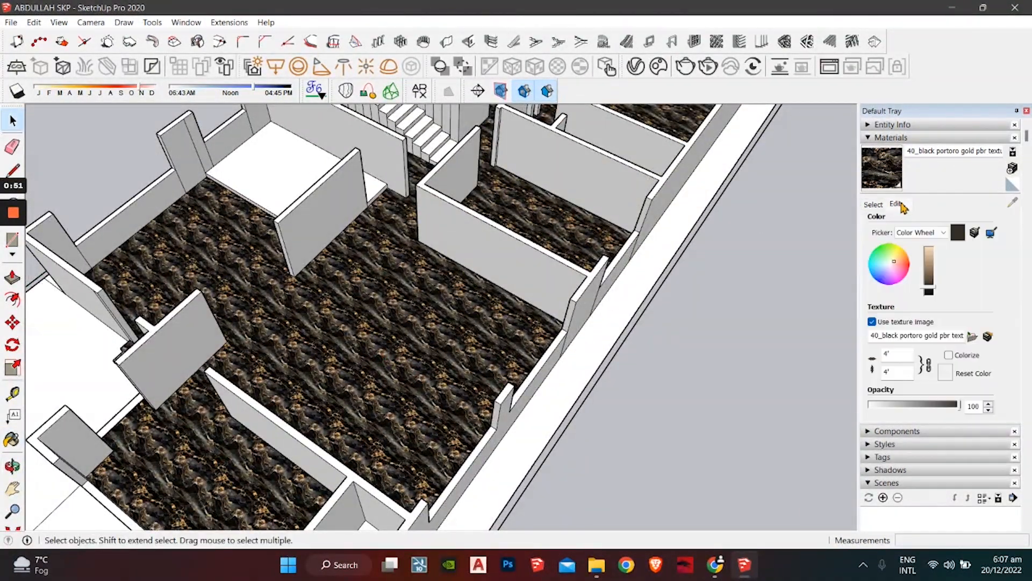
double_click(907, 353)
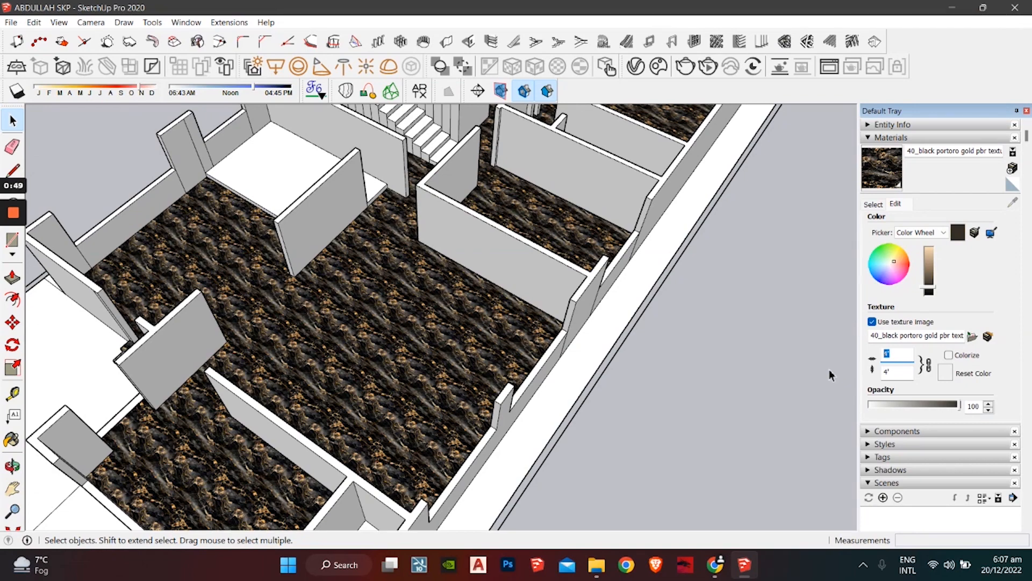
type("8")
key("Return")
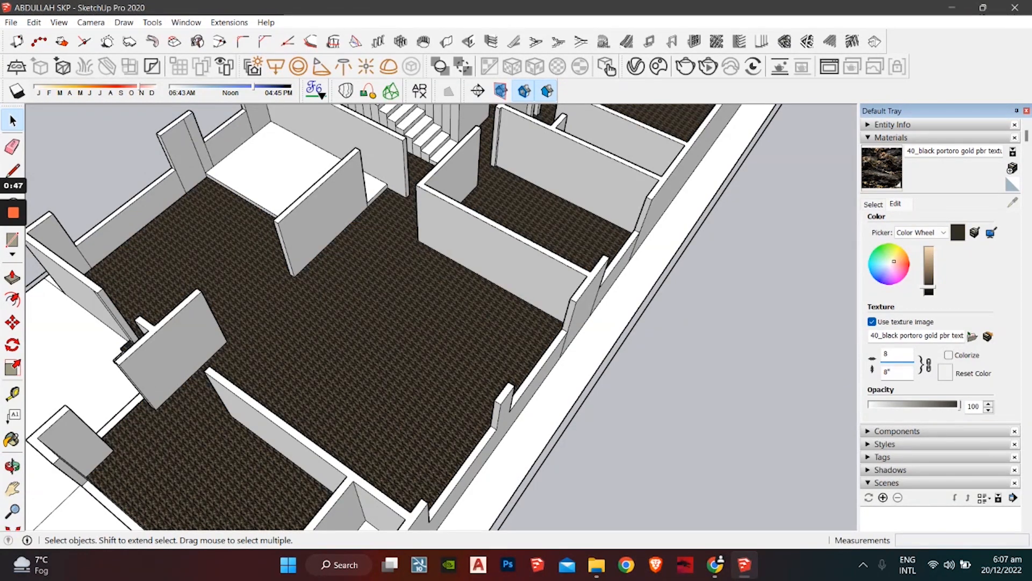
type("'")
key("Return")
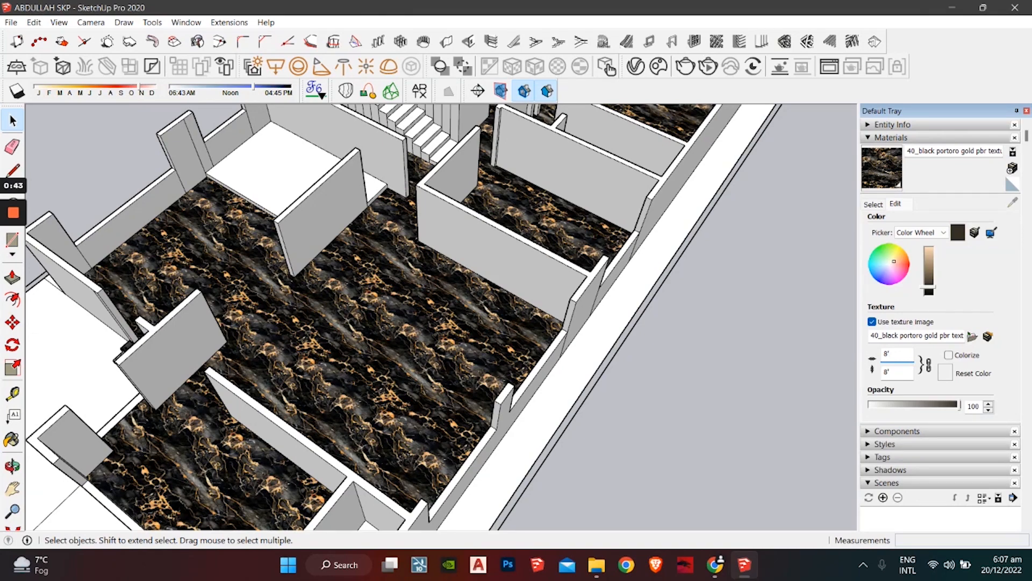
type("12")
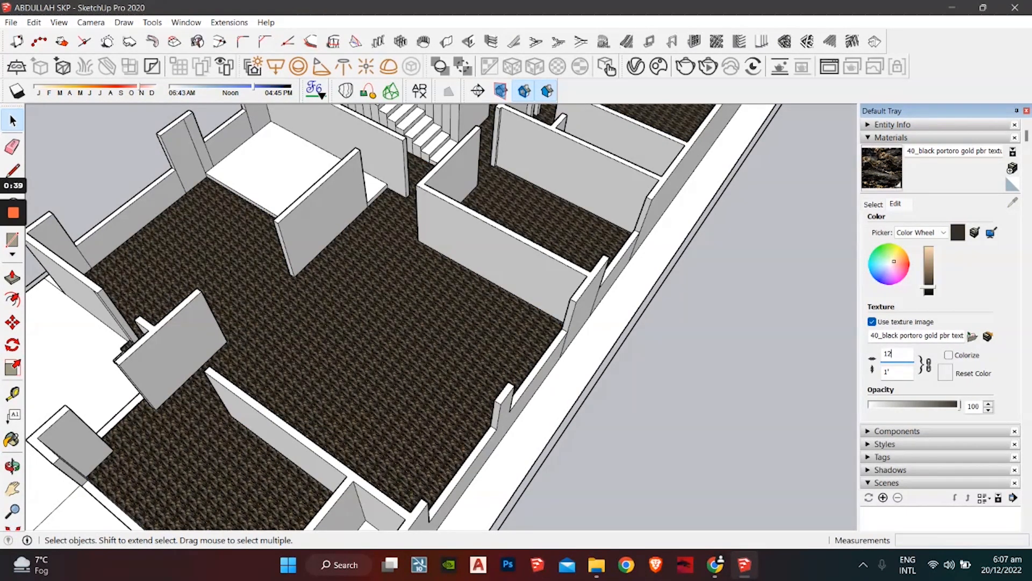
type("'")
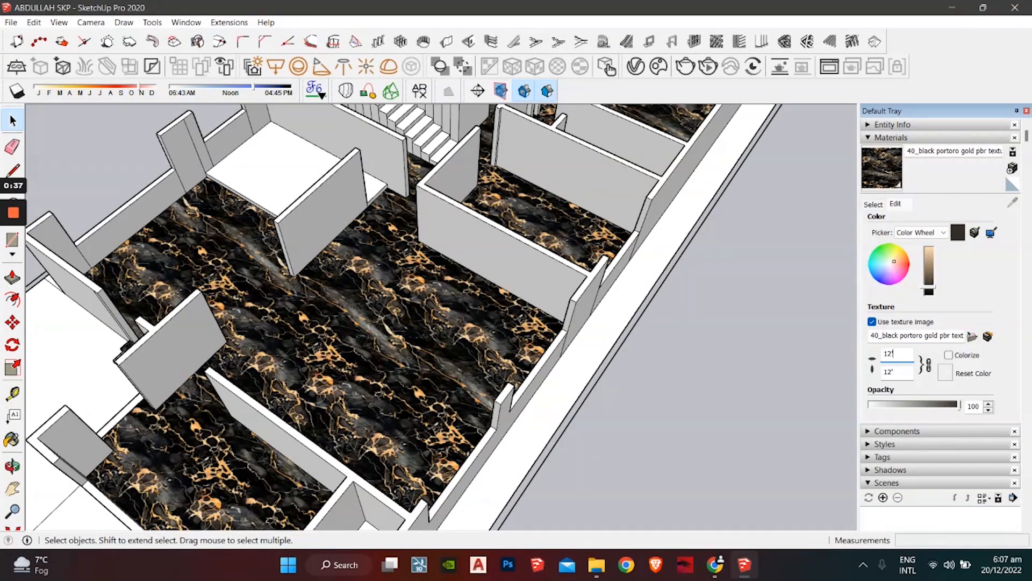
Step: Orbit to the marble sample square and select its face and edges
middle_click_drag(656, 389, 622, 431)
scroll(452, 393, "up", 4)
middle_click_drag(549, 387, 246, 367)
scroll(439, 284, "up", 4)
scroll(470, 327, "down", 6)
scroll(201, 369, "down", 3)
left_click_drag(611, 194, 410, 430)
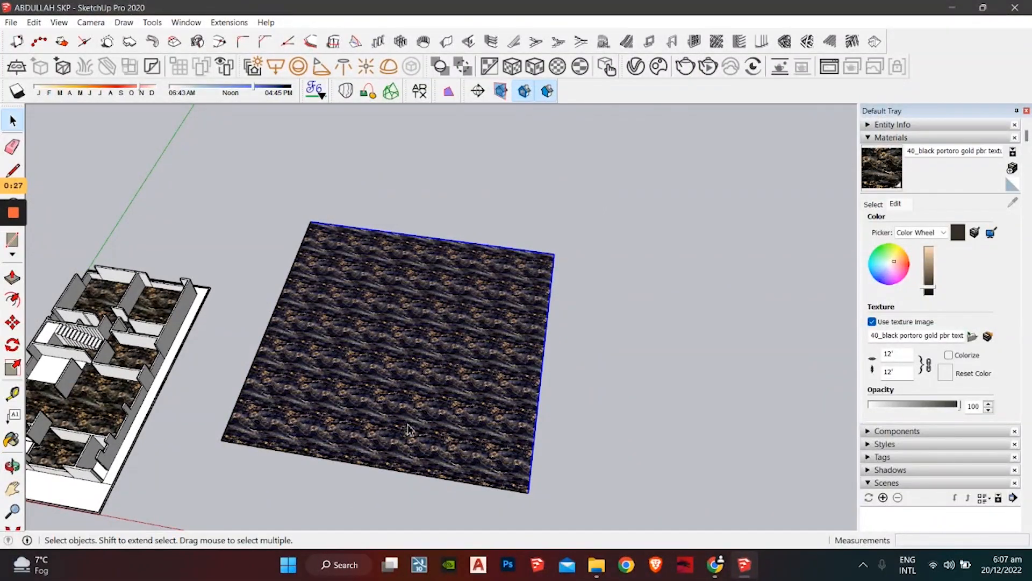
Step: Delete the marble sample square and its two leftover edges
key("Delete")
left_click_drag(240, 430, 209, 455)
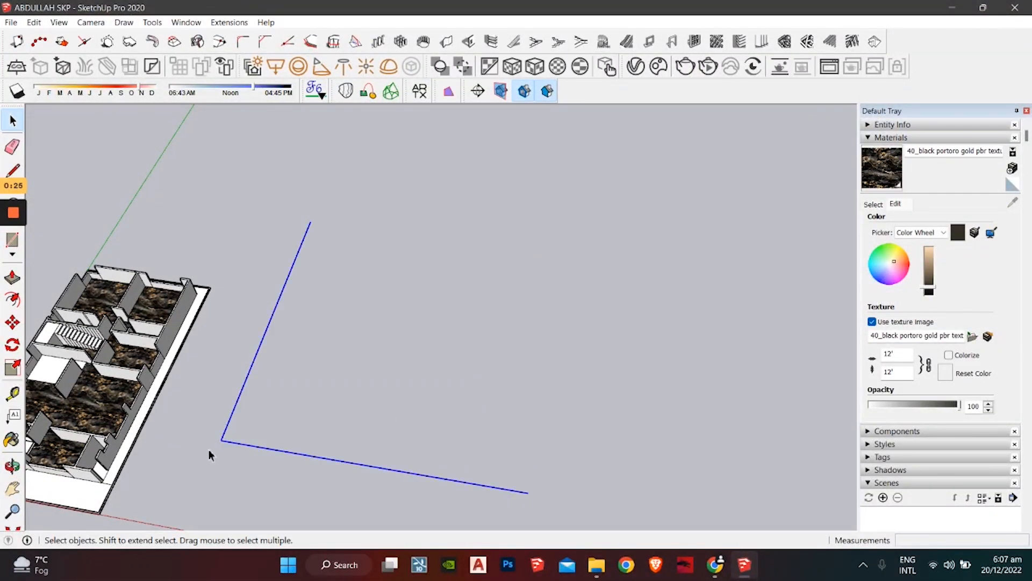
key("Delete")
Step: Pan, orbit and zoom back for a closer look inside the house
mouse_move(207, 452)
middle_mouse_down("shift")
mouse_move(512, 307)
mouse_move(409, 317)
middle_mouse_up("shift")
scroll(371, 215, "up", 4)
mouse_move(258, 280)
middle_mouse_down()
mouse_move(242, 334)
mouse_move(270, 353)
mouse_move(430, 306)
mouse_move(559, 296)
mouse_move(322, 341)
mouse_move(353, 255)
mouse_move(249, 270)
mouse_move(336, 304)
mouse_move(315, 237)
mouse_move(563, 329)
mouse_move(737, 315)
mouse_move(596, 352)
mouse_move(627, 325)
mouse_move(561, 329)
middle_mouse_up()
scroll(353, 255, "up", 3)
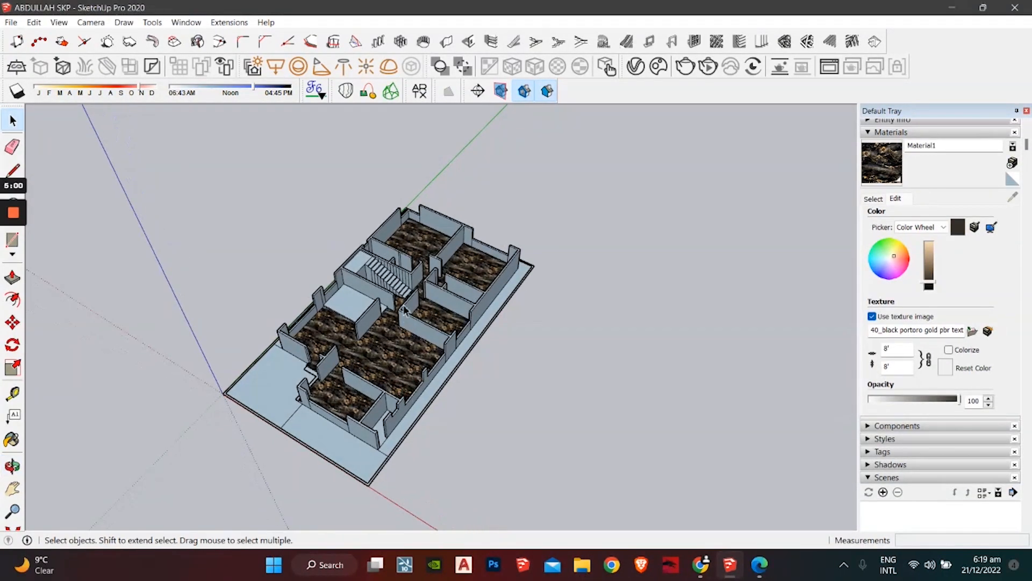
scroll(453, 231, "up", 5)
scroll(507, 205, "up", 4)
middle_click_drag(454, 231, 588, 183)
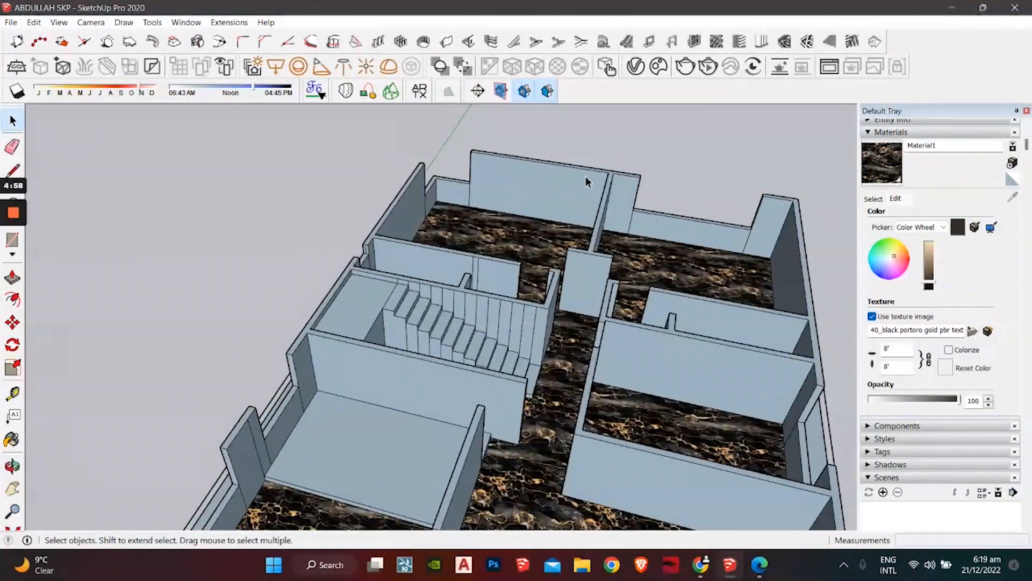
Step: In Chrome, collapse the ad banner and open the site's TEXTURES section
left_click(701, 565)
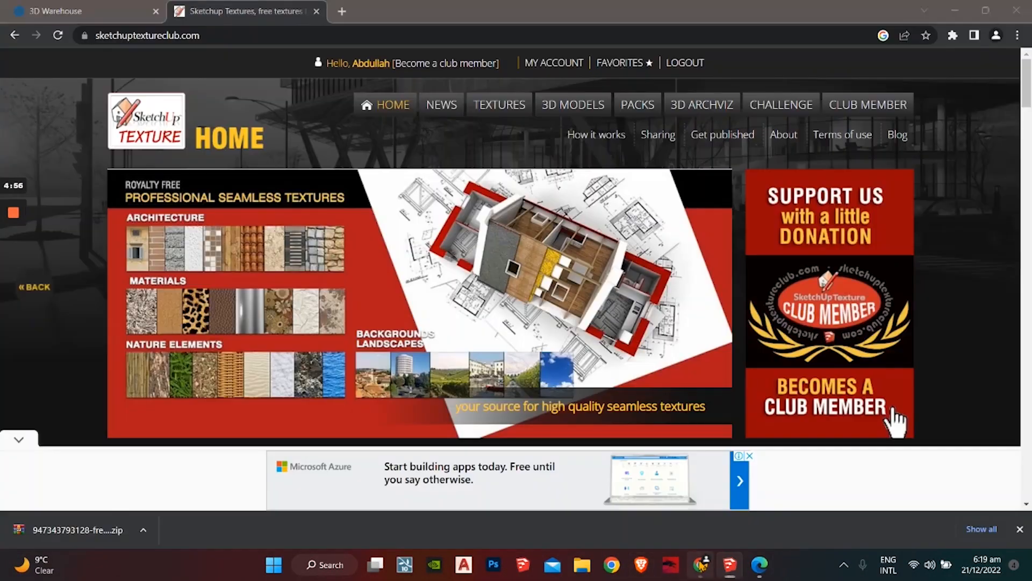
left_click(25, 440)
scroll(189, 317, "down", 5)
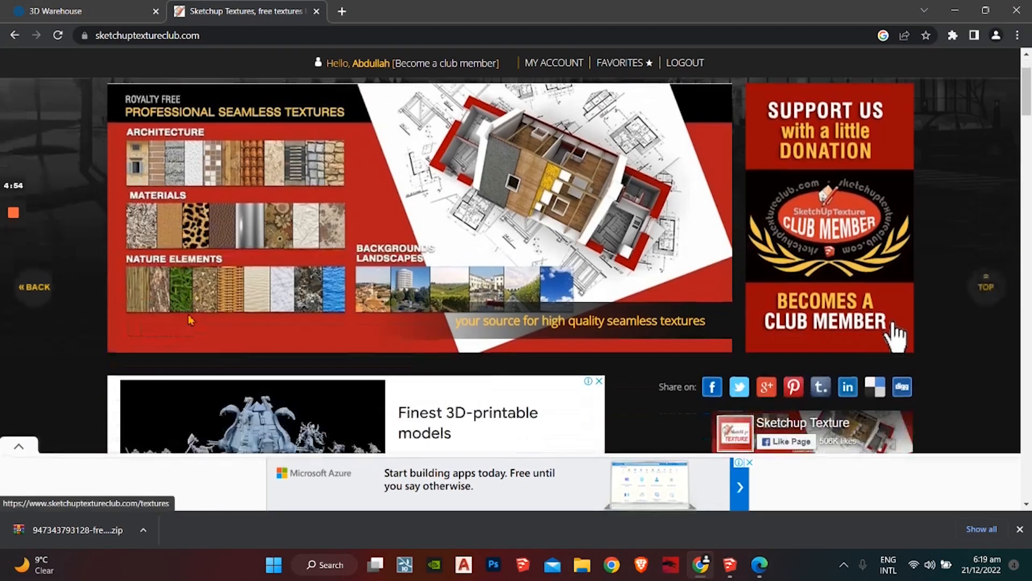
scroll(239, 300, "up", 5)
left_click(484, 106)
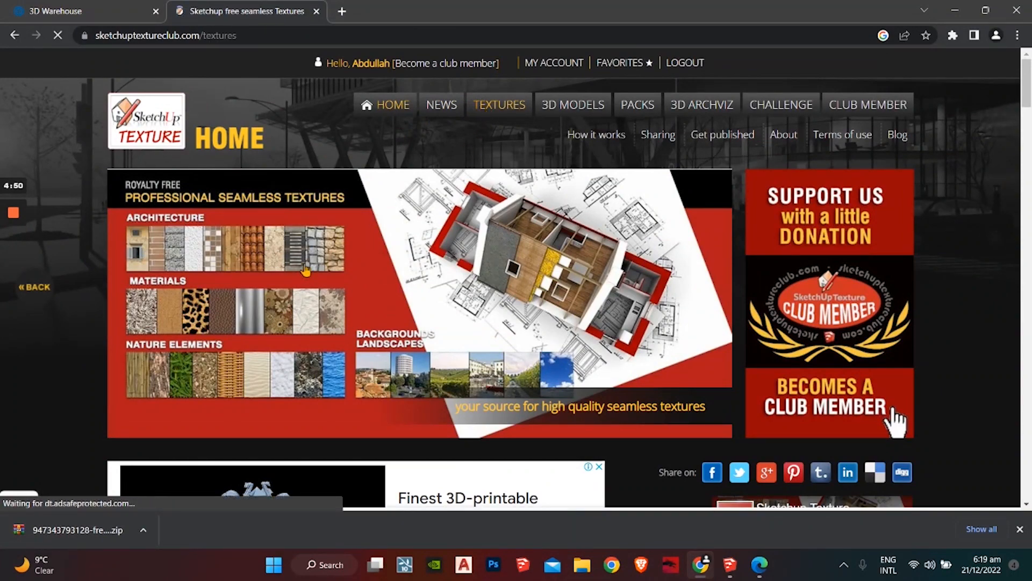
scroll(293, 276, "down", 5)
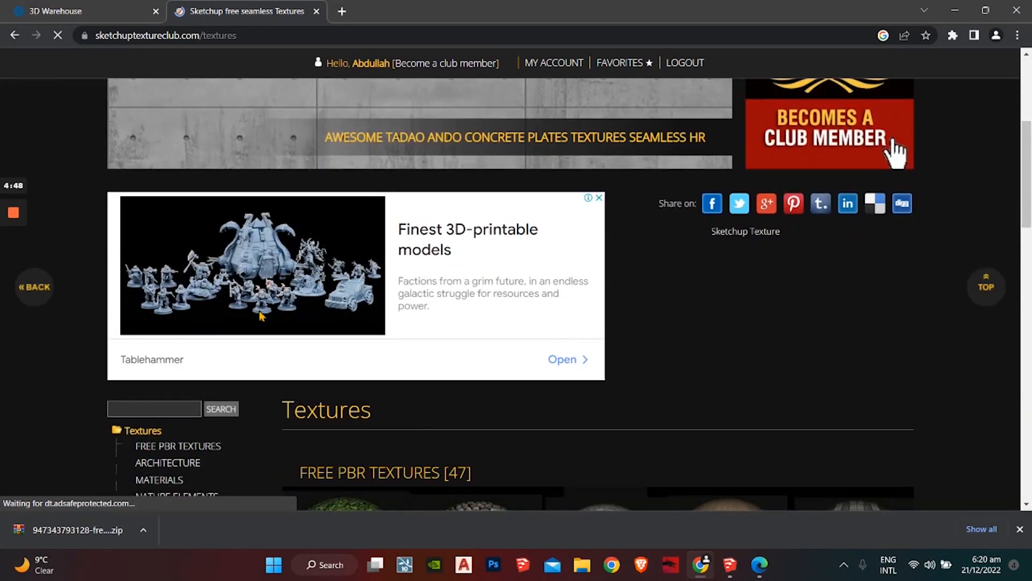
scroll(174, 407, "down", 3)
Step: Search the textures for 'wallpaper' and browse the results
left_click(154, 208)
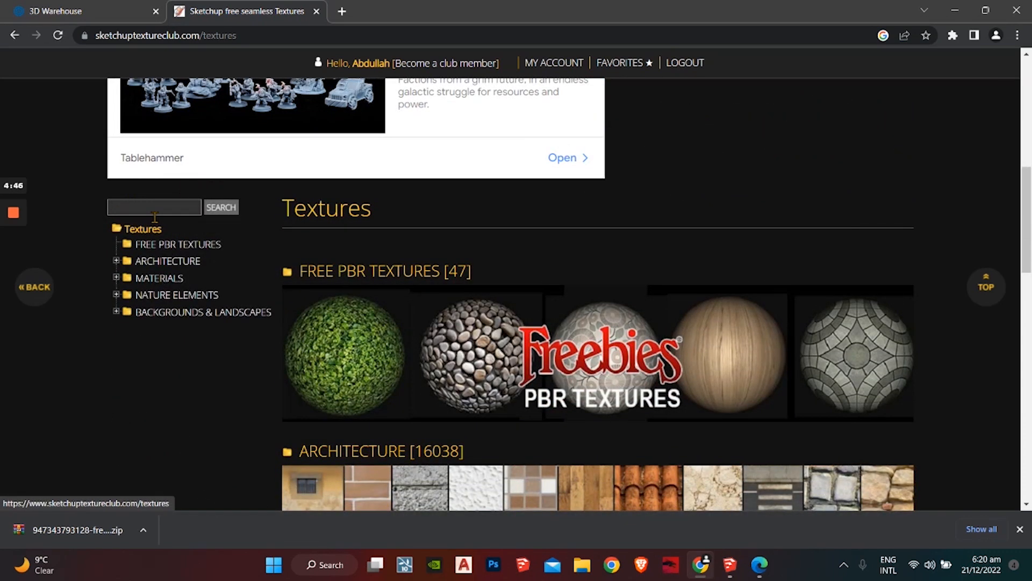
type("wa")
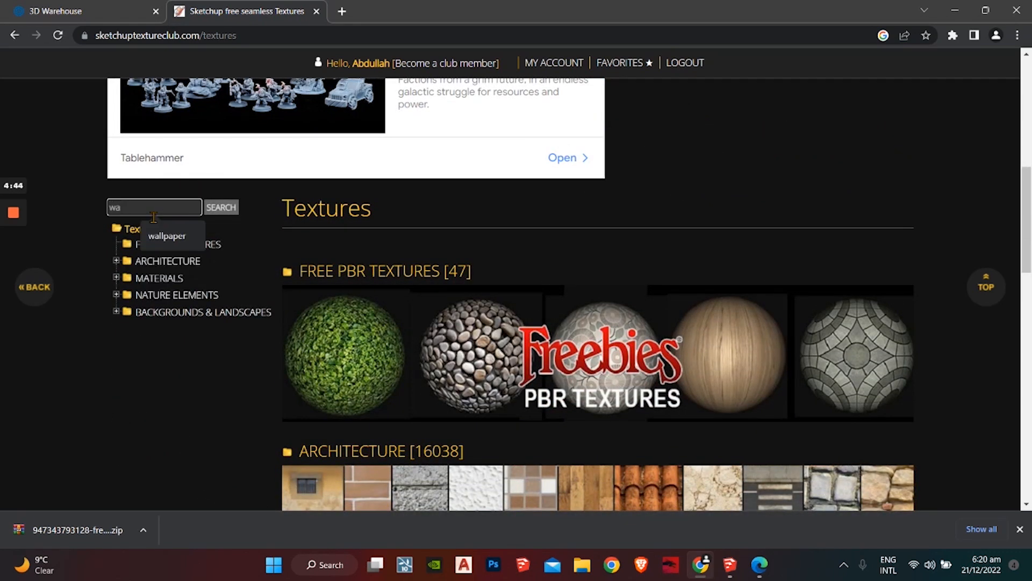
key("Down")
key("Return")
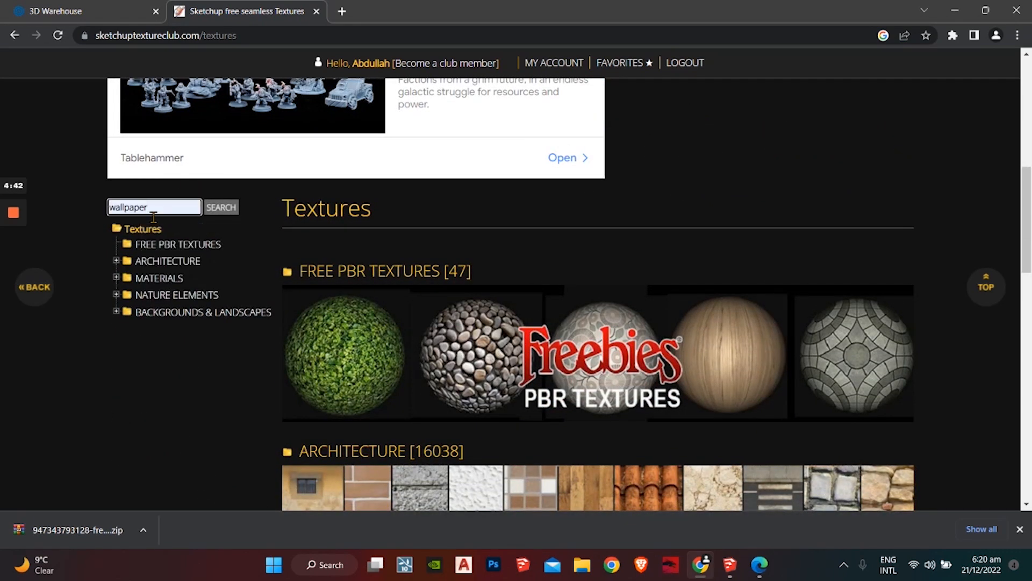
left_click(221, 207)
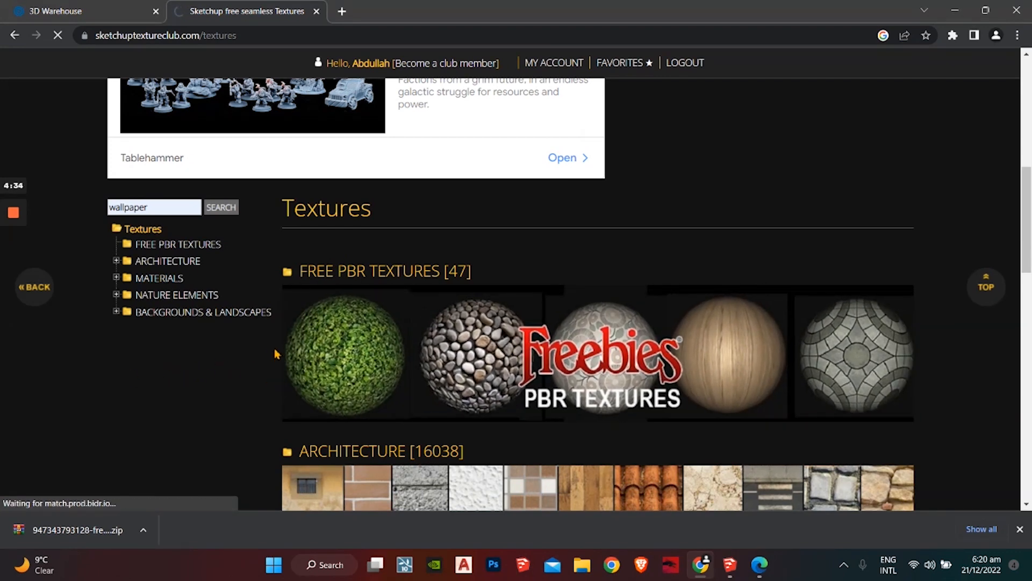
scroll(274, 354, "down", 2)
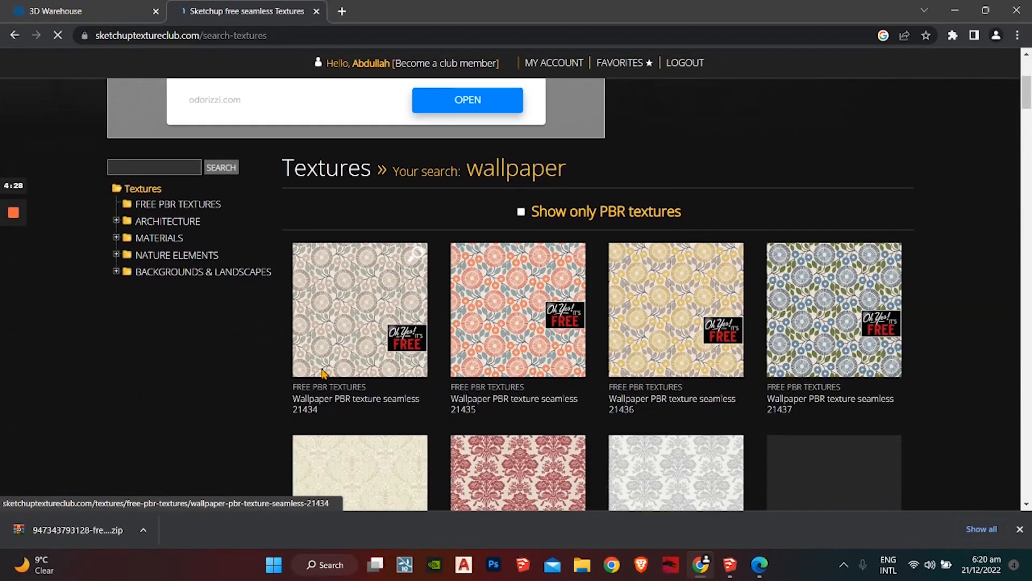
scroll(369, 170, "down", 3)
Step: Open the Wallpaper PBR texture seamless 21434 page and download its ZIP
left_click(373, 205)
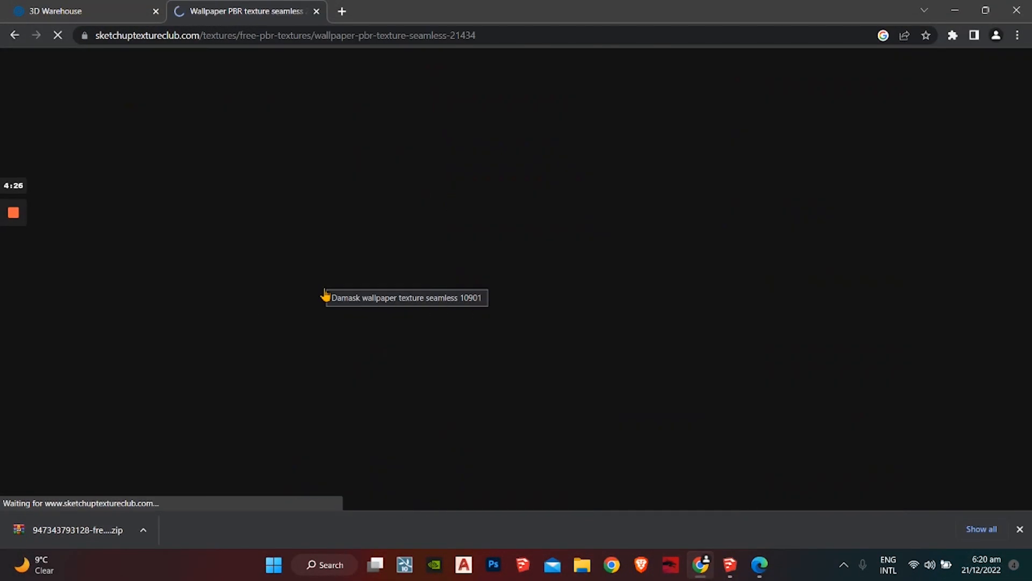
scroll(285, 376, "down", 9)
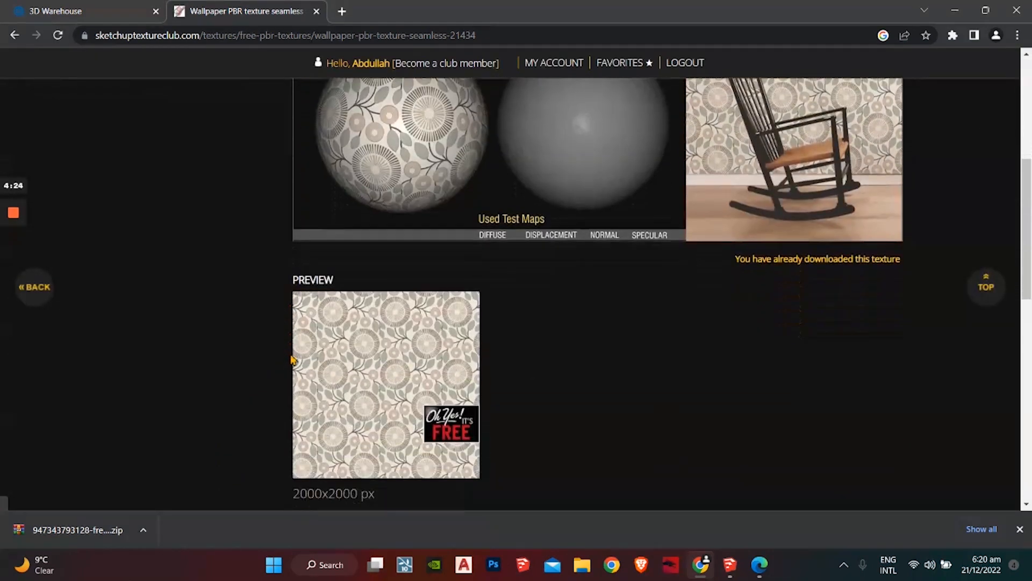
left_click(390, 338)
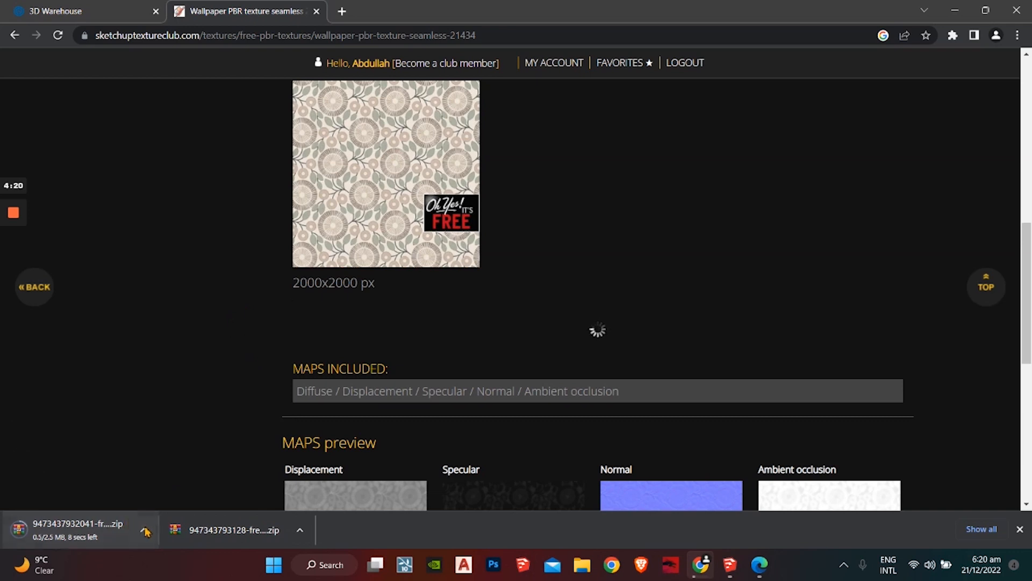
left_click(146, 532)
Step: Show the downloaded wallpaper zip in its folder and extract all its files
left_click(178, 479)
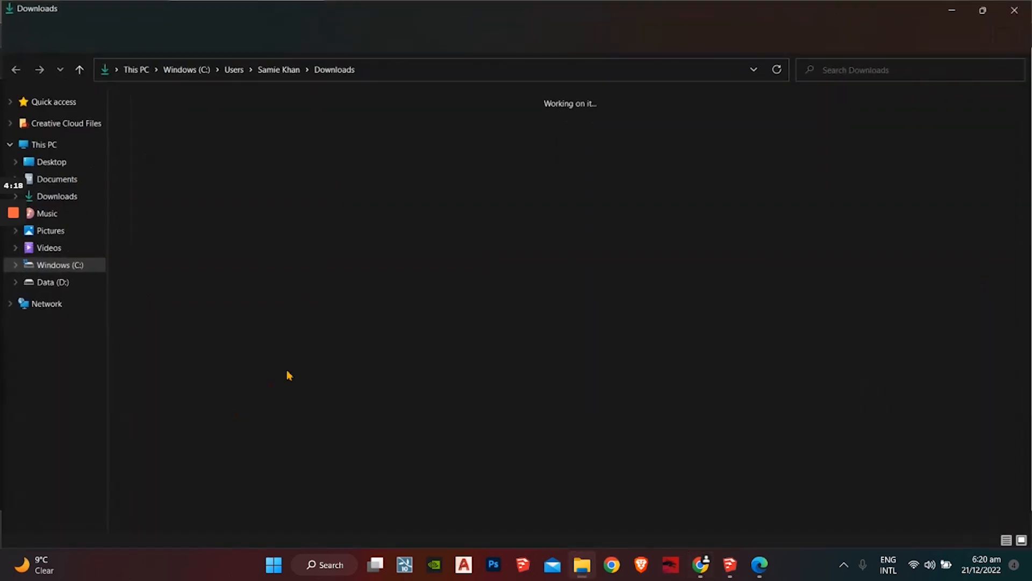
right_click(206, 127)
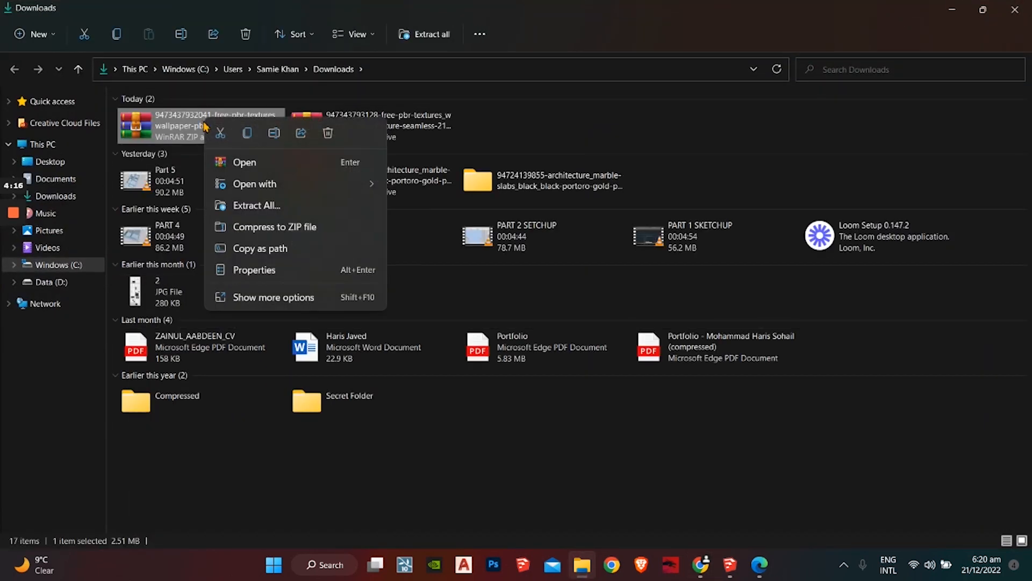
left_click(277, 205)
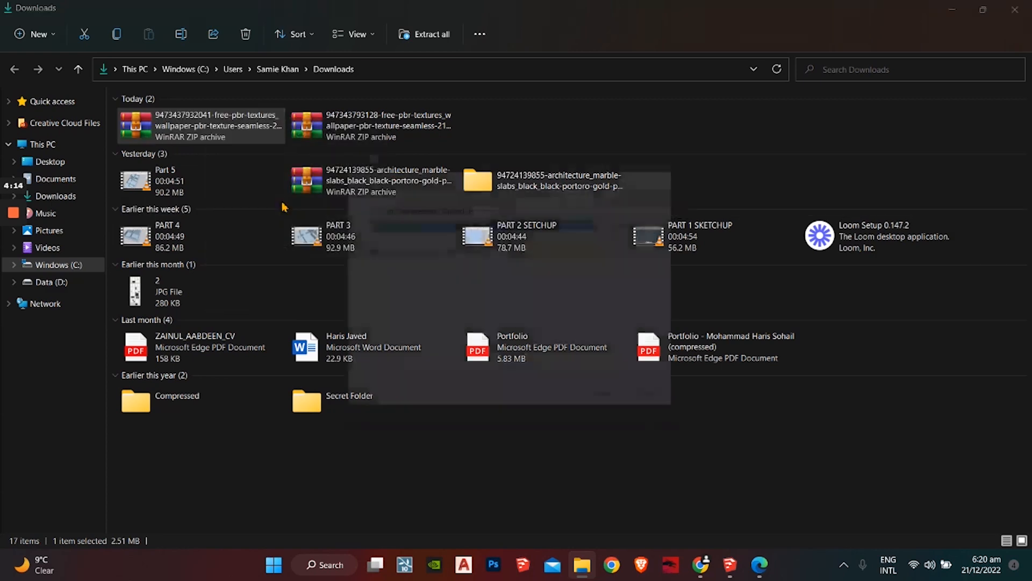
left_click(625, 419)
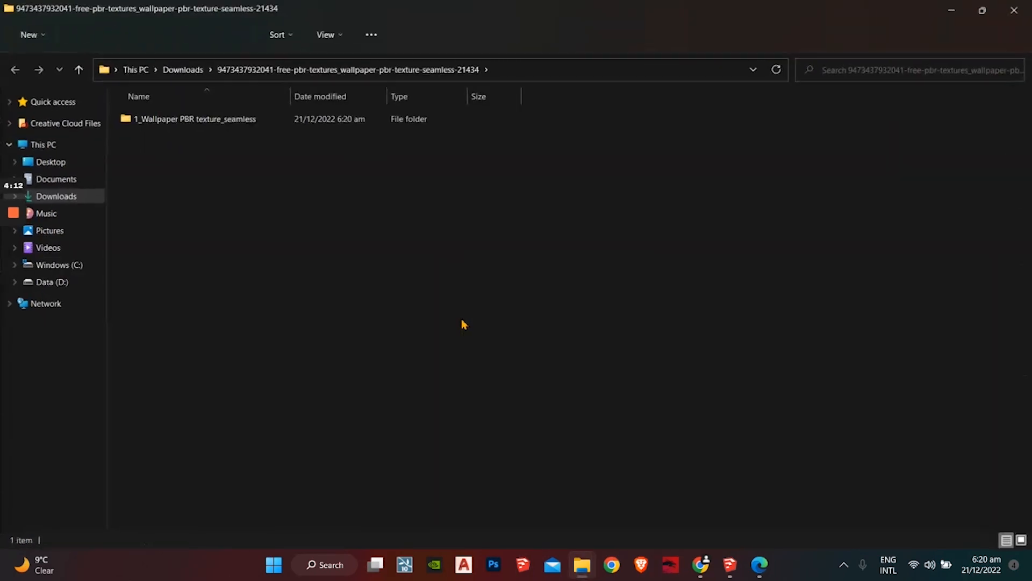
Step: Open the 1_Wallpaper PBR texture_seamless folder and bring SketchUp back to the front
double_click(203, 121)
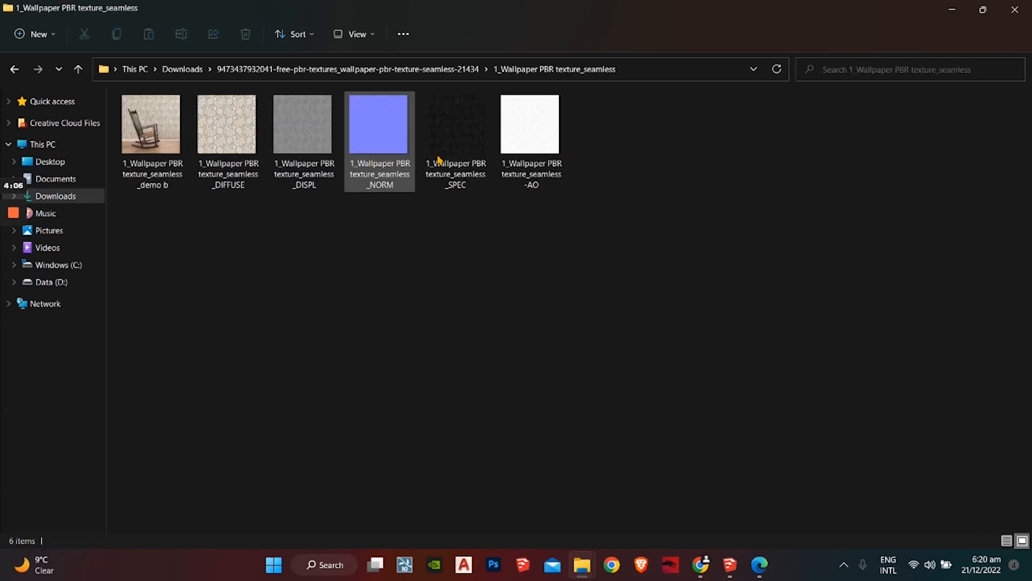
left_click_drag(301, 148, 350, 162)
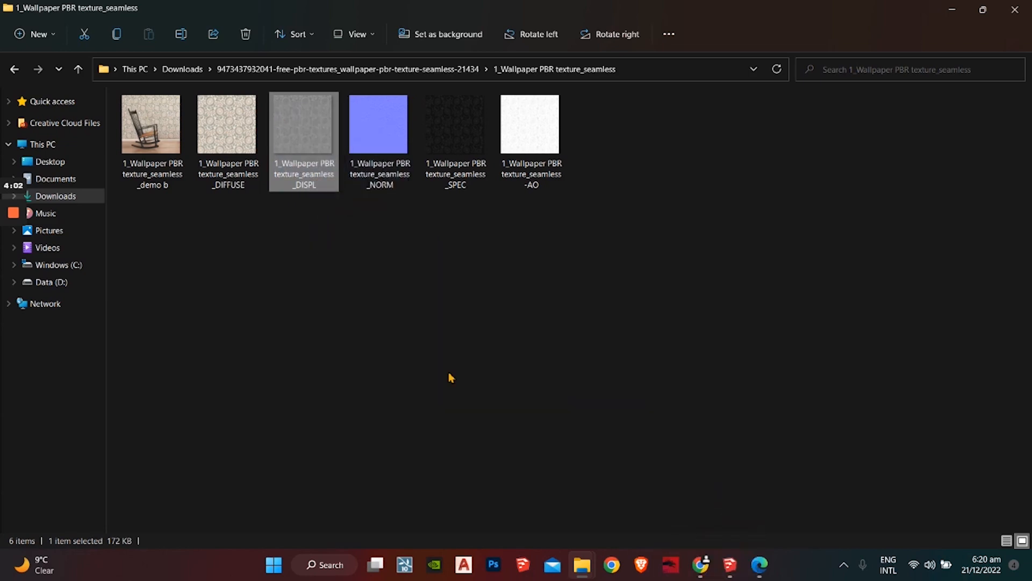
left_click(744, 565)
Step: Shrink the SketchUp window and drag the DISPL wallpaper image into the model beside the house
left_click(983, 7)
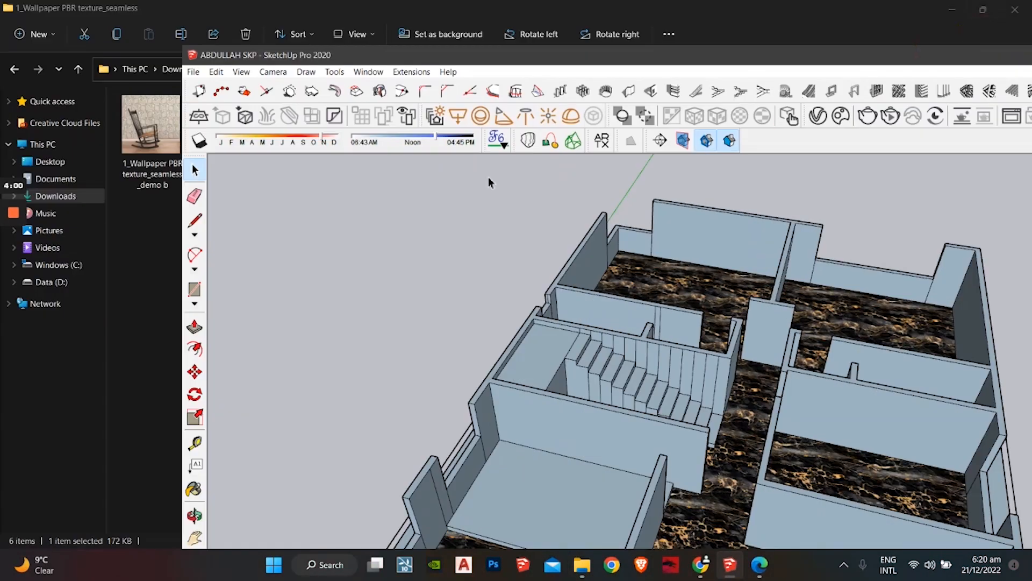
left_click_drag(327, 72, 271, 177)
left_click_drag(296, 127, 322, 310)
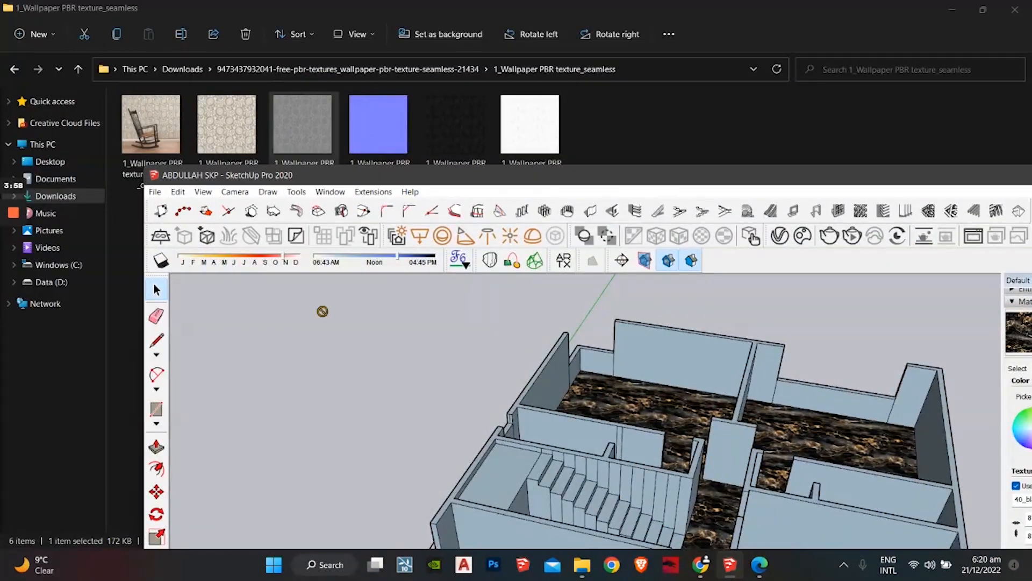
left_click(258, 390)
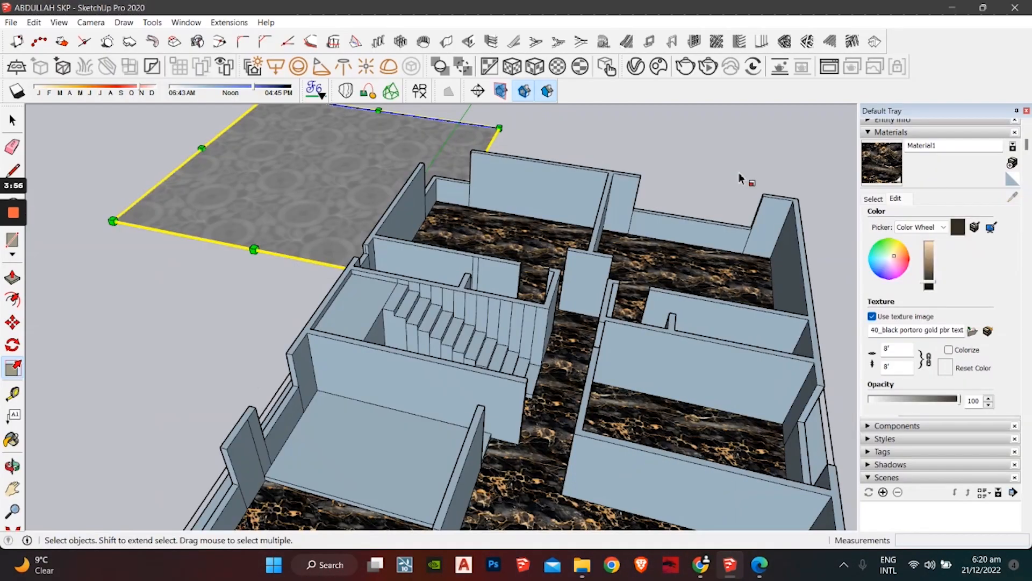
Step: Scale the placed wallpaper image down to 0.61 of its size
key("s")
left_click_drag(300, 196, 330, 192)
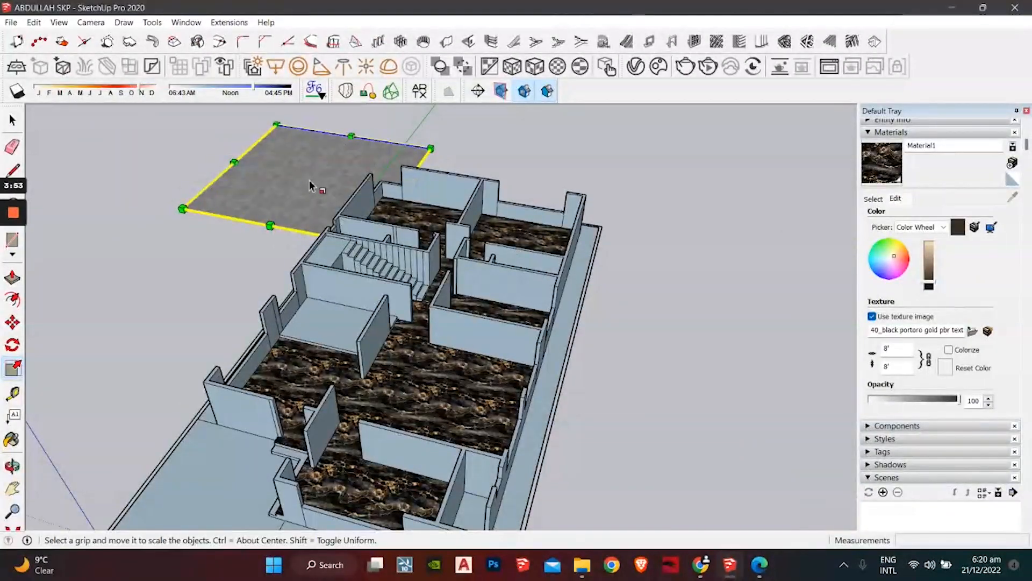
mouse_move(431, 145)
left_mouse_down()
mouse_move(450, 145)
mouse_move(344, 177)
left_mouse_up()
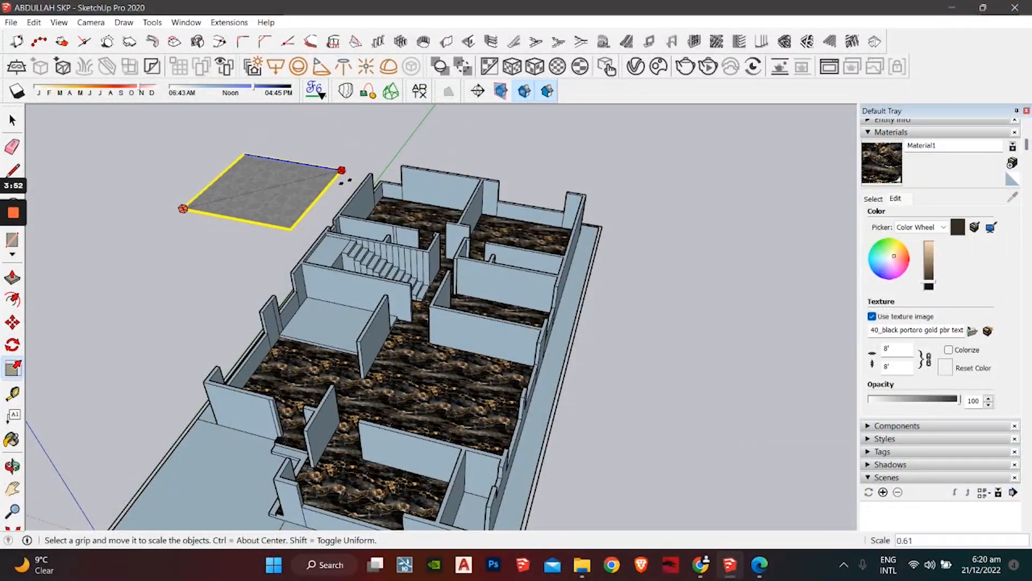
left_click(344, 180)
key("space")
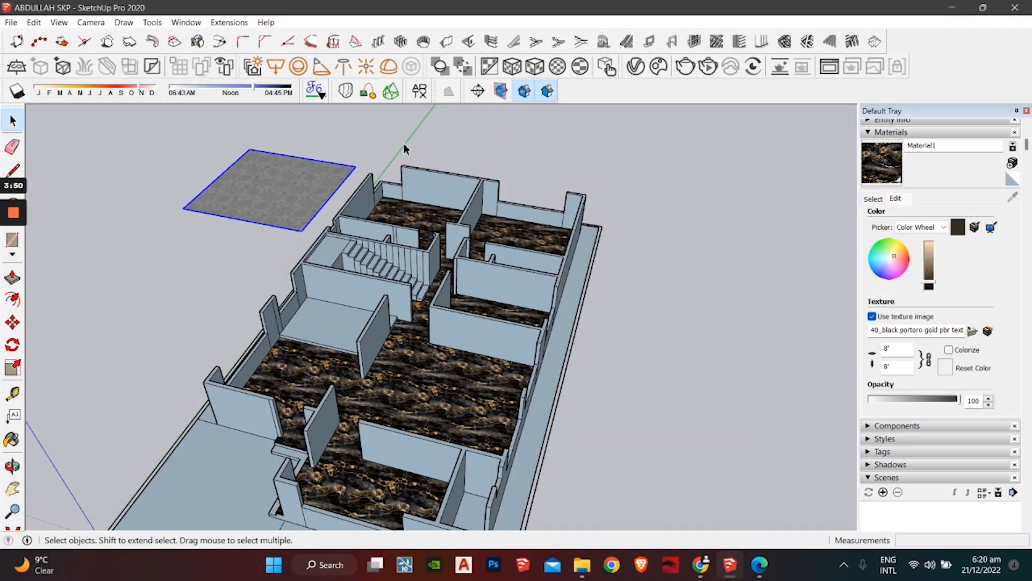
Step: Explode the wallpaper image and sample its material with the eyedropper
left_click(394, 204)
right_click(255, 189)
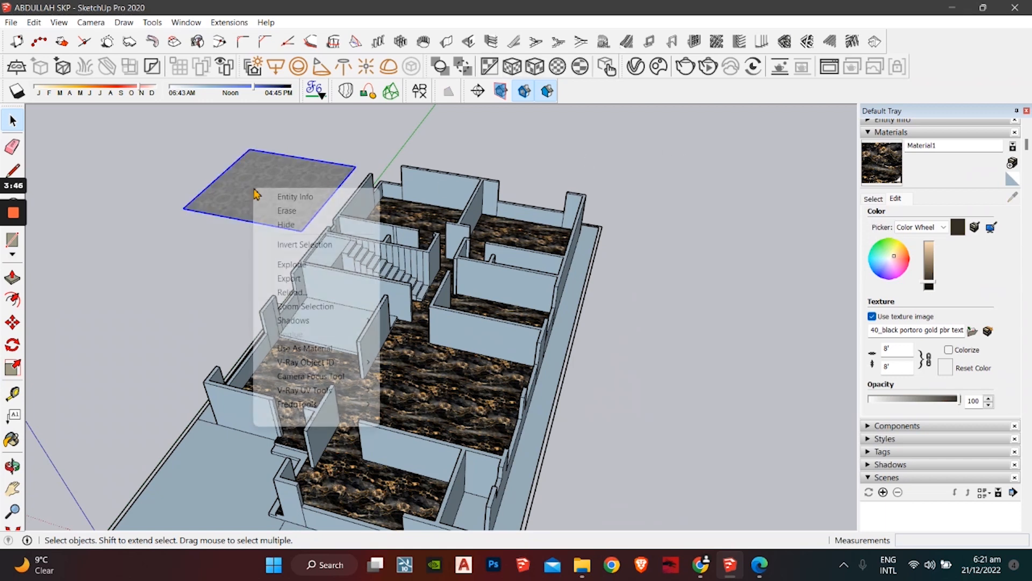
left_click(312, 266)
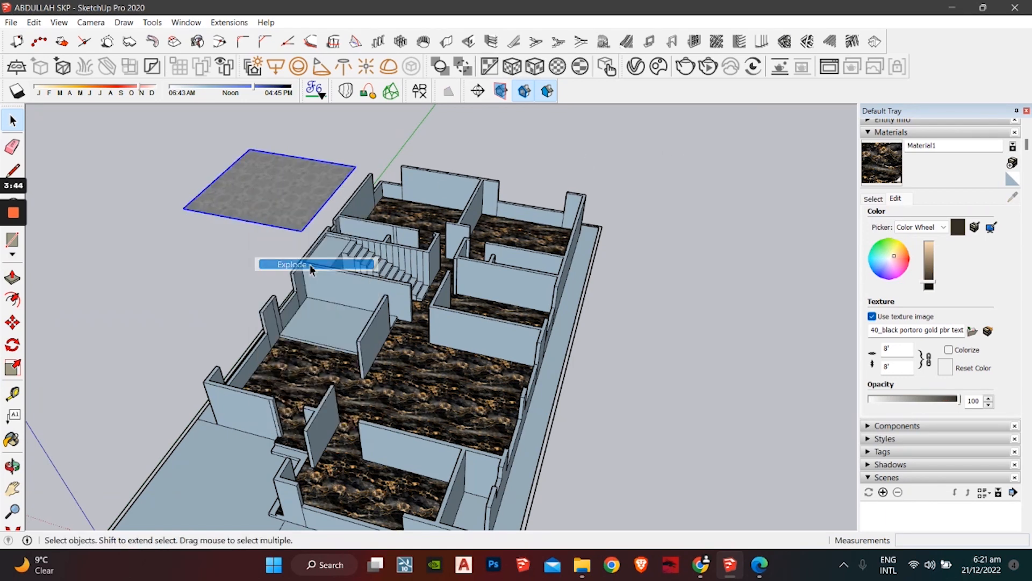
left_click(881, 199)
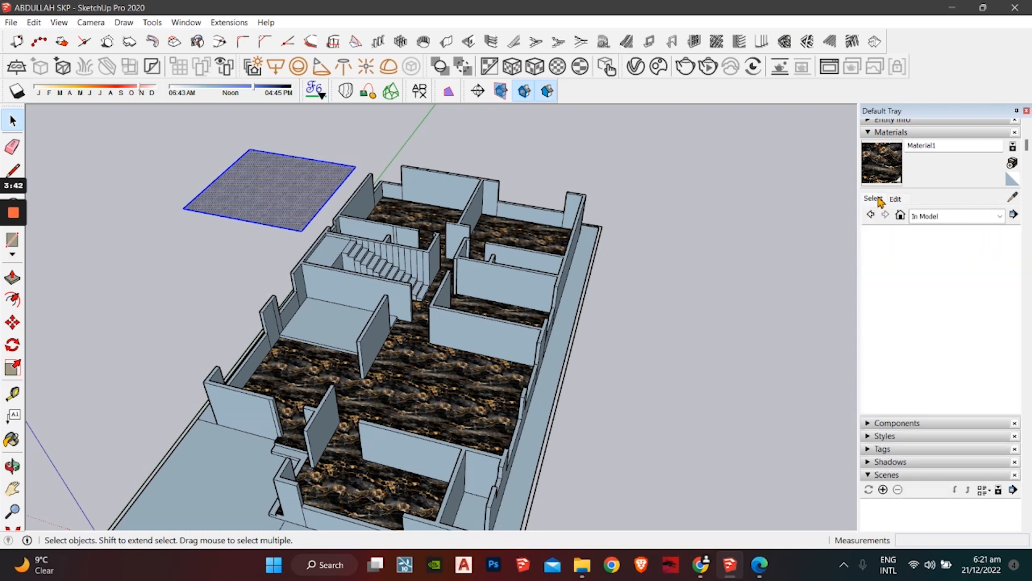
left_click(1013, 199)
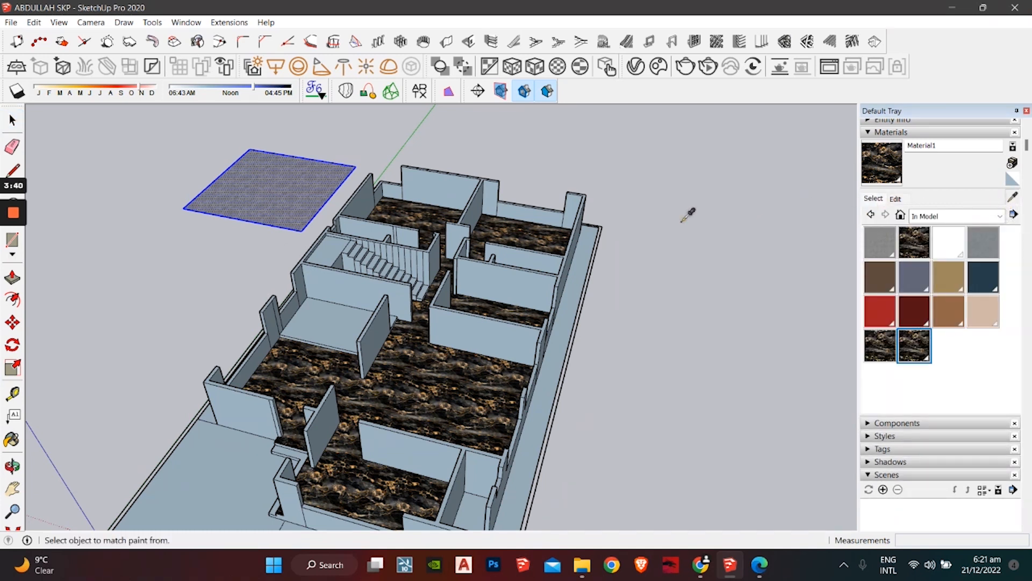
left_click(281, 205)
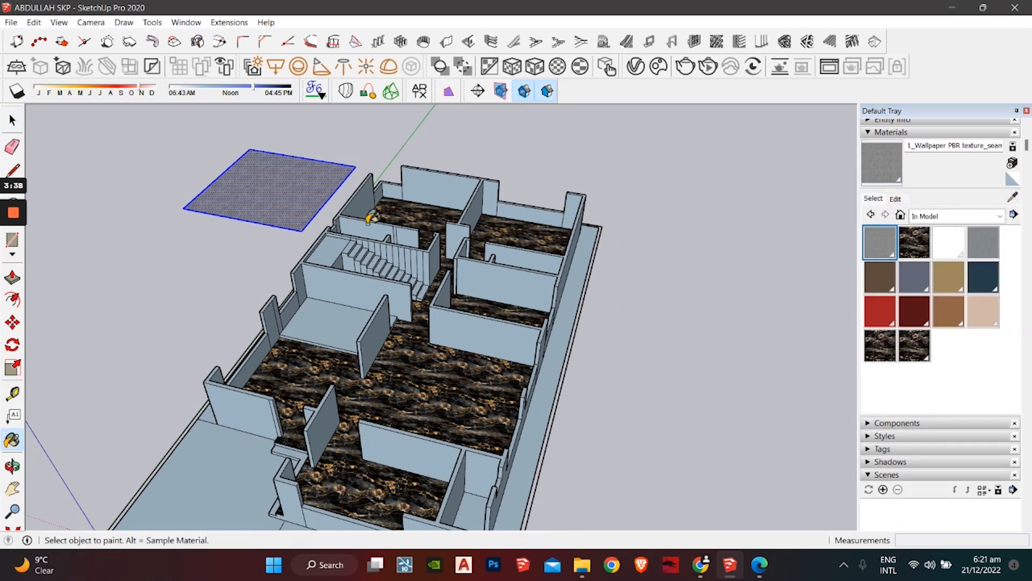
Step: Paint the house's back wall with the sampled wallpaper material
scroll(422, 189, "up", 10)
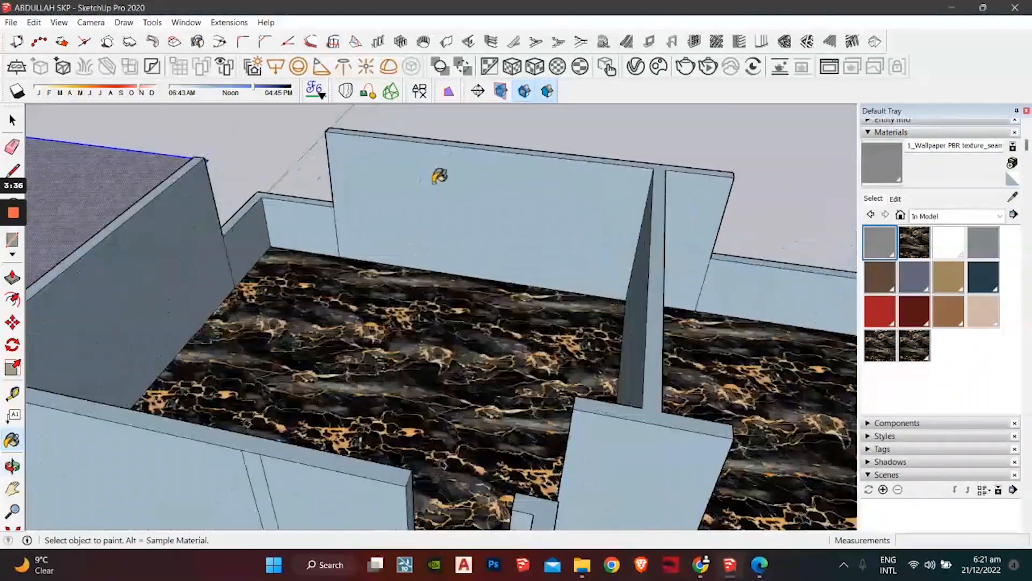
scroll(447, 178, "down", 2)
left_click(451, 182)
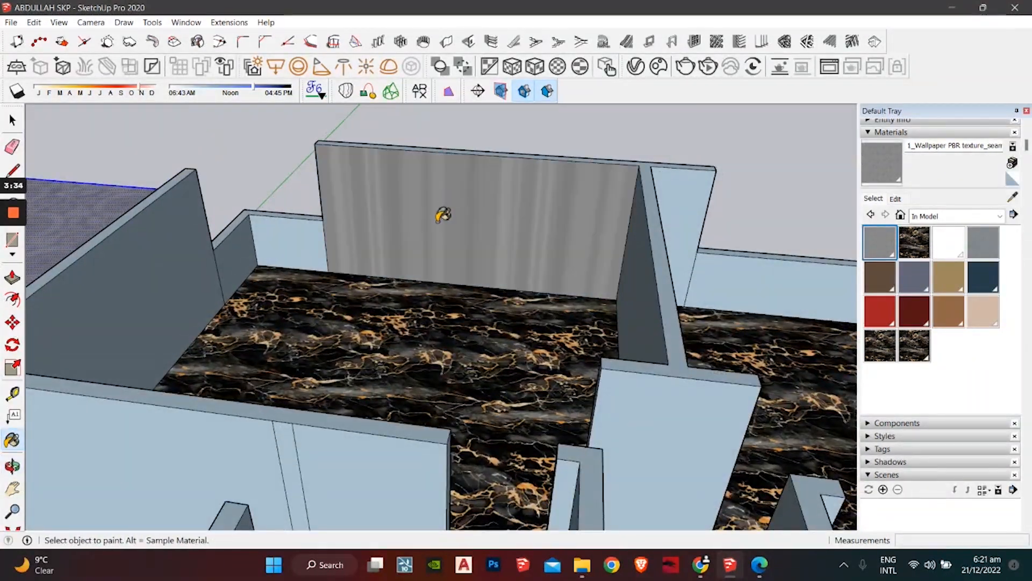
scroll(422, 210, "down", 2)
scroll(419, 208, "down", 3)
scroll(451, 175, "up", 4)
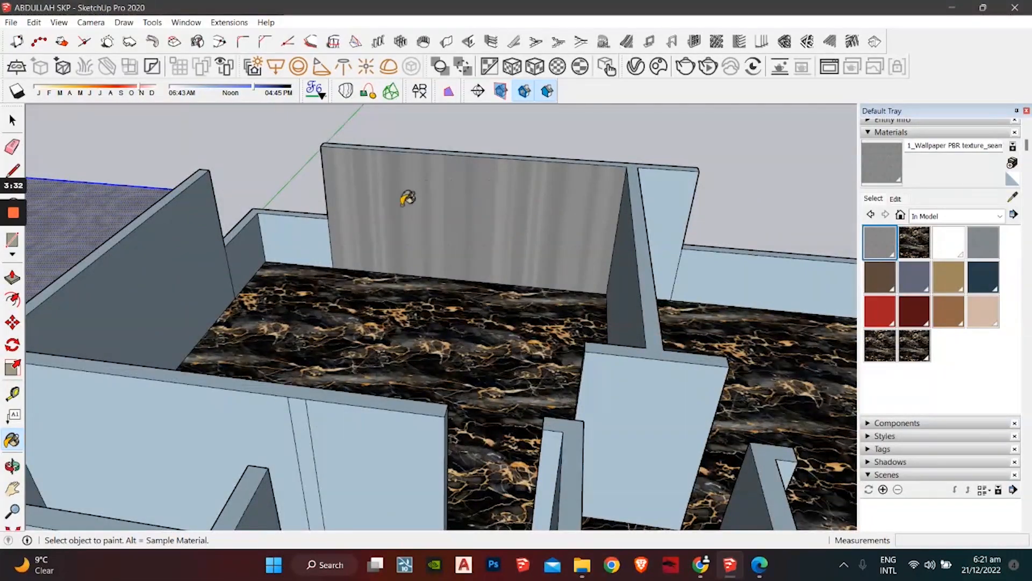
scroll(424, 196, "down", 3)
scroll(408, 204, "down", 1)
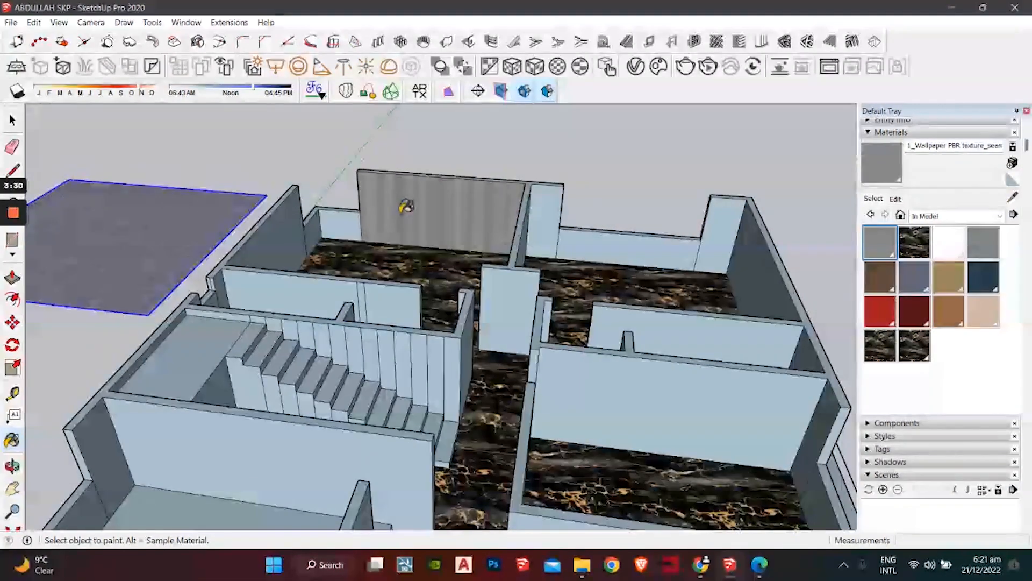
scroll(406, 206, "down", 4)
scroll(355, 151, "up", 1)
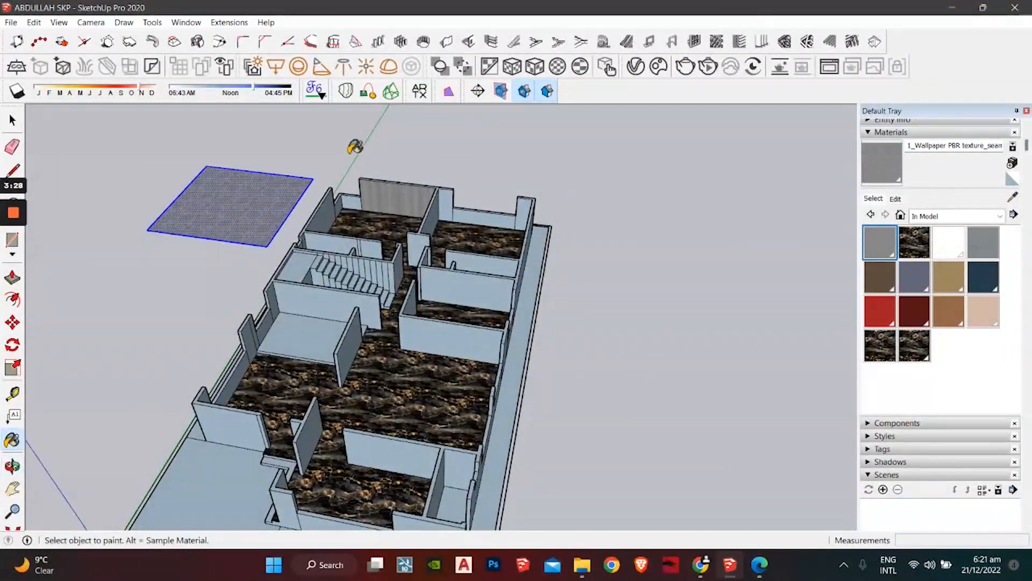
key("space")
left_click(444, 164)
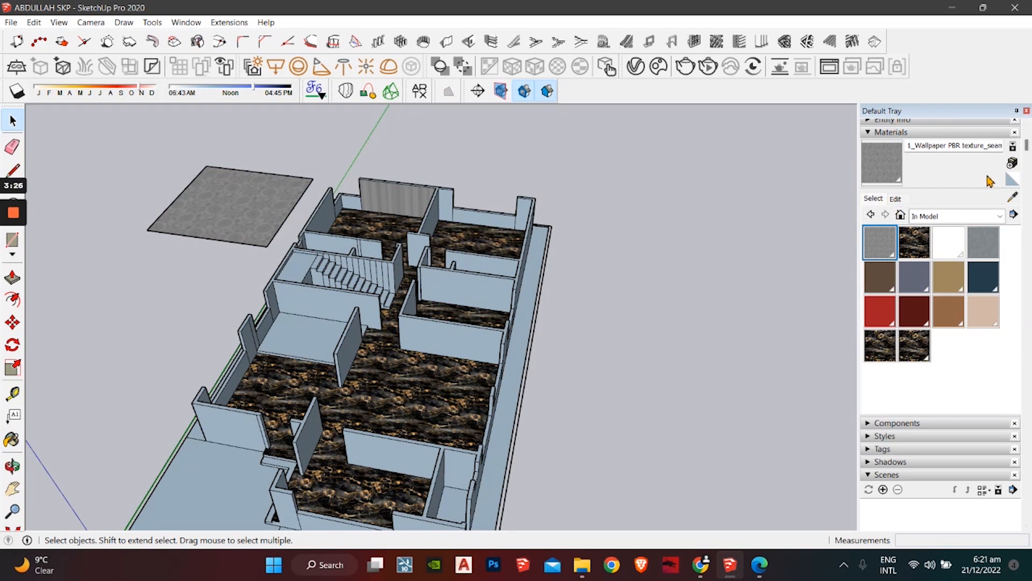
Step: Create Material2 and sample the wallpaper from the back wall
left_click(1013, 164)
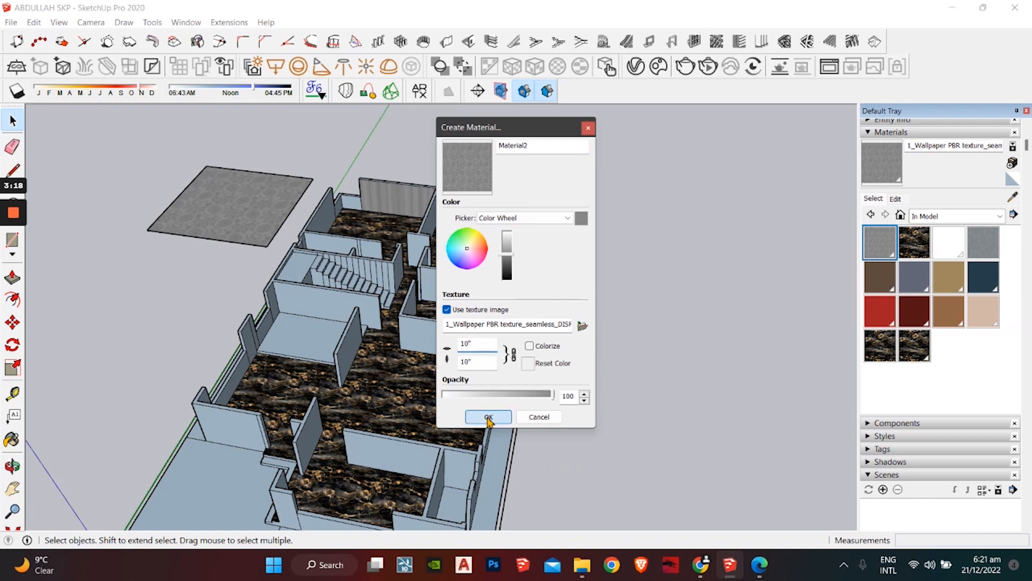
left_click(488, 417)
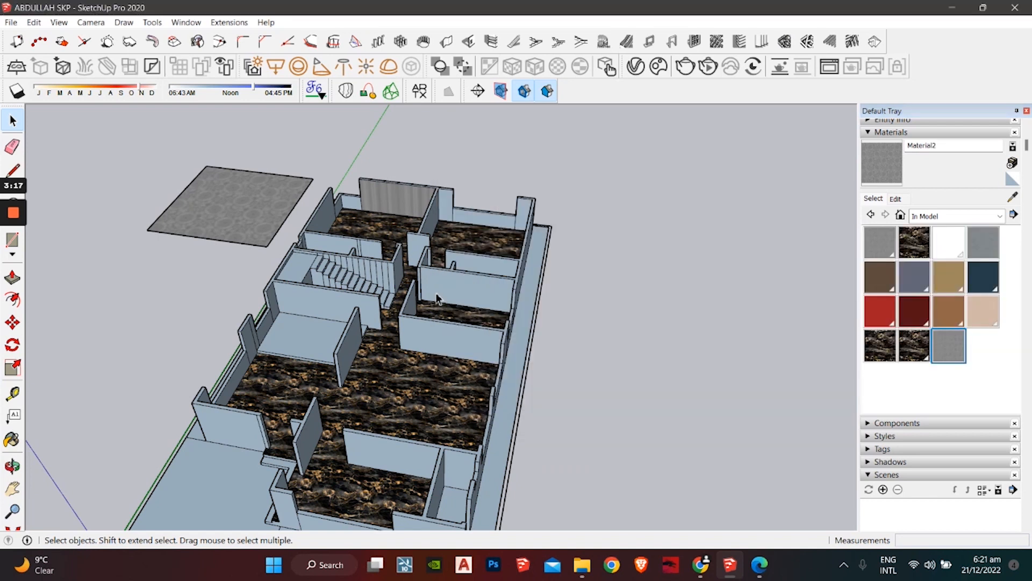
left_click(1013, 196)
left_click(362, 195)
scroll(398, 204, "up", 3)
scroll(398, 204, "up", 3)
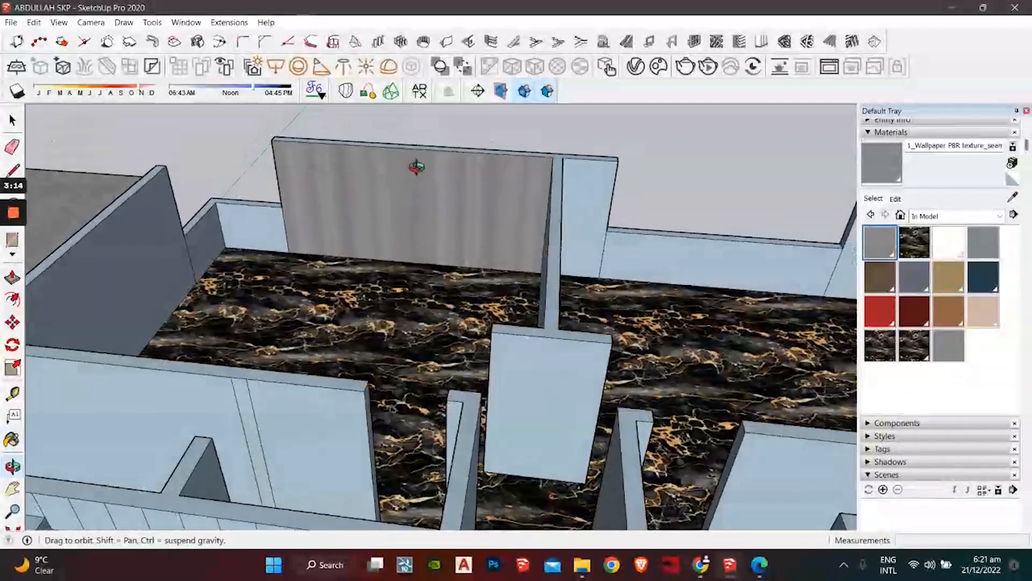
middle_click_drag(407, 203, 364, 209)
scroll(254, 223, "down", 6)
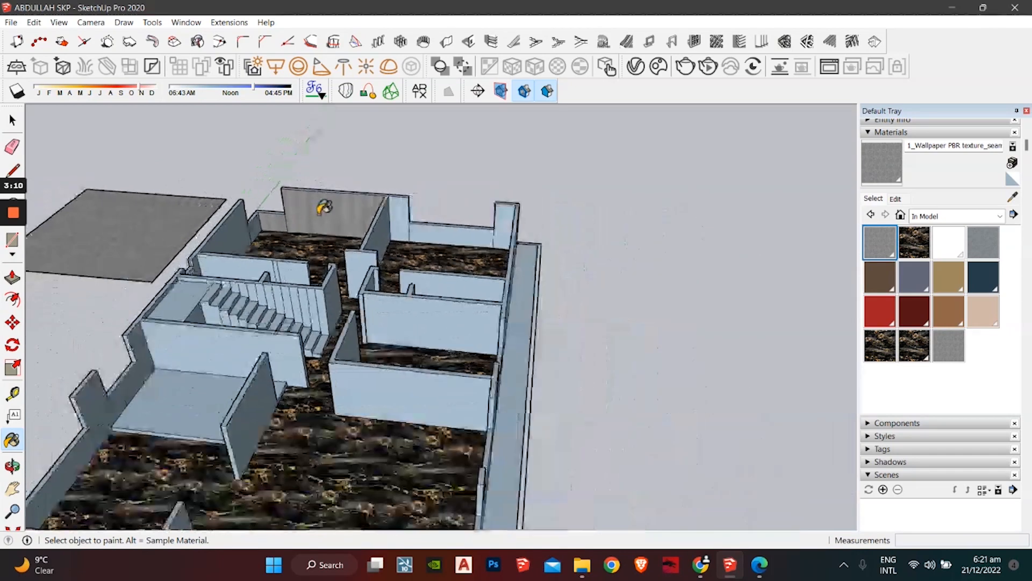
middle_click_drag(322, 267, 362, 248)
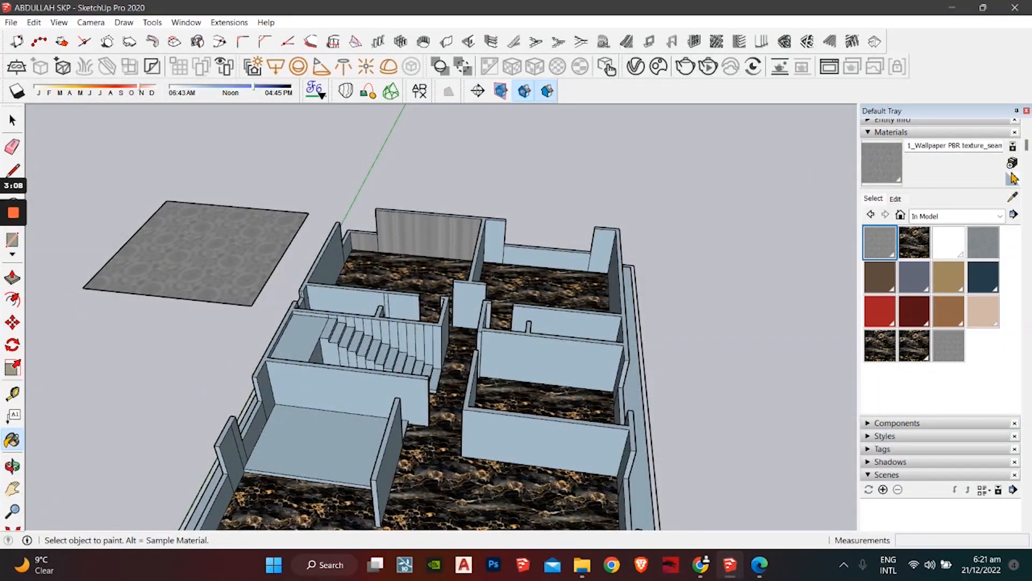
Step: Create Material3 and paint the back wall with it
left_click(1013, 163)
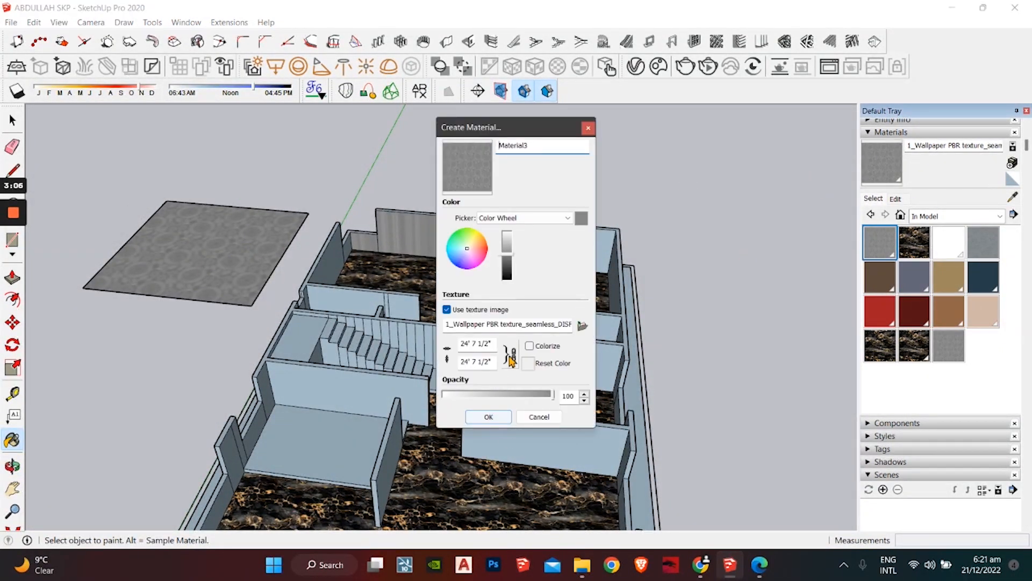
left_click(488, 418)
left_click(417, 236)
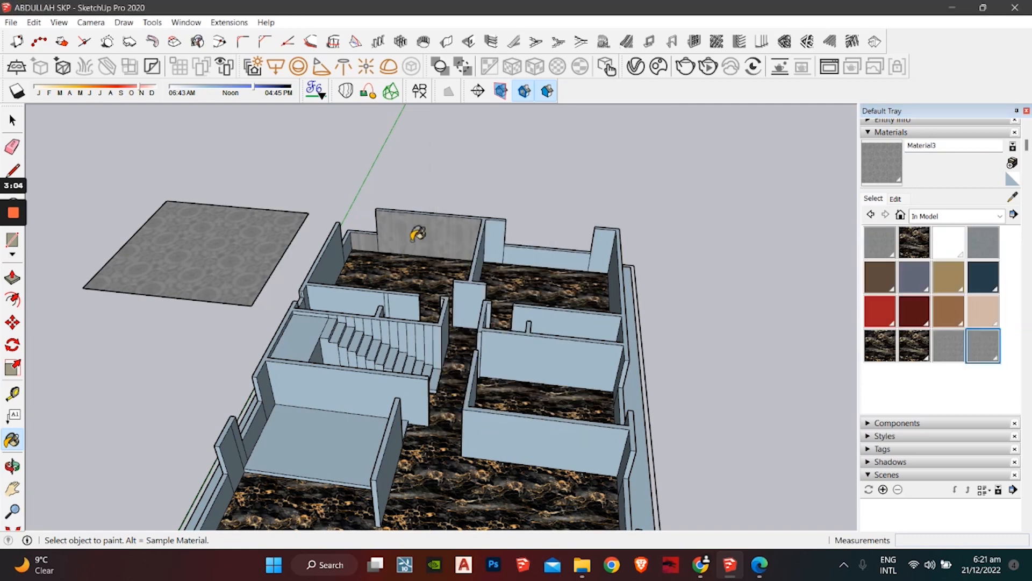
scroll(420, 242, "up", 5)
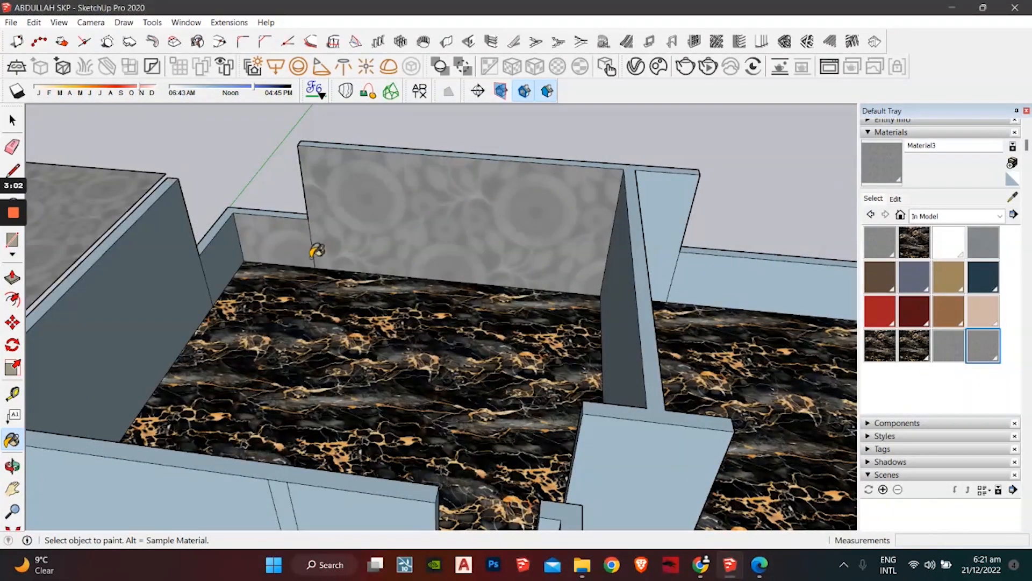
scroll(338, 229, "up", 3)
Step: Delete the vertical edge splitting the back wall so its faces merge
key("space")
left_click(302, 278)
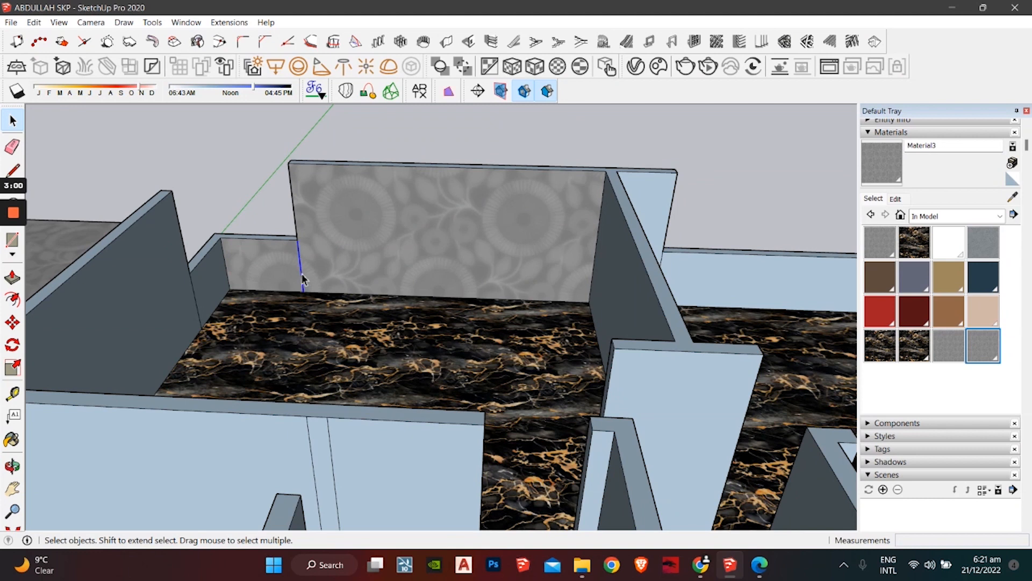
key("Delete")
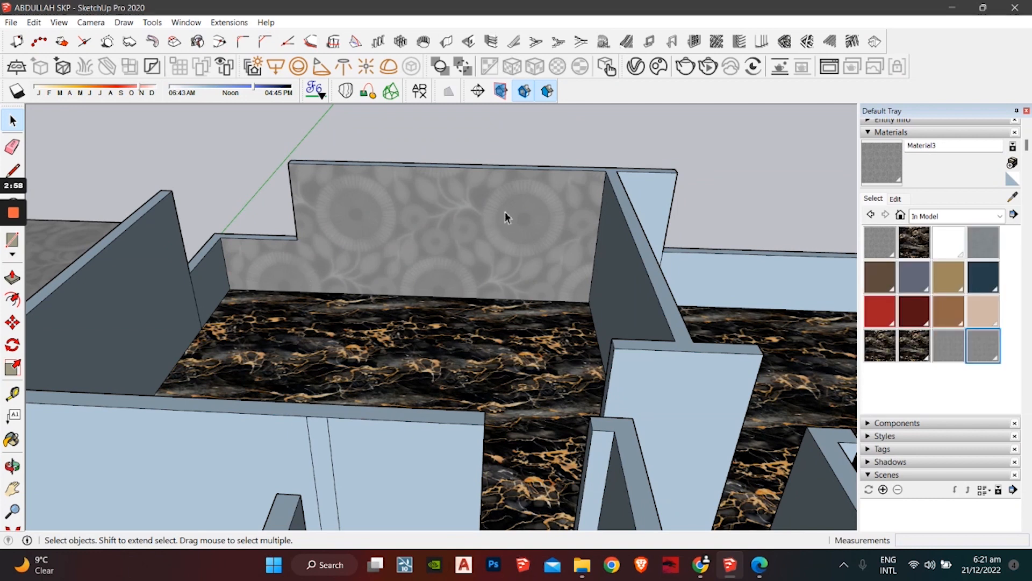
Step: Shrink Material3's wallpaper texture so it tiles at 6' by 6'
left_click(901, 200)
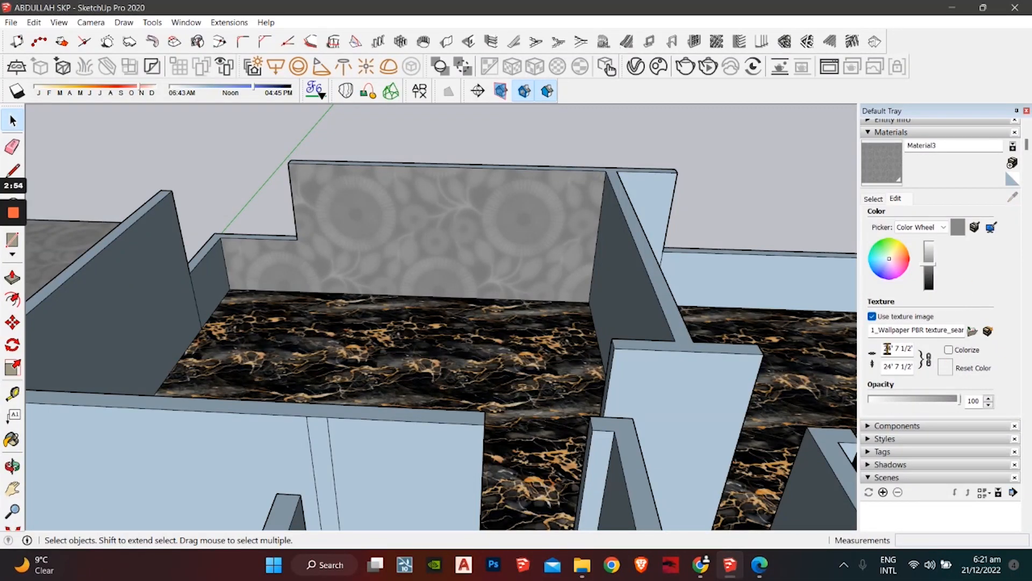
left_click(887, 348)
type("10")
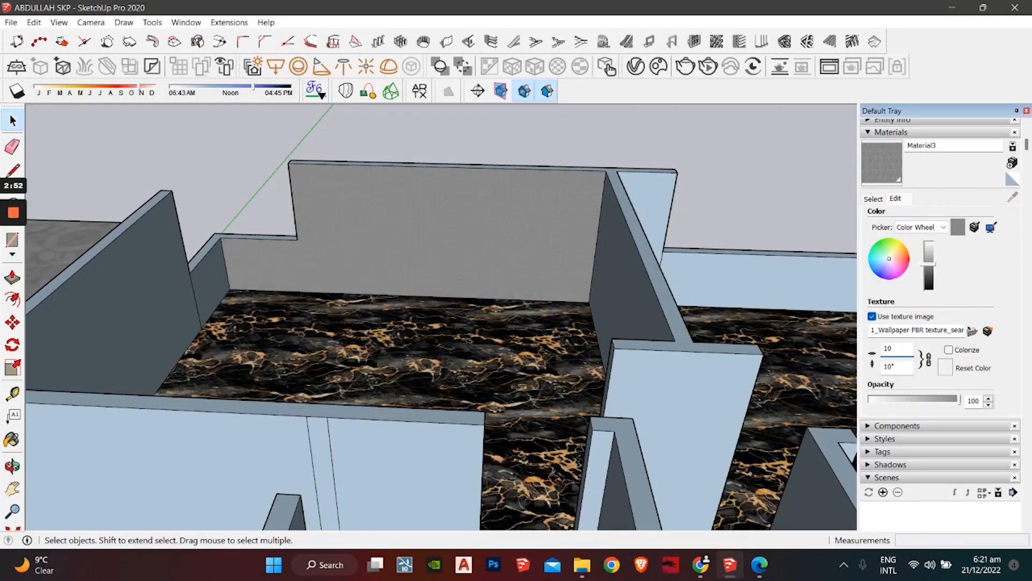
type("'")
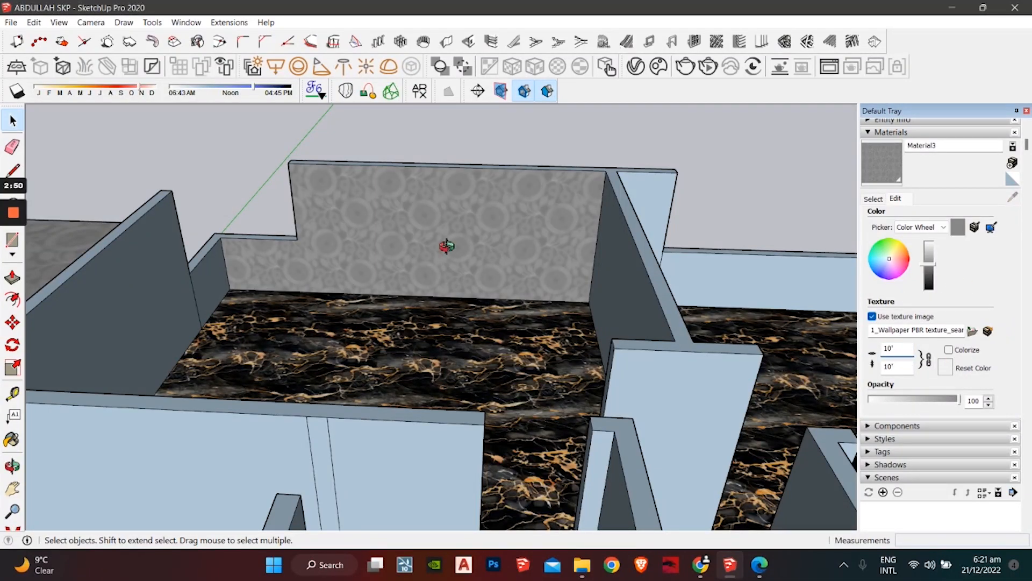
middle_click_drag(446, 245, 471, 234)
double_click(904, 351)
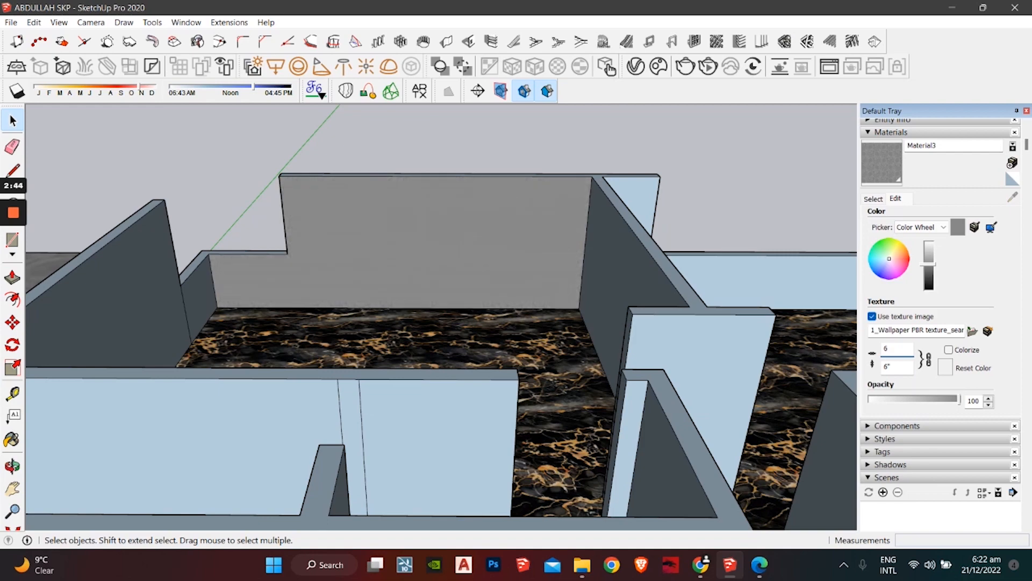
middle_click_drag(438, 242, 833, 169)
Step: Paint the adjacent low wall with the Material3 wallpaper
left_click(870, 198)
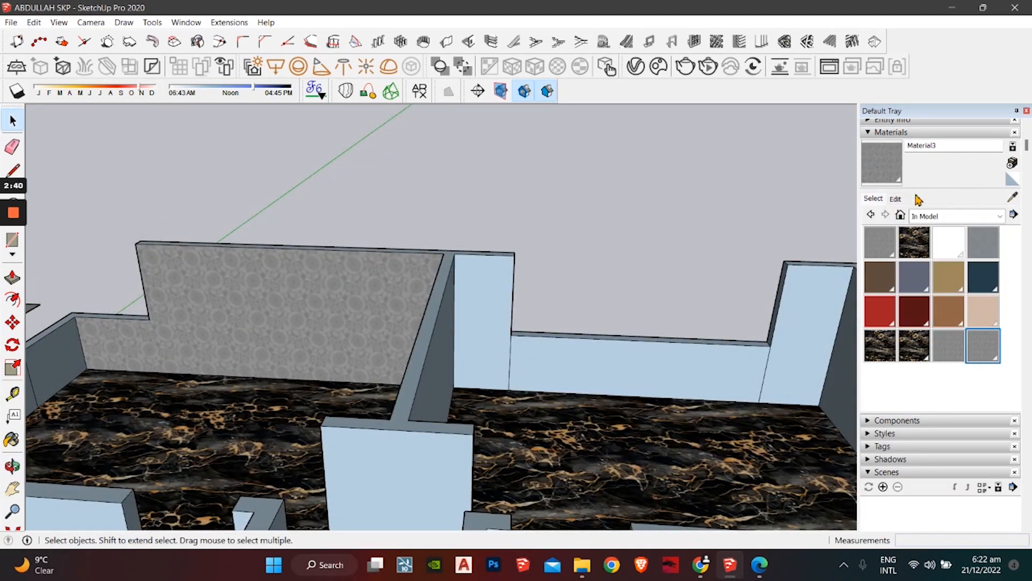
mouse_move(530, 337)
middle_mouse_down()
mouse_move(420, 328)
mouse_move(474, 350)
middle_mouse_up()
left_click(473, 350)
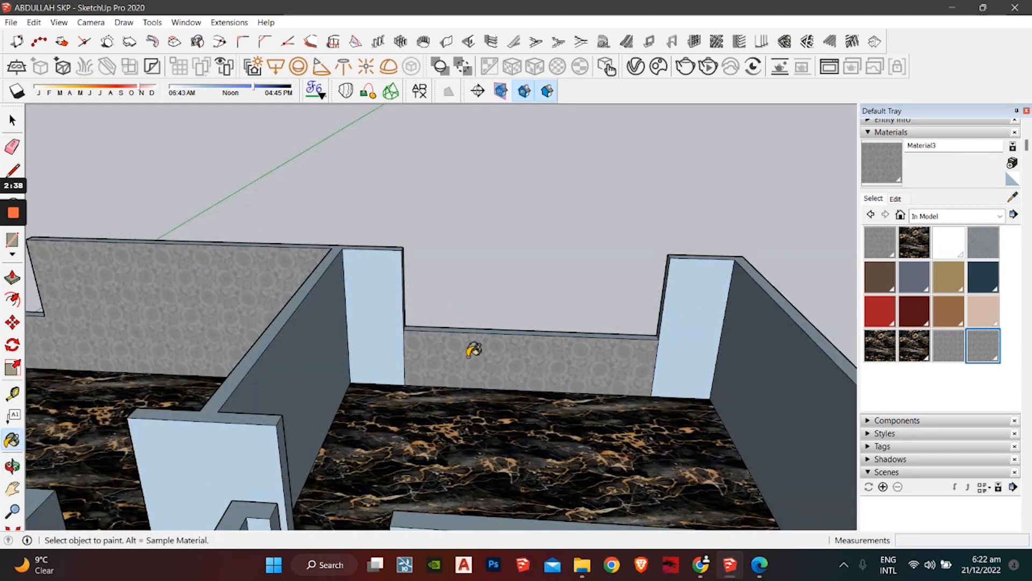
scroll(433, 344, "up", 3)
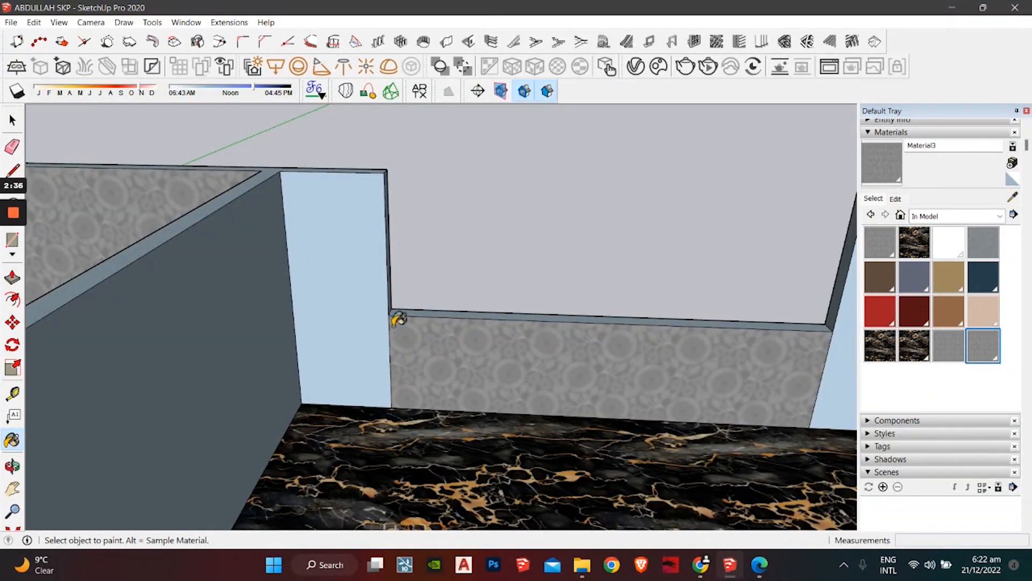
Step: Undo and reapply the grey patterned wallpaper on the lower wall
key("space")
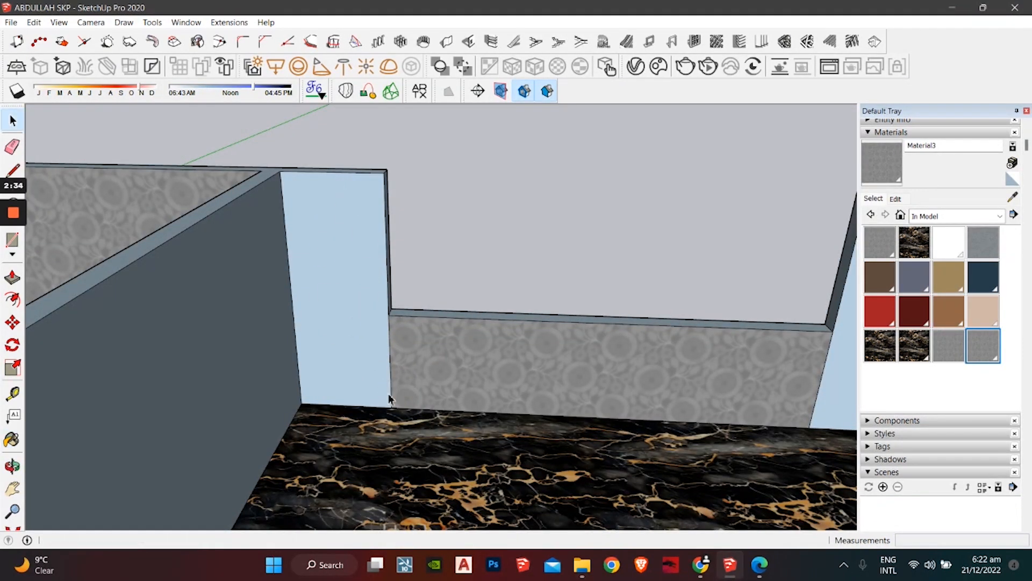
left_click(391, 383)
key("ctrl+z")
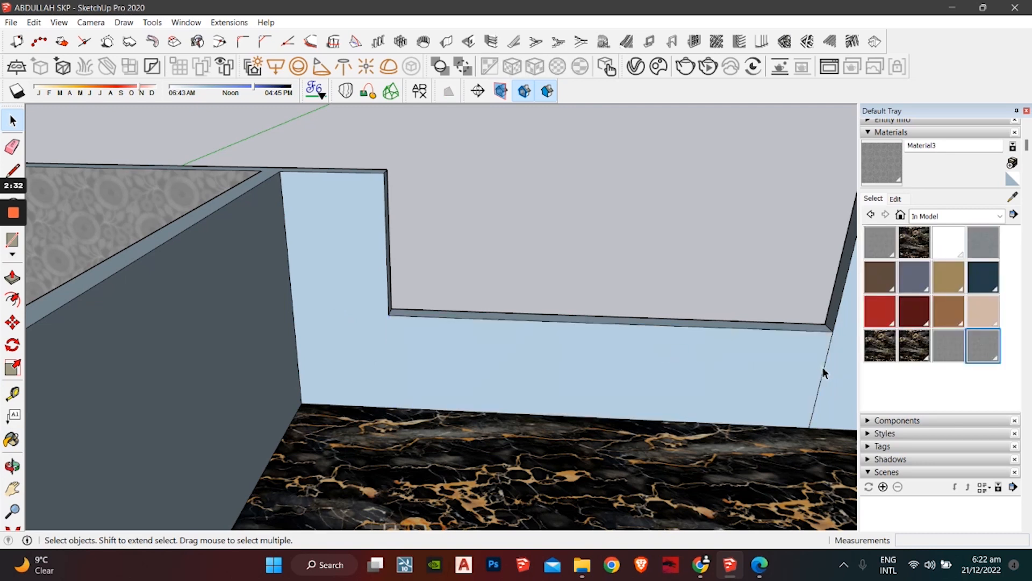
key("b")
left_click(548, 392)
mouse_move(548, 392)
middle_mouse_down()
mouse_move(508, 353)
mouse_move(602, 385)
mouse_move(394, 387)
mouse_move(396, 401)
mouse_move(441, 414)
middle_mouse_up()
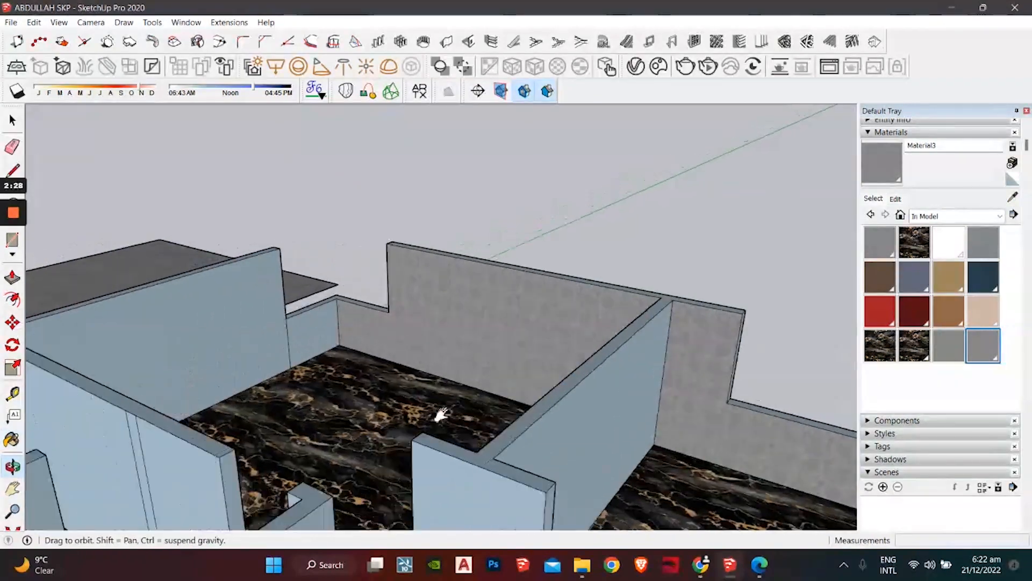
scroll(441, 414, "down", 5)
middle_click_drag(345, 373, 344, 334)
Step: Delete the loose textured square beside the house and its leftover edge
key("space")
left_click(298, 324)
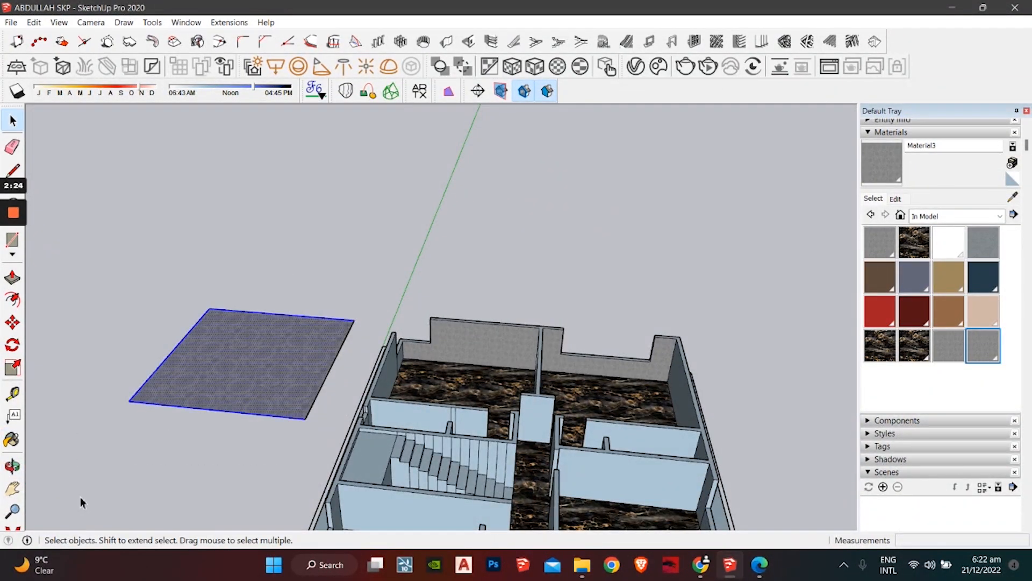
key("Delete")
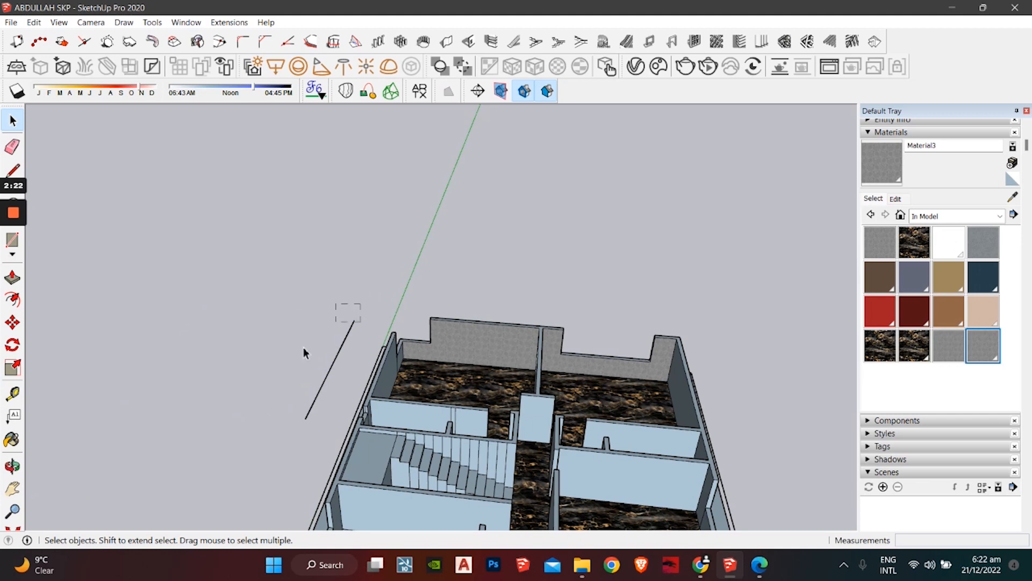
left_click_drag(303, 348, 292, 352)
key("Delete")
middle_click_drag(581, 338, 480, 241)
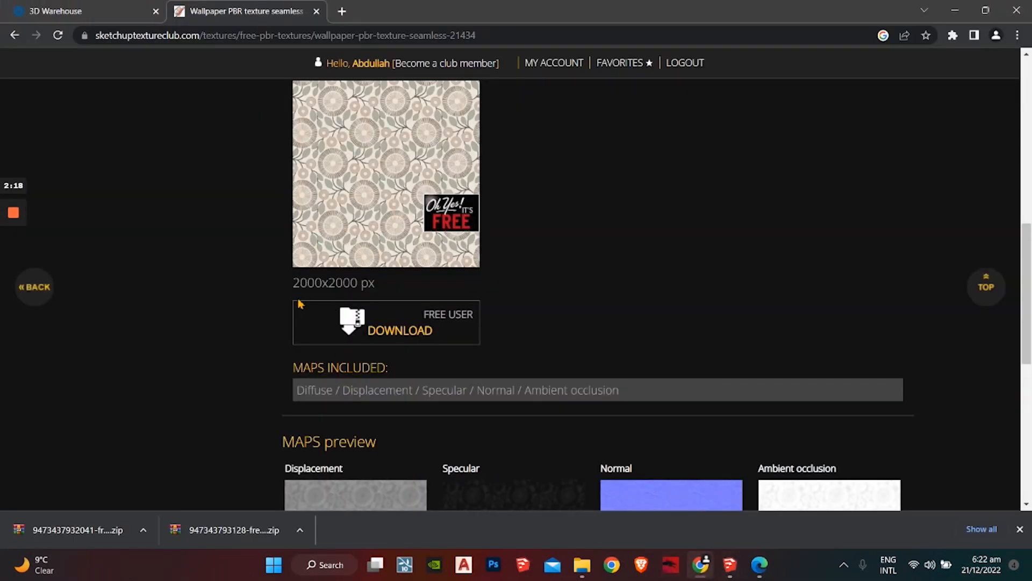
Step: Search 'white plaster' and open the white old plaster PBR texture seamless 21673 page
scroll(299, 304, "up", 10)
left_click(167, 194)
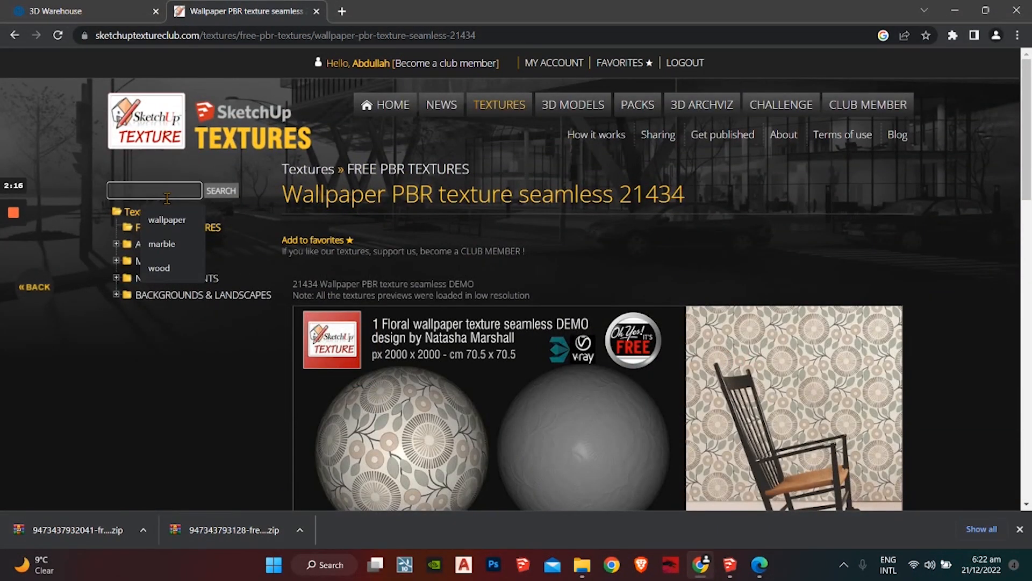
type("white plaster")
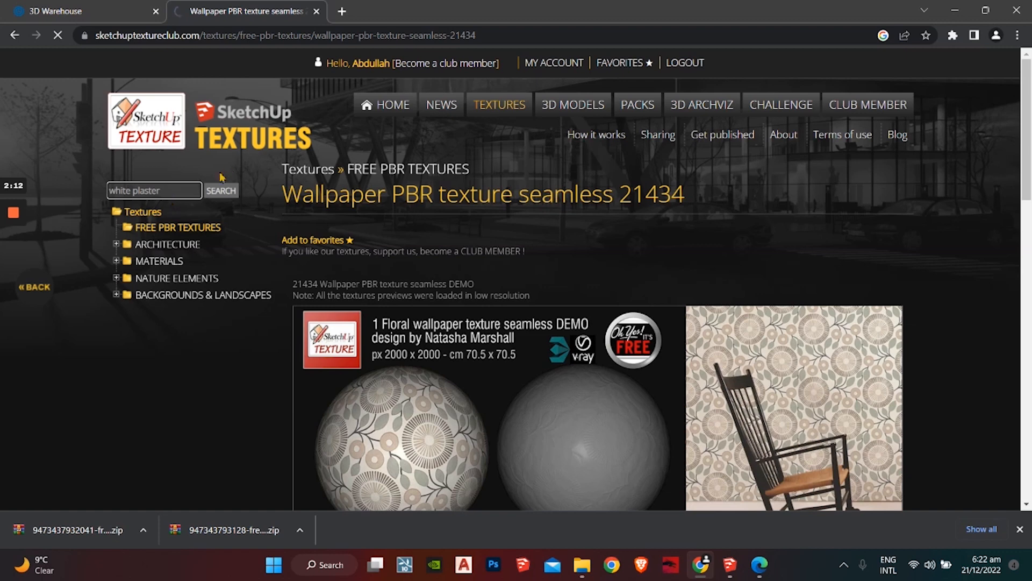
left_click(234, 194)
scroll(251, 214, "down", 5)
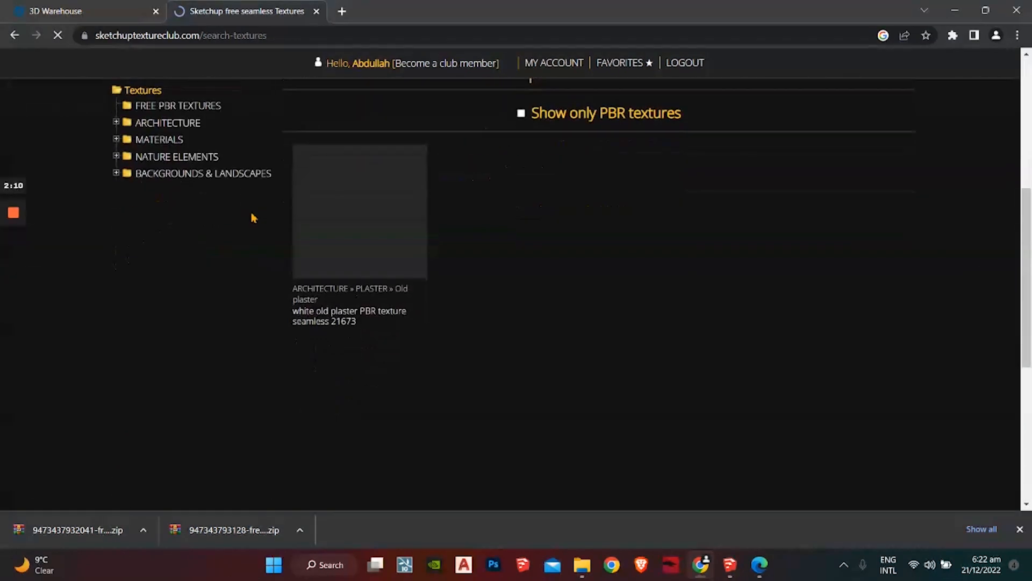
scroll(264, 283, "down", 1)
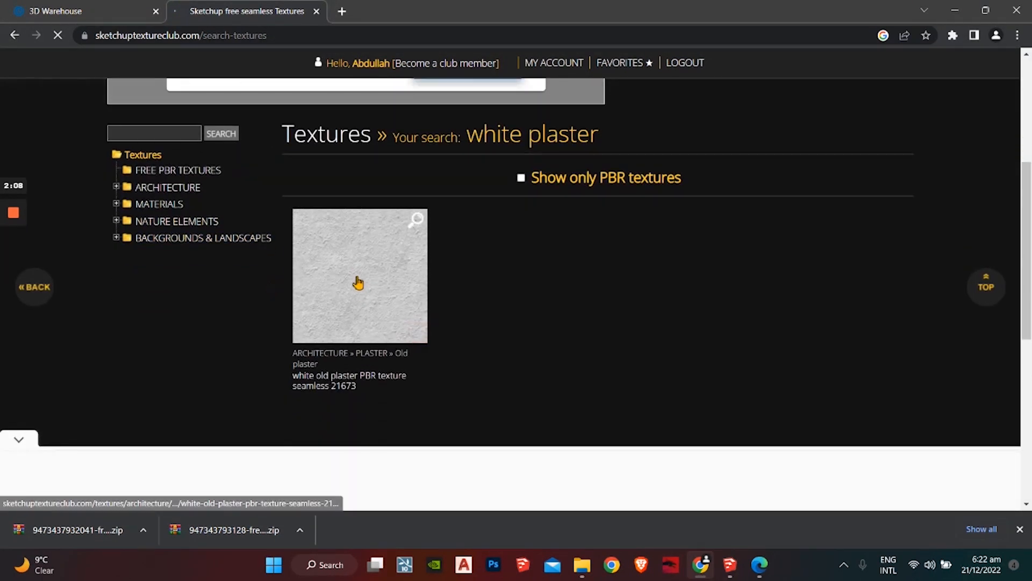
left_click(360, 288)
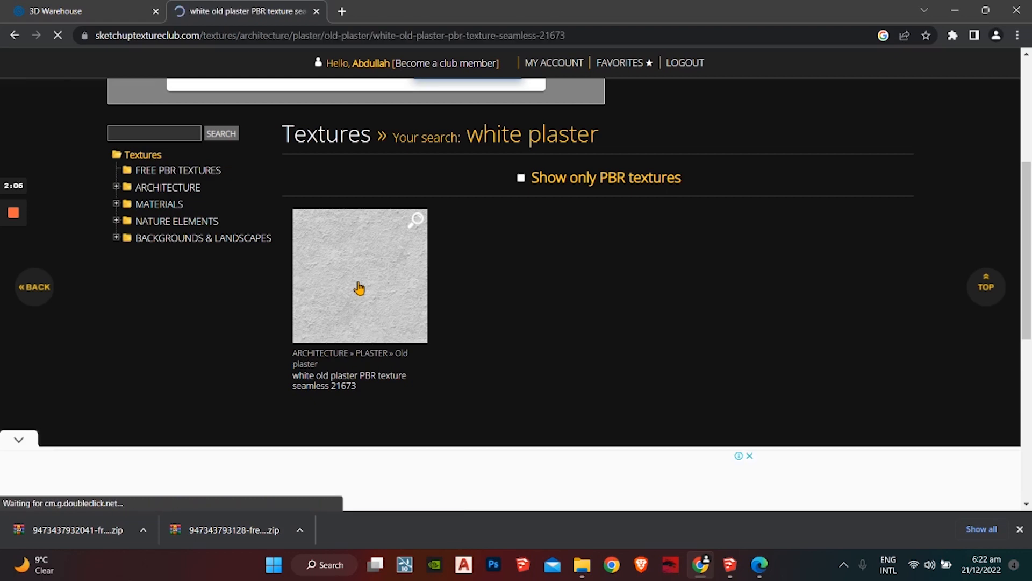
Step: Download the texture's free ZIP and show it in its folder
scroll(403, 398, "down", 6)
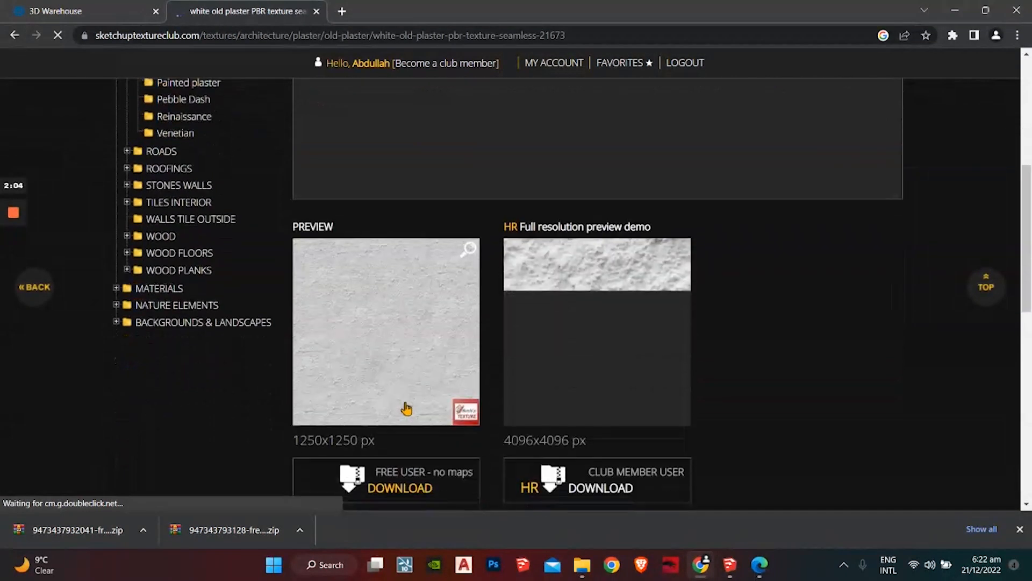
left_click(402, 355)
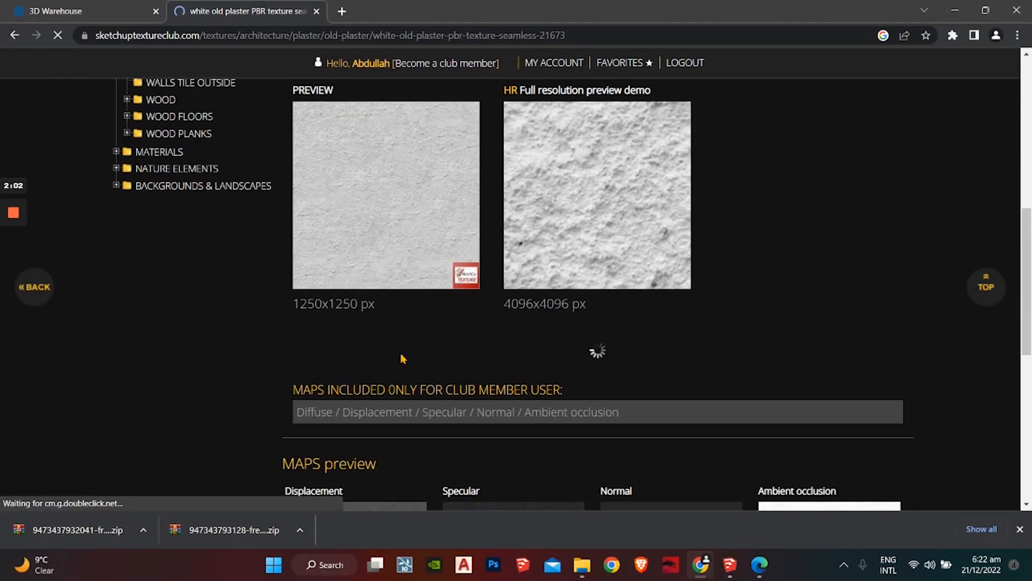
left_click(143, 530)
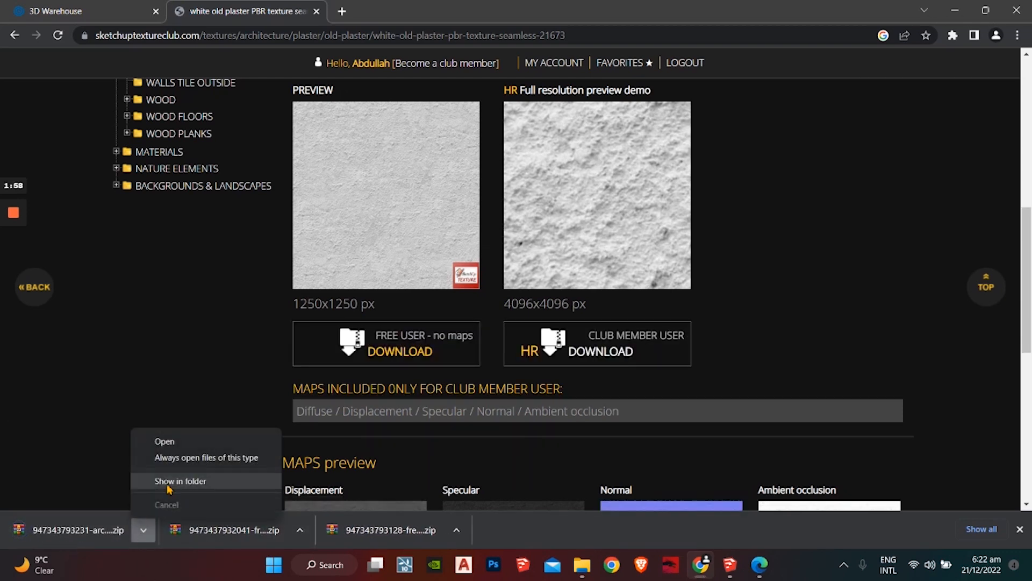
left_click(172, 480)
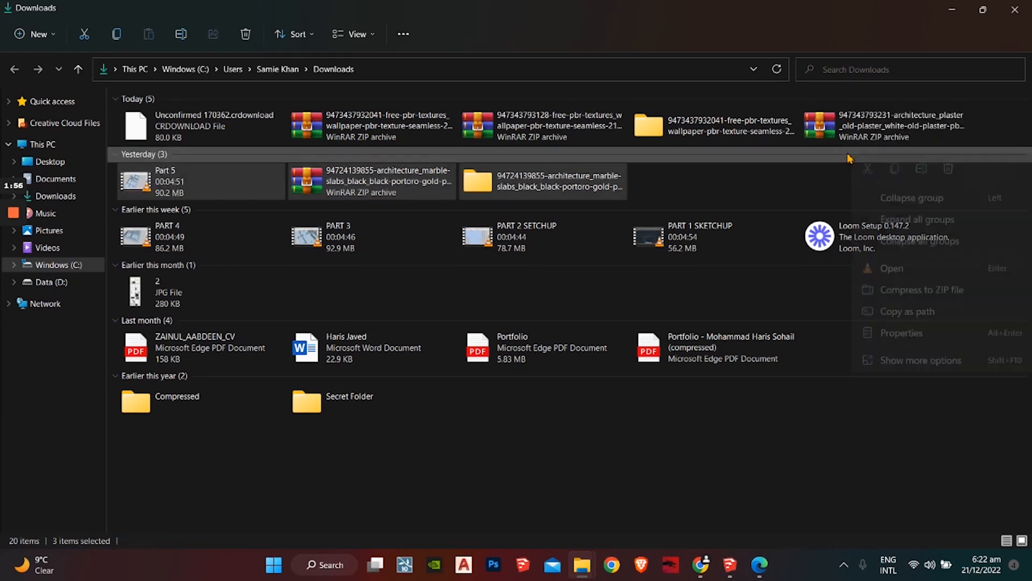
Step: Extract the white plaster zip in Downloads into its suggested folder
right_click(842, 131)
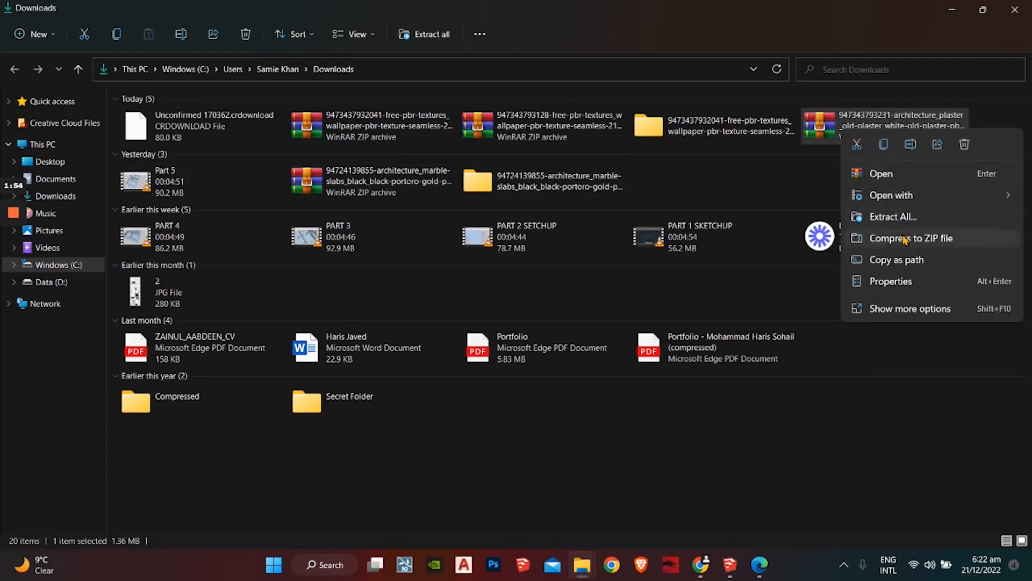
left_click(908, 217)
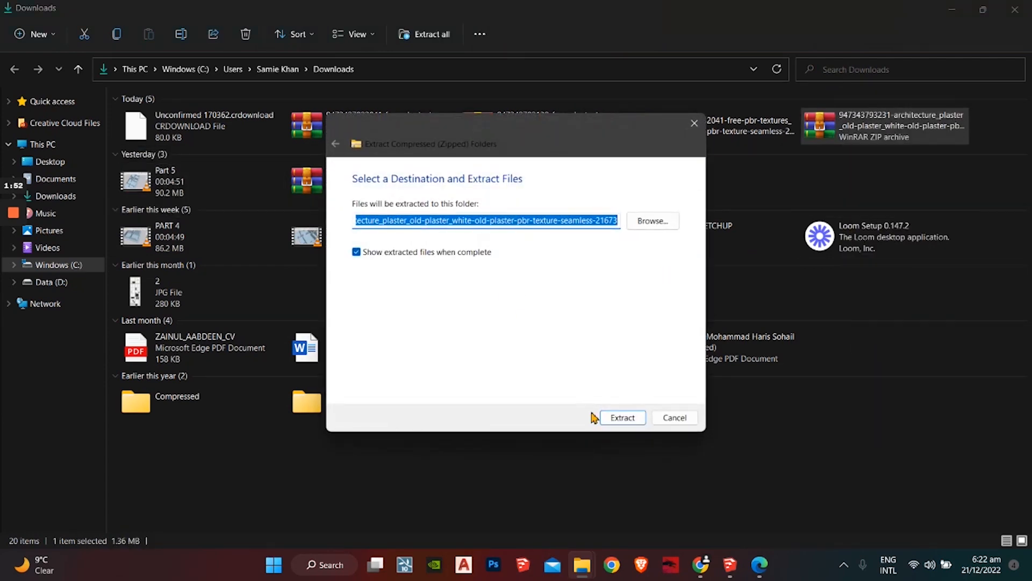
left_click(620, 418)
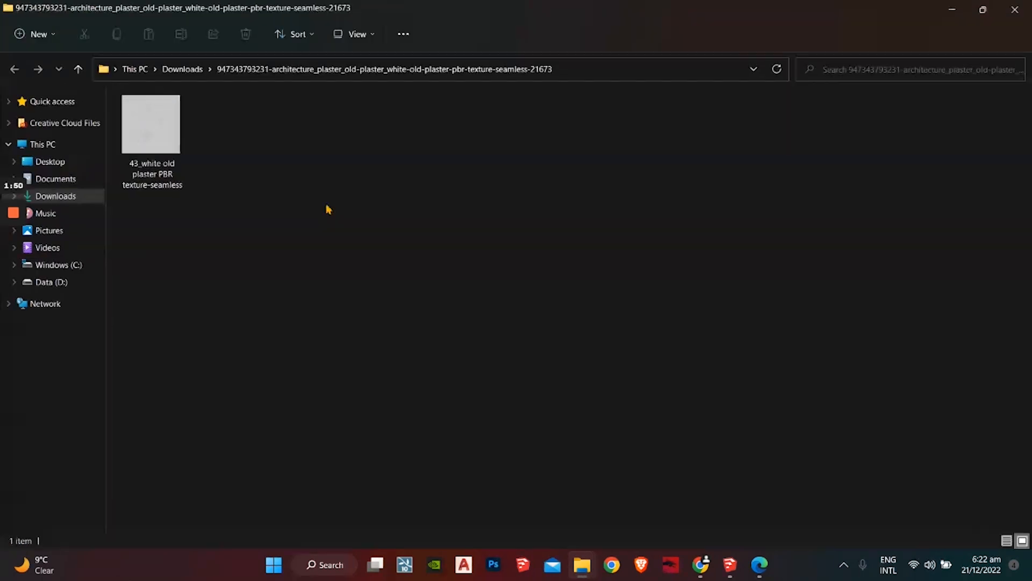
Step: Minimise the browser and restore SketchUp as a window over the extracted folder
left_click(703, 574)
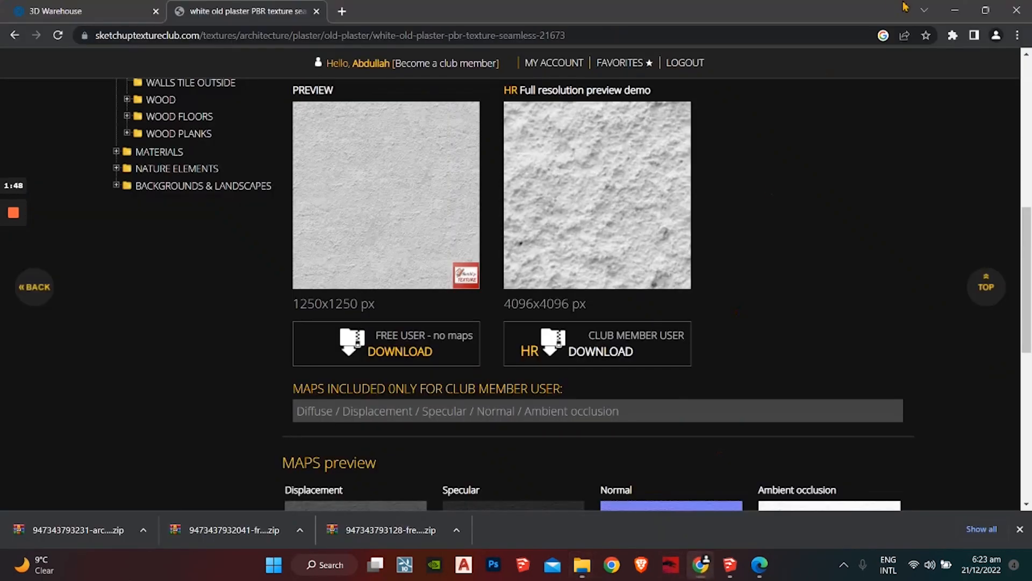
left_click(963, 10)
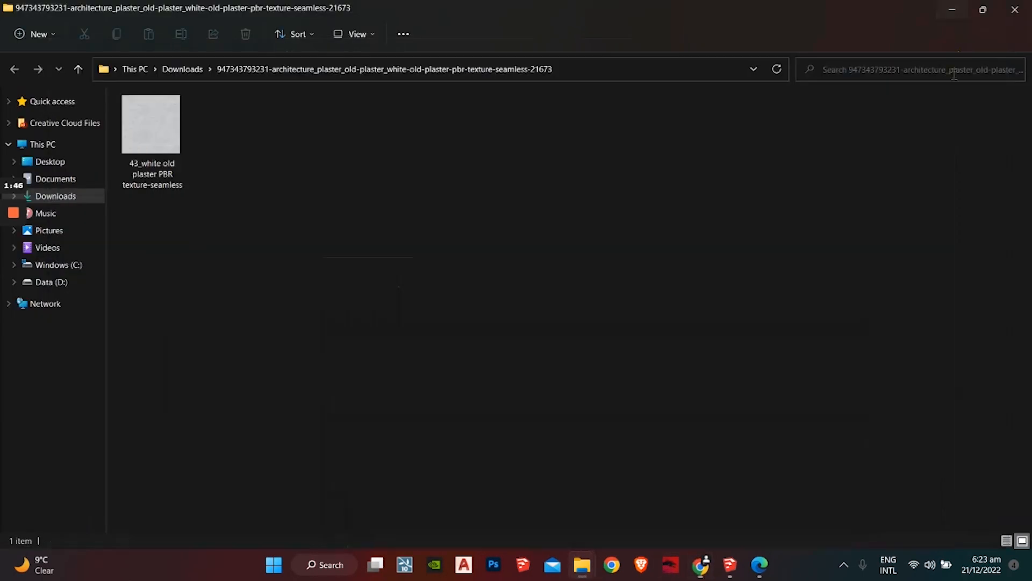
left_click(731, 566)
left_click(983, 8)
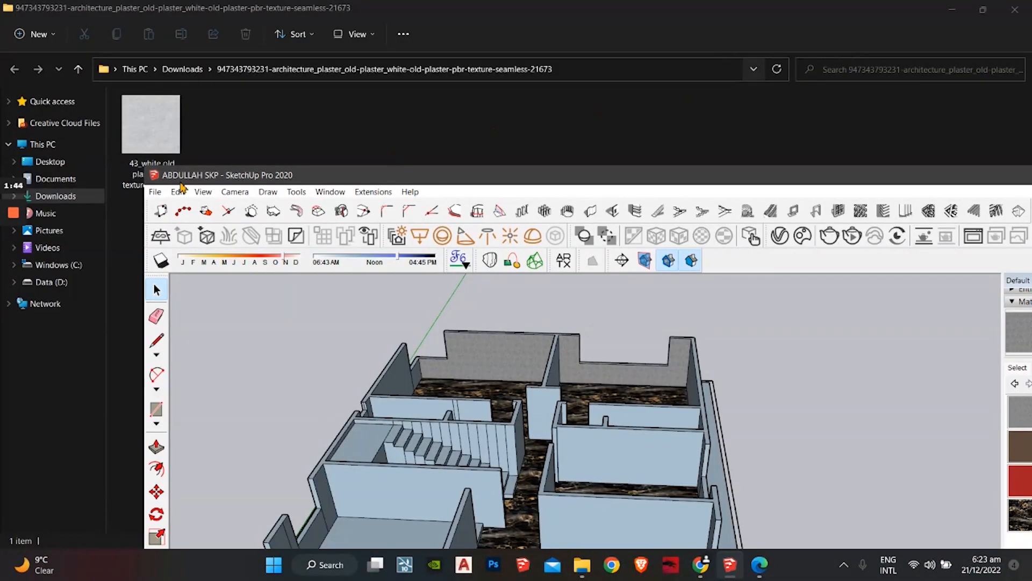
Step: Drag the white old plaster image in beside the house and explode it into a textured face
mouse_move(151, 123)
left_mouse_down()
mouse_move(812, 358)
mouse_move(817, 343)
left_mouse_up()
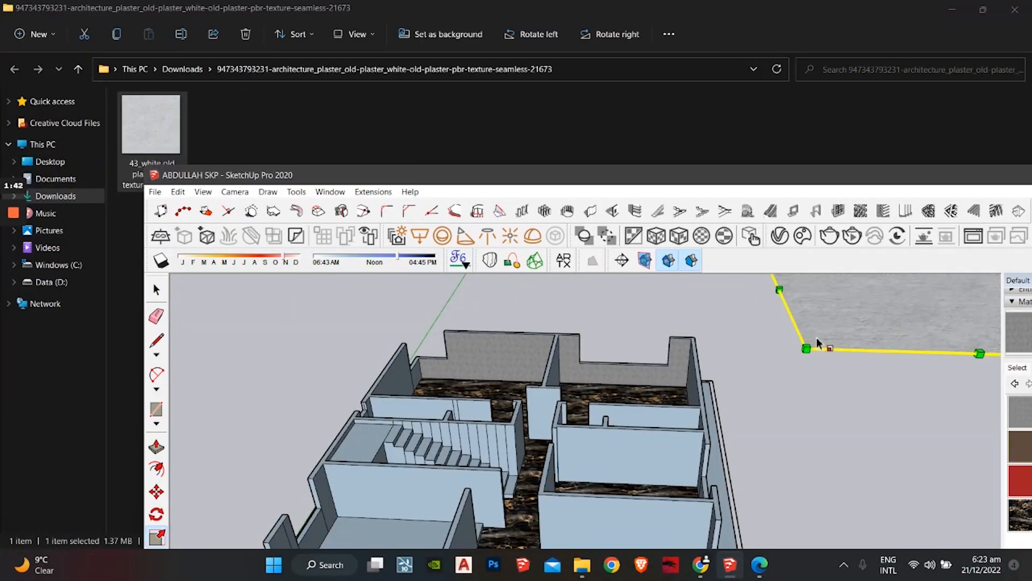
double_click(813, 178)
scroll(634, 201, "down", 3)
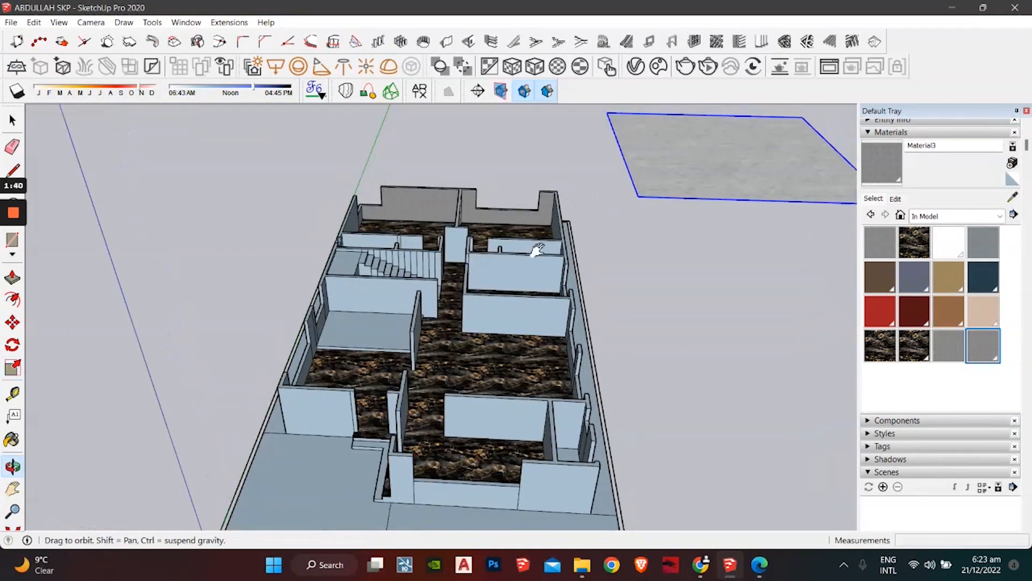
middle_click_drag(535, 249, 407, 424, "shift")
key("s")
middle_click_drag(580, 291, 449, 336)
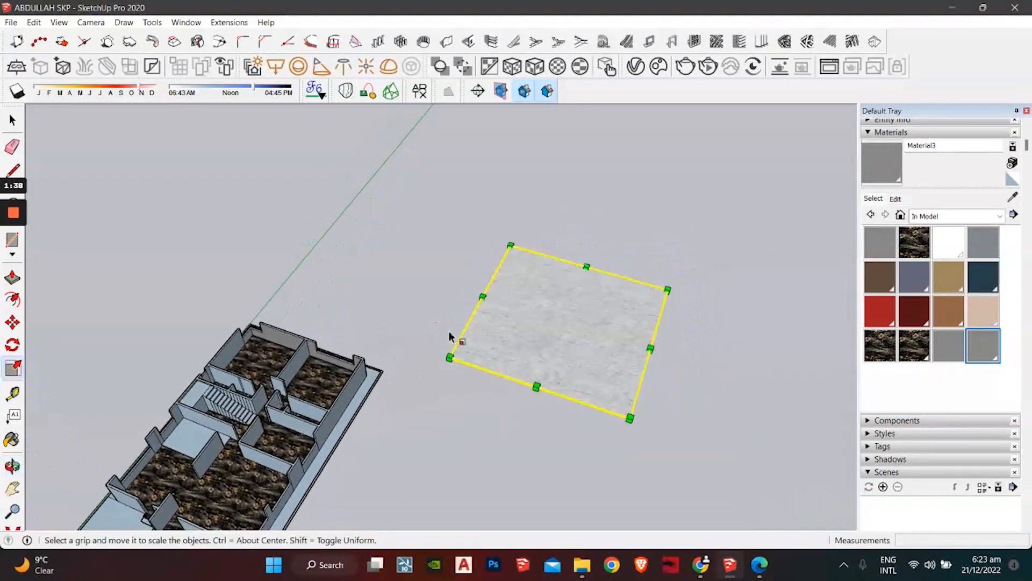
right_click(516, 328)
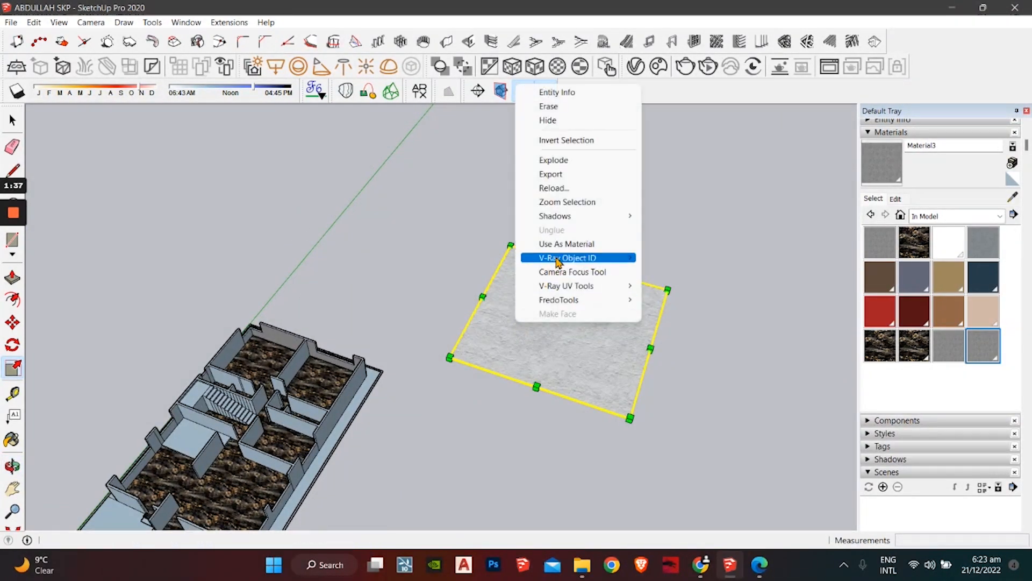
left_click(577, 170)
Step: Orbit and zoom toward the flat plaster square beside the house
key("space")
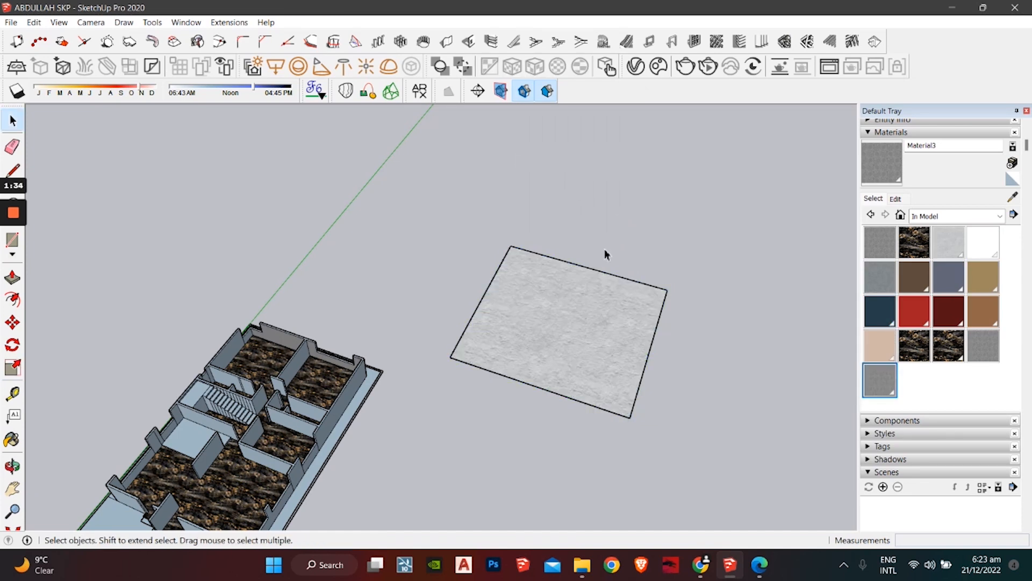
middle_click_drag(606, 253, 516, 310)
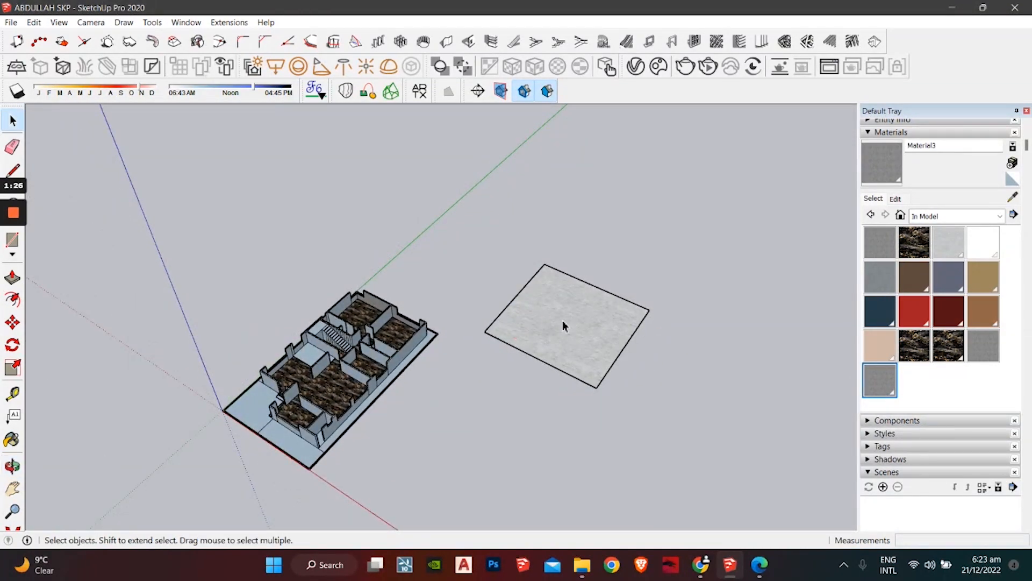
middle_click_drag(633, 297, 667, 321)
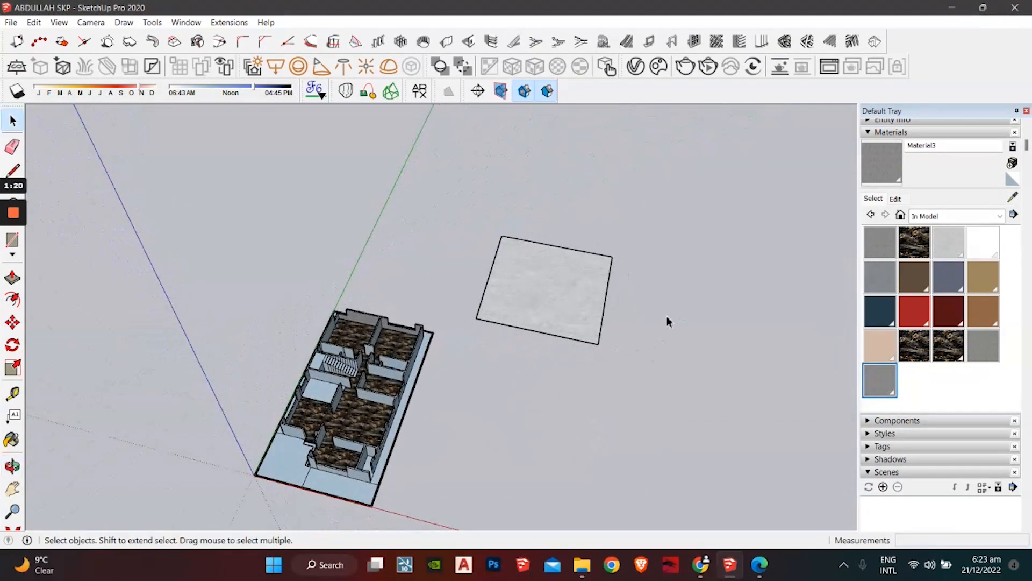
middle_click_drag(355, 323, 309, 310)
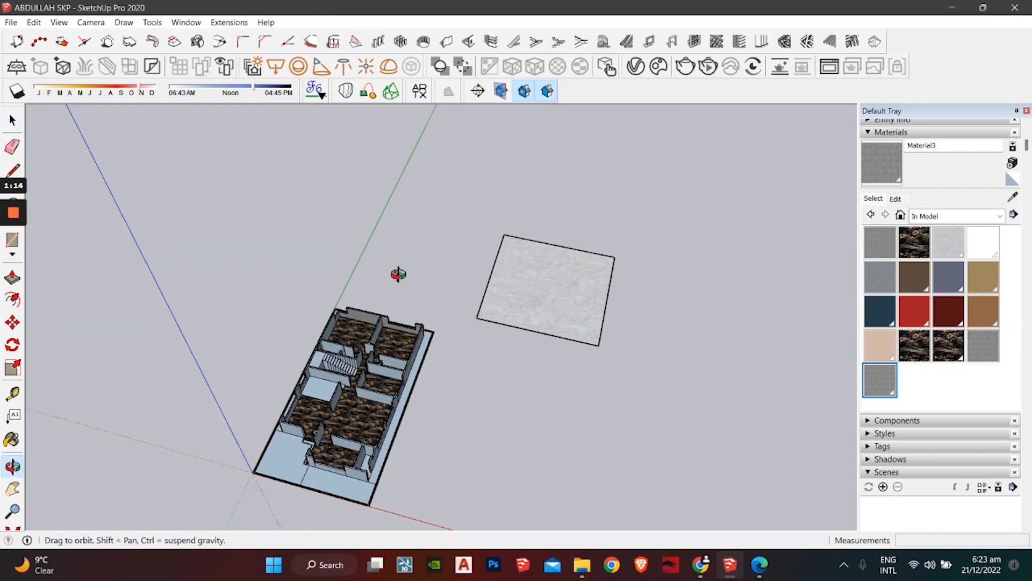
middle_click_drag(398, 275, 338, 230)
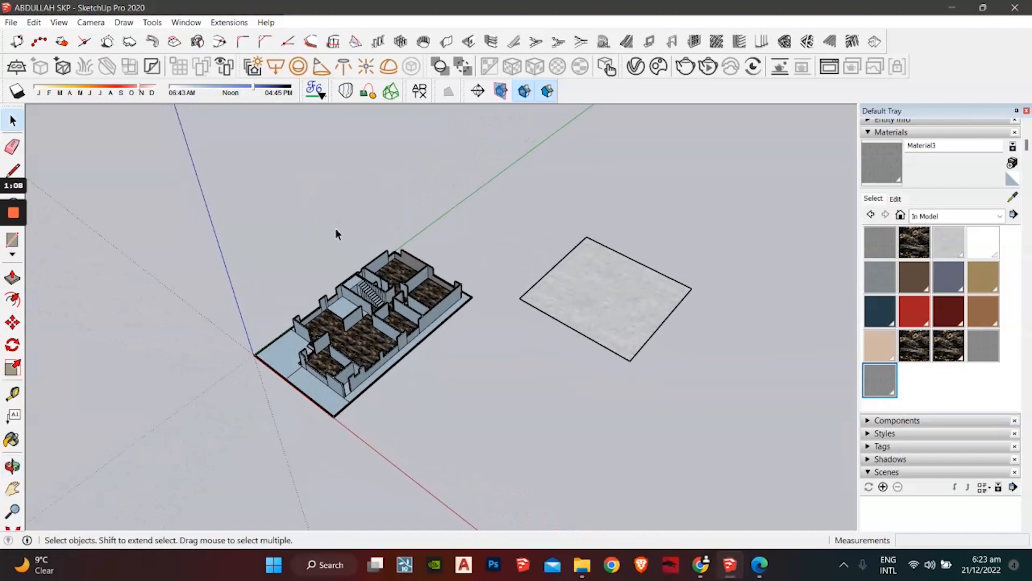
scroll(546, 280, "up", 5)
middle_click_drag(517, 295, 521, 357)
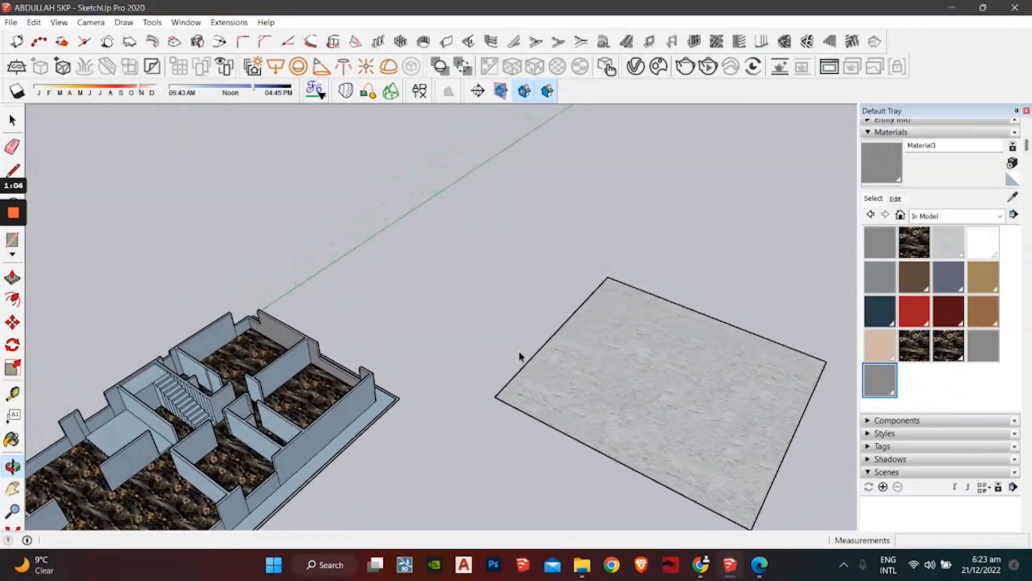
Step: Sample the plaster square and create a new material, Material4, from it
right_click(607, 388)
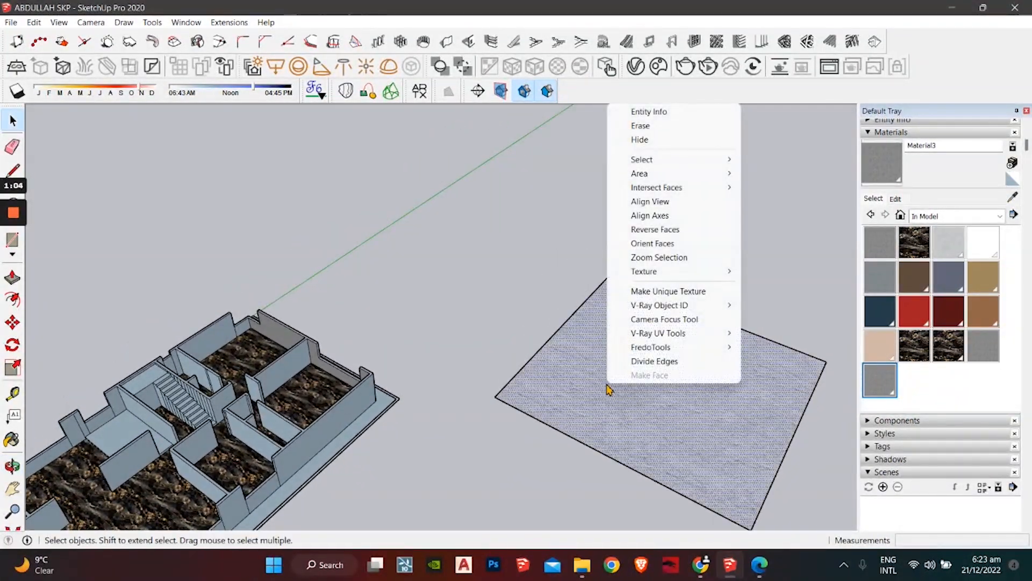
left_click(1014, 197)
left_click(647, 392)
left_click(1012, 164)
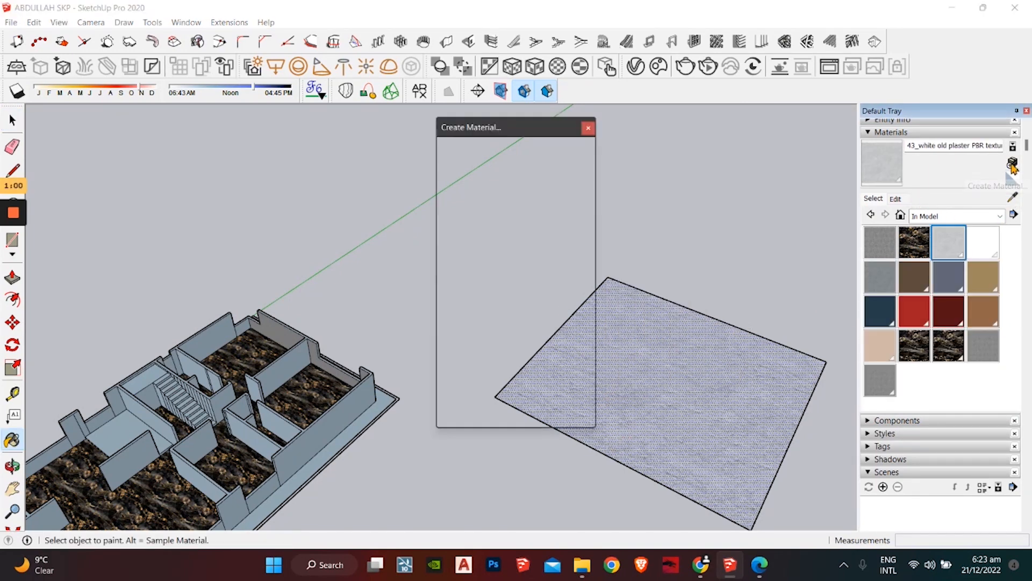
left_click(487, 417)
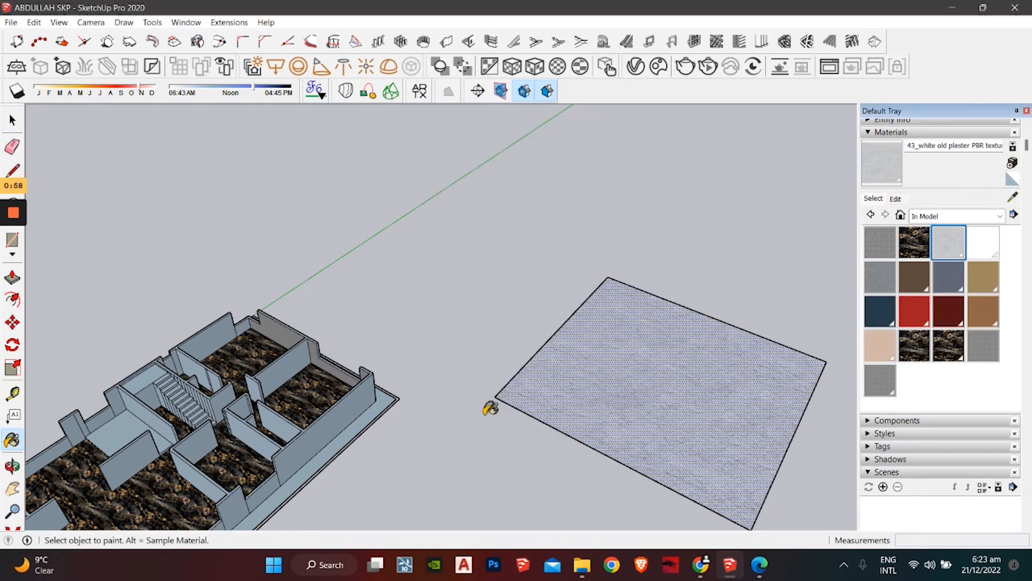
Step: Paint the left and back room walls with the plaster Material4
middle_click_drag(369, 418, 322, 361)
scroll(385, 303, "up", 3)
scroll(344, 344, "up", 2)
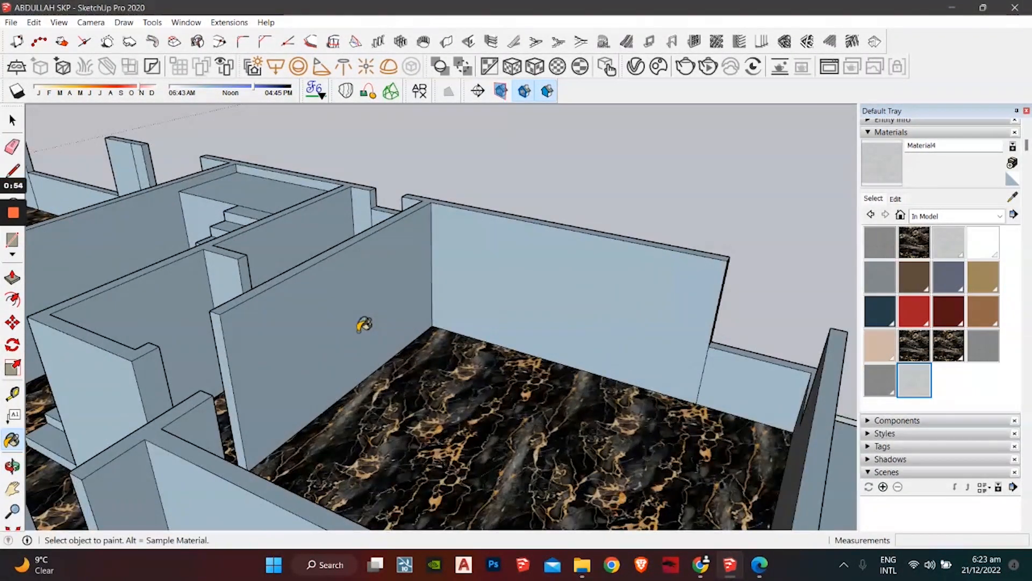
left_click(364, 325)
left_click(447, 301)
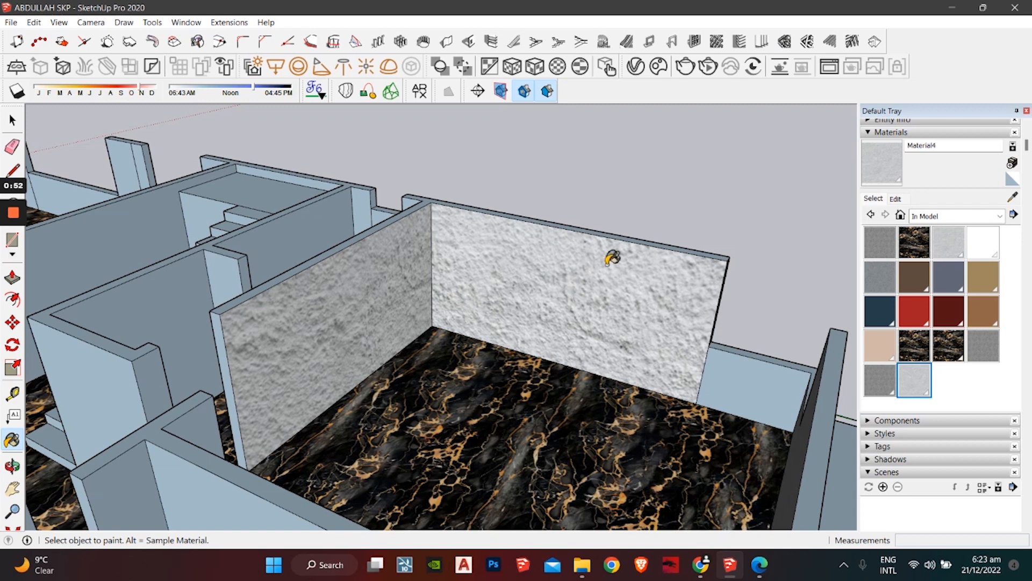
Step: Set Material4's texture size to 4 feet
left_click(895, 199)
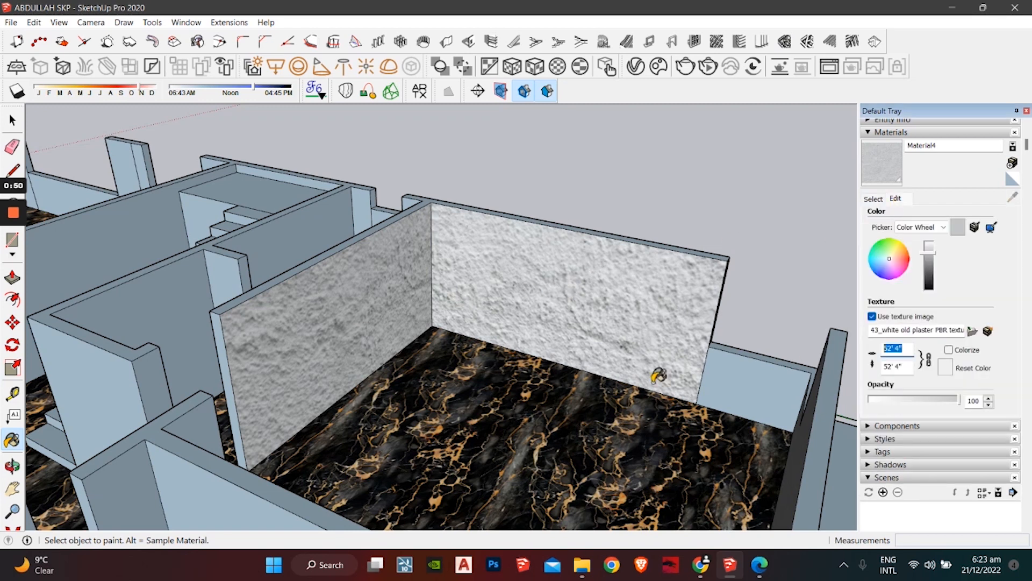
type("4")
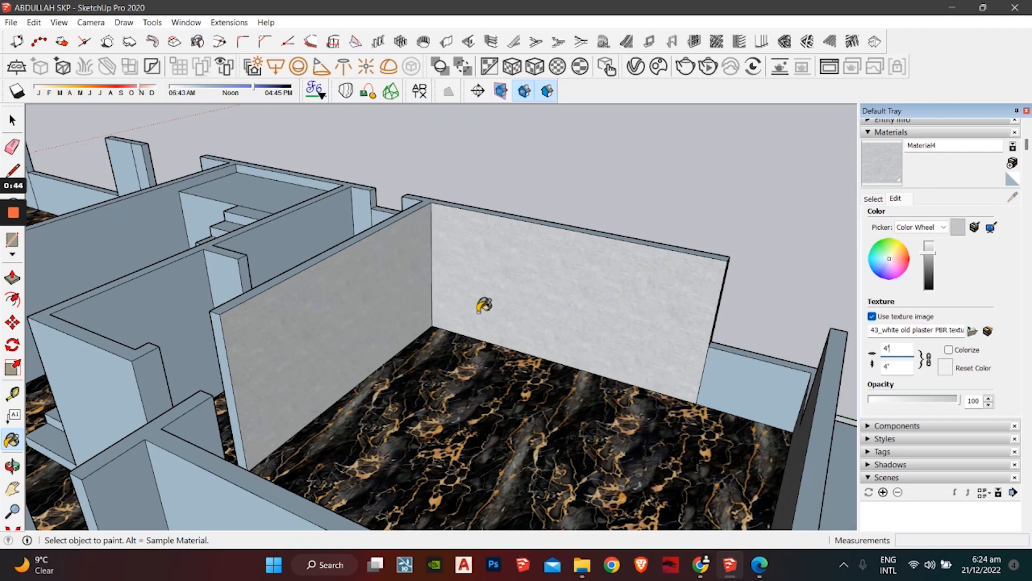
mouse_move(484, 305)
middle_mouse_down()
mouse_move(686, 333)
mouse_move(696, 325)
middle_mouse_up()
key("space")
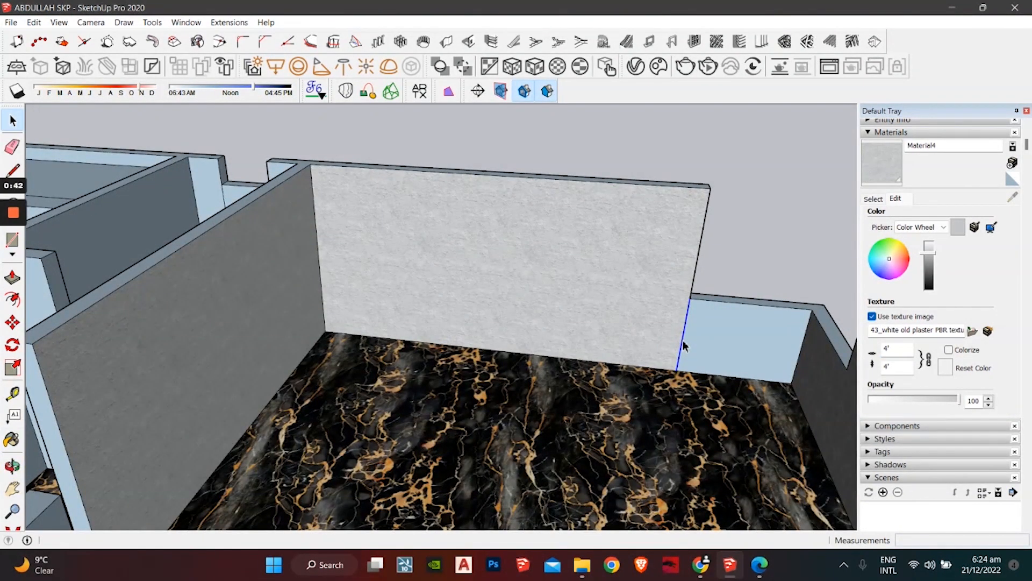
scroll(552, 334, "down", 5)
mouse_move(551, 333)
middle_mouse_down()
mouse_move(645, 242)
mouse_move(810, 299)
middle_mouse_up()
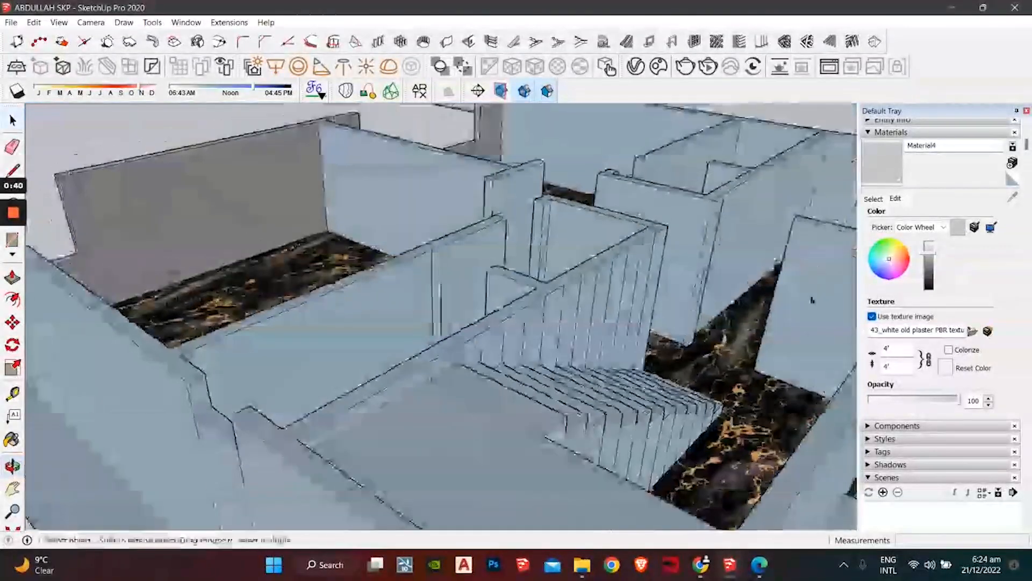
Step: Paint the back wall, two partition walls and the small back wall with plaster
key("b")
mouse_move(754, 219)
middle_mouse_down()
mouse_move(561, 409)
mouse_move(470, 297)
mouse_move(477, 286)
mouse_move(417, 472)
mouse_move(488, 296)
middle_mouse_up()
left_click(488, 296)
mouse_move(469, 353)
middle_mouse_down()
mouse_move(694, 327)
mouse_move(718, 285)
middle_mouse_up()
left_click(467, 315)
left_click(467, 264)
left_click(437, 254)
middle_click_drag(436, 254, 373, 366)
Step: Paint all connected blue walls with plaster at once using Ctrl
mouse_move(508, 322)
middle_mouse_down()
mouse_move(472, 353)
mouse_move(342, 324)
mouse_move(672, 222)
middle_mouse_up()
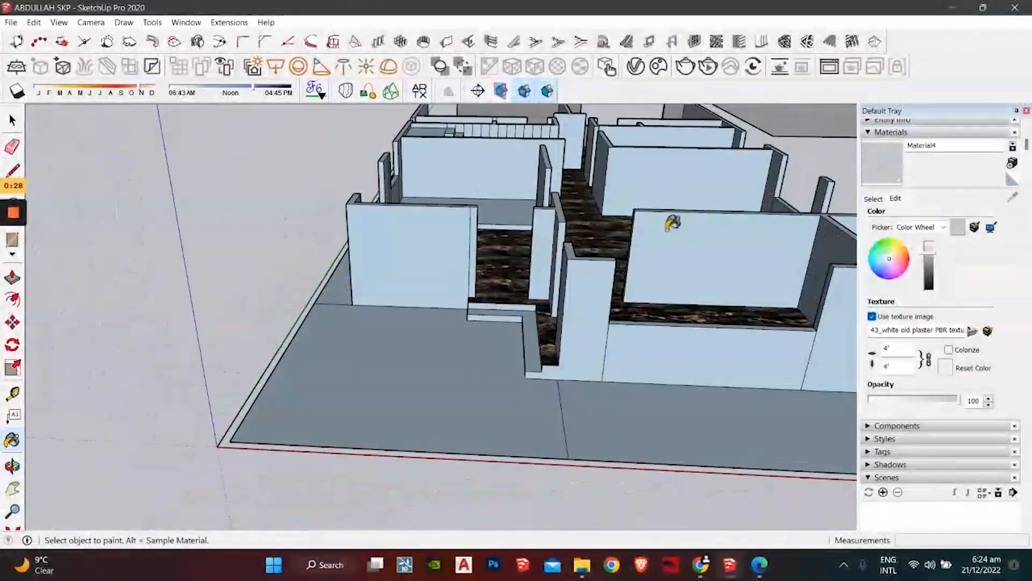
mouse_move(646, 353)
middle_mouse_down()
mouse_move(618, 330)
mouse_move(549, 350)
middle_mouse_up()
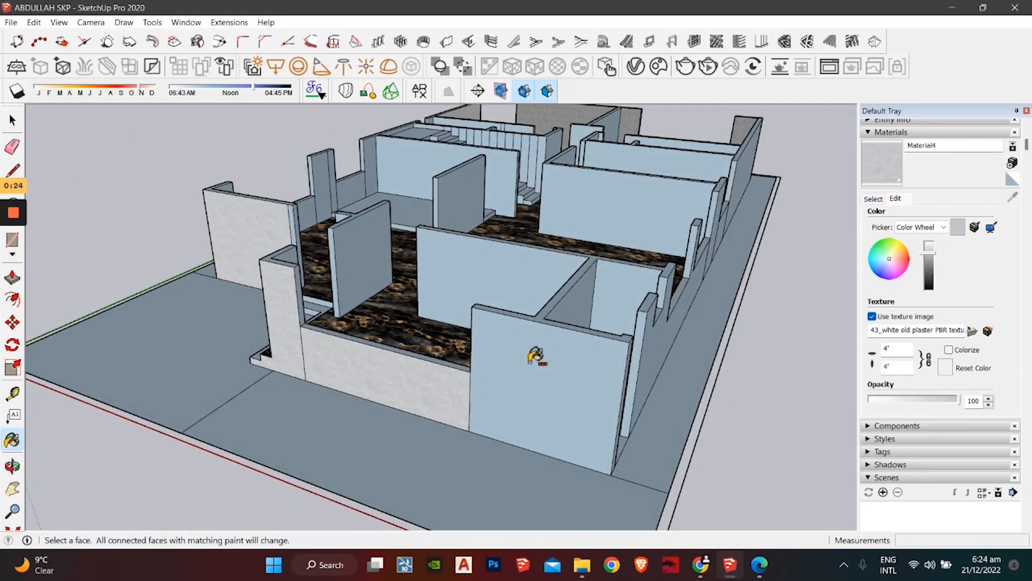
left_click(536, 356, "ctrl")
middle_click_drag(488, 347, 342, 438)
middle_click_drag(311, 309, 405, 362)
scroll(462, 340, "up", 5)
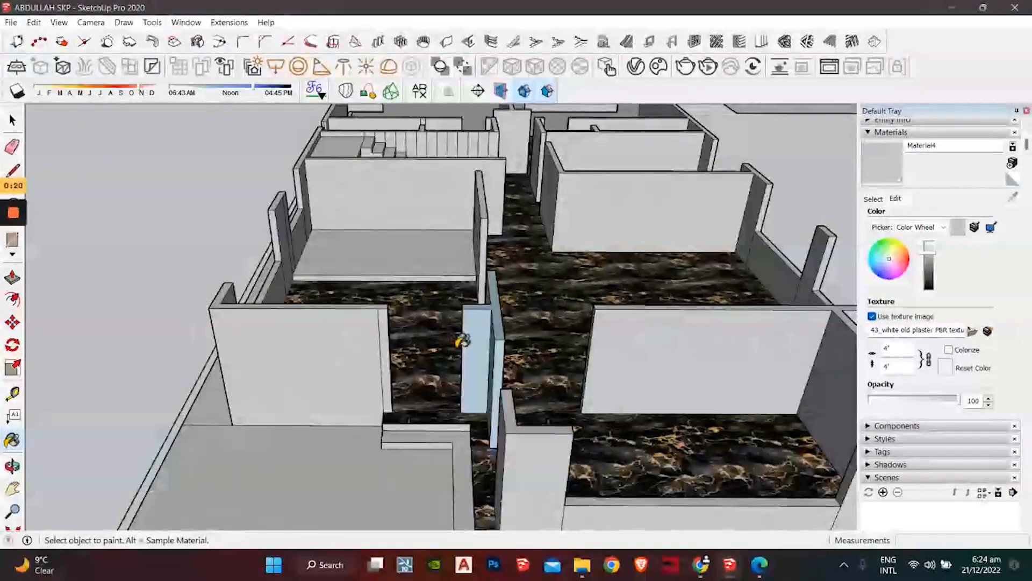
middle_click_drag(499, 361, 651, 326)
Step: Paint the two remaining blue wall faces and check the plan around the stairs
left_click(672, 274)
left_click(634, 253)
mouse_move(543, 323)
middle_mouse_down()
mouse_move(590, 350)
mouse_move(640, 341)
mouse_move(709, 236)
mouse_move(698, 232)
middle_mouse_up()
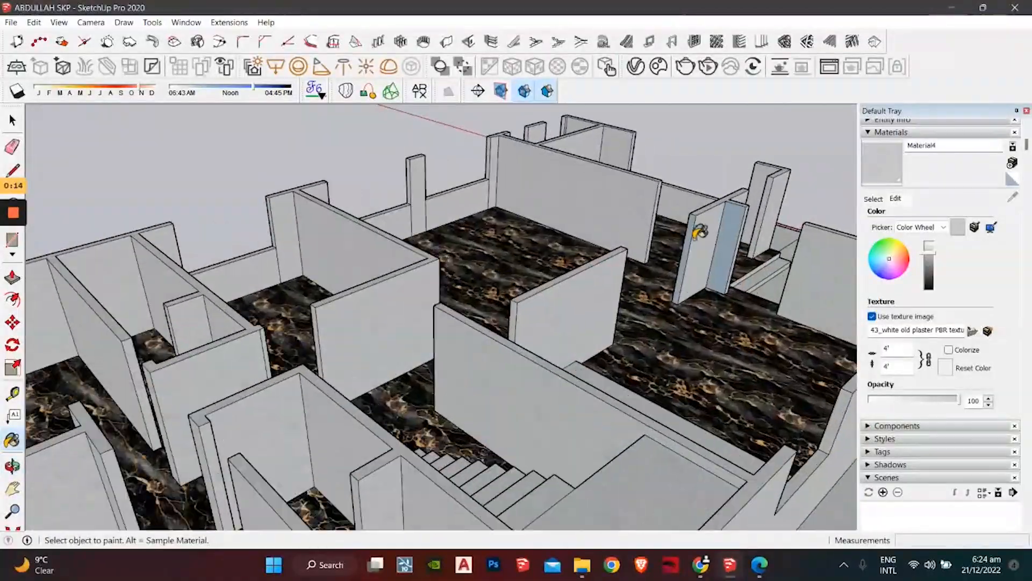
scroll(699, 232, "up", 3)
scroll(543, 250, "down", 5)
middle_click_drag(543, 249, 756, 276)
middle_click_drag(457, 317, 608, 443)
middle_click_drag(355, 320, 440, 284)
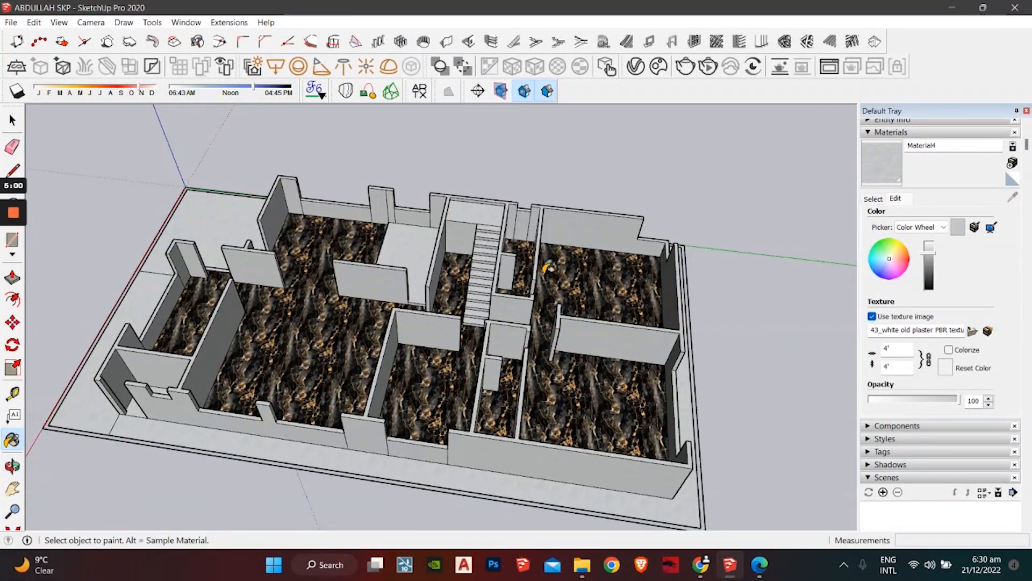
scroll(462, 280, "up", 3)
middle_click_drag(462, 279, 485, 257)
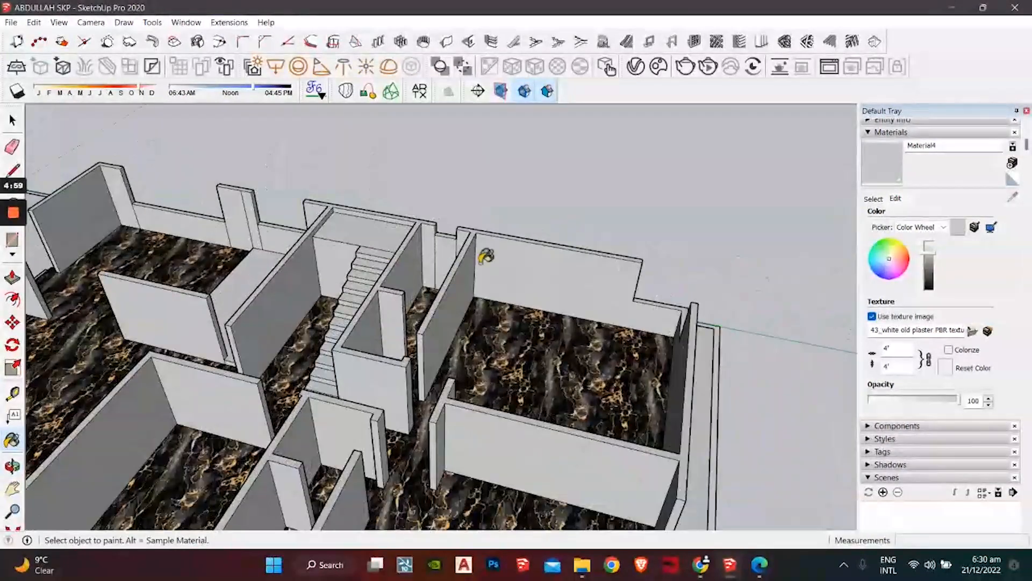
scroll(486, 257, "up", 2)
Step: Reopen Material4's settings from the model's materials and inspect the side rooms
left_click(872, 199)
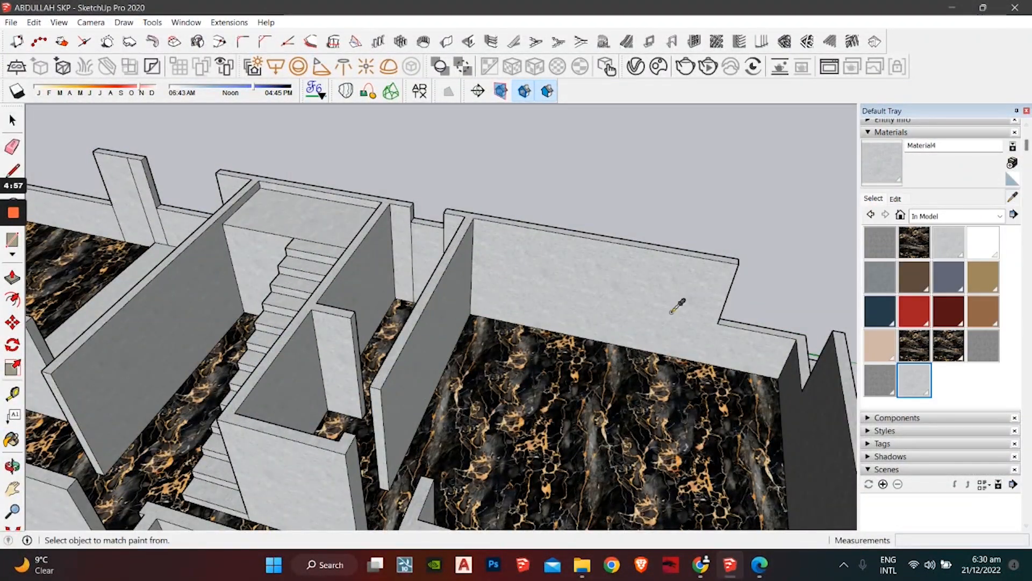
left_click(895, 199)
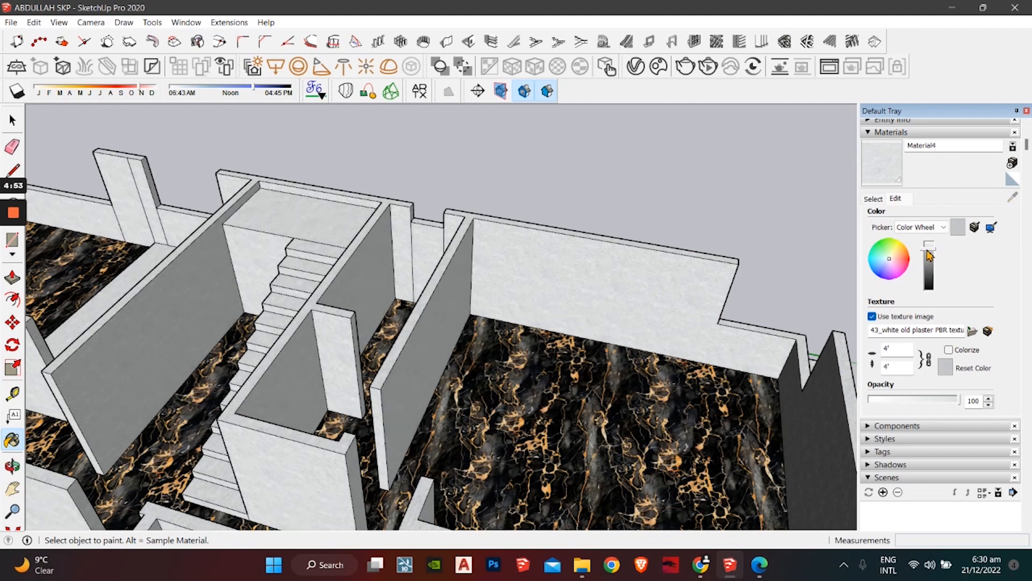
key("space")
scroll(563, 207, "down", 4)
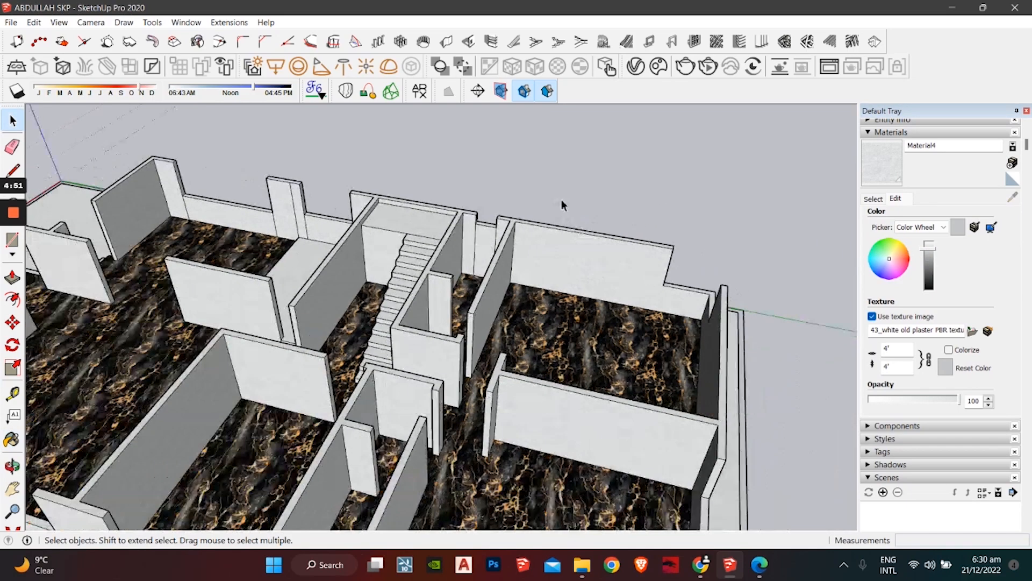
mouse_move(562, 205)
middle_mouse_down()
mouse_move(369, 436)
mouse_move(452, 226)
middle_mouse_up()
mouse_move(301, 398)
middle_mouse_down()
mouse_move(425, 476)
mouse_move(505, 272)
mouse_move(473, 309)
middle_mouse_up()
scroll(451, 397, "up", 8)
scroll(475, 317, "up", 4)
middle_click_drag(480, 366, 484, 336)
Step: Search the texture site for wood textures
left_click(715, 565)
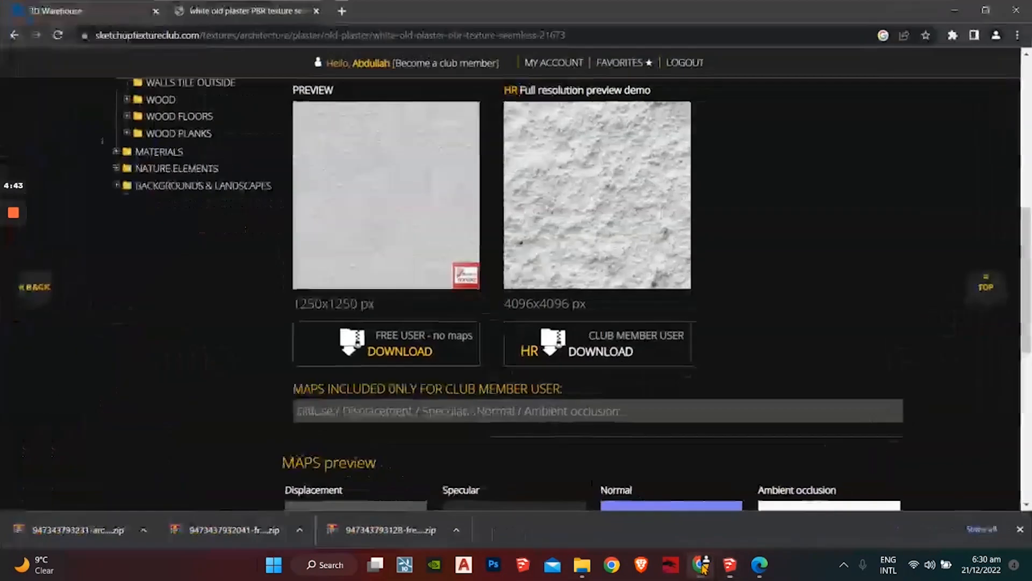
scroll(189, 173, "up", 8)
scroll(189, 173, "up", 1)
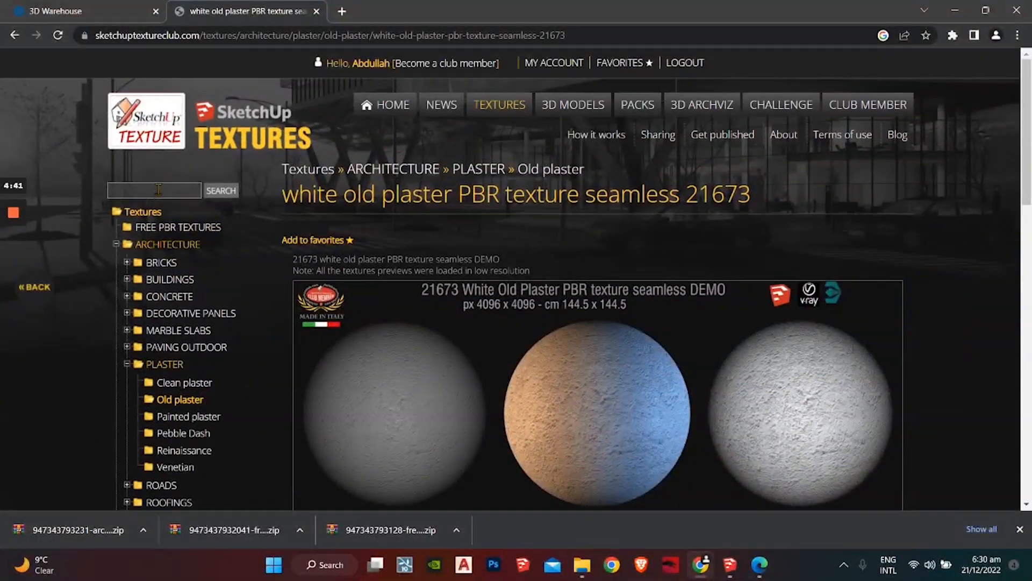
left_click(157, 195)
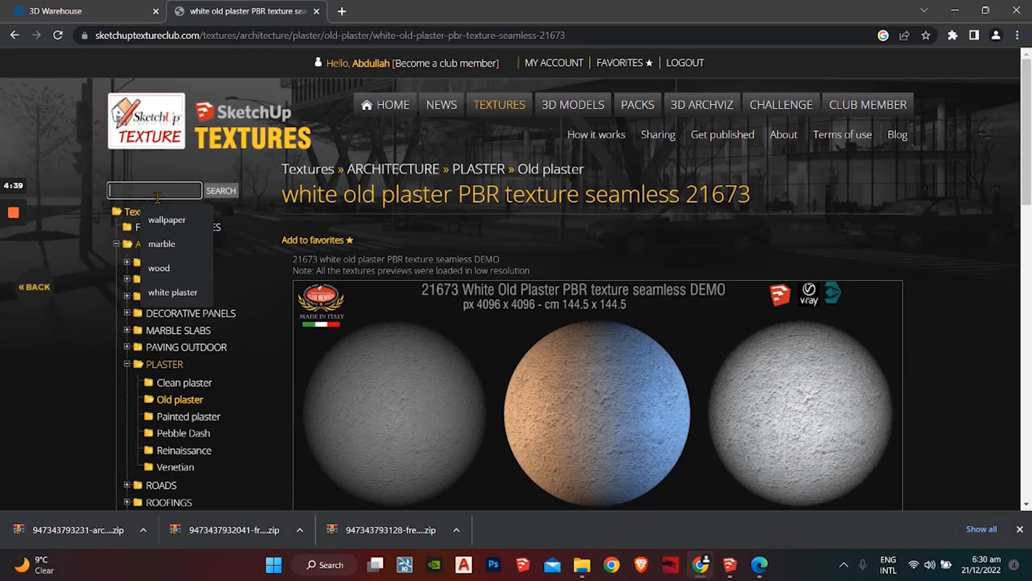
type("wood")
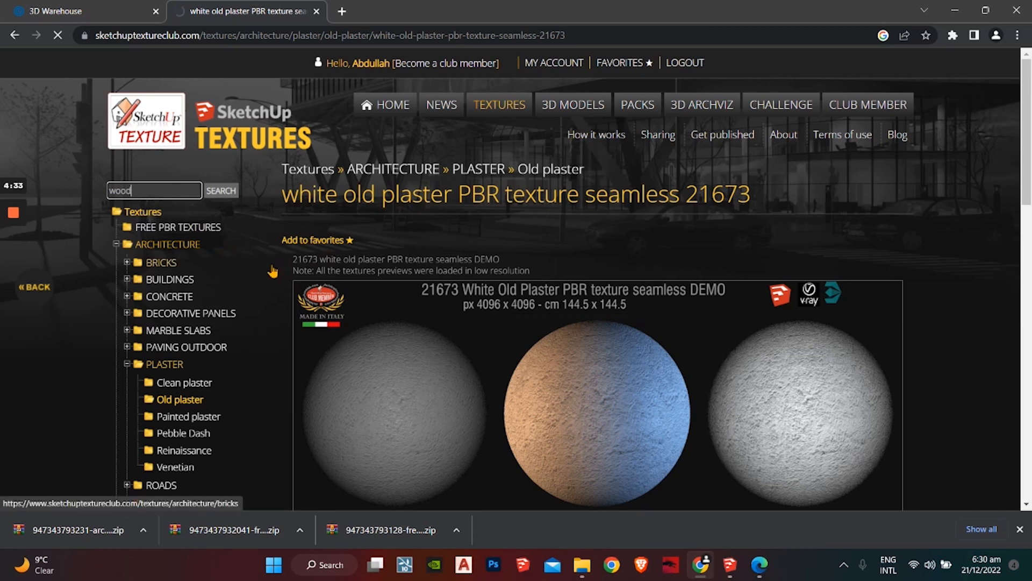
scroll(245, 272, "down", 7)
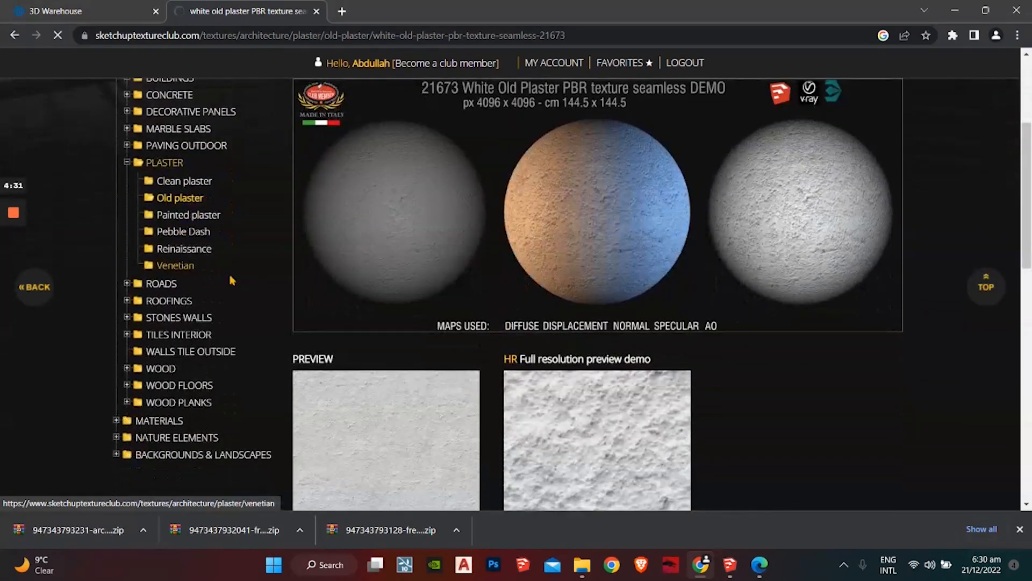
scroll(271, 314, "up", 7)
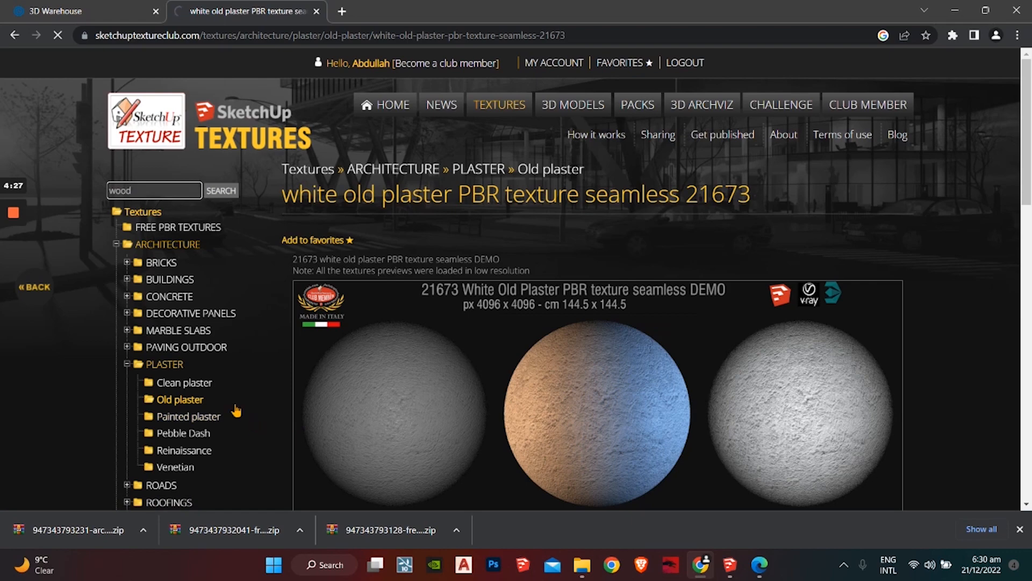
scroll(235, 410, "down", 4)
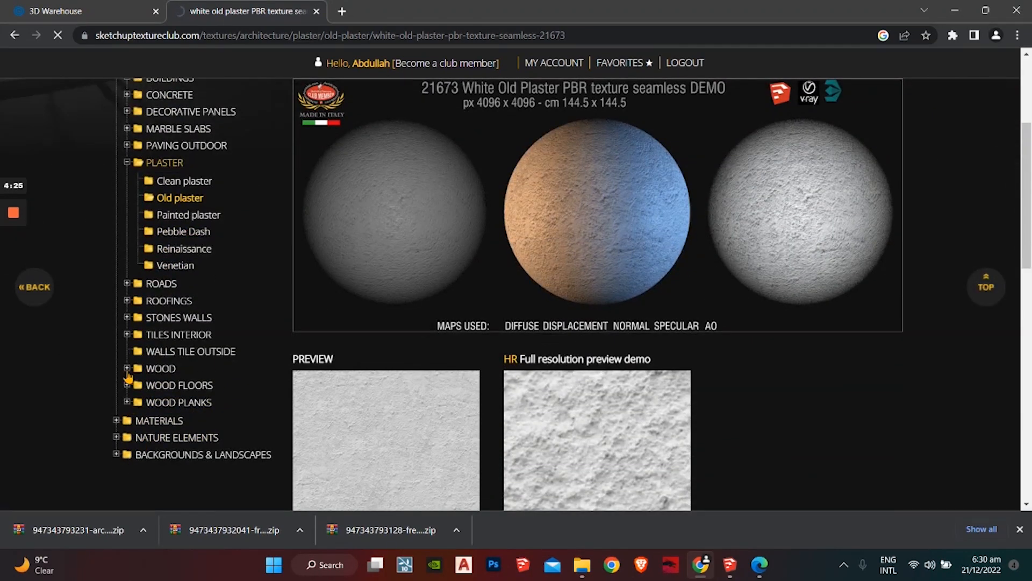
Step: Browse the WOOD and WOOD FLOORS categories to the Wood gate texture horizontal seamless 19285
left_click(127, 369)
scroll(128, 376, "down", 3)
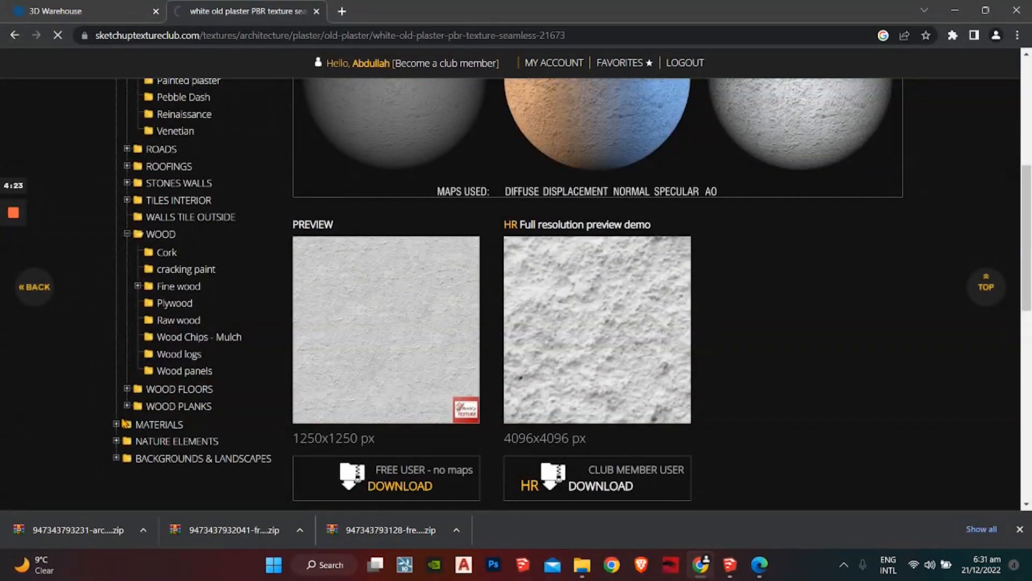
left_click(127, 390)
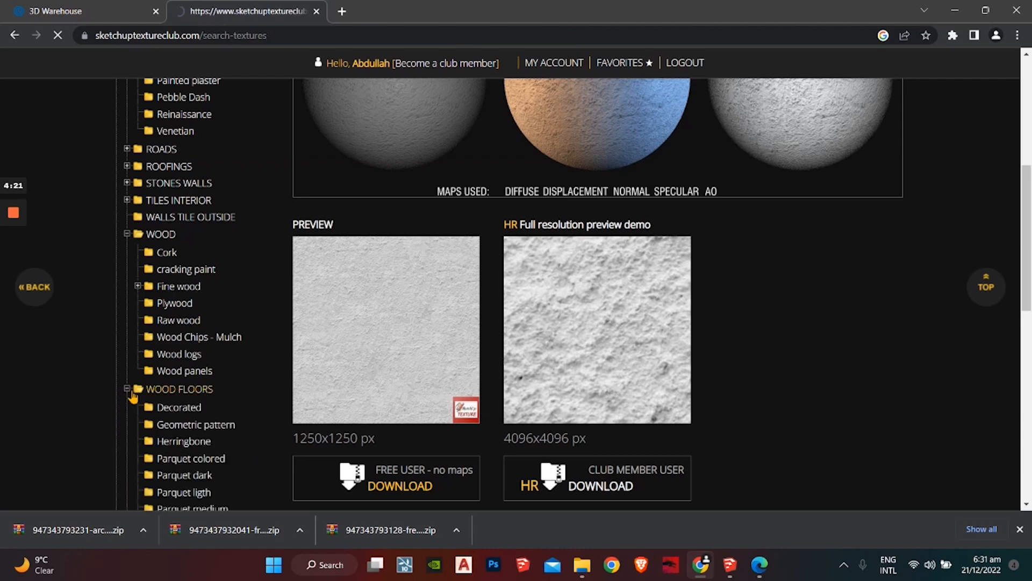
scroll(132, 398, "down", 3)
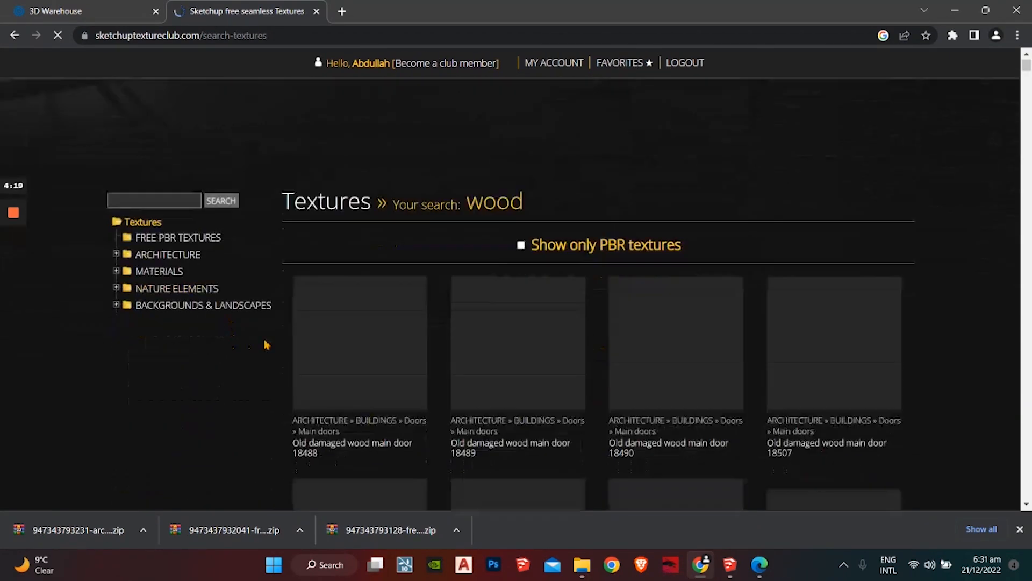
scroll(333, 376, "down", 15)
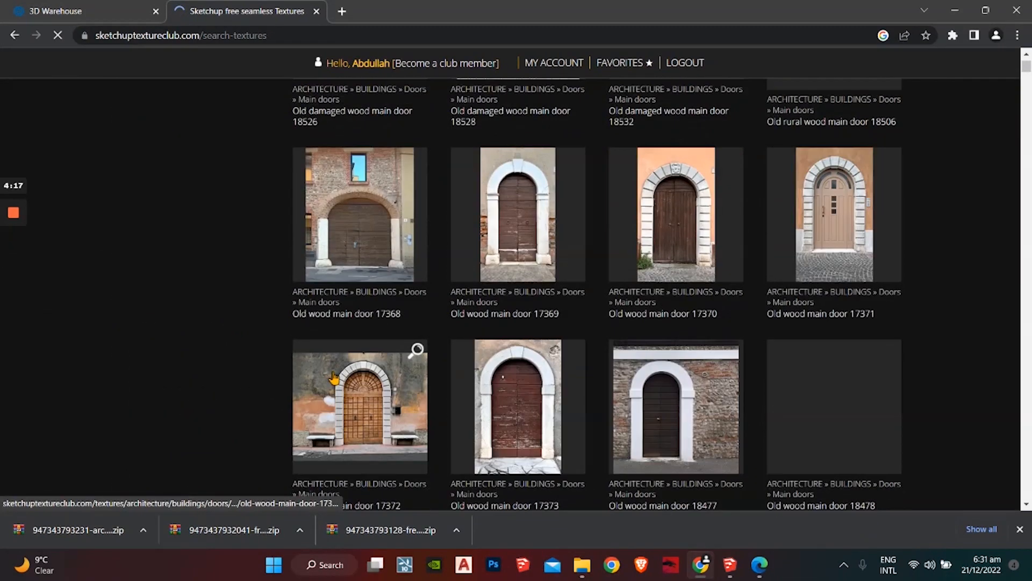
scroll(334, 377, "down", 20)
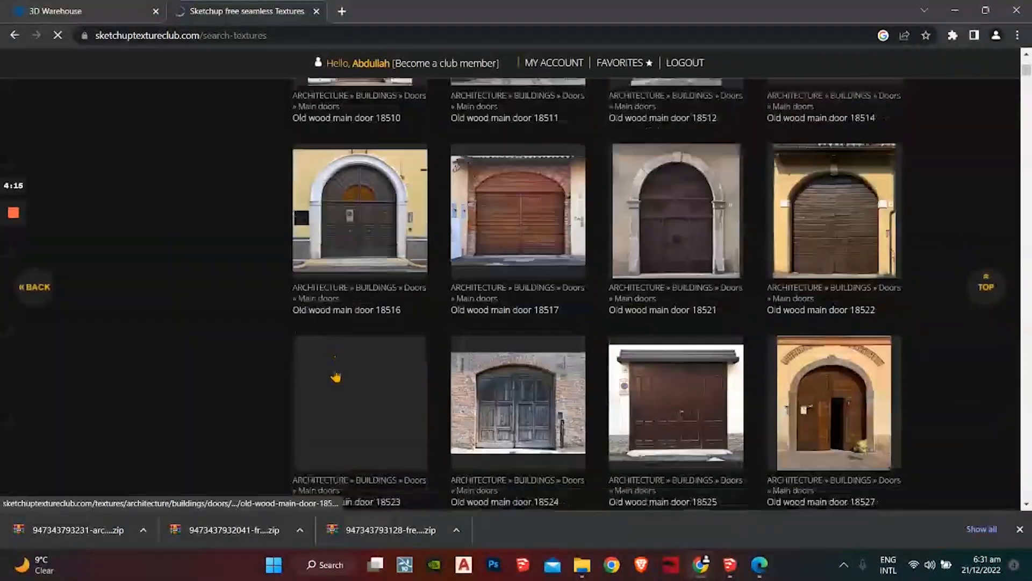
scroll(334, 375, "down", 15)
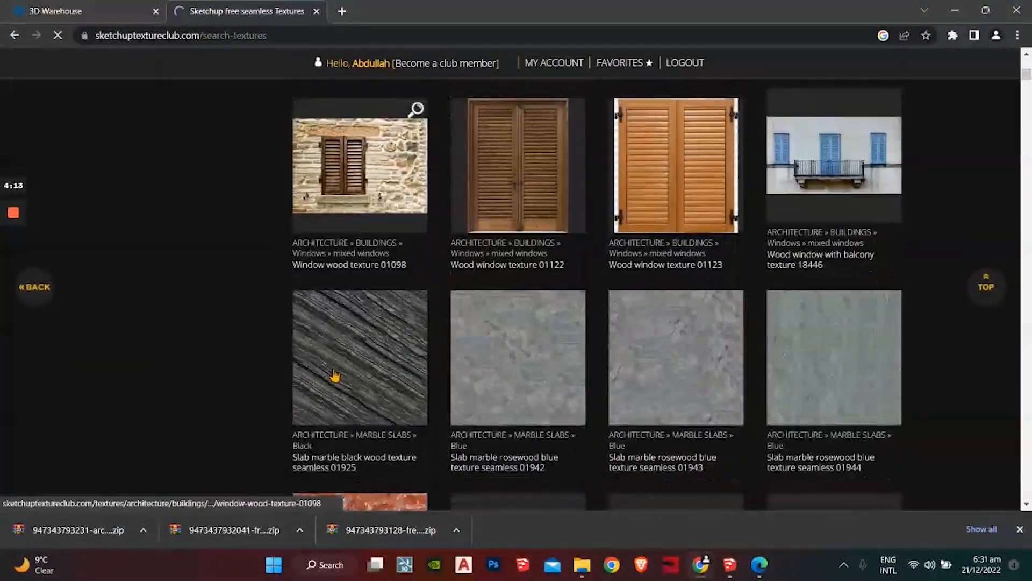
scroll(334, 376, "up", 13)
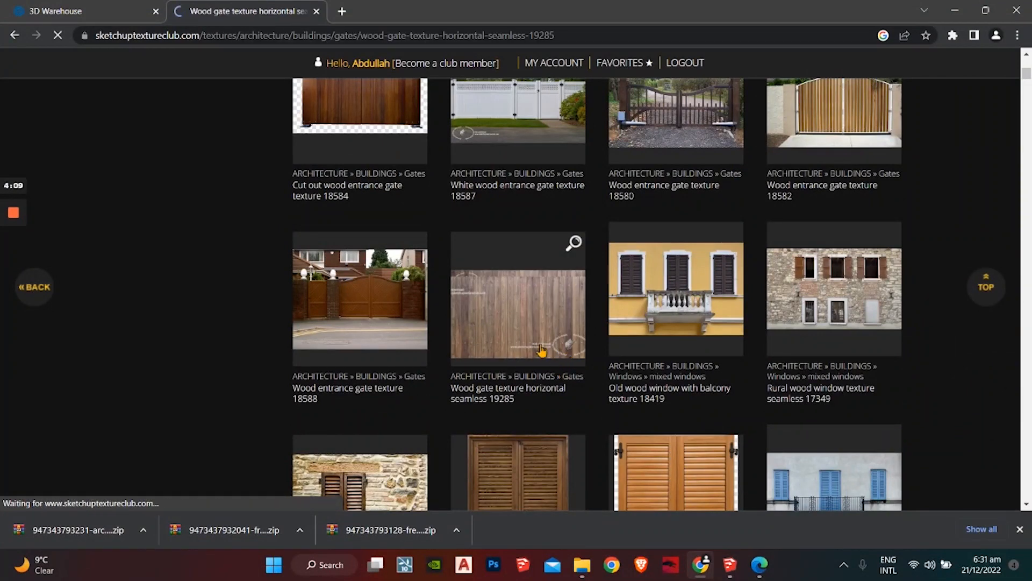
scroll(463, 341, "down", 15)
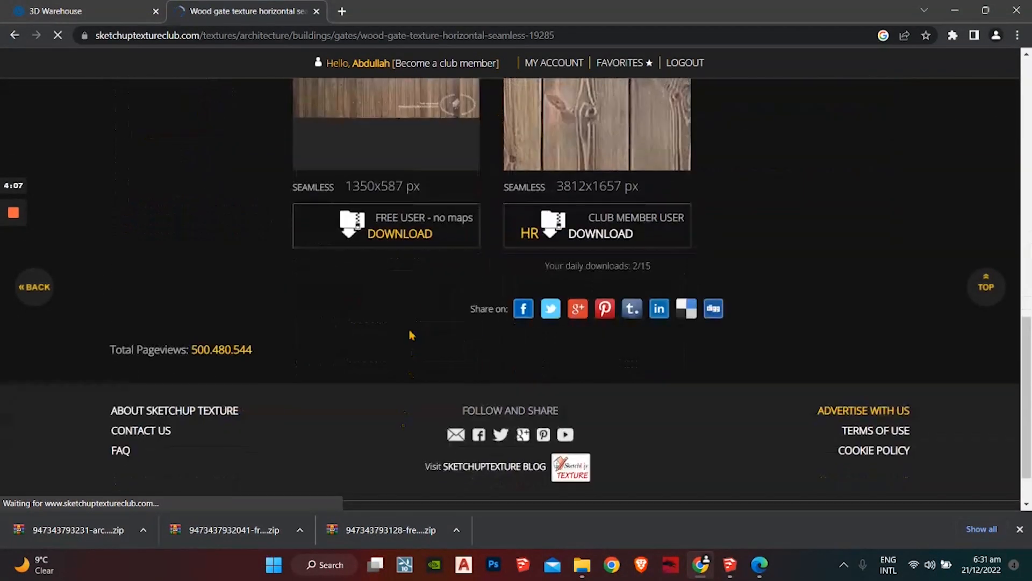
Step: Download the wood gate texture's free ZIP and show it in its folder
left_click(398, 236)
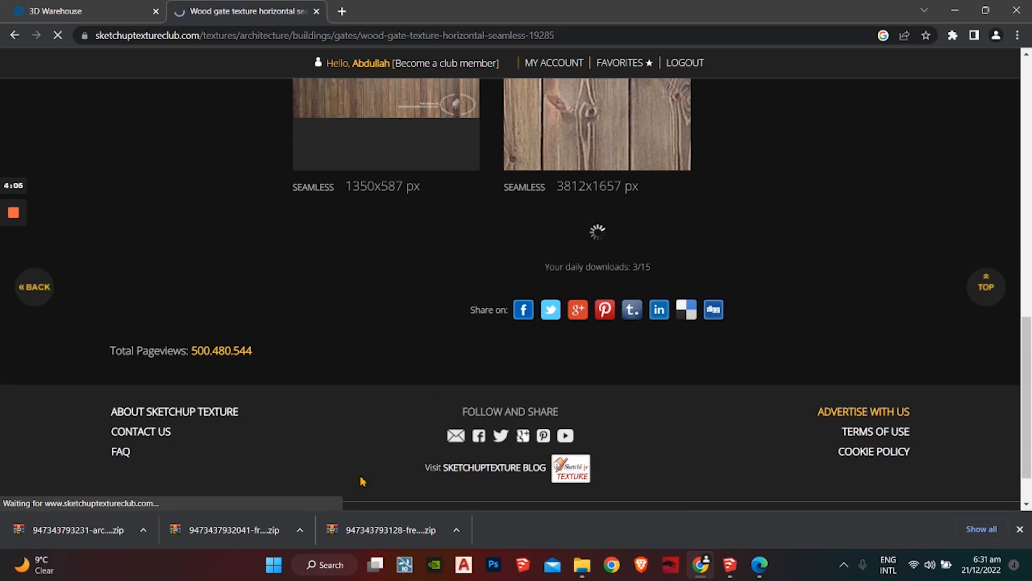
left_click(143, 529)
left_click(179, 479)
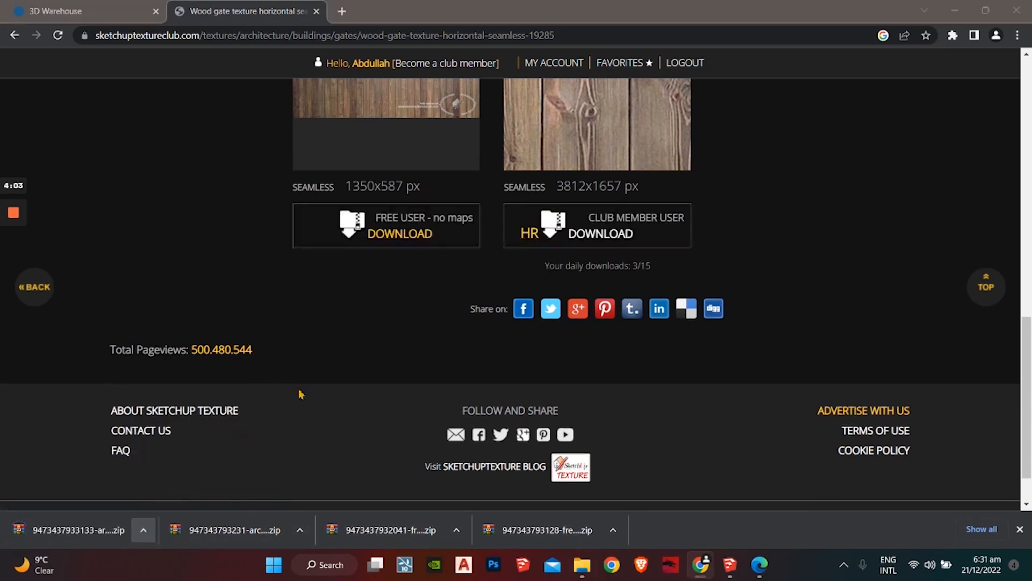
Step: Extract the wood gate zip into its own folder in Downloads
right_click(347, 184)
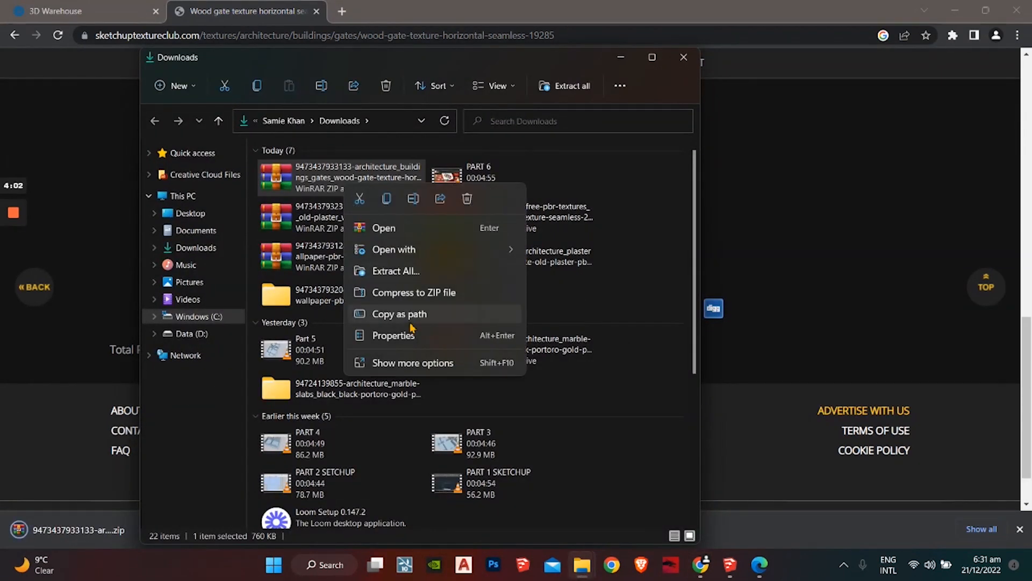
left_click(406, 272)
left_click(618, 422)
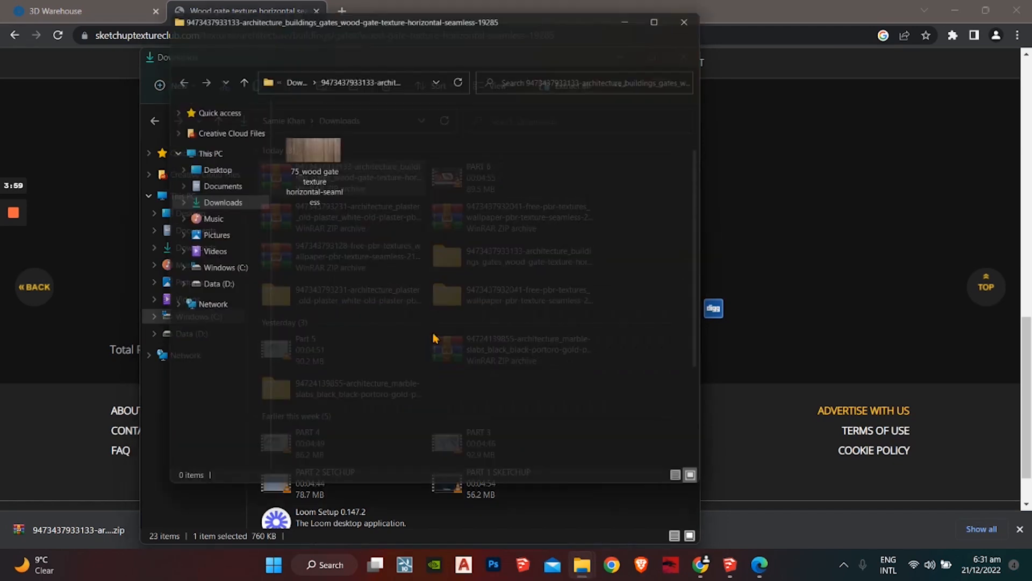
Step: Restore SketchUp as a window over the extracted wood folder
left_click(740, 571)
left_click(982, 8)
scroll(537, 334, "down", 10)
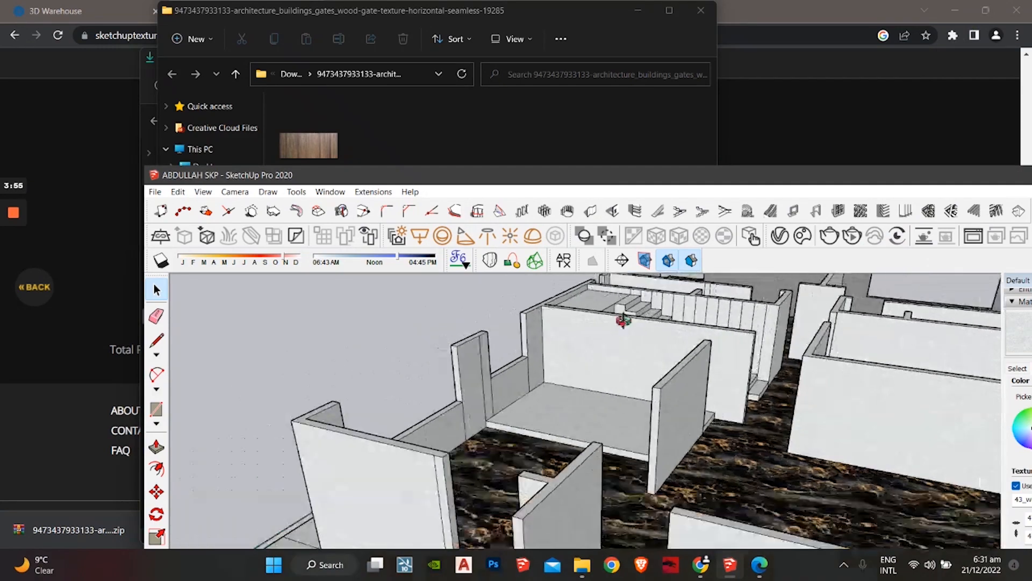
Step: Drag the wood gate image in beside the house and explode it into a face
left_click_drag(316, 146, 351, 379)
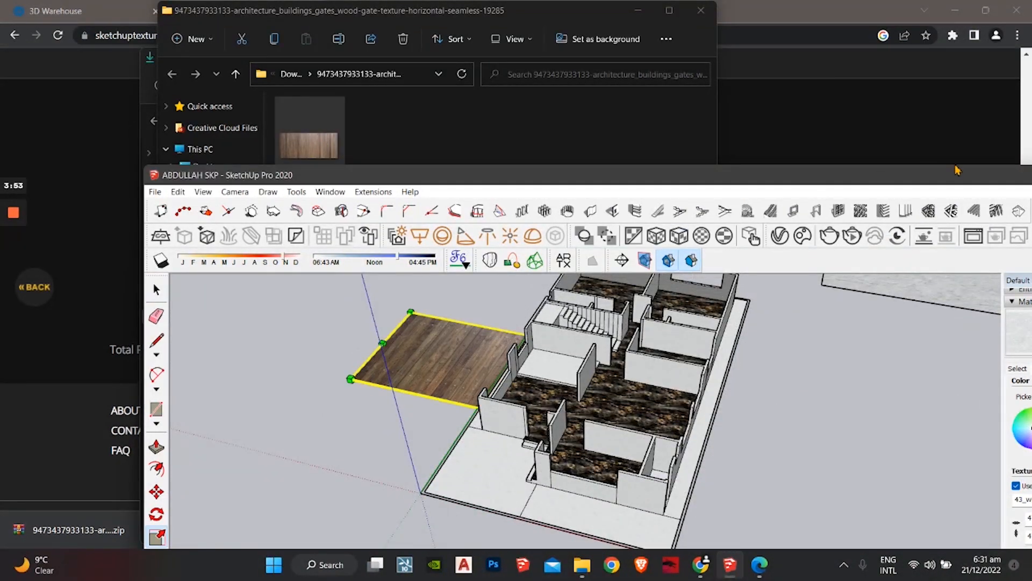
double_click(949, 175)
right_click(307, 201)
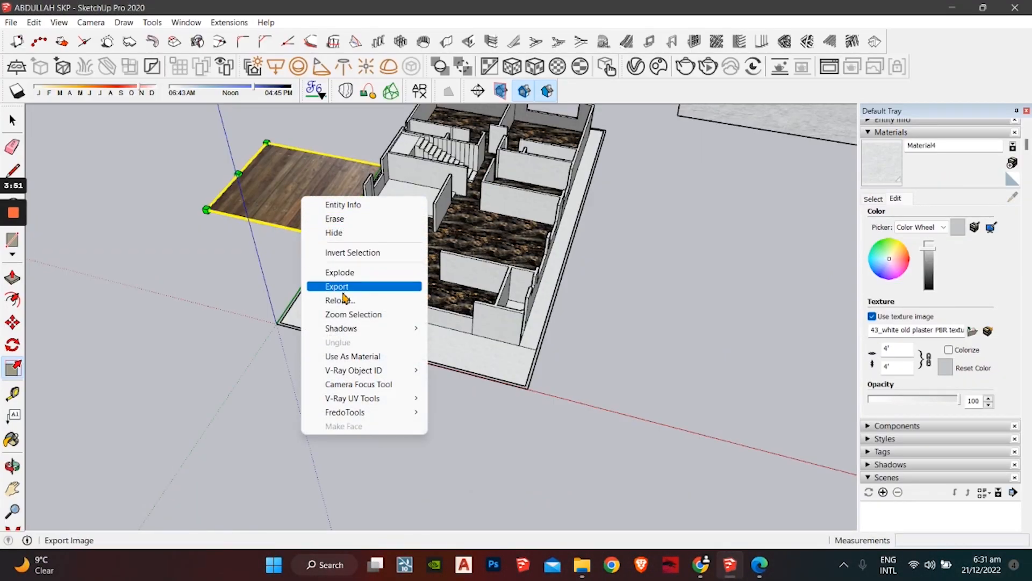
left_click(349, 274)
Step: Pick the wood gate swatch from In Model and paint the raised platform's top
left_click(873, 198)
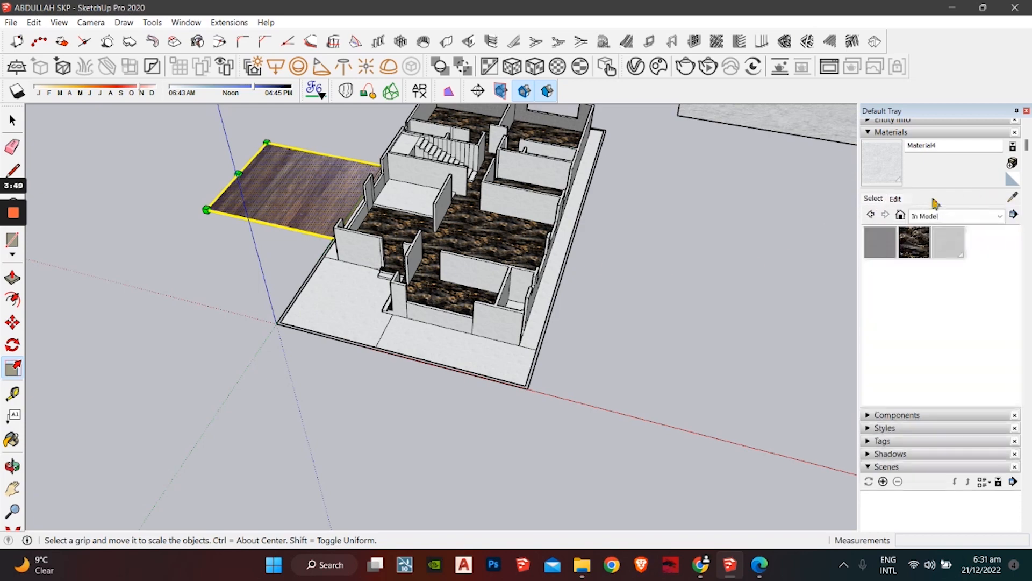
left_click(982, 242)
middle_click_drag(436, 179, 437, 272)
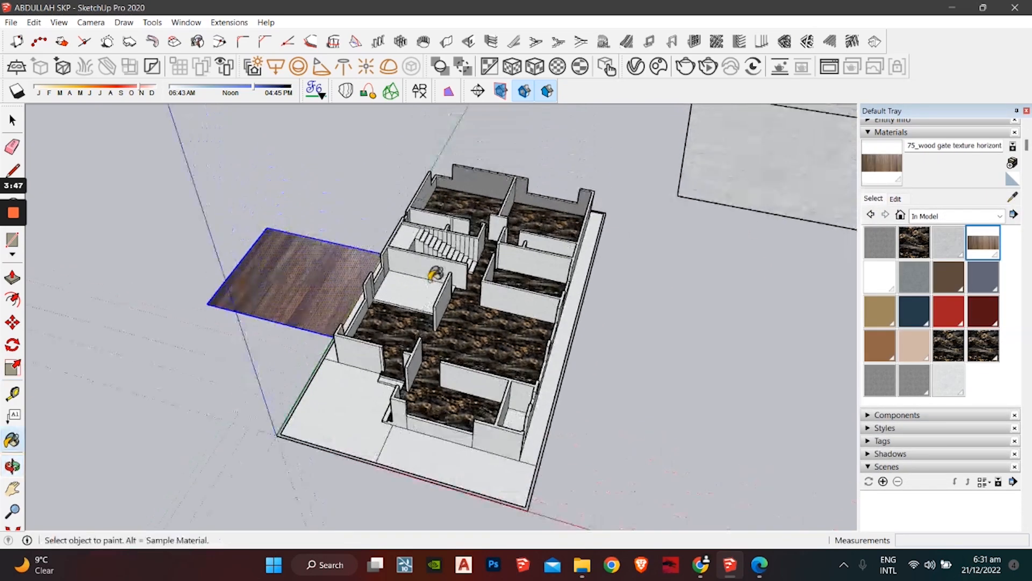
scroll(425, 285, "up", 6)
middle_click_drag(410, 304, 356, 270)
scroll(355, 270, "up", 1)
left_click(349, 348)
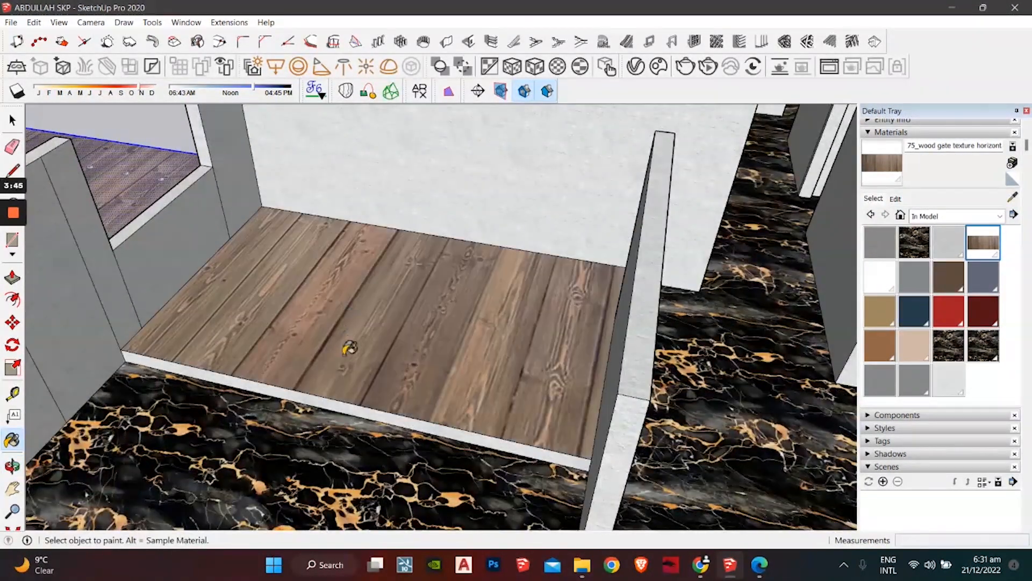
Step: Paint the platform's front edge with wood and zoom out to the whole plan
middle_click_drag(350, 347, 364, 327)
scroll(344, 370, "up", 3)
left_click(338, 378)
middle_click_drag(342, 371, 359, 327)
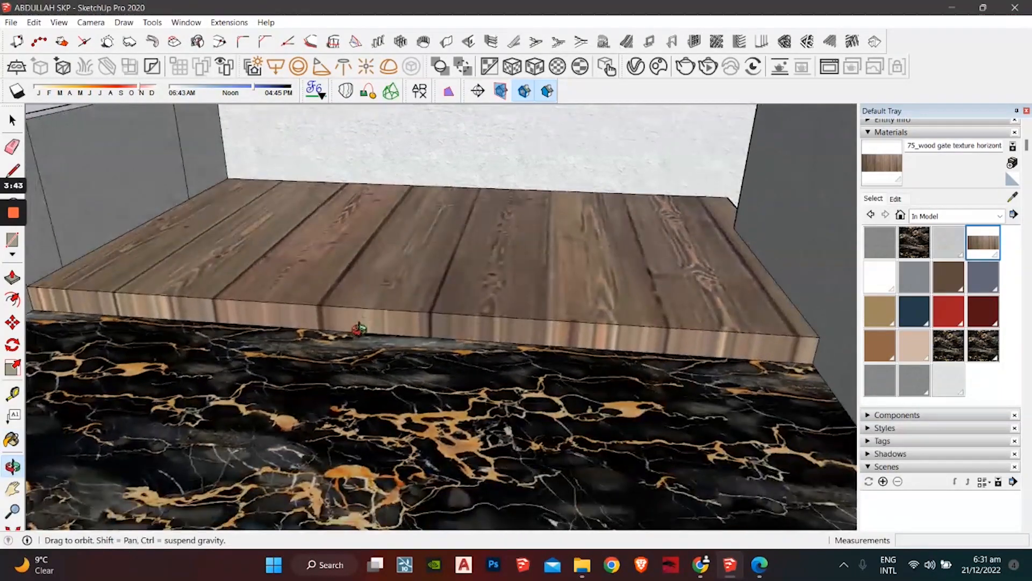
scroll(314, 276, "down", 2)
middle_click_drag(314, 280, 357, 334)
scroll(304, 327, "down", 4)
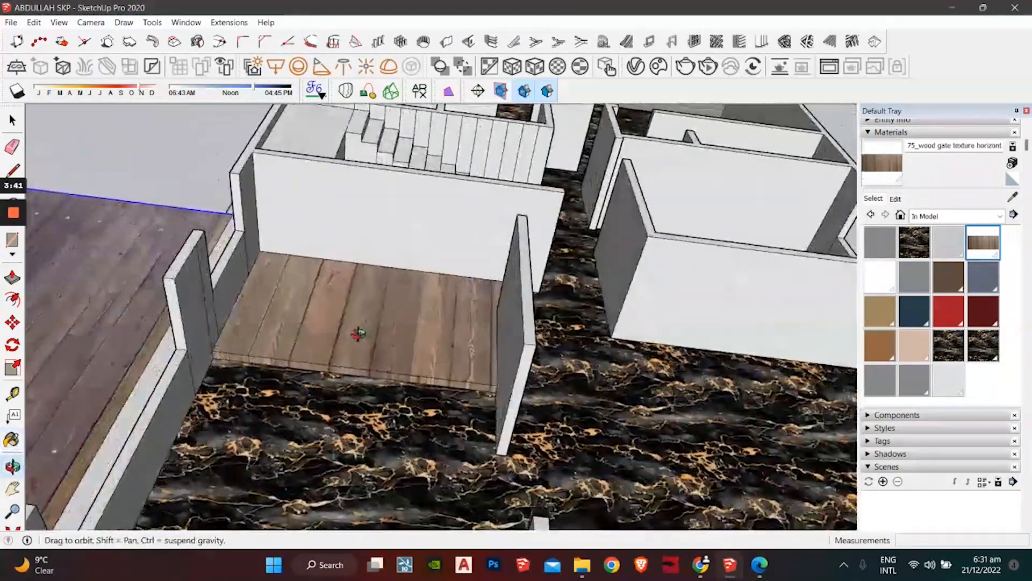
scroll(361, 318, "down", 3)
scroll(361, 318, "down", 1)
Step: Add Material5 from the wood gate texture and paint the platform's front face
left_click(1014, 163)
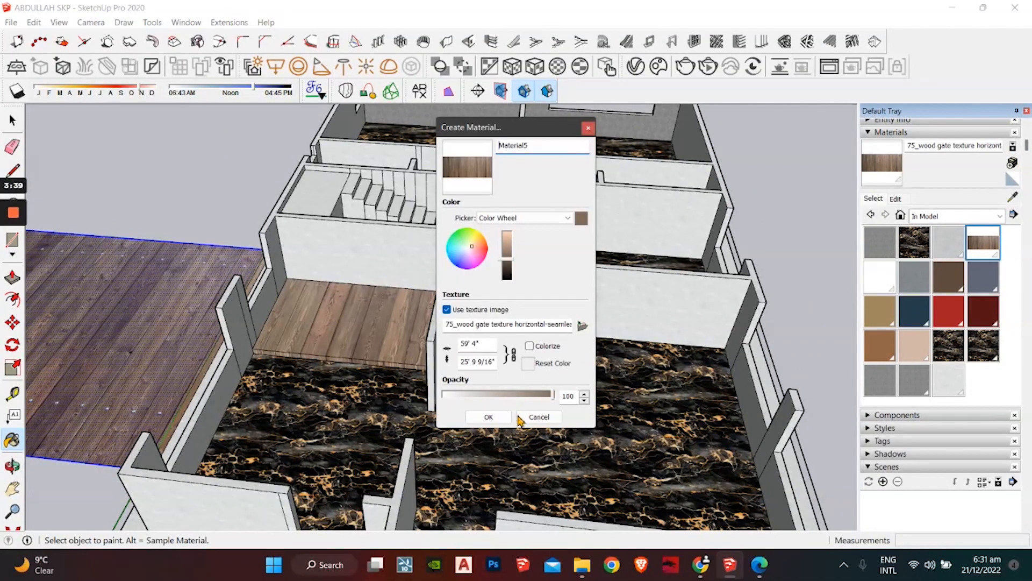
left_click(491, 420)
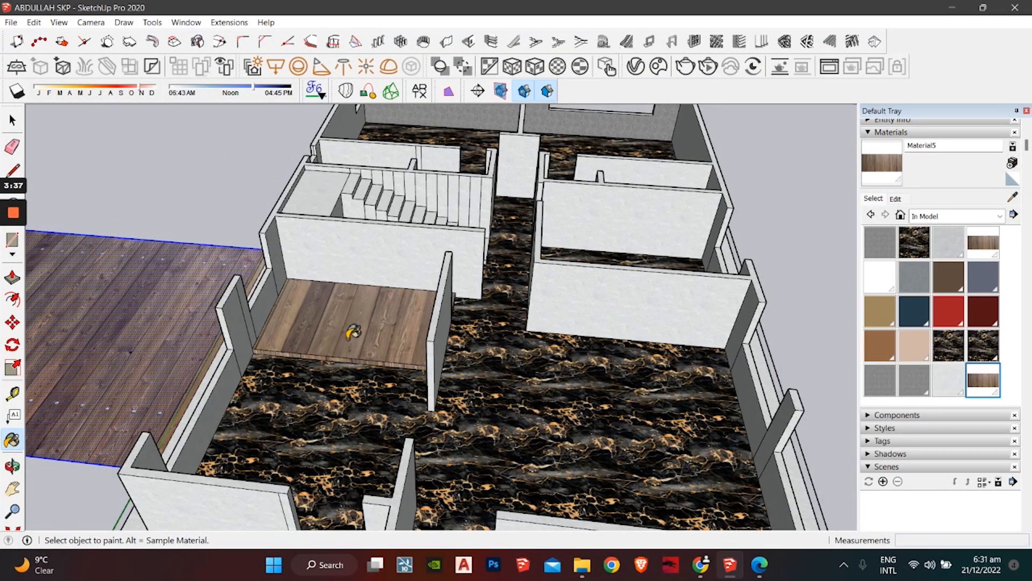
scroll(349, 329, "up", 4)
scroll(352, 332, "up", 3)
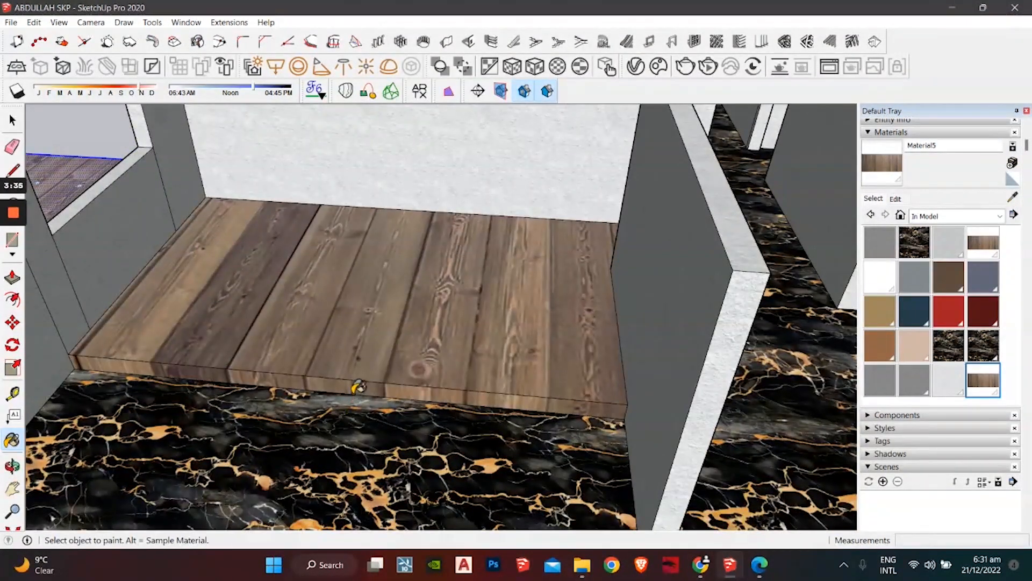
mouse_move(361, 377)
middle_mouse_down()
mouse_move(403, 291)
mouse_move(433, 258)
middle_mouse_up()
middle_click_drag(279, 385, 303, 321)
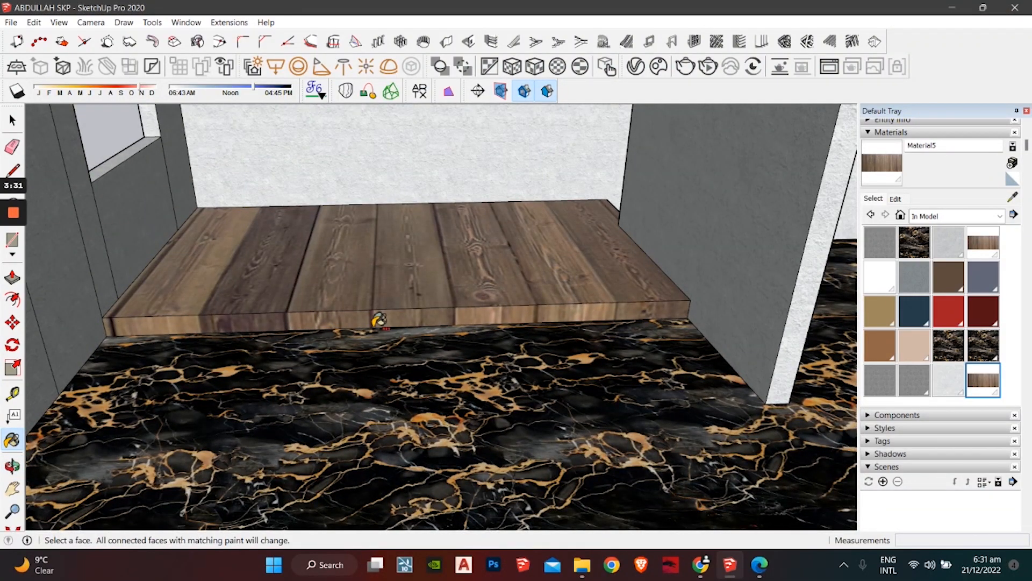
left_click(377, 319, "ctrl")
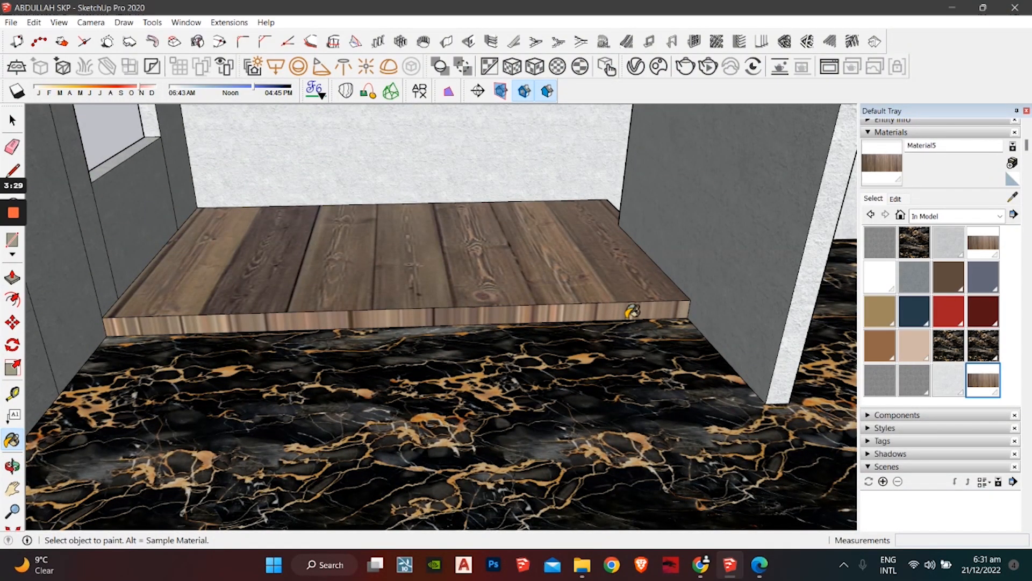
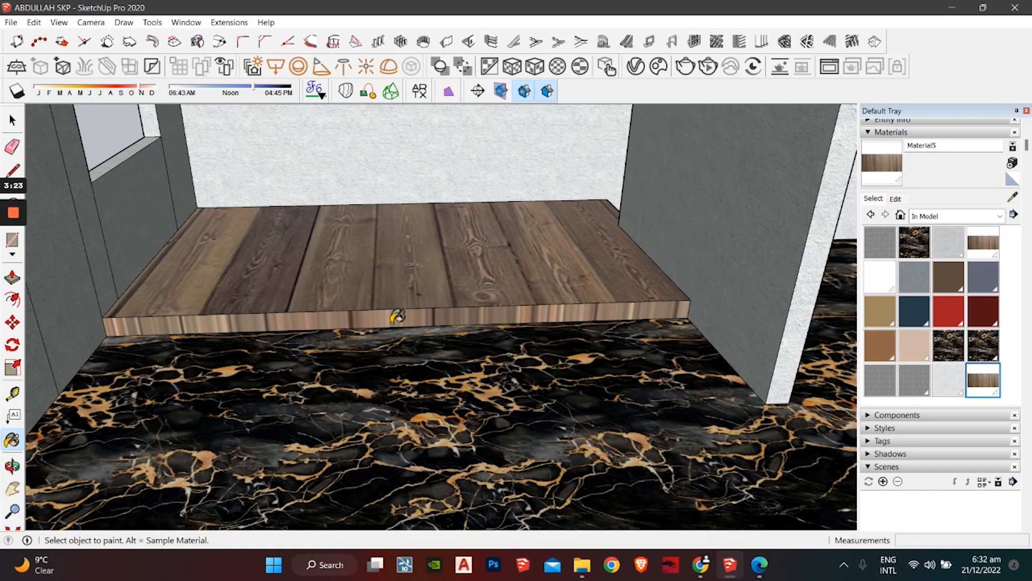
Step: Paint the platform's front face with Material5's dark planks and orbit up over the rooms
left_click(411, 313)
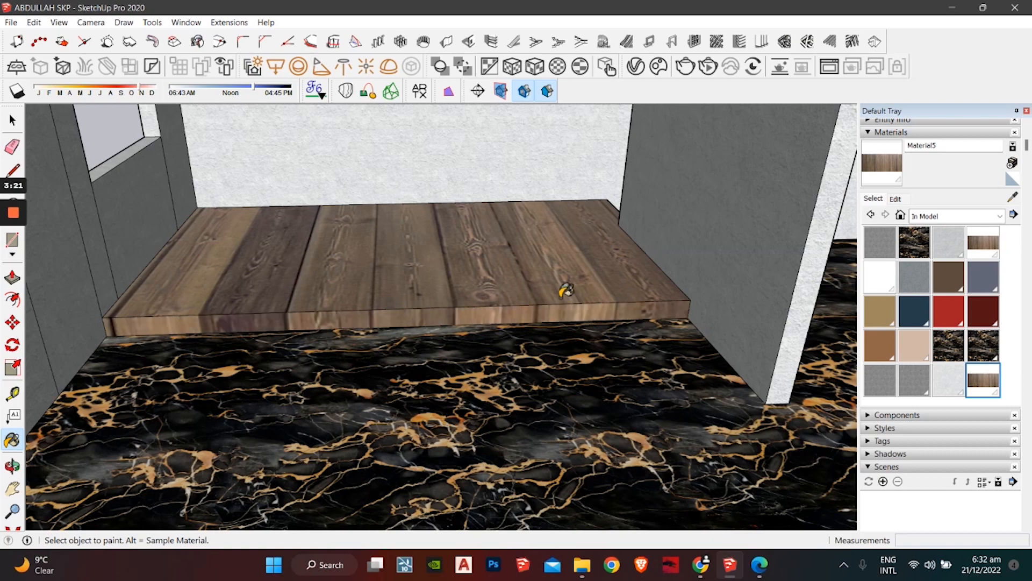
middle_click_drag(536, 266, 410, 323)
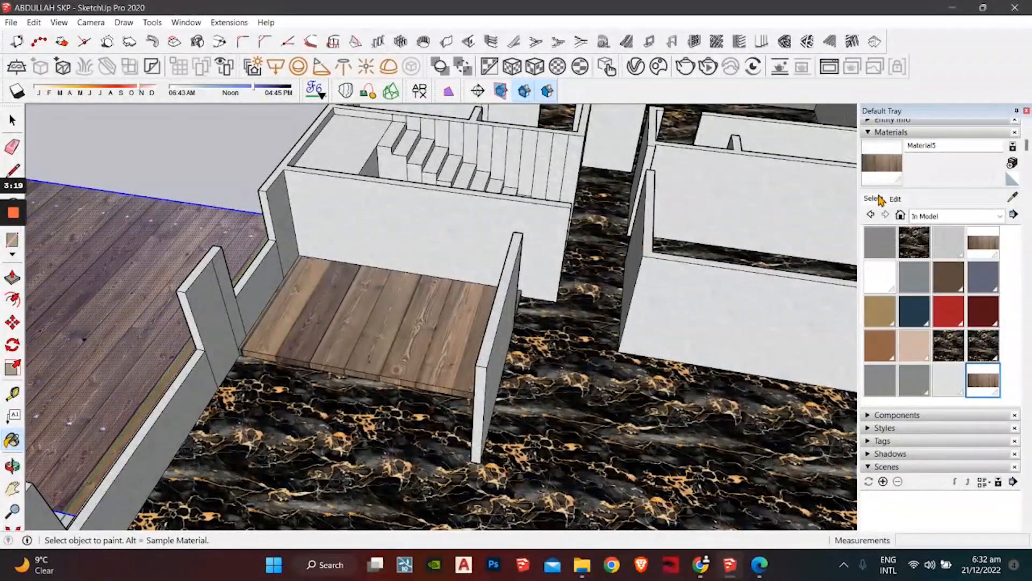
Step: Try a texture width of 10, then 12', for the plank material
left_click(895, 199)
left_click(899, 355)
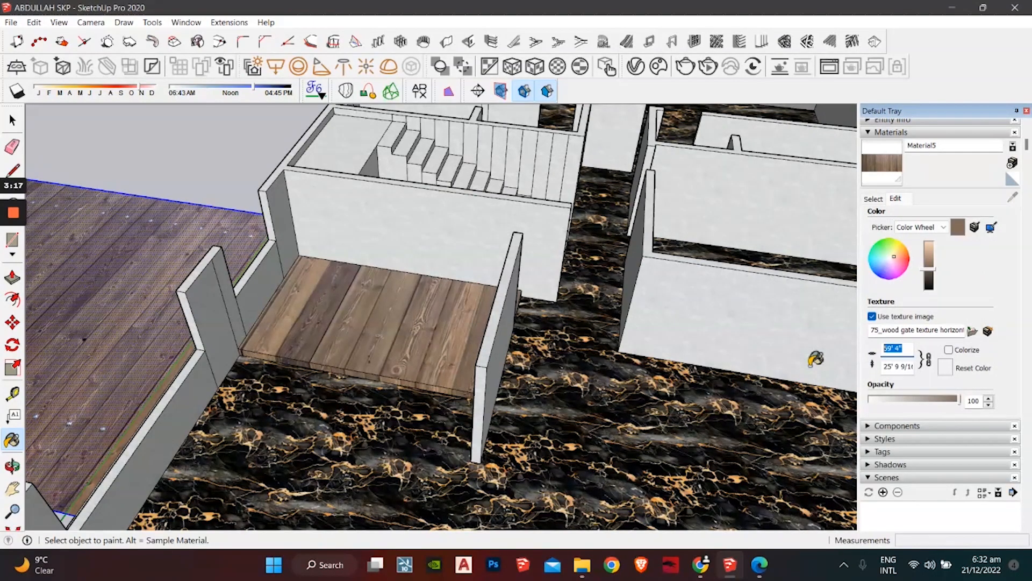
type("10")
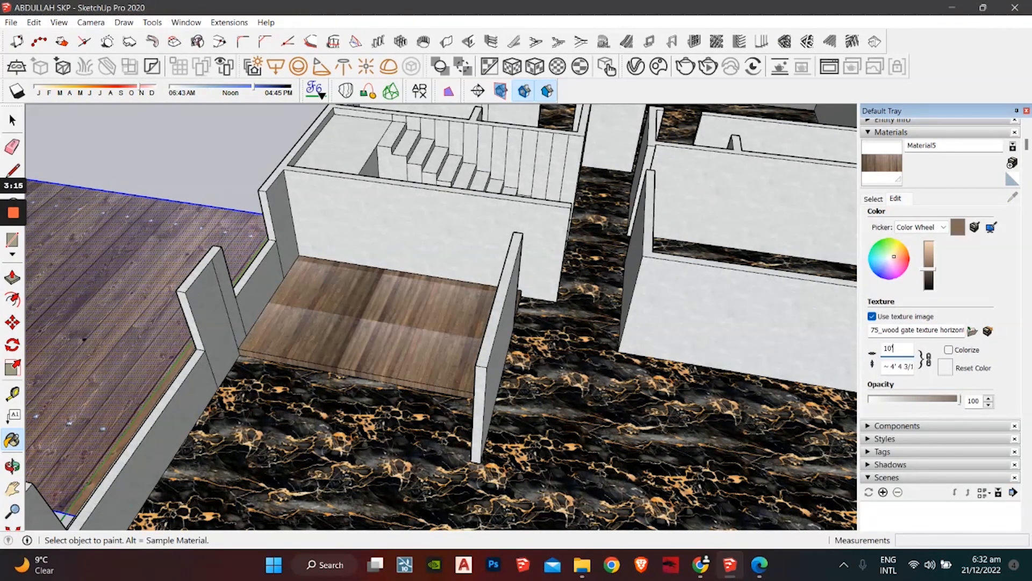
key("BackSpace")
key("BackSpace")
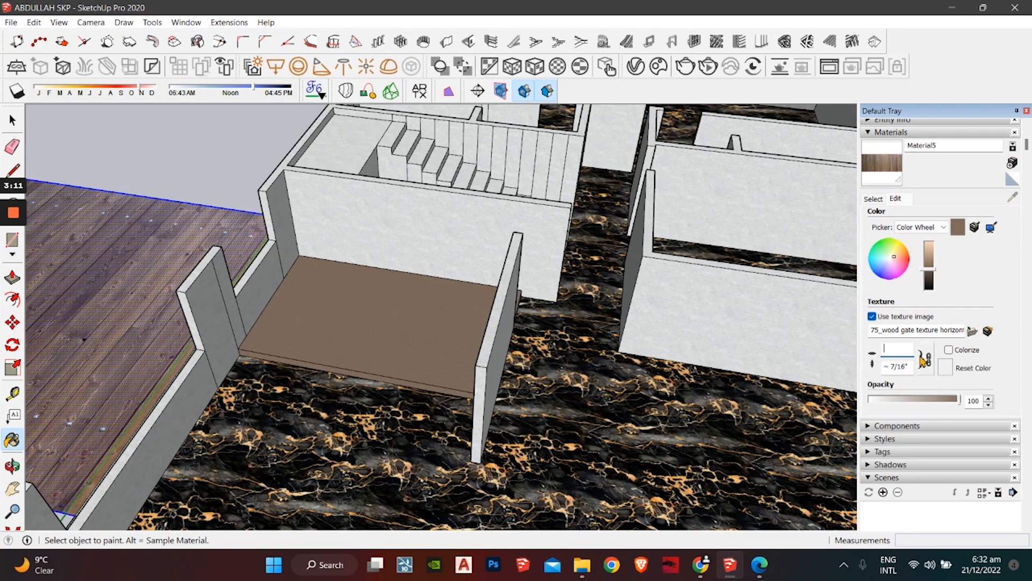
key("Return")
left_click(543, 311)
type("12'")
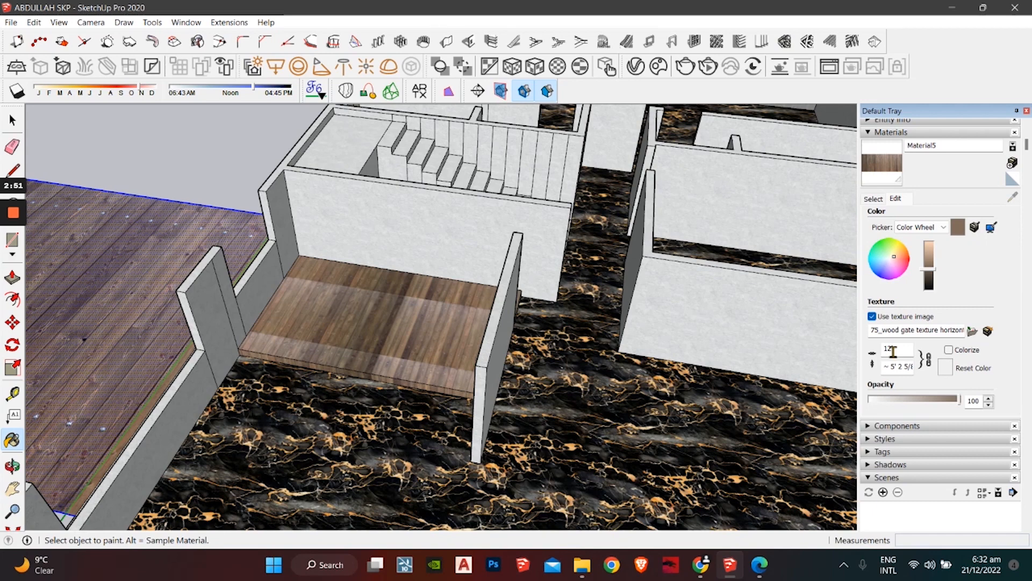
Step: Unlock the aspect ratio, set texture height 10 and width 20, then check the floor
left_click(929, 367)
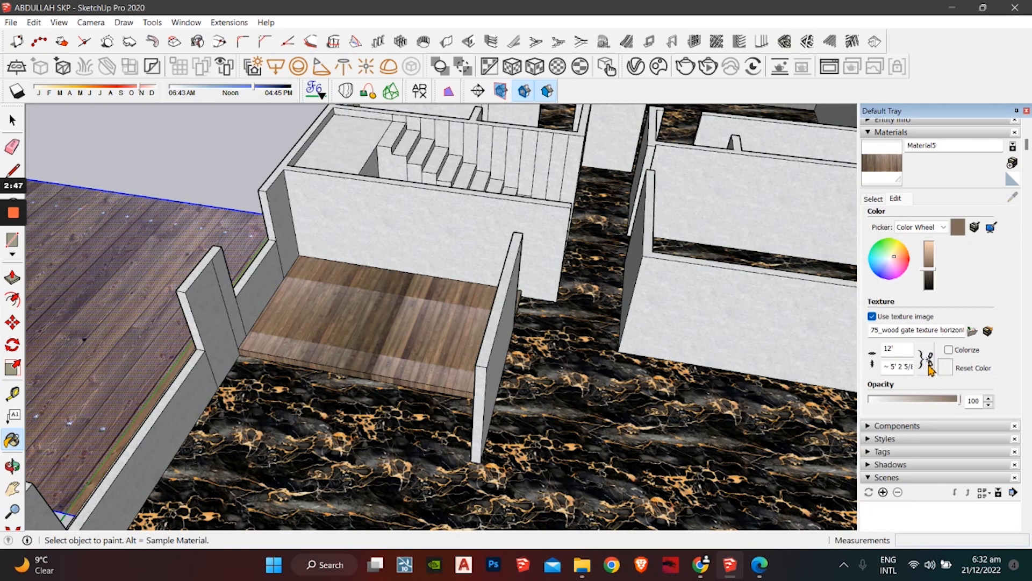
triple_click(885, 367)
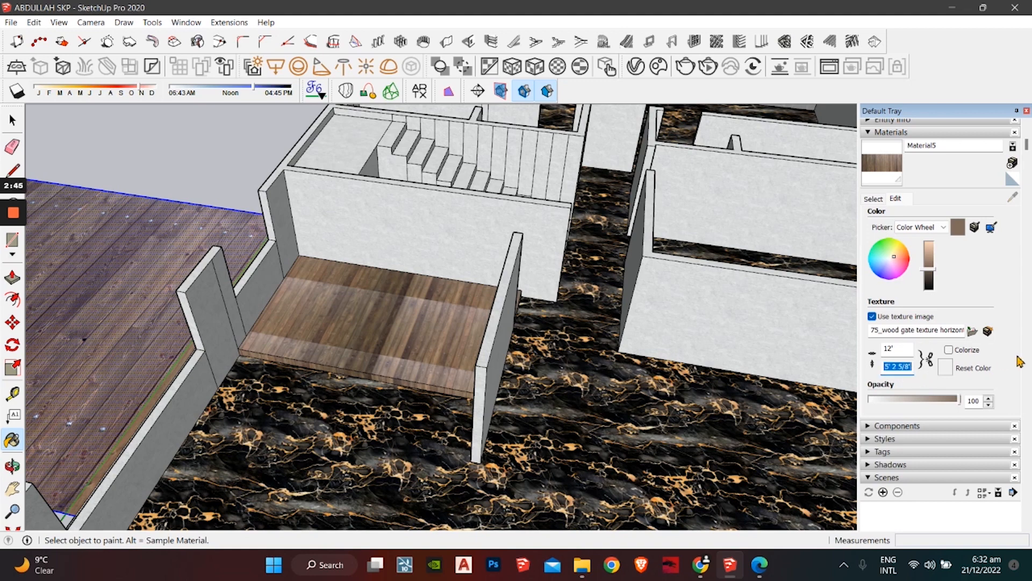
type("10")
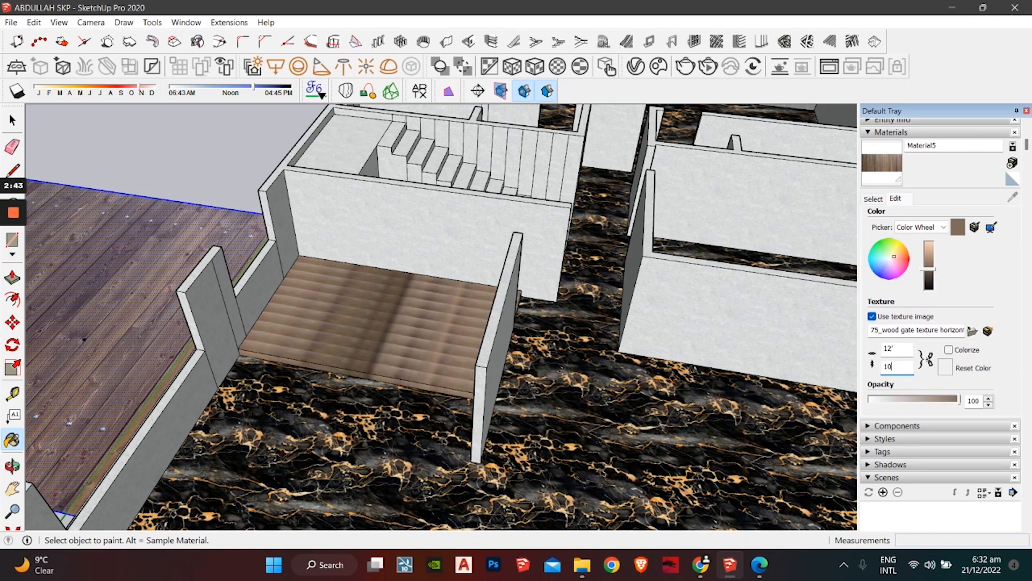
left_click(896, 348)
type("'20")
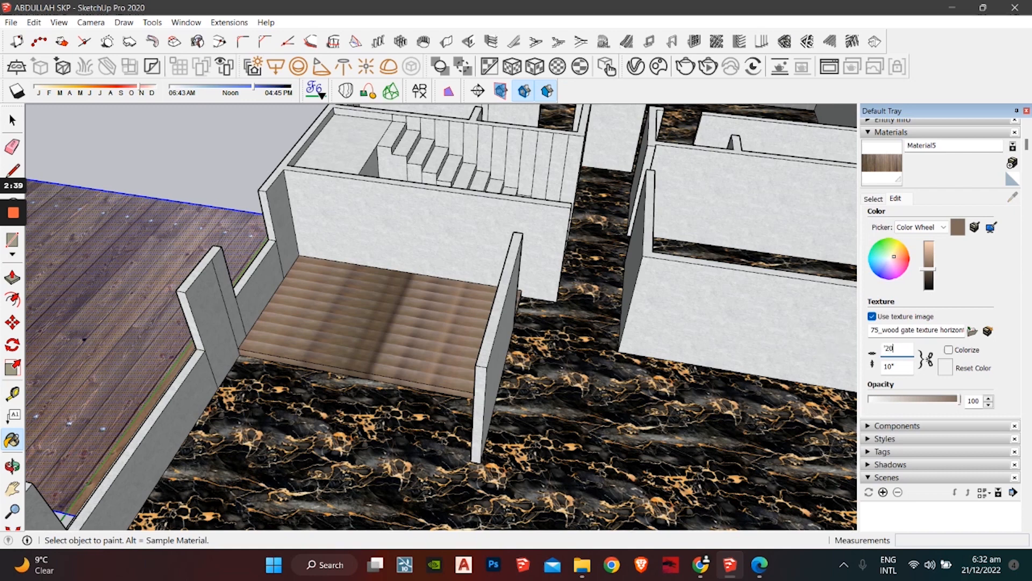
key("BackSpace")
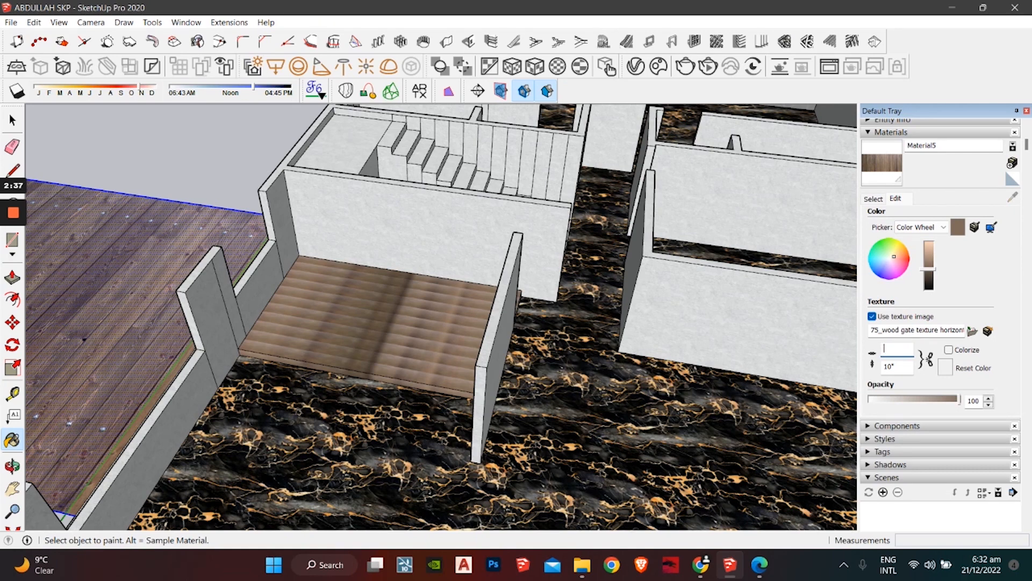
type("20")
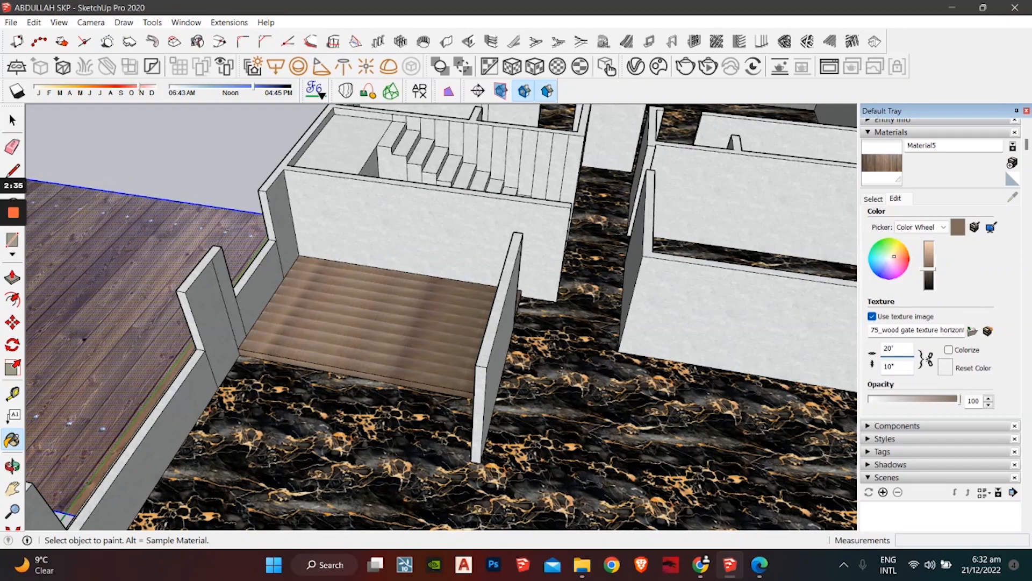
scroll(647, 319, "down", 3)
middle_click_drag(647, 318, 436, 408)
scroll(423, 421, "up", 5)
scroll(446, 409, "down", 6)
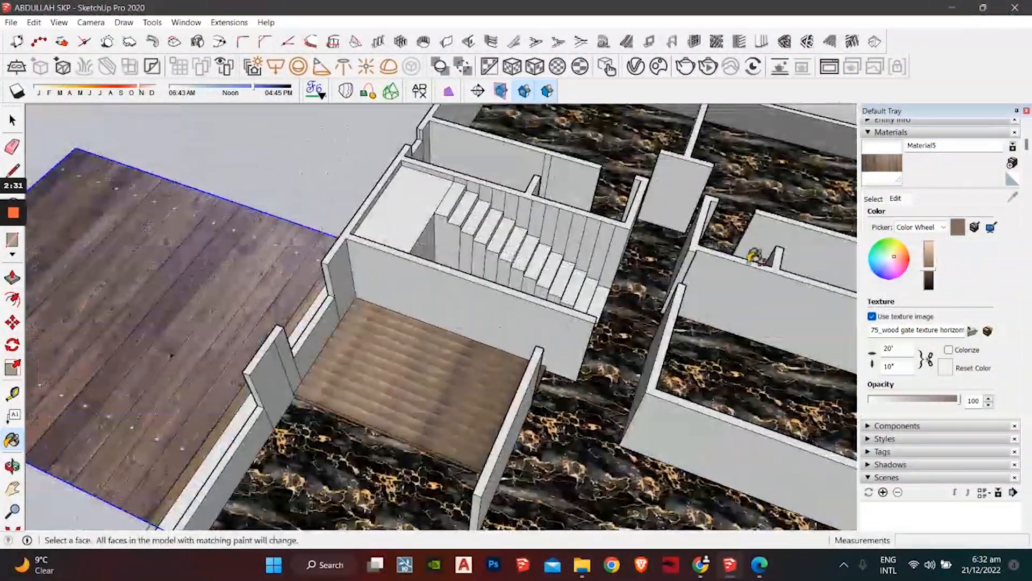
scroll(454, 350, "up", 2)
scroll(462, 371, "up", 3)
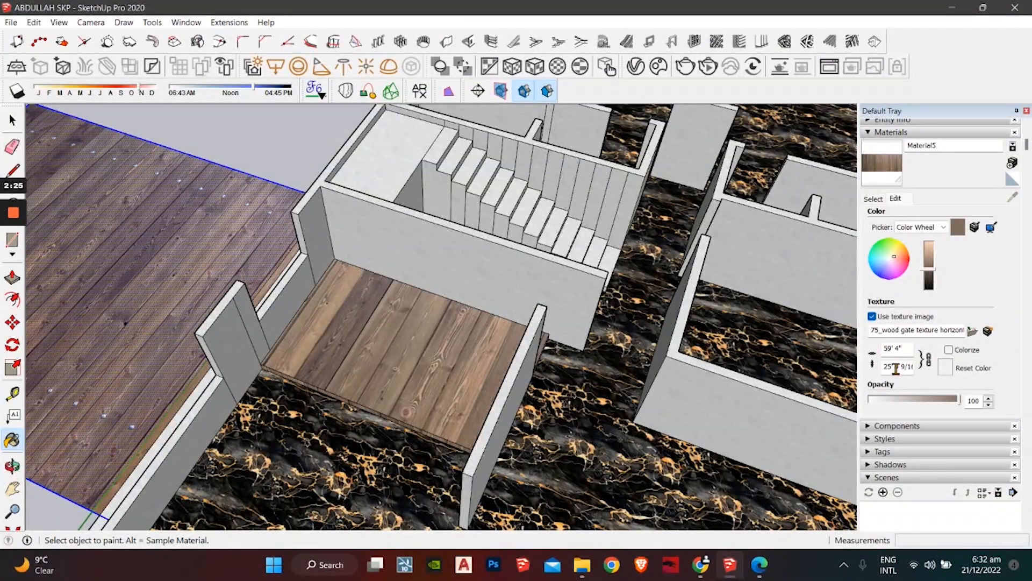
Step: Unlock the texture proportions, set height 10 and width 25', and orbit to check
left_click_drag(885, 367, 996, 358)
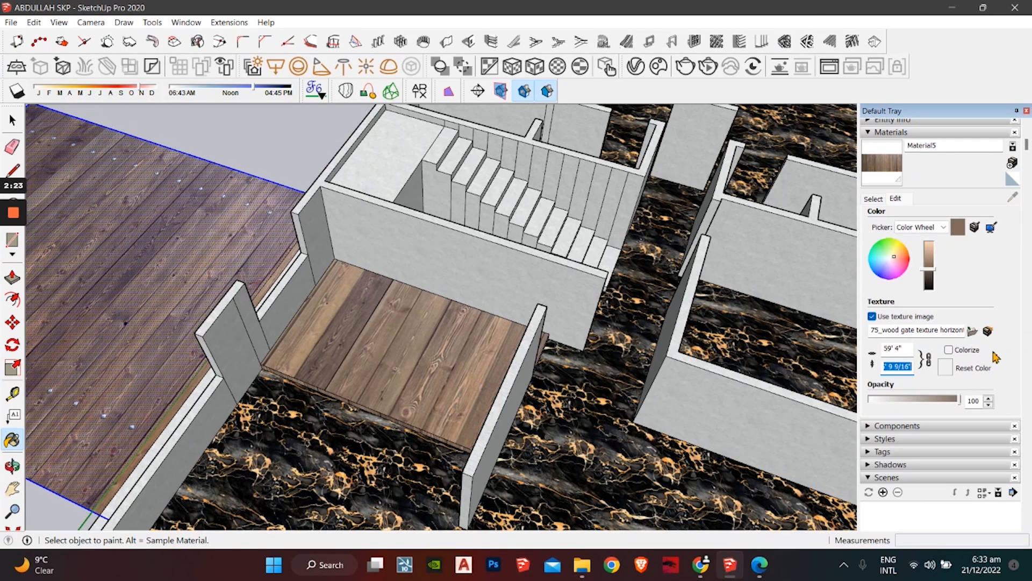
left_click(926, 371)
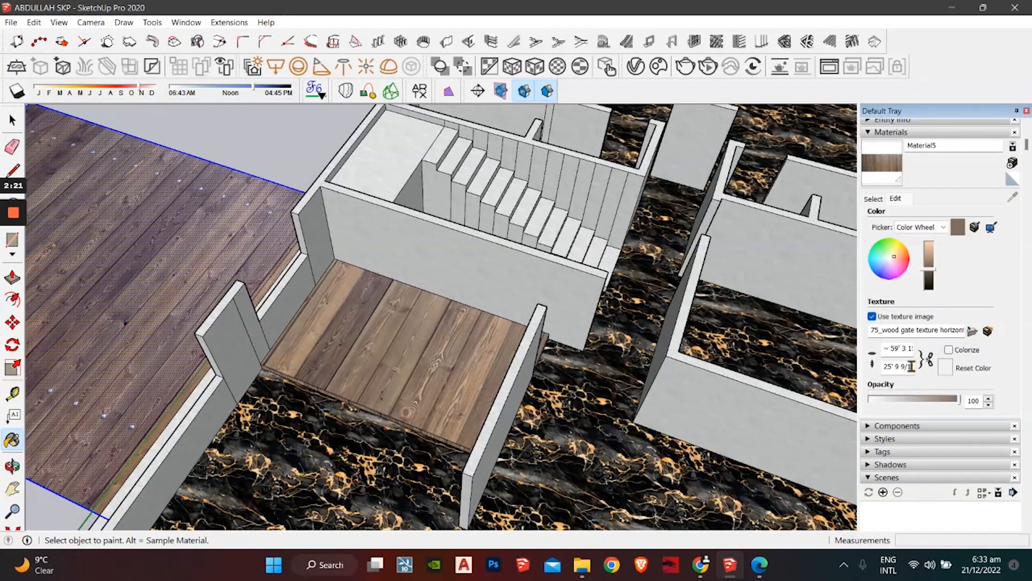
triple_click(887, 367)
type("10")
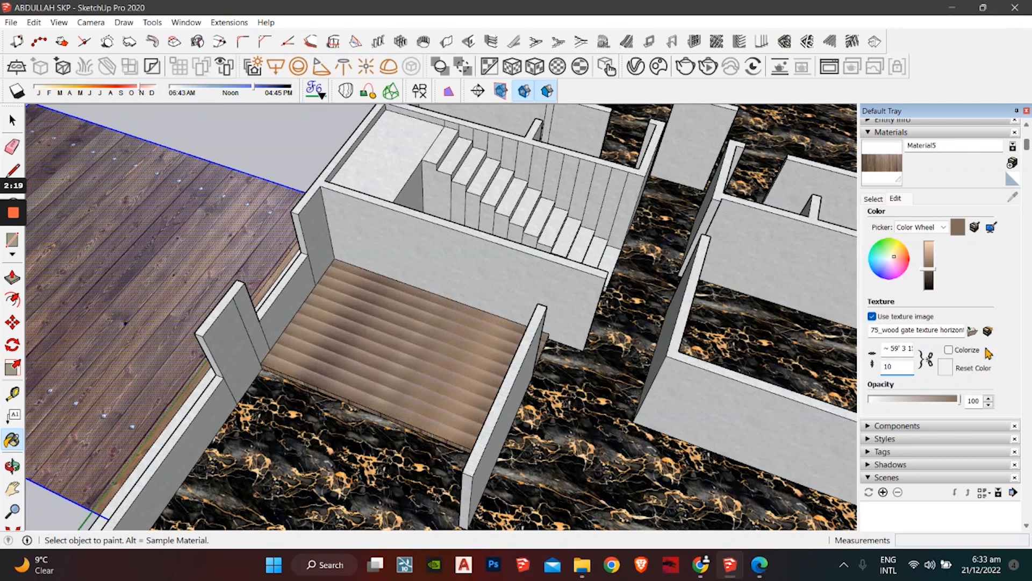
triple_click(886, 348)
type("25")
key("Return")
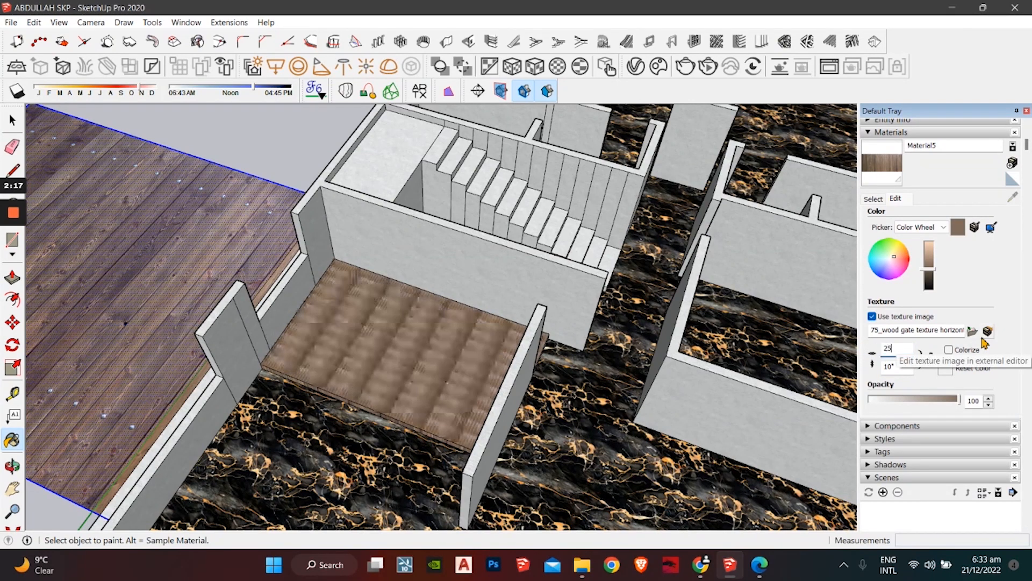
type("'")
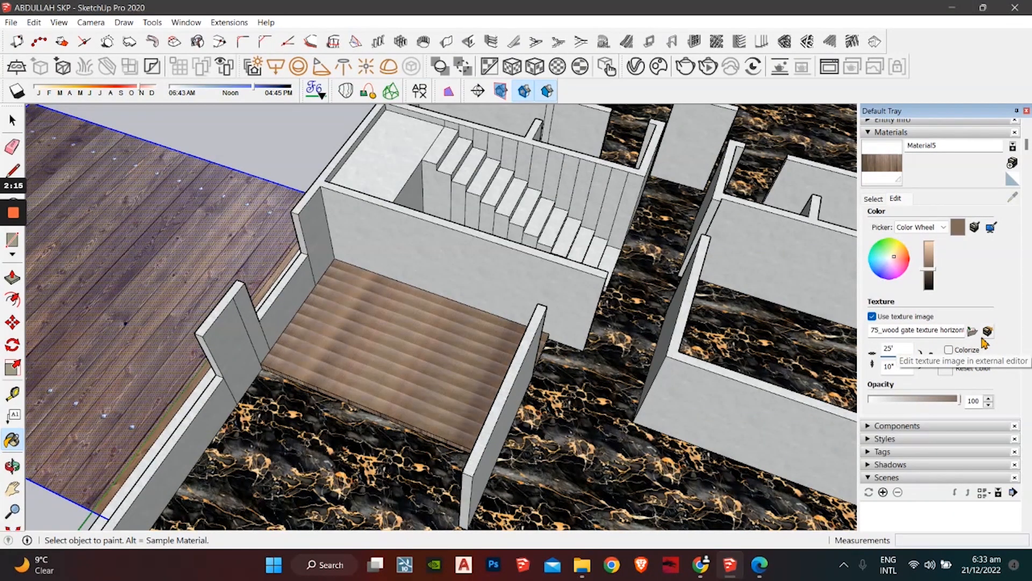
middle_click_drag(143, 444, 408, 292)
scroll(438, 368, "up", 3)
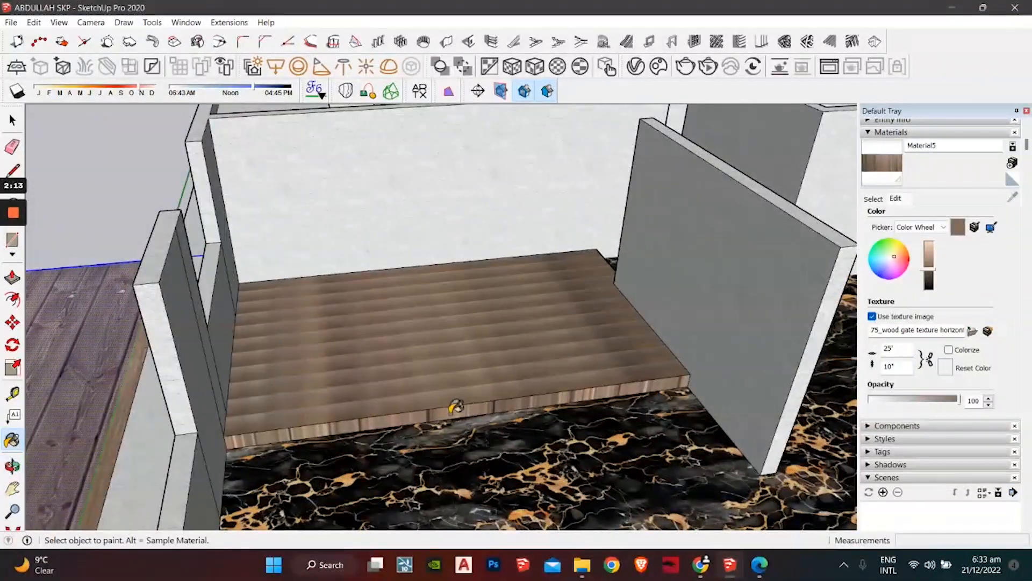
middle_click_drag(454, 410, 728, 341)
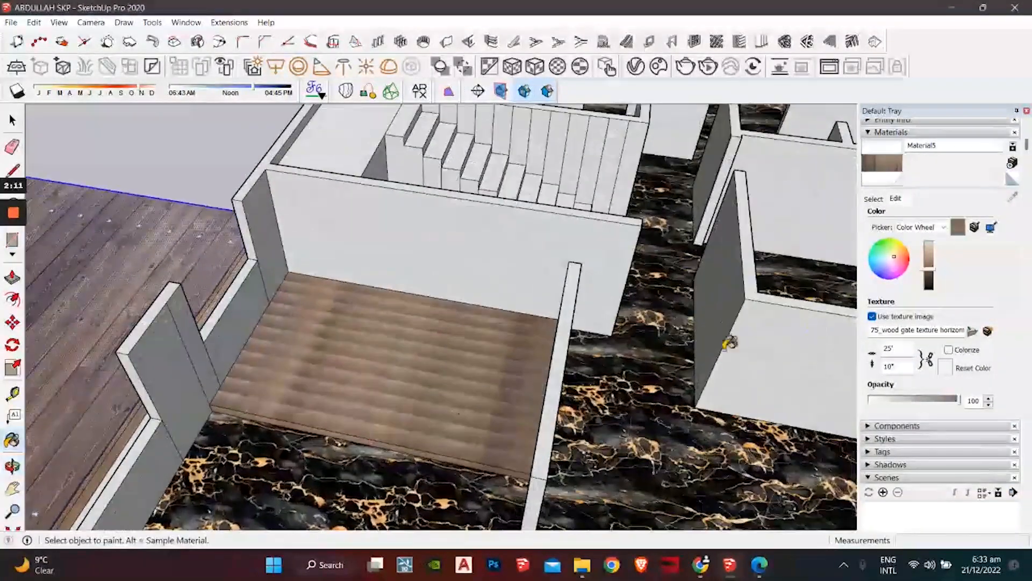
Step: Change the texture height to 15', then 16', and orbit around the room to inspect
left_click(899, 366)
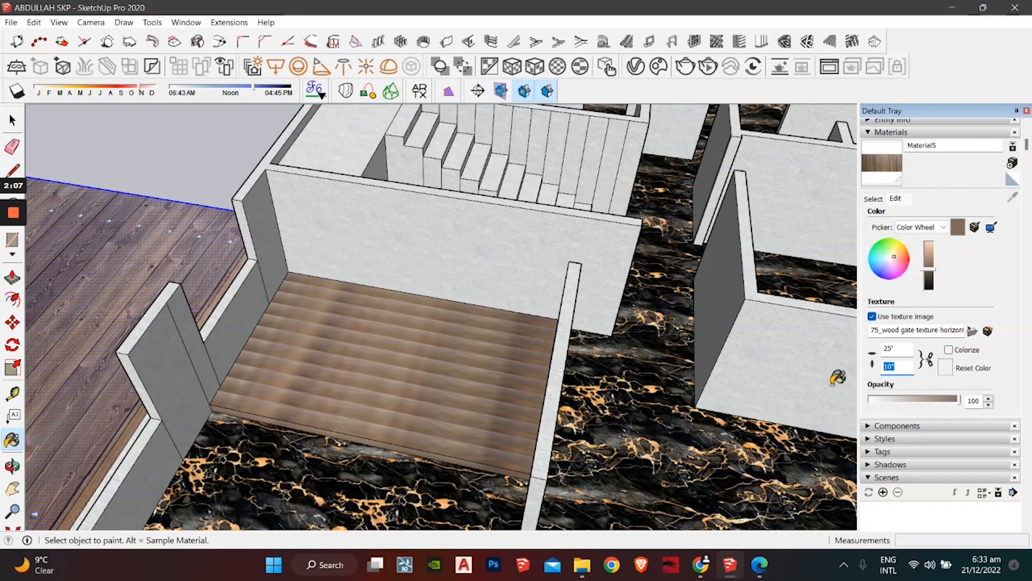
type("15")
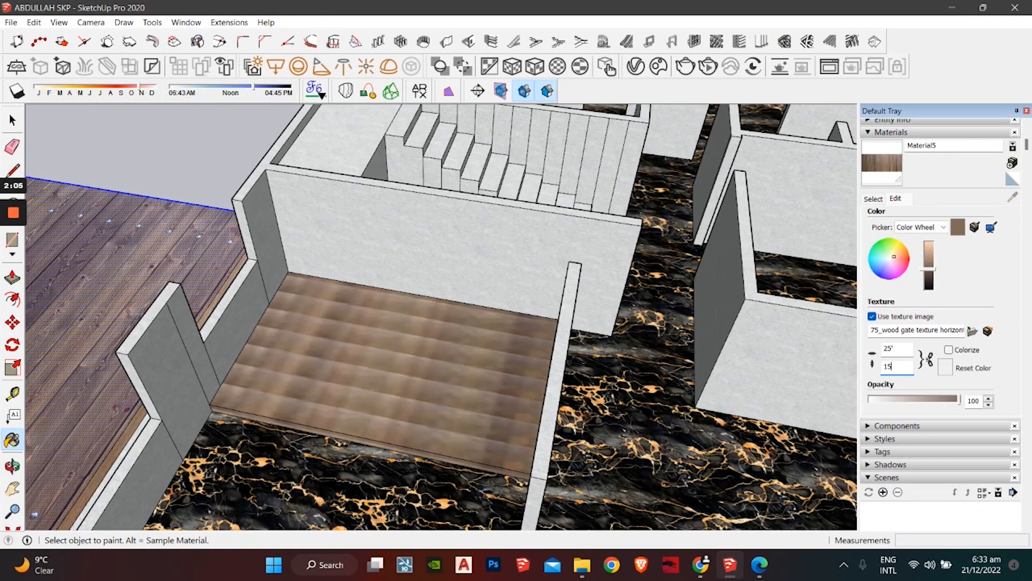
type("'")
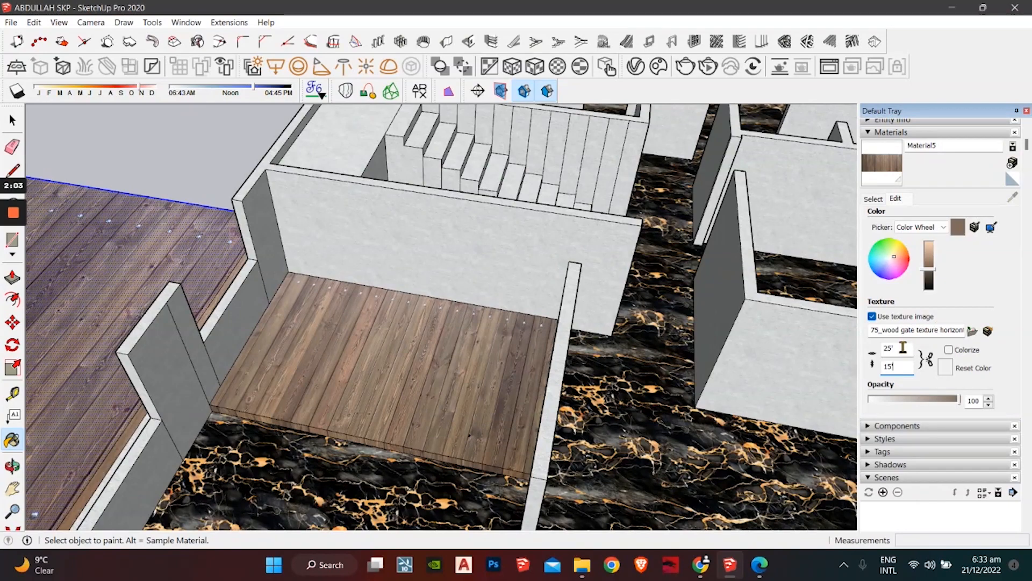
middle_click_drag(434, 461, 529, 395)
scroll(536, 392, "up", 5)
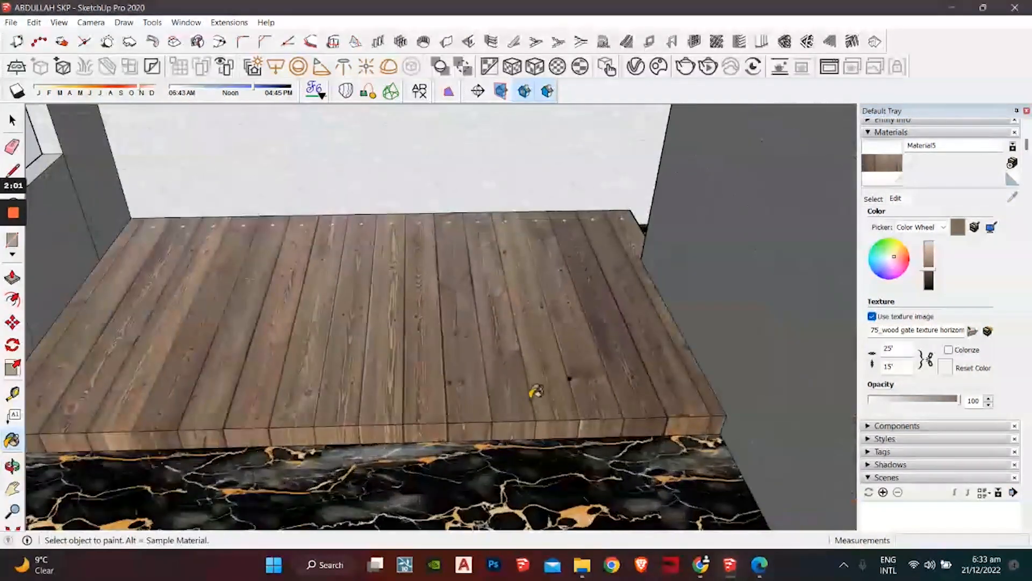
double_click(900, 366)
type("12")
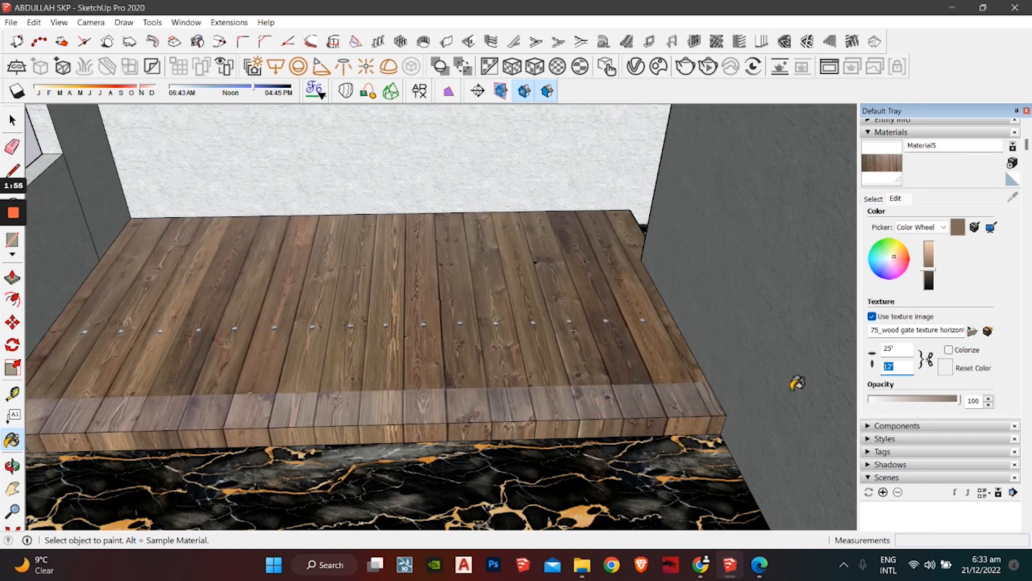
type("6")
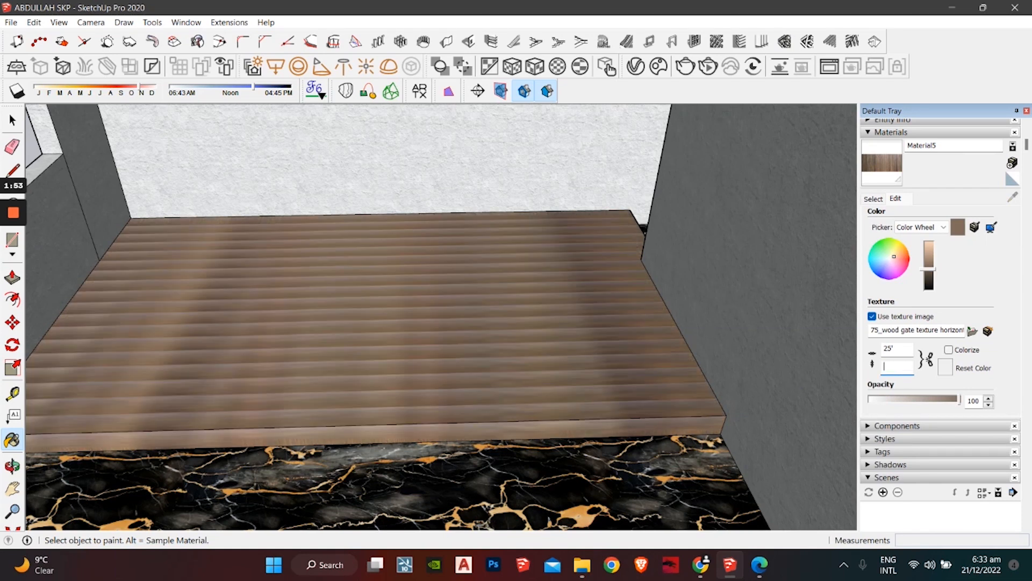
type("16'")
scroll(469, 376, "down", 4)
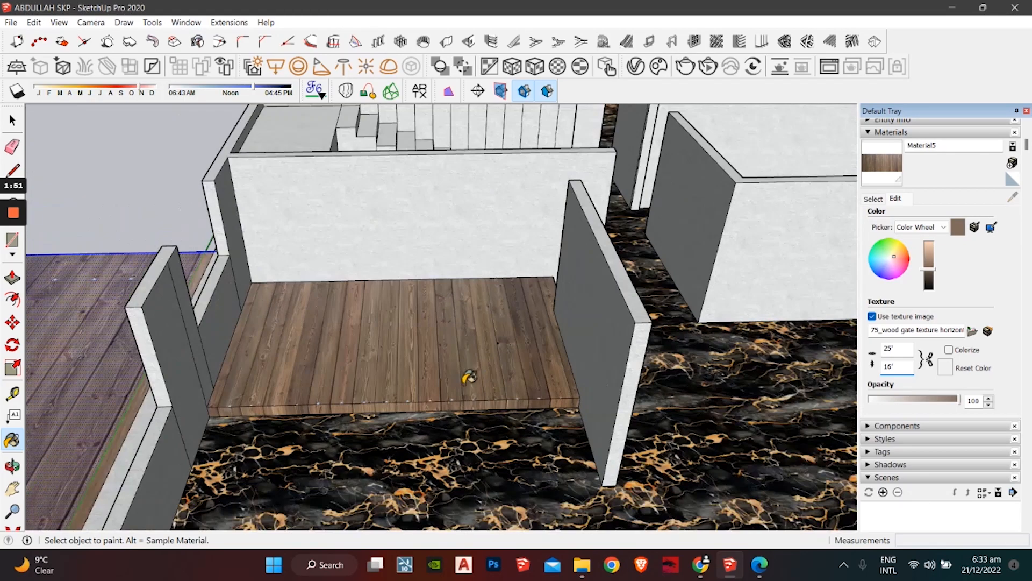
middle_click_drag(469, 377, 397, 377)
Step: Delete the stray wood plank plane beside the building
scroll(288, 426, "down", 3)
scroll(288, 427, "down", 3)
key("space")
left_click_drag(287, 264, 153, 429)
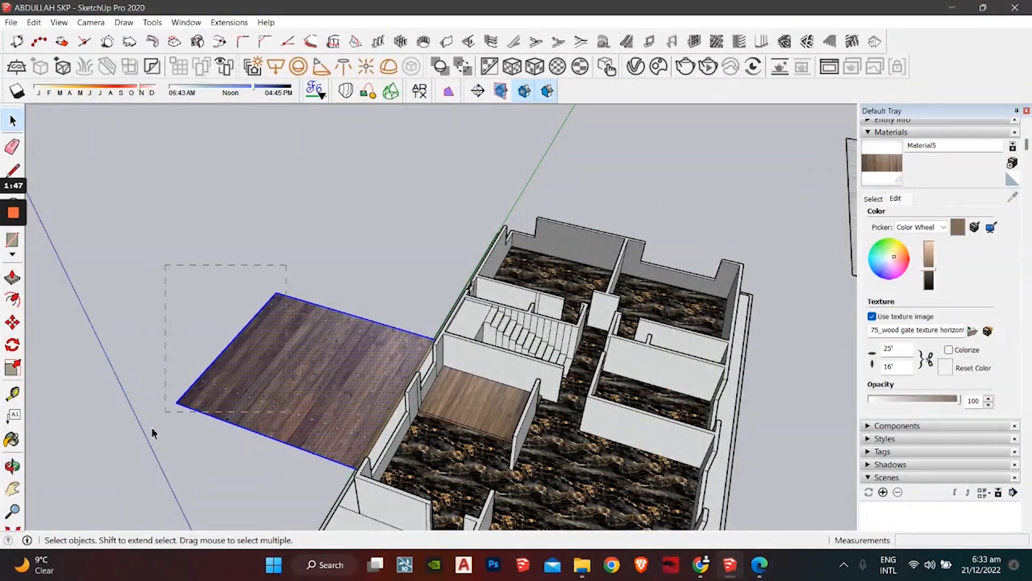
key("Delete")
Step: Remove the thin brown strip and its stray edge along the building's side
scroll(344, 350, "up", 5)
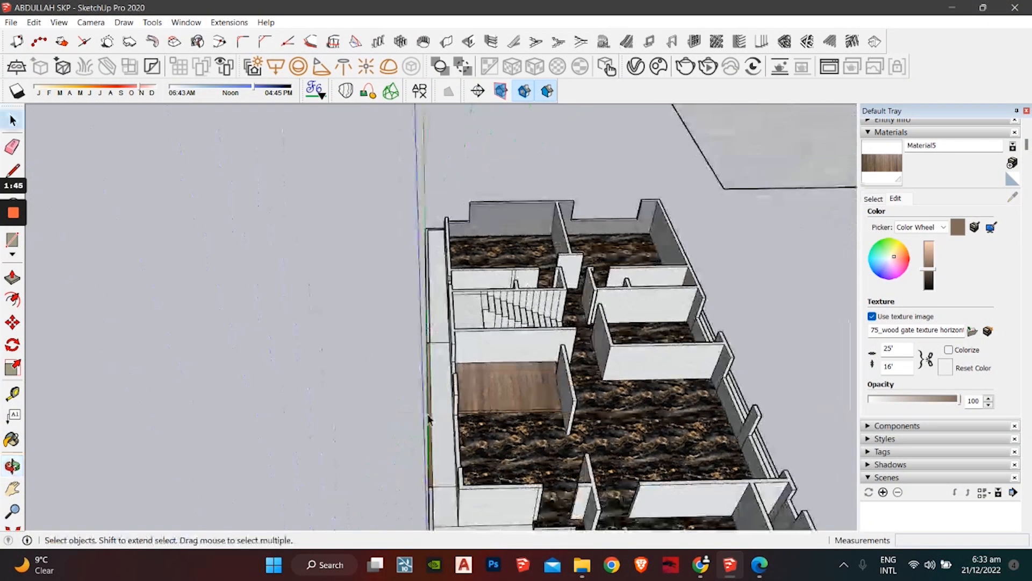
middle_click_drag(433, 403, 455, 397)
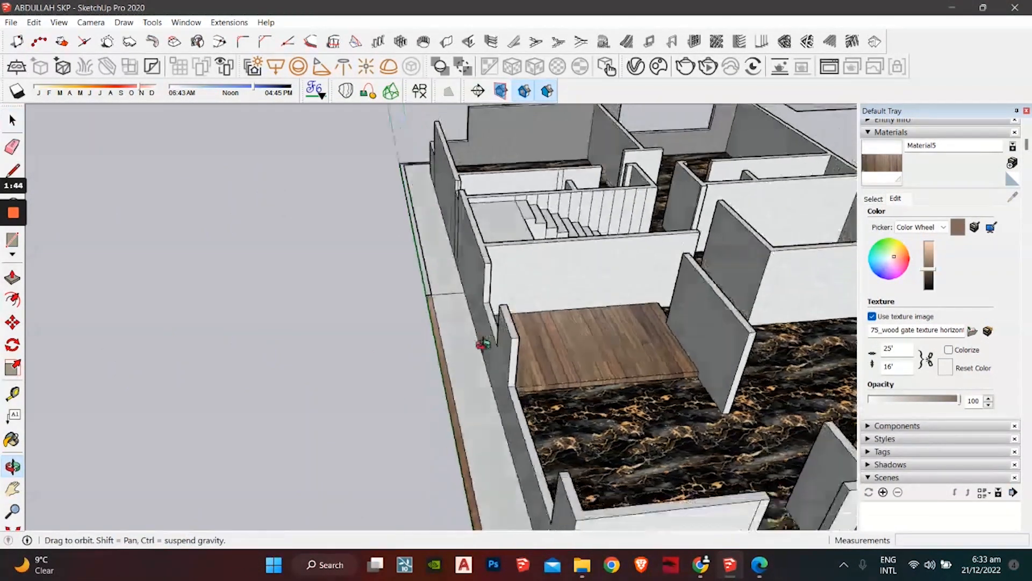
left_click(449, 403)
key("Delete")
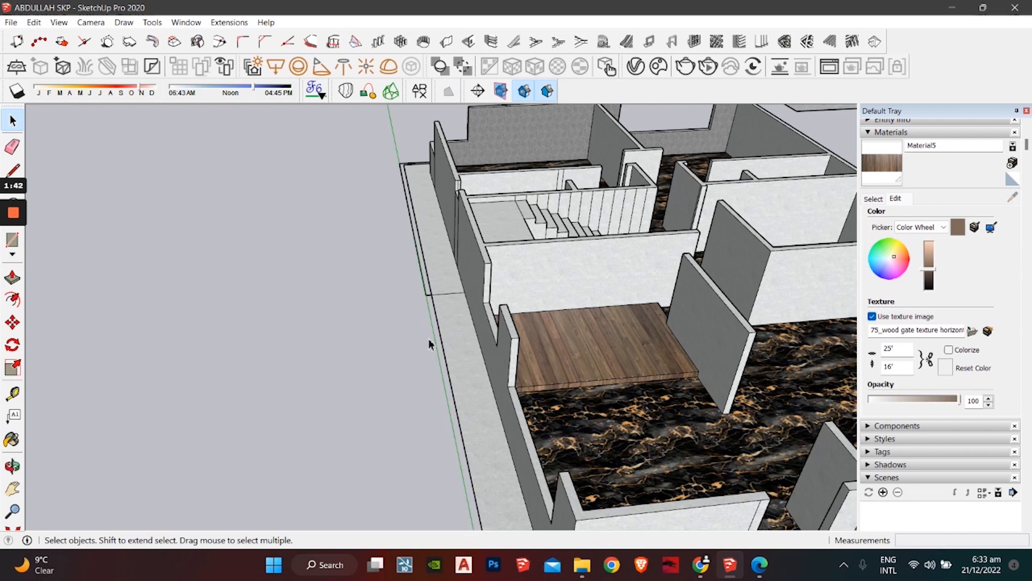
left_click(422, 279)
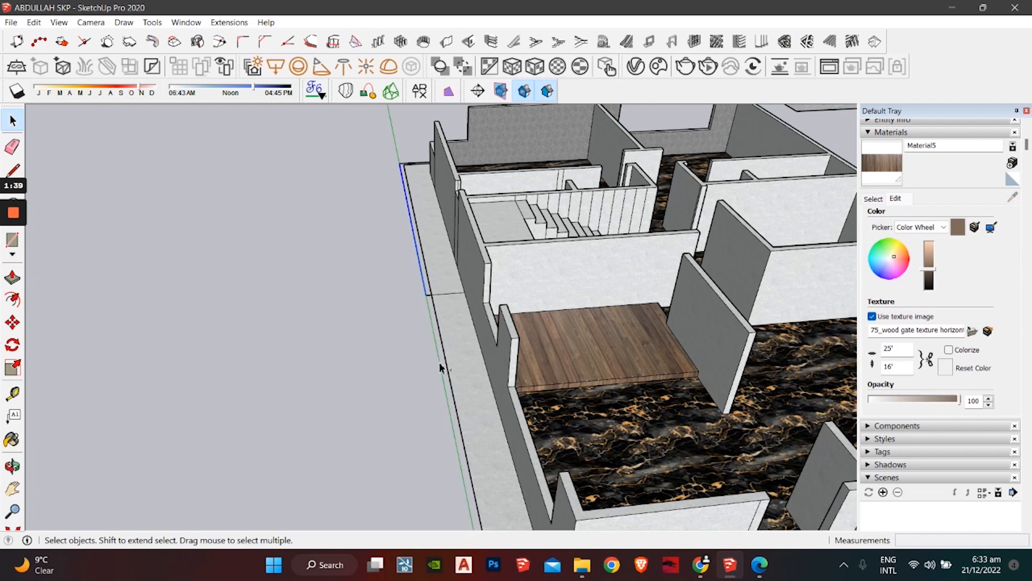
key("ctrl+z")
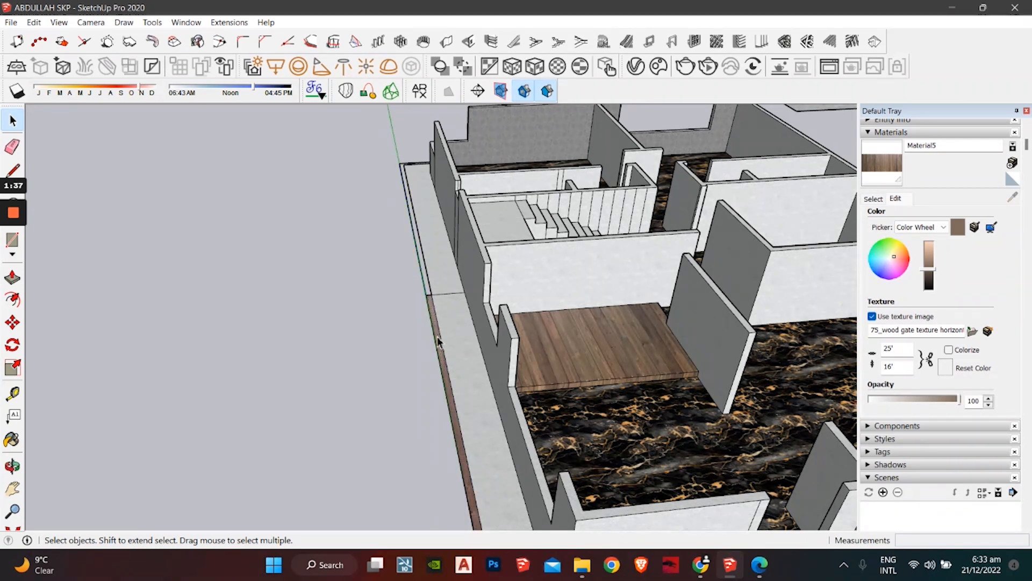
key("Delete")
scroll(424, 292, "up", 3)
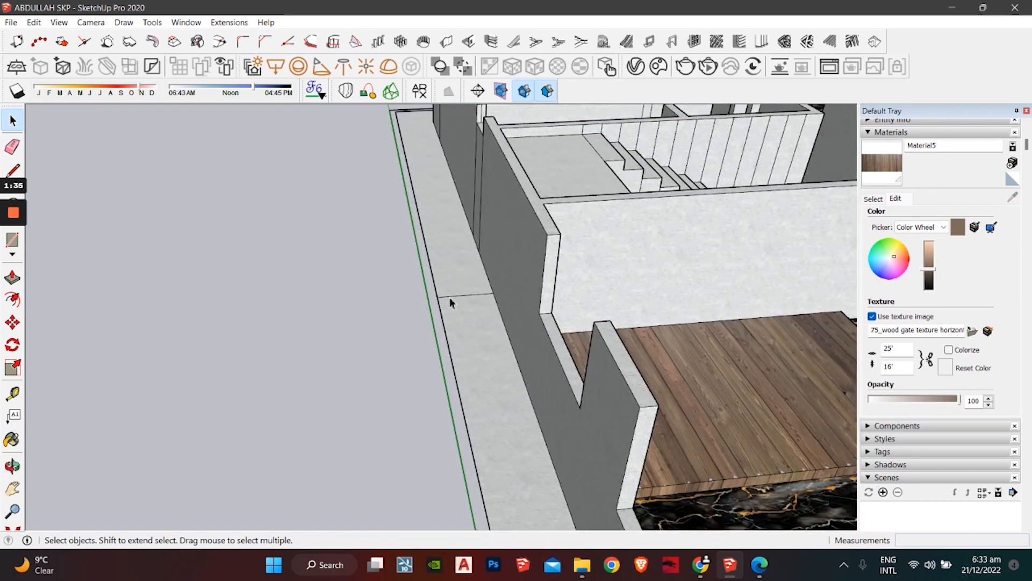
scroll(449, 298, "down", 10)
Step: Delete the leftover rectangle and the remaining loose edge beside the house
middle_click_drag(450, 298, 414, 252)
scroll(344, 248, "down", 3)
left_click_drag(755, 171, 640, 315)
key("Delete")
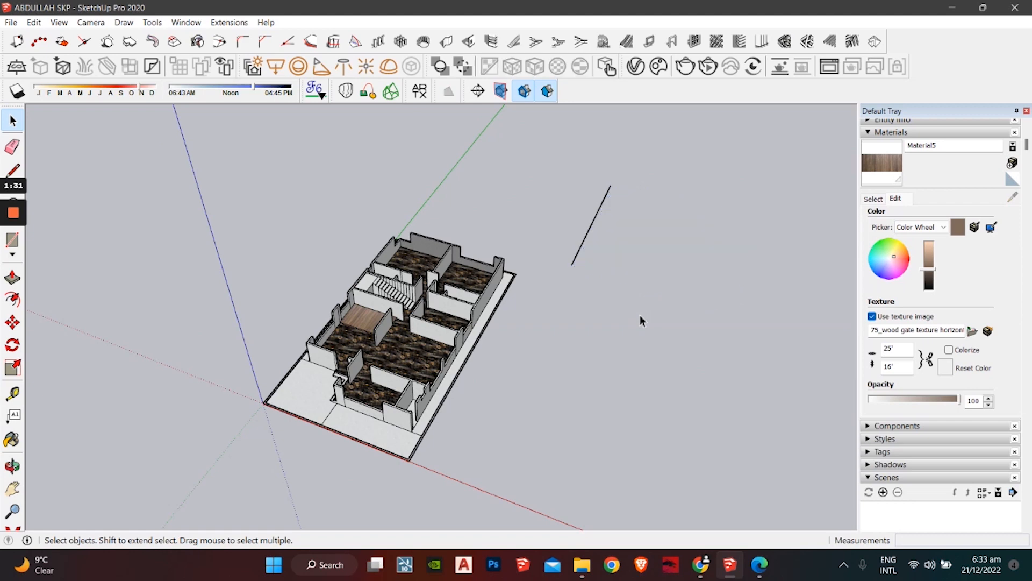
left_click_drag(603, 204, 564, 253)
key("Delete")
Step: Orbit and pan to review the cleaned-up floor plan from above
scroll(379, 375, "up", 5)
middle_click_drag(379, 375, 491, 345, "shift")
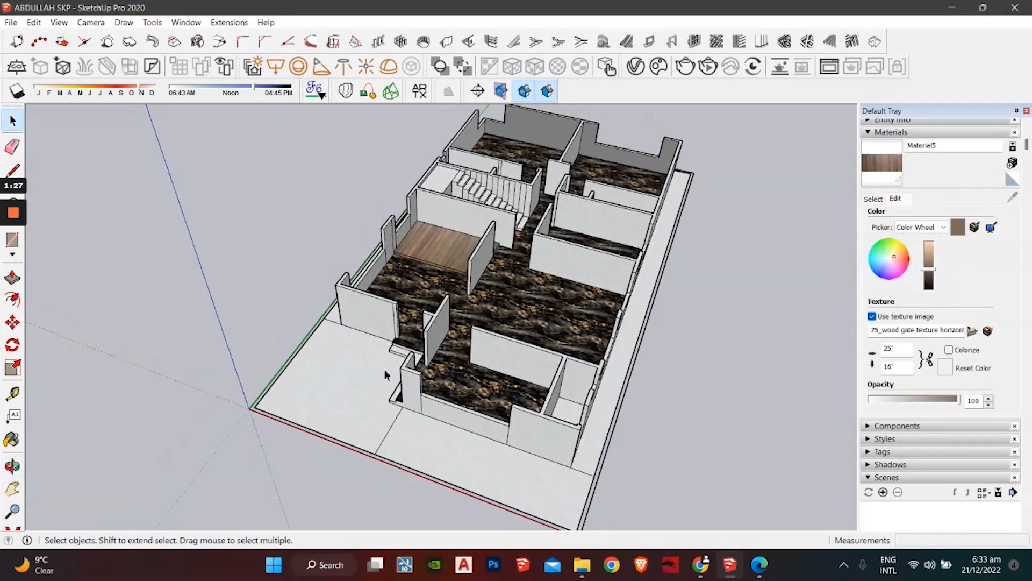
middle_click_drag(453, 485, 479, 467)
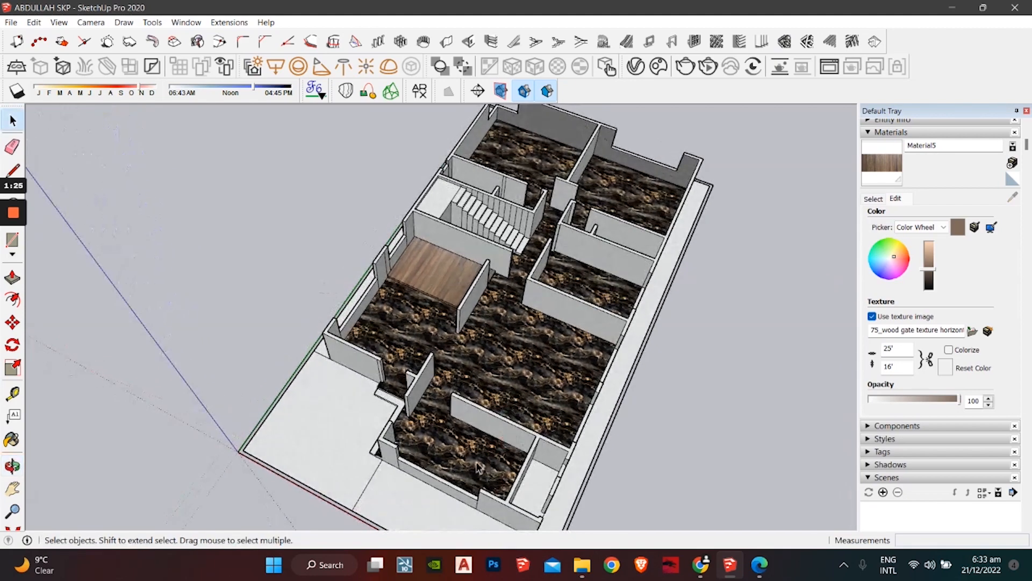
middle_click_drag(548, 329, 525, 347, "shift")
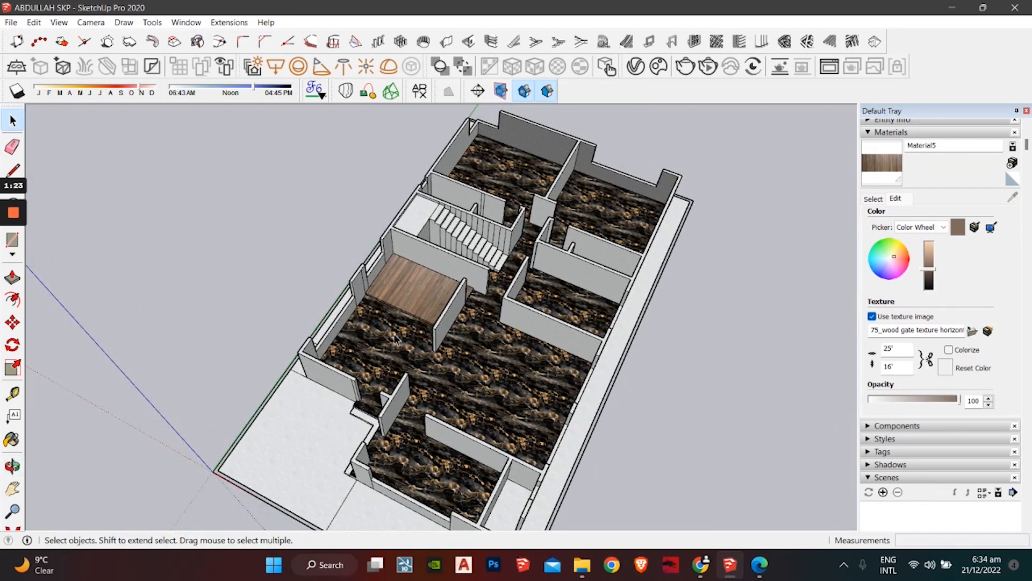
middle_click_drag(559, 283, 521, 347)
middle_click_drag(356, 333, 422, 326)
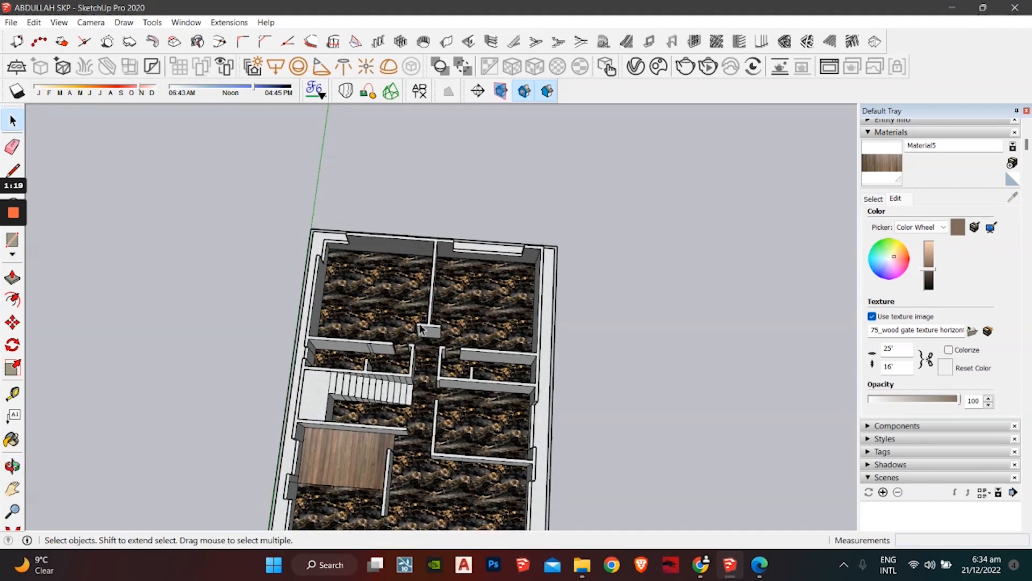
middle_click_drag(481, 442, 524, 352)
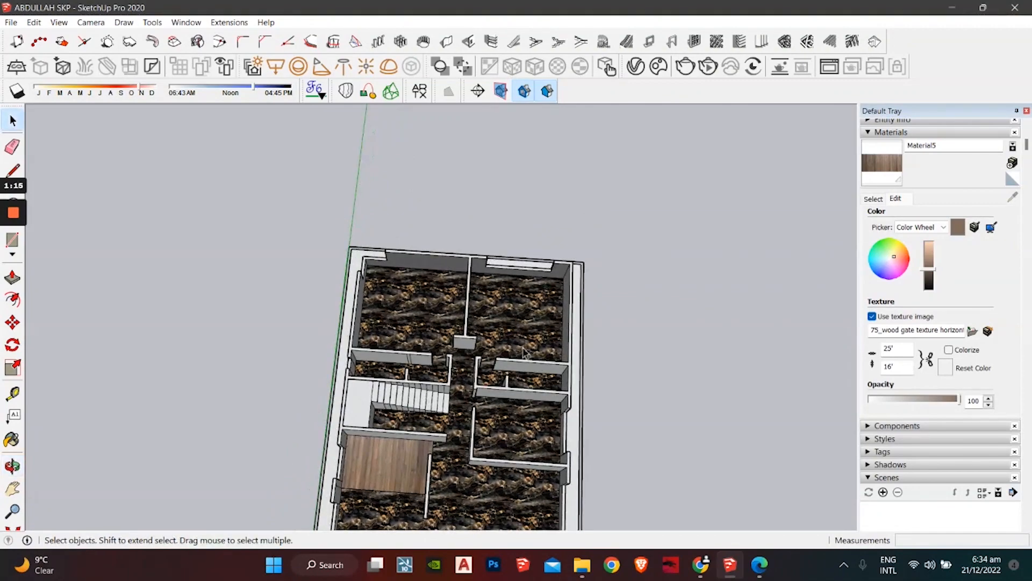
middle_click_drag(453, 382, 485, 440)
middle_click_drag(543, 392, 580, 463)
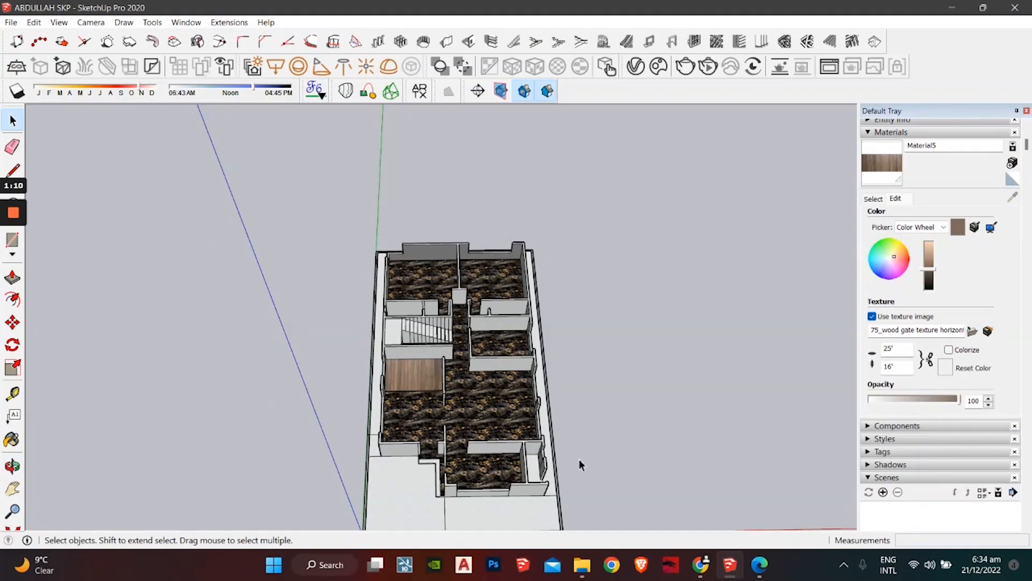
Step: Search 3D Warehouse for "cars"
left_click(701, 564)
left_click(97, 16)
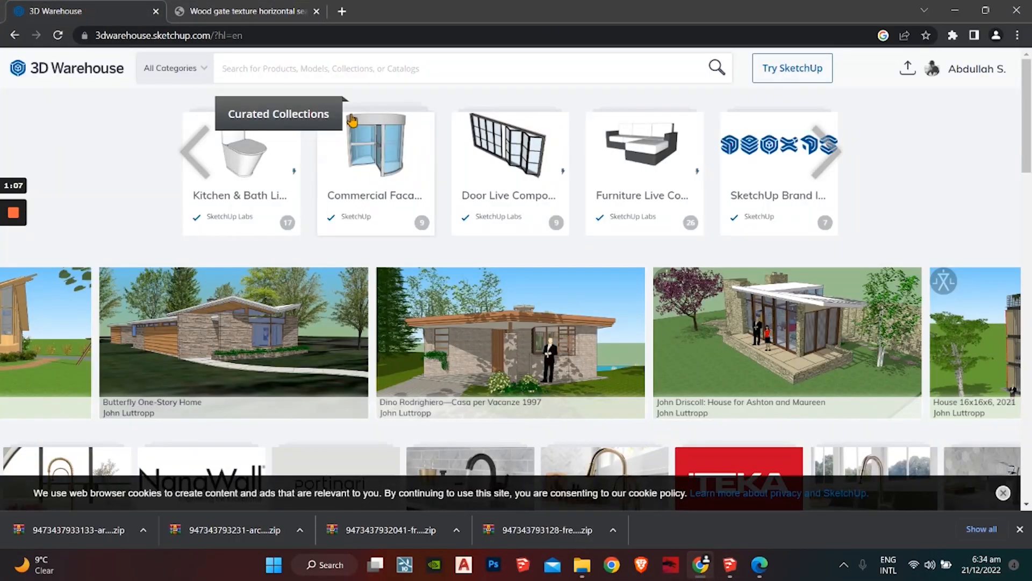
left_click(327, 79)
type("d")
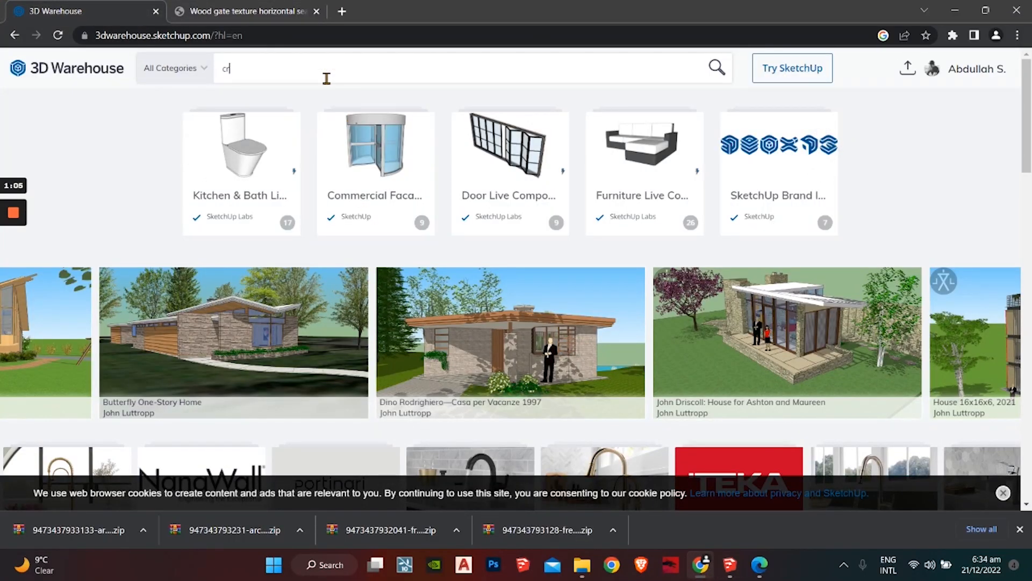
type("r")
key("BackSpace")
type("ars")
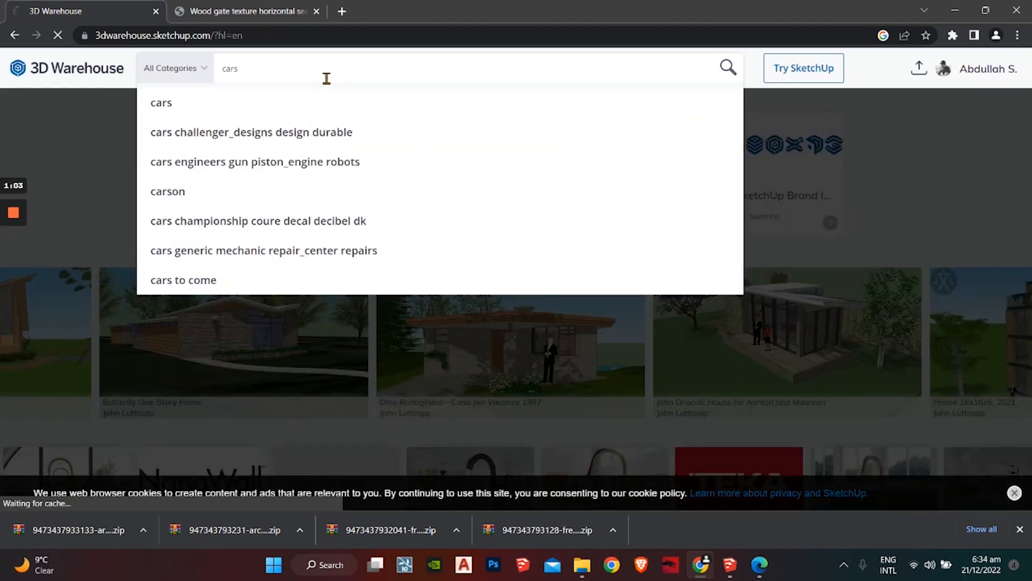
left_click(361, 115)
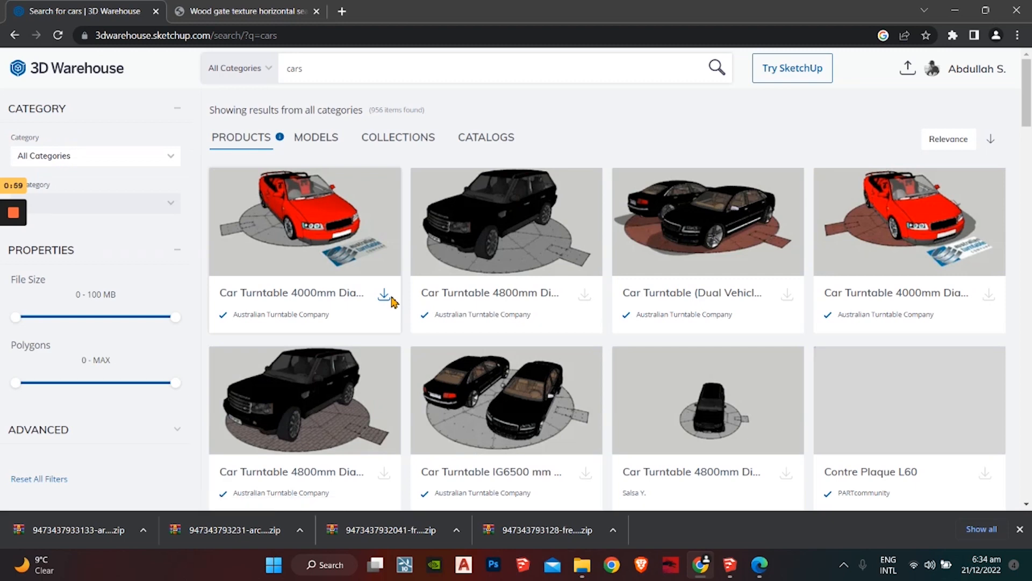
Step: Download the two-car turntable model as a SketchUp 2020 file
scroll(565, 265, "down", 1)
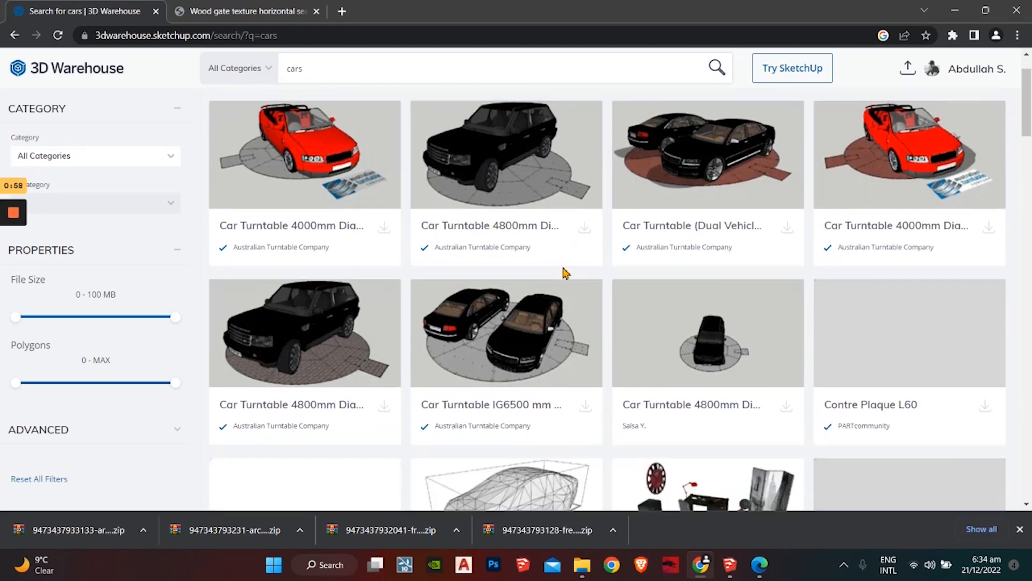
left_click(787, 227)
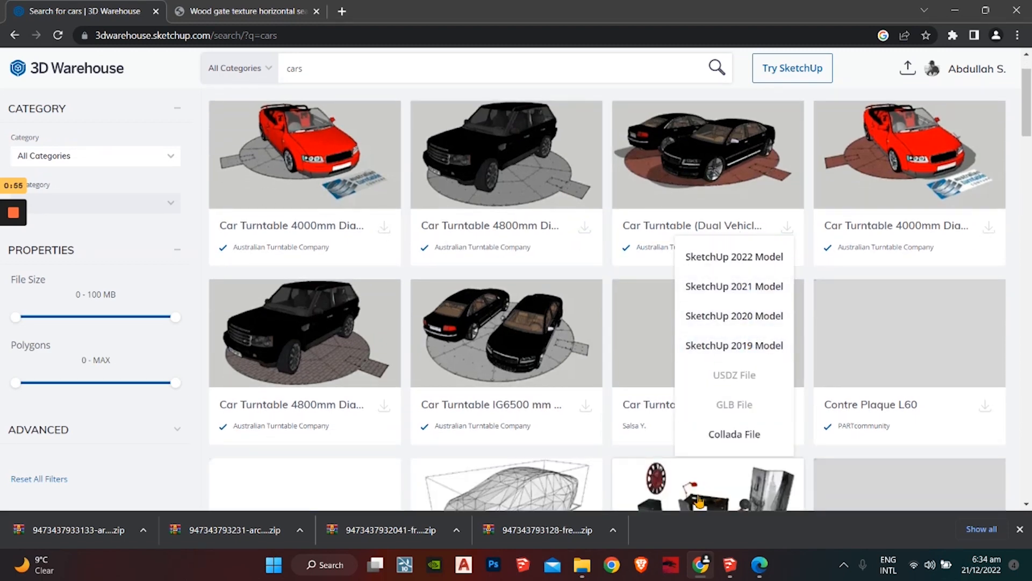
left_click(738, 567)
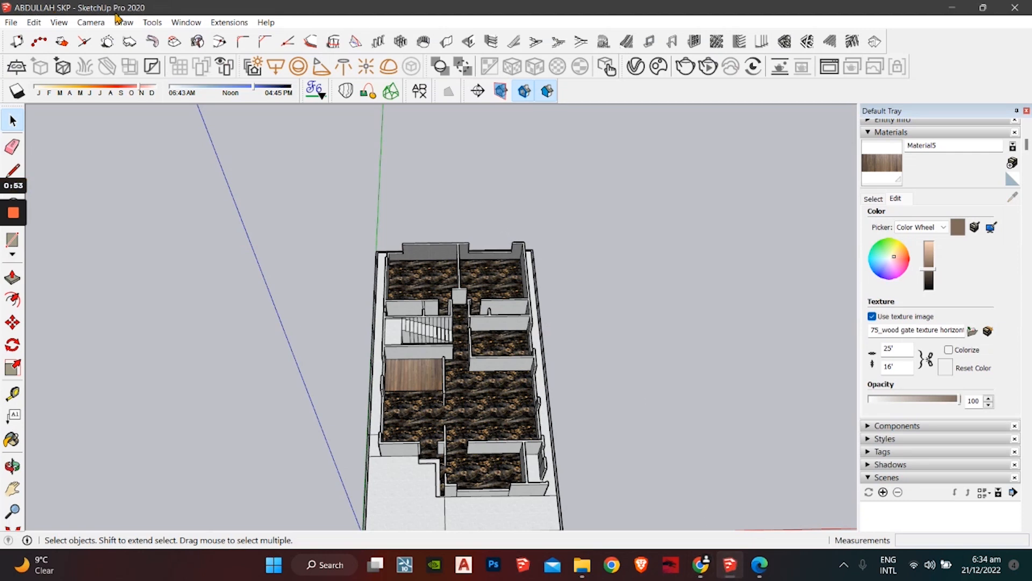
left_click(951, 7)
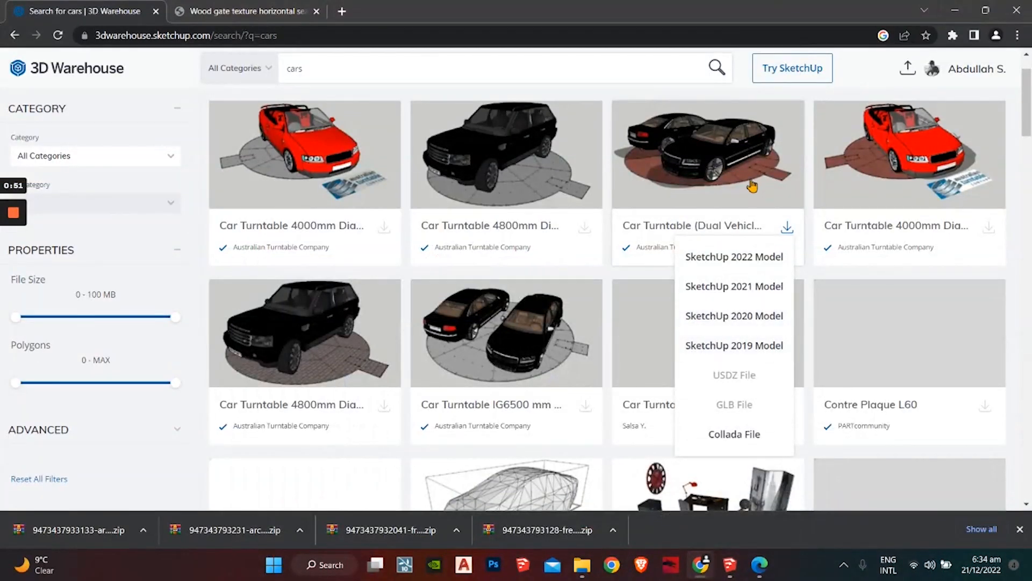
scroll(710, 237, "up", 1)
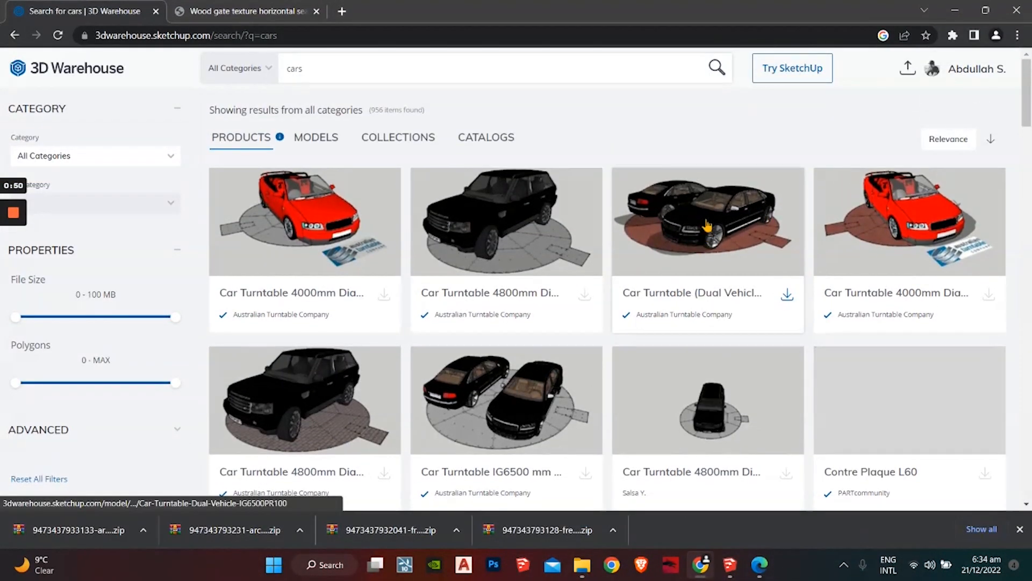
left_click(789, 301)
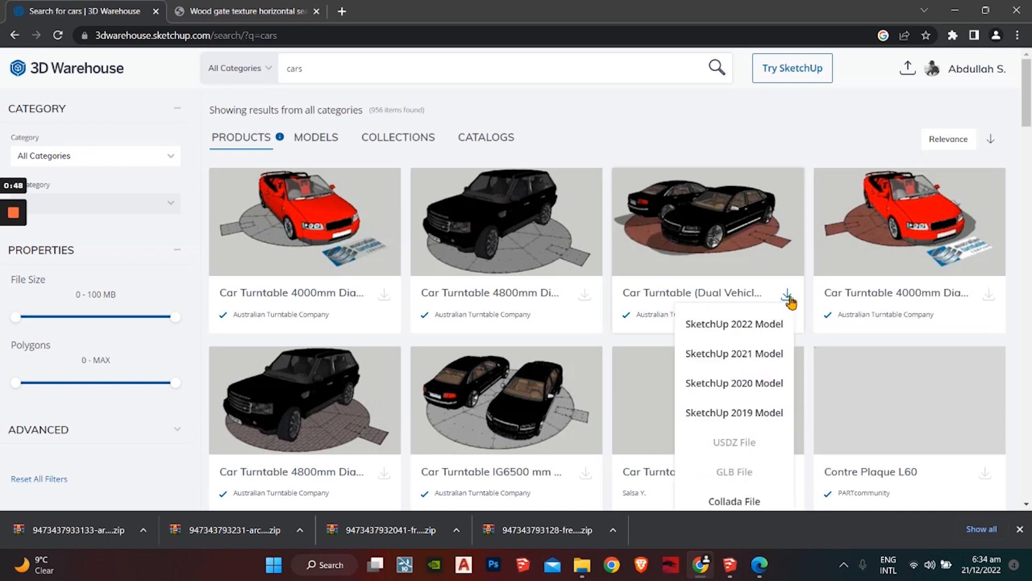
left_click(752, 394)
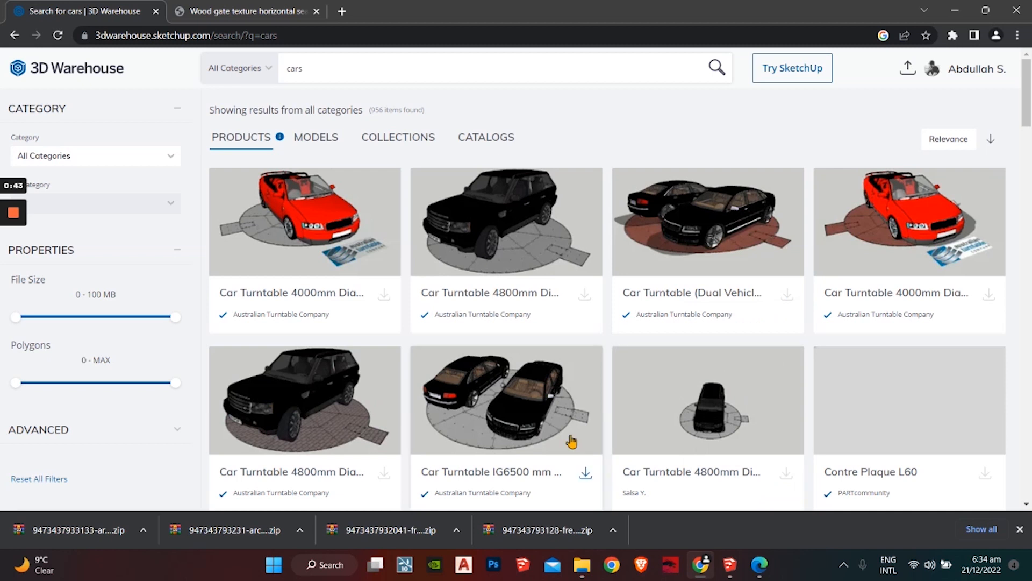
Step: Show IG6500PR100.skp in Downloads and arrange windows to drag it into SketchUp
left_click(144, 532)
left_click(188, 479)
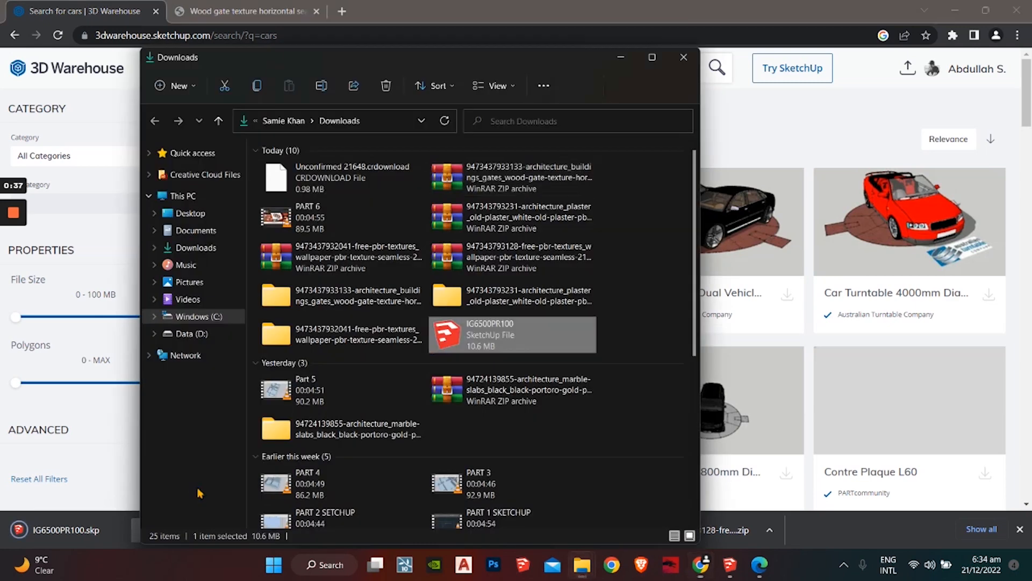
mouse_move(487, 338)
left_mouse_down()
mouse_move(488, 349)
mouse_move(672, 424)
mouse_move(734, 569)
mouse_move(483, 325)
left_mouse_up()
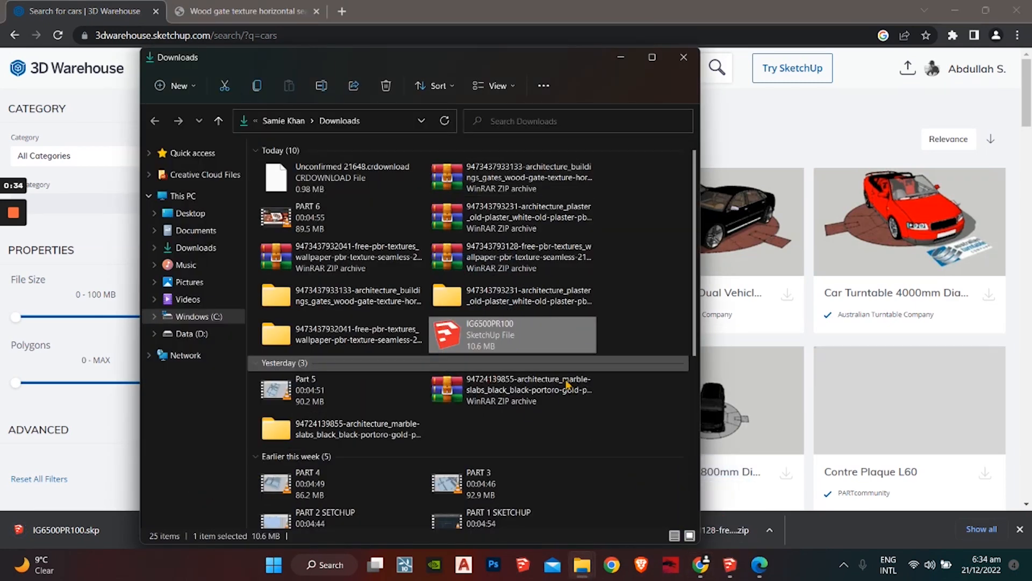
left_click(733, 569)
left_click(983, 7)
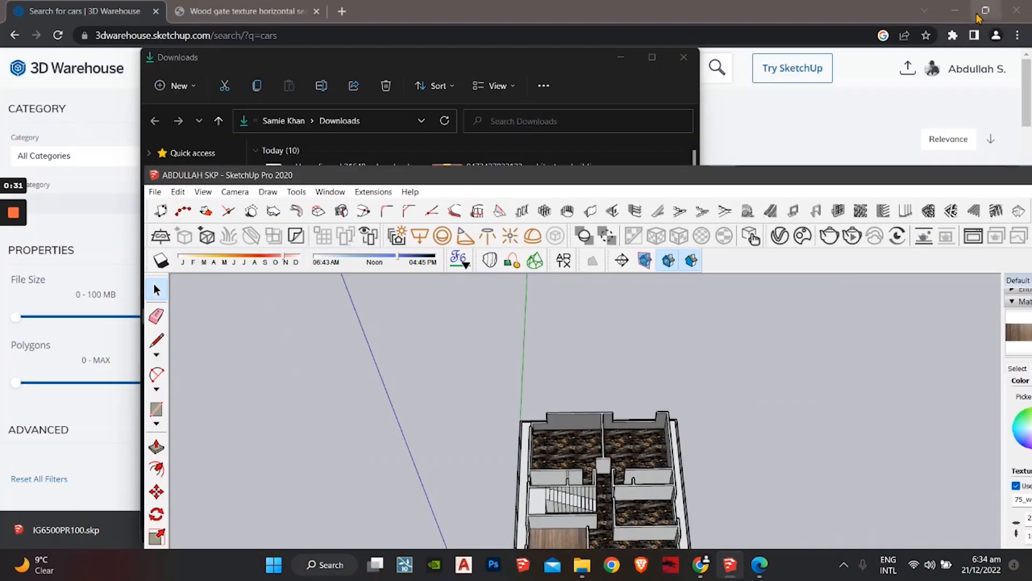
left_click_drag(555, 183, 434, 376)
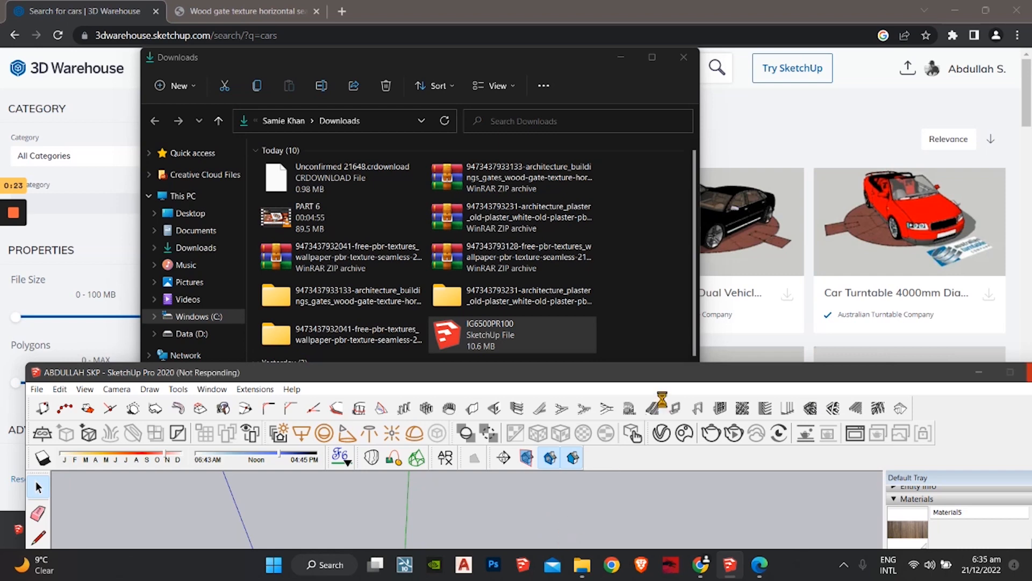
left_click_drag(669, 378, 618, 101)
Step: Maximize SketchUp and move the imported two-car turntable onto the ground beside the house
double_click(618, 101)
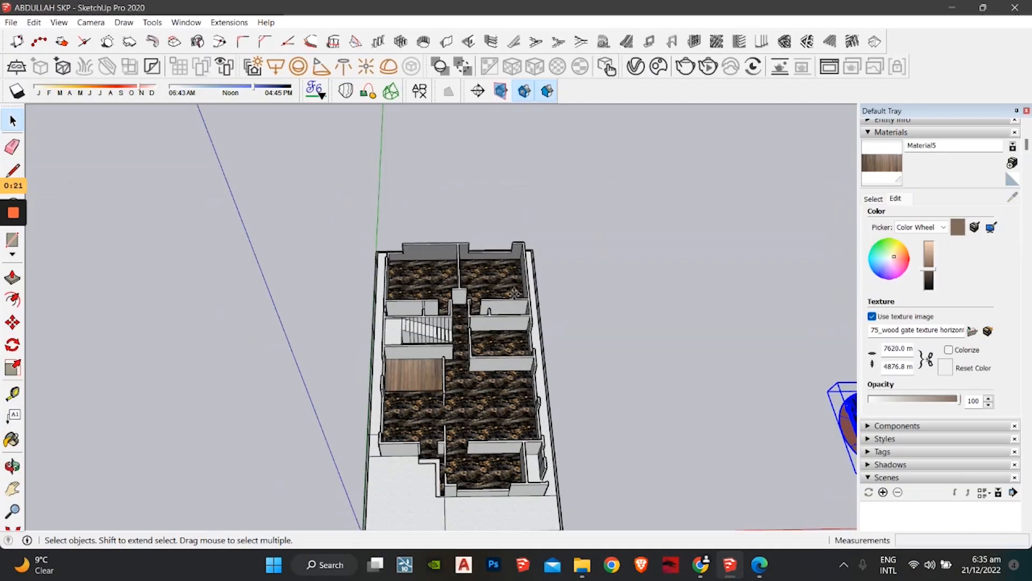
key("m")
left_click(569, 428)
scroll(565, 290, "down", 1)
scroll(547, 279, "down", 1)
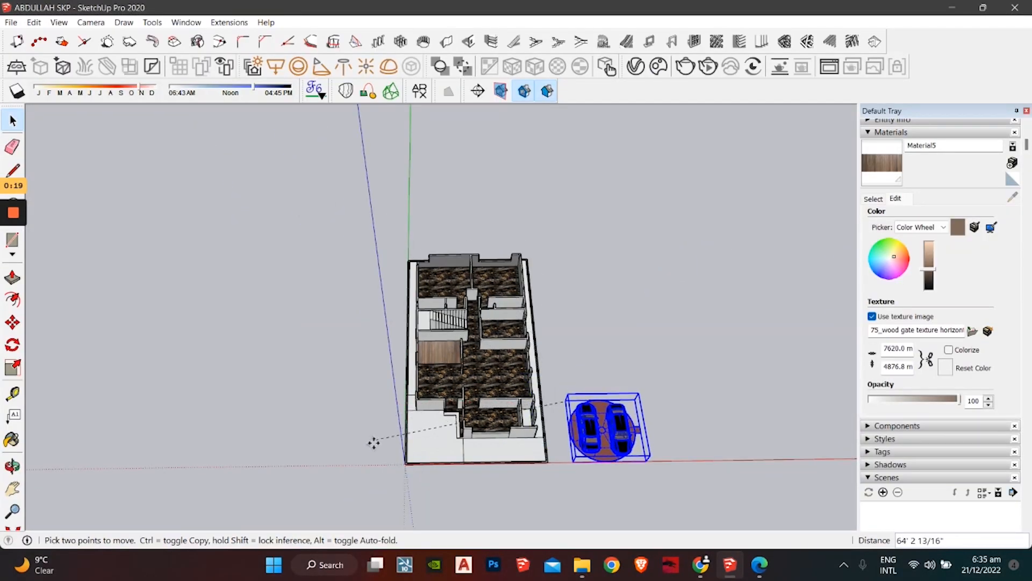
left_click(569, 281)
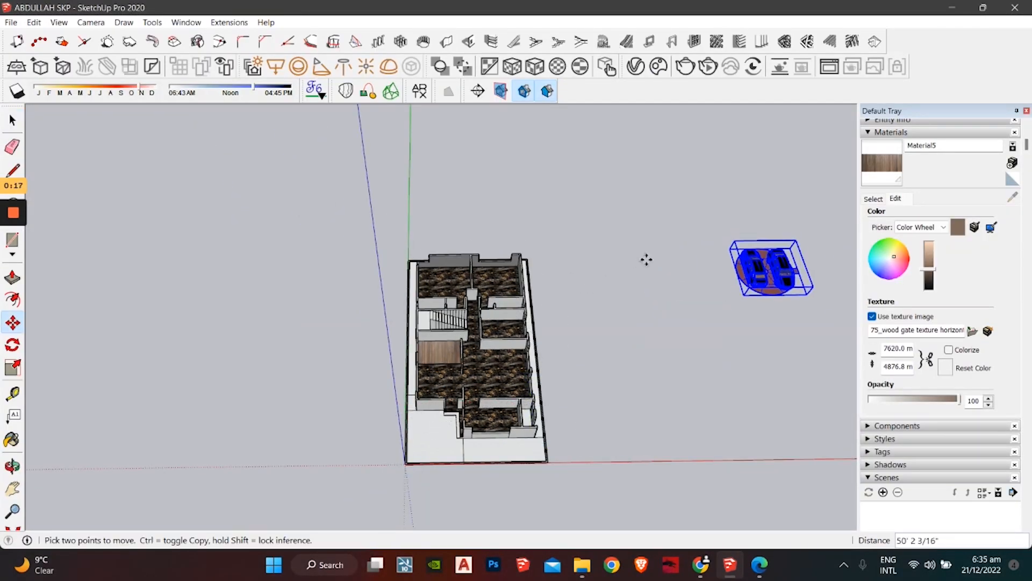
middle_click_drag(645, 258, 613, 336)
scroll(608, 340, "up", 3)
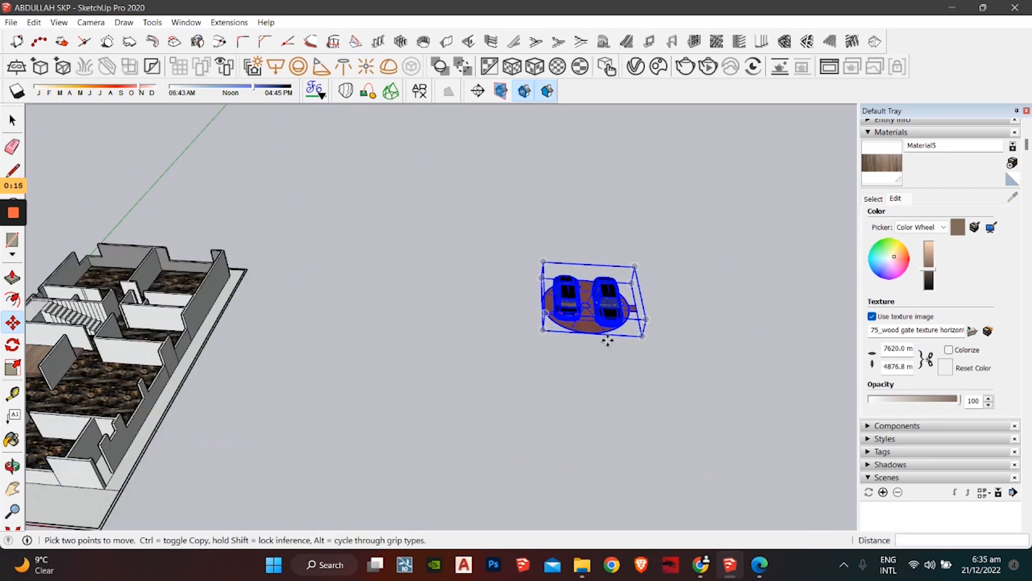
Step: Deselect the cars and orbit to view them alongside the house
key("space")
left_click(598, 358)
scroll(605, 318, "up", 6)
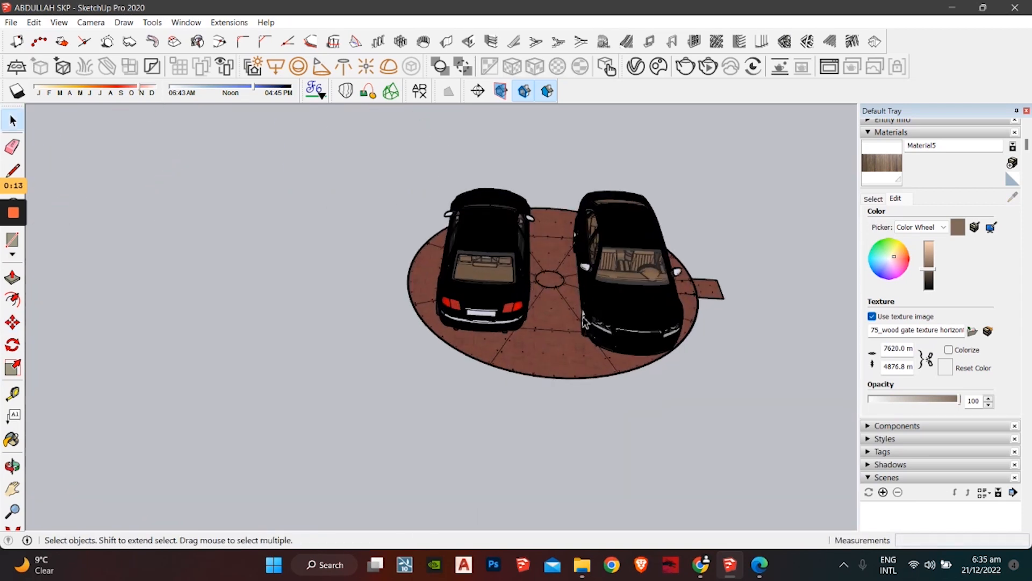
mouse_move(605, 321)
middle_mouse_down()
mouse_move(679, 258)
mouse_move(591, 311)
middle_mouse_up()
middle_click_drag(549, 321, 103, 279)
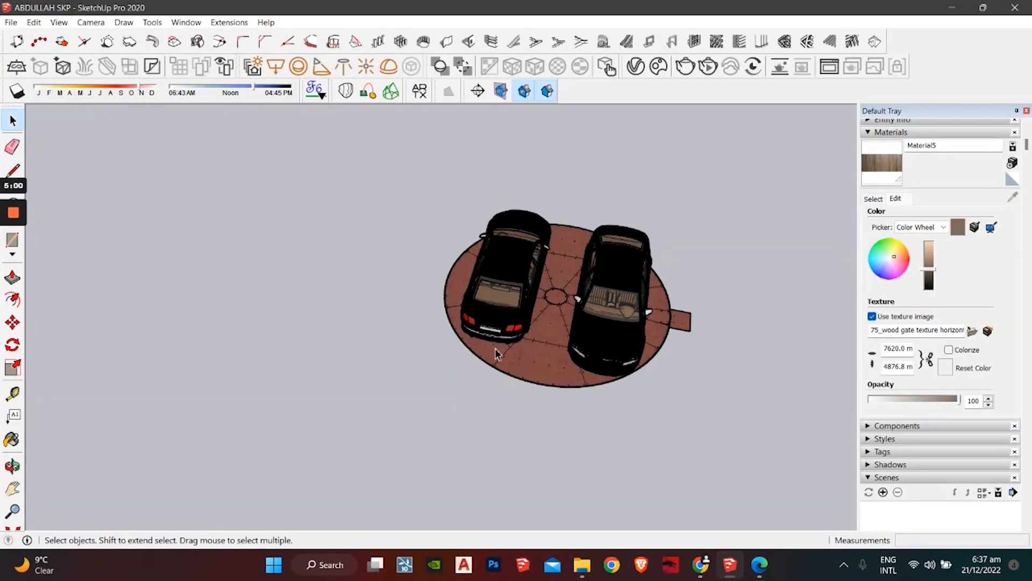
middle_click_drag(495, 422, 640, 324)
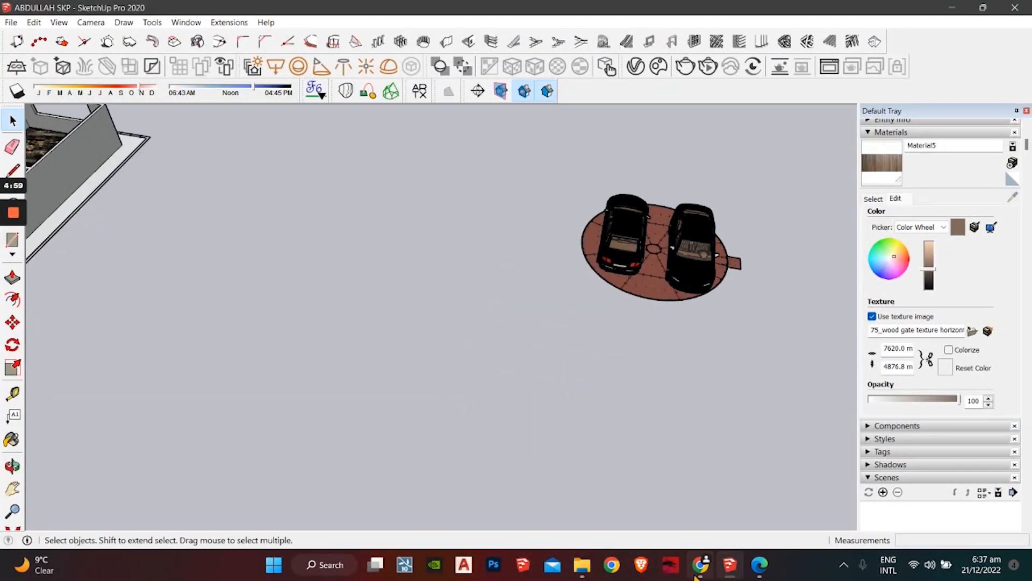
left_click(696, 571)
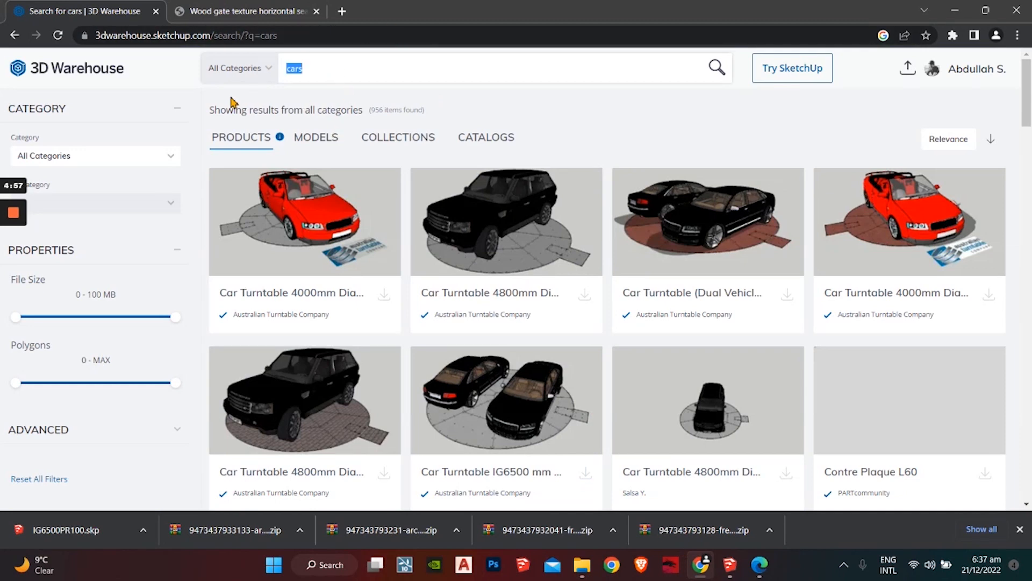
Step: Search 3D Warehouse for 'bedroom' and filter the results to models only
type("bedroom")
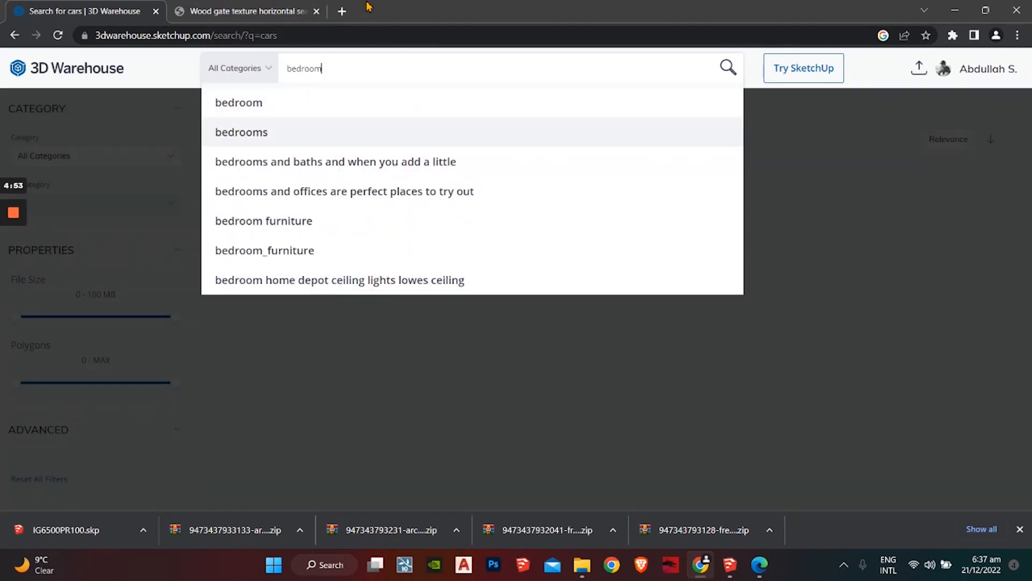
key("Return")
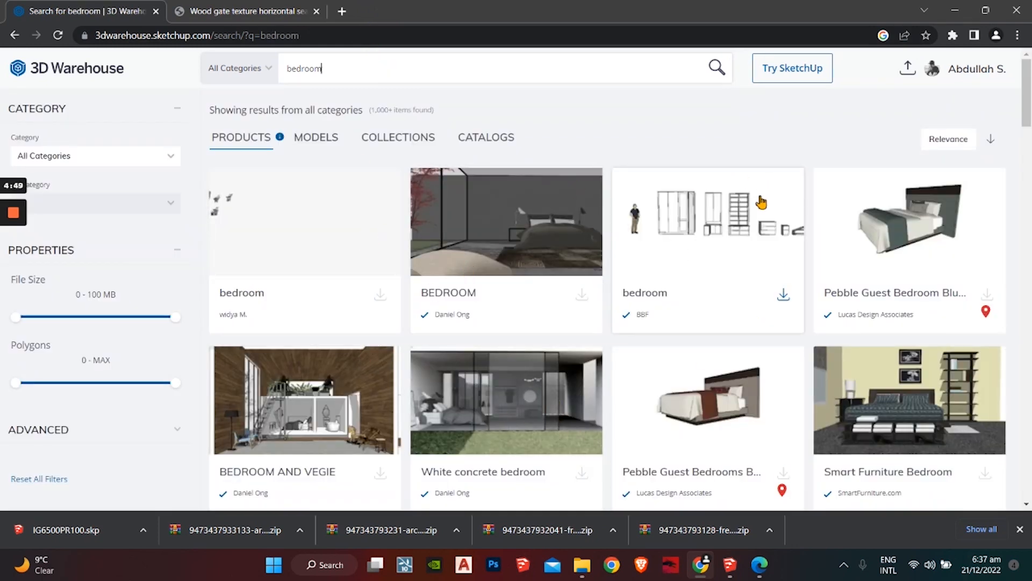
scroll(684, 244, "down", 6)
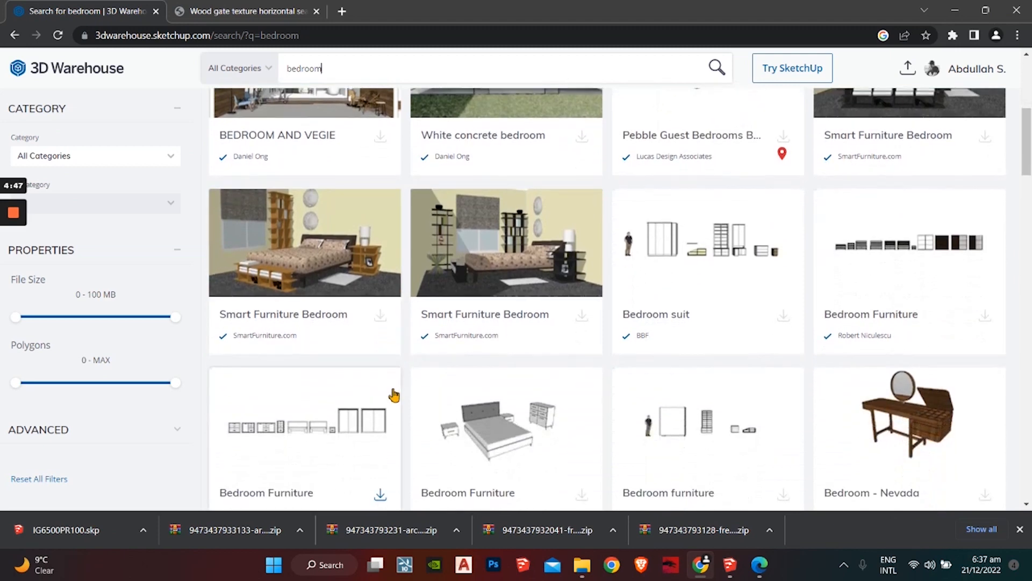
scroll(394, 396, "down", 10)
scroll(395, 401, "up", 10)
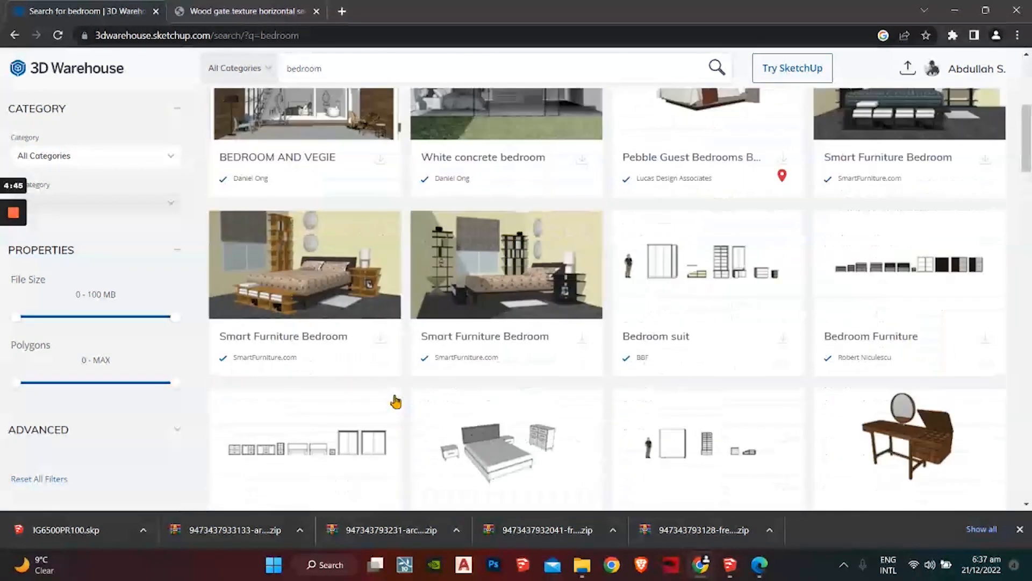
scroll(396, 402, "up", 6)
left_click(314, 141)
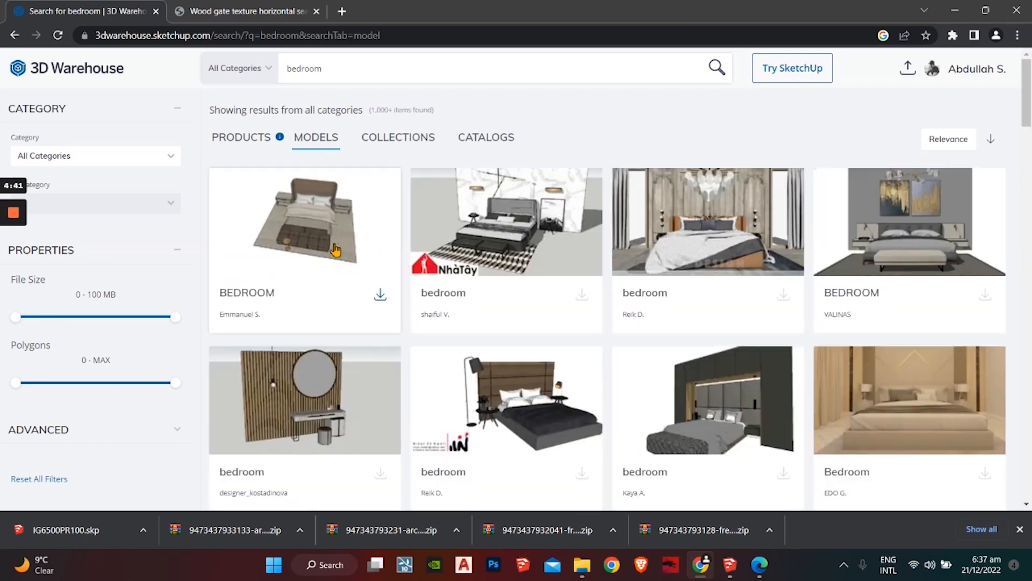
Step: Download the wood-panelled BEDROOM model as a SketchUp 2020 file
scroll(562, 289, "down", 2)
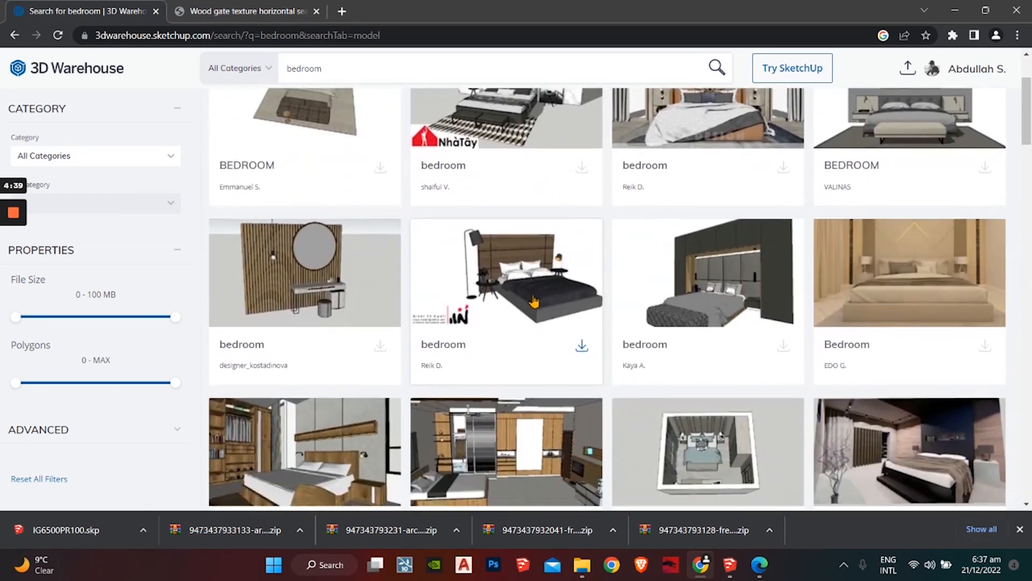
scroll(554, 291, "up", 2)
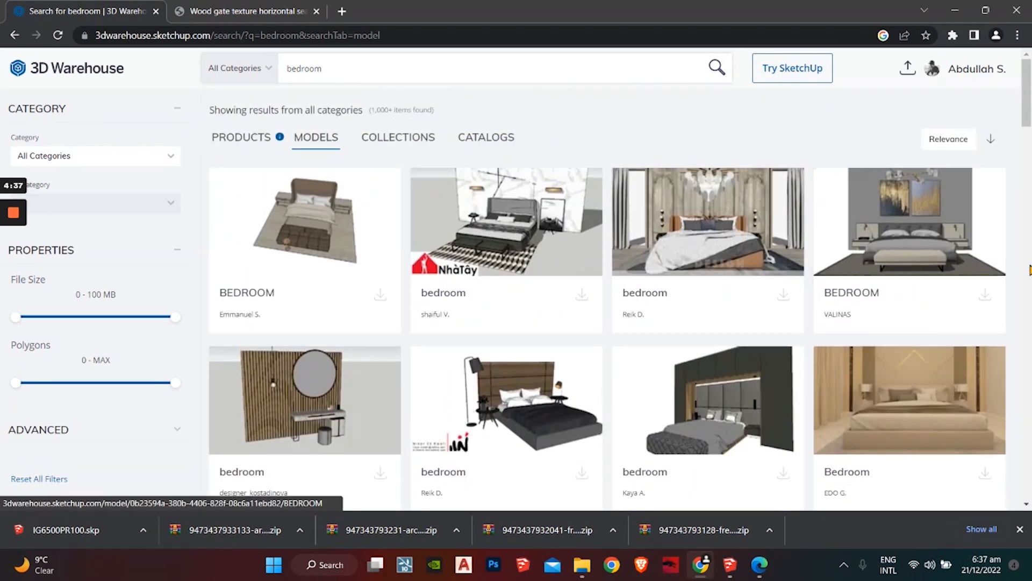
scroll(417, 336, "down", 6)
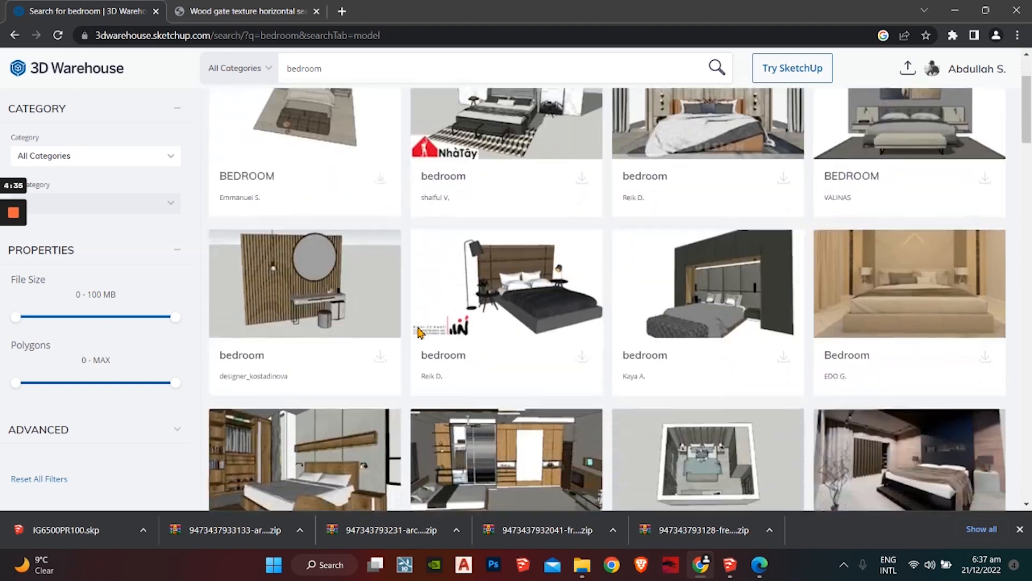
scroll(361, 333, "up", 1)
scroll(354, 336, "down", 4)
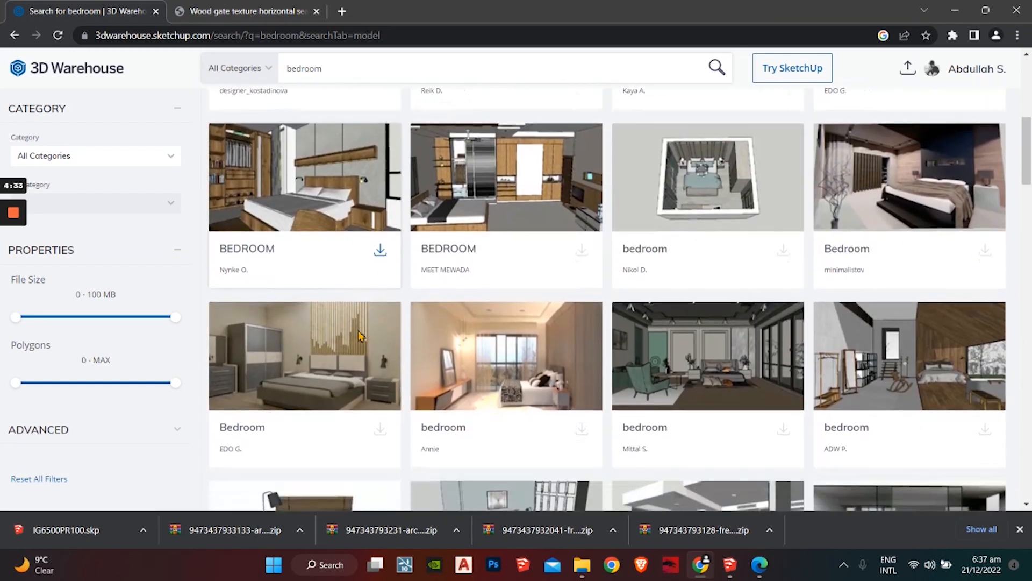
scroll(354, 337, "up", 5)
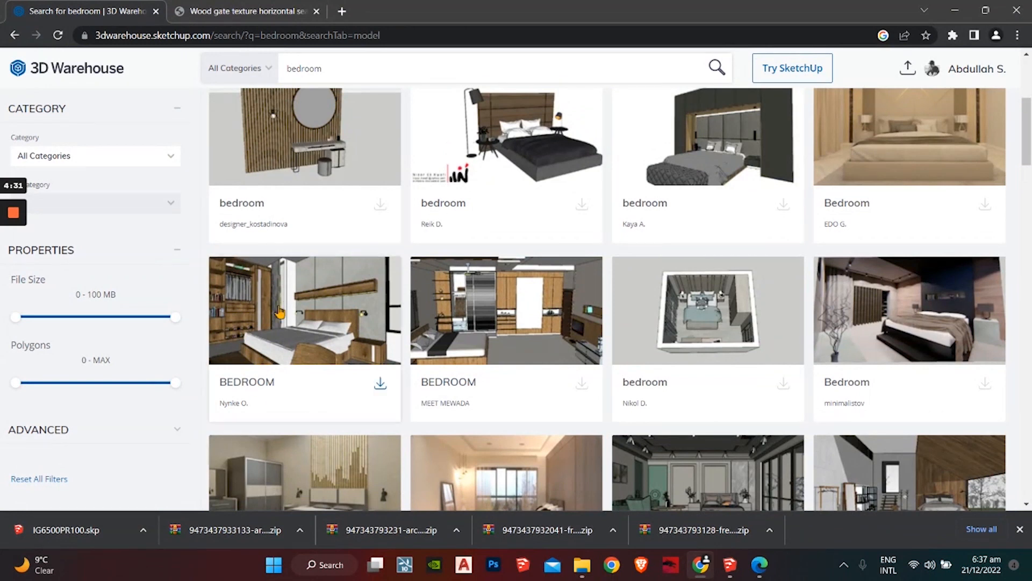
left_click(380, 389)
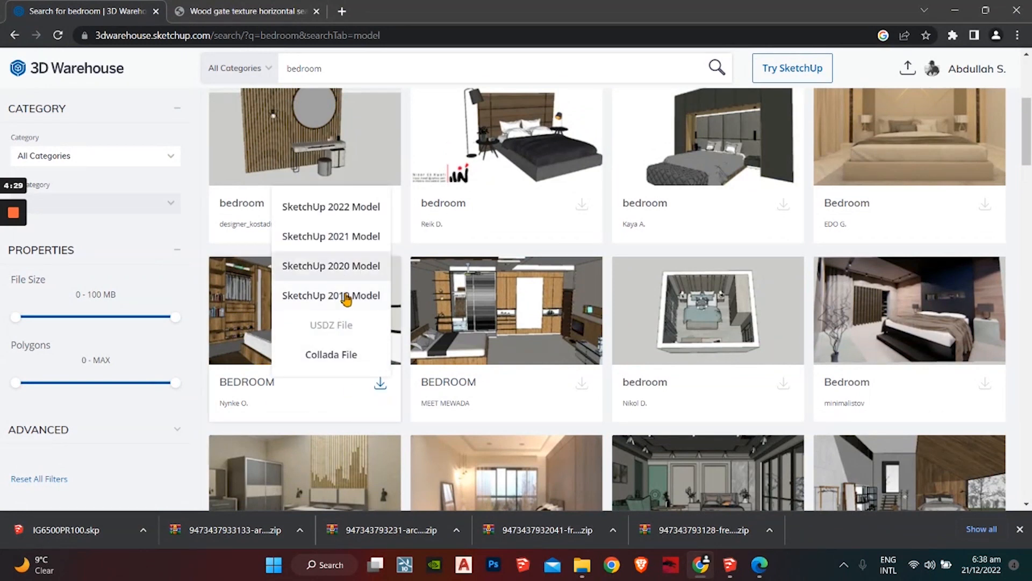
left_click(351, 273)
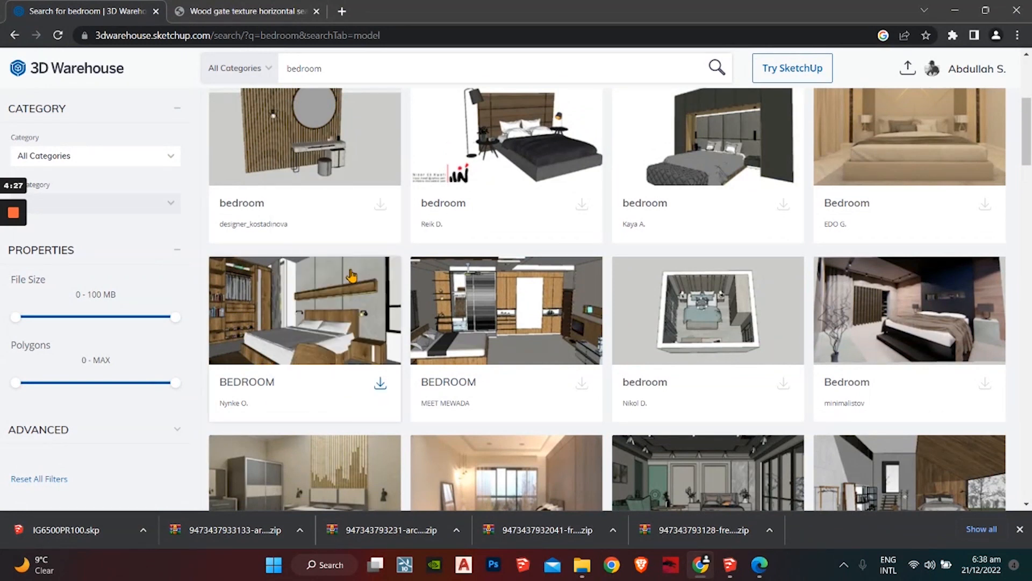
double_click(341, 67)
Step: Search 3D Warehouse for 'bathroom' and download the fourth result as a SketchUp 2020 model
type("bathr")
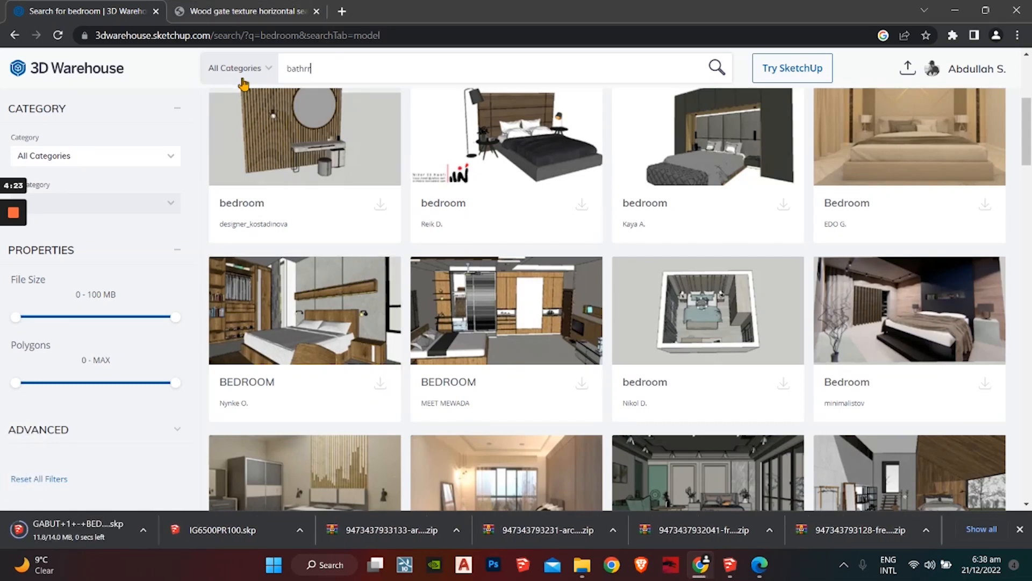
type("oom")
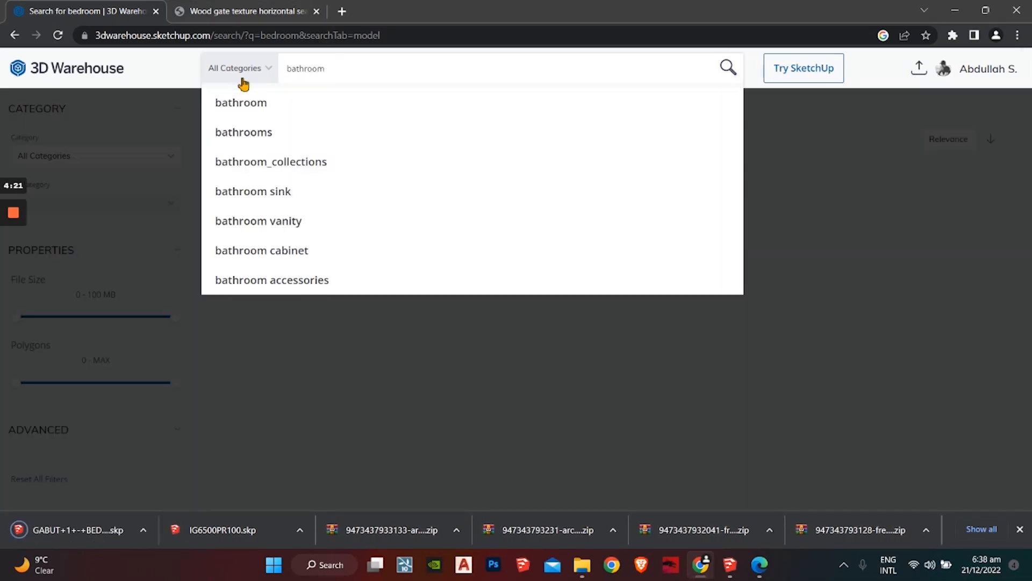
key("Return")
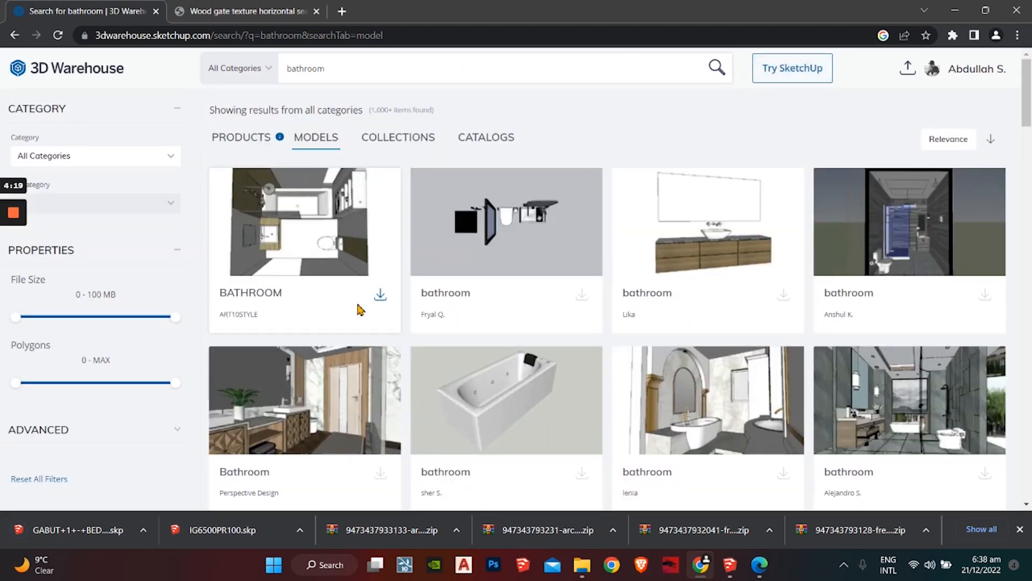
left_click(380, 296)
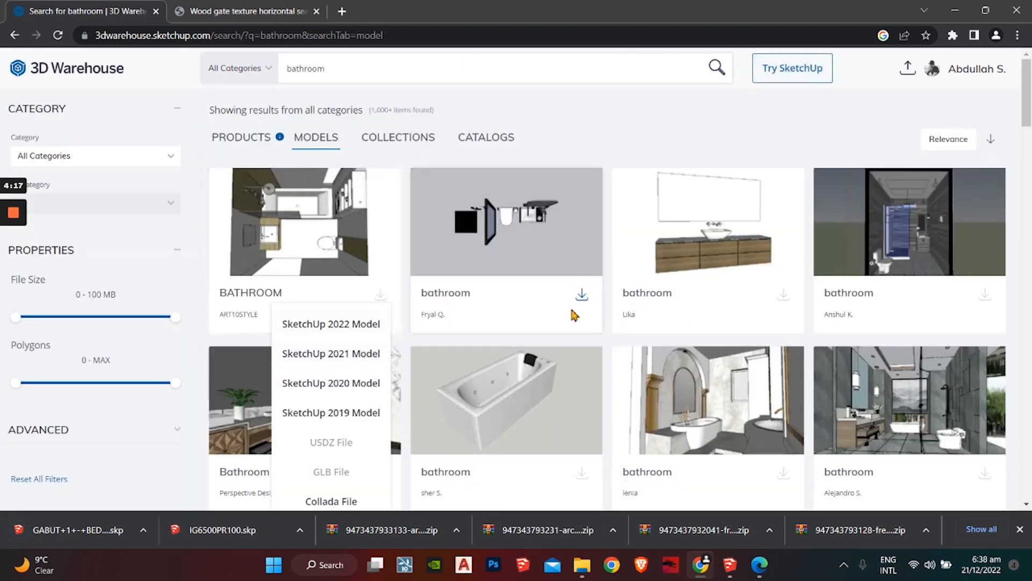
scroll(438, 307, "down", 2)
scroll(438, 306, "up", 2)
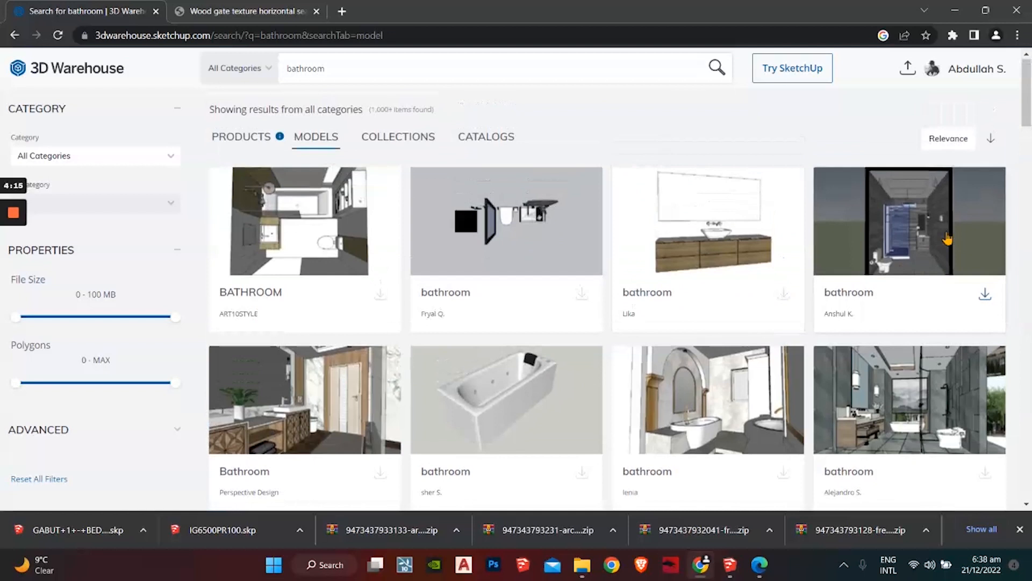
left_click(985, 294)
left_click(914, 396)
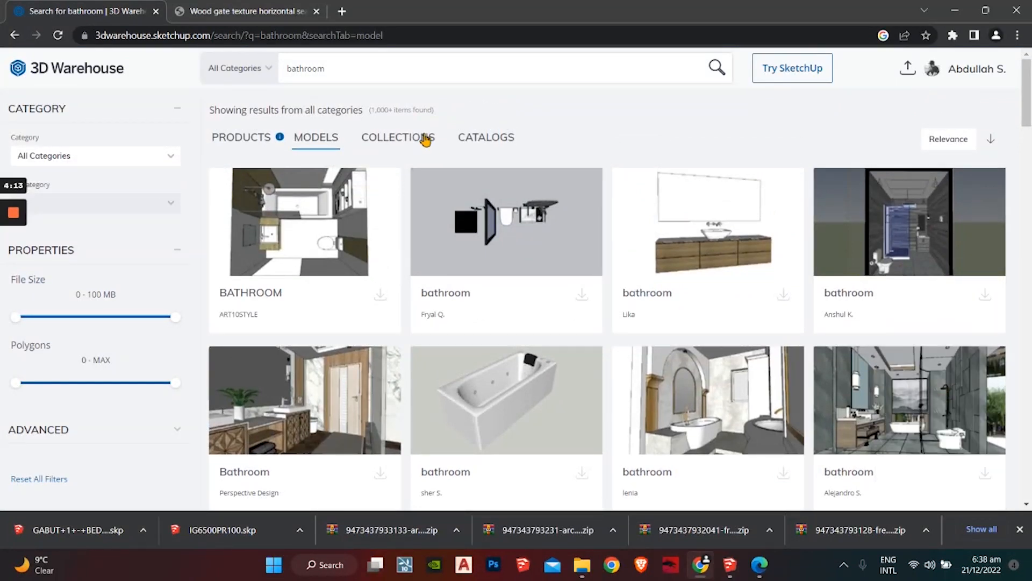
Step: Search for 'kitchen' and download the open-frame Kitchen model
double_click(355, 72)
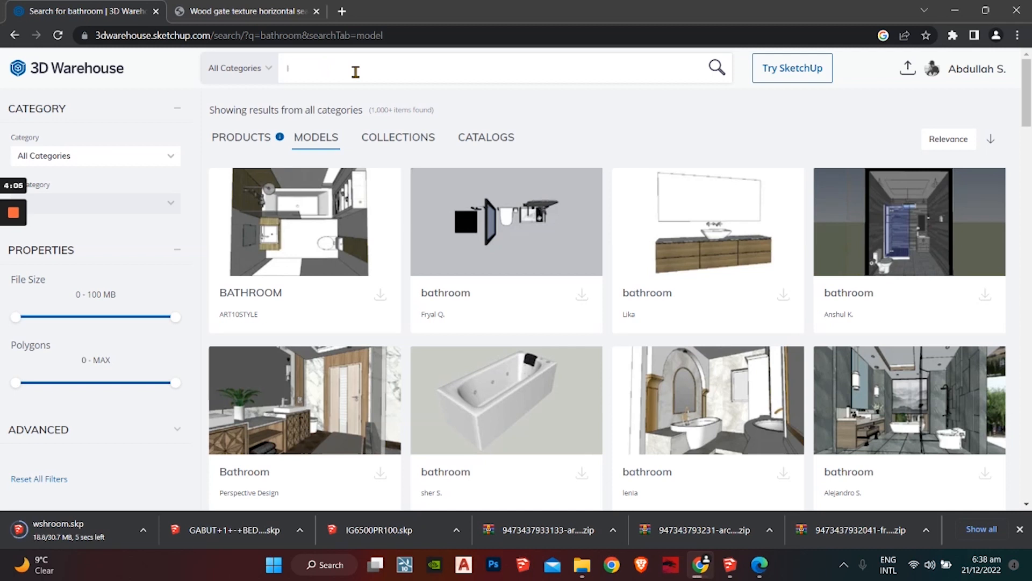
type("kitchen")
key("Return")
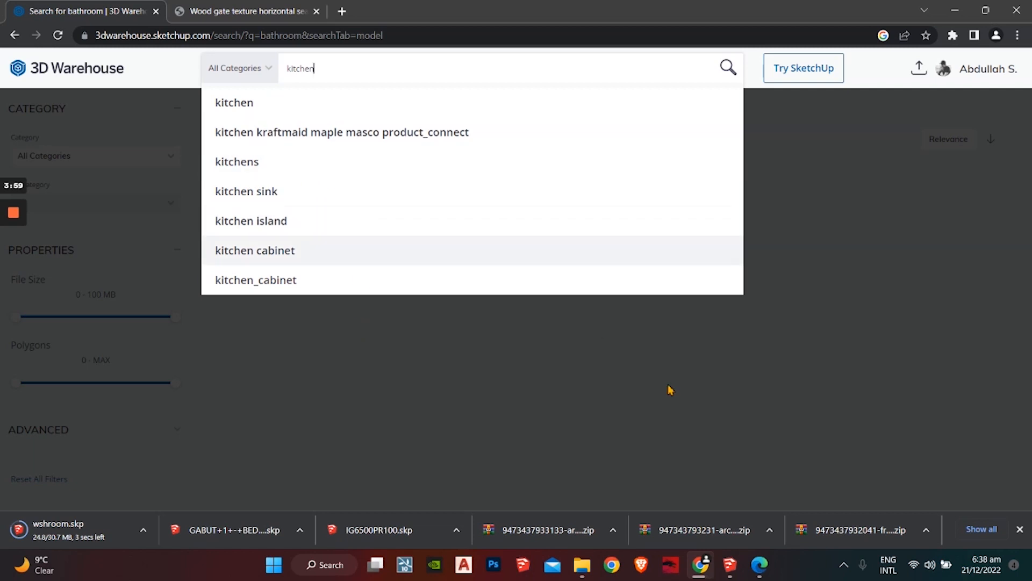
left_click(654, 395)
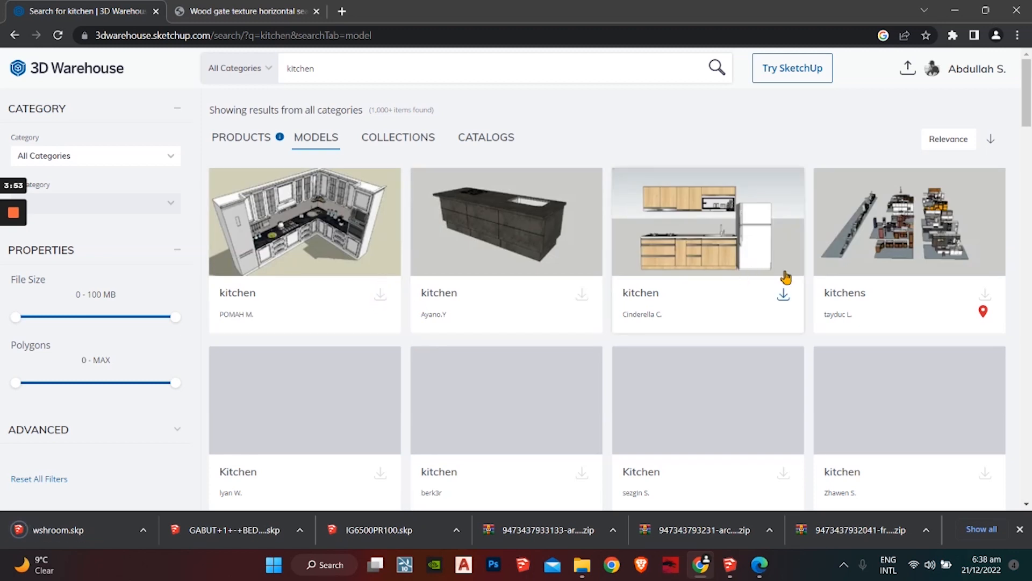
scroll(591, 327, "down", 1)
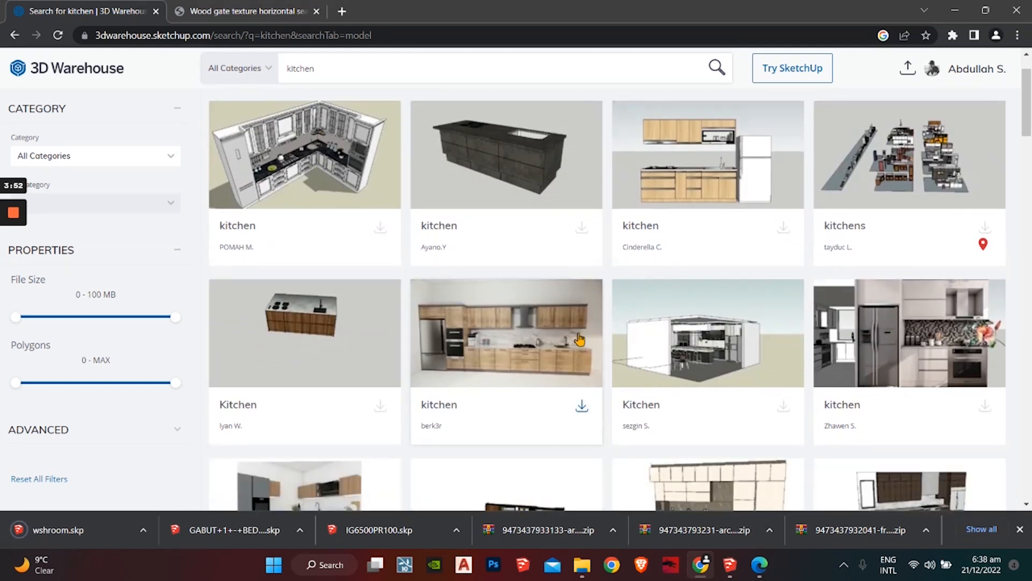
left_click(784, 407)
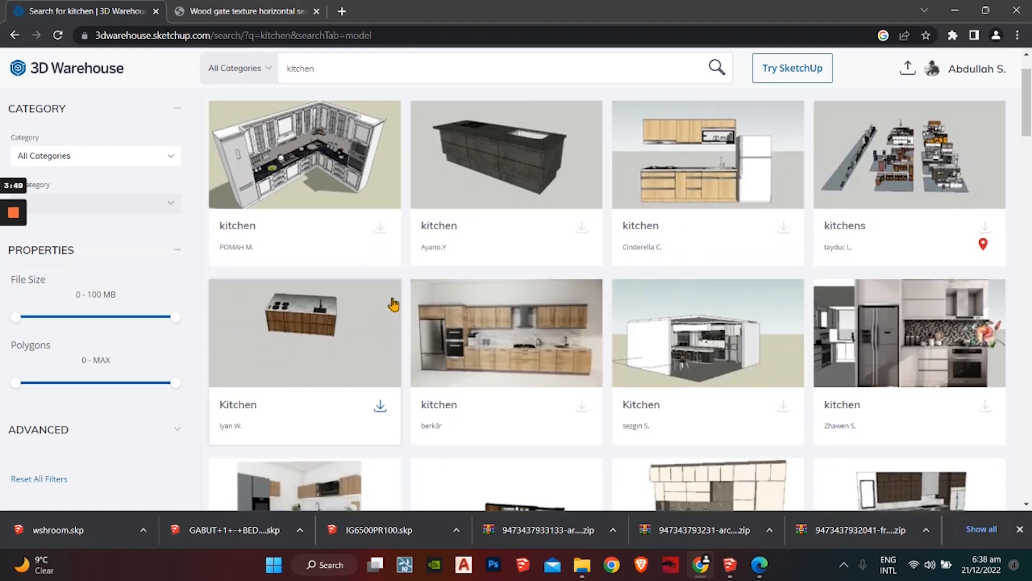
scroll(394, 305, "up", 1)
Step: Search for 'dining table' and download the grey-chaired Dining table model
left_click(346, 69)
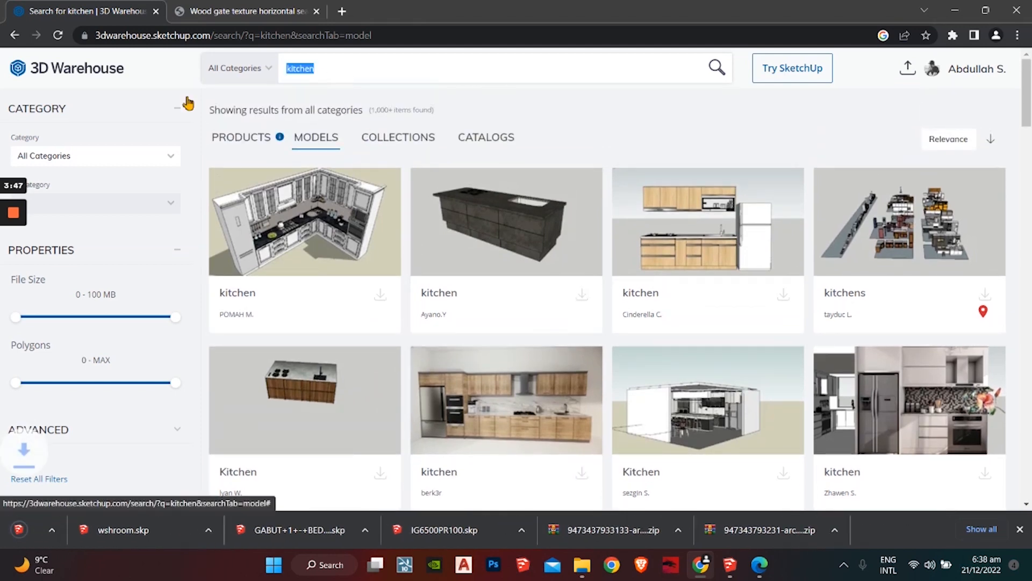
type("dining")
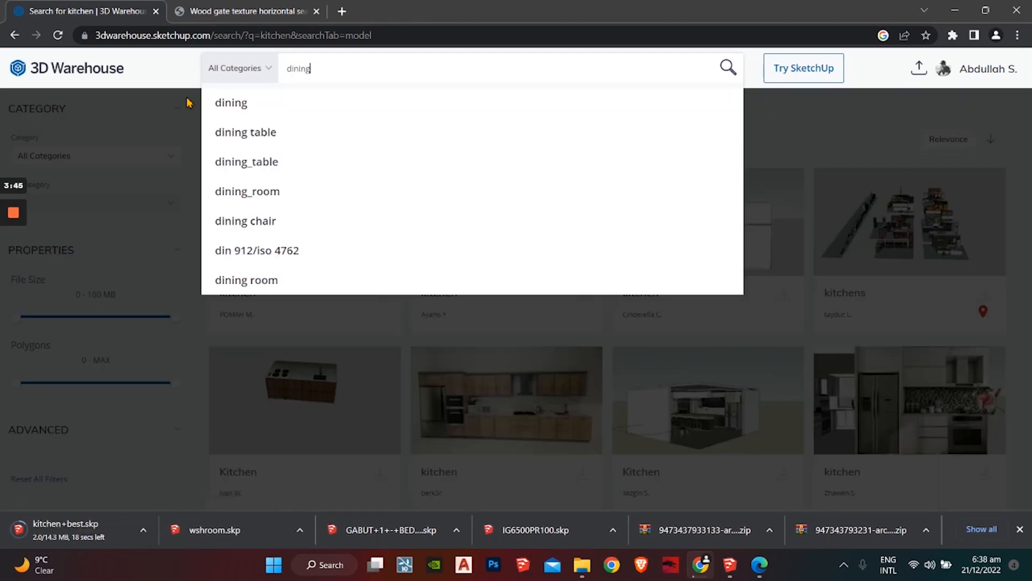
type(" table")
key("Return")
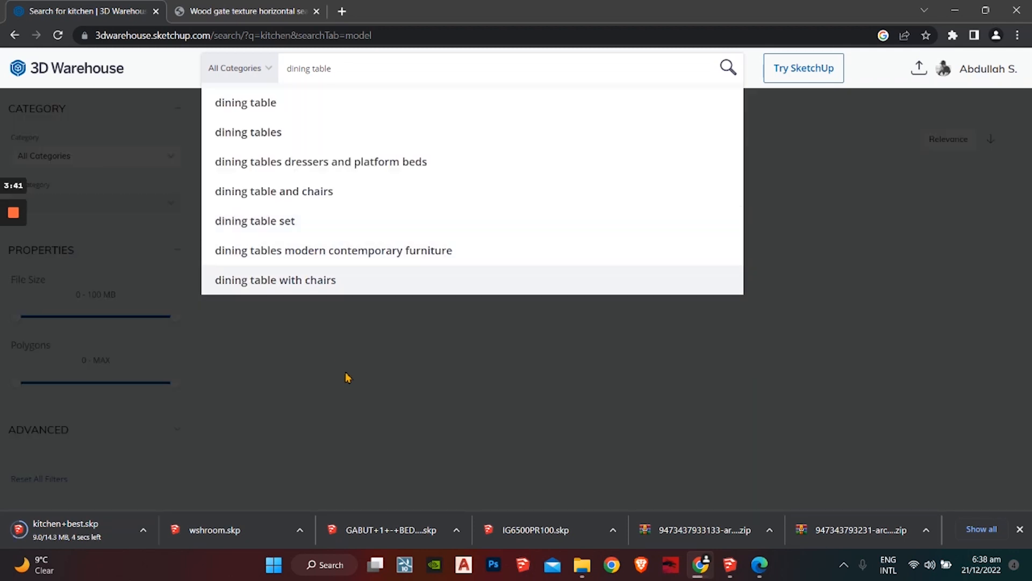
left_click(347, 378)
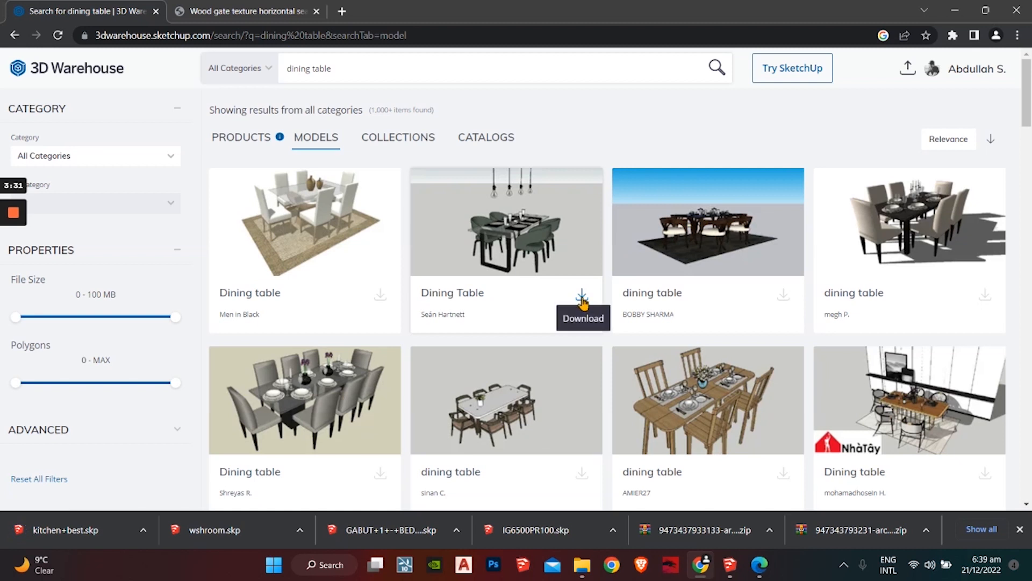
left_click(380, 473)
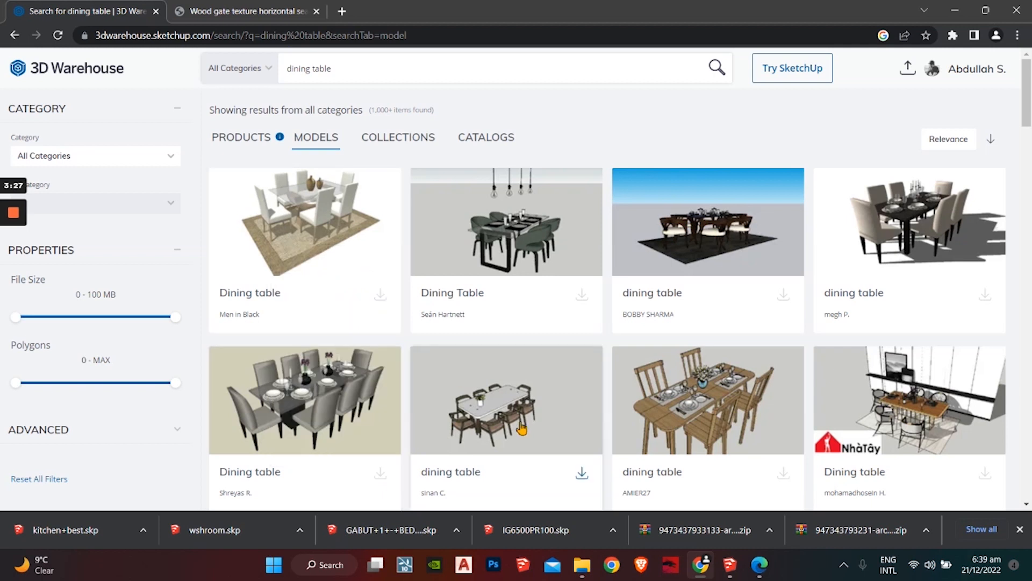
left_click(380, 67)
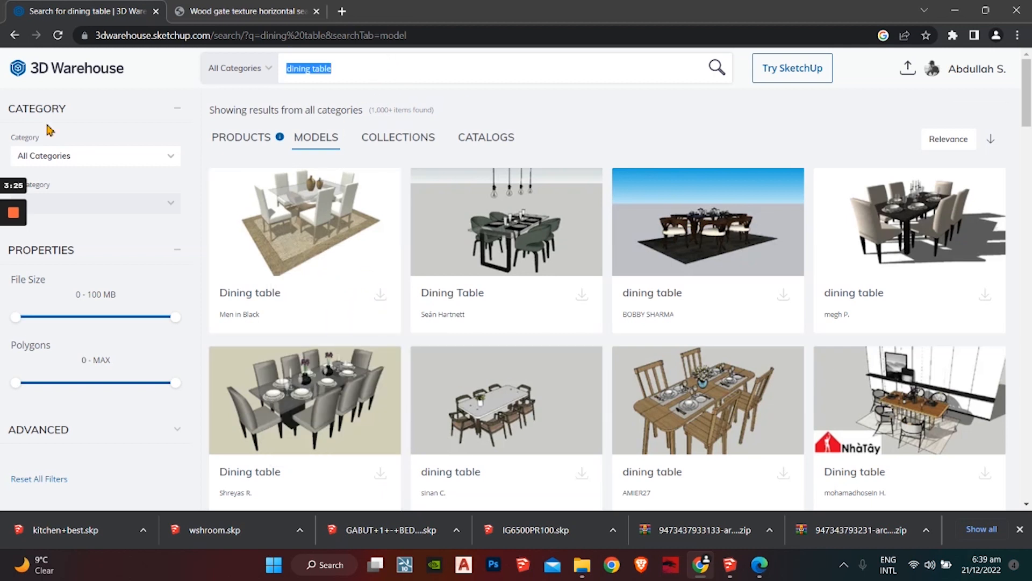
key("BackSpace")
Step: Search 3D Warehouse for 'lounge' and browse the lounge furniture results
type("lounge")
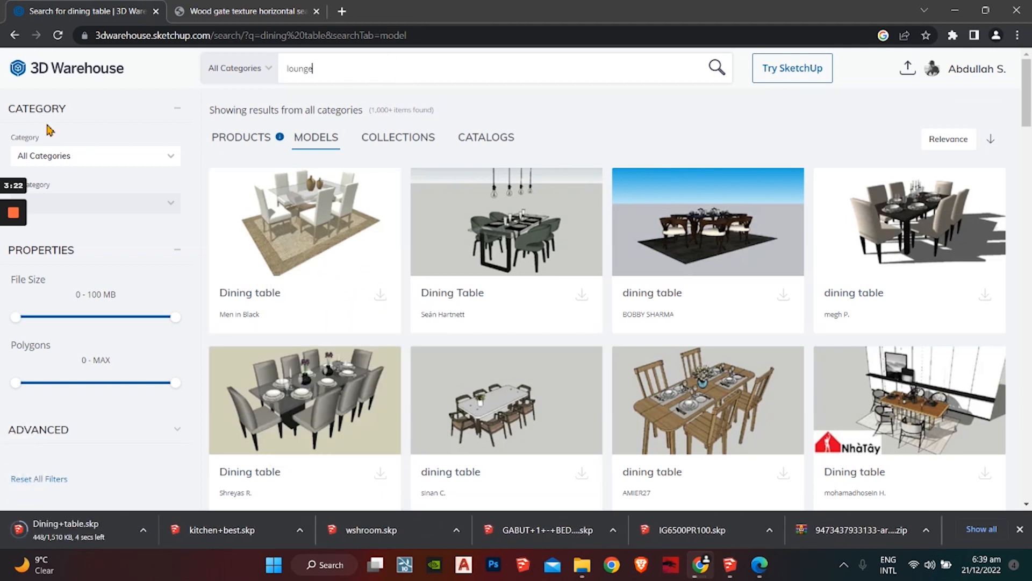
key("Return")
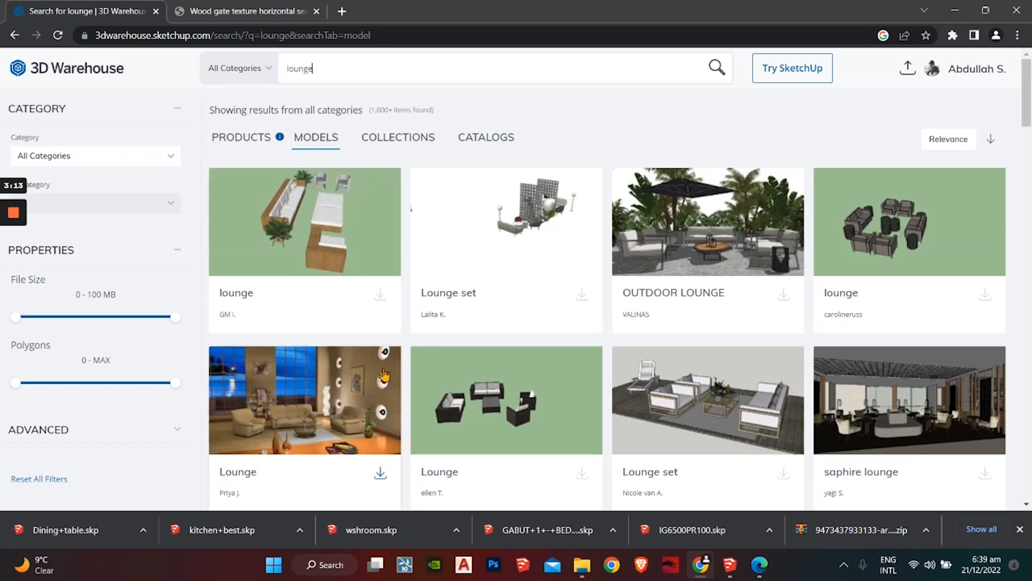
scroll(426, 382, "down", 3)
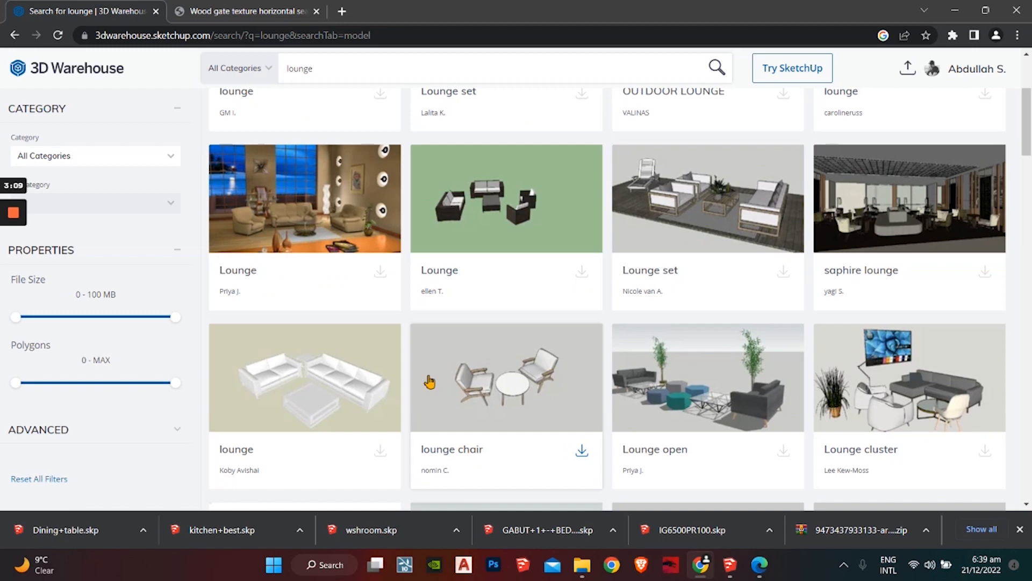
scroll(588, 314, "down", 2)
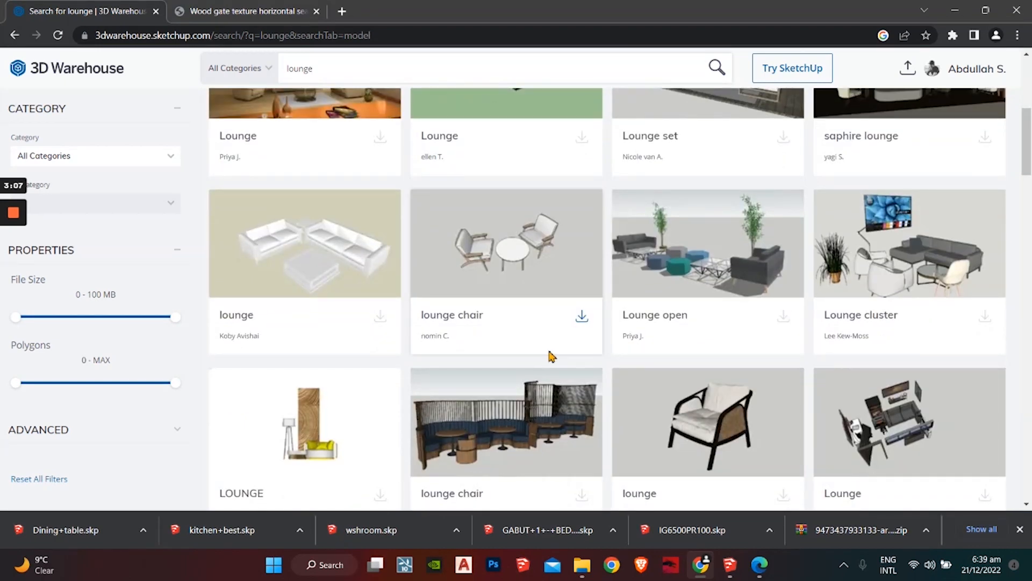
scroll(547, 358, "down", 3)
scroll(509, 367, "up", 2)
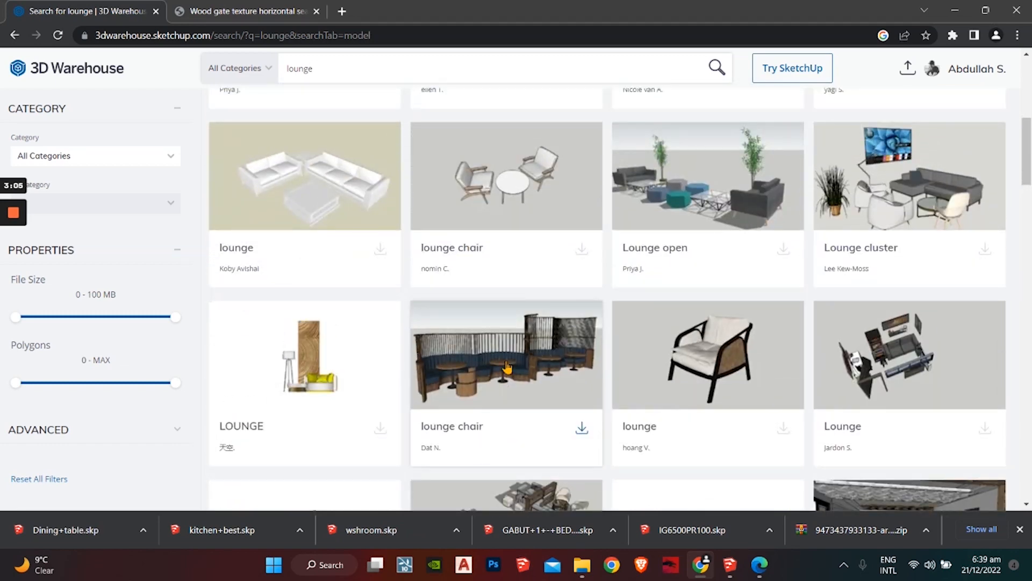
scroll(489, 396, "down", 7)
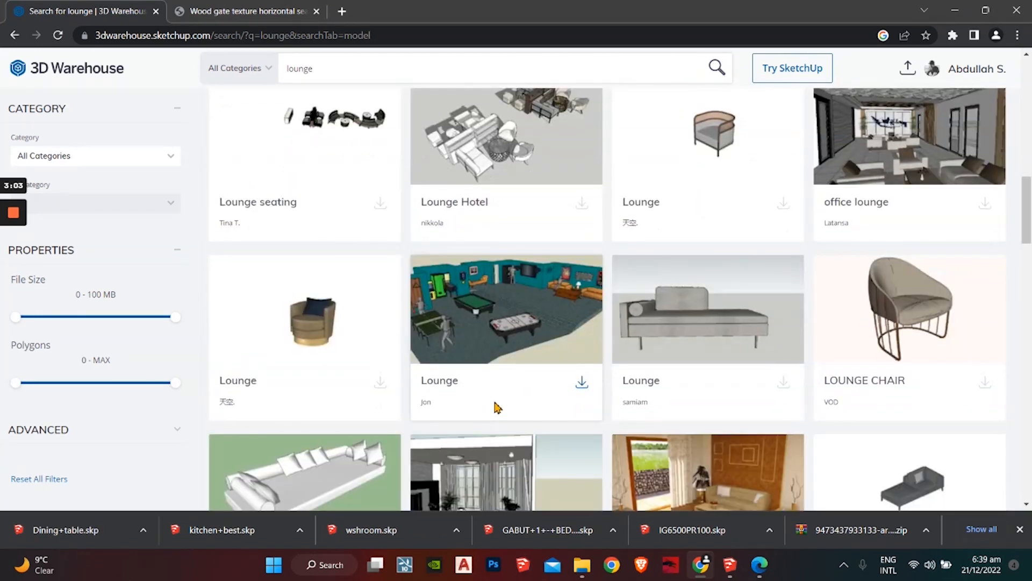
scroll(497, 409, "down", 5)
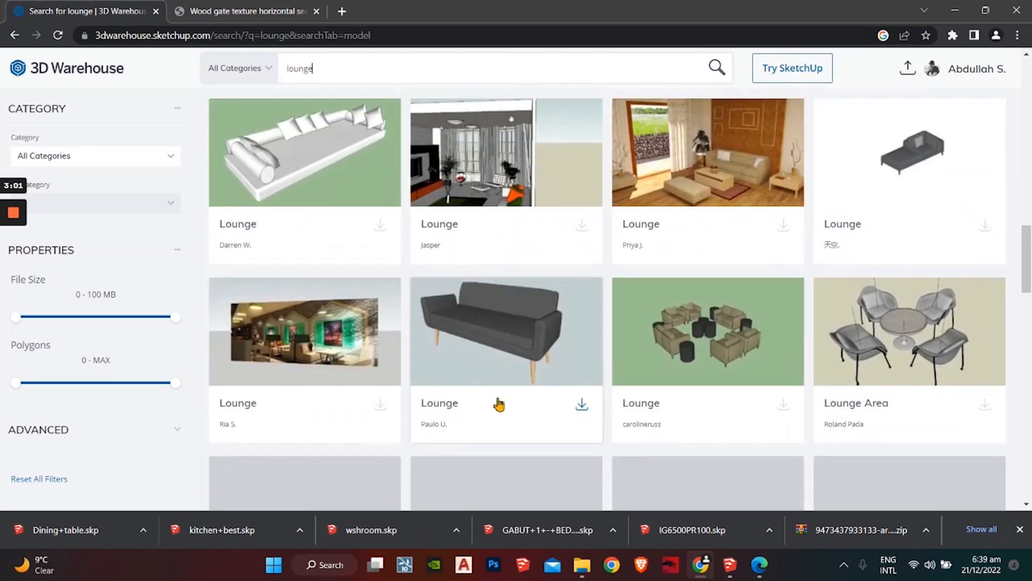
scroll(496, 407, "down", 3)
scroll(791, 414, "up", 5)
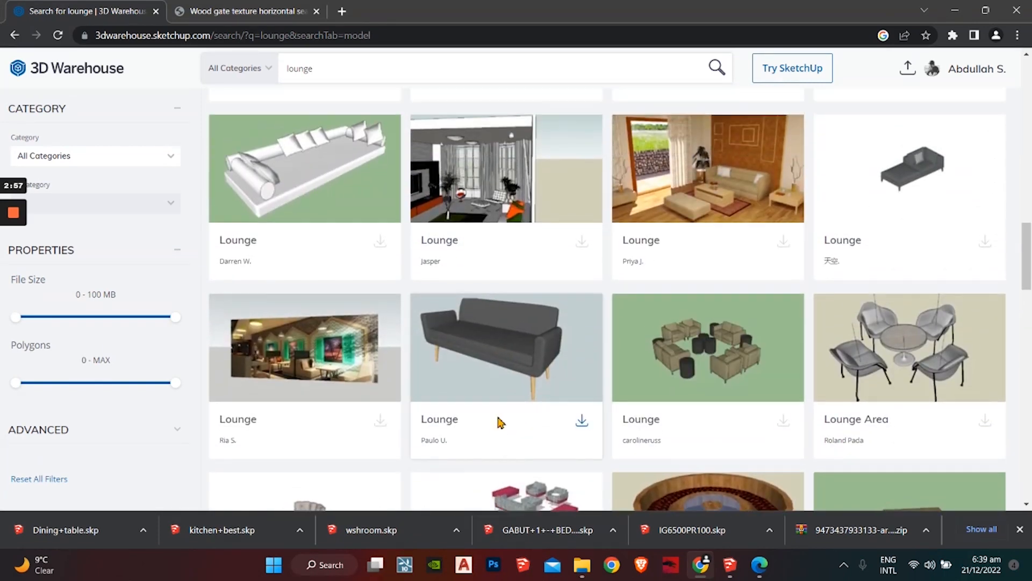
scroll(500, 419, "down", 5)
scroll(498, 422, "up", 7)
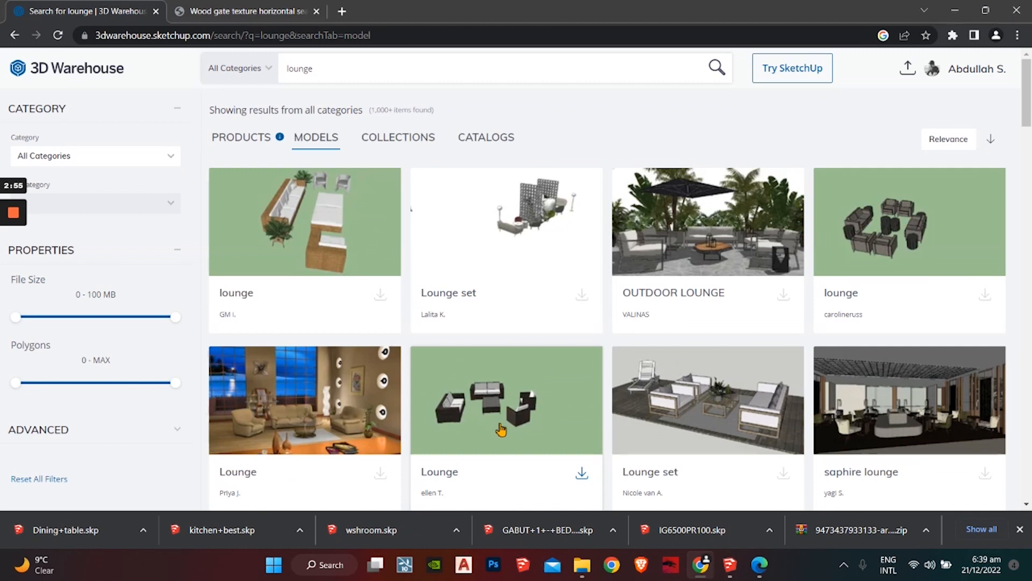
Step: Replace the 'lounge' search term and run a new search for a window
left_click_drag(329, 69, 98, 129)
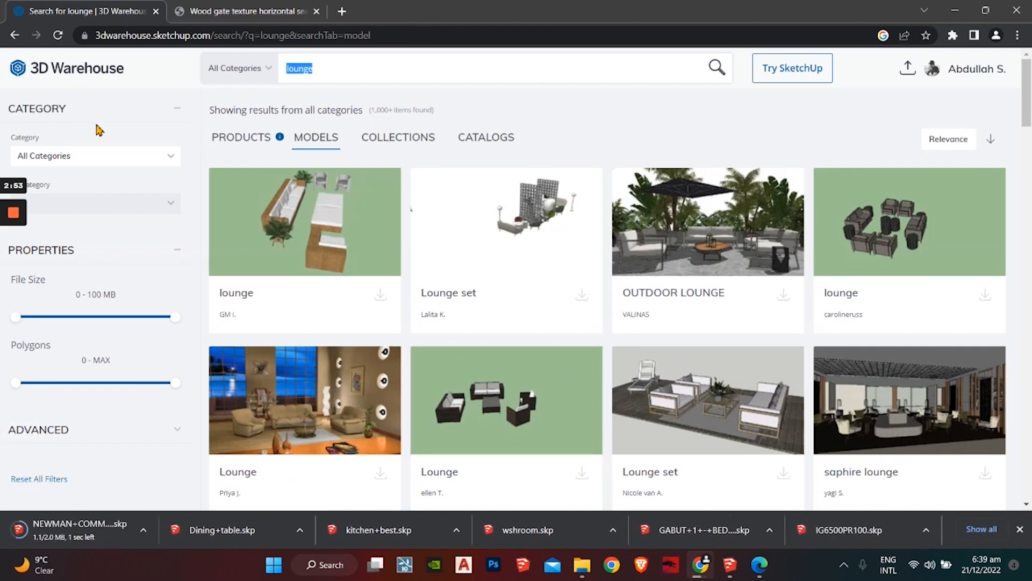
type("wind")
key("Return")
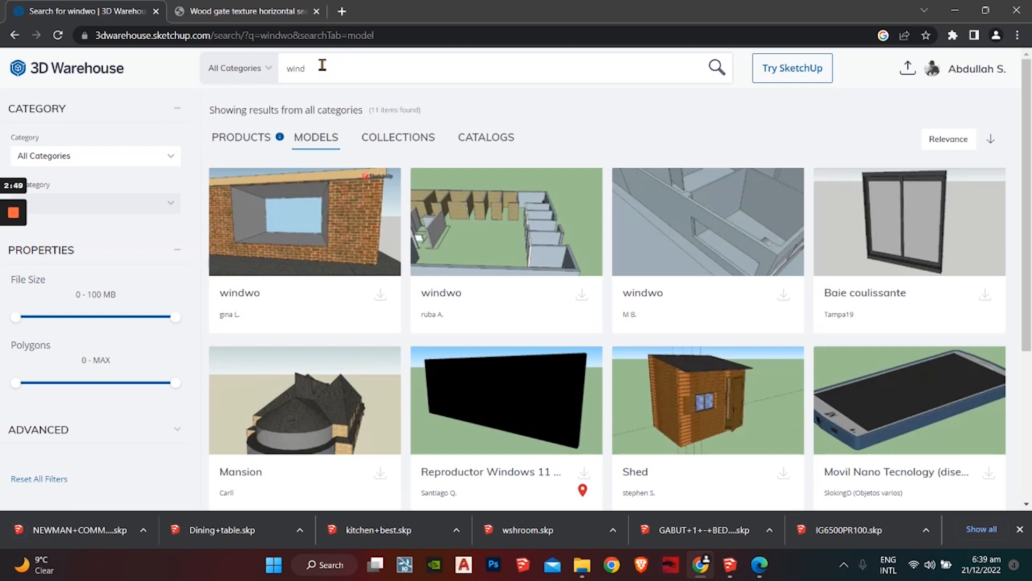
Step: Search 'window' and download the first window result as a SketchUp 2020 model
type("ow")
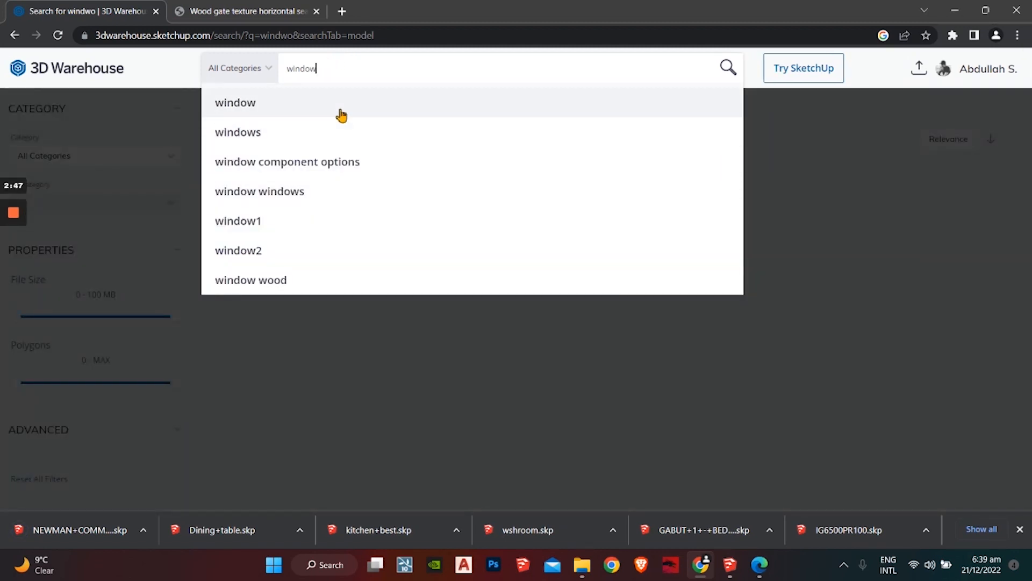
left_click(341, 115)
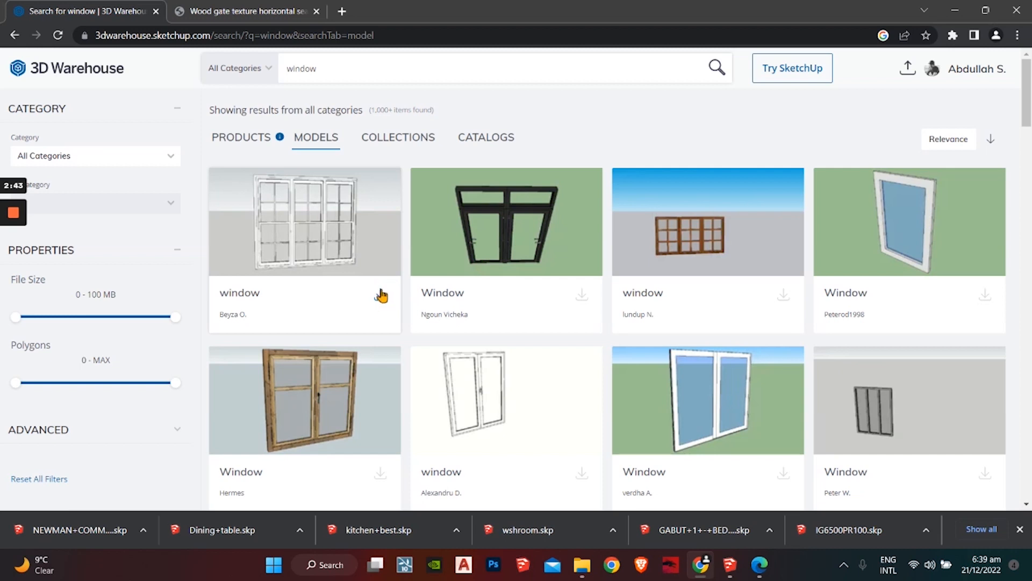
left_click(381, 295)
left_click(332, 385)
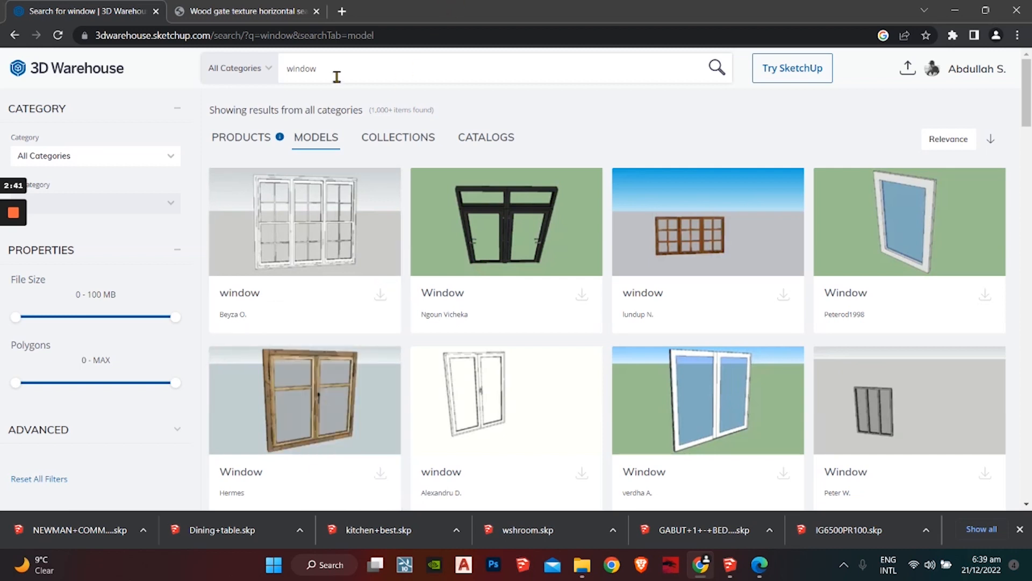
Step: Search 'ventilator', download the grille ventilation model, and return to the SketchUp car model
key("BackSpace")
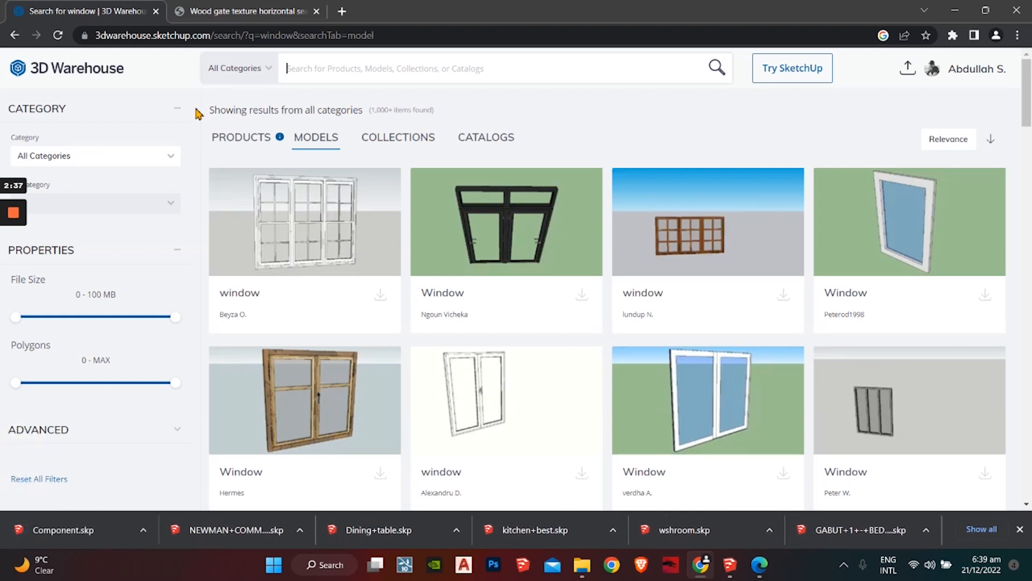
type("vent")
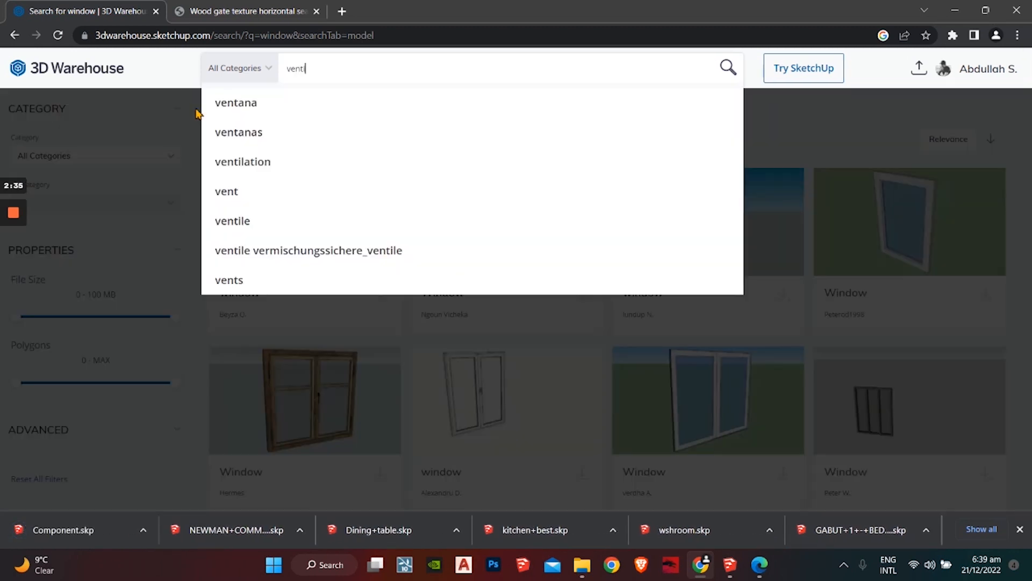
type("ilator")
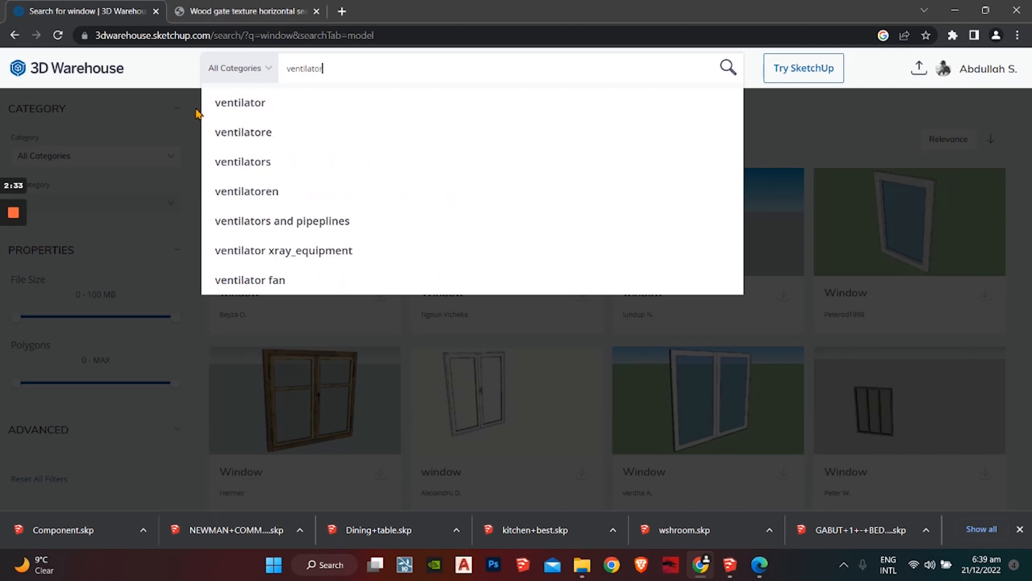
left_click(298, 104)
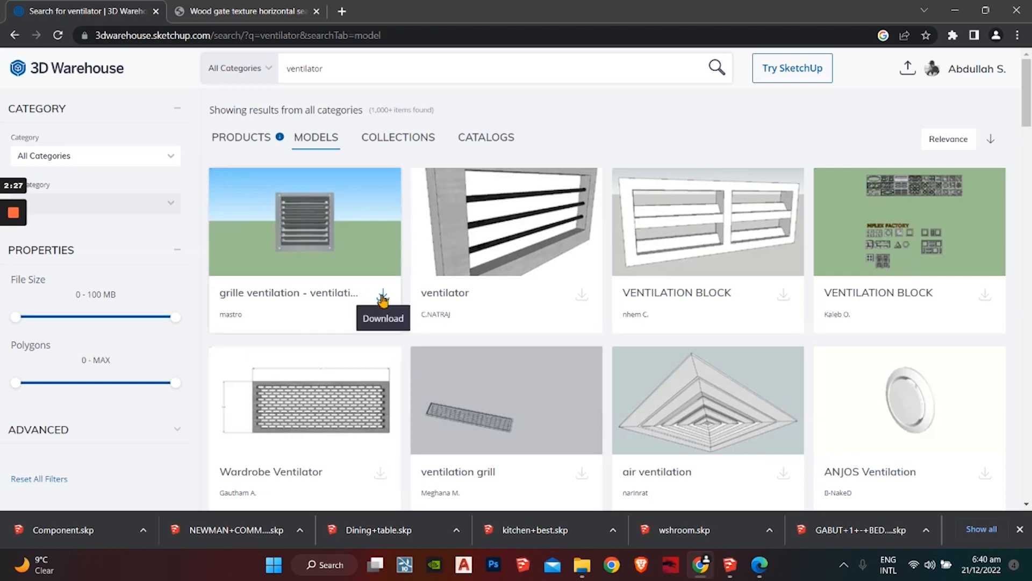
left_click(383, 295)
left_click(370, 372)
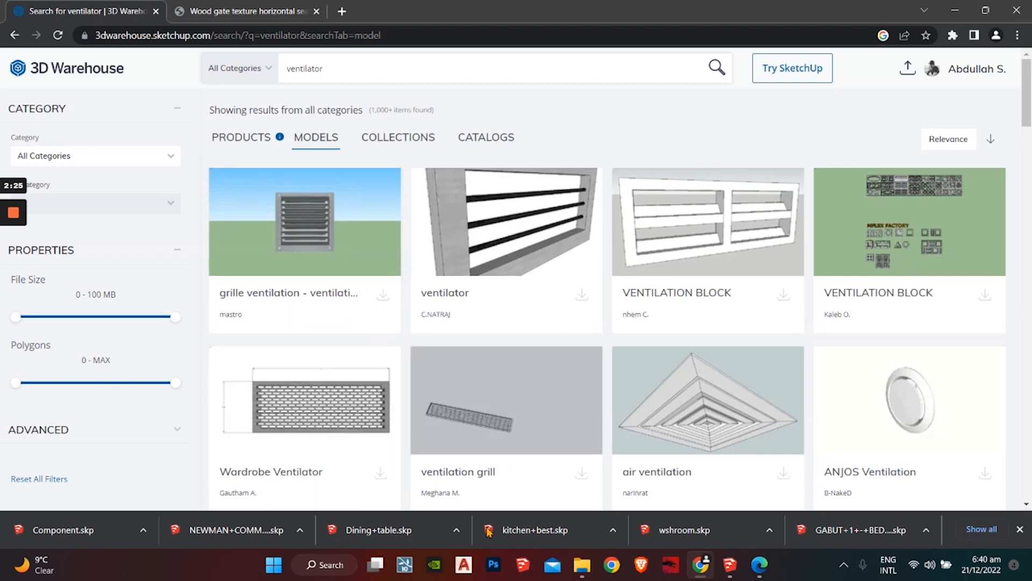
left_click(729, 564)
mouse_move(421, 190)
middle_mouse_down()
mouse_move(548, 219)
mouse_move(441, 298)
mouse_move(488, 326)
mouse_move(591, 253)
mouse_move(502, 368)
middle_mouse_up()
Step: Explode the cars-and-turntable component into separate parts
scroll(487, 329, "up", 5)
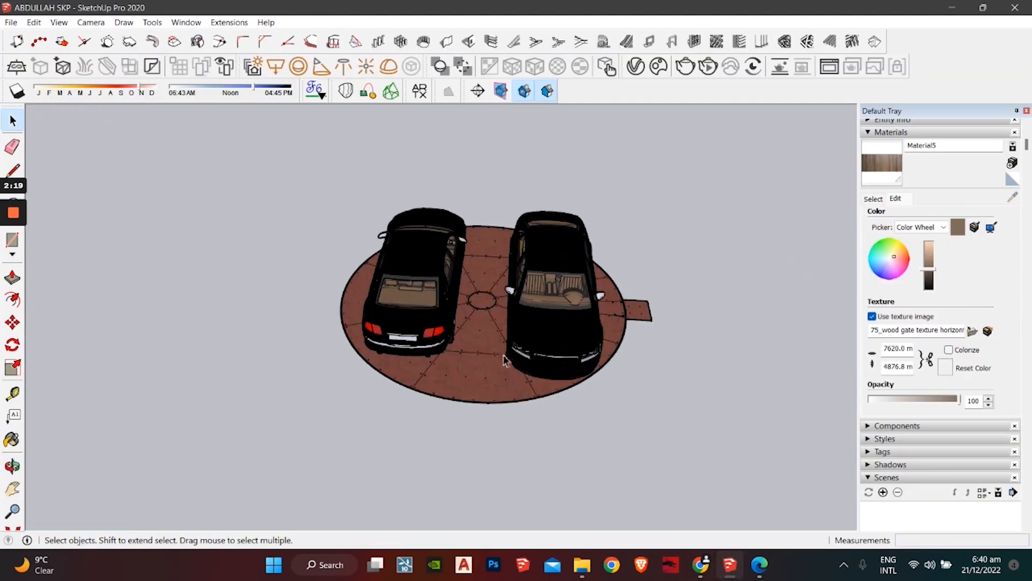
scroll(490, 380, "up", 2)
left_click(463, 384)
right_click(479, 261)
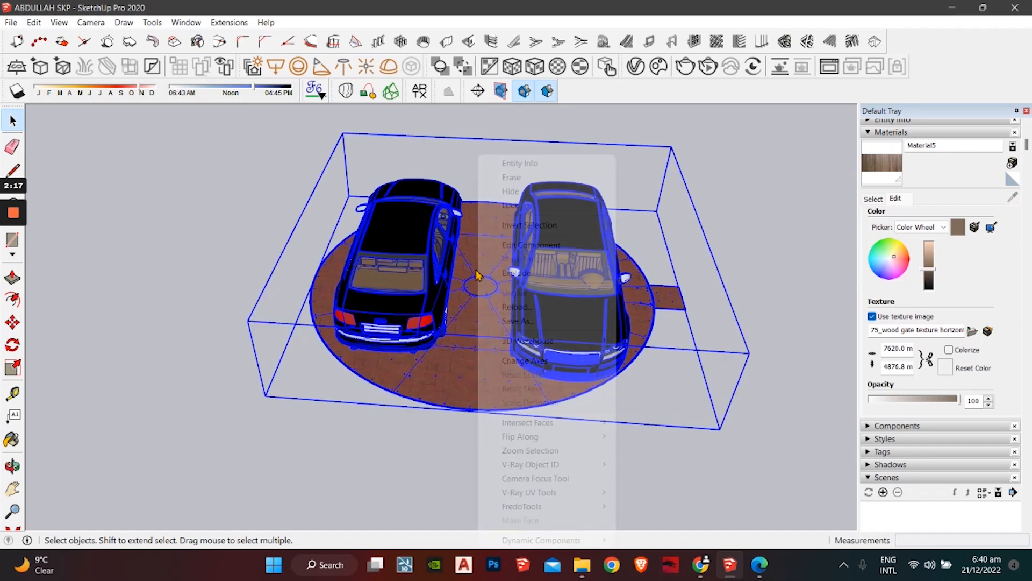
left_click(304, 292)
middle_click_drag(316, 293, 468, 277)
left_click(324, 306)
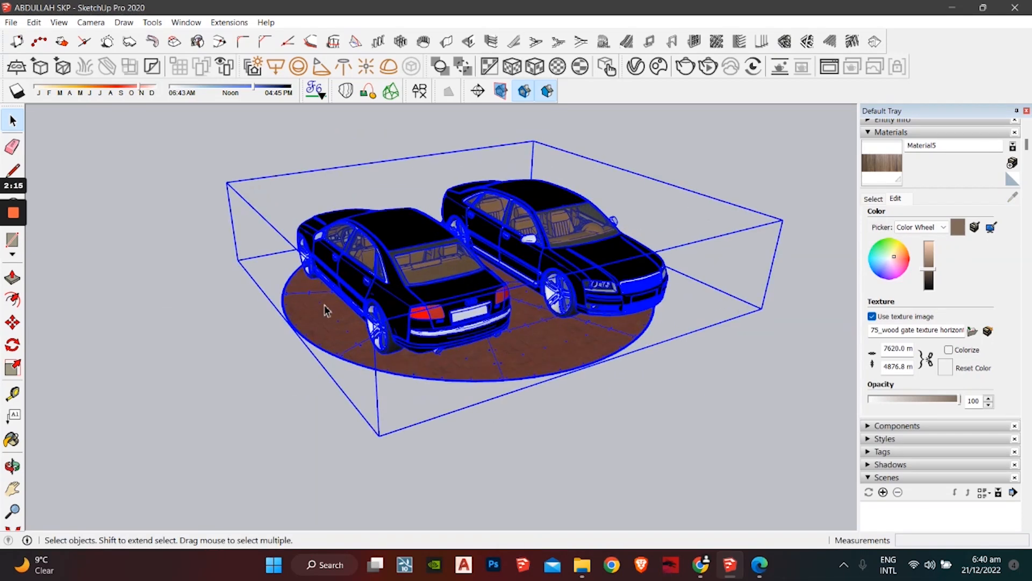
middle_click_drag(324, 307, 557, 358)
middle_click_drag(456, 305, 466, 348)
scroll(390, 306, "down", 2)
right_click(454, 309)
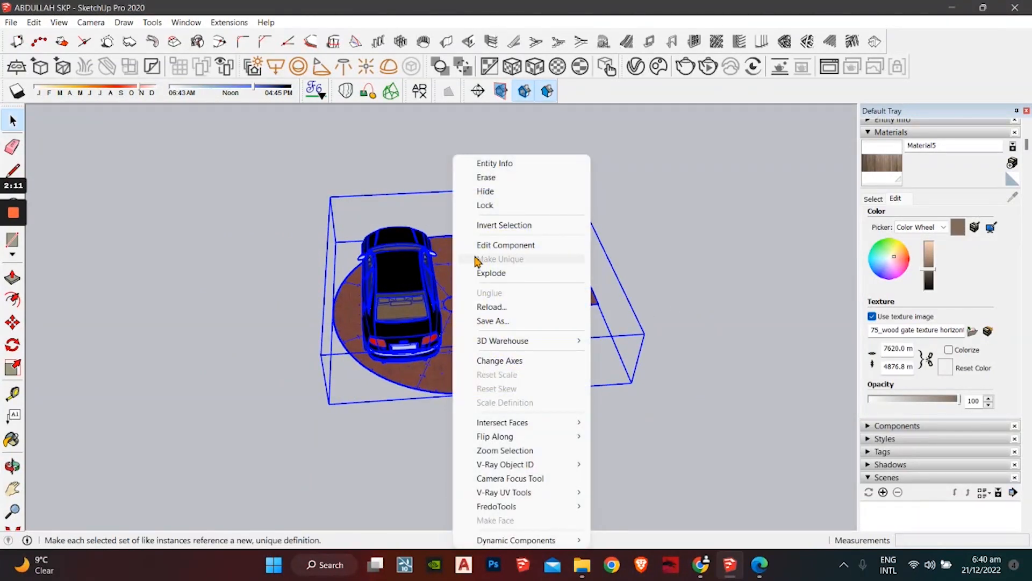
left_click(490, 274)
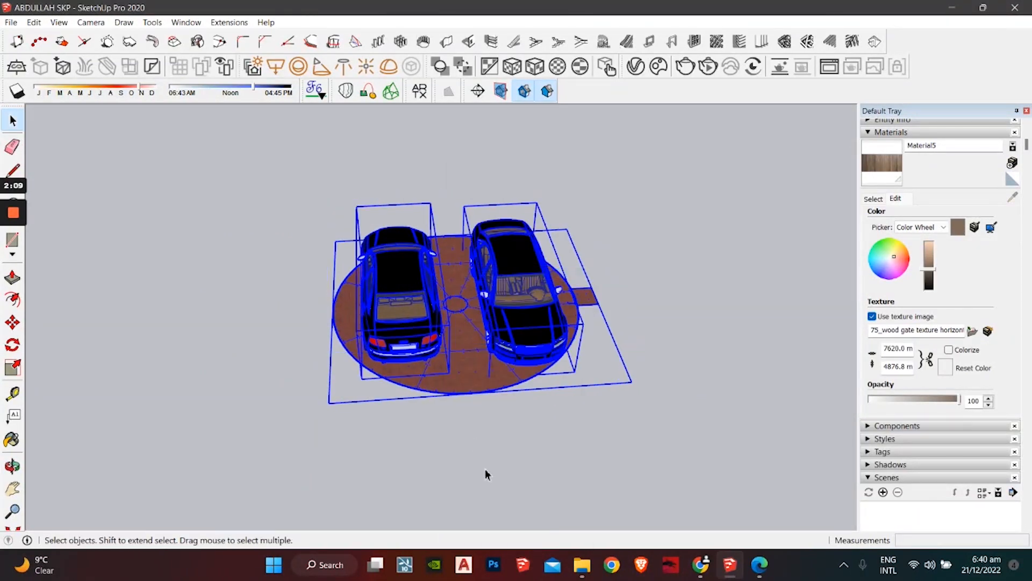
Step: Delete the round wooden turntable platform
left_click(488, 462)
left_click(475, 379)
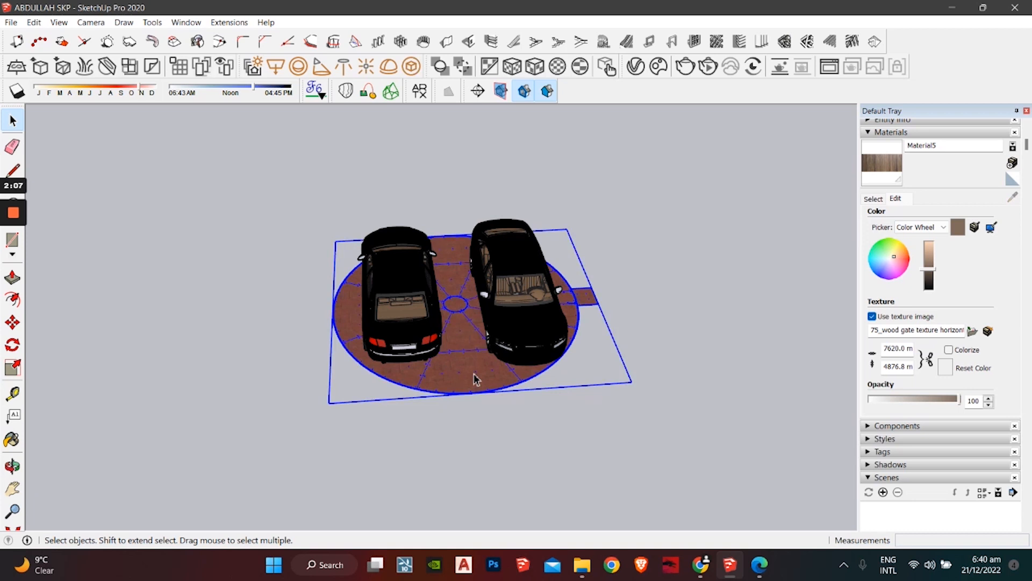
key("Delete")
Step: Select both cars and make them one group
left_click(526, 337)
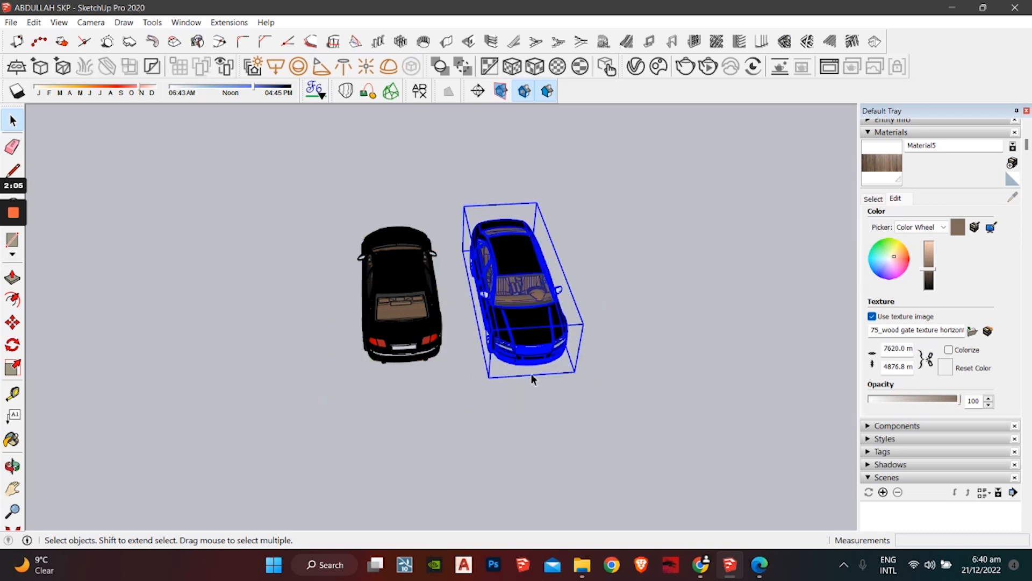
left_click(425, 352, "shift")
right_click(408, 306)
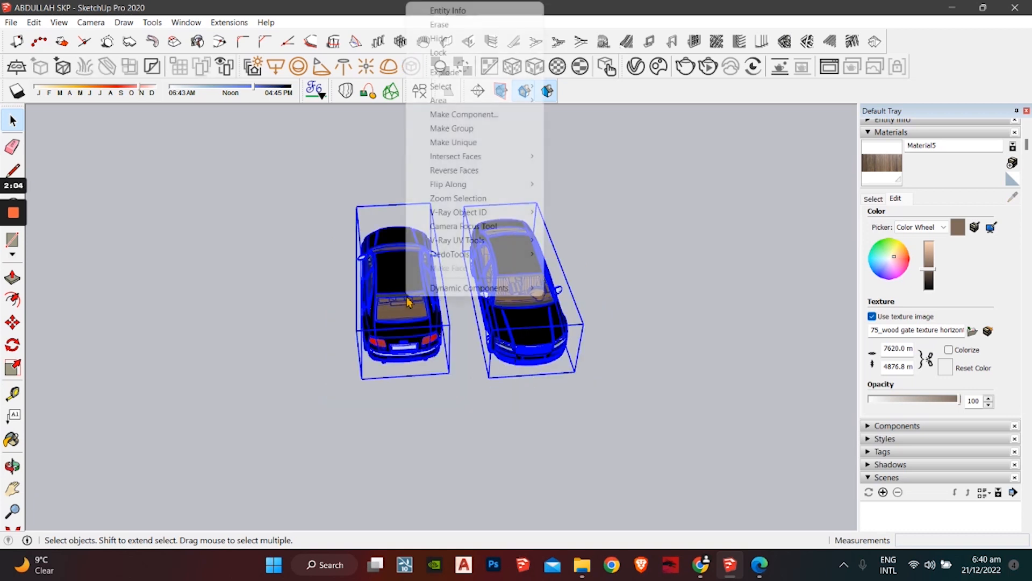
left_click(475, 130)
Step: Move the two-car group from its corner to the house's front parking area
key("m")
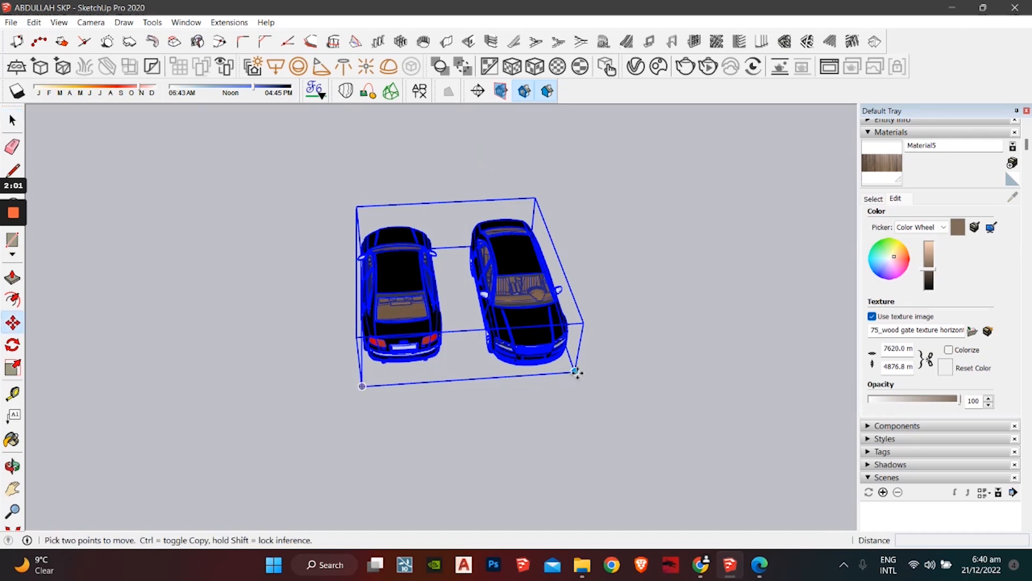
left_click(575, 371)
scroll(200, 413, "down", 2)
middle_click_drag(200, 413, 323, 430)
middle_click_drag(322, 430, 661, 441, "shift")
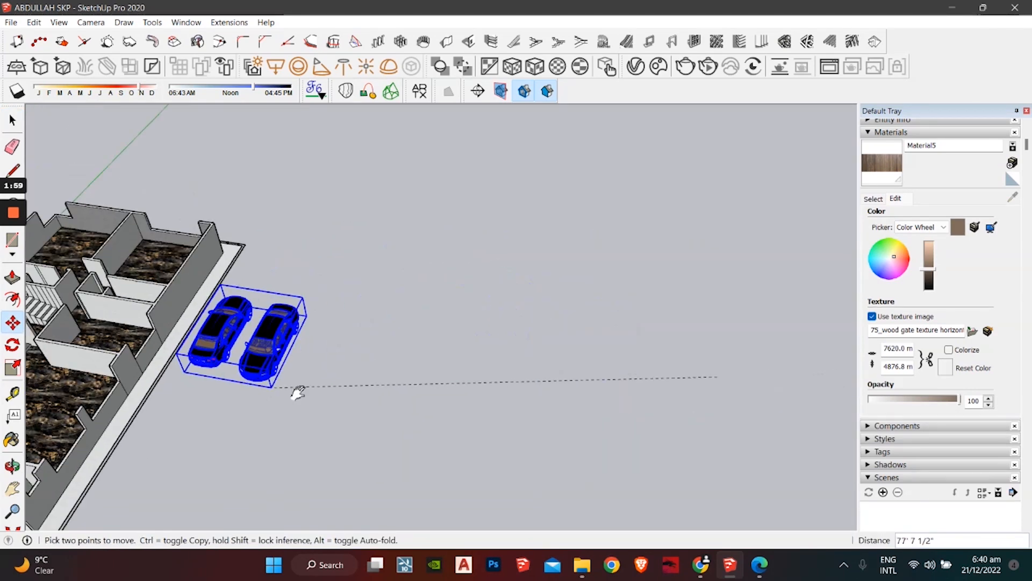
middle_click_drag(299, 393, 675, 315, "shift")
middle_click_drag(372, 443, 417, 451, "shift")
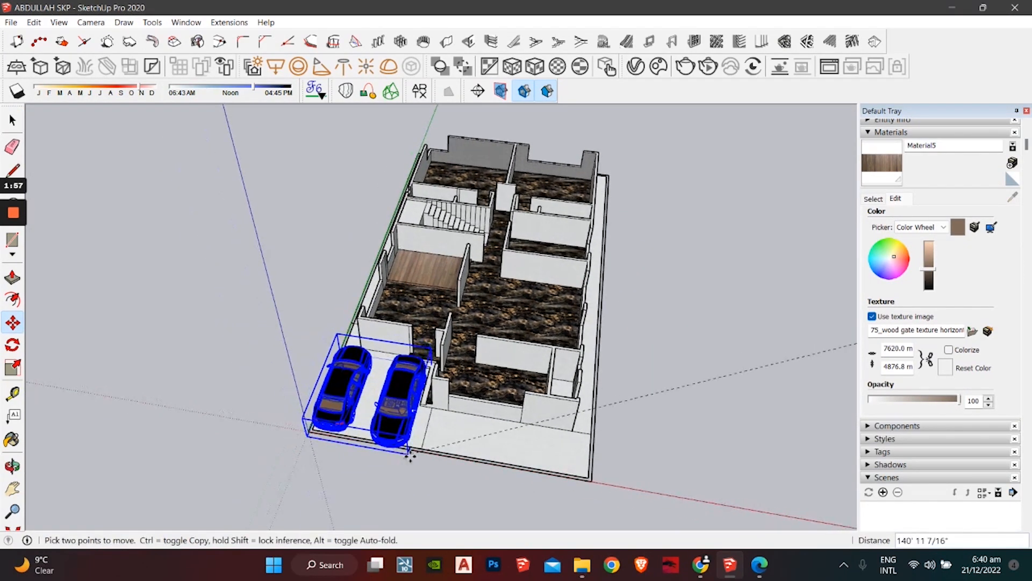
scroll(410, 456, "up", 2)
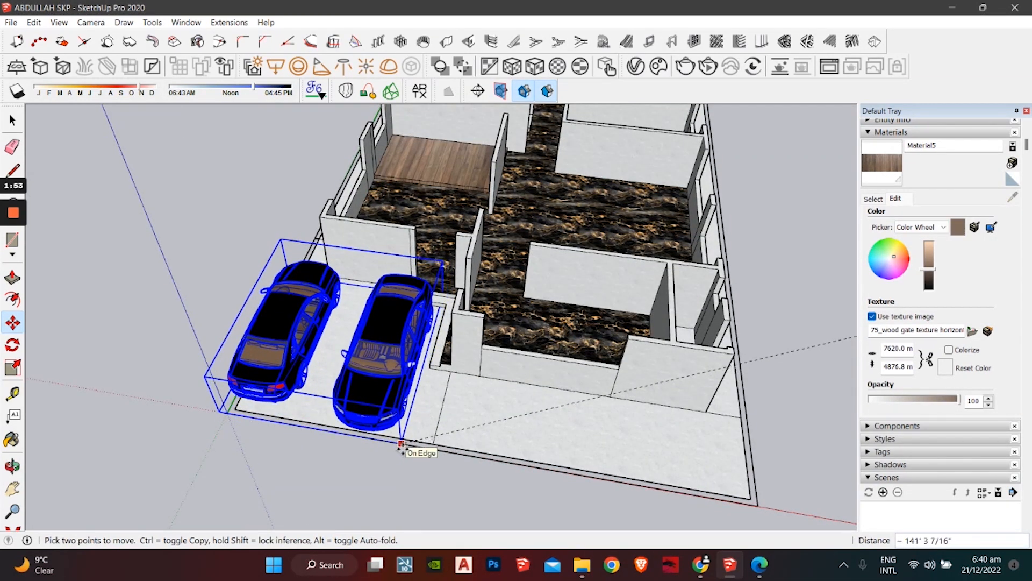
left_click(400, 447)
key("space")
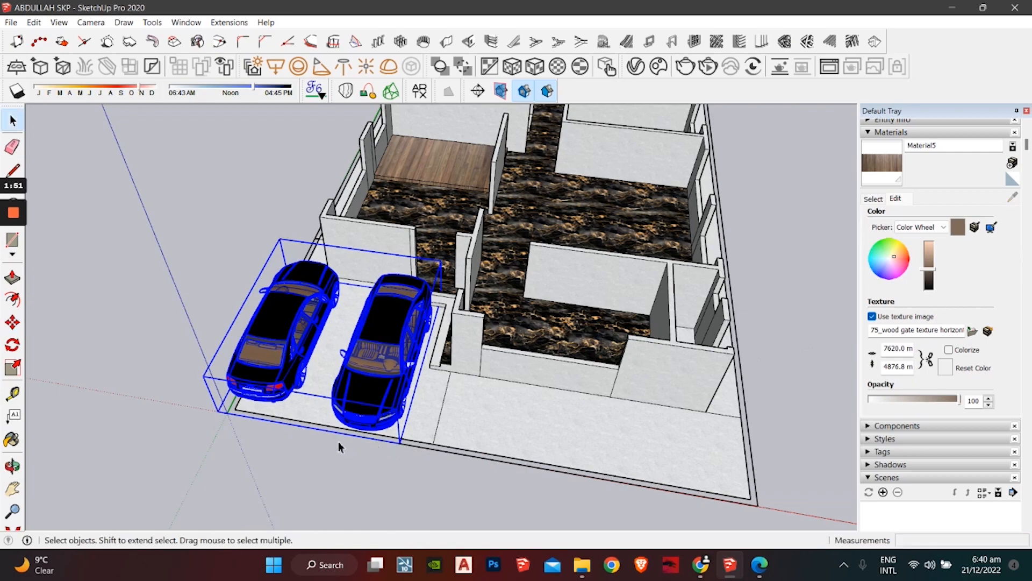
scroll(441, 341, "up", 2)
middle_click_drag(440, 341, 381, 338)
Step: Explode the car group and reposition the left car
right_click(382, 337)
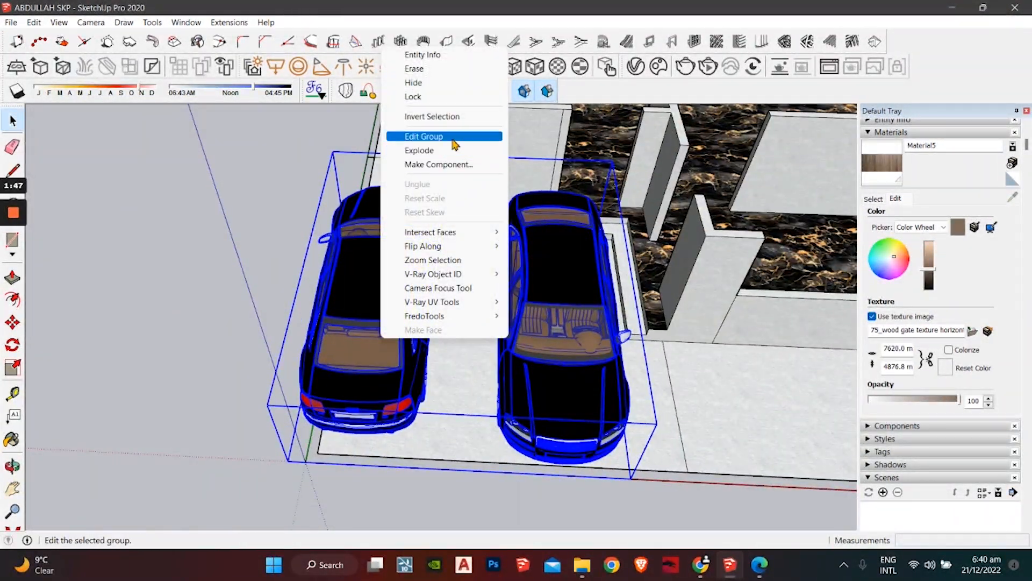
left_click(440, 155)
left_click(150, 258)
left_click(346, 346)
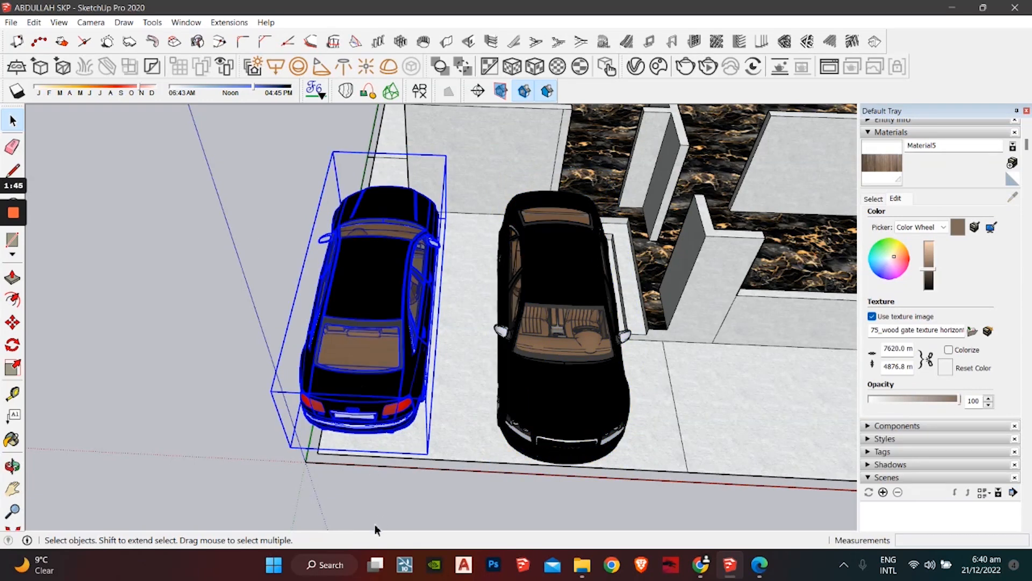
key("m")
left_click(202, 516)
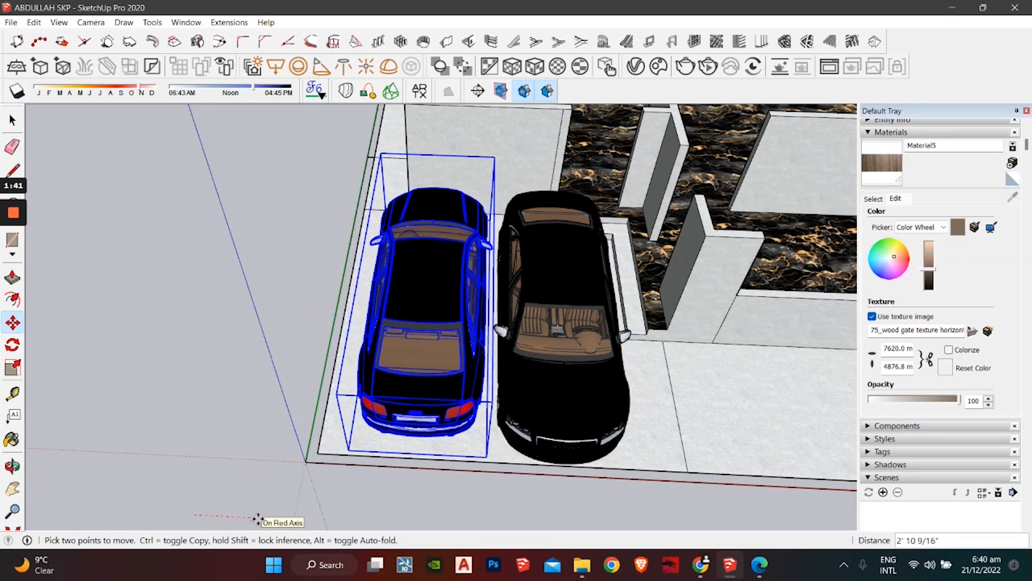
key("space")
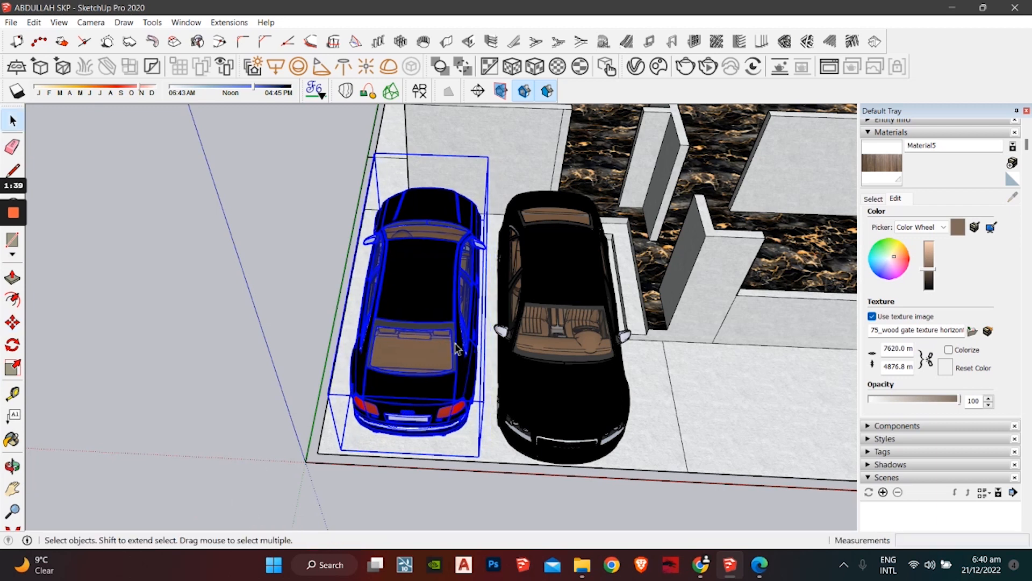
Step: Select both black cars and combine them into a single group
left_click(570, 321)
left_click(424, 325, "shift")
right_click(442, 319)
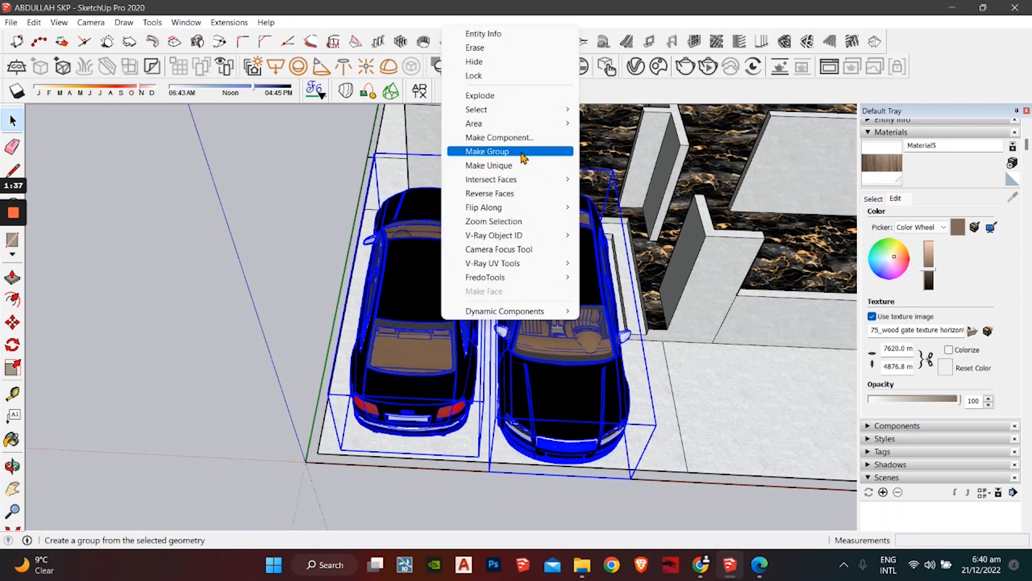
left_click(208, 352)
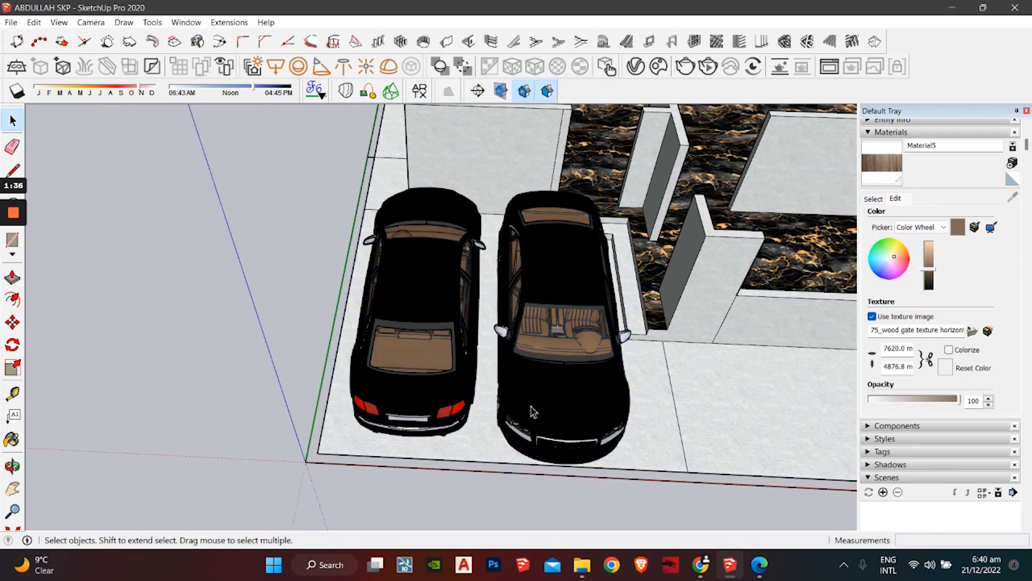
left_click(554, 321)
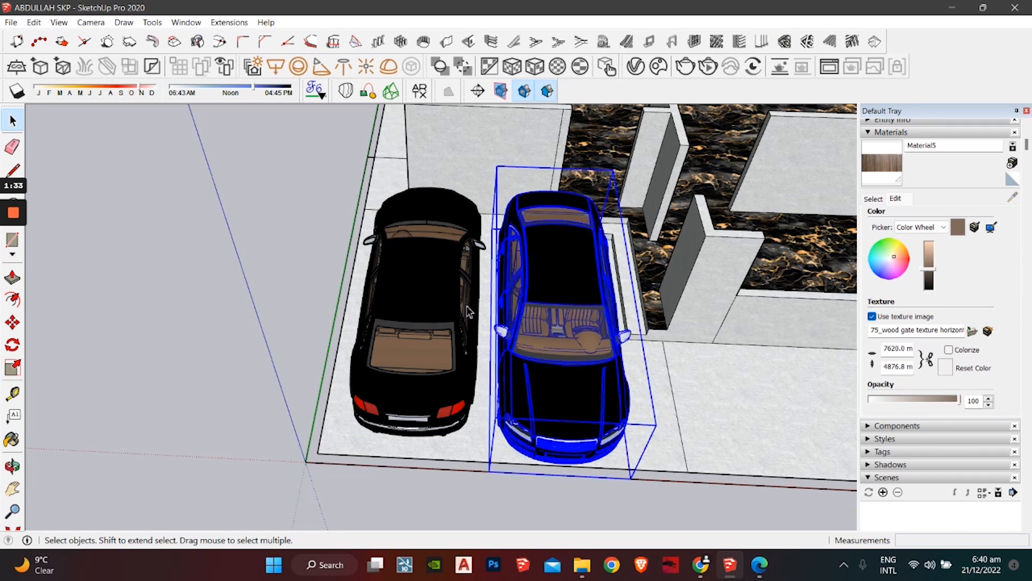
left_click(434, 299, "shift")
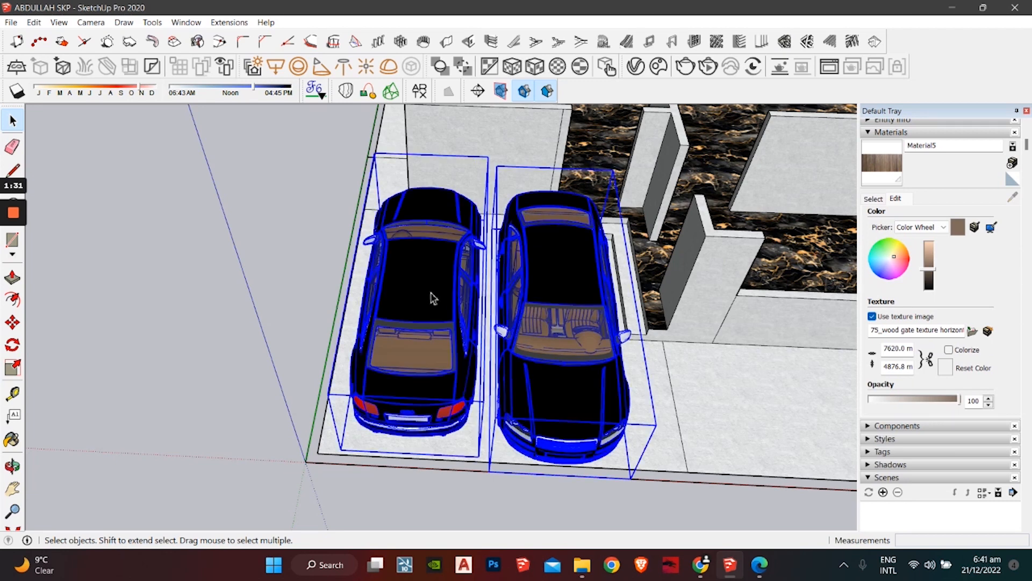
right_click(433, 299)
left_click(473, 380)
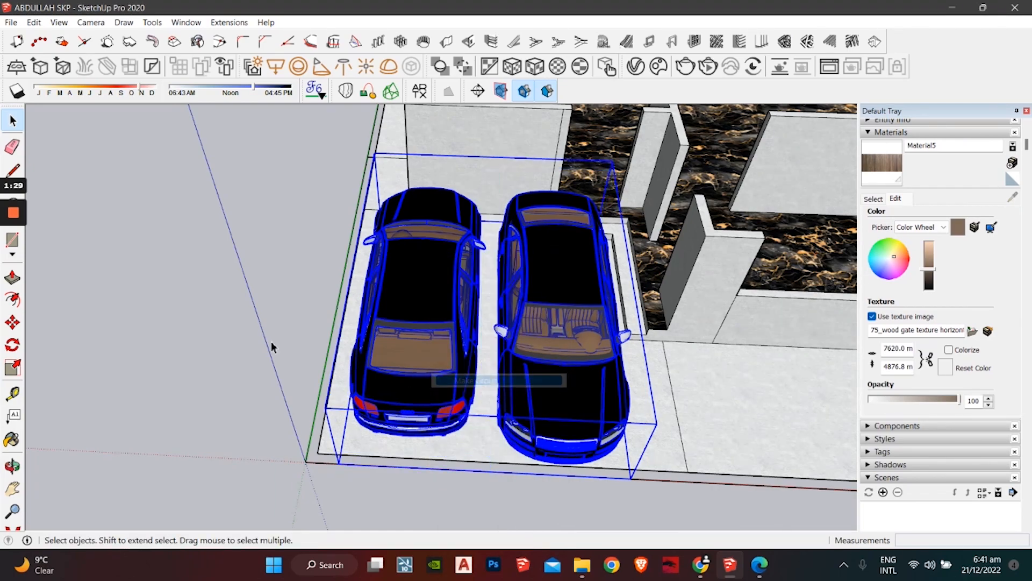
middle_click_drag(479, 331, 804, 307)
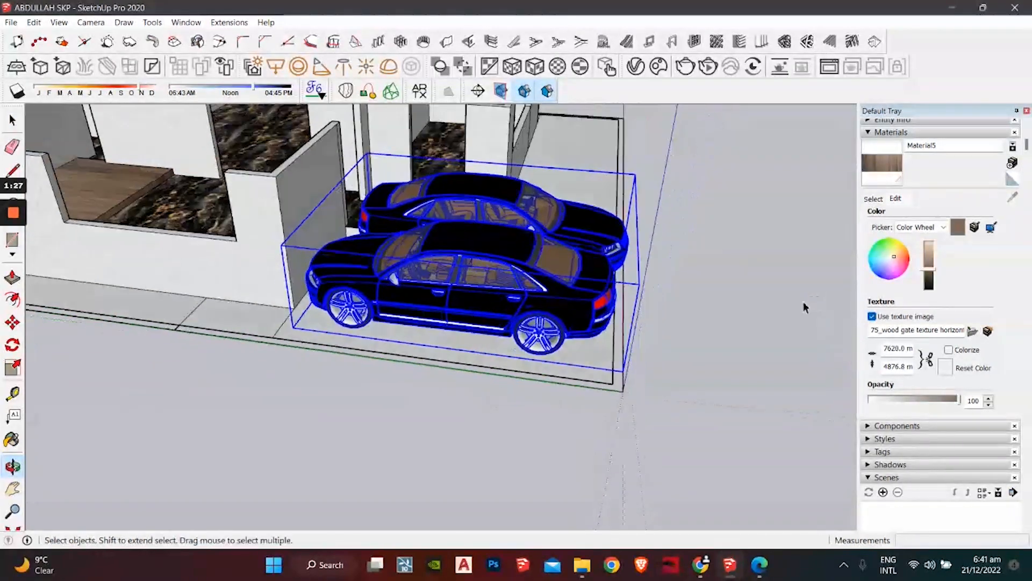
Step: Import the Component .skp file from Downloads into the model beside the house
left_click(699, 237)
mouse_move(680, 223)
middle_mouse_down()
mouse_move(429, 291)
mouse_move(502, 291)
mouse_move(525, 338)
middle_mouse_up()
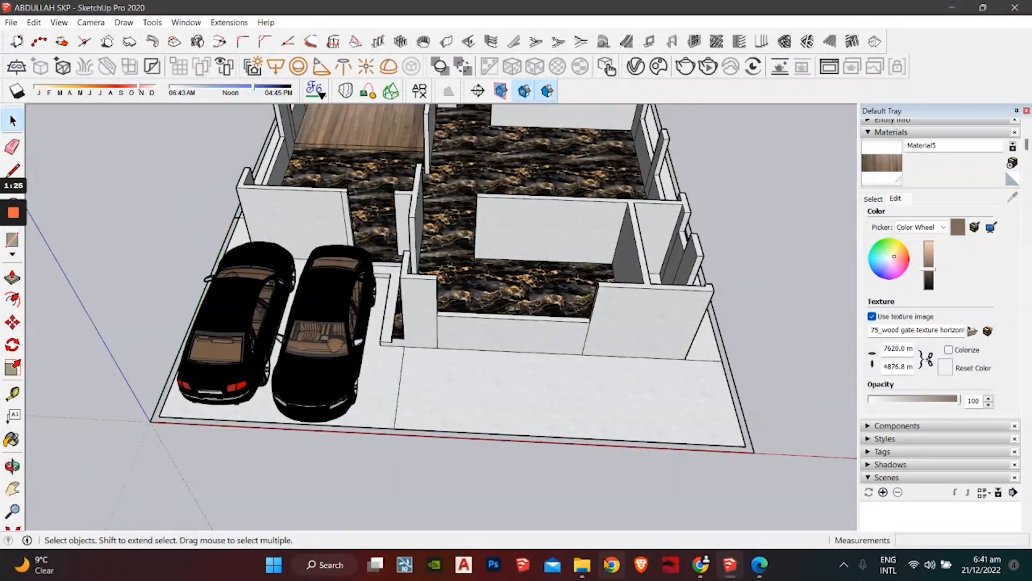
left_click(590, 570)
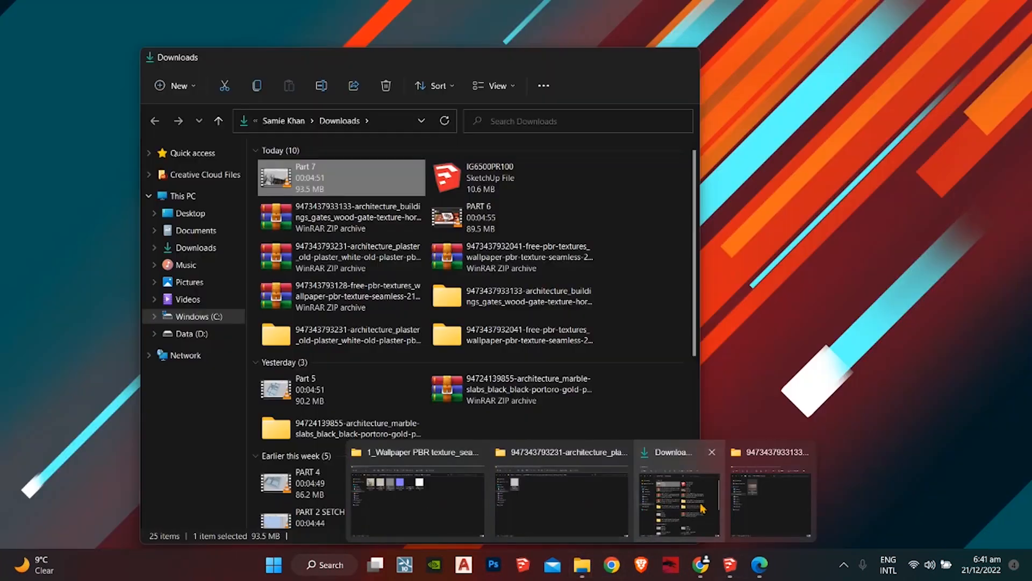
left_click(702, 508)
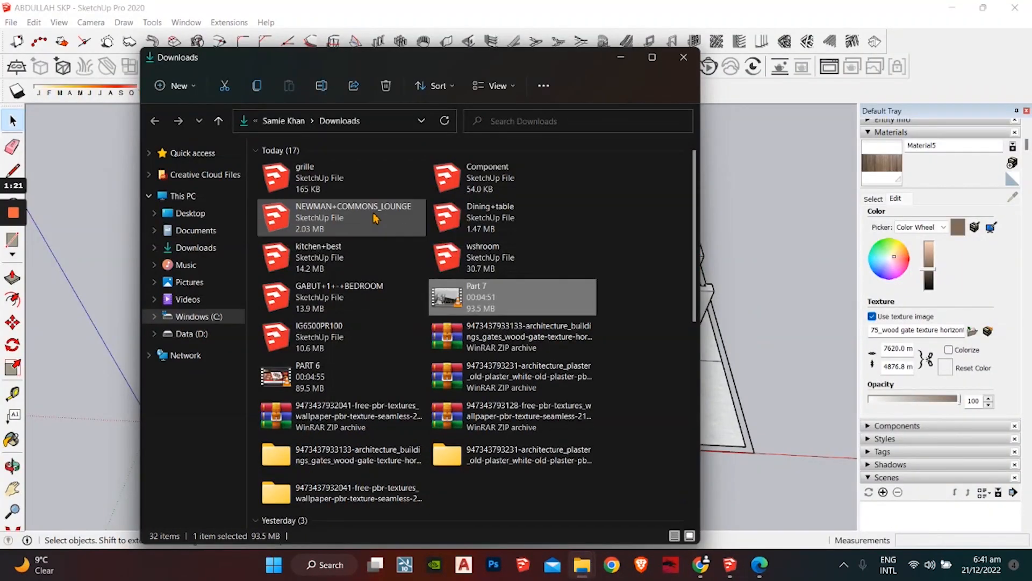
left_click(500, 184)
left_click_drag(777, 224, 833, 205)
scroll(762, 250, "down", 3)
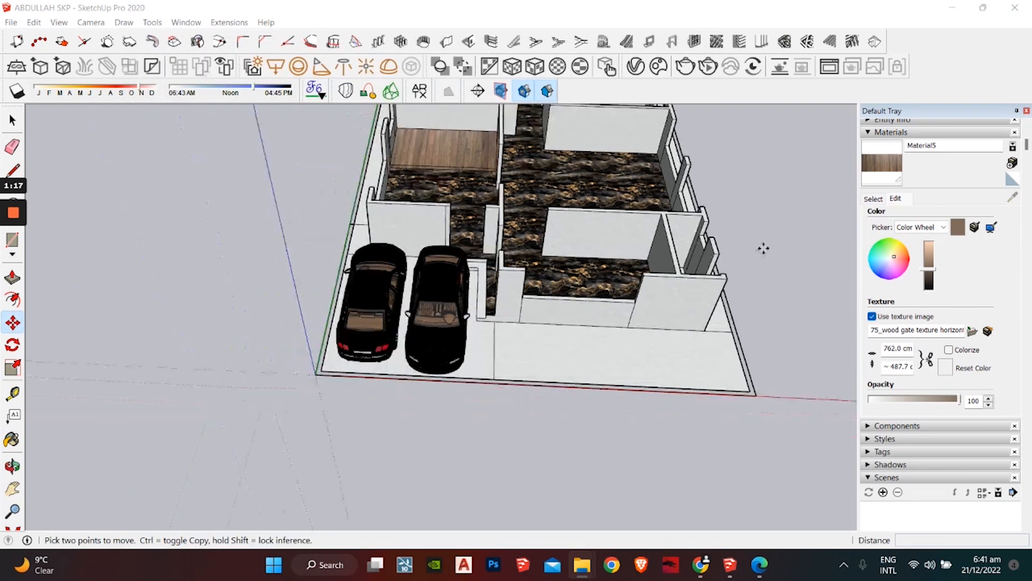
mouse_move(763, 250)
middle_mouse_down("shift")
mouse_move(415, 305)
mouse_move(326, 355)
middle_mouse_up("shift")
scroll(538, 330, "down", 5)
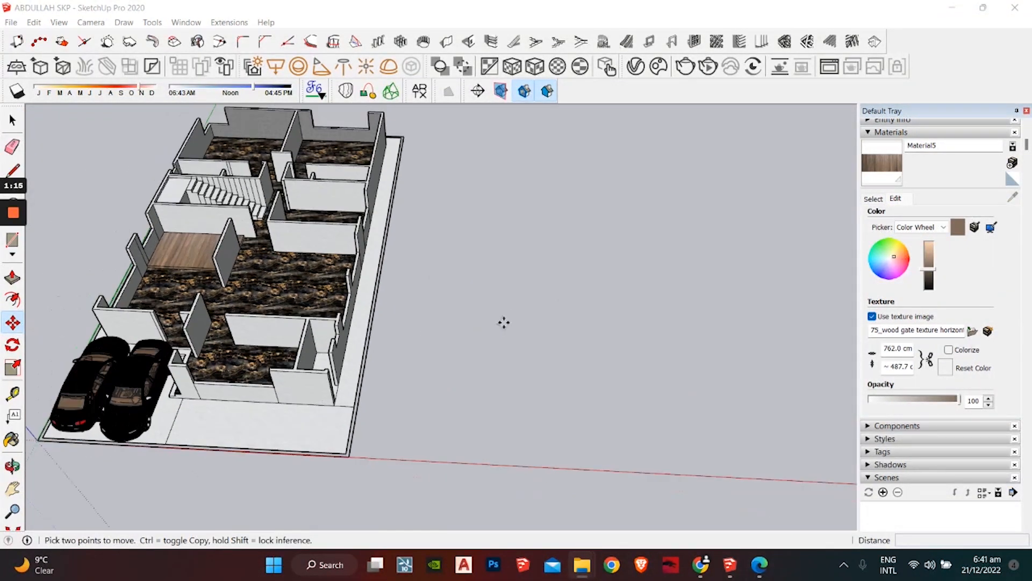
scroll(454, 340, "down", 3)
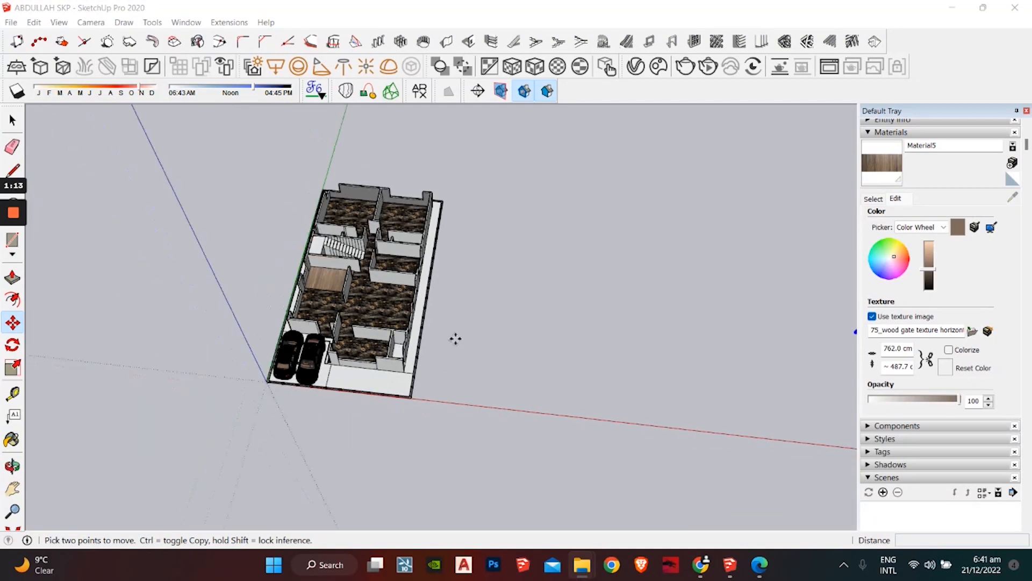
key("space")
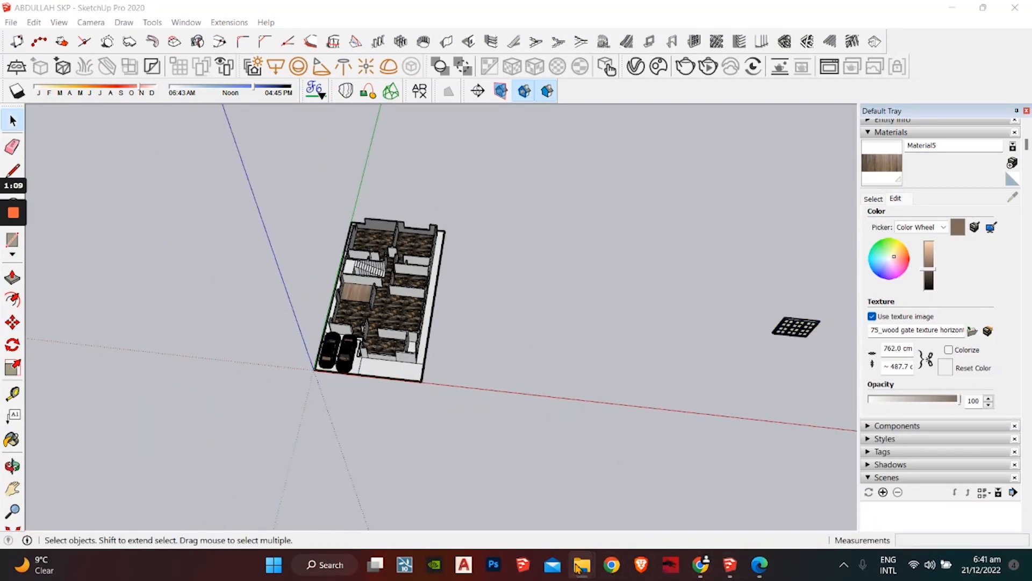
Step: Bring the Downloads folder window back up alongside the SketchUp model
mouse_move(582, 564)
left_click(701, 492)
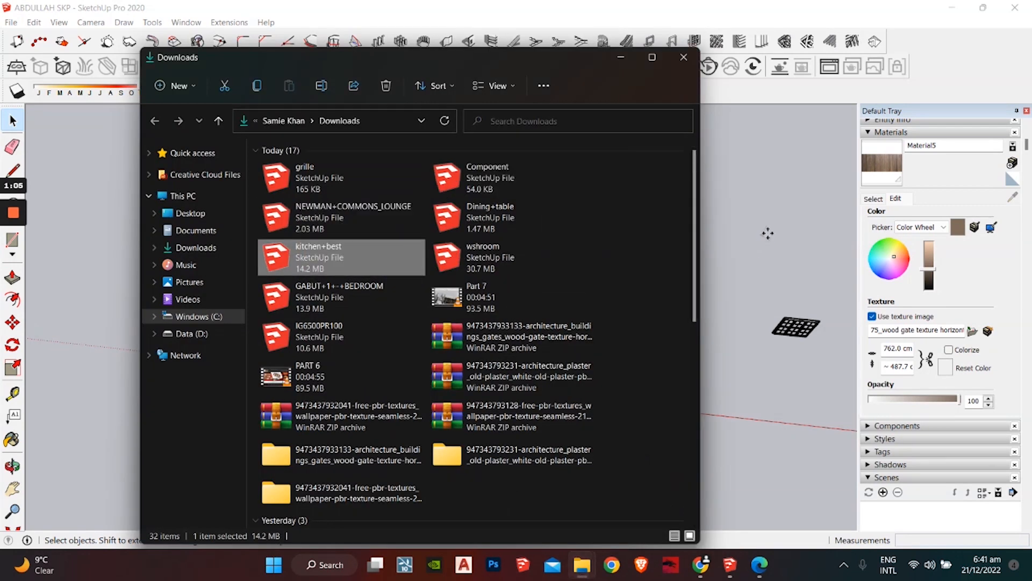
left_click(754, 280)
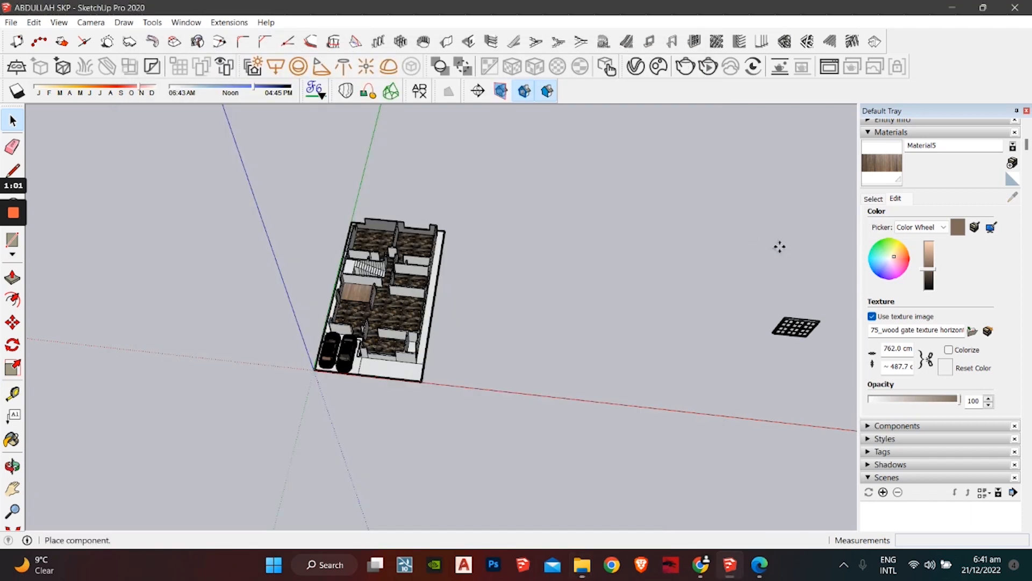
Step: Place the imported component beside the house and frame both in view
left_click(544, 333)
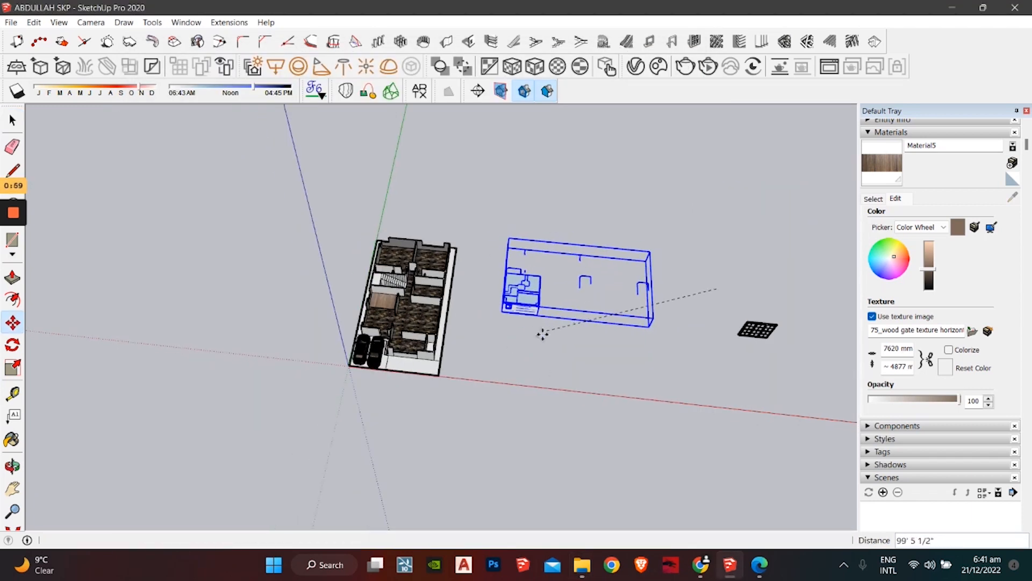
scroll(551, 317, "up", 3)
middle_click_drag(542, 290, 697, 286)
key("space")
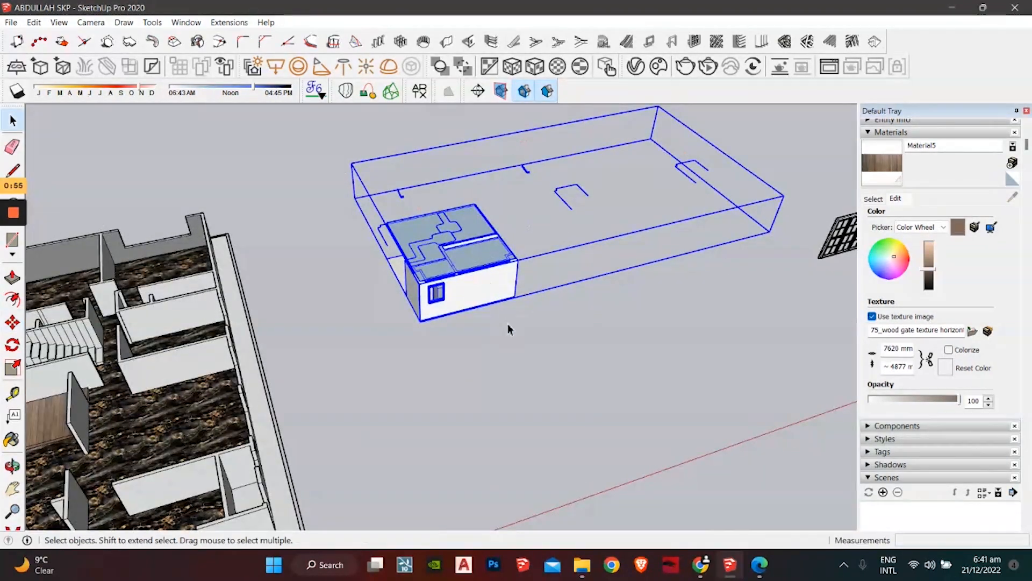
scroll(509, 335, "down", 3)
left_click(509, 339)
scroll(541, 346, "down", 1)
middle_click_drag(542, 345, 465, 321)
middle_click_drag(465, 321, 603, 278, "shift")
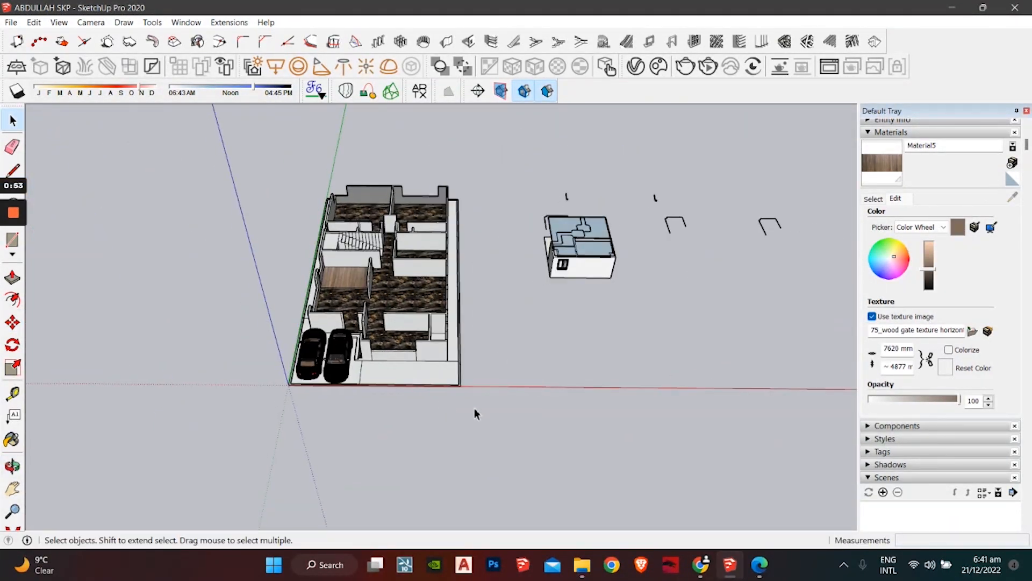
scroll(476, 413, "down", 1)
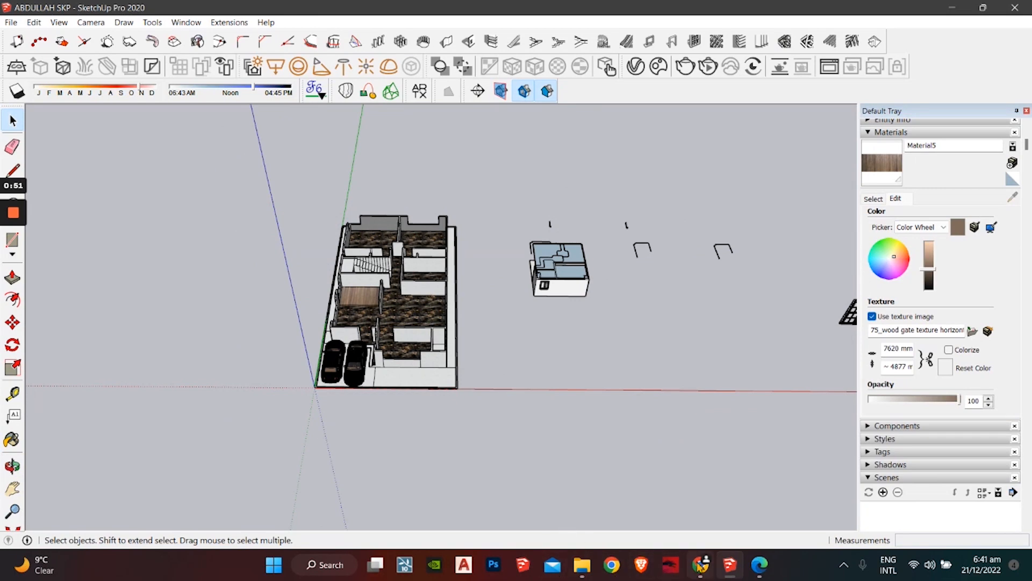
Step: Drag the NEWMAN+COMMONS_LOUNGE and wshroom .skp files from Downloads into the model
left_click(582, 564)
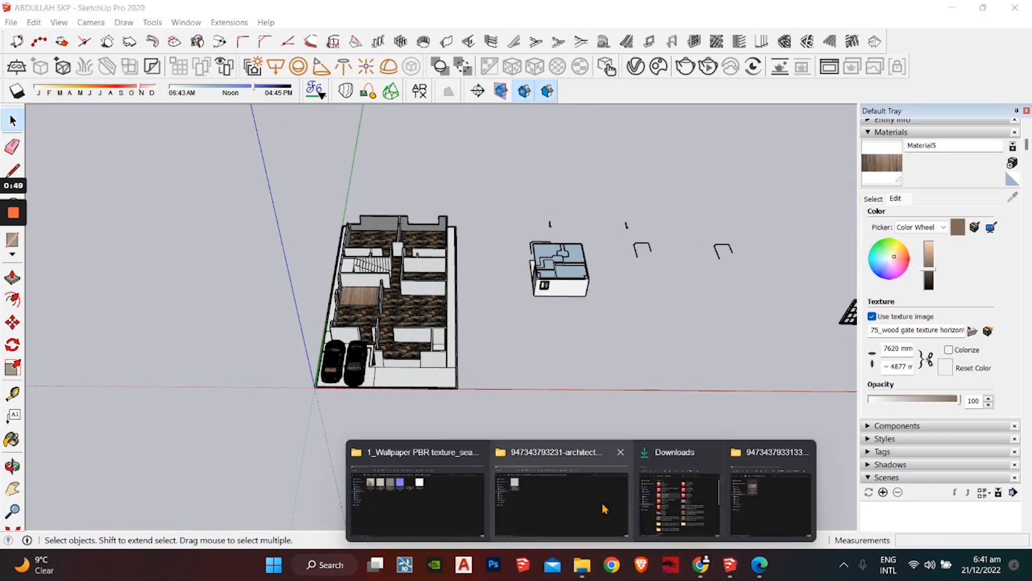
left_click(678, 503)
mouse_move(329, 222)
left_mouse_down()
mouse_move(719, 414)
mouse_move(757, 354)
left_mouse_up()
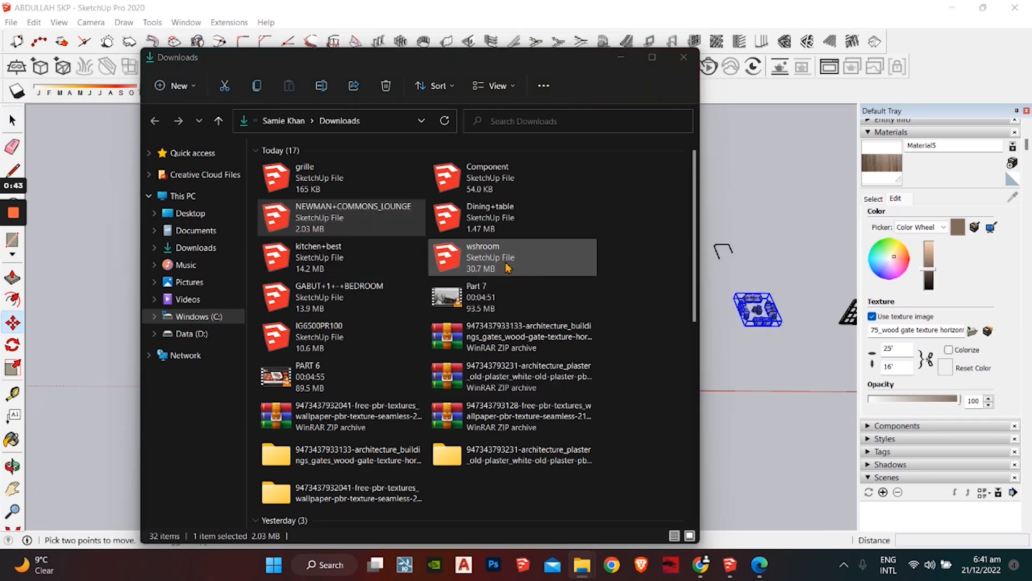
left_click_drag(506, 266, 808, 426)
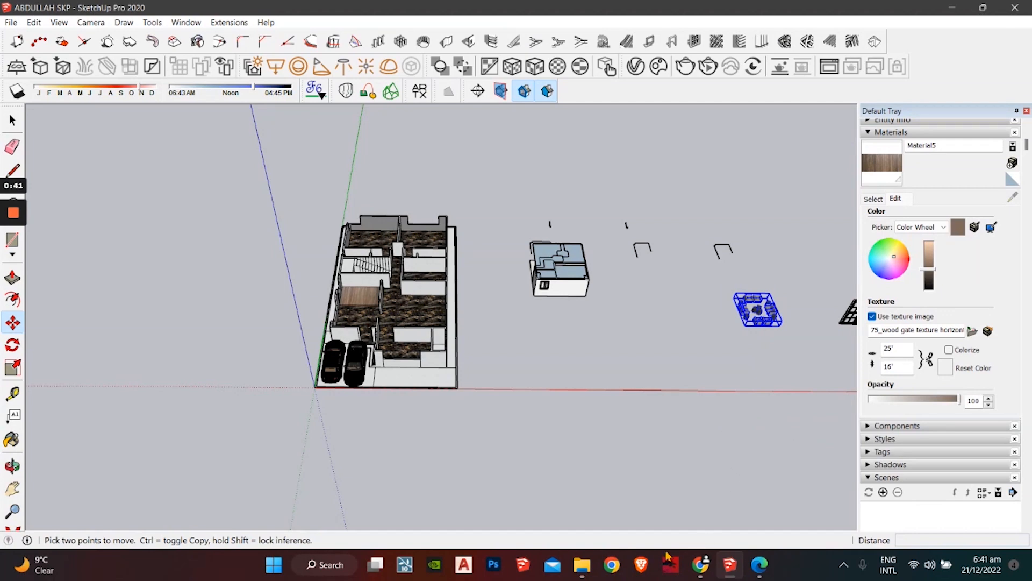
left_click(582, 570)
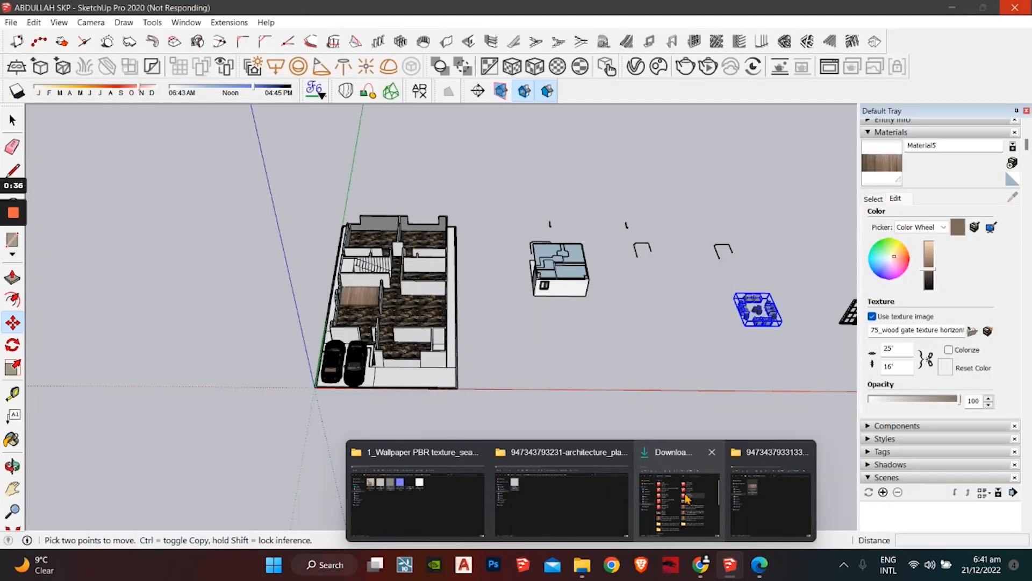
left_click(678, 500)
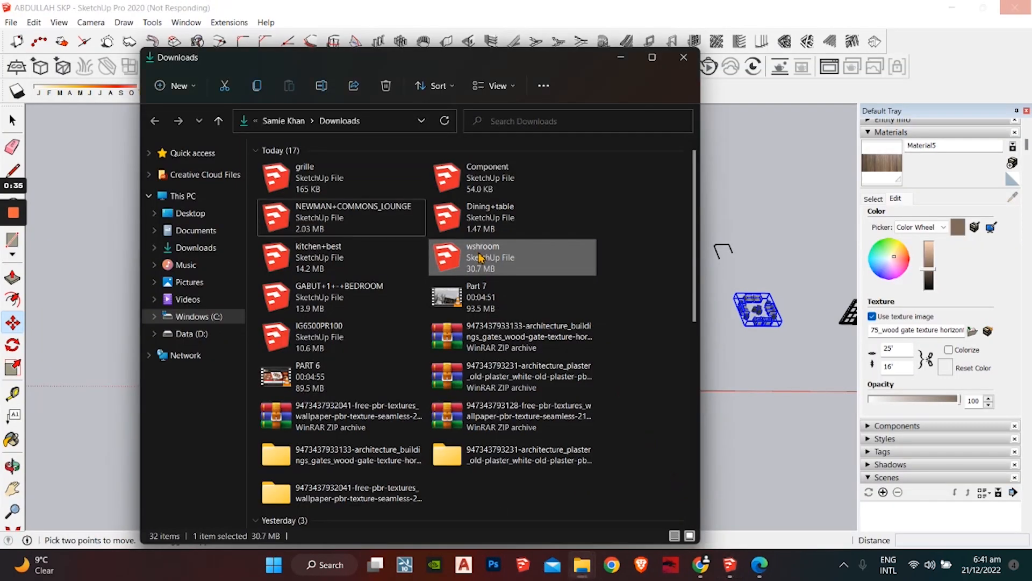
left_click(424, 6)
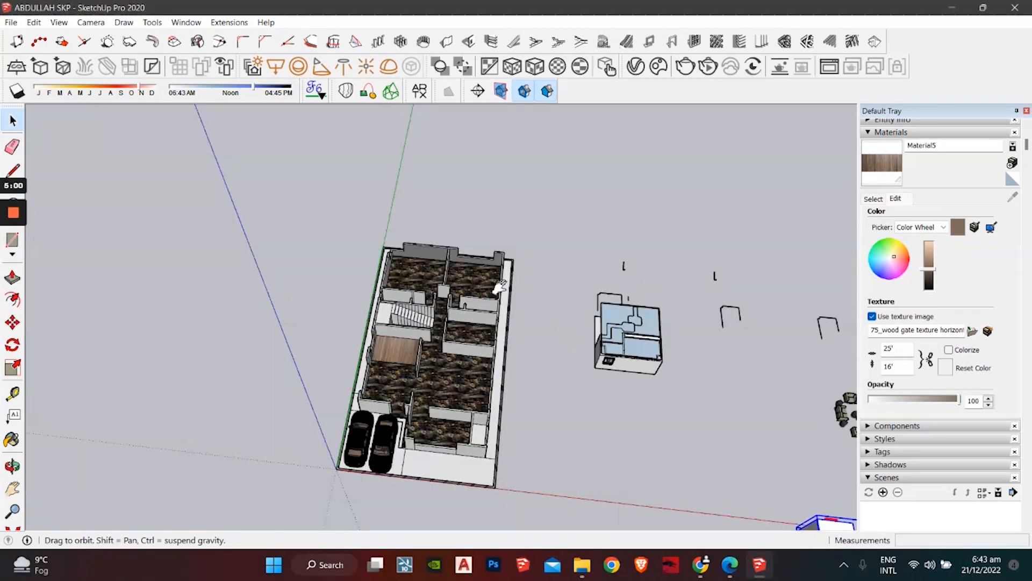
Step: Deselect the placed component and select the lounge furniture set of sofas and round stools
middle_click_drag(500, 286, 293, 156, "shift")
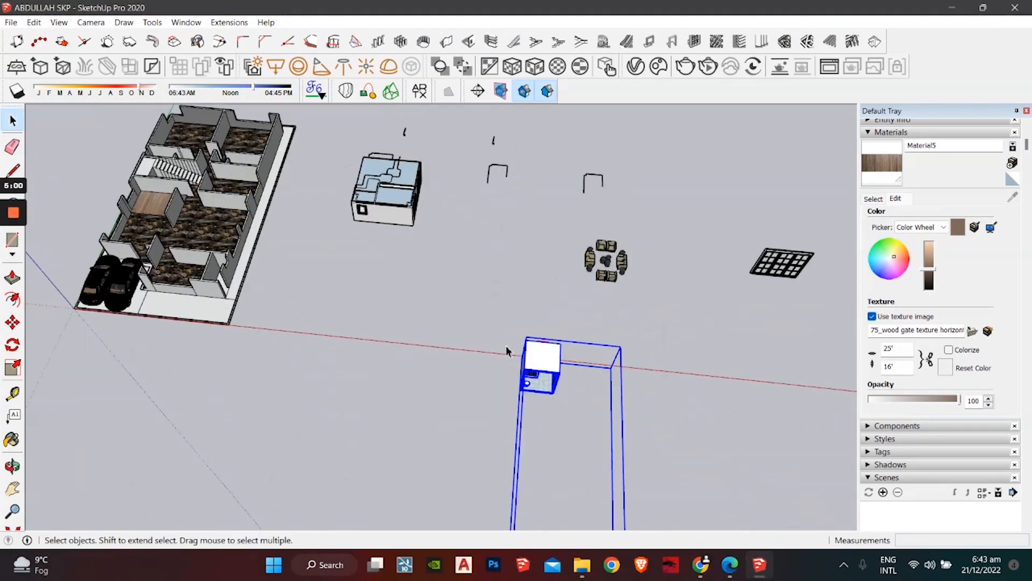
scroll(451, 403, "down", 2)
left_click(446, 359)
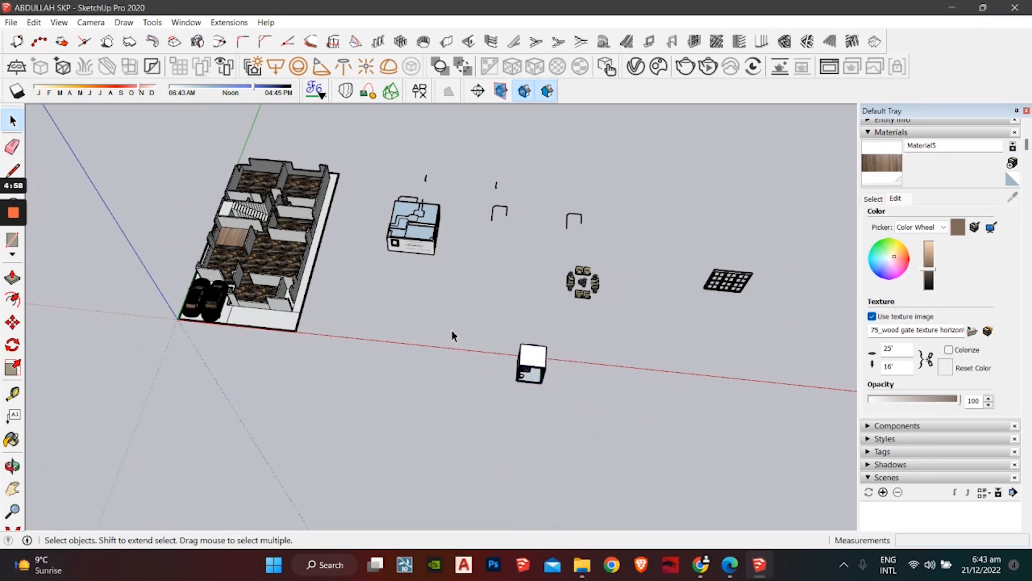
middle_click_drag(451, 335, 539, 291)
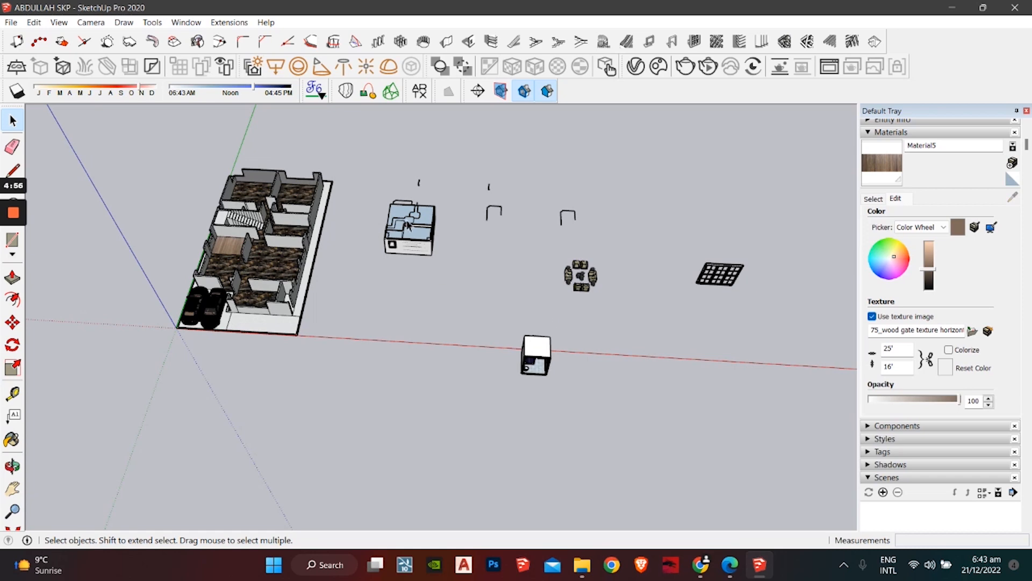
middle_click_drag(407, 225, 243, 447)
scroll(430, 301, "up", 5)
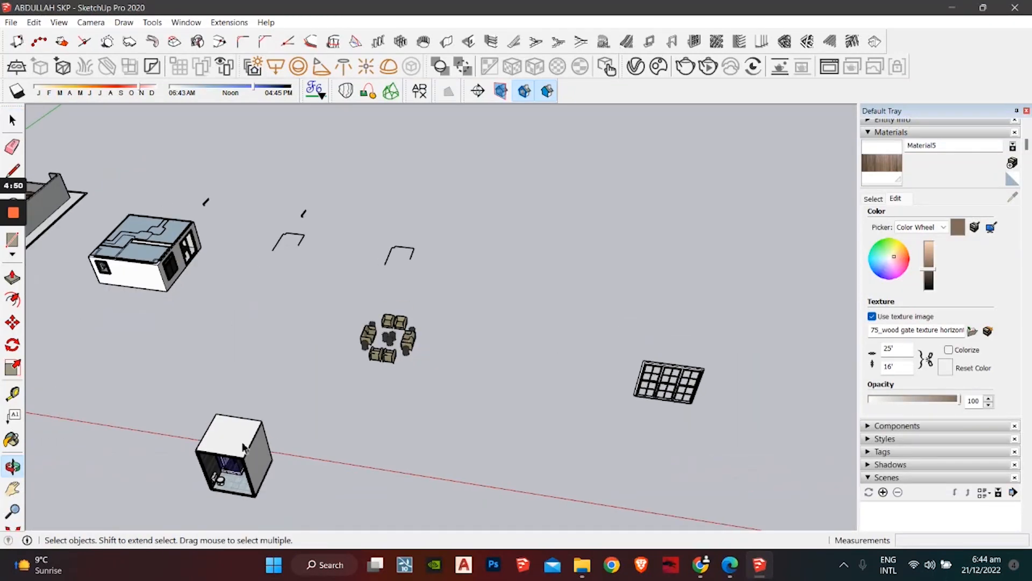
scroll(304, 352, "up", 2)
left_click_drag(454, 265, 285, 433)
scroll(425, 349, "up", 5)
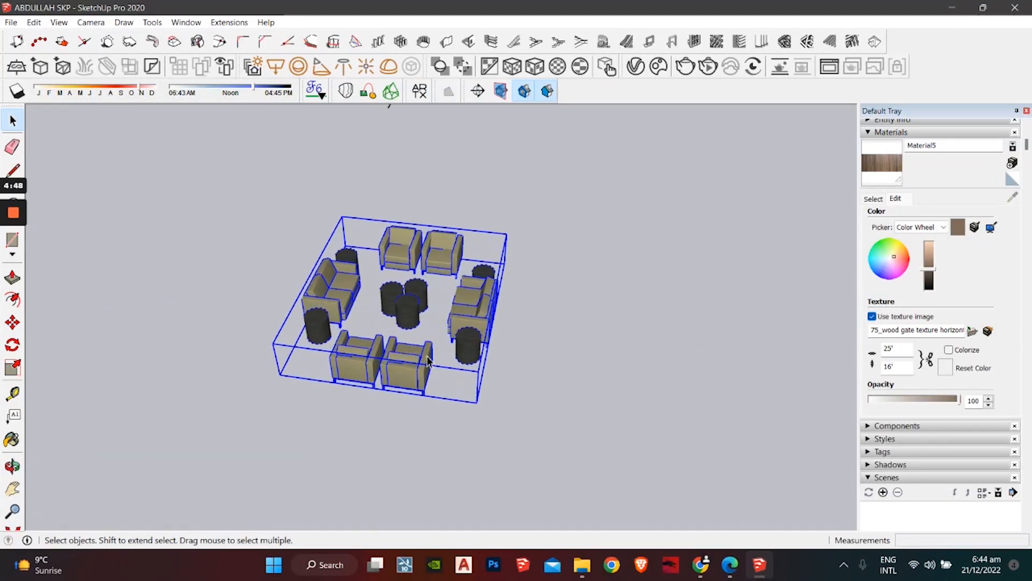
scroll(428, 361, "up", 3)
Step: Move the furniture group into a marble-floored room of the house and check its placement
key("m")
left_click(511, 436)
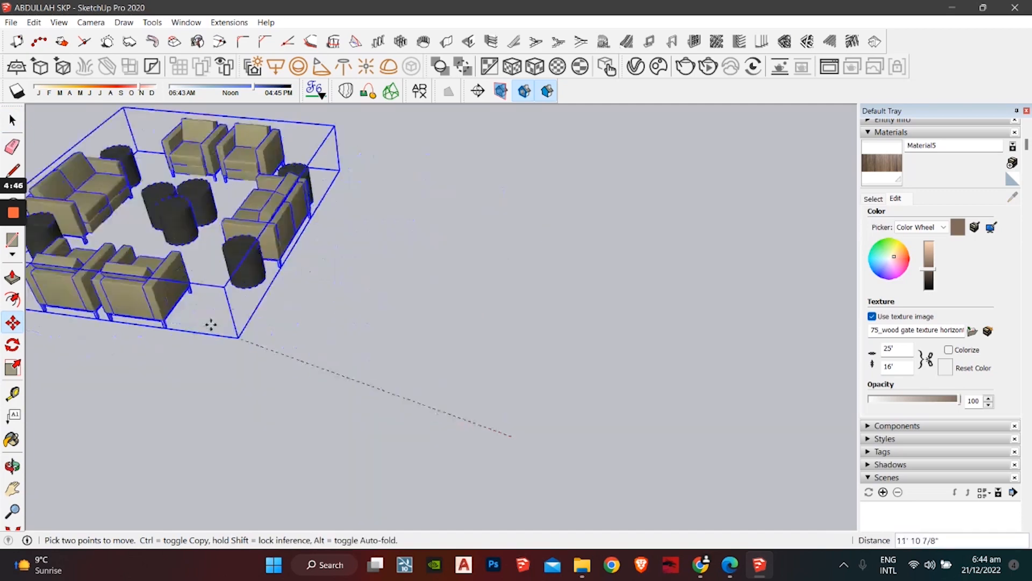
scroll(209, 325, "down", 4)
middle_click_drag(205, 324, 597, 425, "shift")
scroll(236, 296, "down", 2)
middle_click_drag(231, 293, 355, 307, "shift")
middle_click_drag(355, 306, 559, 489)
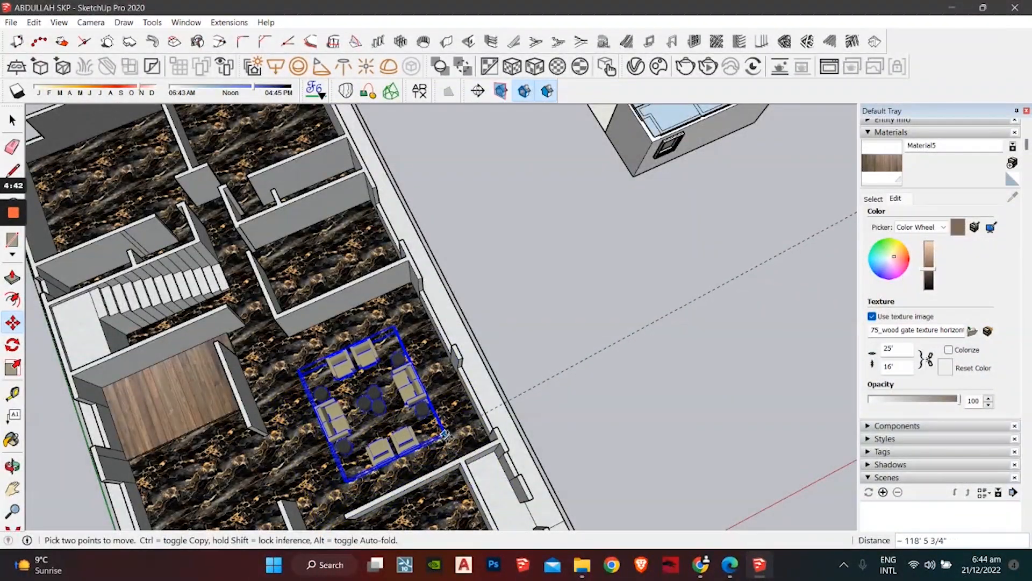
middle_click_drag(446, 436, 753, 344)
middle_click_drag(557, 426, 523, 378)
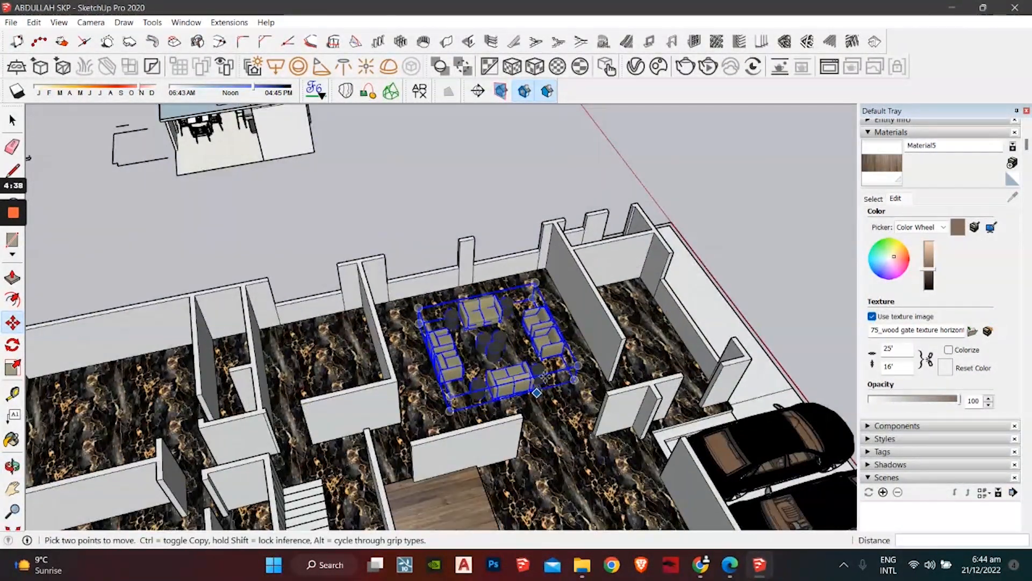
scroll(505, 379, "up", 5)
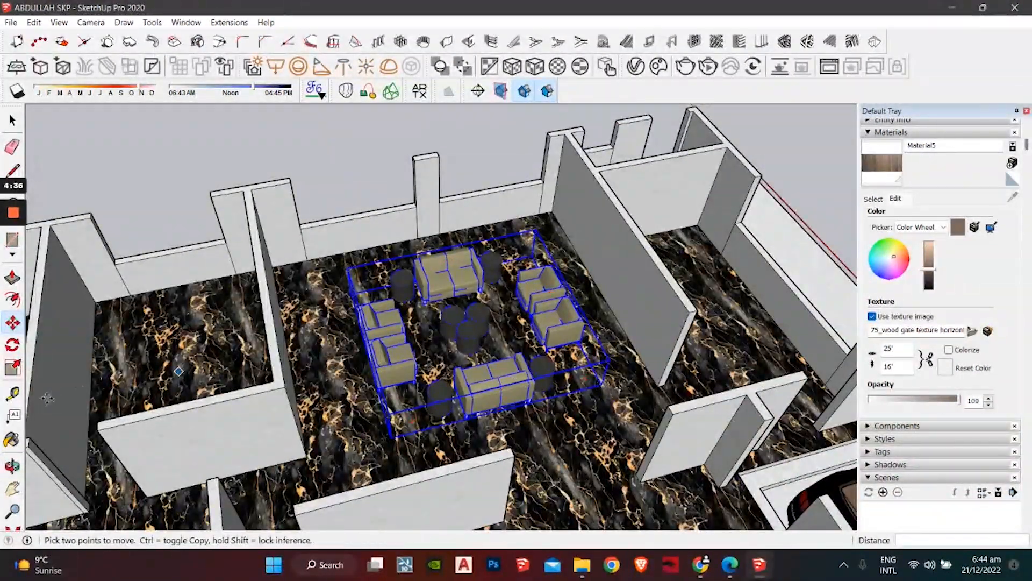
key("space")
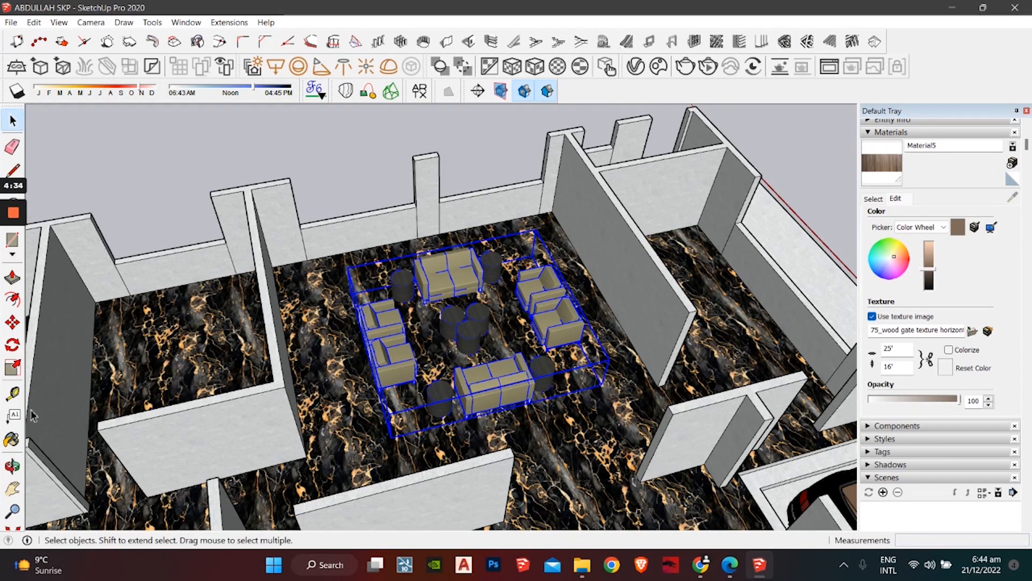
left_click(13, 369)
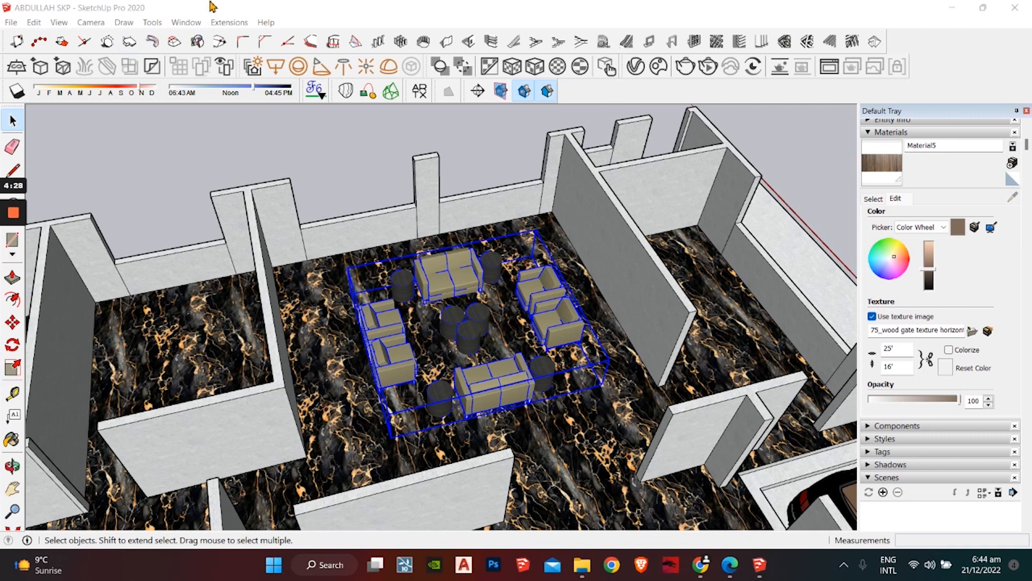
Step: Dock the drawing tools toolbar along the top of the window
left_click(211, 7)
left_click(17, 366)
left_click(390, 353)
left_click(14, 373)
mouse_move(20, 386)
left_mouse_down()
mouse_move(81, 352)
mouse_move(462, 64)
mouse_move(591, 91)
left_mouse_up()
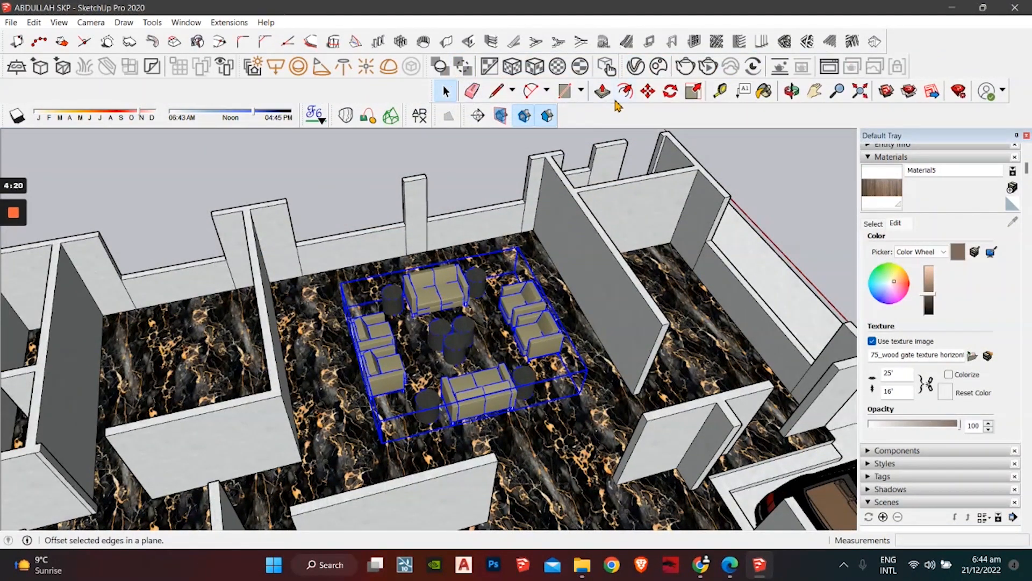
Step: Scale the lounge furniture group up by a corner grip to about 1.13
left_click(693, 92)
middle_click_drag(237, 366, 430, 355)
scroll(420, 354, "up", 2)
scroll(348, 411, "up", 2)
middle_click_drag(348, 412, 256, 365)
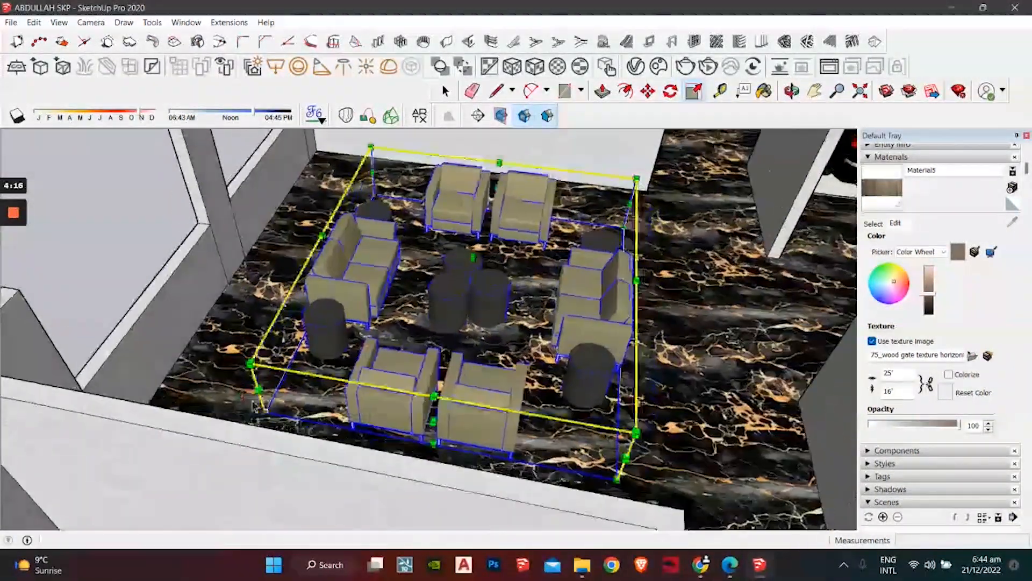
scroll(251, 362, "up", 2)
left_click(249, 356)
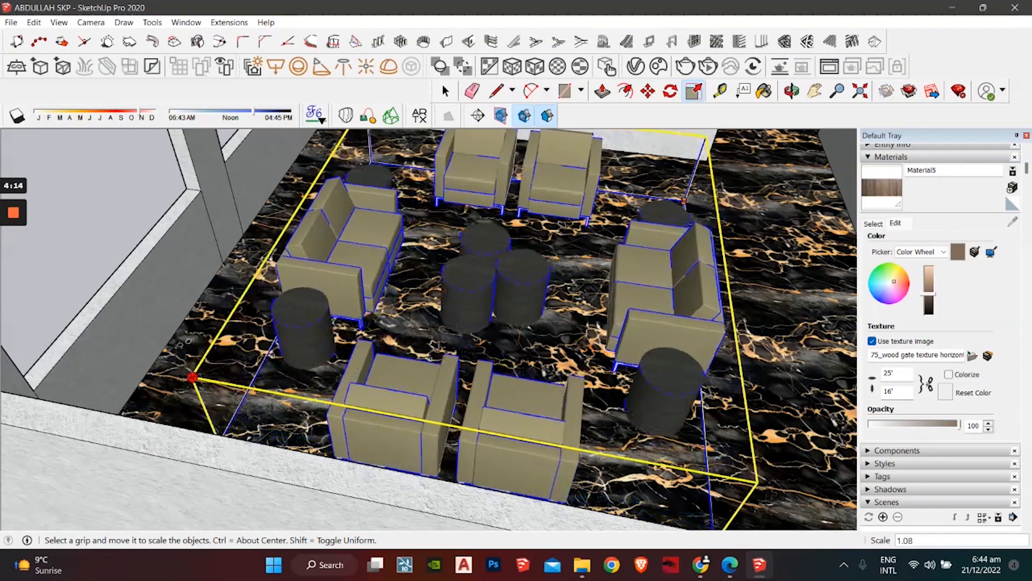
left_click(141, 360)
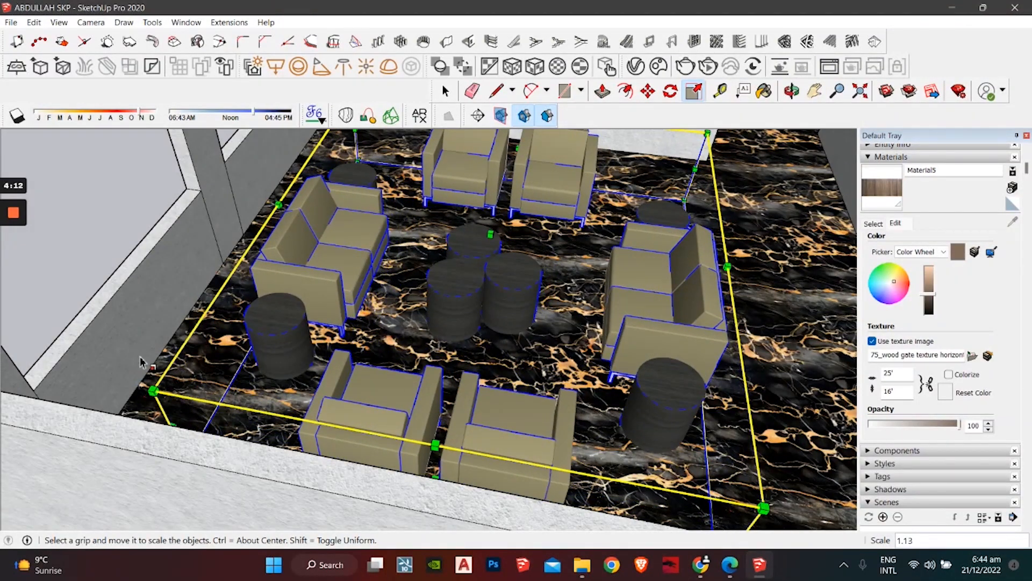
scroll(144, 364, "down", 4)
middle_click_drag(156, 371, 156, 269)
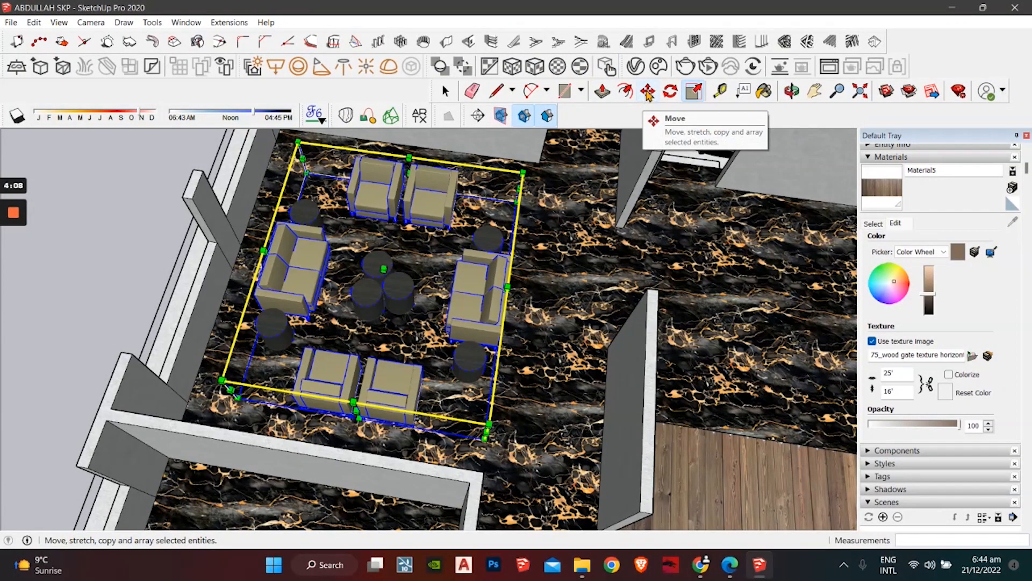
Step: Nudge the enlarged furniture group with Move, then clear the selection
left_click(649, 92)
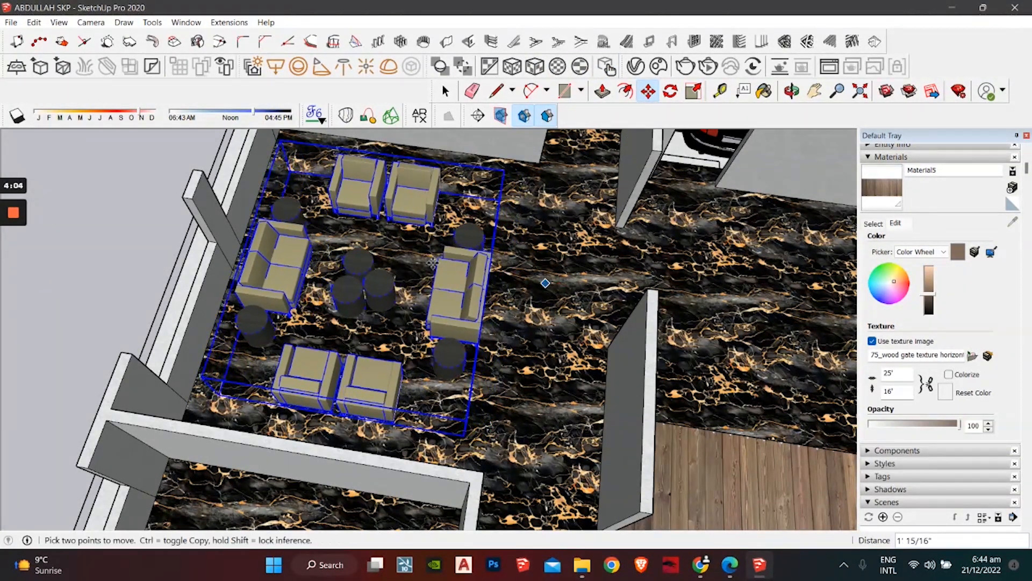
key("space")
left_click(91, 207)
scroll(354, 204, "down", 3)
middle_click_drag(640, 237, 263, 121)
Step: Explode the bathroom model component into separate parts
middle_click_drag(249, 242, 357, 196, "shift")
scroll(383, 240, "up", 3)
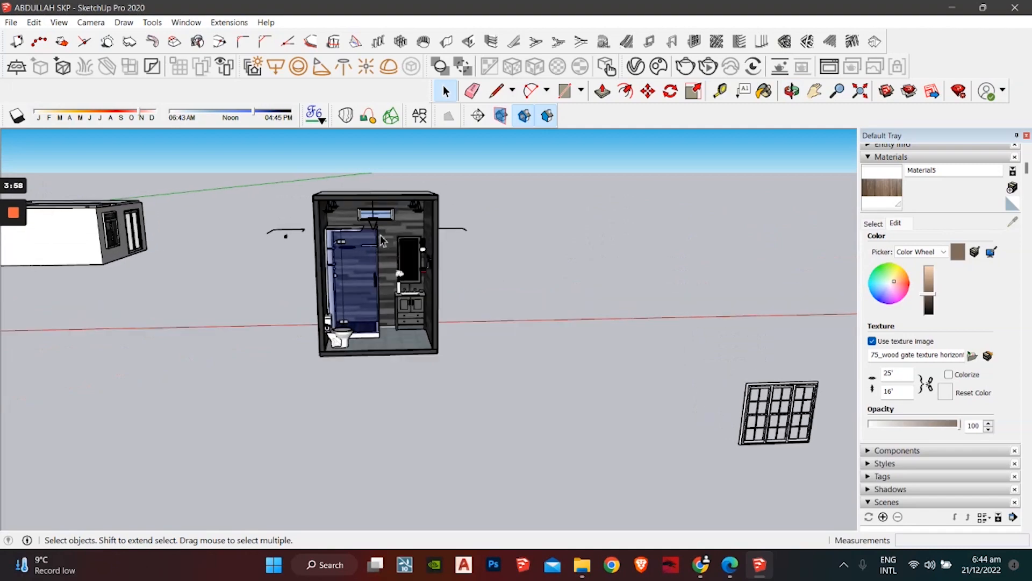
scroll(386, 247, "up", 4)
middle_click_drag(389, 253, 547, 227)
left_click(574, 218)
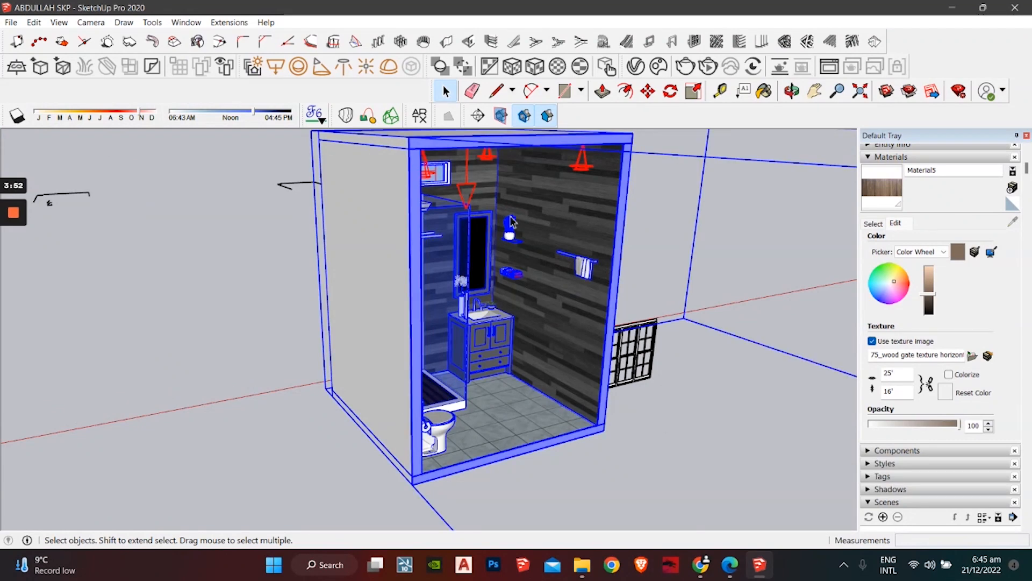
scroll(574, 226, "down", 5)
right_click(505, 242)
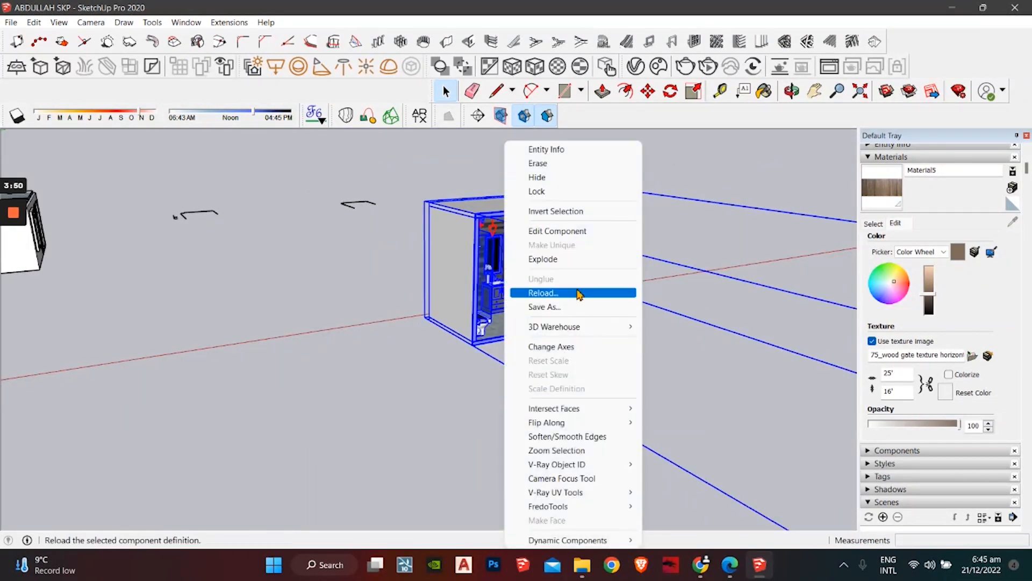
left_click(567, 260)
scroll(547, 253, "up", 3)
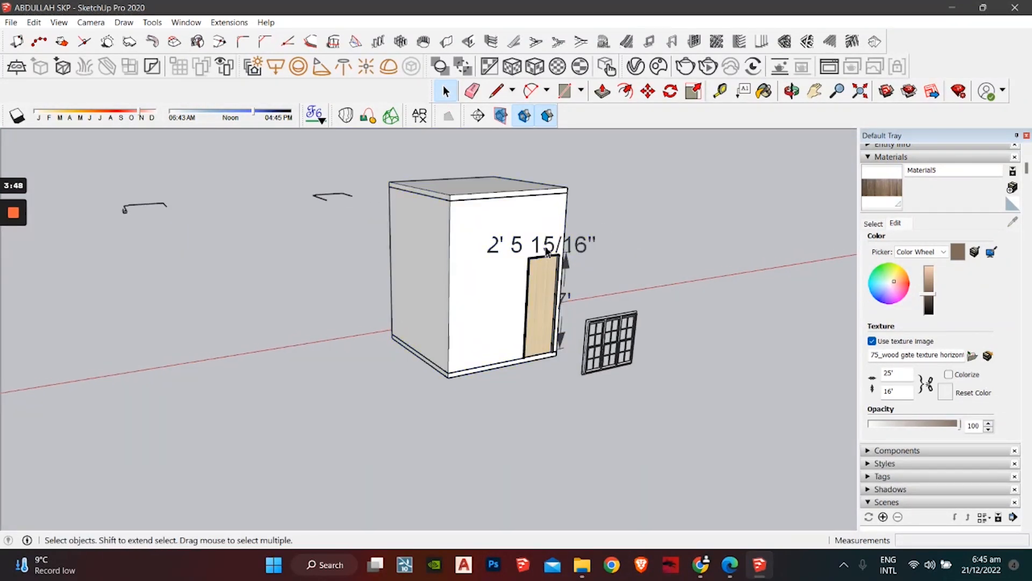
Step: Delete the bathroom's outer wall box
left_click(494, 247)
scroll(495, 247, "up", 1)
right_click(479, 240)
left_click(615, 171)
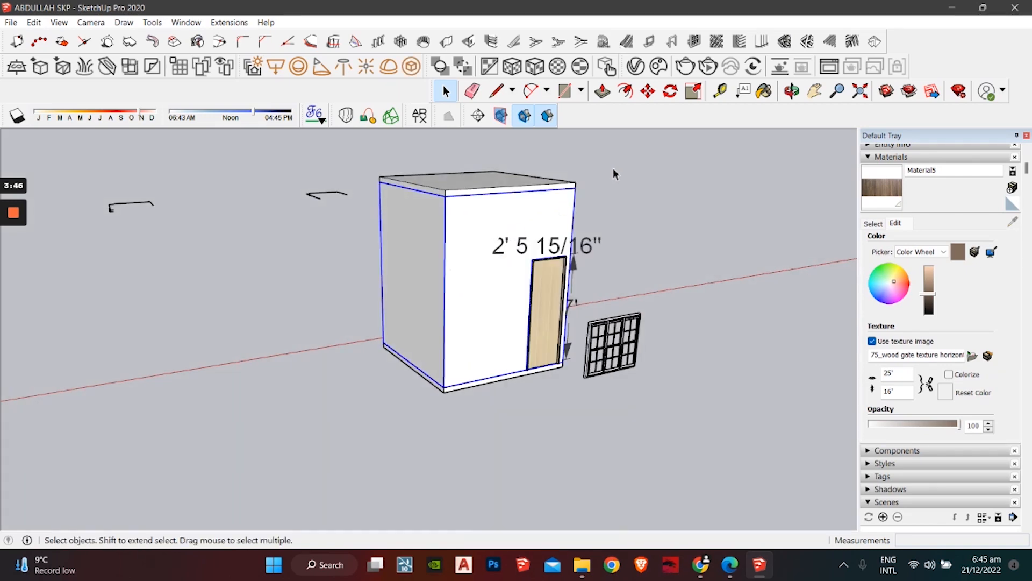
key("Delete")
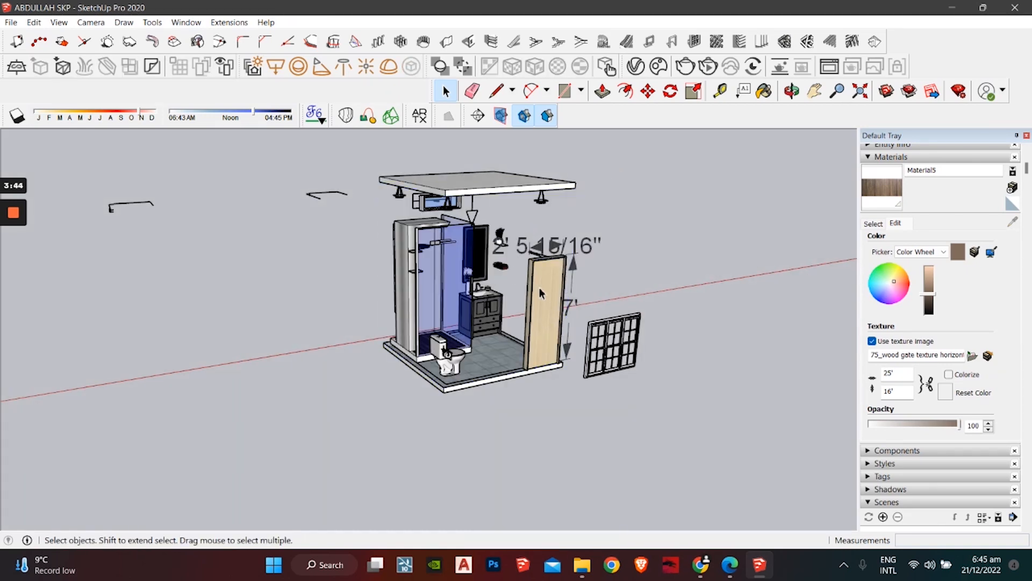
scroll(540, 293, "up", 4)
Step: Delete the bathroom door and the ceiling slab, then view the bathroom from above
left_click(560, 278)
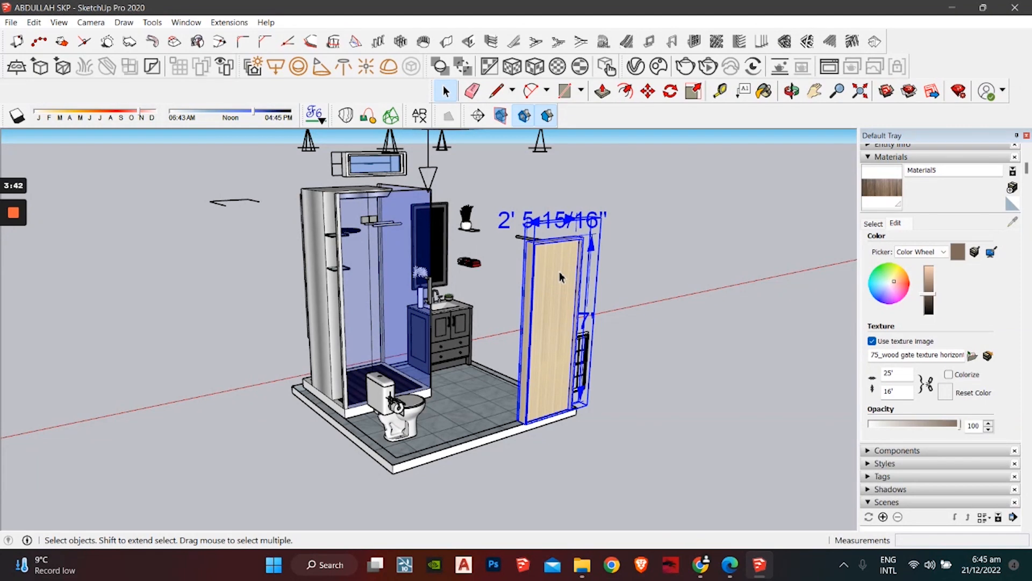
key("Delete")
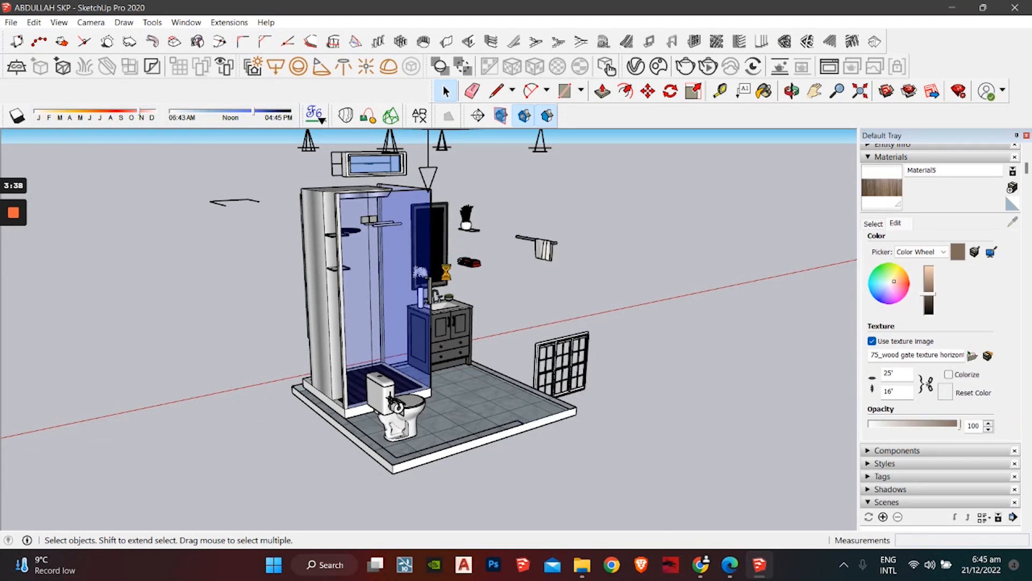
scroll(446, 272, "down", 3)
middle_click_drag(447, 272, 583, 152)
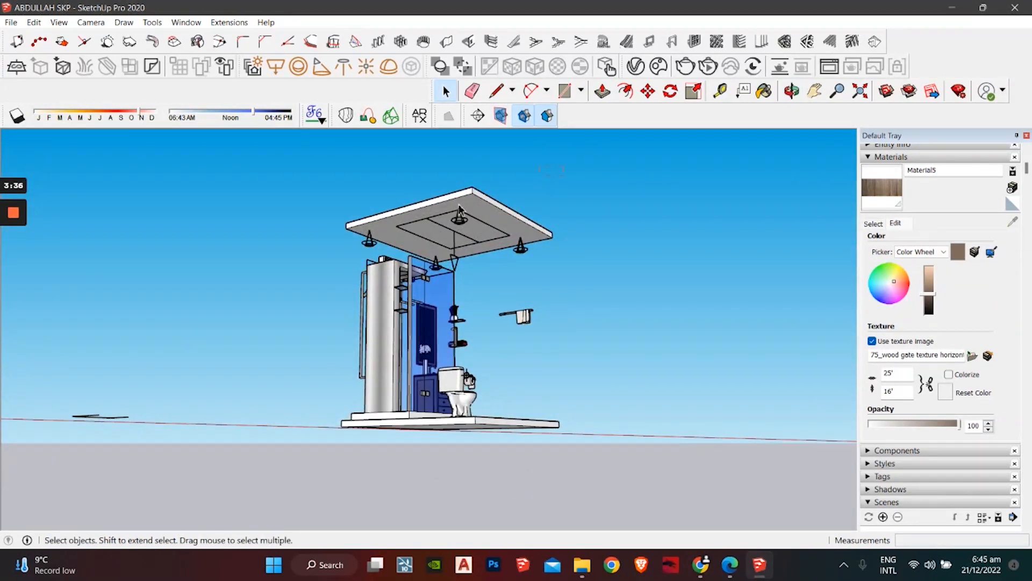
left_click(460, 209)
key("Delete")
middle_click_drag(394, 229, 355, 253)
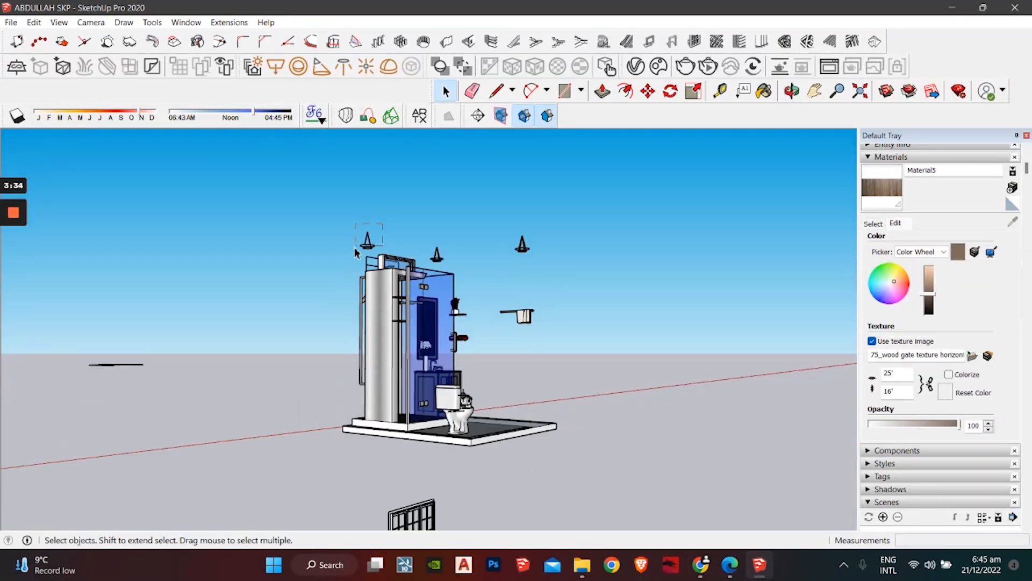
middle_click_drag(464, 258, 446, 247)
scroll(370, 264, "up", 2)
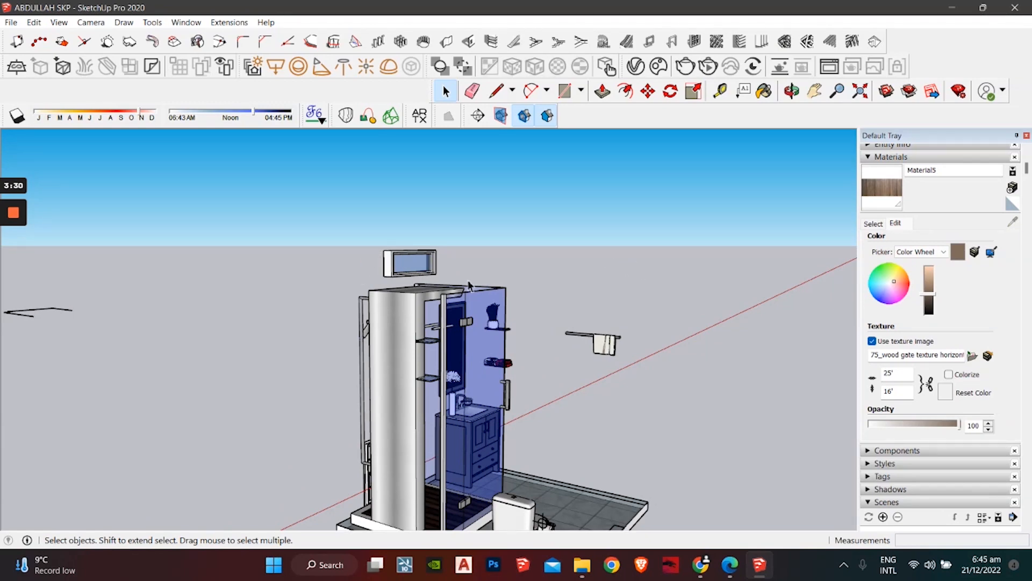
middle_click_drag(468, 285, 292, 330)
Step: Move the small window model from the bathroom to the ground beside the large house
key("m")
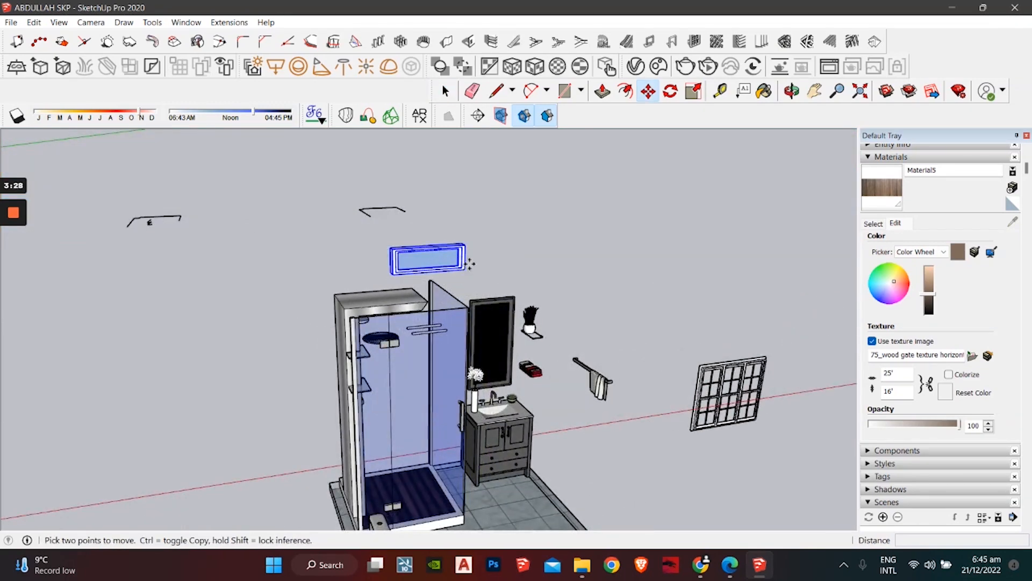
middle_click_drag(465, 268, 481, 322)
left_click(501, 298)
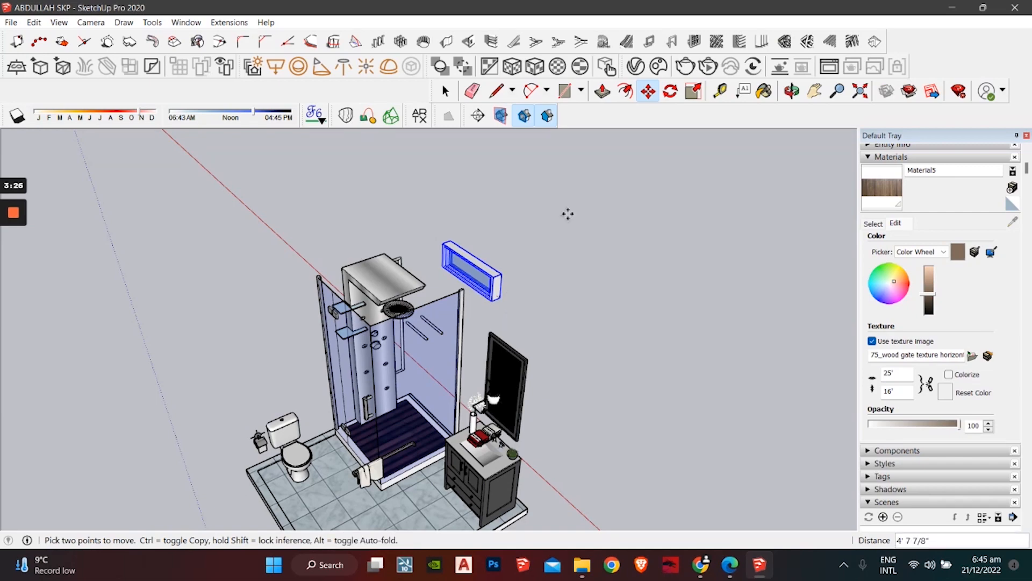
scroll(593, 202, "down", 4)
middle_click_drag(592, 201, 656, 531, "shift")
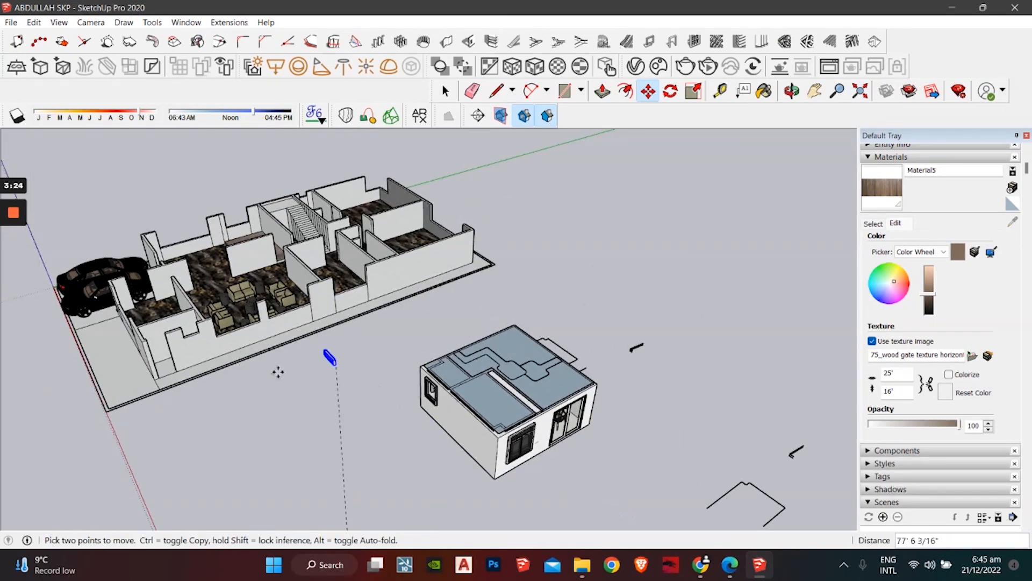
middle_click_drag(297, 376, 316, 516, "shift")
scroll(375, 367, "up", 3)
scroll(384, 364, "up", 5)
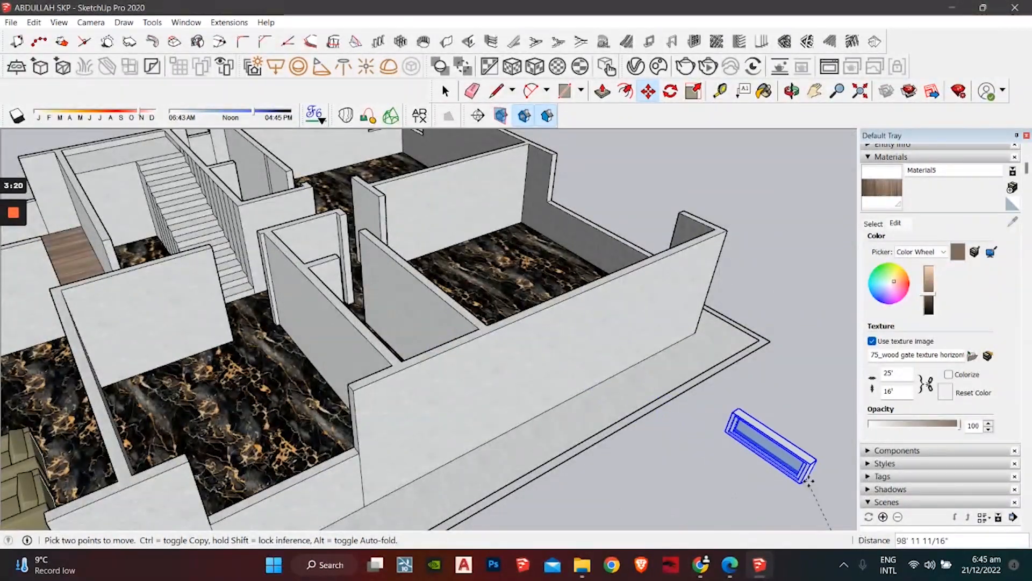
left_click(808, 480)
key("space")
Step: Cancel the Line tool and pending paste, bringing the stairs and rear rooms into view
middle_click_drag(449, 311, 313, 356)
key("l")
scroll(330, 385, "up", 2)
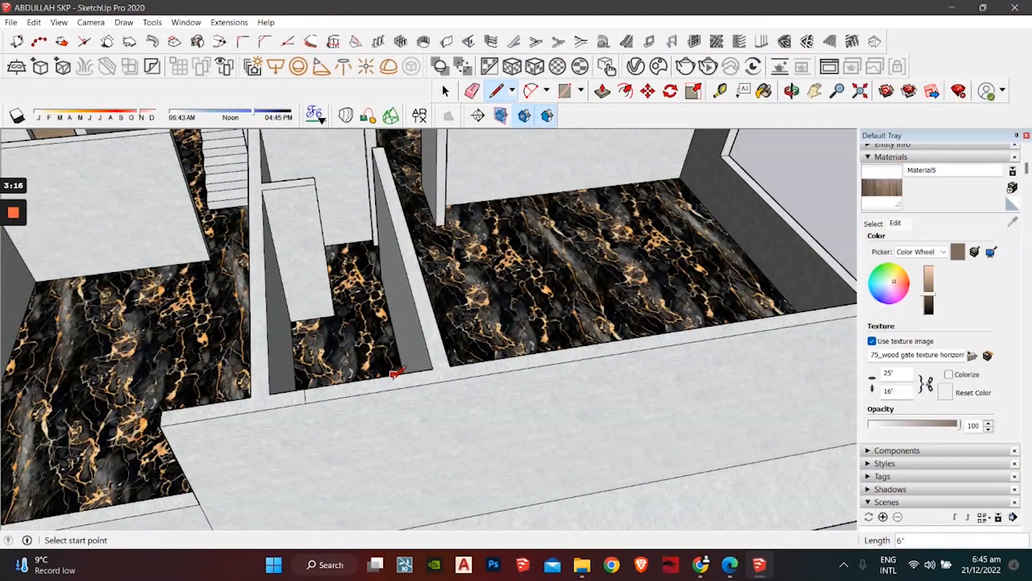
key("space")
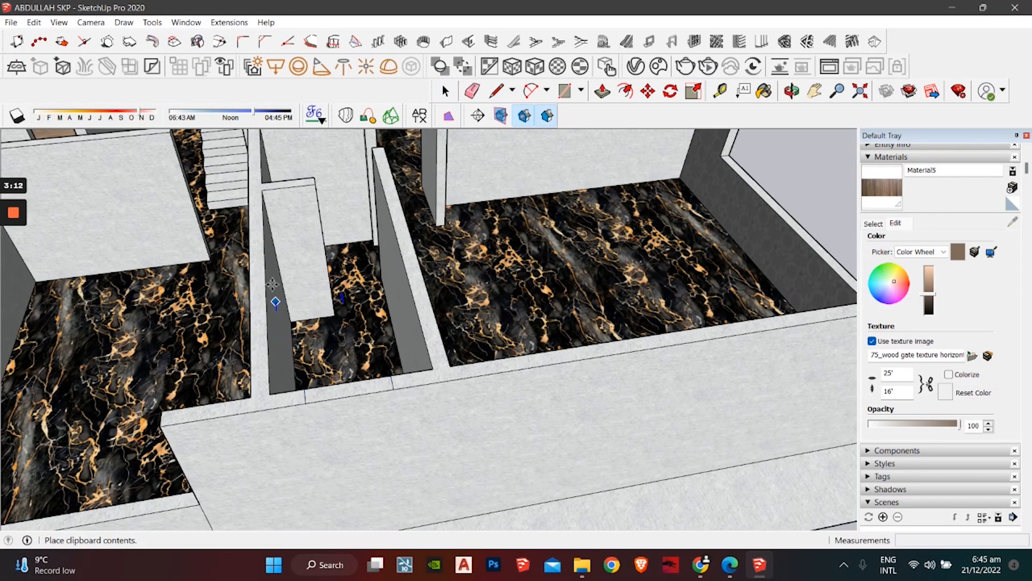
scroll(273, 284, "down", 1)
middle_click_drag(274, 283, 354, 310)
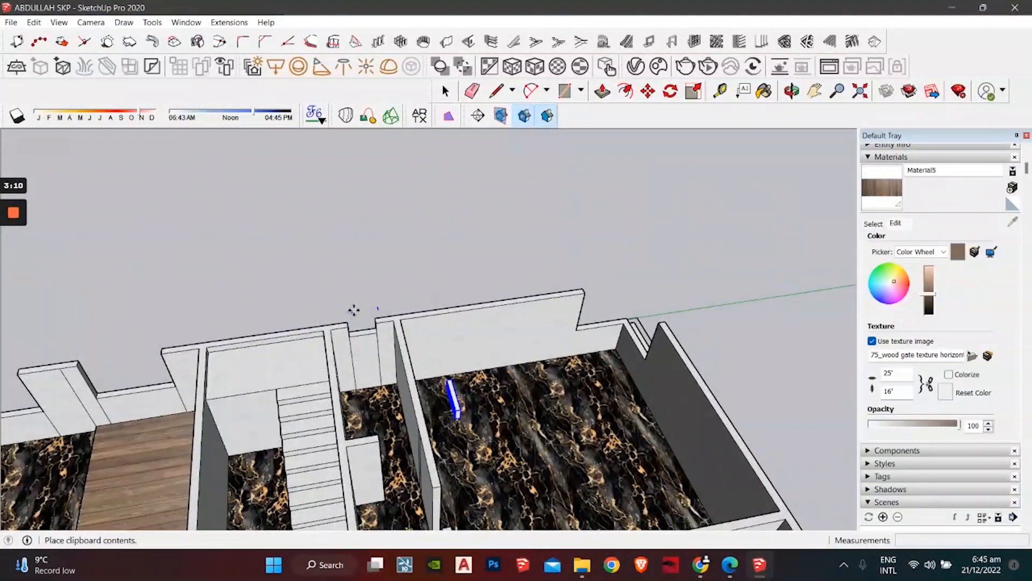
scroll(354, 310, "up", 2)
key("space")
scroll(366, 360, "down", 5)
middle_click_drag(367, 359, 187, 119, "shift")
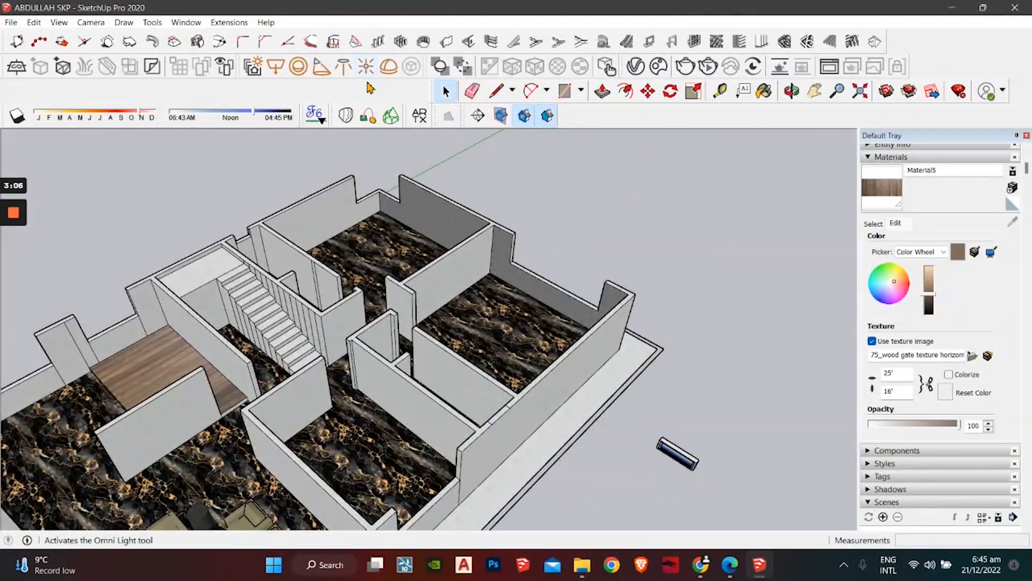
Step: Apply a push/pull extrusion to a face of the house
left_click(603, 91)
scroll(528, 411, "up", 2)
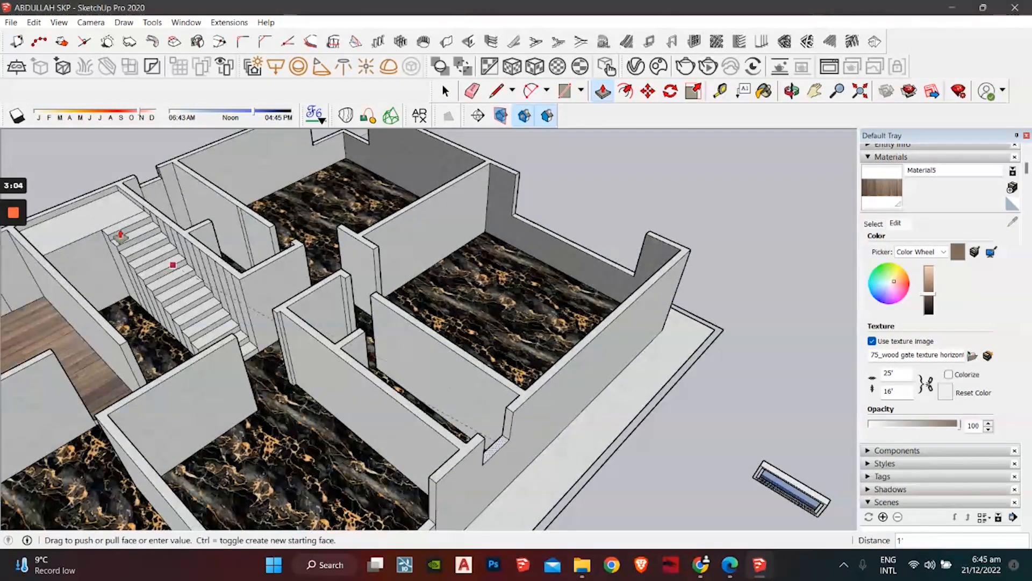
left_click(151, 183)
key("space")
Step: Select the window model and orbit the view around it
middle_click_drag(648, 362, 483, 226, "shift")
middle_click_drag(483, 226, 565, 282)
middle_click_drag(565, 283, 557, 365, "shift")
left_click(586, 329)
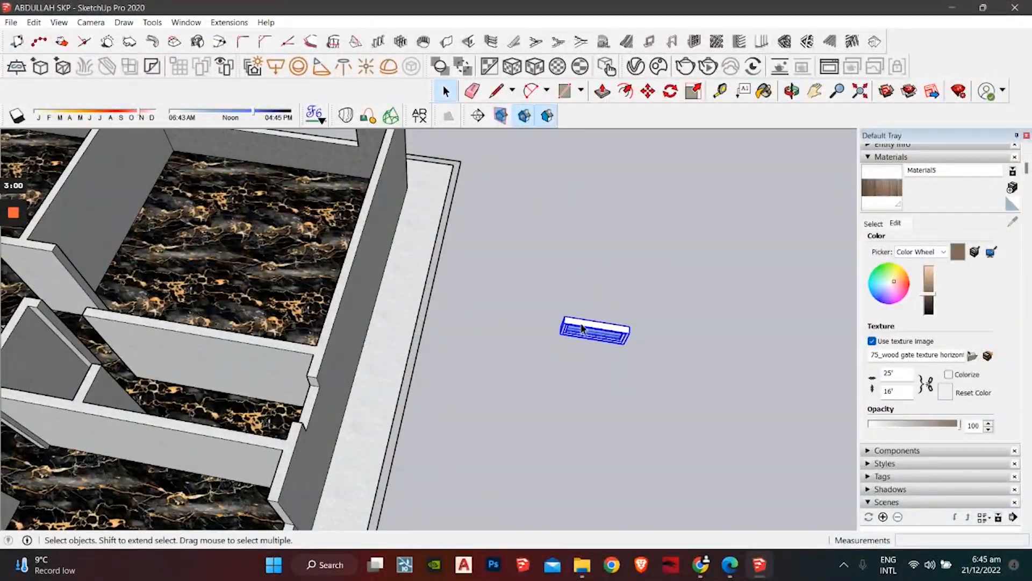
middle_click_drag(586, 329, 457, 293)
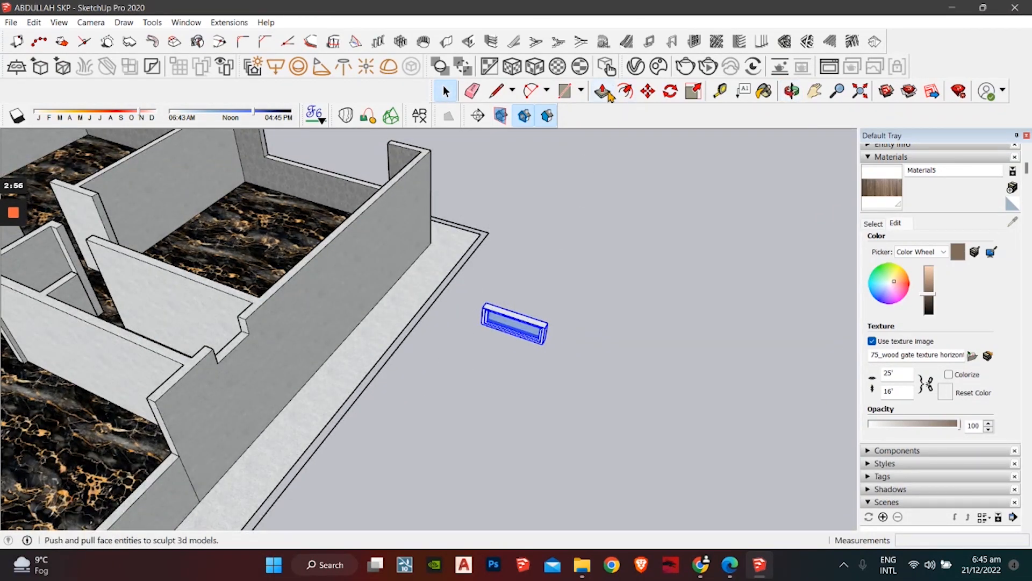
Step: Rotate the window 90 degrees upright and move it into the wall notch
left_click(670, 95)
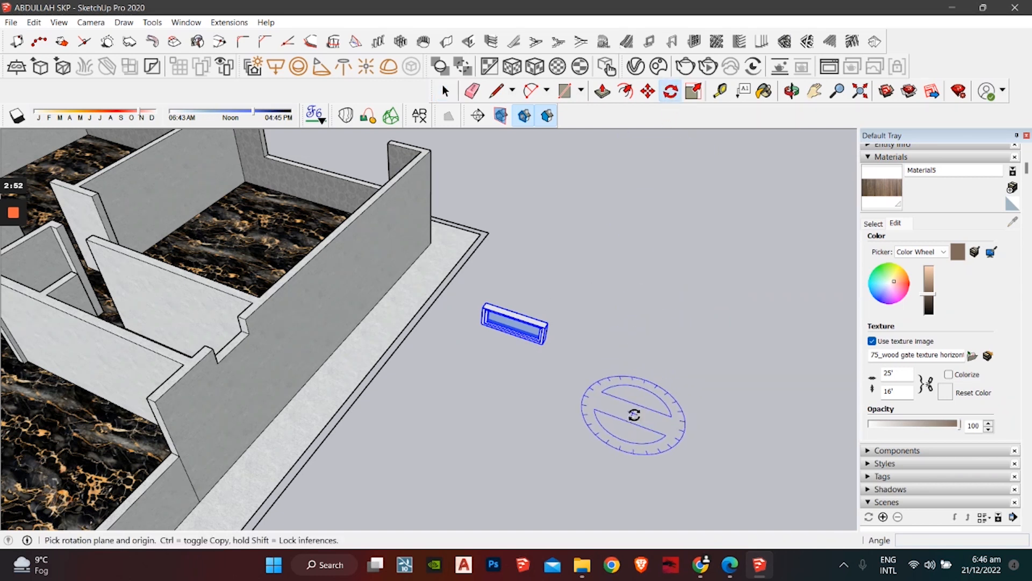
left_click(723, 444)
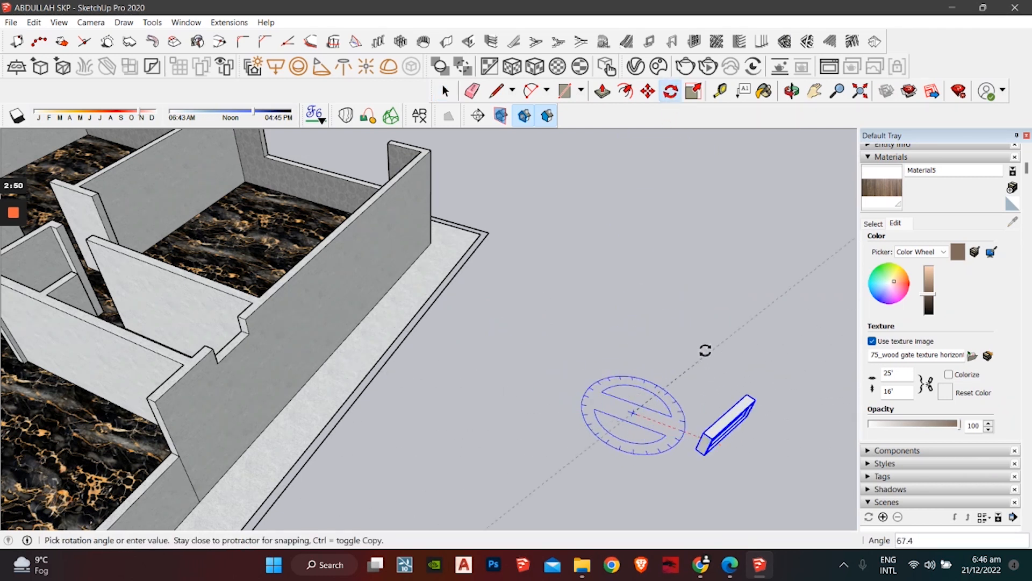
left_click(673, 321)
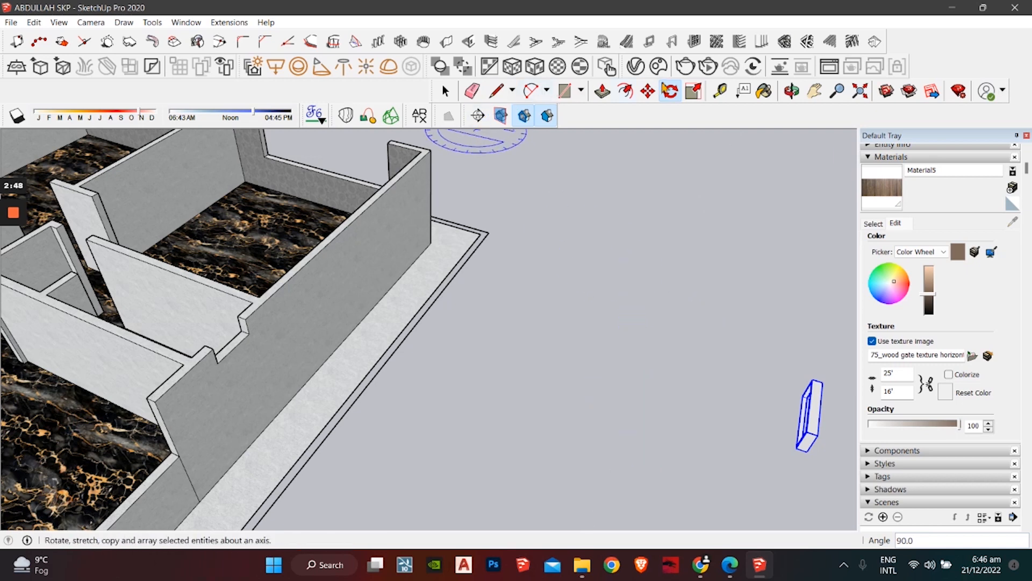
key("m")
middle_click_drag(809, 417, 720, 336)
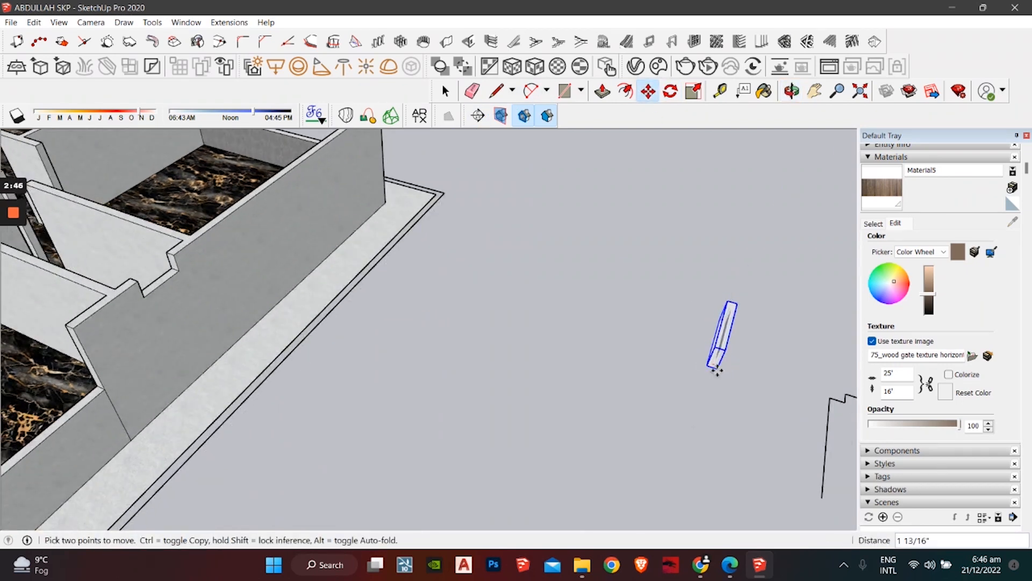
left_click(718, 370)
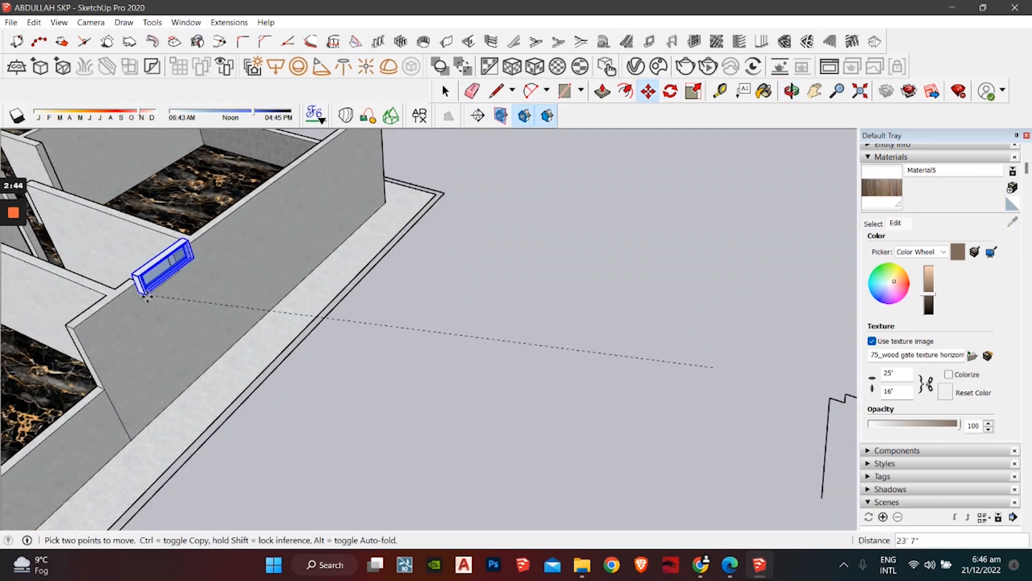
scroll(148, 299, "up", 6)
middle_click_drag(143, 314, 78, 194)
middle_click_drag(313, 206, 596, 134)
Step: Scale the window's width down to about 0.79
left_click(693, 91)
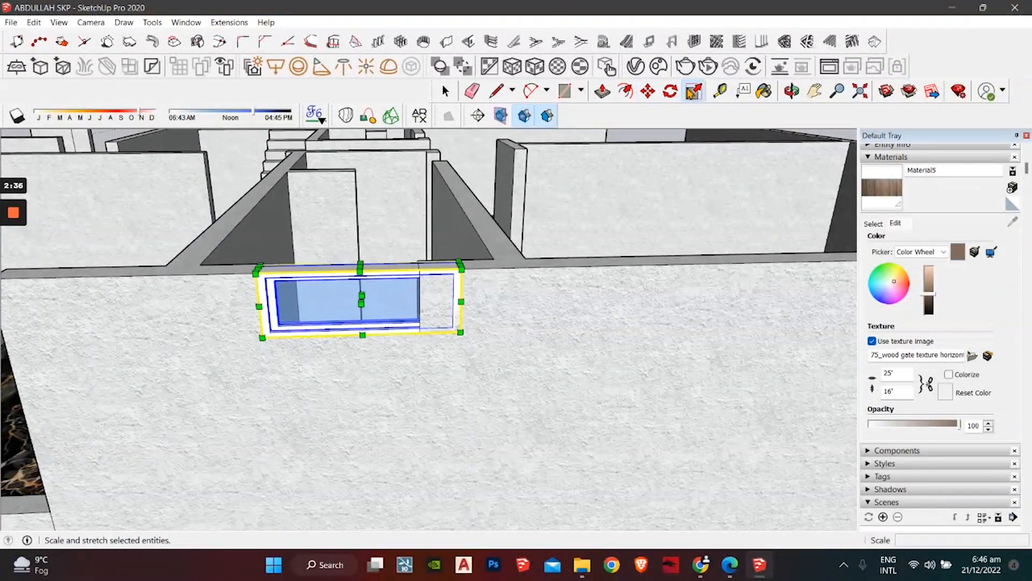
middle_click_drag(496, 250, 434, 324)
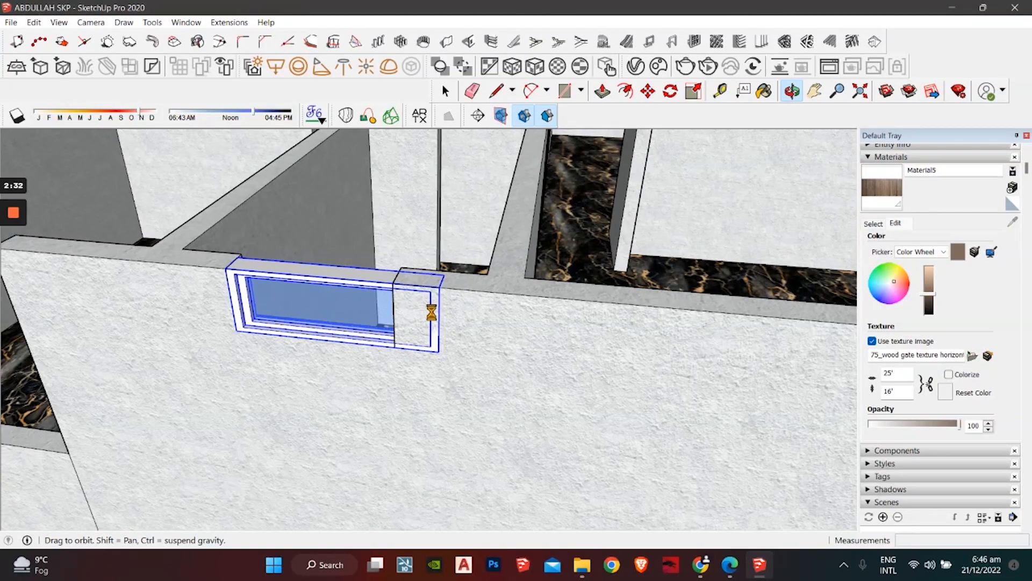
middle_click_drag(432, 312, 433, 316)
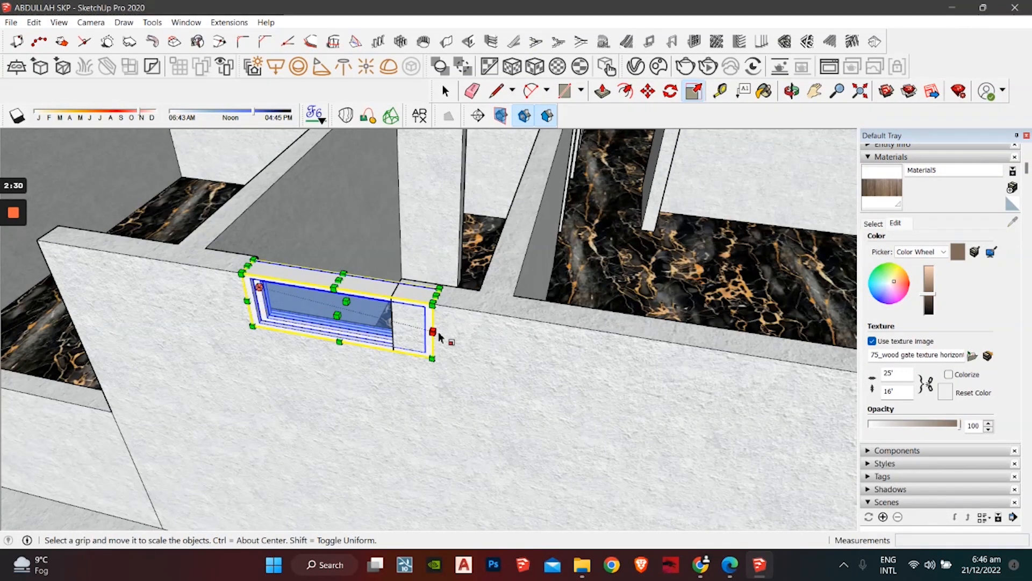
left_click_drag(436, 324, 394, 323)
key("space")
scroll(371, 310, "down", 4)
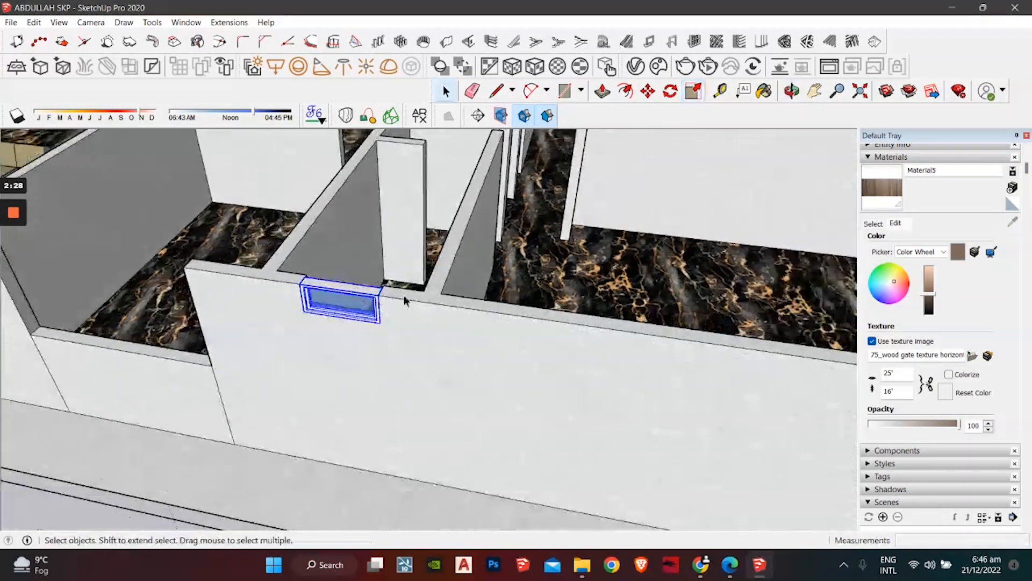
scroll(353, 319, "down", 2)
Step: Orbit in on the pasted window copy in another wall notch
middle_click_drag(354, 320, 552, 290)
middle_click_drag(472, 271, 550, 390, "shift")
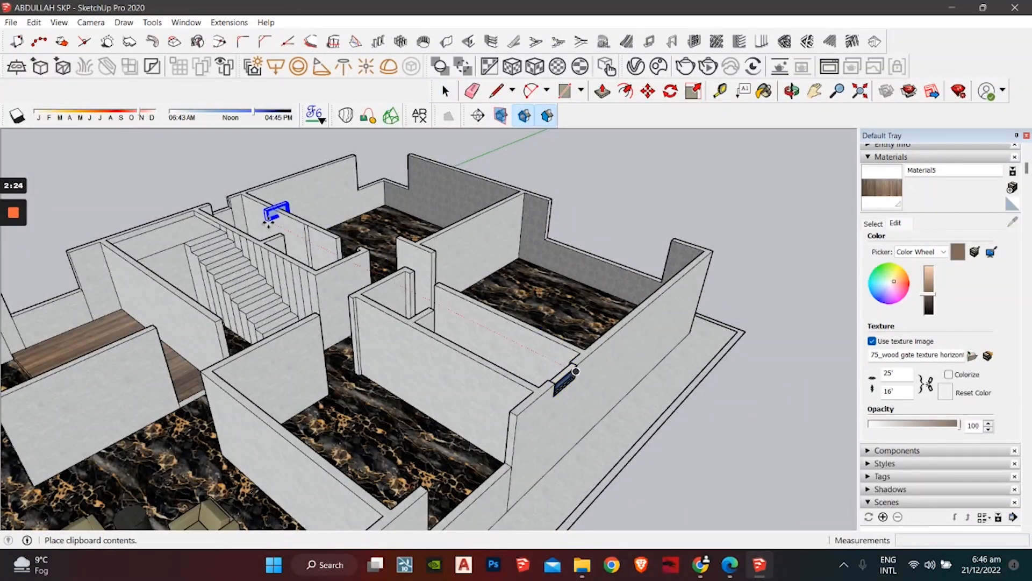
middle_click_drag(268, 224, 791, 376)
scroll(352, 406, "up", 8)
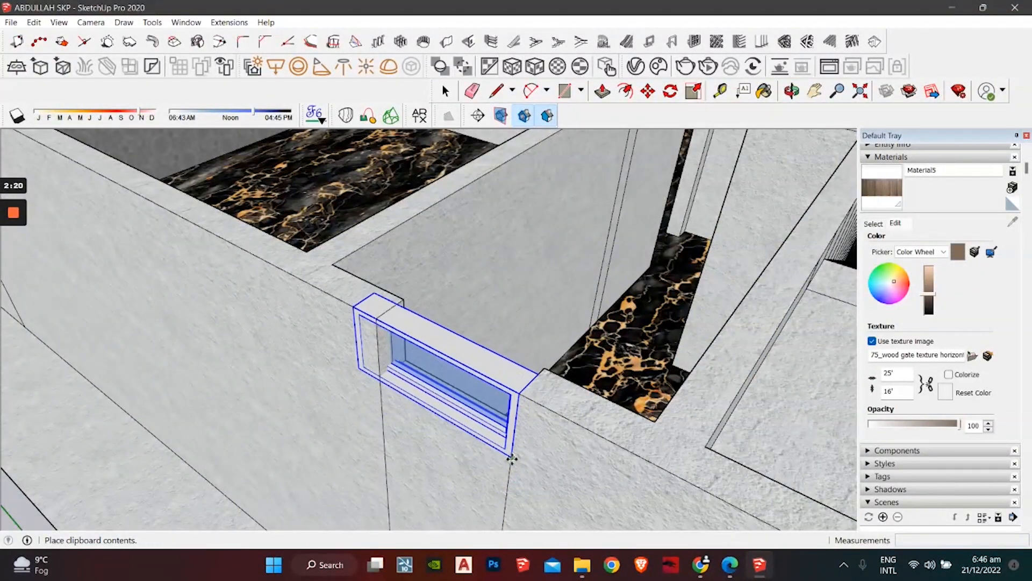
middle_click_drag(512, 457, 539, 414)
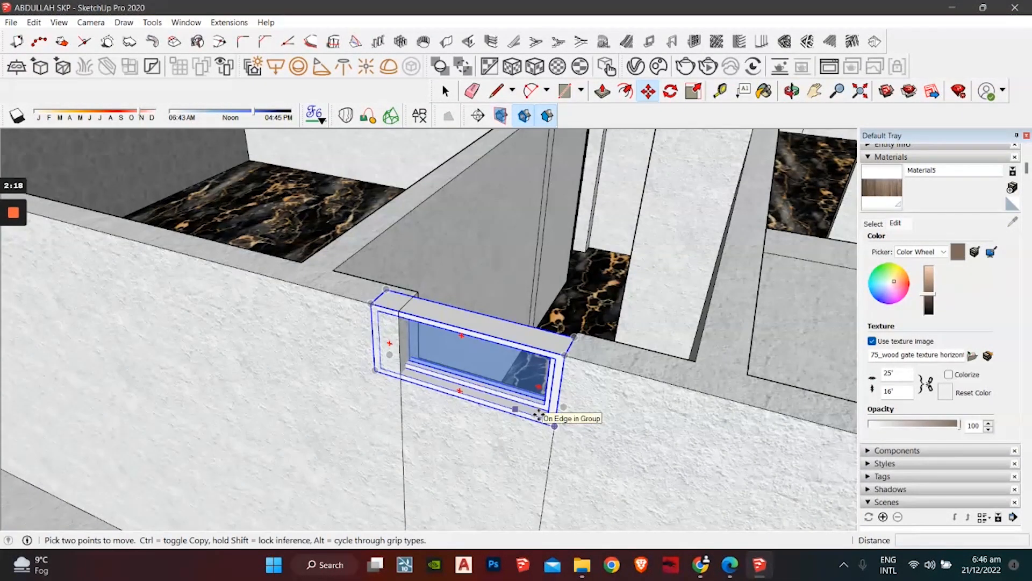
Step: Narrow the pasted window copy to 0.85 of its width and clear the selection
left_click(696, 94)
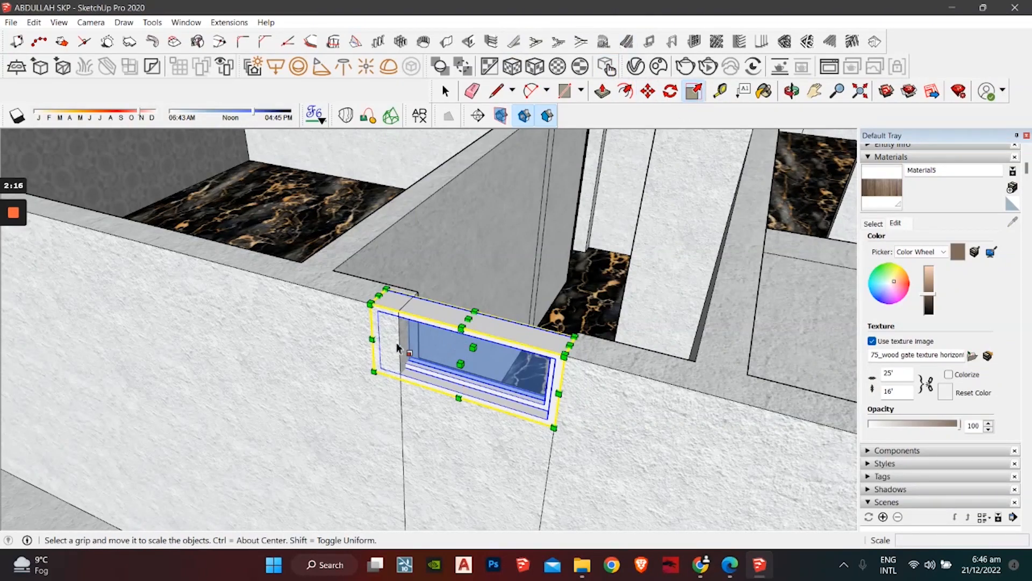
left_click_drag(381, 330, 406, 337)
key("space")
scroll(429, 272, "down", 8)
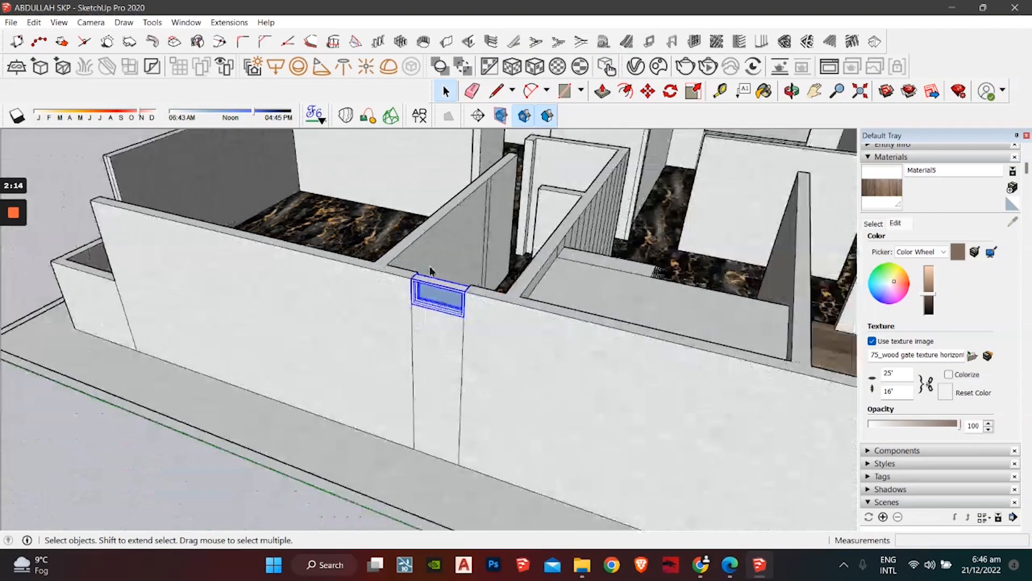
middle_click_drag(430, 272, 369, 470)
mouse_move(568, 226)
middle_mouse_down()
mouse_move(438, 364)
mouse_move(366, 387)
middle_mouse_up()
left_click(640, 324)
scroll(501, 332, "down", 3)
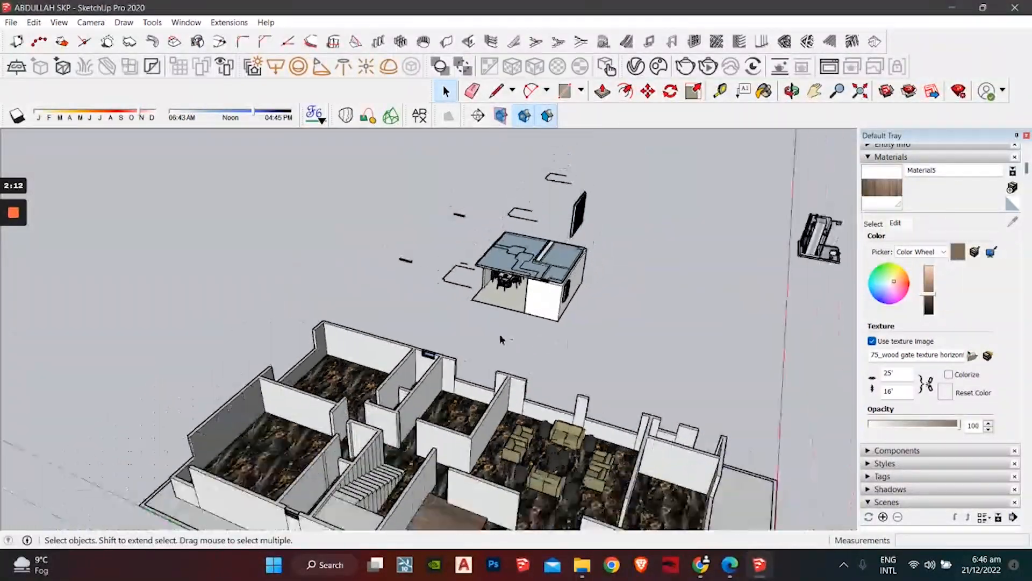
Step: Select the vanity with its mirror in the bathroom model and pick it up by its corner
middle_click_drag(501, 335, 401, 293)
middle_click_drag(564, 317, 430, 328)
scroll(508, 279, "up", 3)
scroll(509, 280, "up", 2)
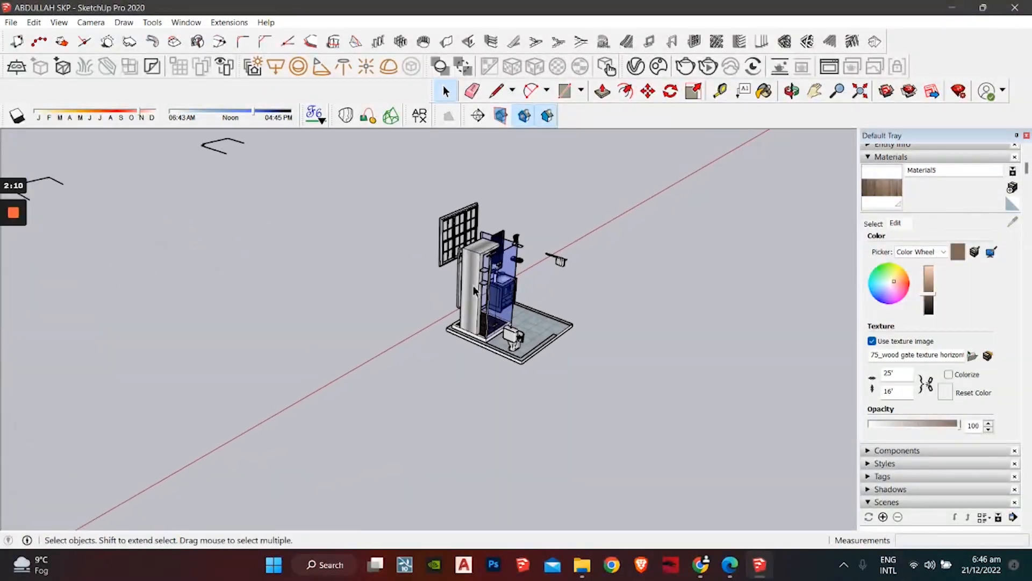
middle_click_drag(510, 280, 451, 306)
scroll(430, 310, "up", 5)
left_click(580, 327)
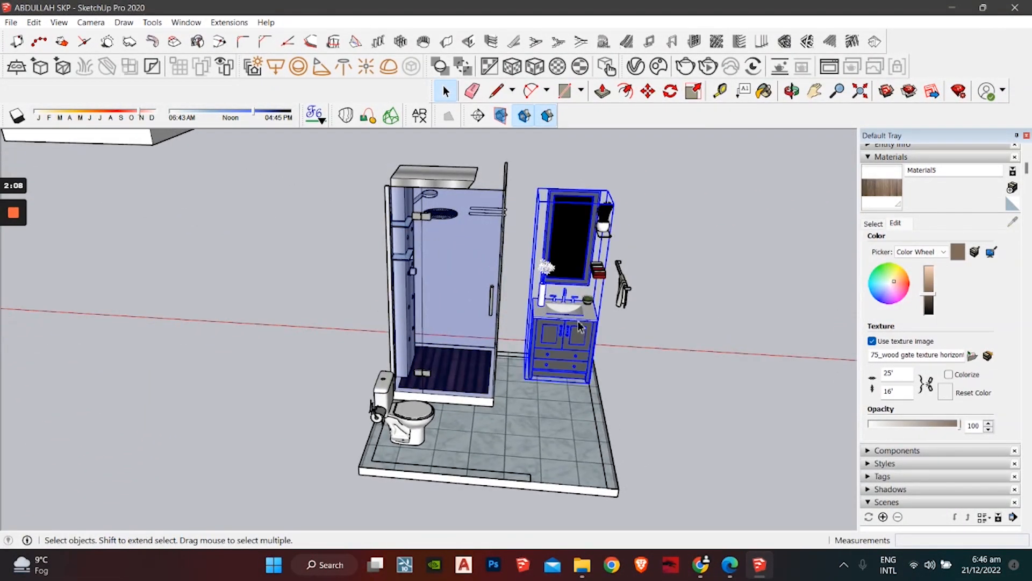
left_click(590, 383)
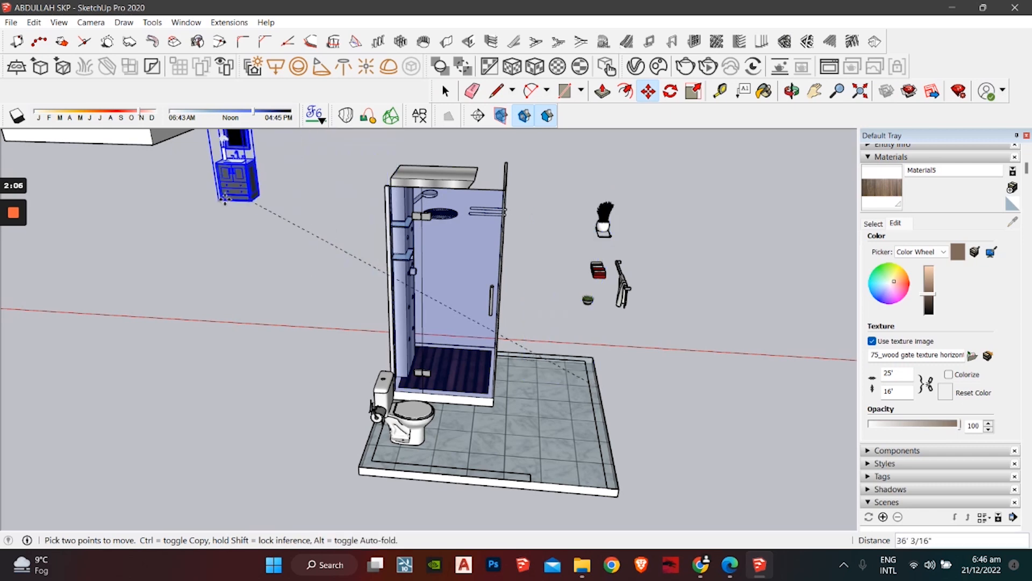
Step: Carry the vanity over to a plan view of the house
scroll(188, 200, "down", 5)
middle_click_drag(189, 200, 484, 387)
middle_click_drag(302, 323, 415, 528)
middle_click_drag(317, 461, 393, 441, "shift")
scroll(493, 451, "up", 3)
middle_click_drag(508, 443, 523, 373, "shift")
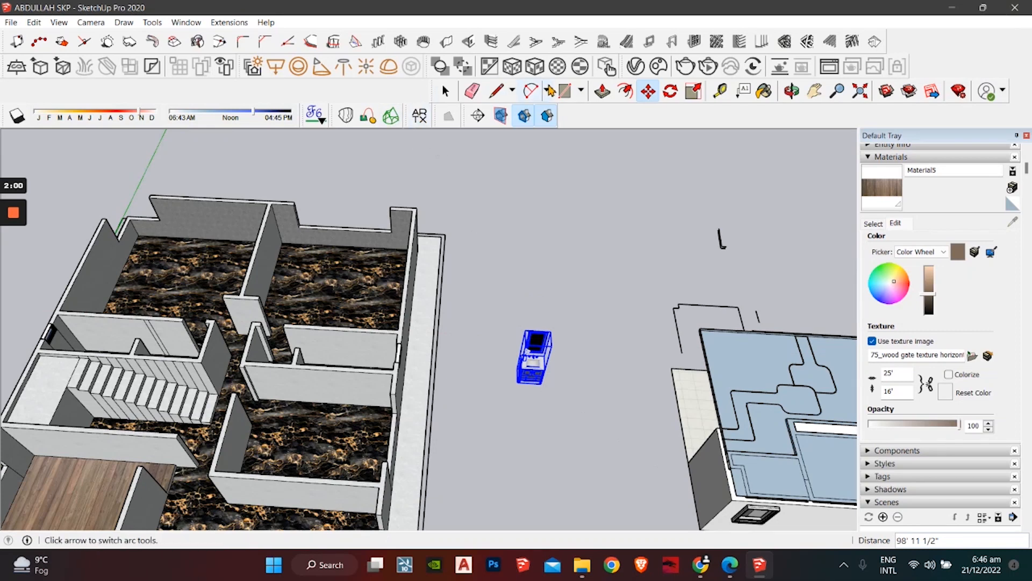
Step: Rotate the vanity 180 degrees
left_click(671, 92)
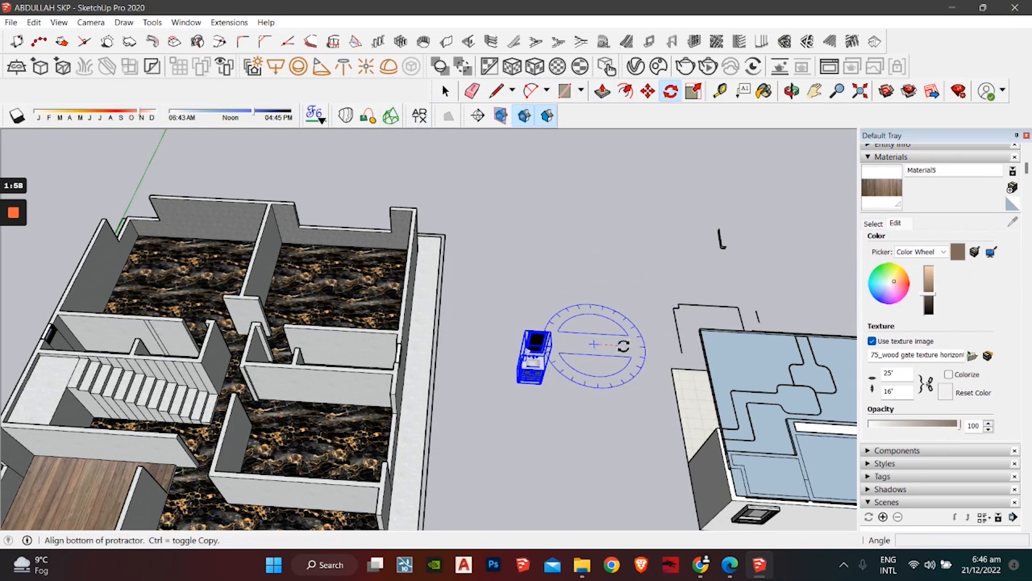
left_click(656, 348)
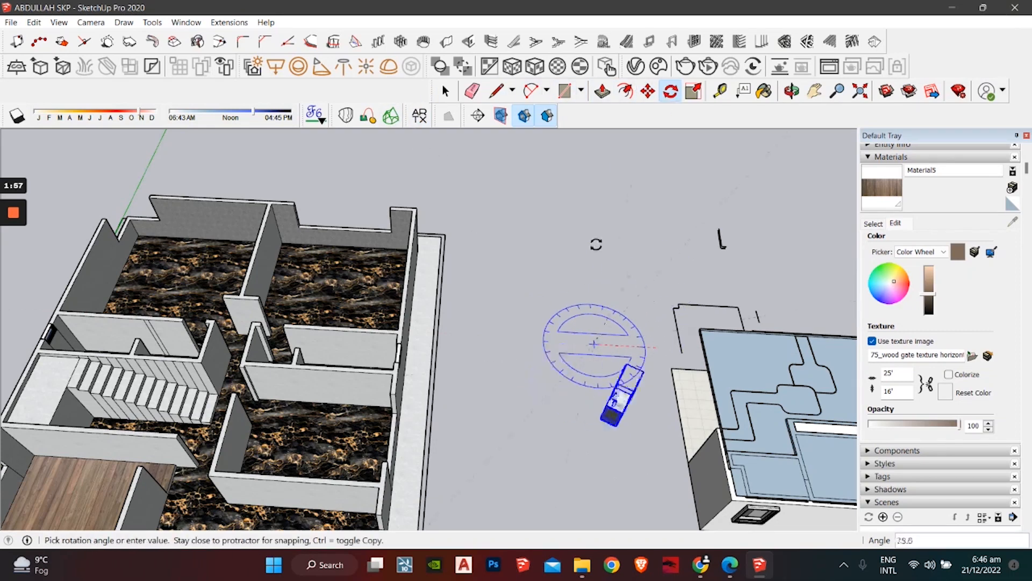
left_click(510, 347)
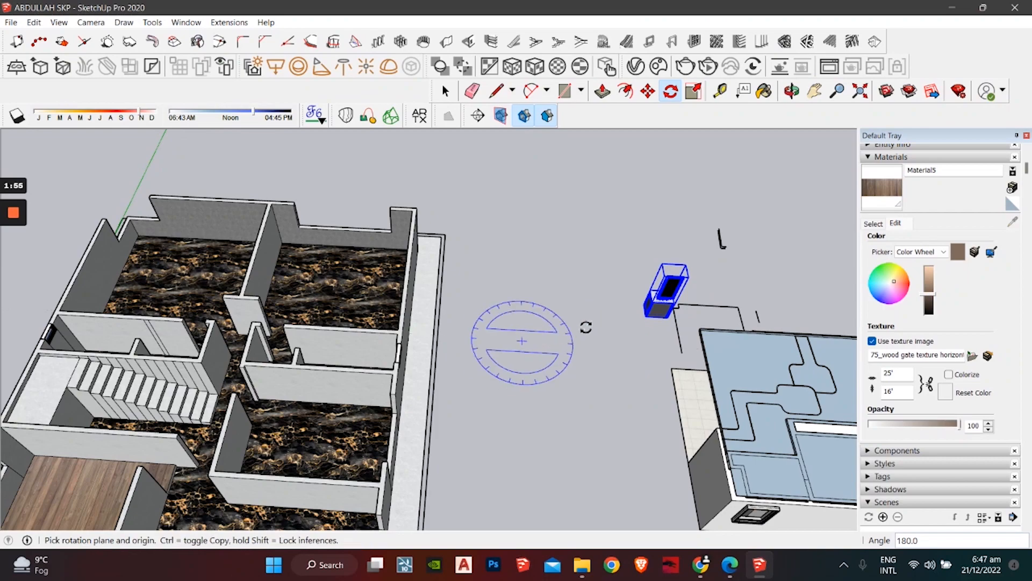
Step: Move the vanity into the room and set it against the wall
left_click(647, 100)
middle_click_drag(484, 155, 97, 237)
middle_click_drag(421, 384, 136, 364)
scroll(136, 364, "up", 2)
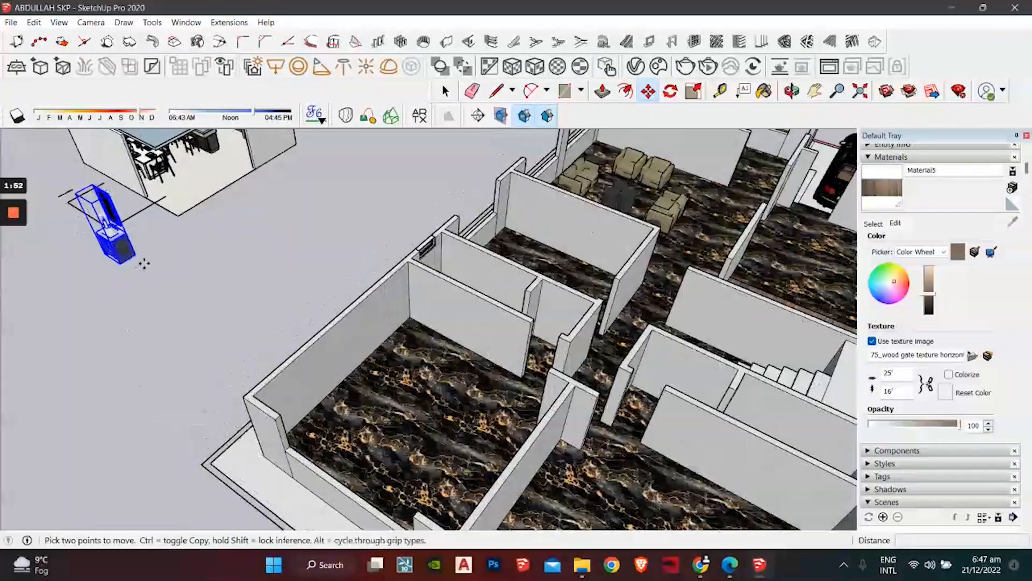
scroll(143, 262, "up", 2)
middle_click_drag(645, 333, 597, 484)
scroll(479, 302, "up", 3)
scroll(480, 303, "up", 4)
left_click(482, 301)
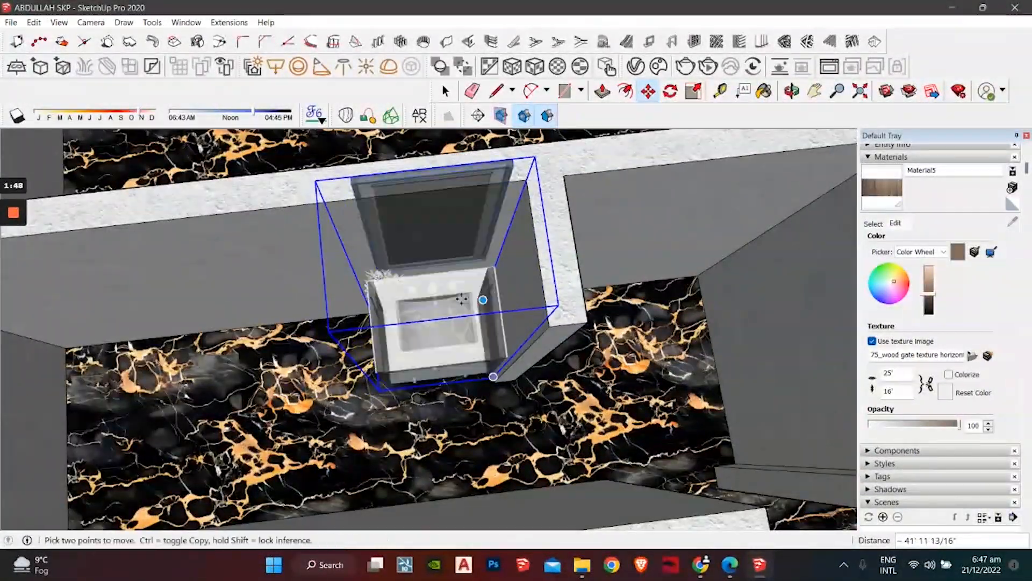
Step: Return to the Select tool and bring the bathroom model back into view
scroll(368, 309, "down", 7)
key("space")
middle_click_drag(368, 308, 726, 513, "shift")
middle_click_drag(608, 522, 470, 445)
scroll(470, 446, "up", 5)
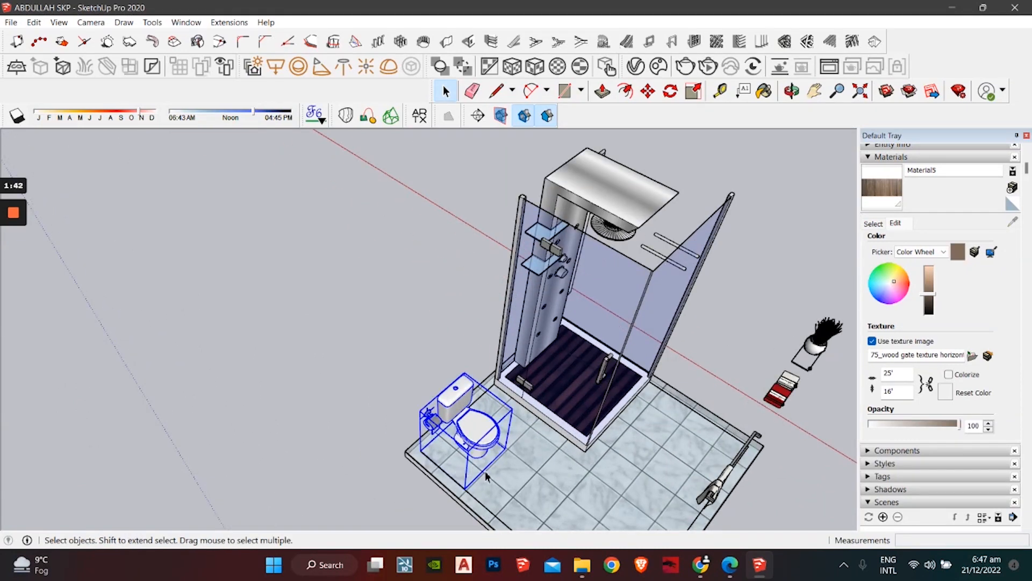
Step: Bring the house into a top-down view, switching briefly to Rotate and back to Move for the toilet
scroll(433, 285, "down", 3)
middle_click_drag(433, 285, 494, 494, "shift")
middle_click_drag(353, 407, 364, 493)
scroll(373, 395, "up", 5)
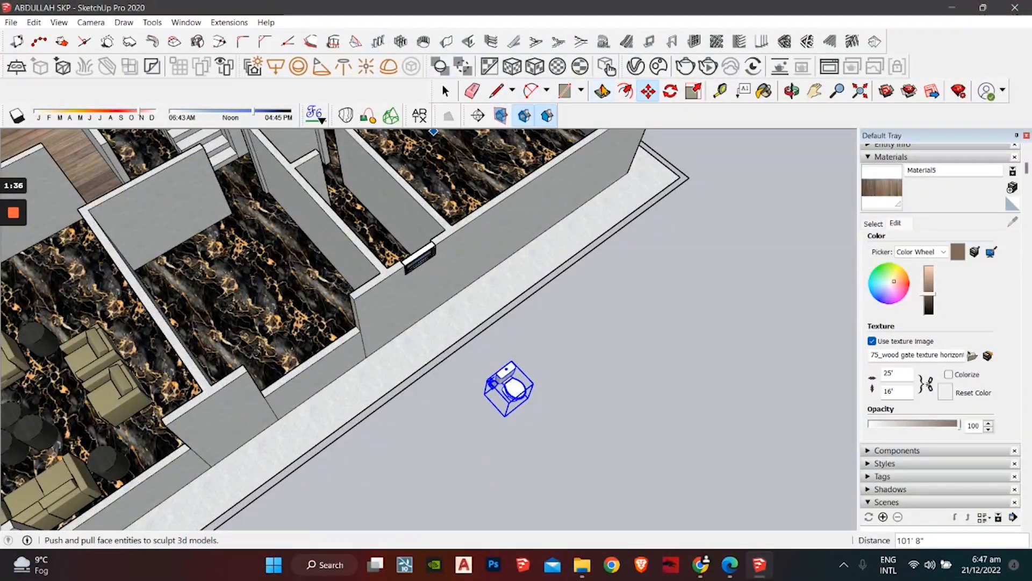
left_click(670, 92)
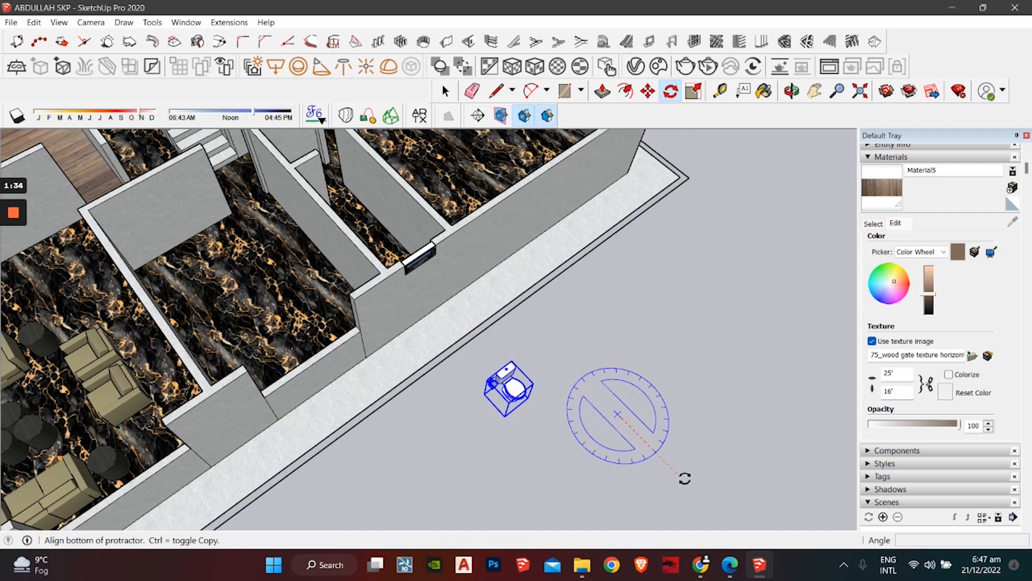
scroll(686, 379, "down", 2)
middle_click_drag(673, 397, 609, 292, "shift")
left_click(648, 92)
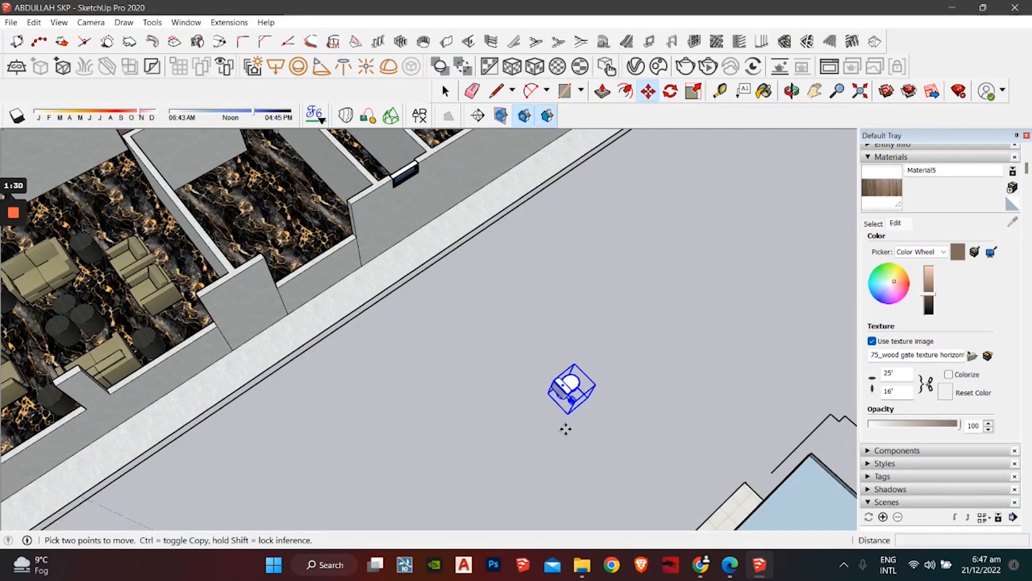
Step: Carry the toilet across the house, viewing the rooms from a tilted angle
middle_click_drag(570, 417, 580, 261)
scroll(345, 493, "down", 5)
scroll(428, 234, "up", 5)
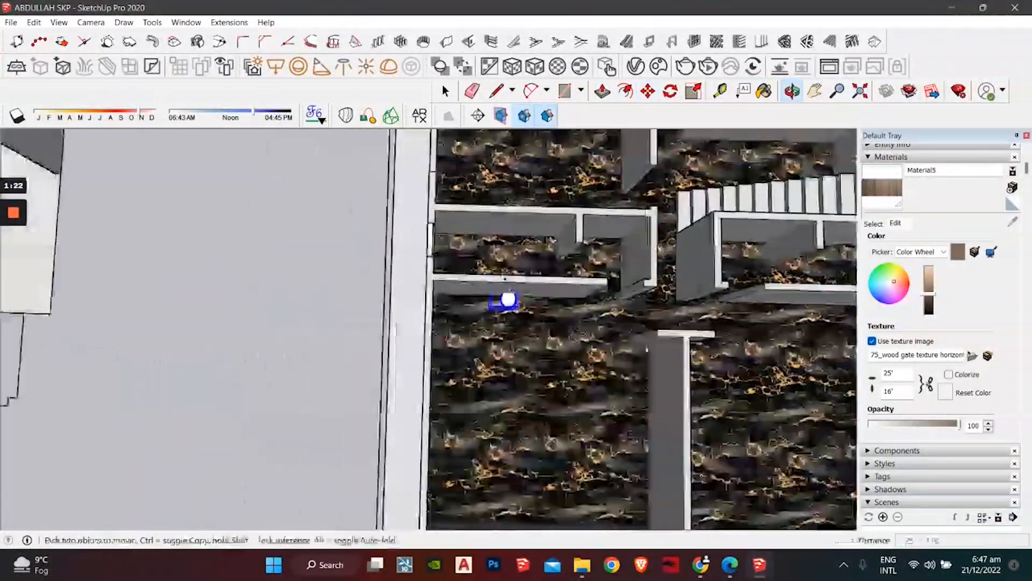
scroll(473, 291, "down", 1)
scroll(383, 285, "down", 6)
middle_click_drag(341, 290, 362, 389)
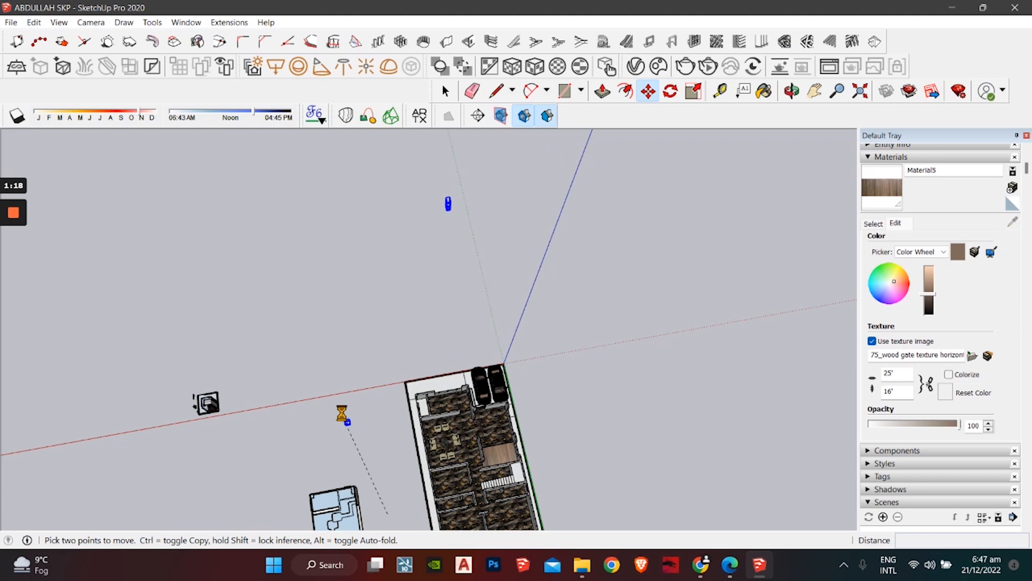
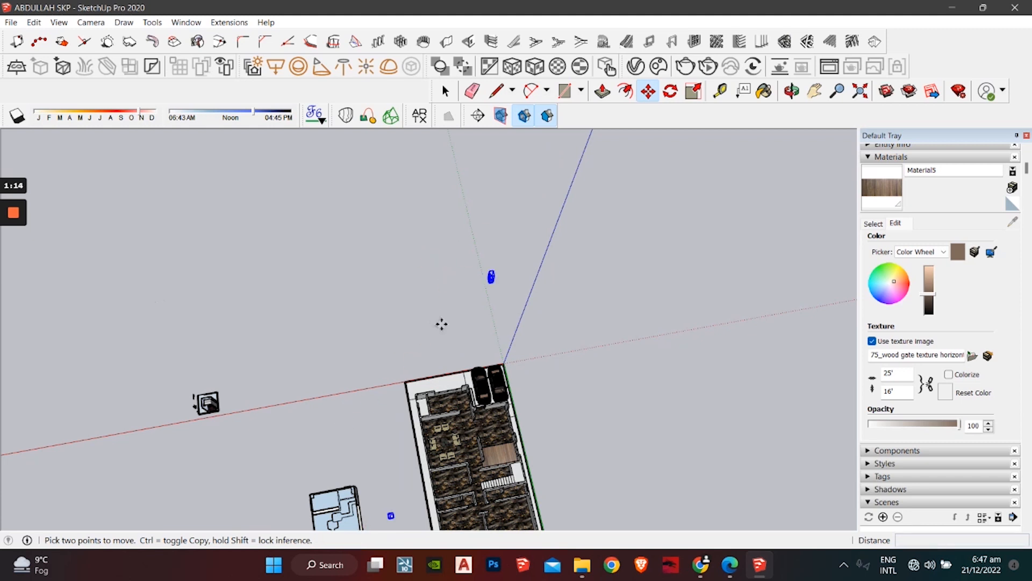
Step: Rotate the vanity 90 degrees about a pivot at its base
scroll(495, 297, "up", 8)
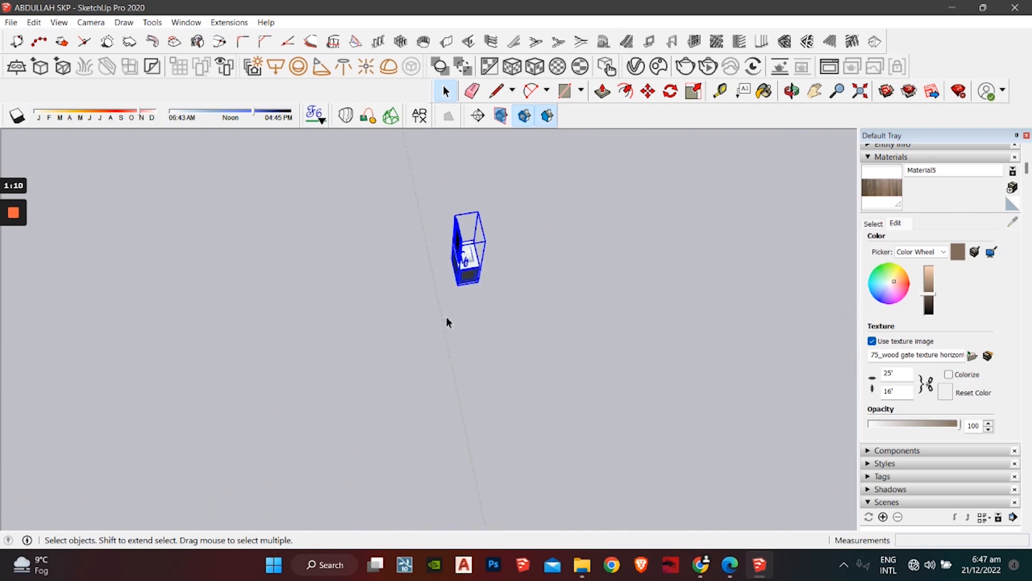
left_click(669, 91)
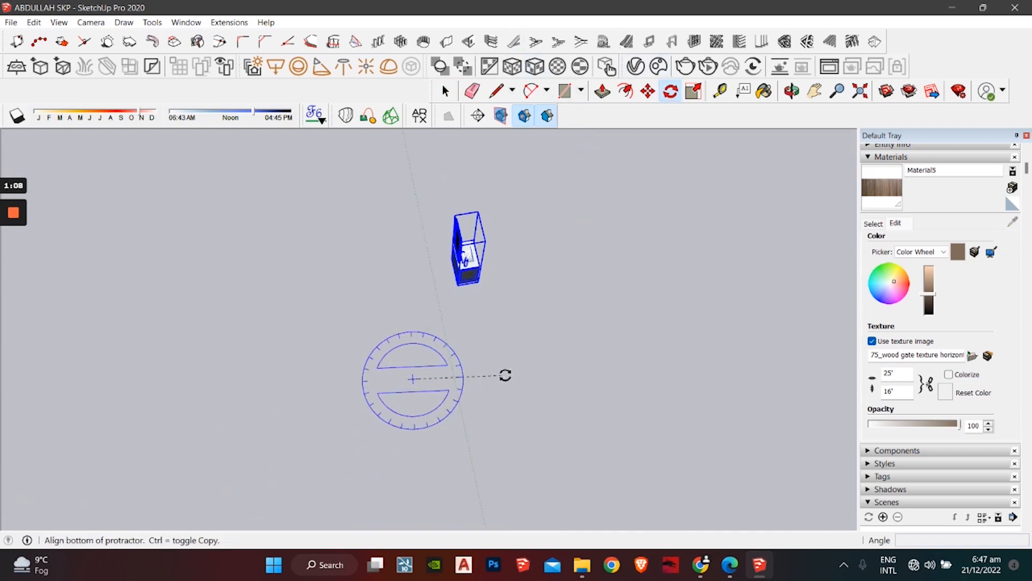
left_click(510, 358)
left_click(426, 468)
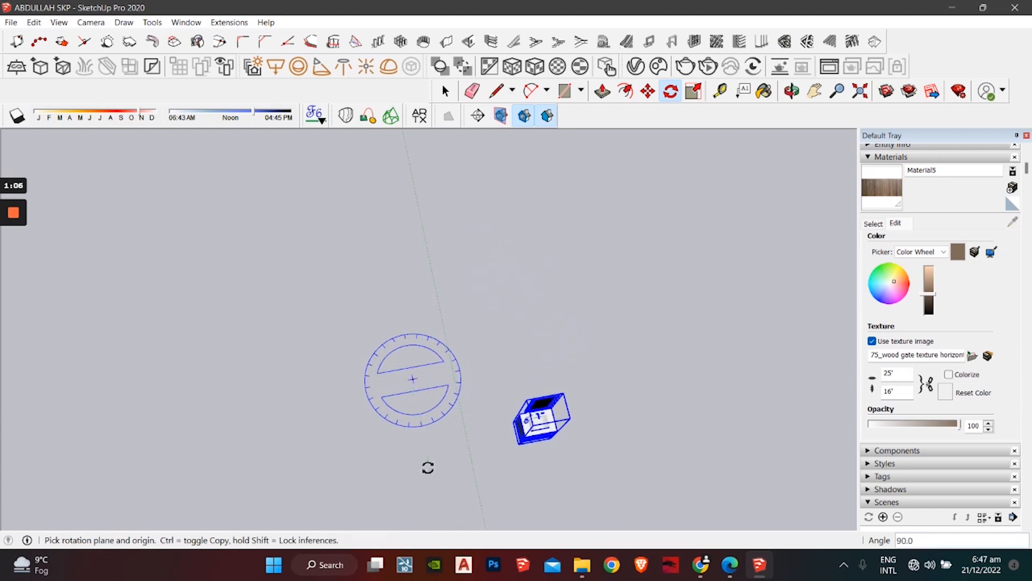
Step: Move the vanity by its corner into the small washroom beside the stairs
left_click(648, 91)
middle_click_drag(457, 322, 388, 387)
scroll(398, 414, "up", 6)
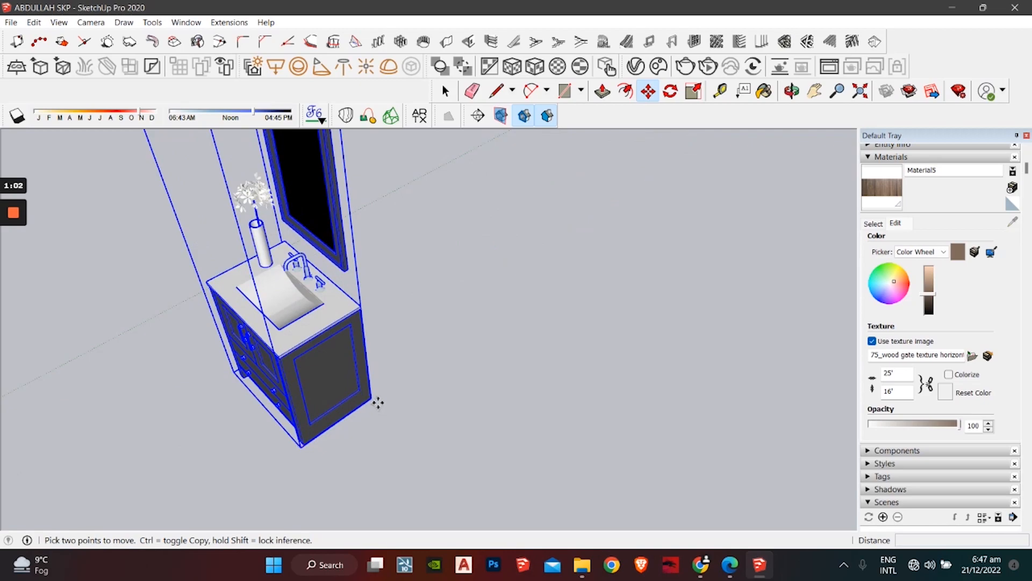
left_click(372, 399)
scroll(226, 285, "down", 5)
middle_click_drag(226, 285, 546, 247)
scroll(484, 250, "down", 3)
middle_click_drag(235, 290, 680, 215)
middle_click_drag(680, 215, 684, 120, "shift")
scroll(344, 441, "up", 4)
middle_click_drag(484, 226, 473, 297)
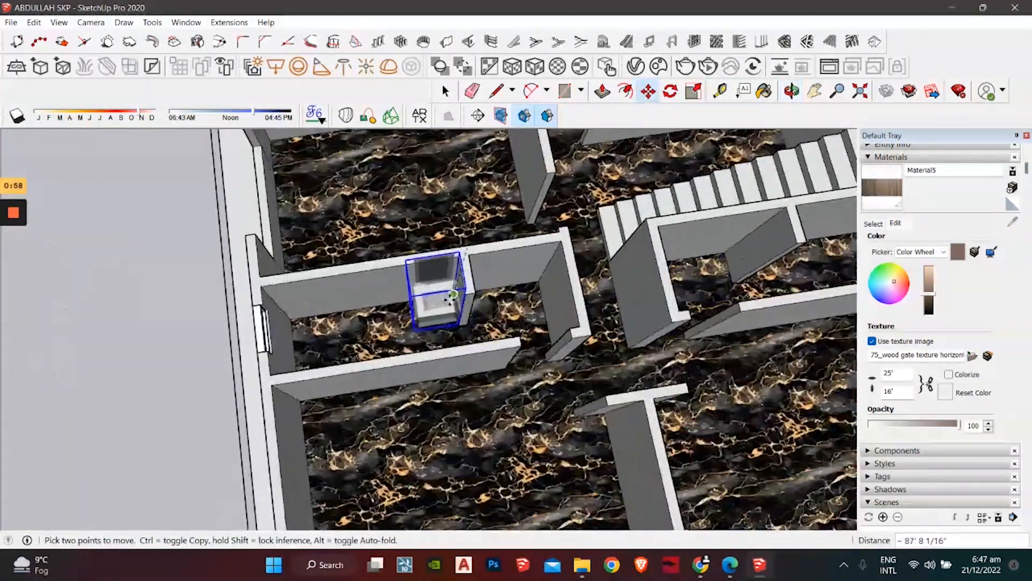
left_click(452, 298)
Step: Carry the toilet into the washroom and set it beside the vanity
key("space")
scroll(83, 318, "down", 2)
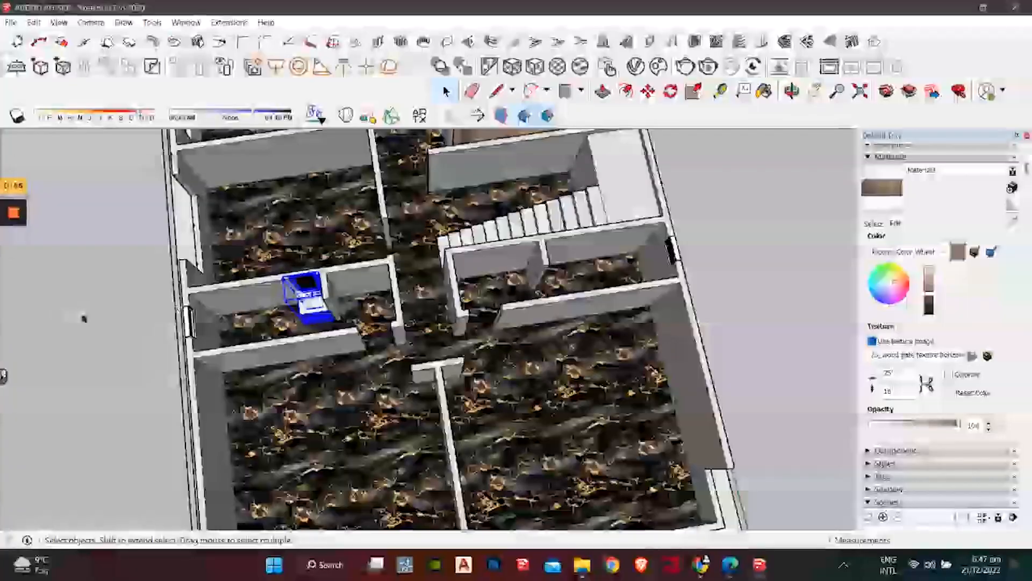
middle_click_drag(83, 319, 307, 239, "shift")
left_click(226, 296)
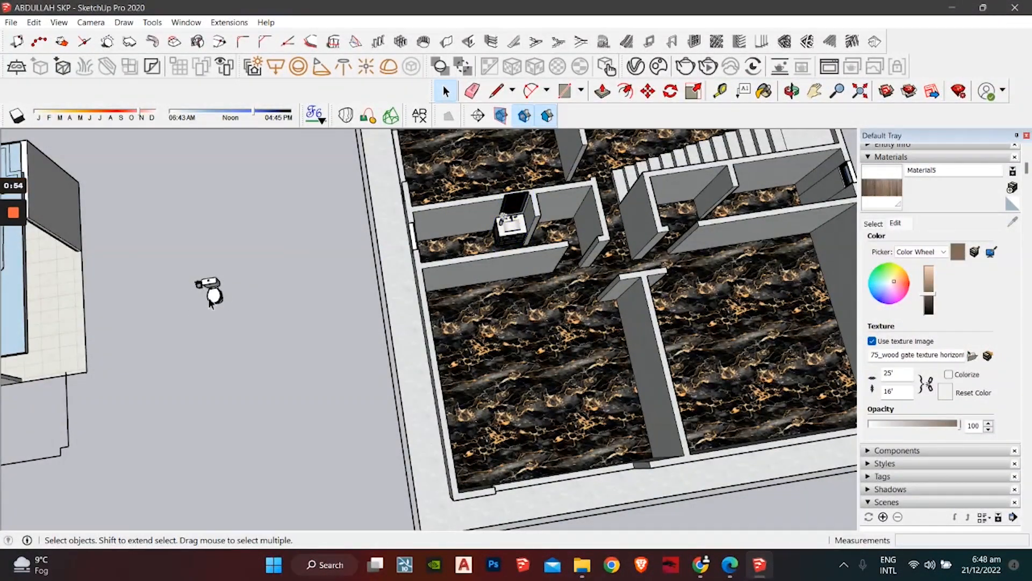
scroll(222, 302, "up", 3)
middle_click_drag(249, 291, 236, 237)
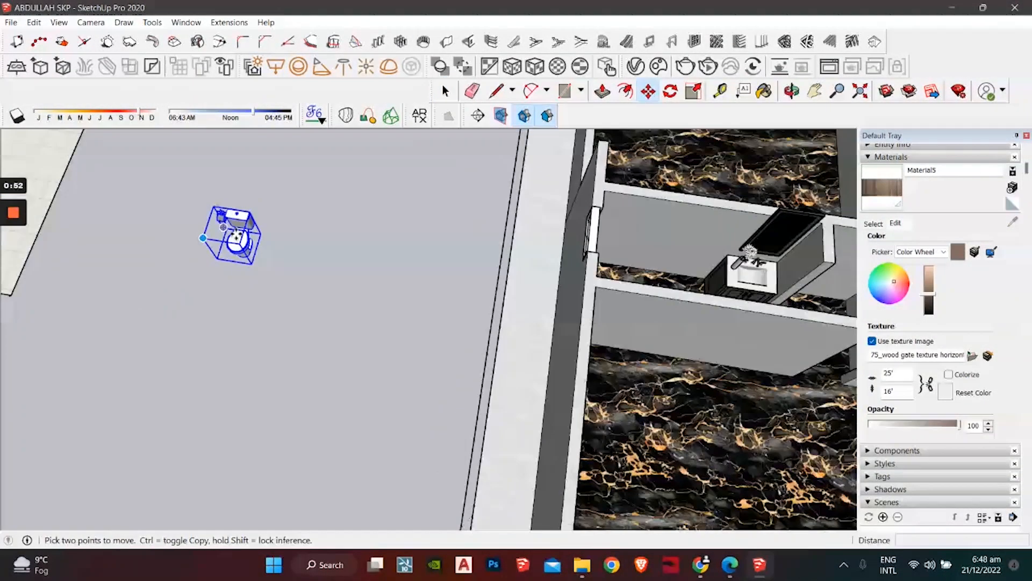
left_click(260, 234)
middle_click_drag(593, 232, 438, 317)
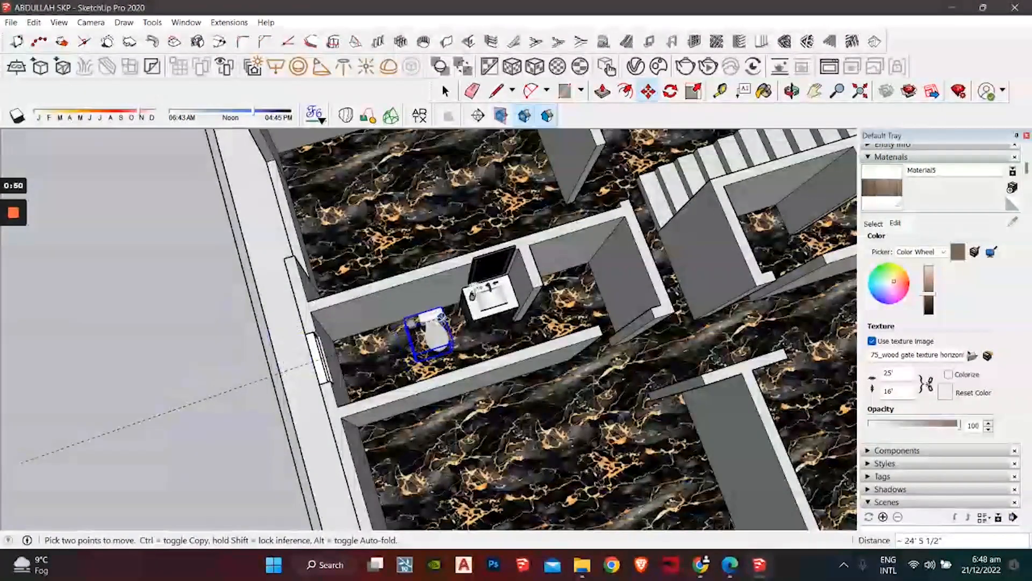
left_click(97, 276)
scroll(120, 269, "down", 3)
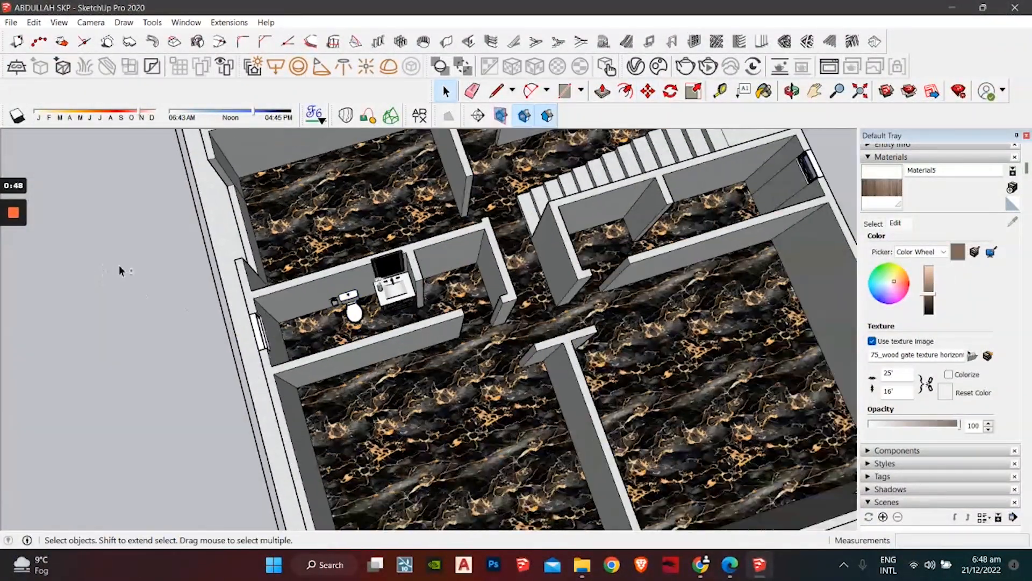
Step: Find the separate shower cubicle model on open ground and select it
middle_click_drag(120, 270, 263, 302, "shift")
middle_click_drag(161, 161, 256, 203, "shift")
middle_click_drag(107, 215, 170, 292, "shift")
scroll(169, 292, "down", 3)
middle_click_drag(385, 258, 486, 249)
scroll(307, 296, "up", 7)
middle_click_drag(242, 301, 553, 184, "shift")
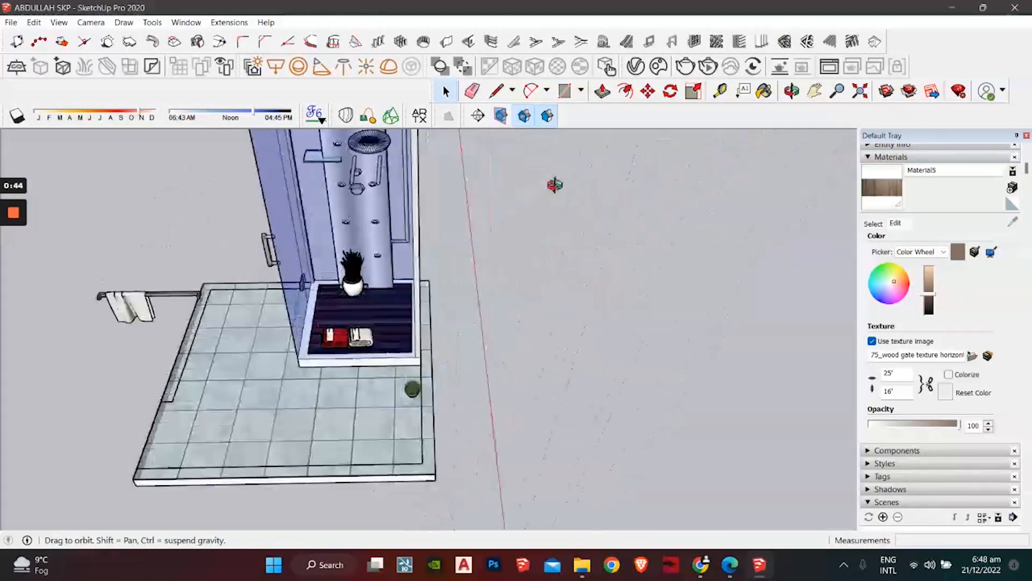
middle_click_drag(216, 280, 484, 285)
middle_click_drag(269, 322, 389, 304)
left_click(390, 305)
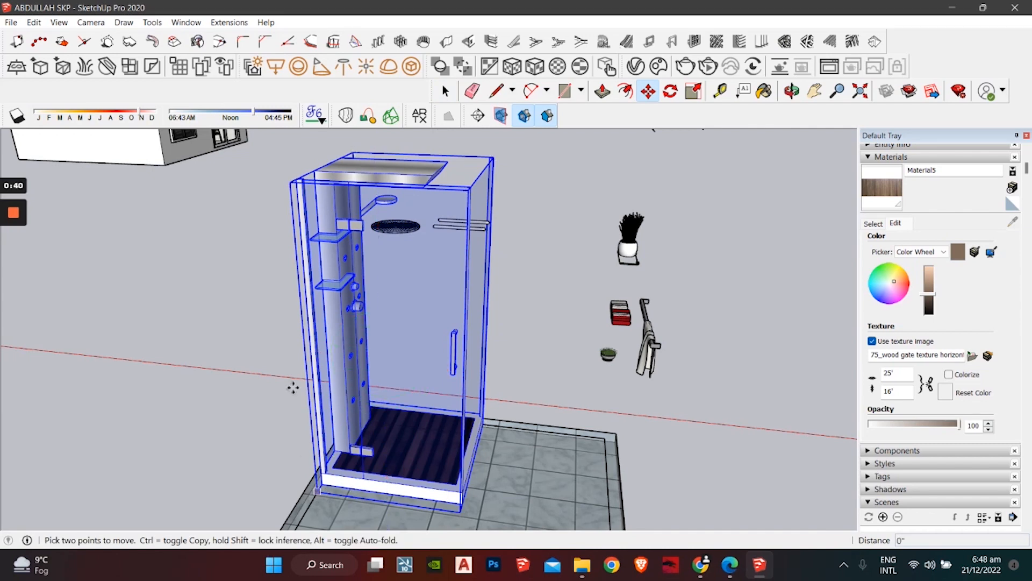
Step: Carry the shower cubicle over the house and drop it into the washroom
scroll(293, 387, "down", 8)
middle_click_drag(325, 317, 339, 436)
scroll(449, 354, "up", 8)
middle_click_drag(390, 366, 177, 354)
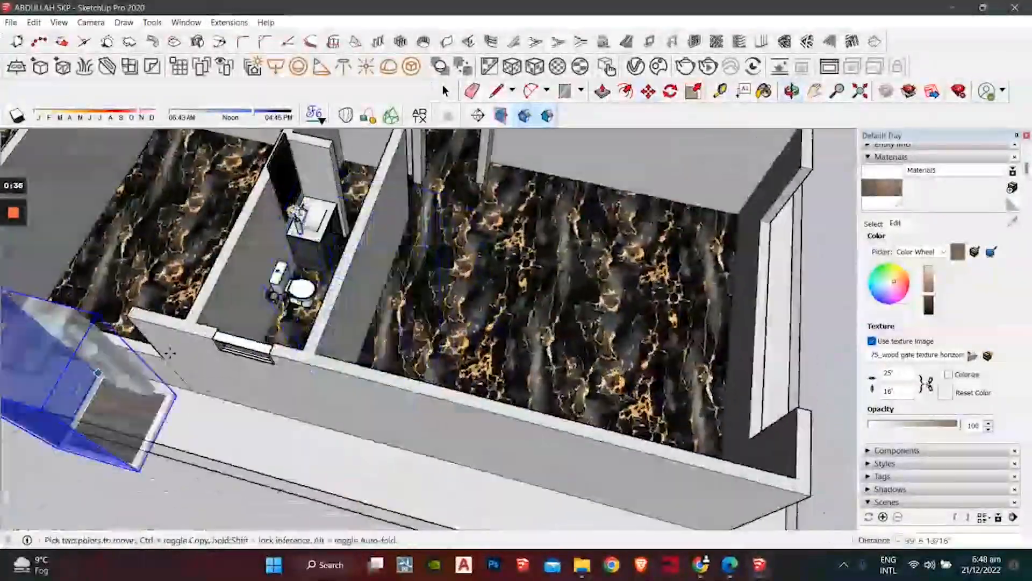
left_click(422, 283)
middle_click_drag(422, 342, 390, 331)
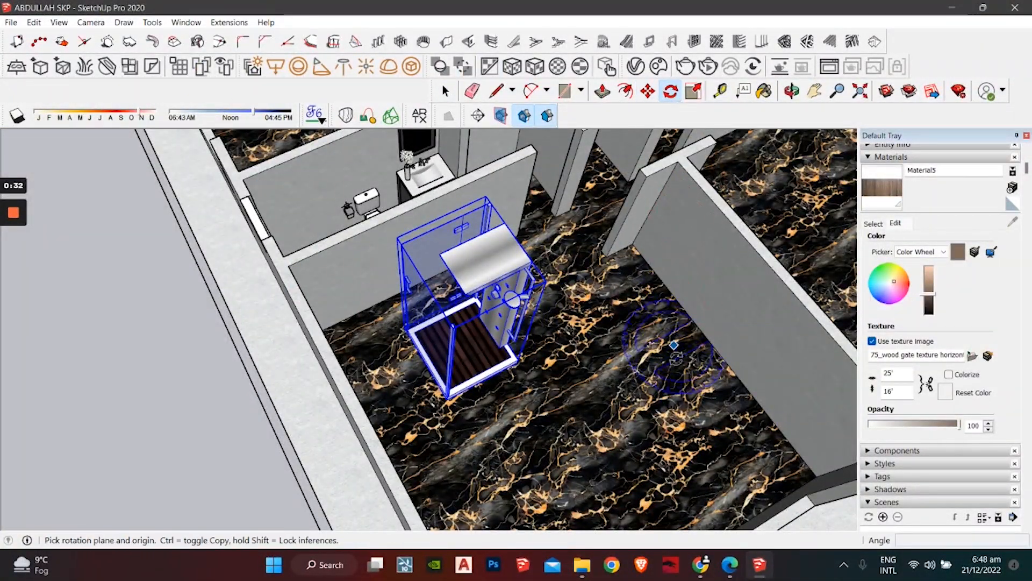
Step: Turn the shower cubicle 90 degrees inside the washroom
left_click(693, 461)
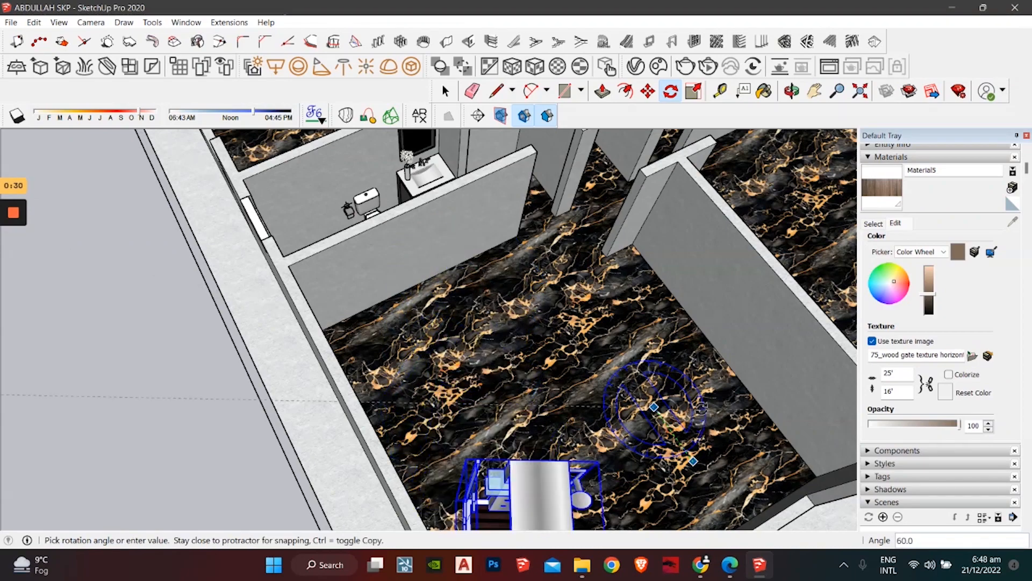
scroll(704, 384, "down", 2)
middle_click_drag(652, 353, 662, 231)
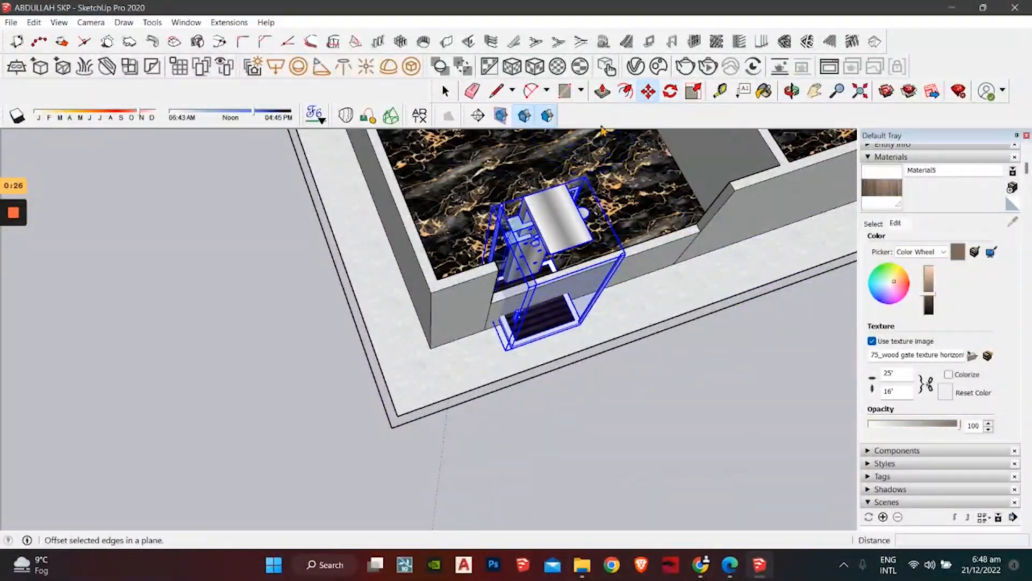
middle_click_drag(468, 215, 597, 288)
scroll(442, 234, "up", 2)
Step: Move the shower by its corner endpoint snug against the washroom's end wall
left_click(437, 231)
scroll(196, 175, "down", 1)
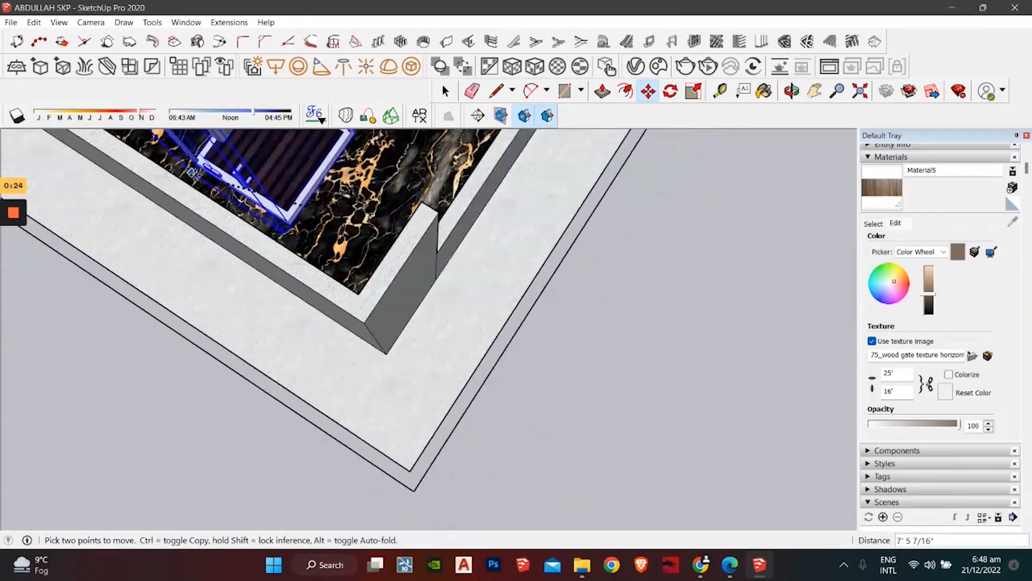
scroll(377, 210, "up", 6)
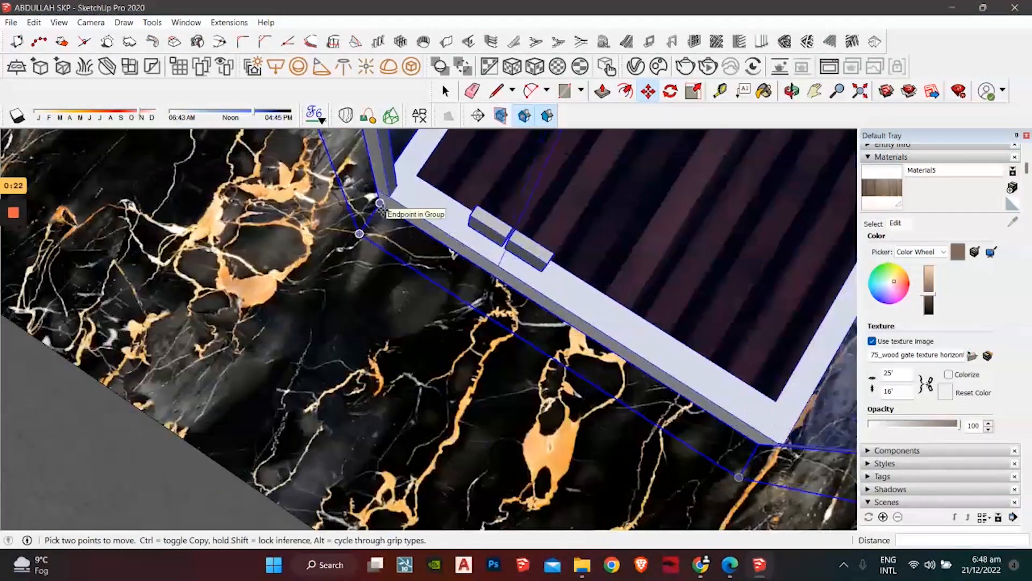
left_click(380, 204)
scroll(380, 207, "down", 5)
middle_click_drag(344, 242, 594, 364)
scroll(595, 364, "up", 3)
middle_click_drag(537, 344, 318, 260)
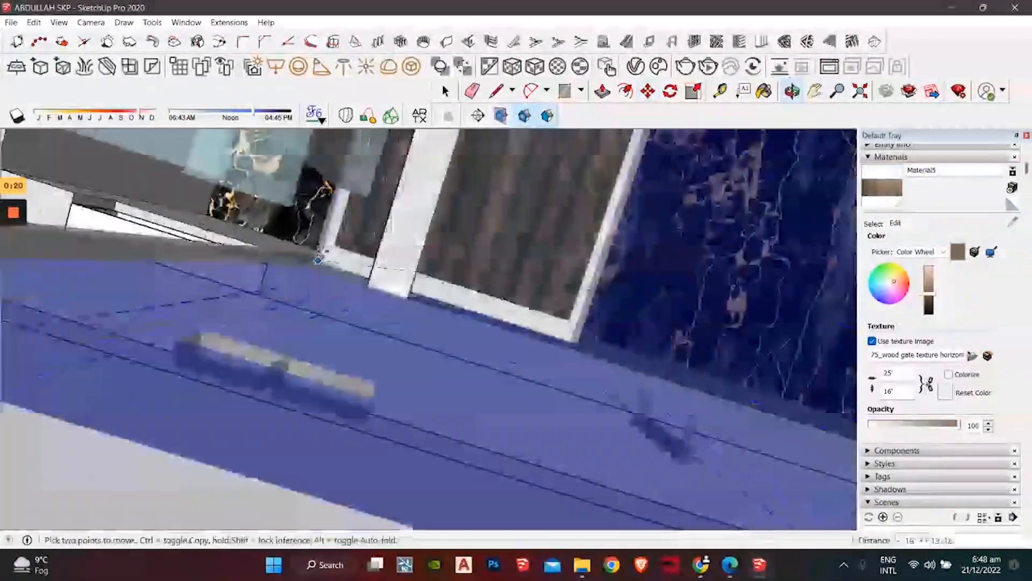
scroll(318, 261, "down", 4)
Step: Check the shower's fit beside the toilet from several angles, then deselect it
middle_click_drag(569, 231, 32, 222)
middle_click_drag(443, 288, 263, 283)
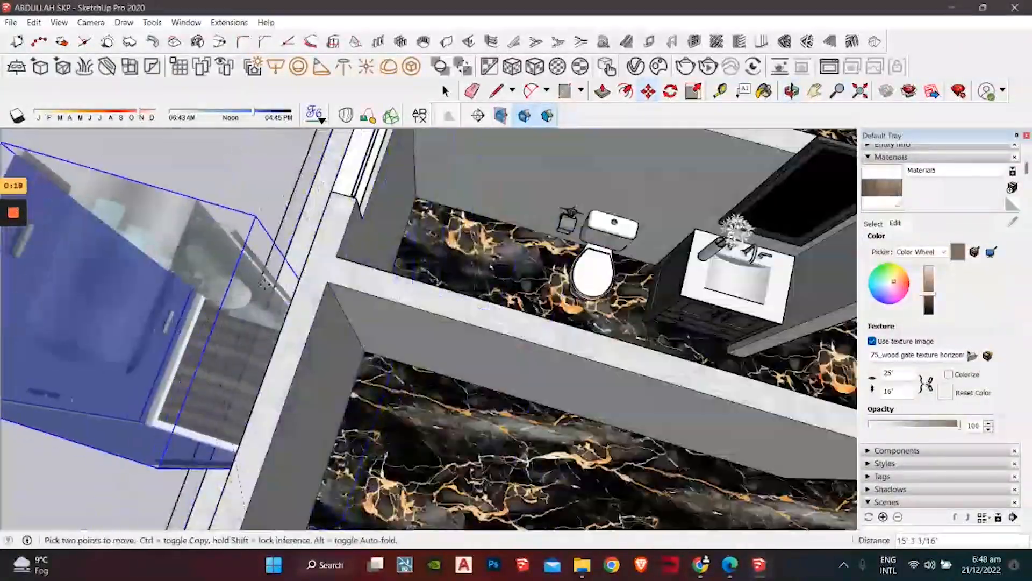
middle_click_drag(531, 220, 272, 172)
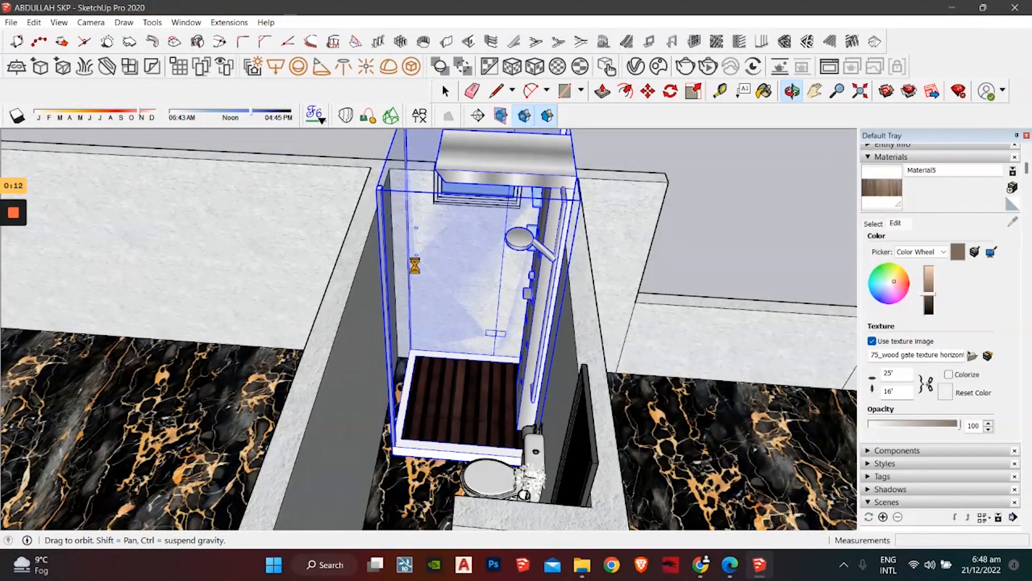
middle_click_drag(407, 267, 507, 352)
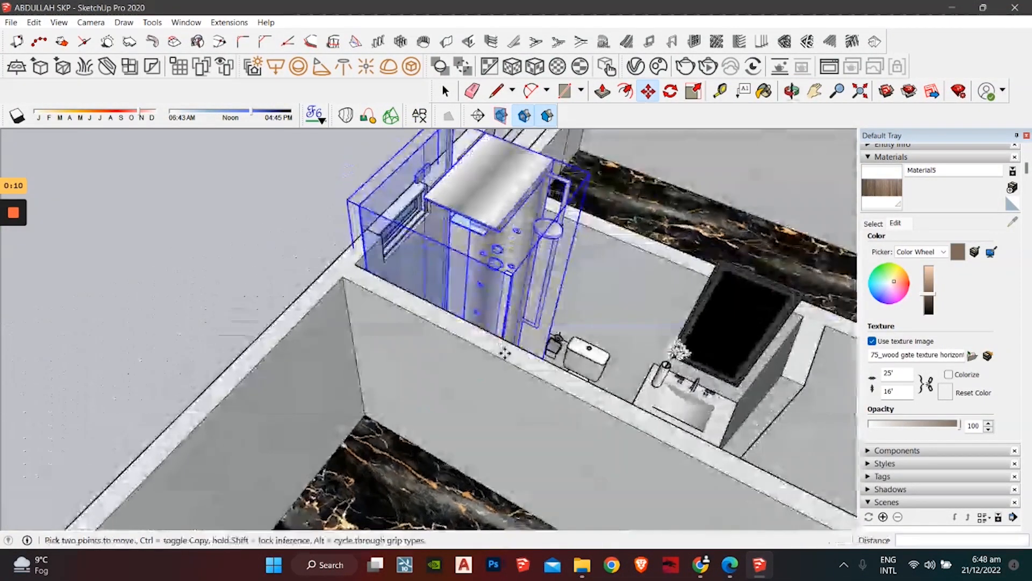
key("space")
left_click(253, 240)
middle_click_drag(404, 328, 369, 289)
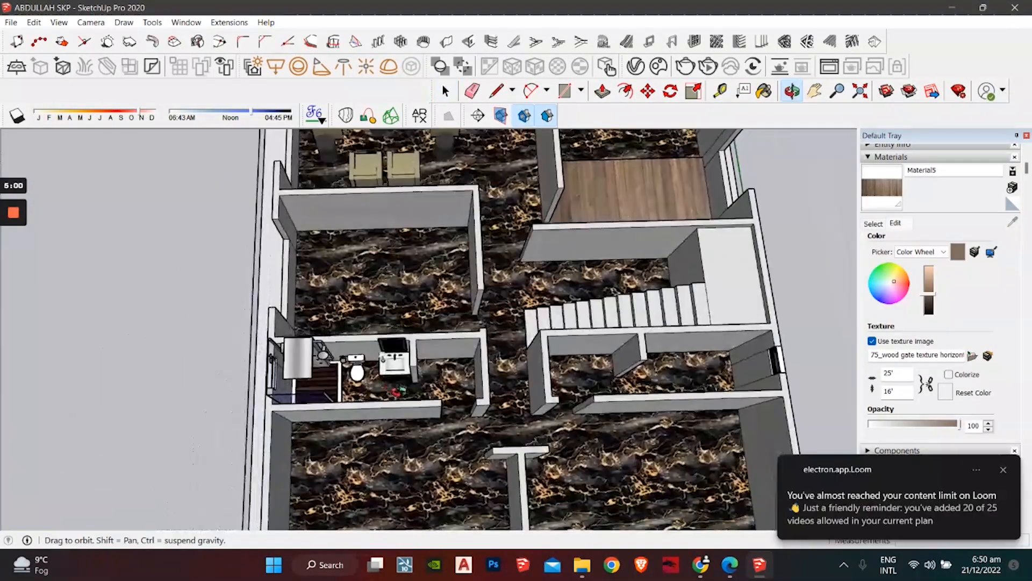
Step: Paste a copy of the shower, toilet and vanity onto open ground beside the house
middle_click_drag(377, 349, 425, 349)
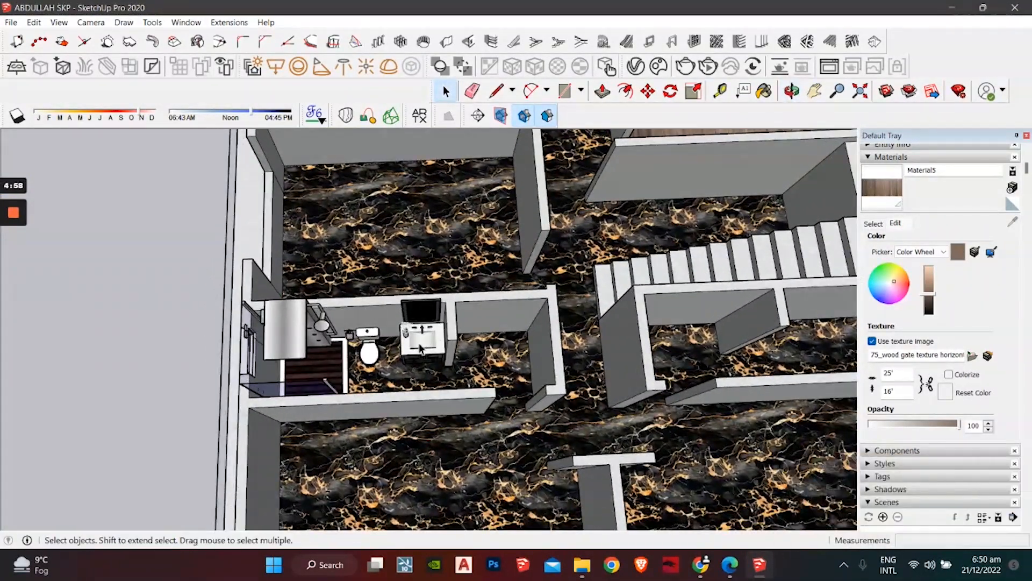
middle_click_drag(540, 335, 553, 303, "shift")
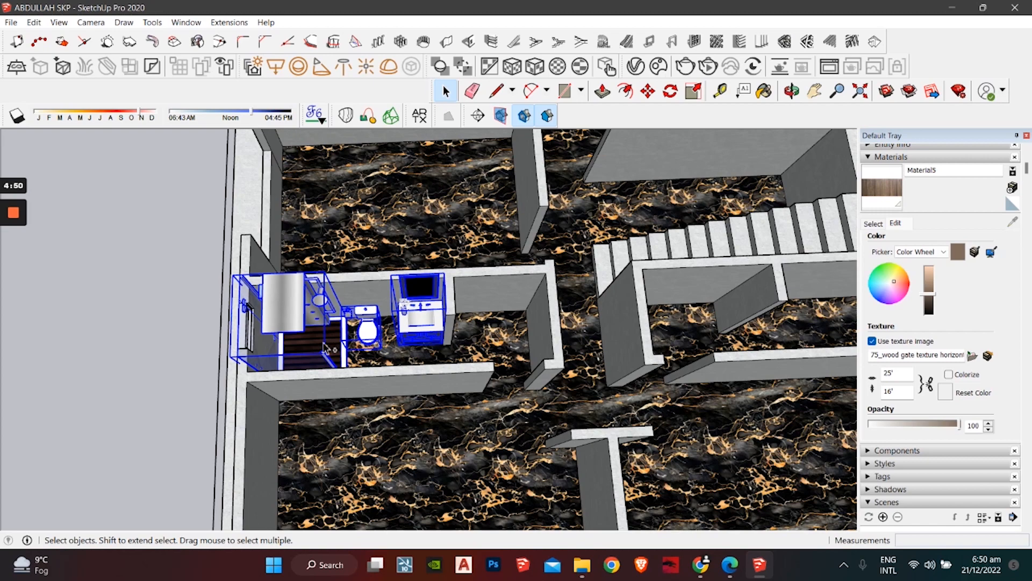
scroll(287, 351, "down", 3)
middle_click_drag(288, 351, 607, 290, "shift")
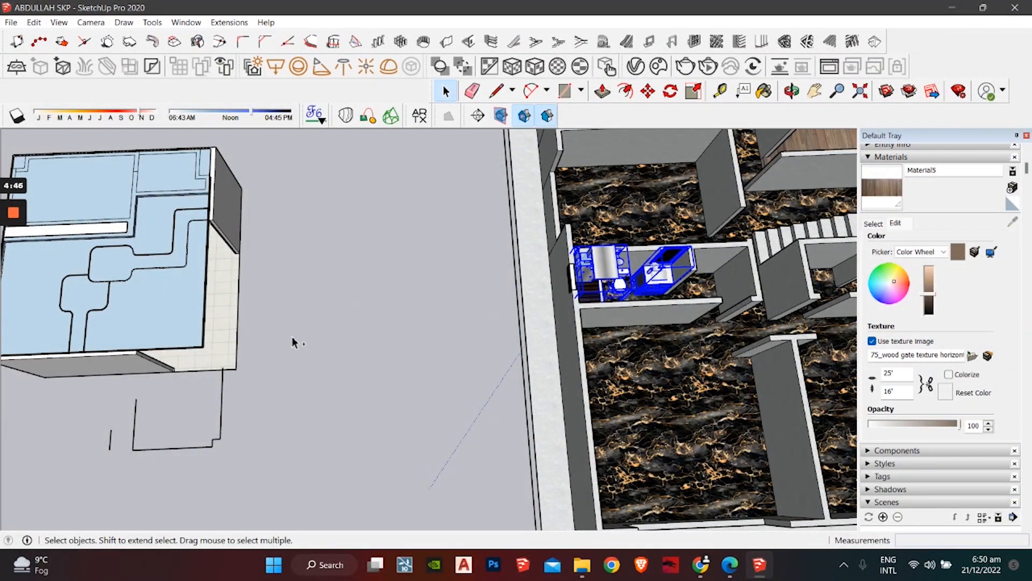
key("ctrl+v")
scroll(344, 330, "up", 1)
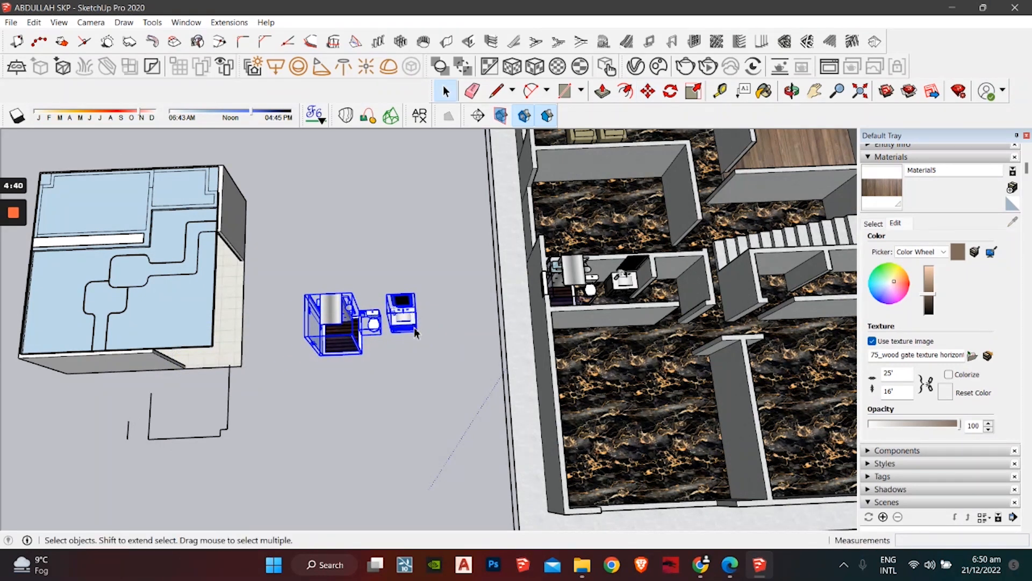
mouse_move(396, 330)
middle_mouse_down()
mouse_move(376, 260)
mouse_move(409, 330)
middle_mouse_up()
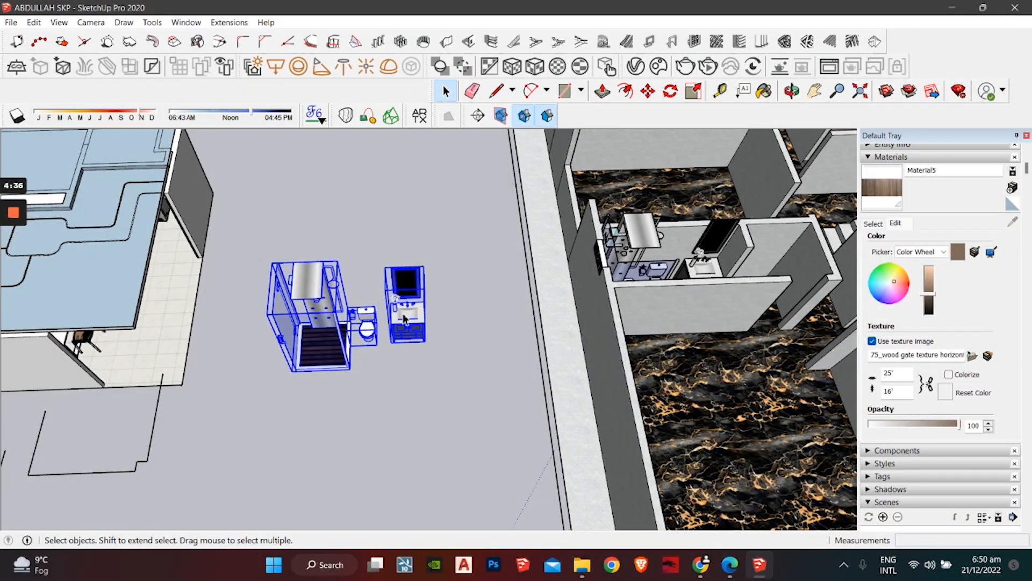
Step: Box-select the copied shower, toilet and sink and flip them along the red direction
right_click(404, 318)
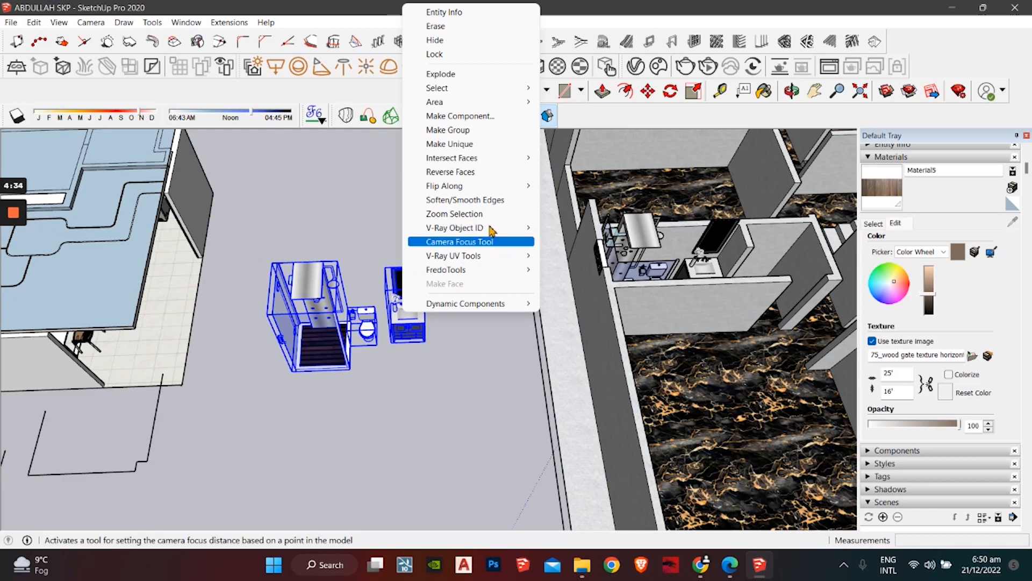
mouse_move(516, 188)
left_click(384, 233)
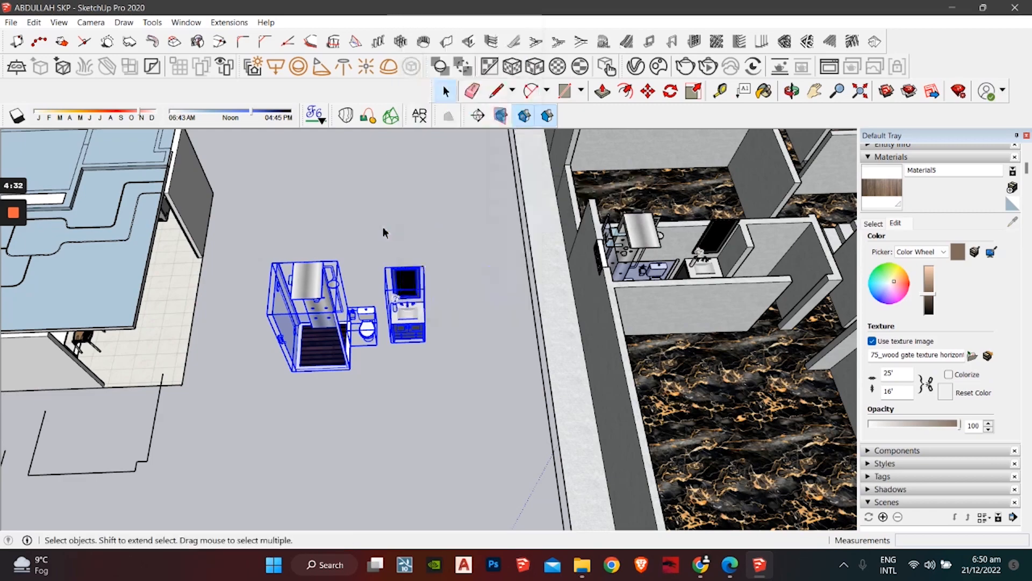
scroll(386, 235, "down", 2)
middle_click_drag(392, 245, 452, 446, "shift")
scroll(452, 447, "down", 1)
middle_click_drag(428, 346, 406, 145, "shift")
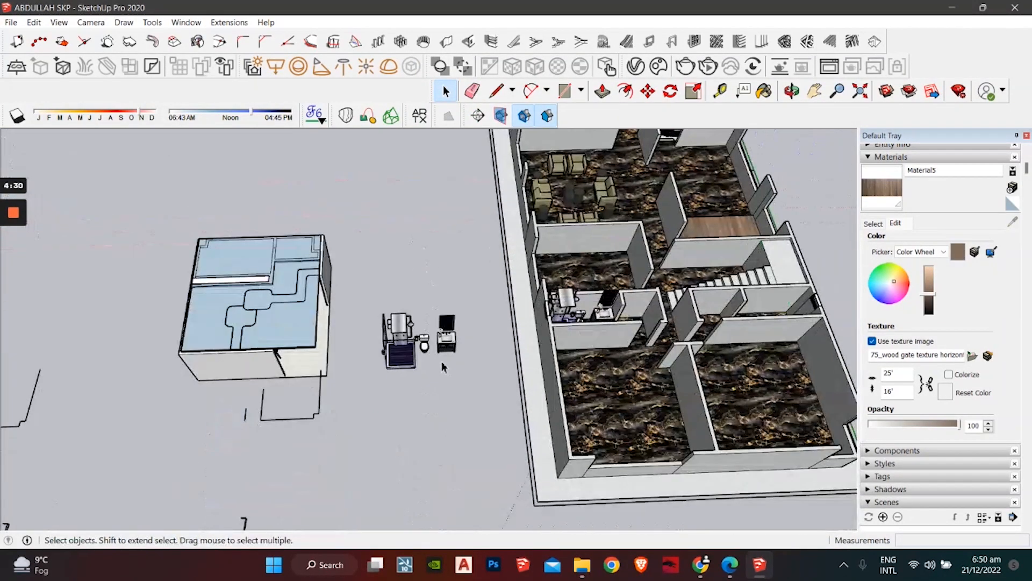
scroll(439, 352, "up", 5)
left_click_drag(454, 347, 344, 395)
right_click(412, 346)
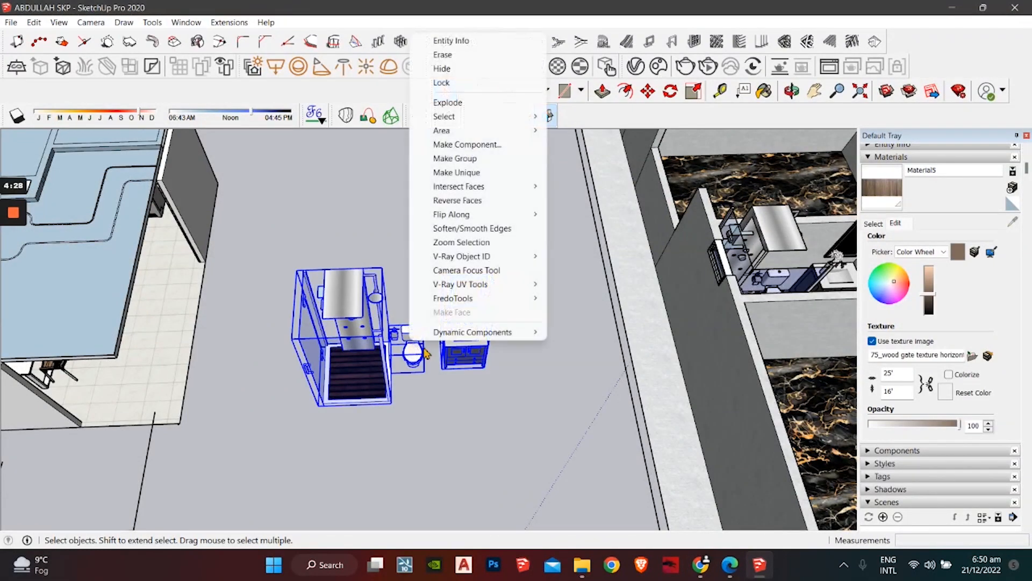
mouse_move(506, 216)
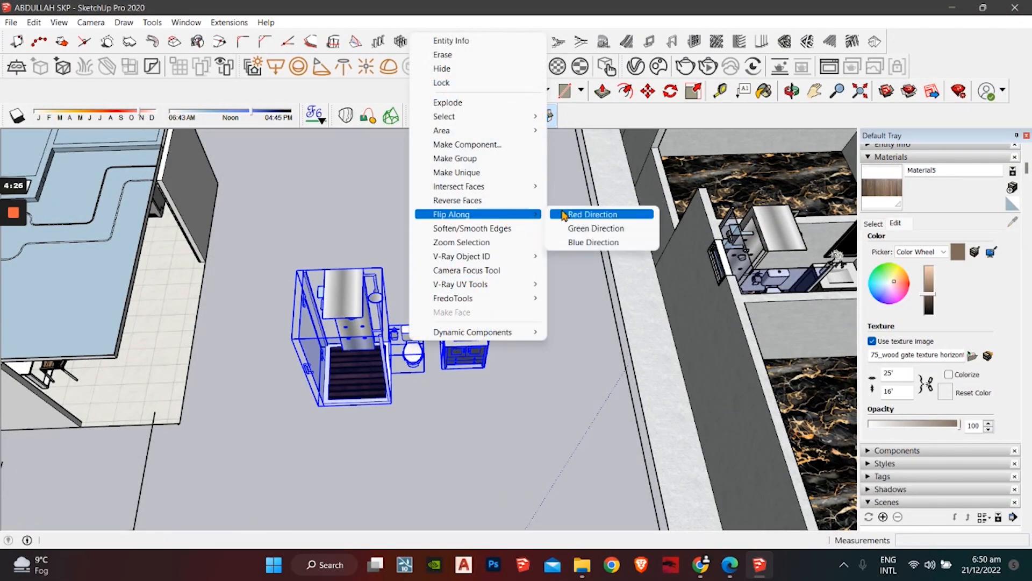
left_click(584, 219)
middle_click_drag(441, 359, 685, 346)
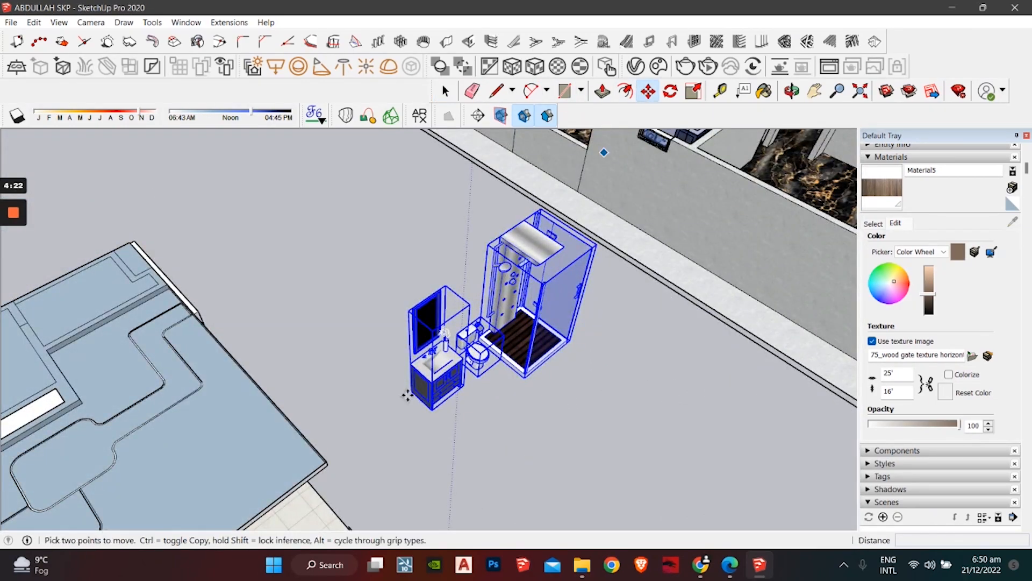
Step: Move the mirrored fixtures by the vanity's corner into the stair-side washroom
scroll(407, 394, "up", 6)
left_click(430, 384)
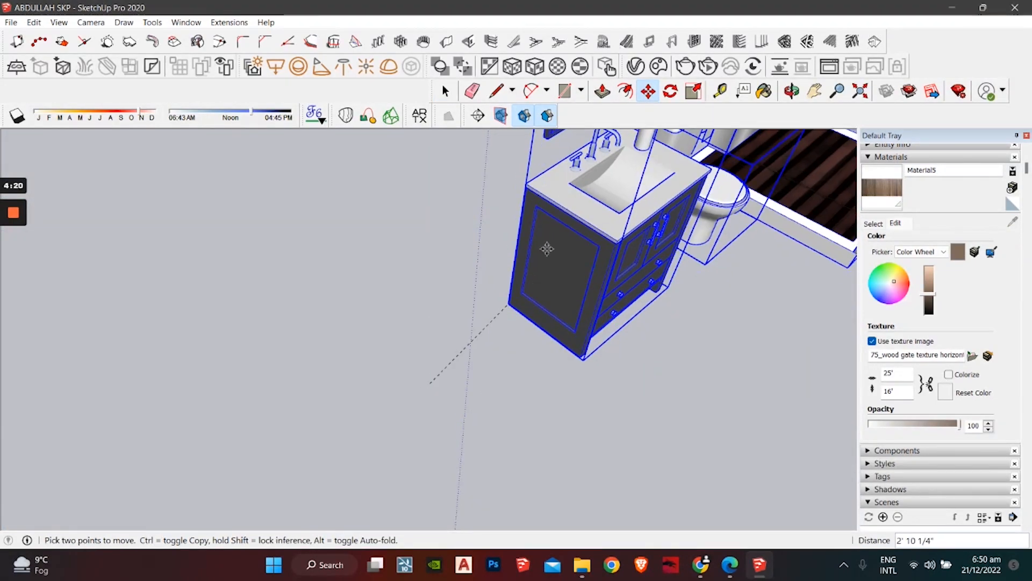
scroll(580, 223, "down", 3)
middle_click_drag(581, 223, 323, 473, "shift")
middle_click_drag(476, 338, 244, 455)
scroll(243, 455, "up", 3)
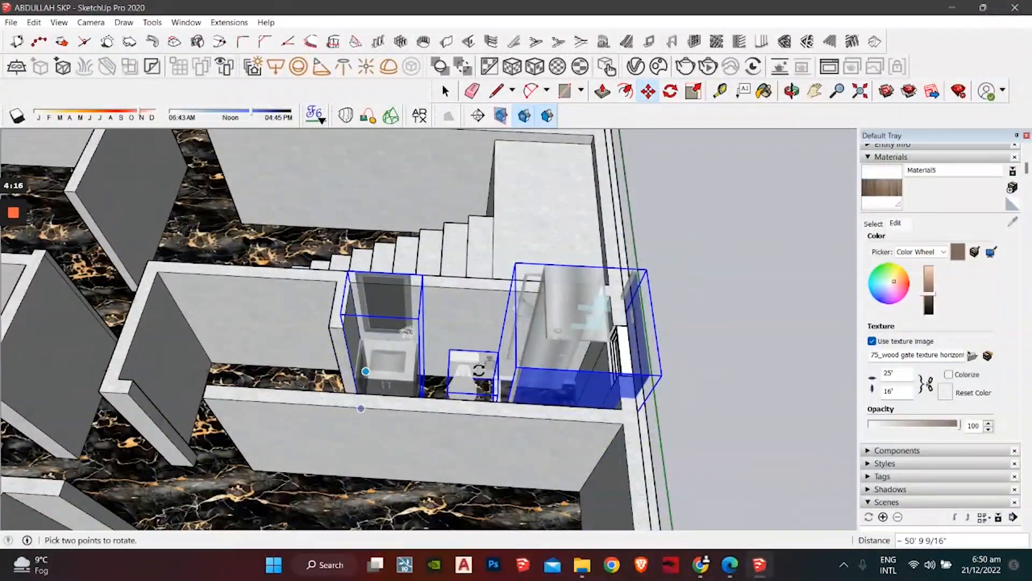
middle_click_drag(605, 344, 598, 376)
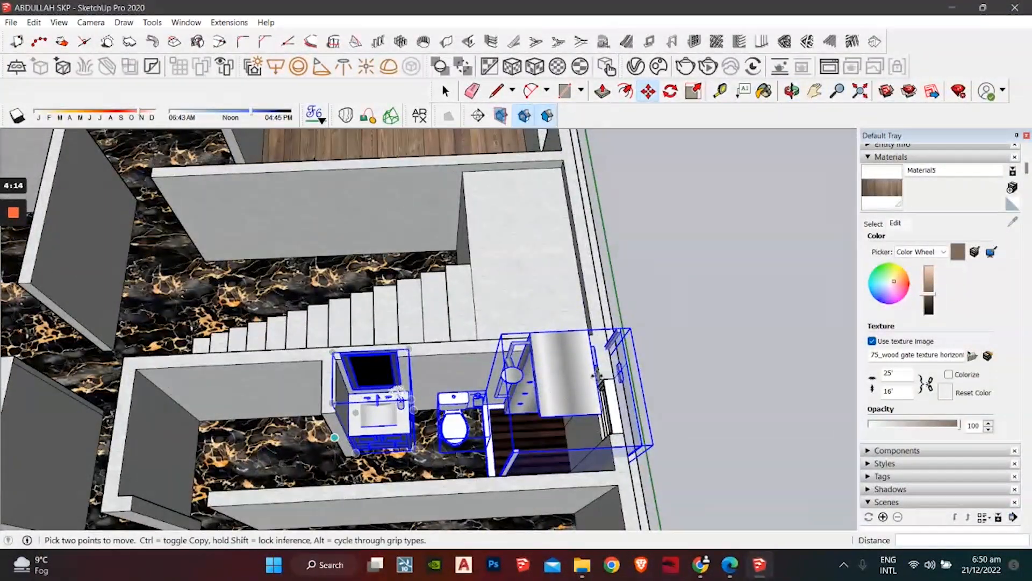
middle_click_drag(513, 430, 414, 382, "shift")
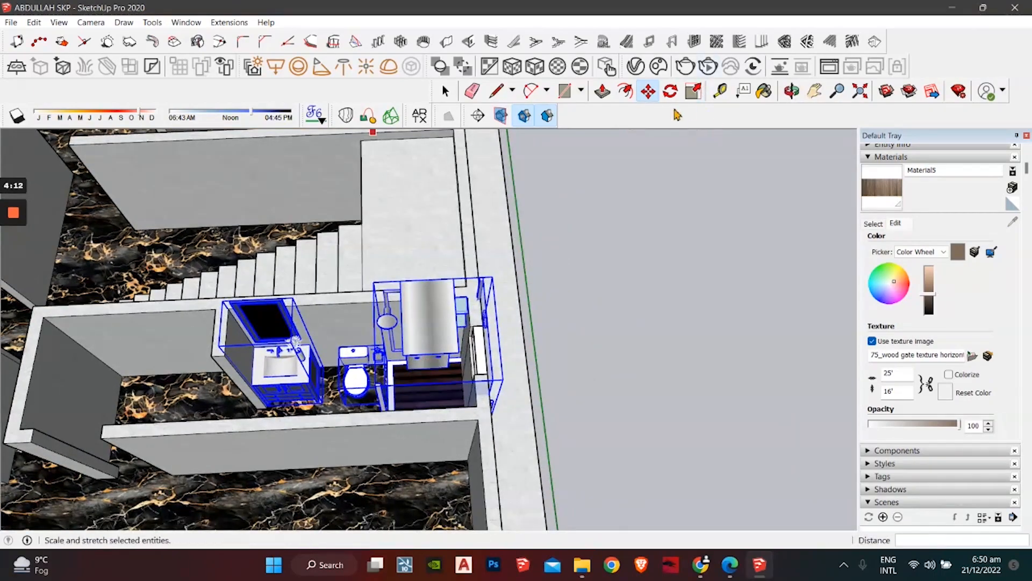
Step: Scale the fixtures down slightly along the red axis to fit the washroom
left_click(697, 92)
middle_click_drag(516, 404, 457, 358)
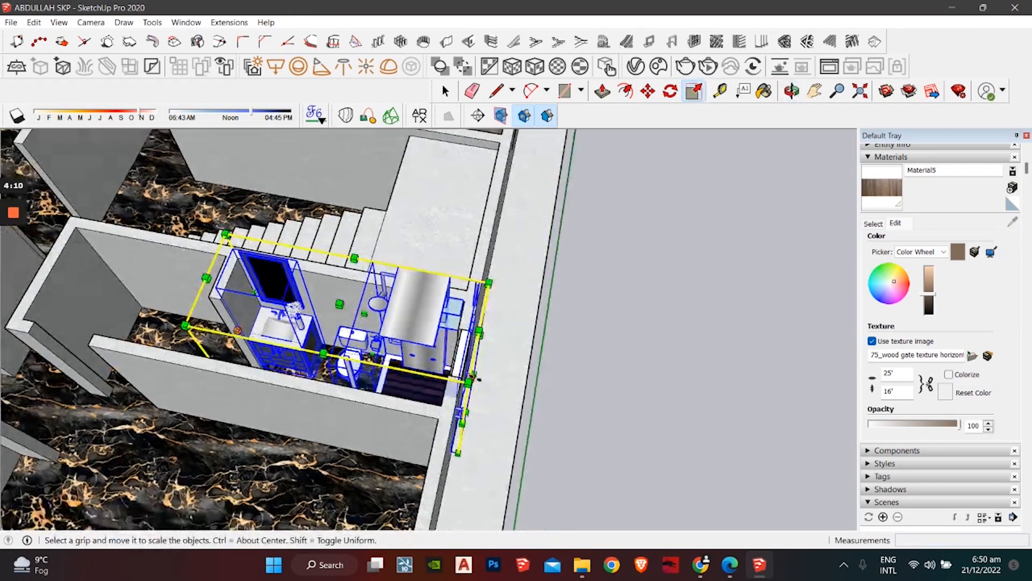
scroll(457, 357, "up", 2)
middle_click_drag(533, 462, 477, 436)
left_click_drag(450, 386, 430, 377)
key("space")
Step: Deselect the fixtures and survey the cars, bathrooms, stairs and lounge
scroll(424, 374, "down", 3)
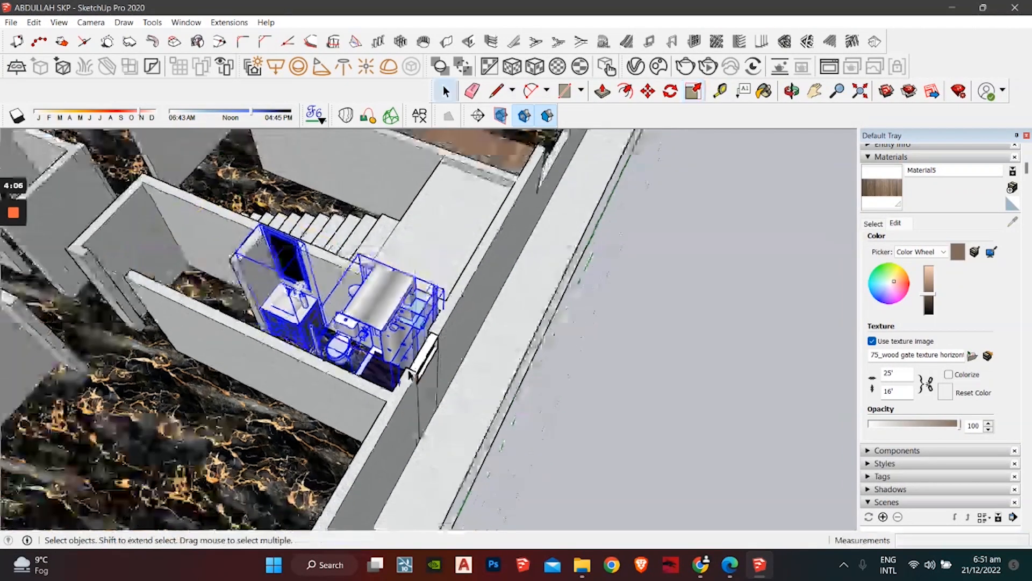
middle_click_drag(425, 374, 697, 323)
left_click(697, 318)
scroll(505, 336, "down", 4)
middle_click_drag(502, 339, 510, 484, "shift")
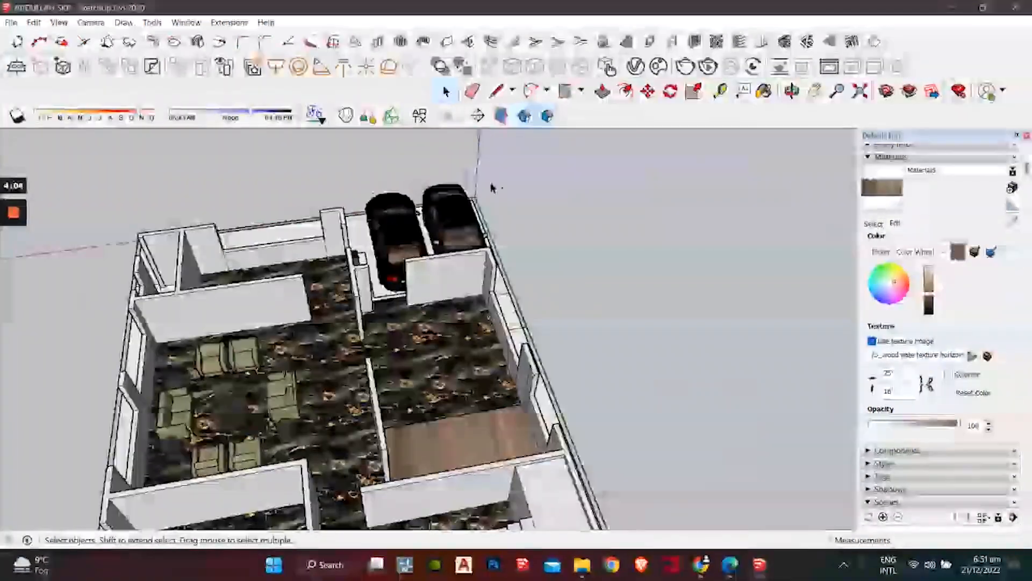
middle_click_drag(491, 187, 528, 368)
scroll(502, 389, "up", 6)
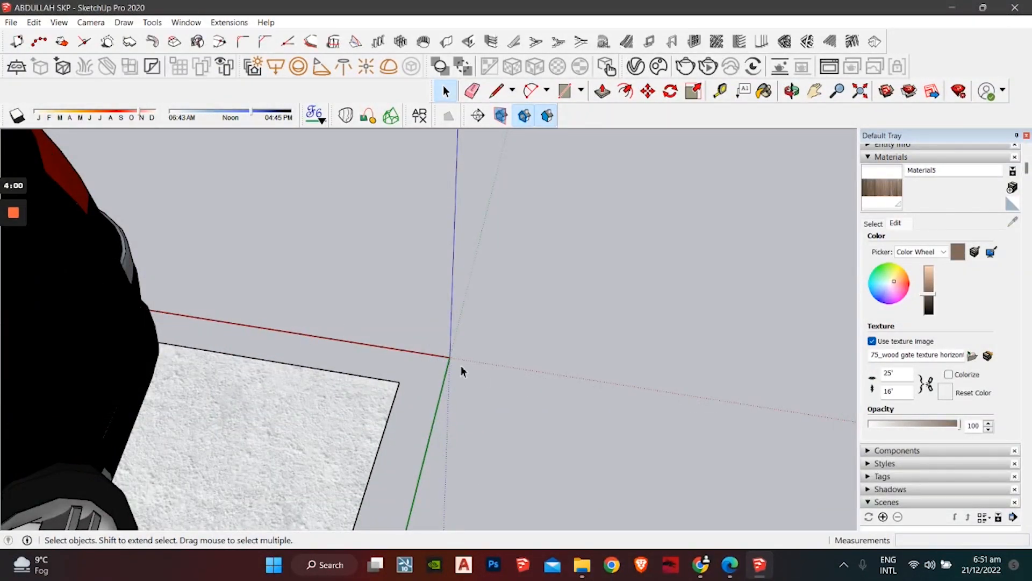
scroll(466, 378, "down", 2)
mouse_move(466, 378)
middle_mouse_down()
mouse_move(494, 278)
mouse_move(570, 177)
middle_mouse_up()
scroll(398, 317, "down", 2)
mouse_move(398, 317)
middle_mouse_down()
mouse_move(422, 273)
mouse_move(521, 421)
mouse_move(467, 378)
middle_mouse_up()
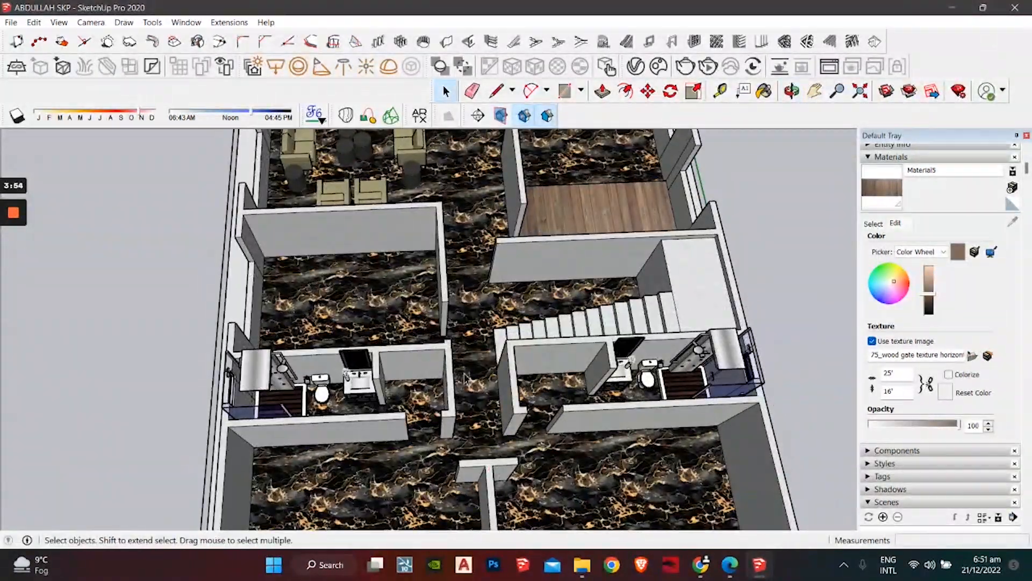
scroll(466, 379, "down", 2)
scroll(447, 411, "up", 6)
Step: Draw short lines at both washrooms' doorway wall corners, then zoom out over the plan
key("l")
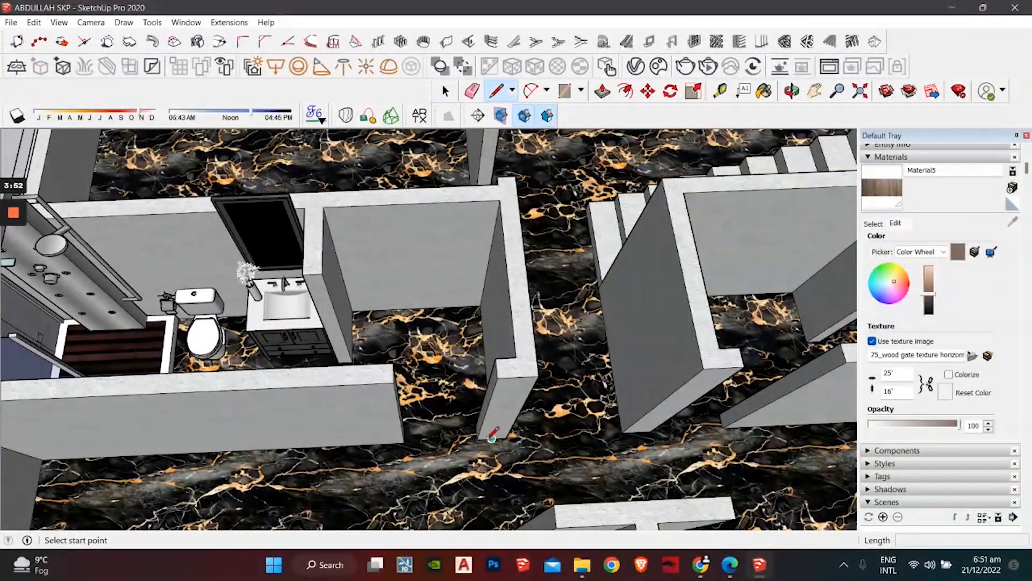
left_click(404, 442)
middle_click_drag(569, 434, 383, 443, "shift")
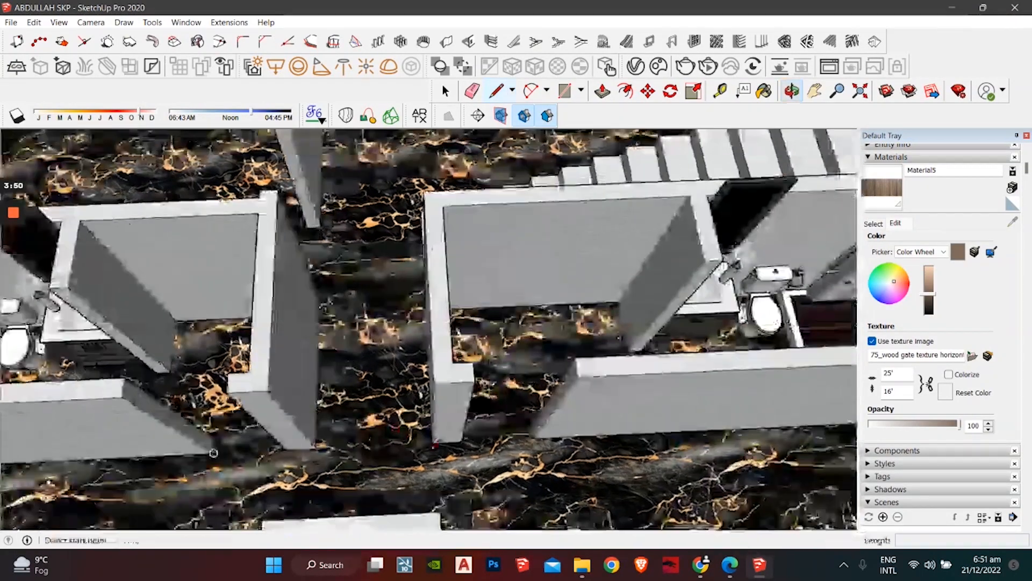
left_click(462, 441)
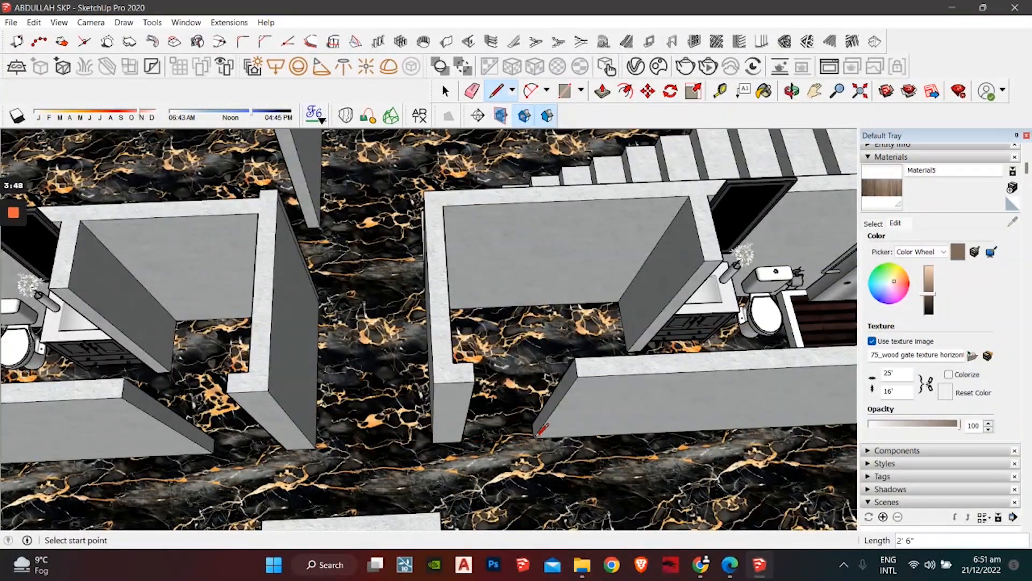
key("space")
scroll(542, 429, "down", 6)
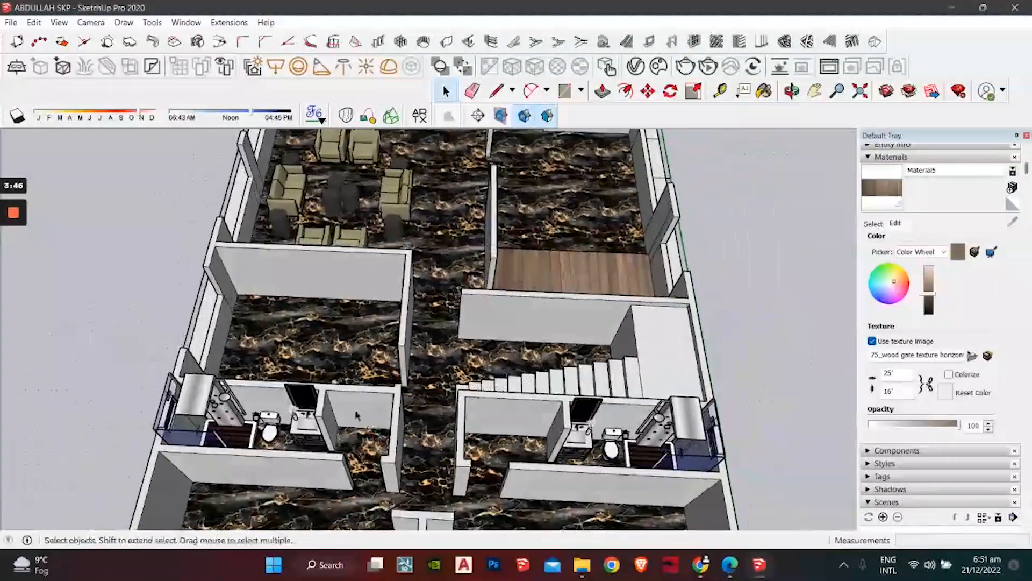
middle_click_drag(356, 415, 508, 375)
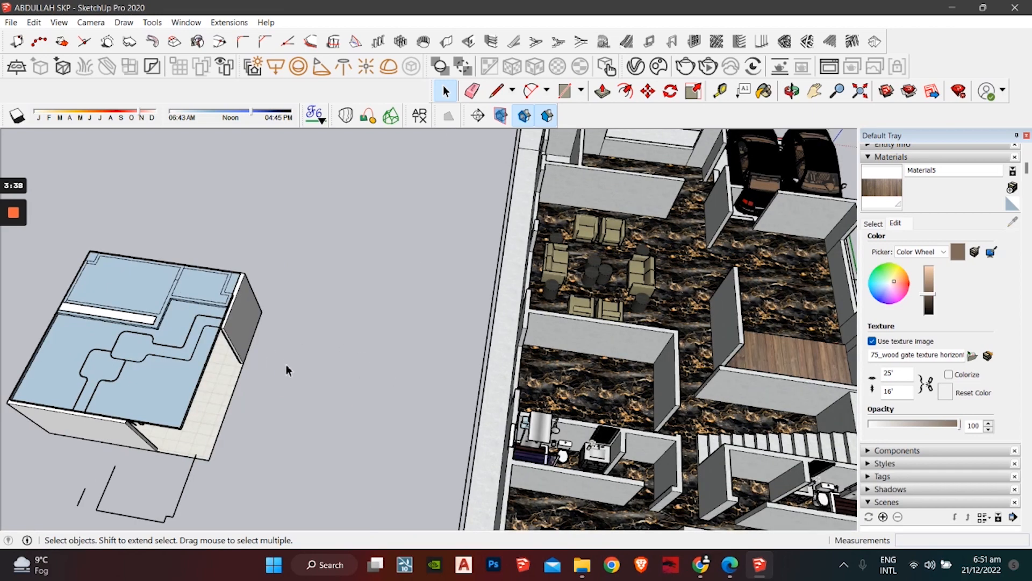
Step: Select all geometry in the model and explode it
middle_click_drag(376, 385, 411, 306)
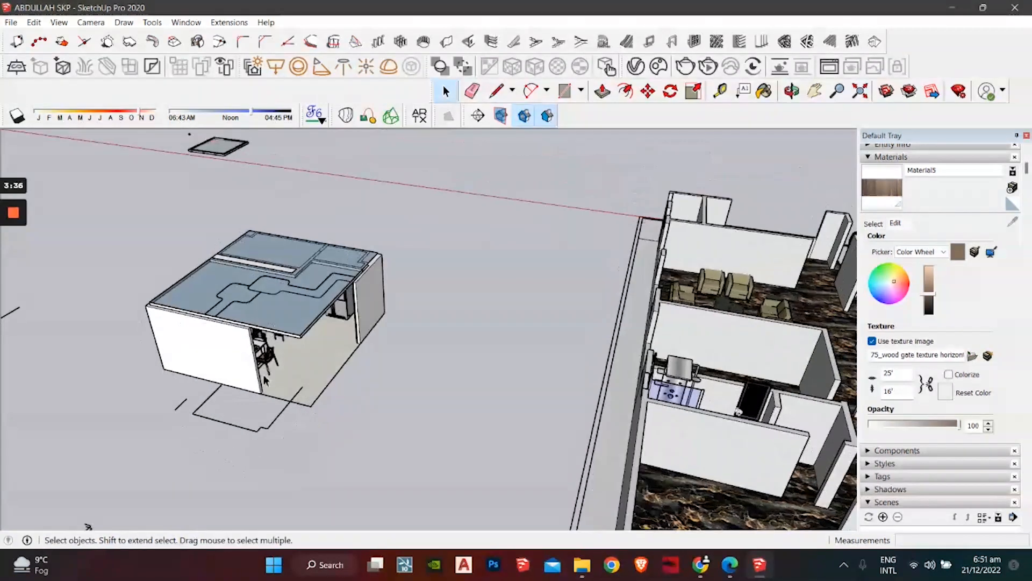
scroll(288, 343, "up", 8)
middle_click_drag(291, 343, 255, 352)
key("ctrl+a")
scroll(476, 366, "down", 3)
scroll(337, 346, "down", 3)
right_click(399, 152)
left_click(476, 273)
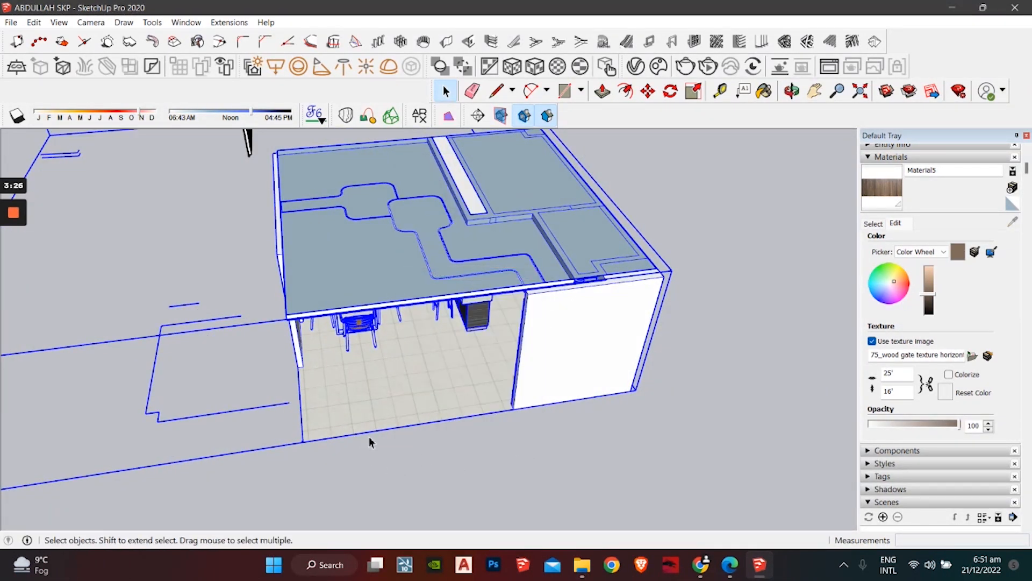
Step: Explode the kitchen building model group
scroll(370, 438, "down", 3)
middle_click_drag(369, 437, 494, 427)
scroll(480, 342, "down", 3)
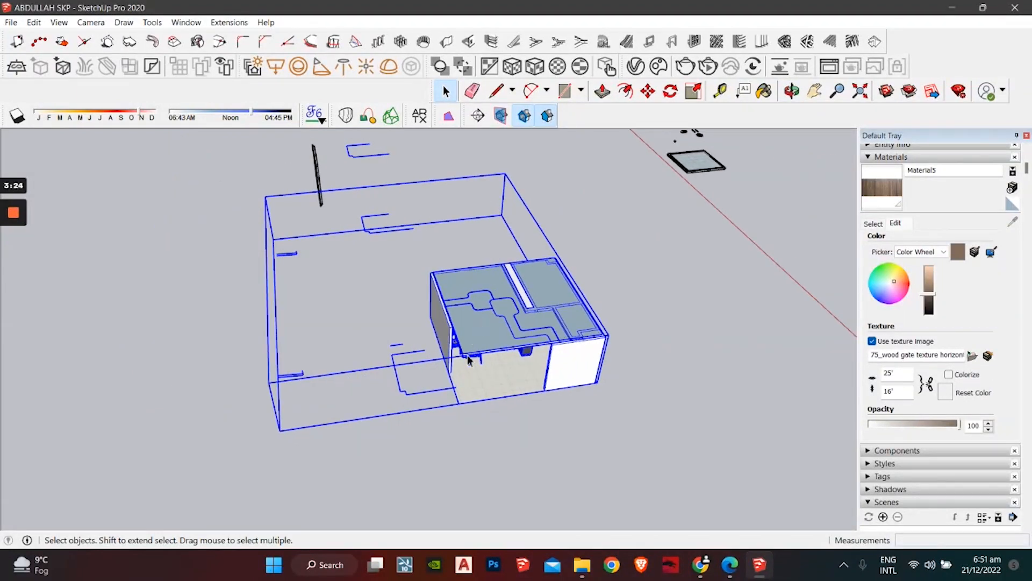
left_click(449, 426)
right_click(478, 350)
left_click(540, 275)
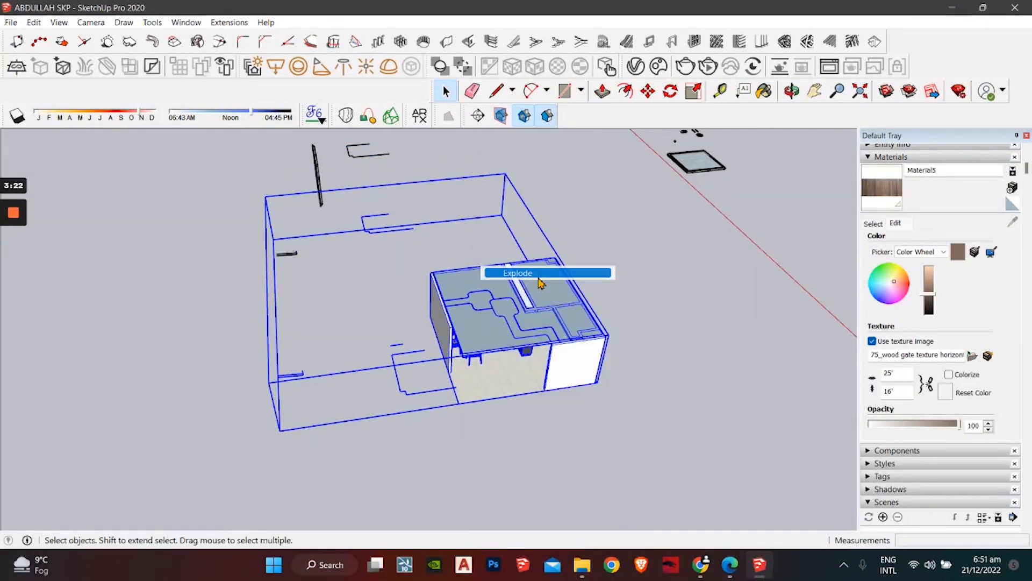
Step: Delete the kitchen building's walls-and-floor group and its right column
scroll(436, 420, "up", 5)
middle_click_drag(474, 388, 462, 389)
scroll(461, 390, "up", 4)
middle_click_drag(461, 392, 453, 376)
left_click(446, 389)
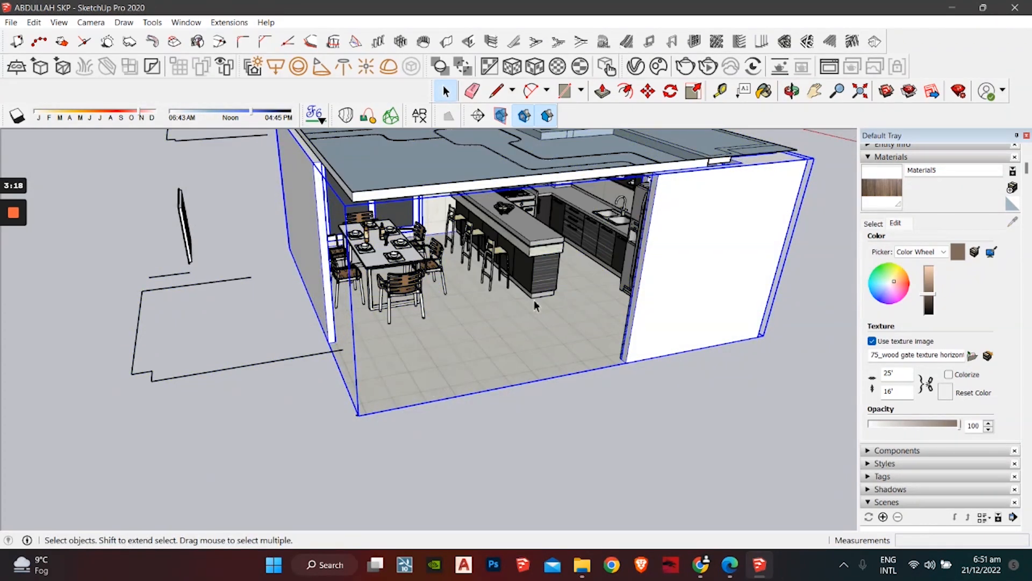
middle_click_drag(535, 305, 654, 244)
middle_click_drag(675, 377, 625, 444)
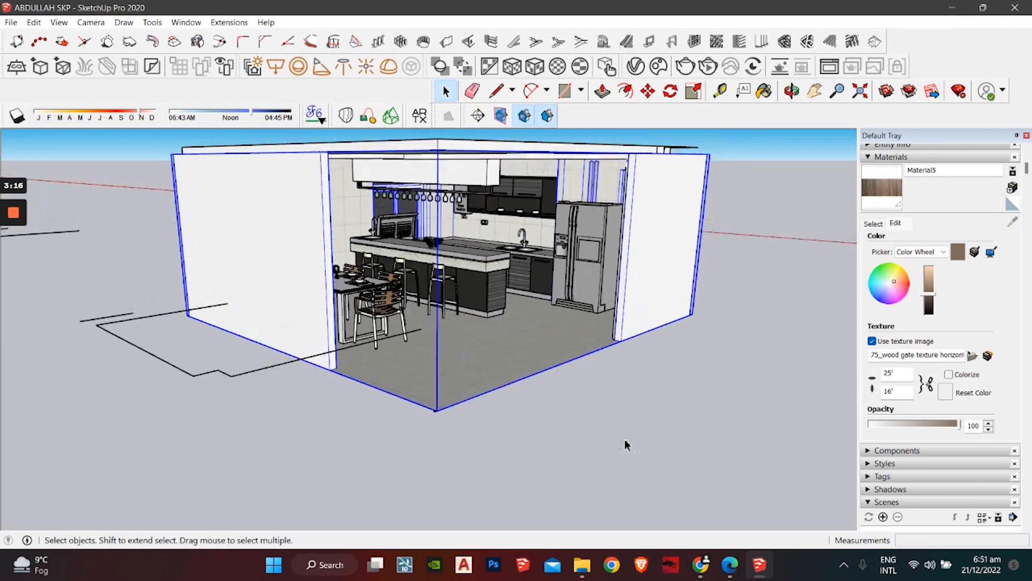
key("Delete")
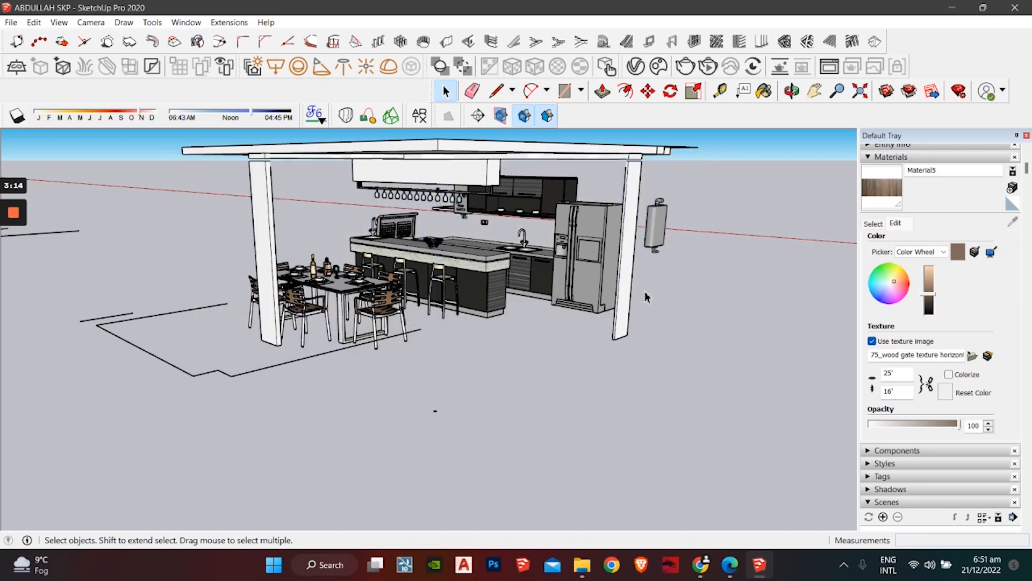
left_click(628, 270)
key("Delete")
Step: Delete the roof, the column, beam and pendant lights, and the stray small objects
mouse_move(464, 188)
middle_mouse_down()
mouse_move(553, 124)
mouse_move(538, 163)
mouse_move(486, 165)
middle_mouse_up()
left_click(557, 144)
key("Delete")
left_click_drag(281, 242, 282, 241)
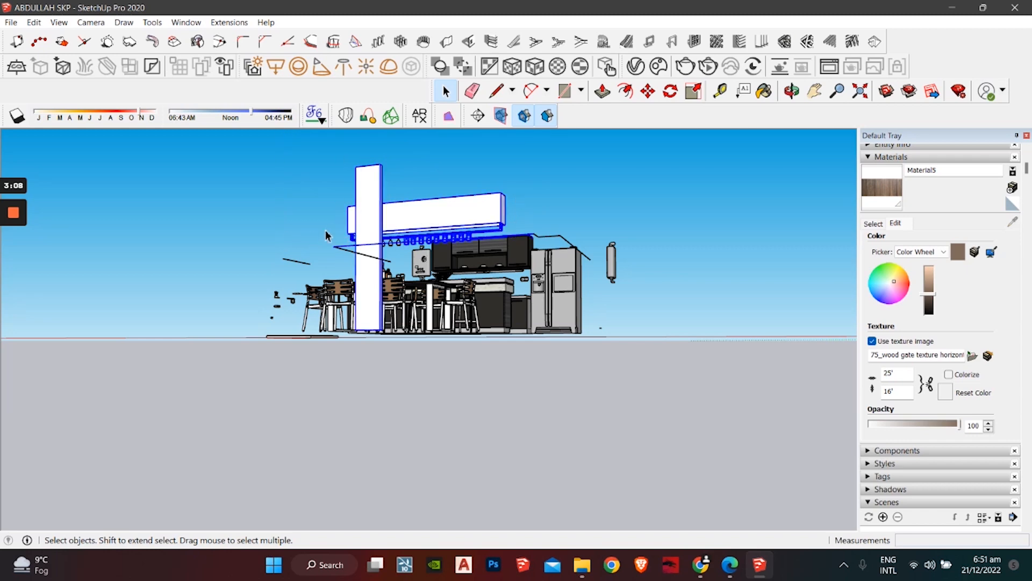
key("Delete")
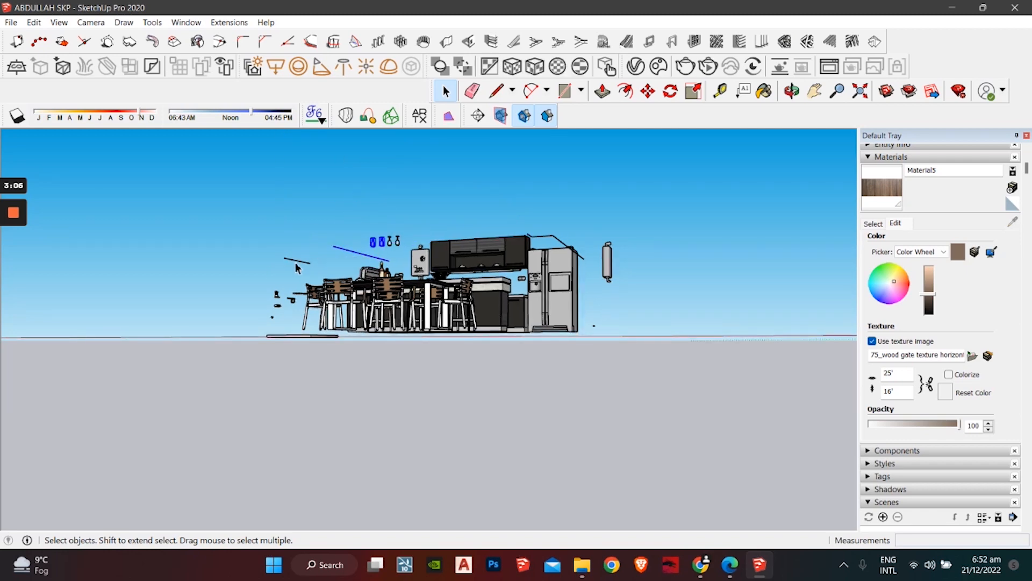
middle_click_drag(280, 272, 248, 252)
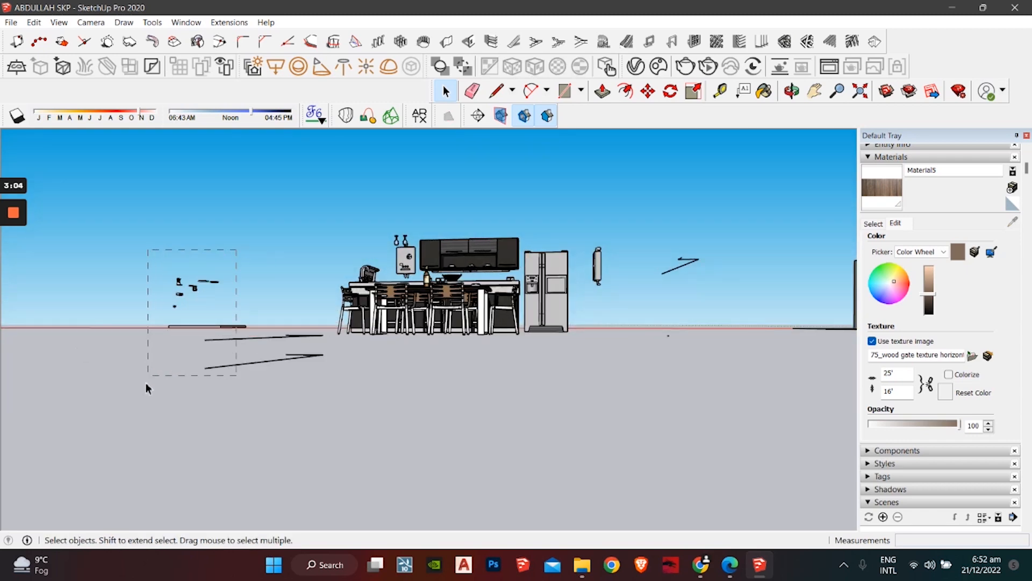
left_click_drag(147, 388, 130, 409)
key("Delete")
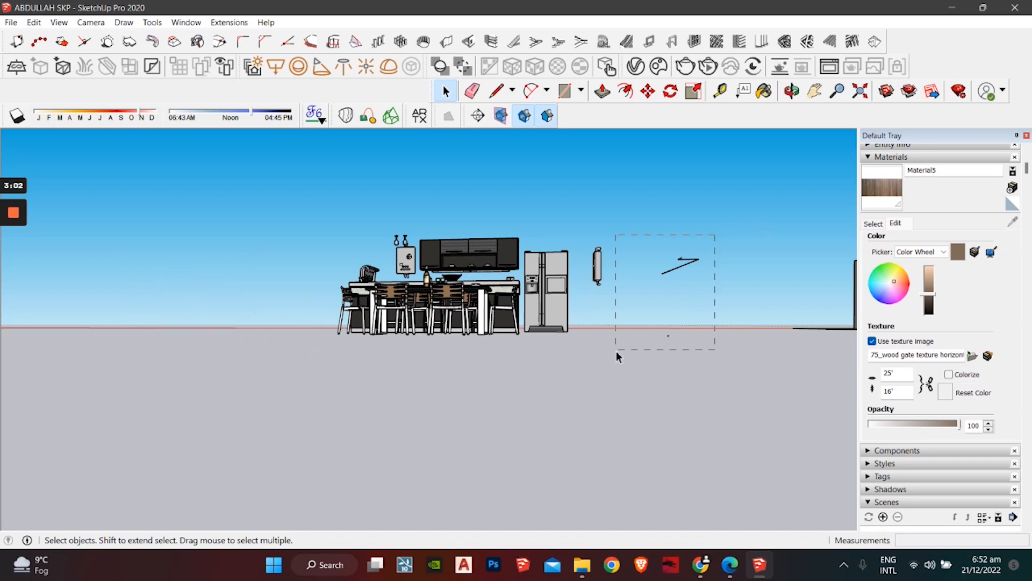
middle_click_drag(570, 271, 449, 366)
Step: Group the kitchen and dining furniture and carry the group over the house
left_click_drag(545, 236, 332, 454)
right_click(435, 307)
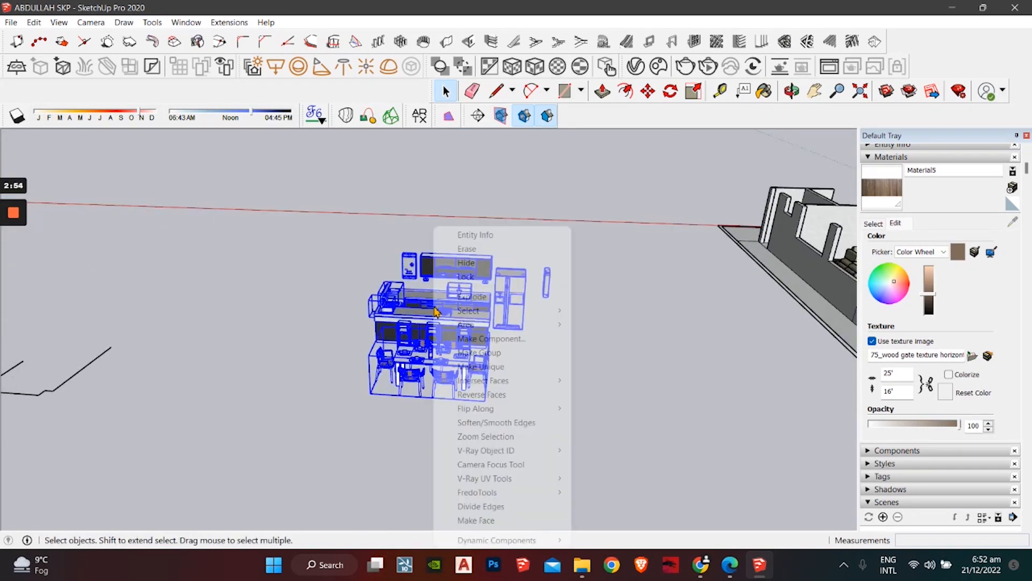
left_click(511, 352)
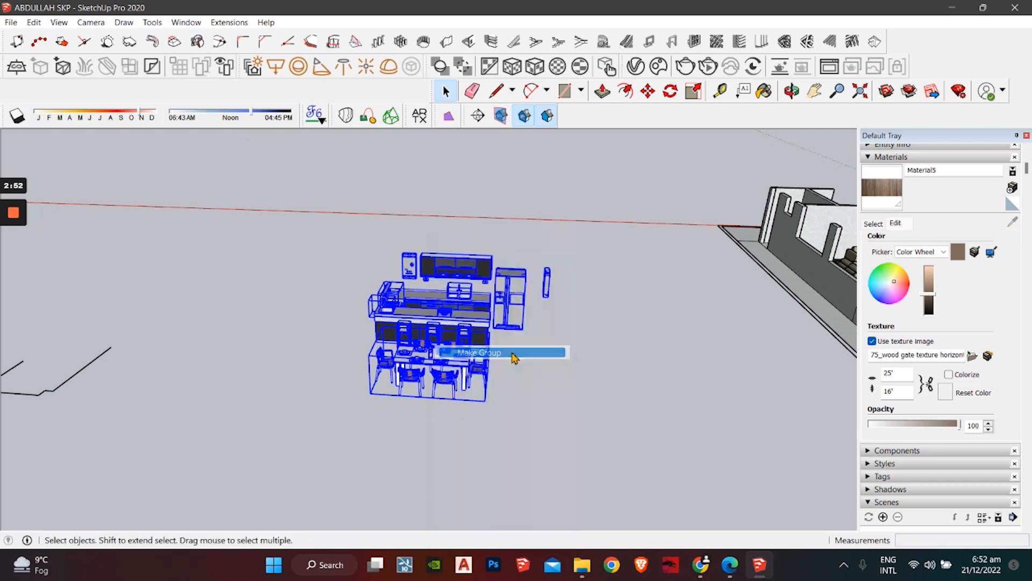
left_click(647, 96)
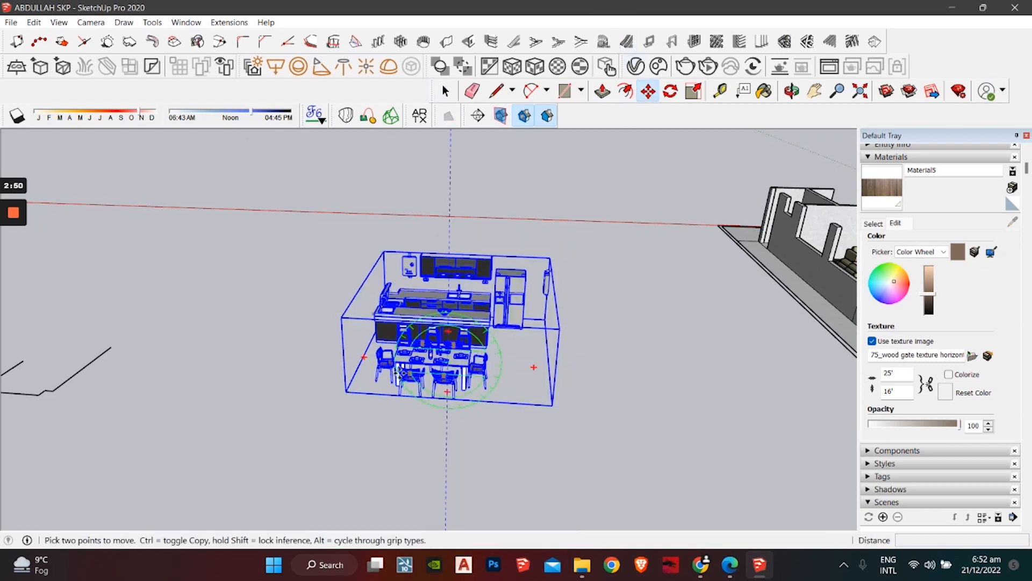
middle_click_drag(347, 392, 188, 441)
middle_click_drag(366, 333, 156, 344)
scroll(380, 308, "up", 4)
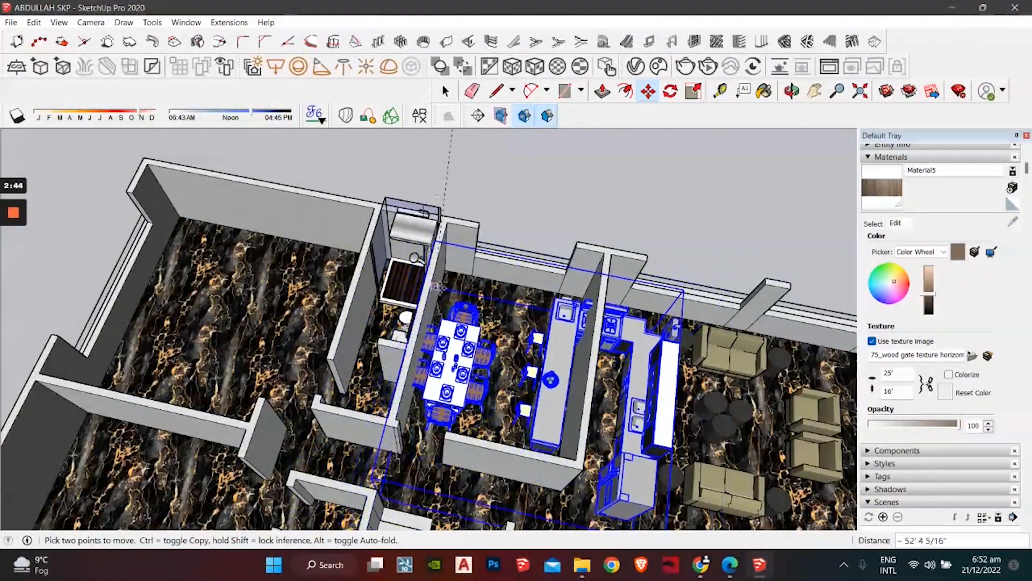
middle_click_drag(524, 231, 753, 387)
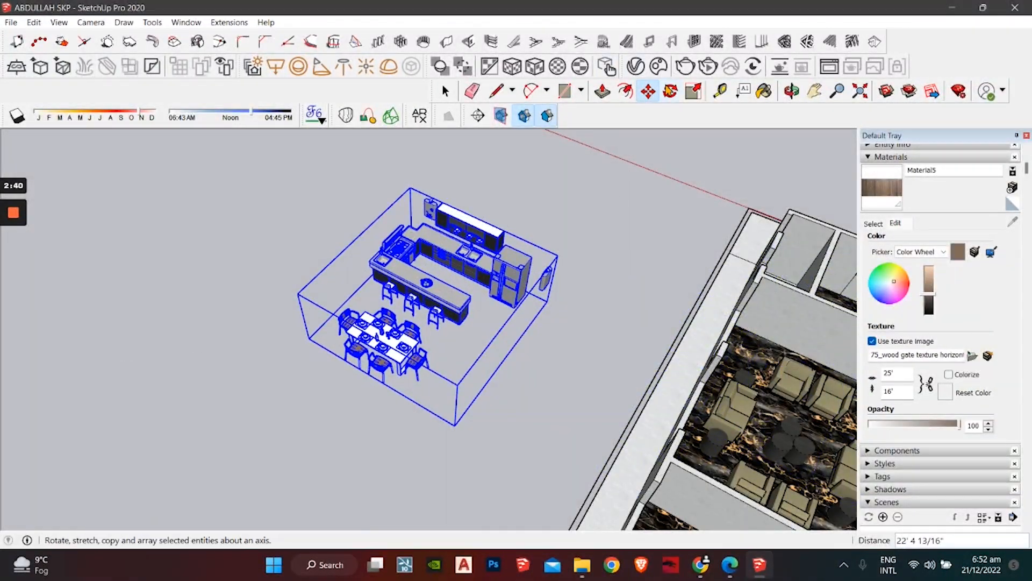
Step: Rotate the kitchen group 90° and move it by its bottom corner into the kitchen room
left_click(671, 91)
left_click(221, 437)
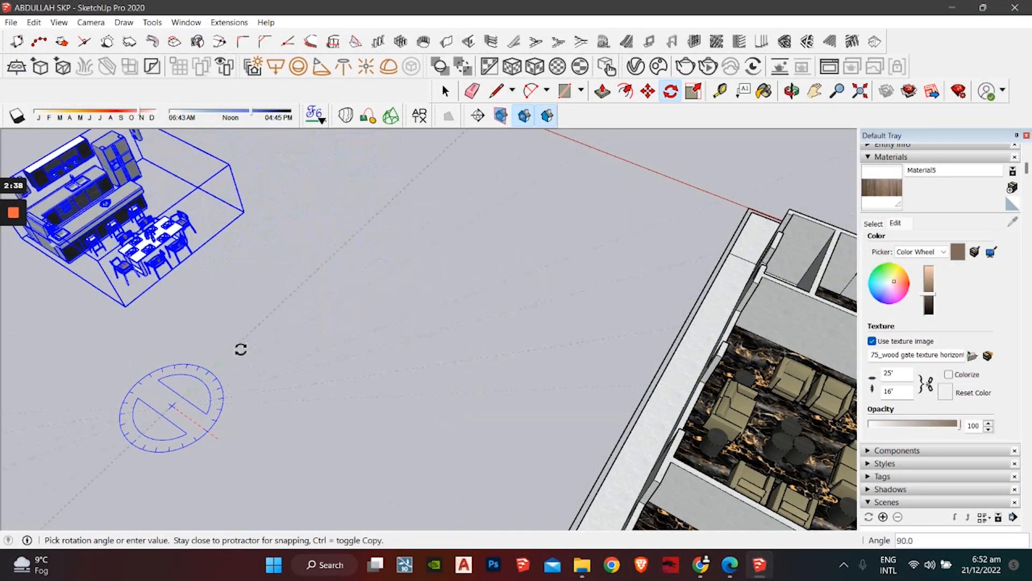
left_click(648, 91)
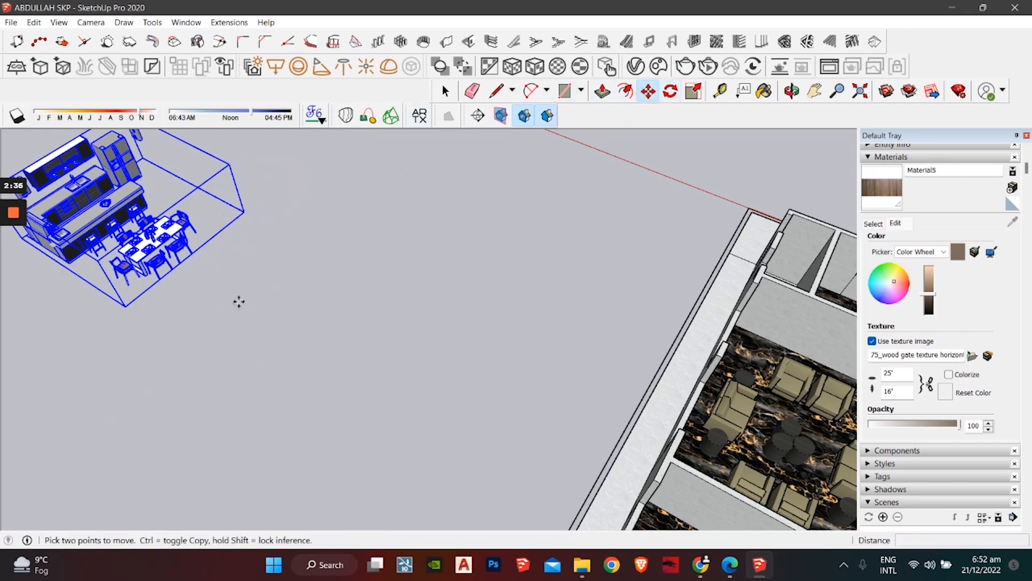
left_click(125, 307)
scroll(527, 304, "down", 2)
middle_click_drag(542, 314, 162, 333)
scroll(242, 360, "up", 5)
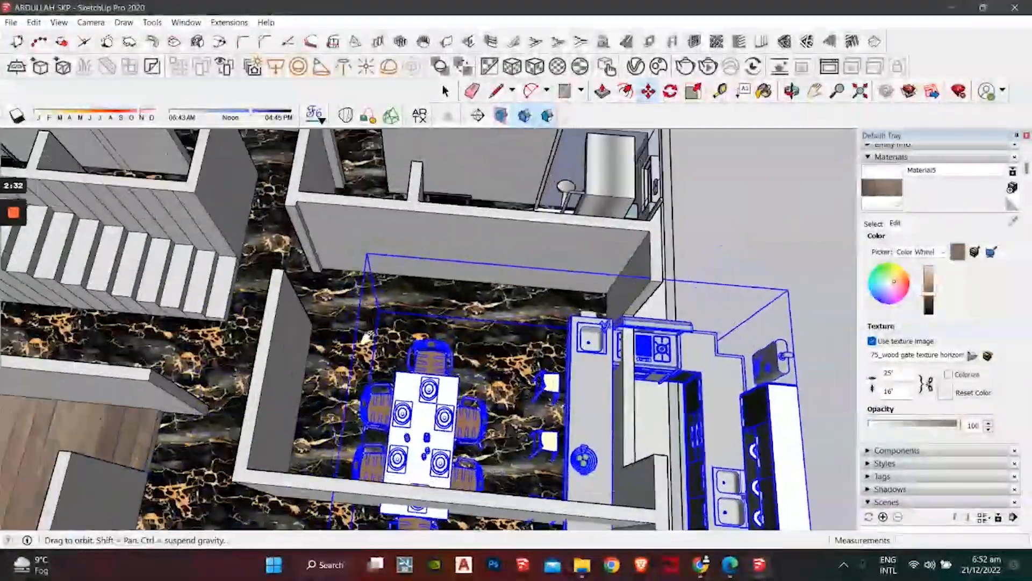
scroll(285, 296, "up", 3)
scroll(269, 317, "down", 2)
mouse_move(349, 360)
middle_mouse_down()
mouse_move(493, 438)
mouse_move(490, 322)
middle_mouse_up()
Step: Minimize the Edge window showing the Loom PART 9 page
scroll(490, 307, "up", 3)
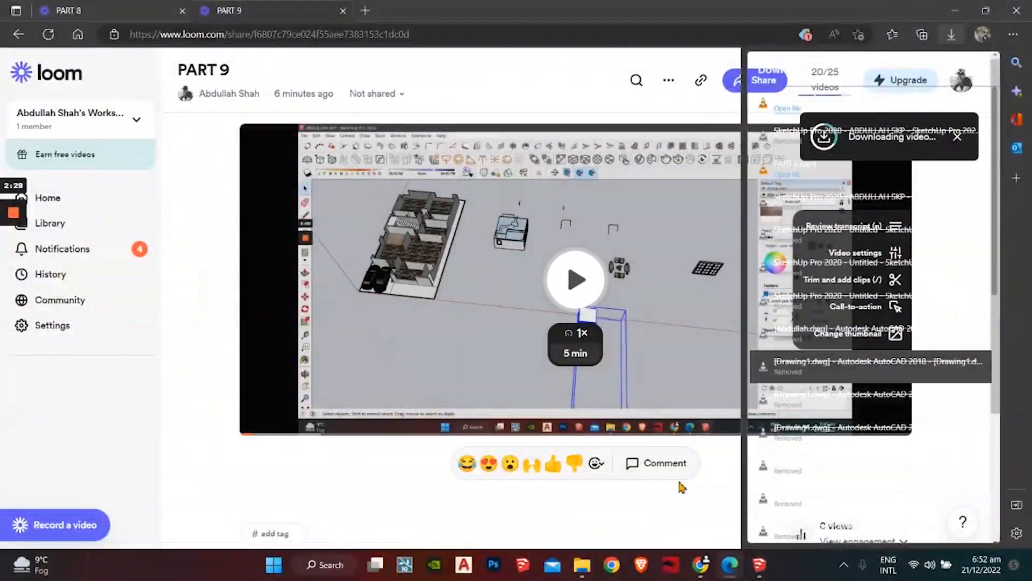
left_click(965, 5)
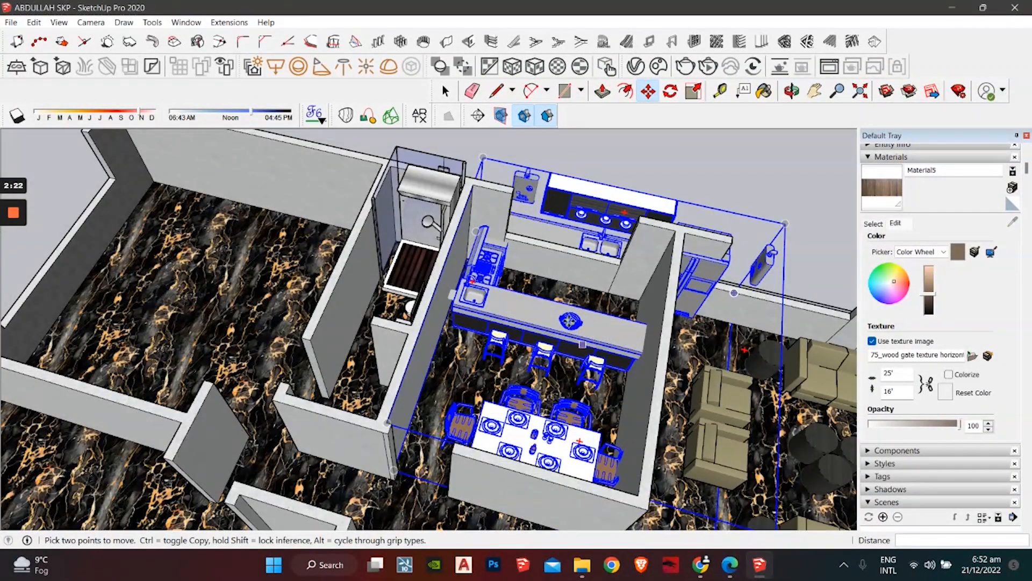
Step: Scale the kitchen group narrower, about 0.67 then 0.87, to fit inside the walls
scroll(550, 309, "down", 3)
middle_click_drag(550, 310, 511, 306)
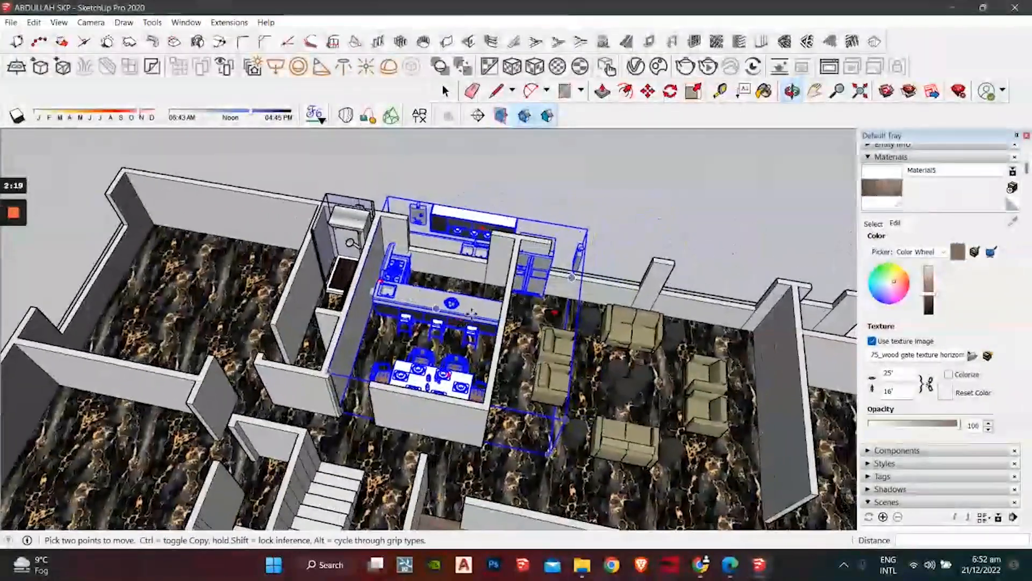
left_click(695, 91)
left_click_drag(569, 339, 500, 326)
middle_click_drag(473, 250, 407, 265)
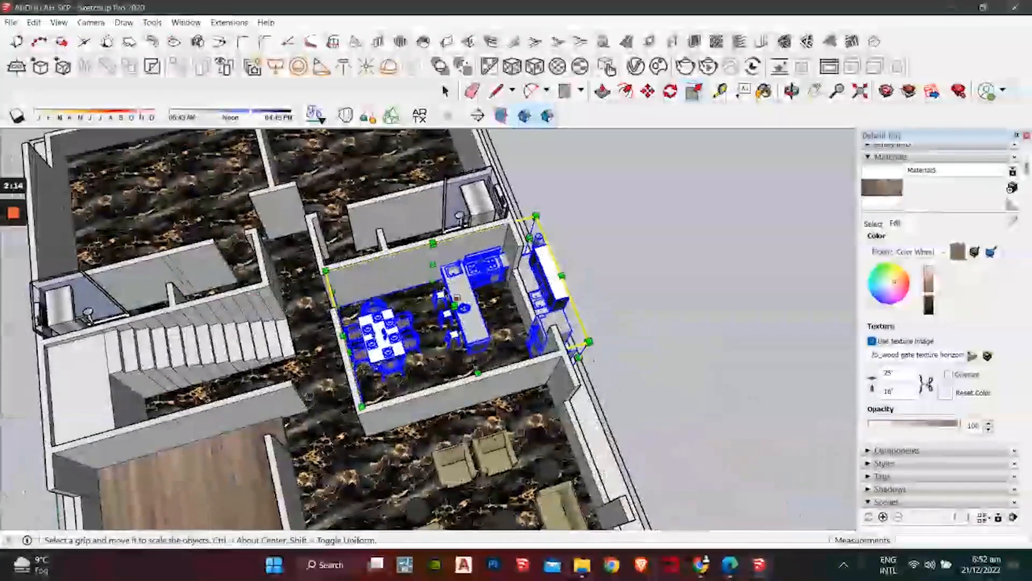
left_click_drag(553, 297, 524, 304)
middle_click_drag(345, 355, 256, 336)
scroll(347, 298, "up", 2)
middle_click_drag(323, 322, 185, 350)
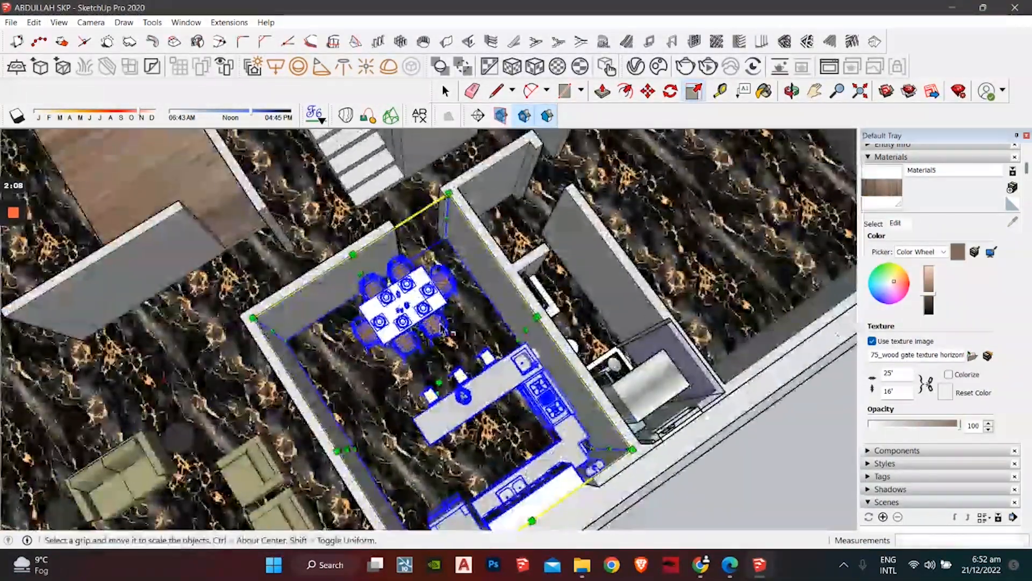
scroll(437, 310, "up", 2)
scroll(430, 293, "down", 2)
middle_click_drag(430, 290, 699, 384)
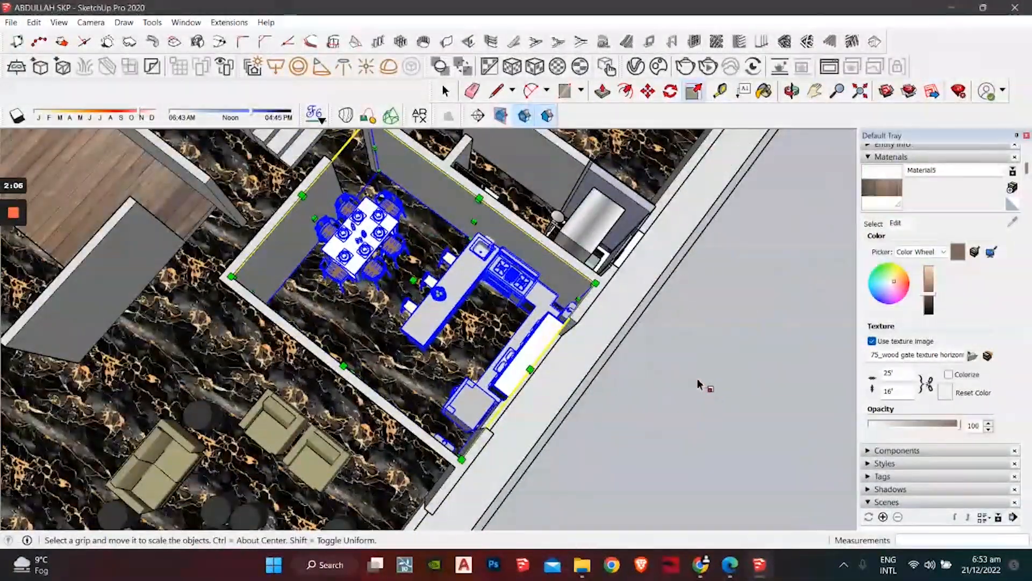
key("space")
Step: Explode the kitchen furniture group back into separate objects
left_click(697, 381)
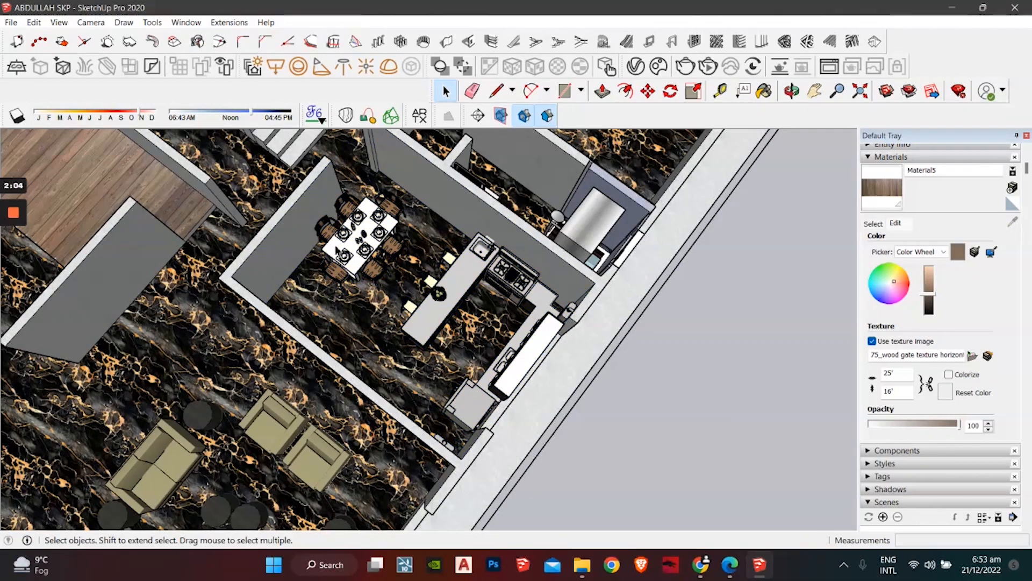
right_click(375, 250)
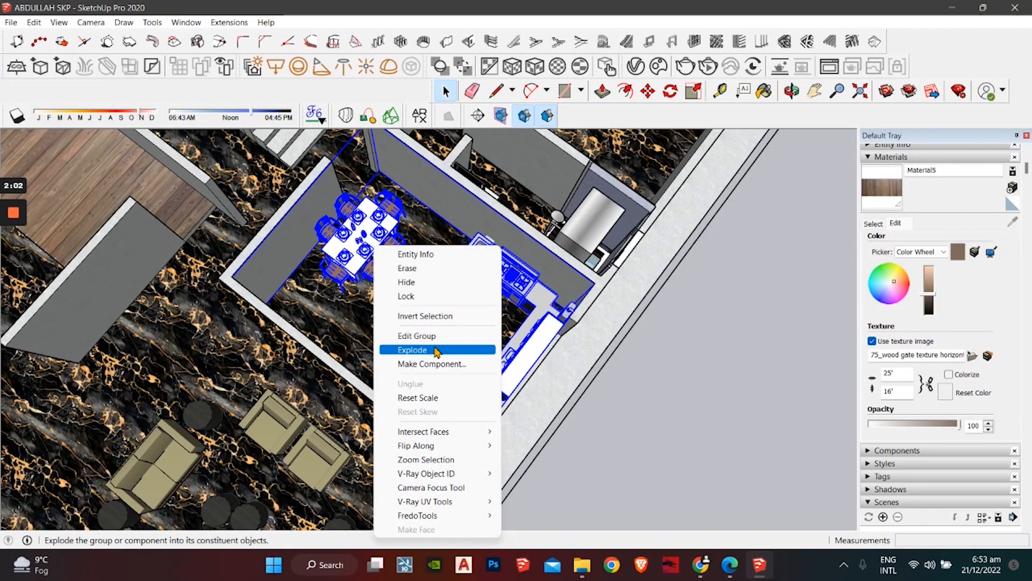
left_click(437, 351)
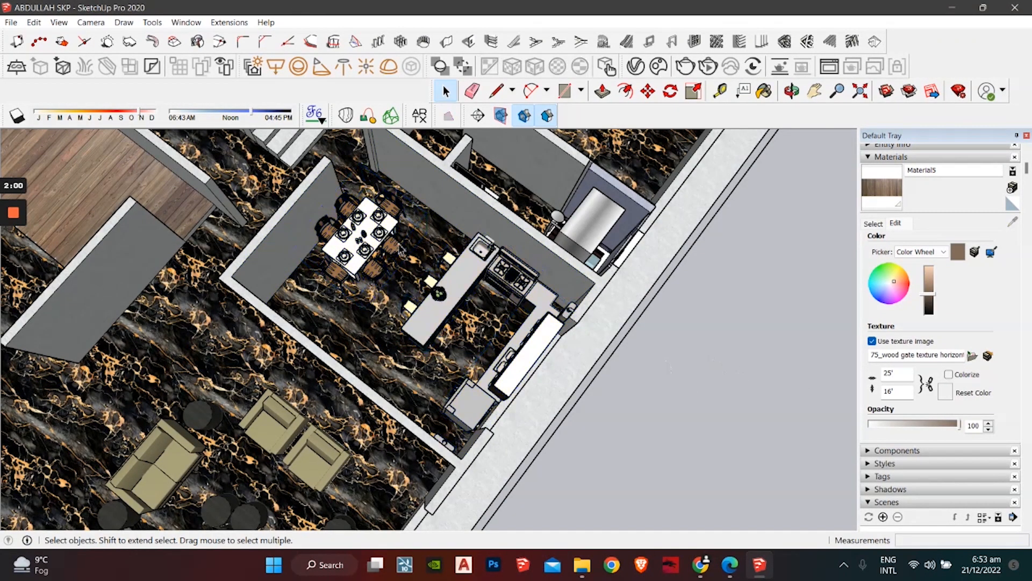
middle_click_drag(443, 273, 449, 316)
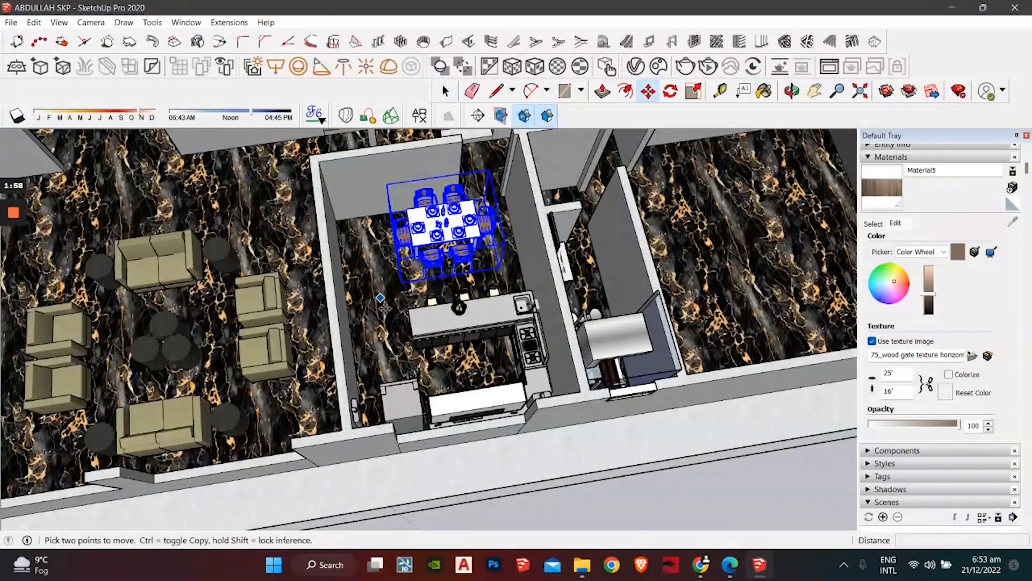
Step: Clear the dining set selection and cancel the accidentally started line
scroll(365, 326, "up", 2)
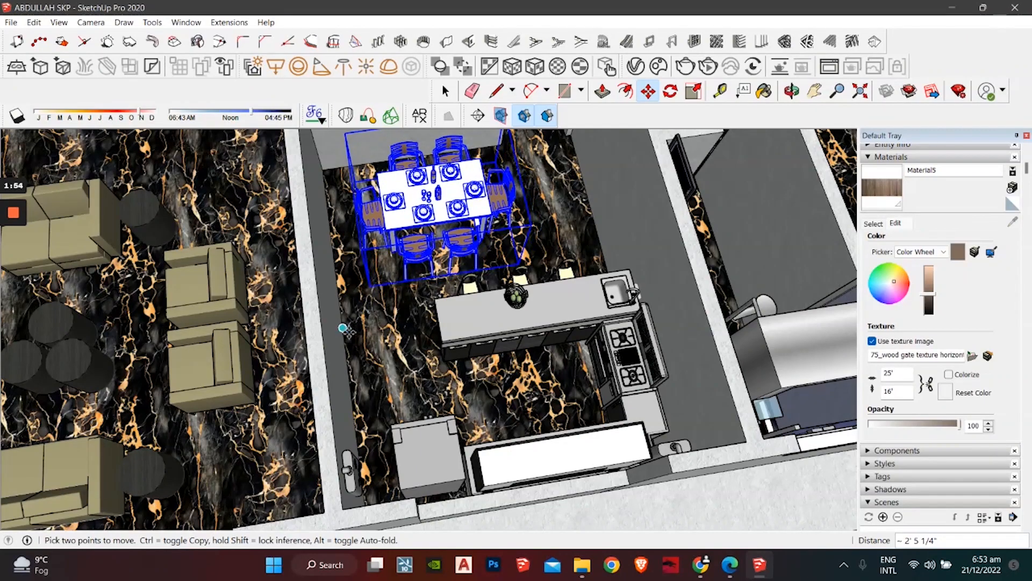
key("space")
scroll(348, 320, "down", 3)
middle_click_drag(348, 319, 696, 287)
left_click(696, 288)
middle_click_drag(295, 387, 635, 328)
scroll(409, 398, "up", 3)
key("l")
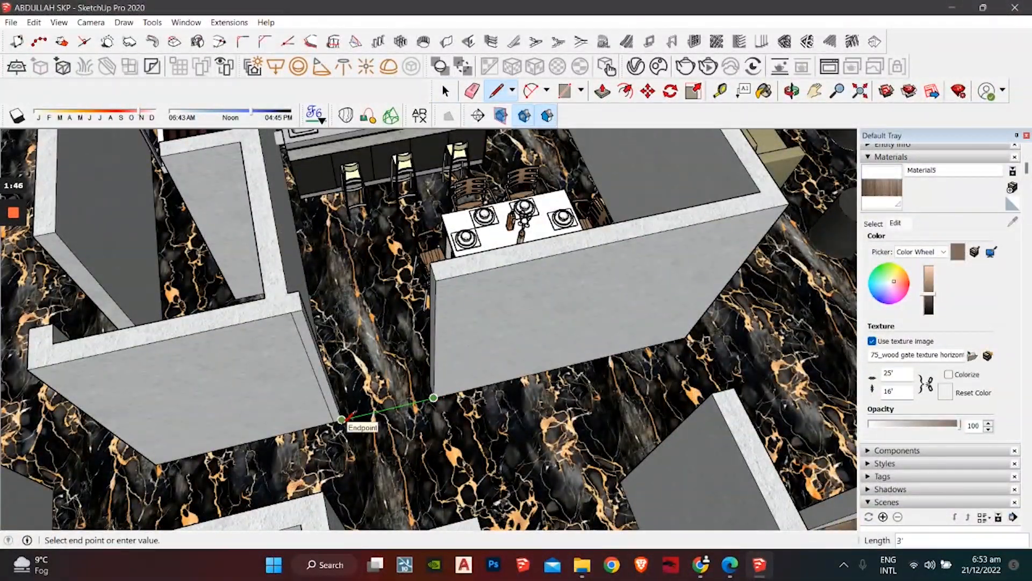
key("Escape")
key("space")
Step: Delete the stray line fragments lying outside the house
scroll(377, 463, "down", 3)
middle_click_drag(373, 457, 411, 484)
scroll(316, 354, "down", 2)
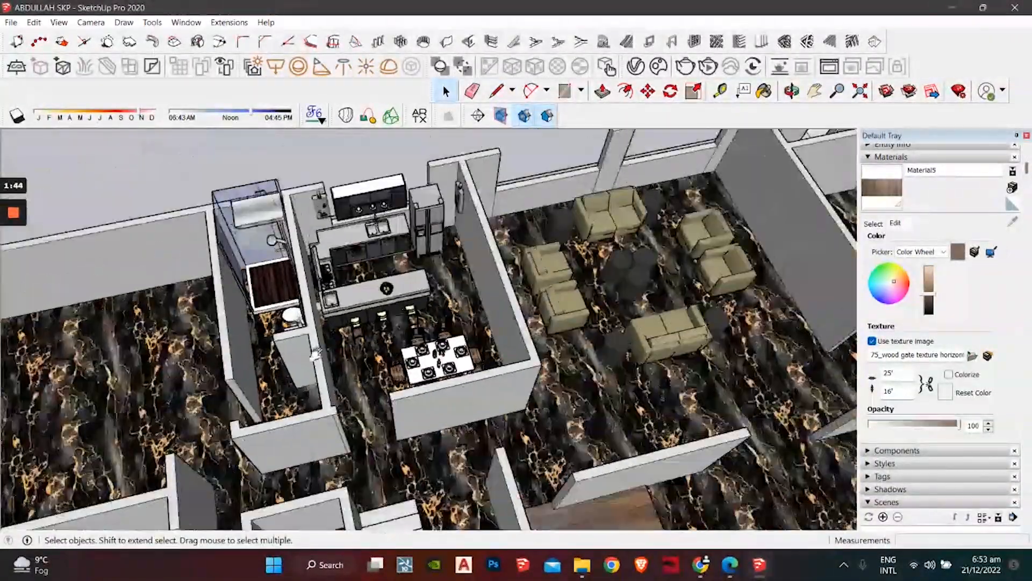
middle_click_drag(316, 353, 274, 330)
middle_click_drag(507, 246, 159, 371)
middle_click_drag(387, 269, 213, 369, "shift")
middle_click_drag(500, 275, 438, 361, "shift")
left_click_drag(403, 226, 166, 379)
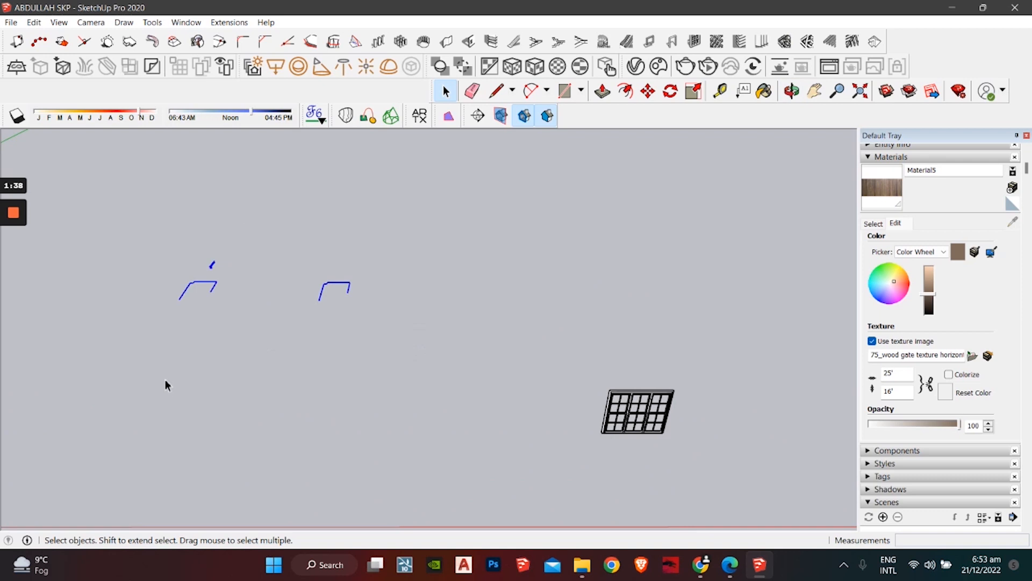
key("Delete")
Step: Bring up the Downloads folder in File Explorer
scroll(440, 415, "down", 3)
middle_click_drag(441, 414, 590, 517)
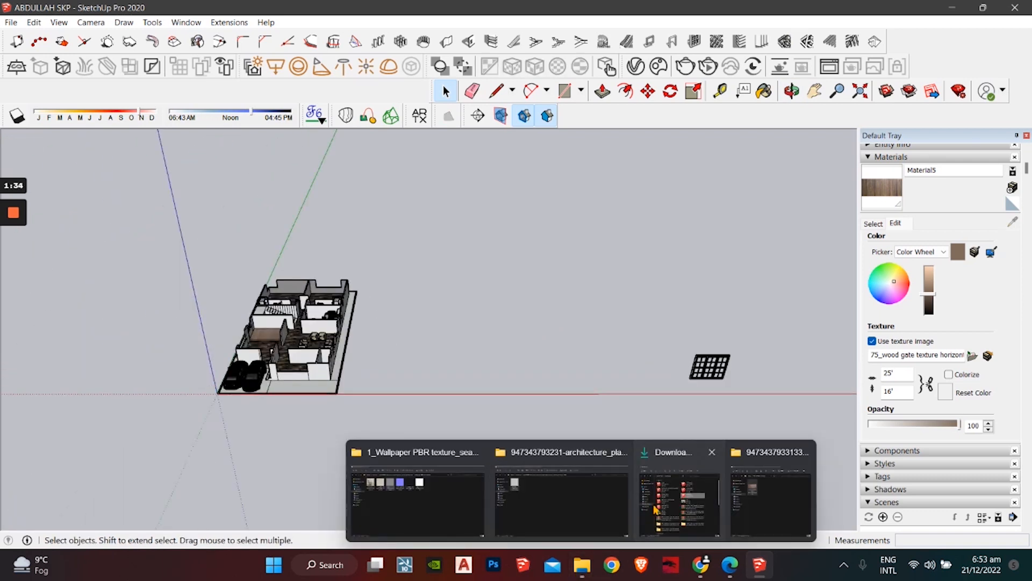
left_click(581, 564)
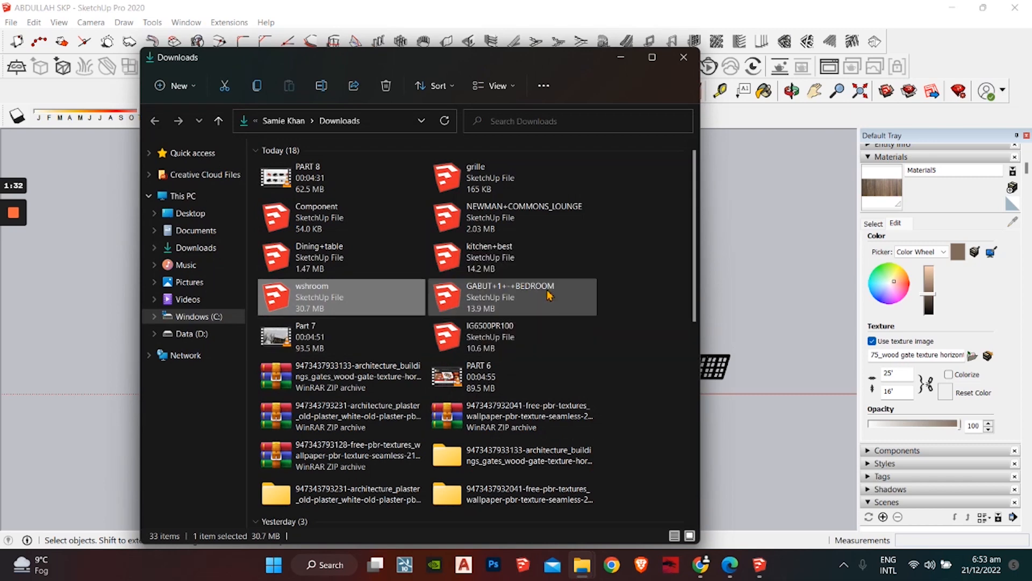
Step: Import the Dining+table model file and place it in the scene
scroll(468, 306, "up", 5, "ctrl")
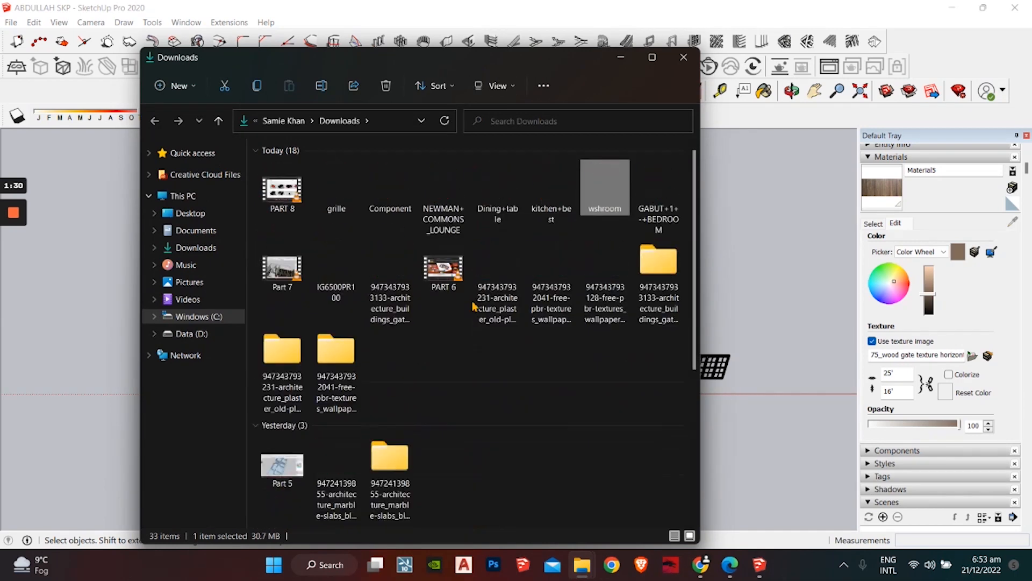
scroll(474, 306, "up", 1, "ctrl")
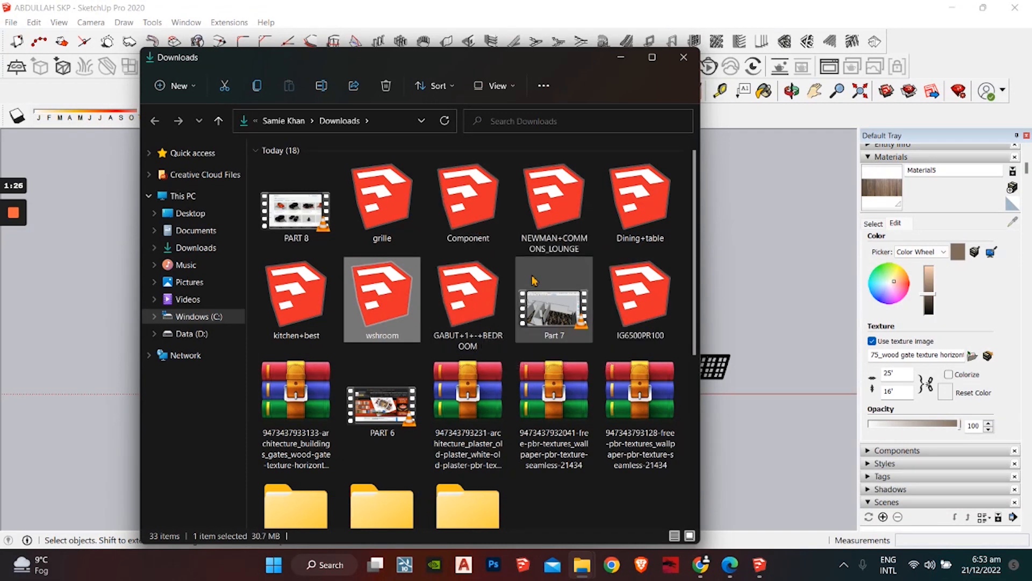
left_click(653, 211)
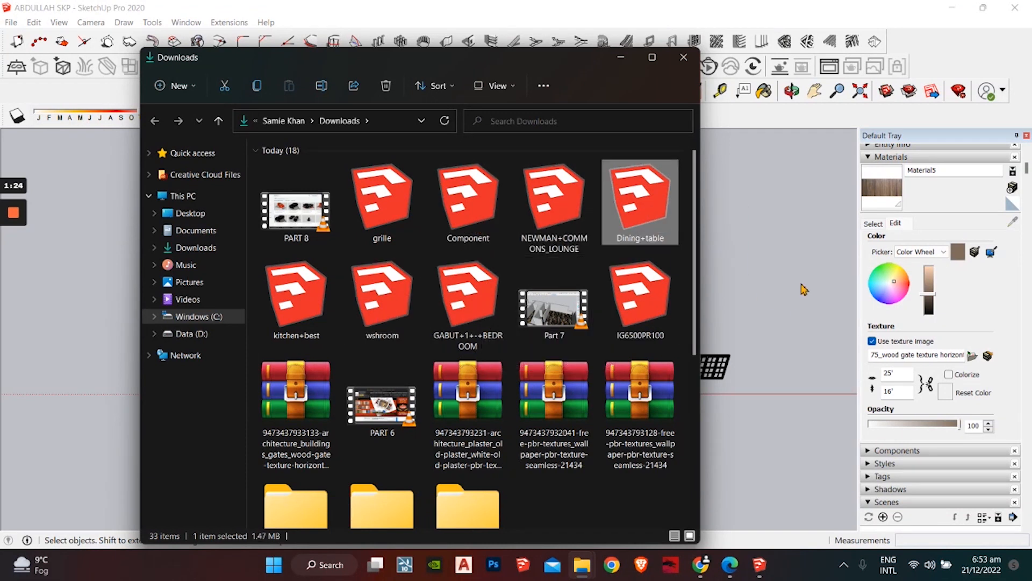
left_click(630, 57)
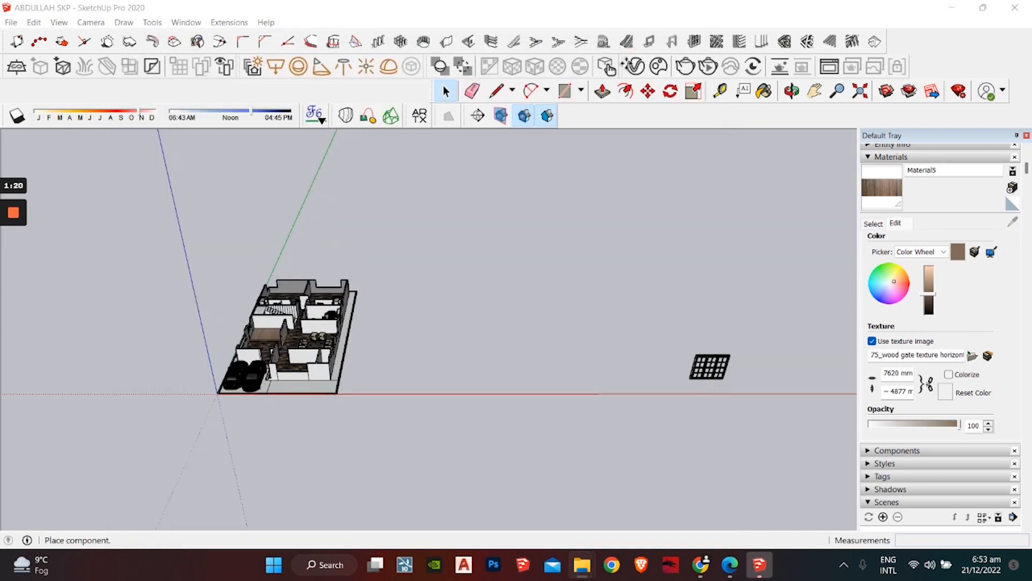
left_click(518, 317)
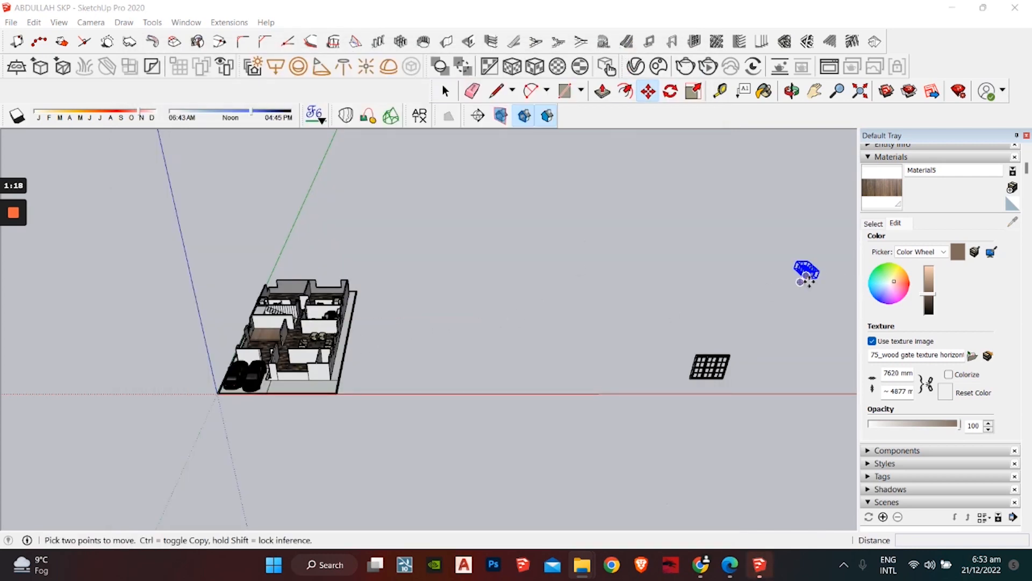
left_click(802, 279)
scroll(253, 329, "up", 2)
scroll(258, 333, "up", 5)
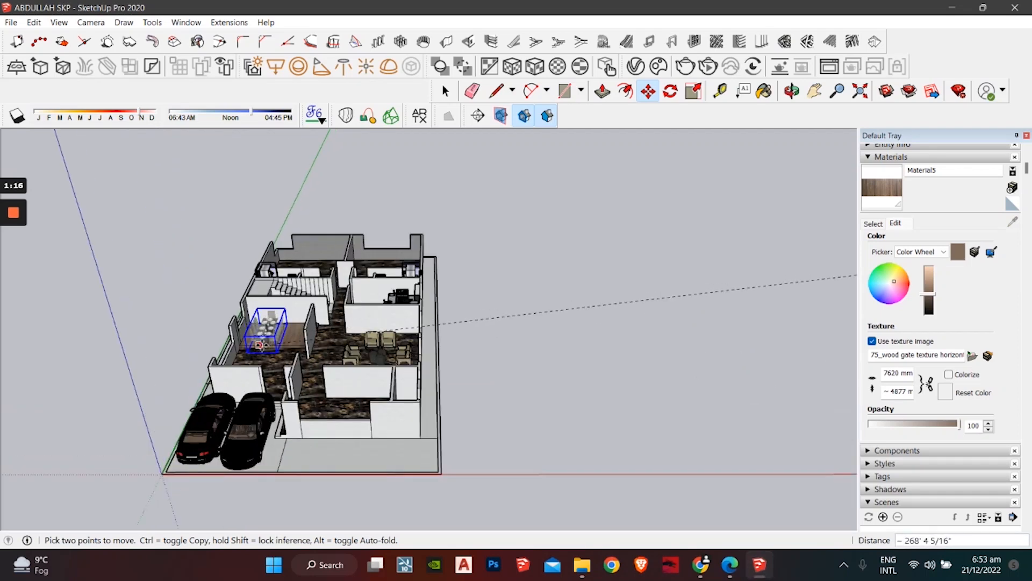
middle_click_drag(344, 330, 501, 353, "shift")
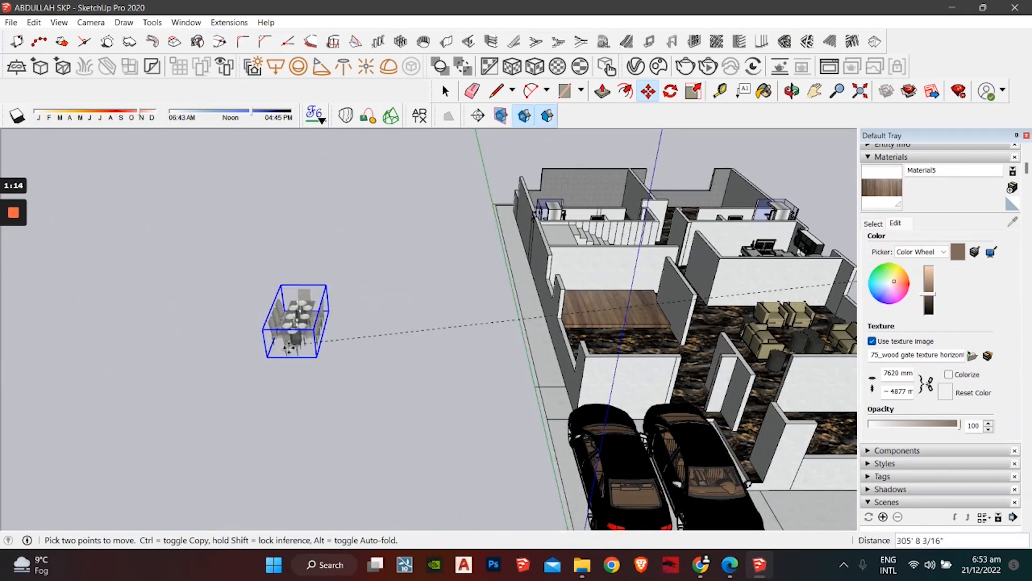
Step: Rotate the table set 90° and drop it onto the wooden platform corner
left_click(671, 91)
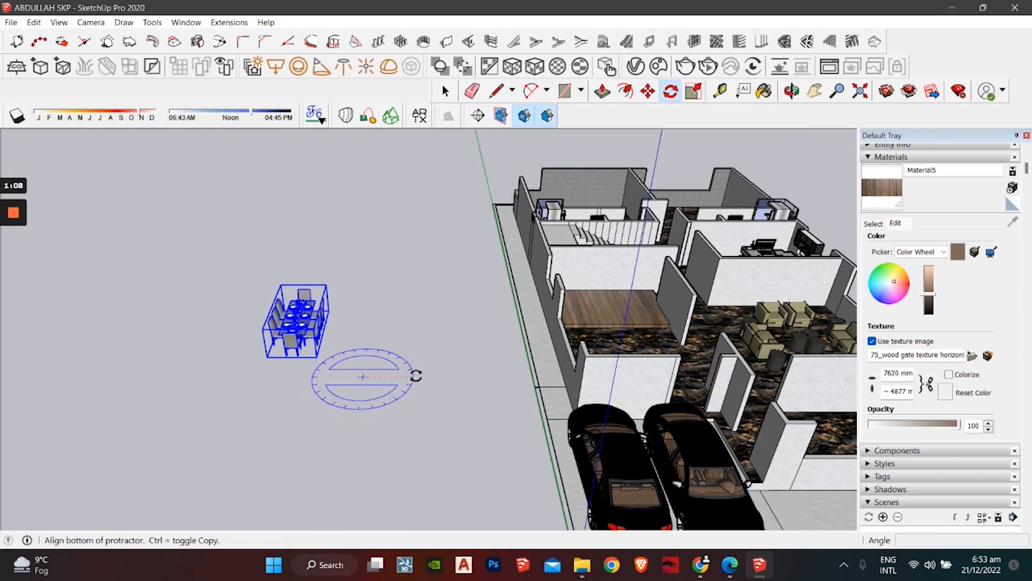
left_click(416, 376)
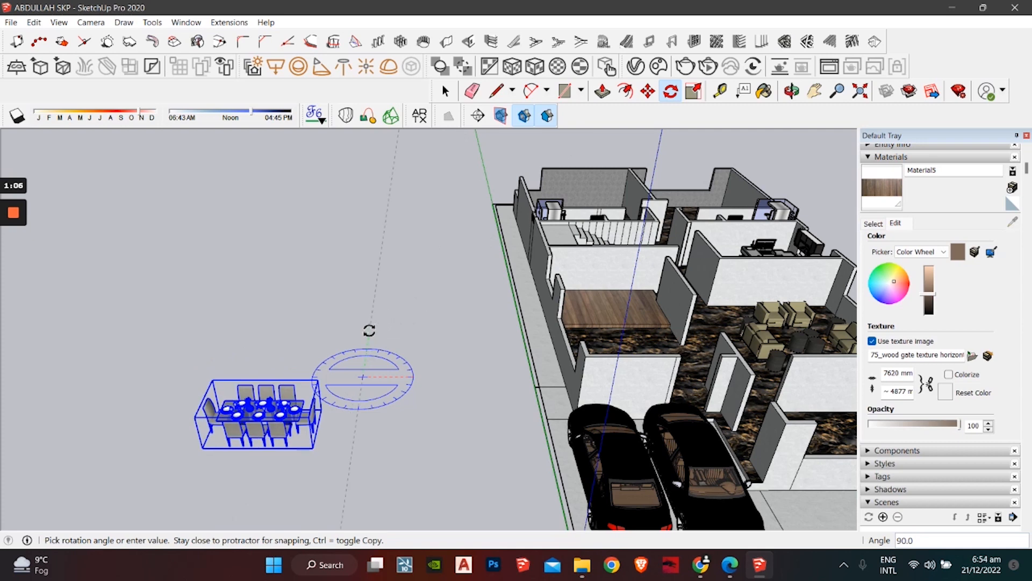
left_click(370, 329)
left_click(648, 92)
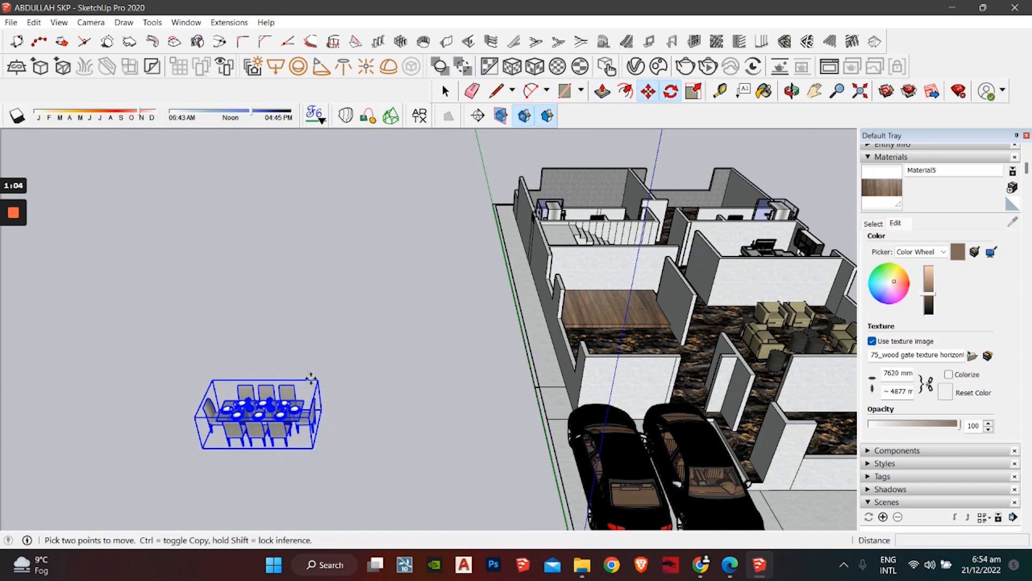
left_click(314, 449)
middle_click_drag(527, 351, 255, 446, "shift")
scroll(337, 401, "up", 5)
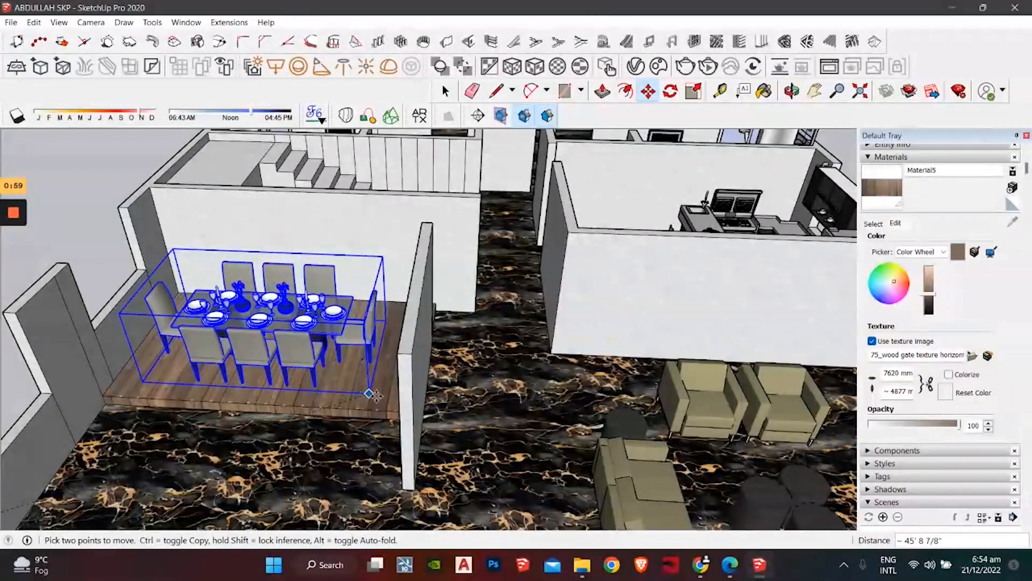
left_click(374, 394)
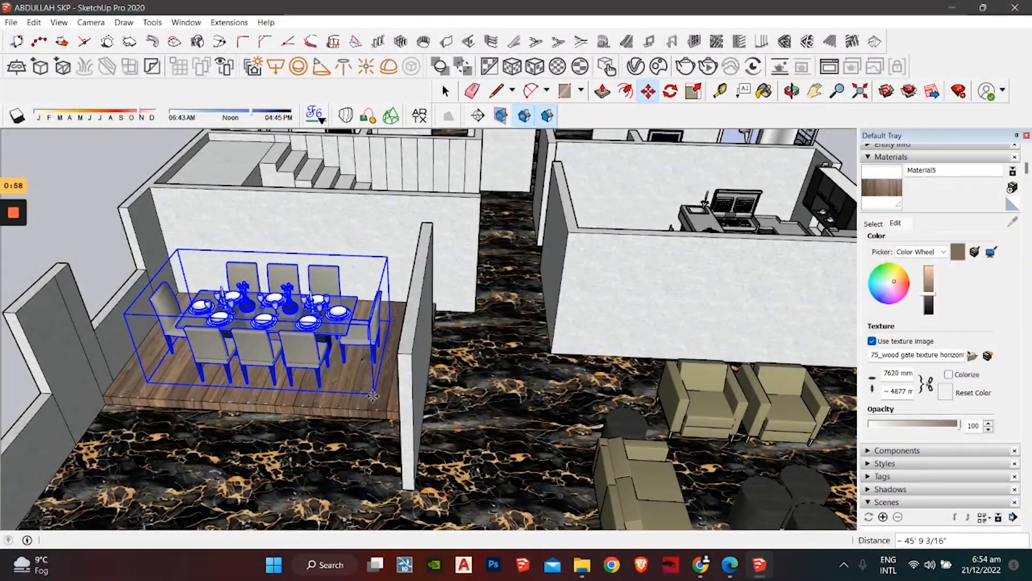
key("space")
Step: Orbit out to check the dining table within the whole floor plan
scroll(241, 333, "down", 3)
middle_click_drag(264, 337, 309, 425)
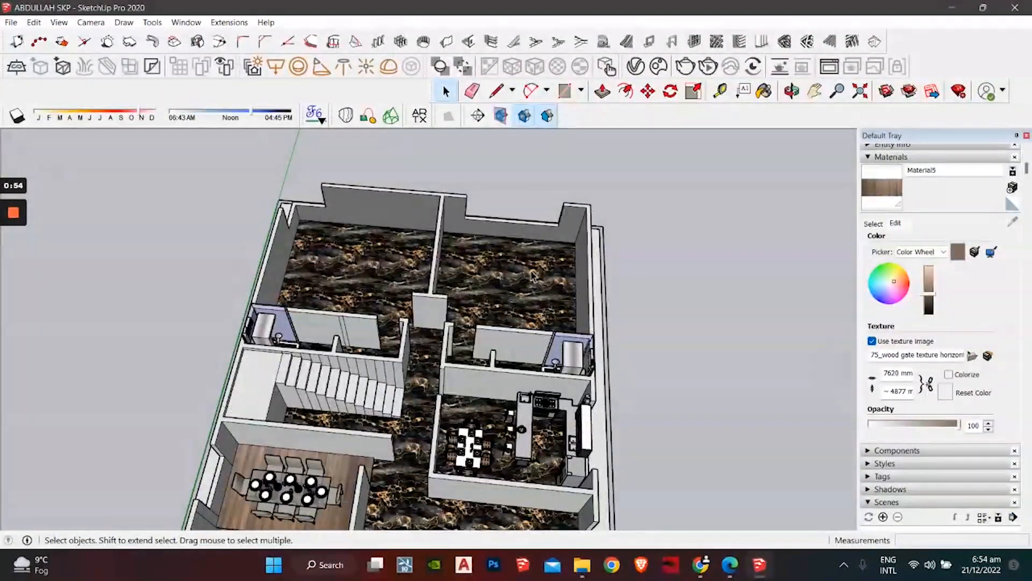
scroll(361, 497, "down", 2)
middle_click_drag(362, 497, 408, 414, "shift")
middle_click_drag(467, 352, 454, 370)
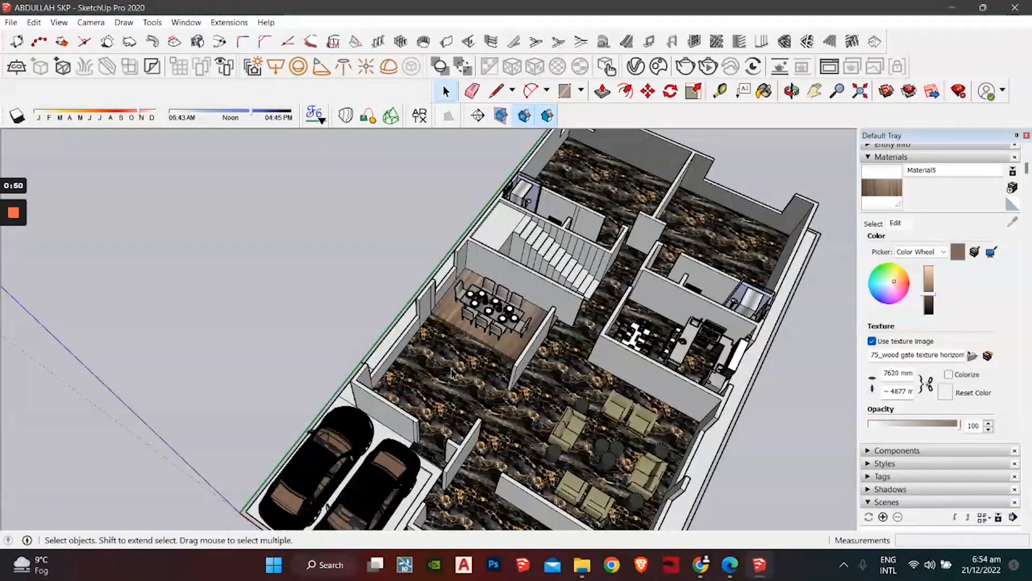
scroll(319, 348, "down", 3)
middle_click_drag(319, 348, 553, 421)
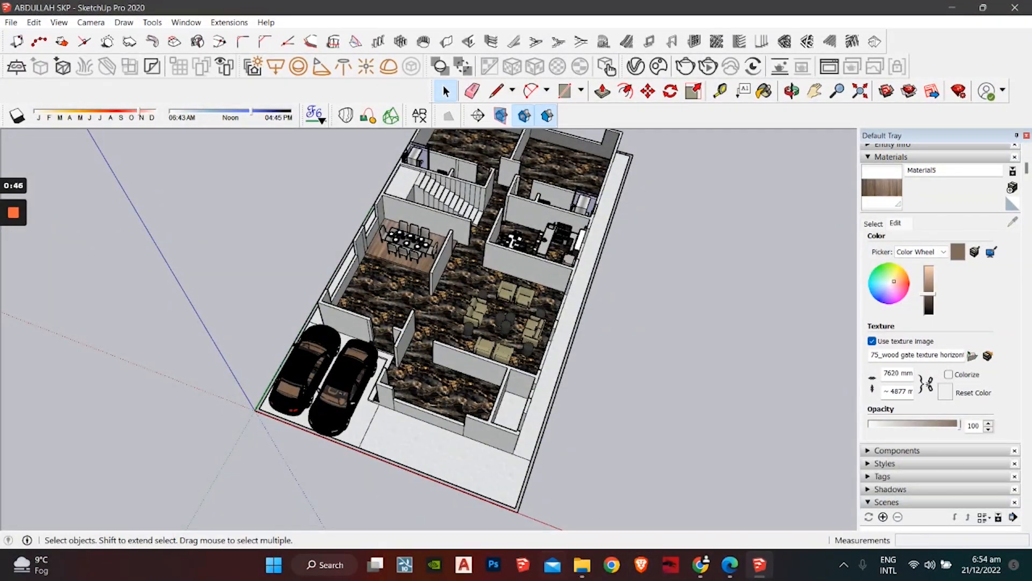
Step: Delete the wshroom, kitchen+best and Dining+table model files from Downloads
mouse_move(584, 568)
left_click(671, 493)
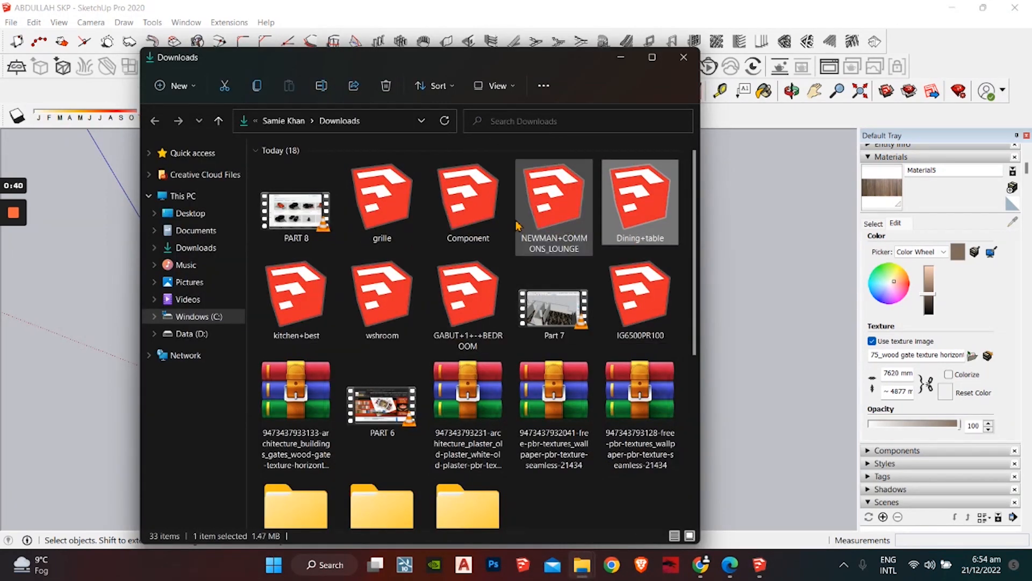
left_click(397, 305)
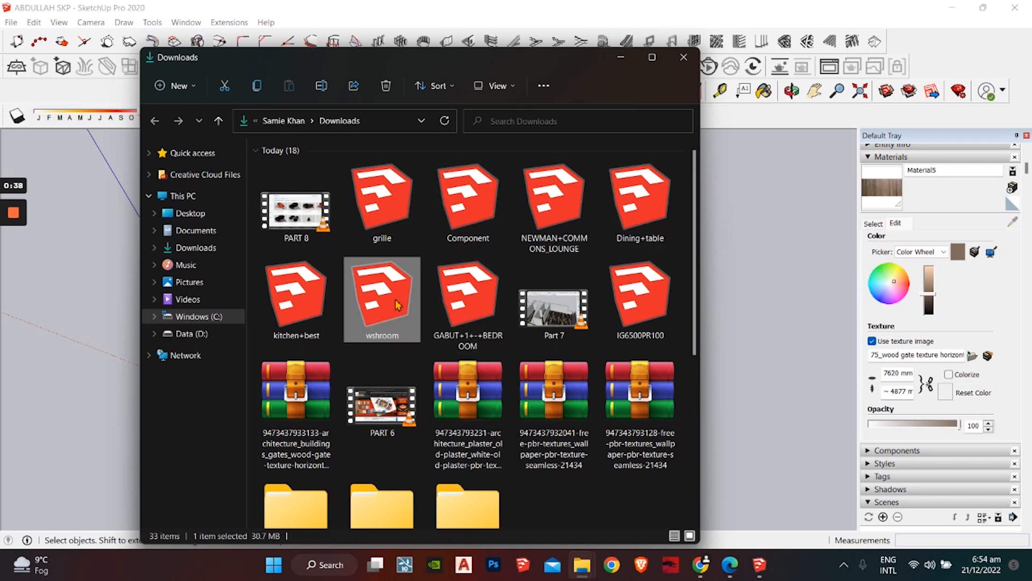
key("Delete")
left_click(299, 301)
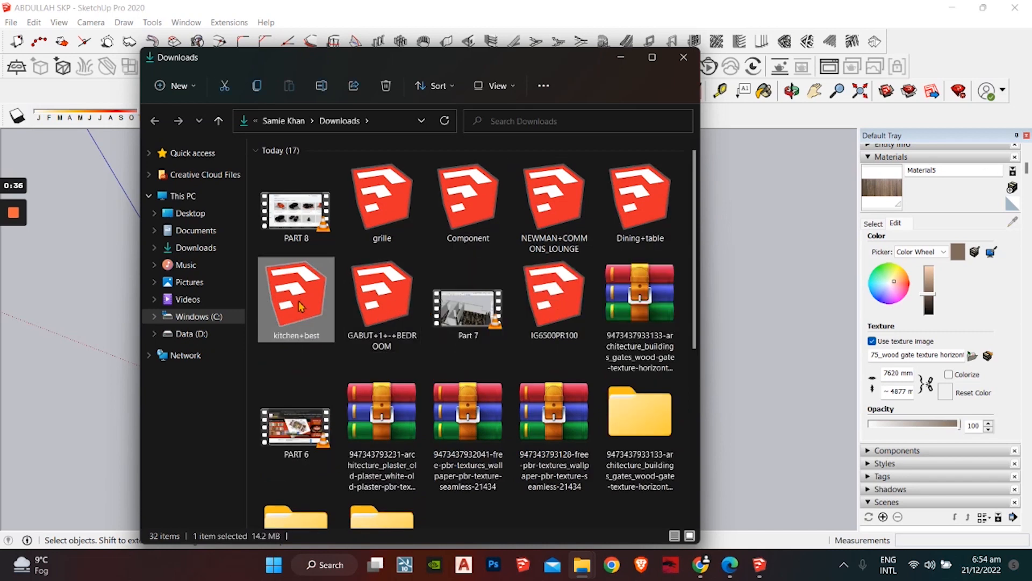
key("Delete")
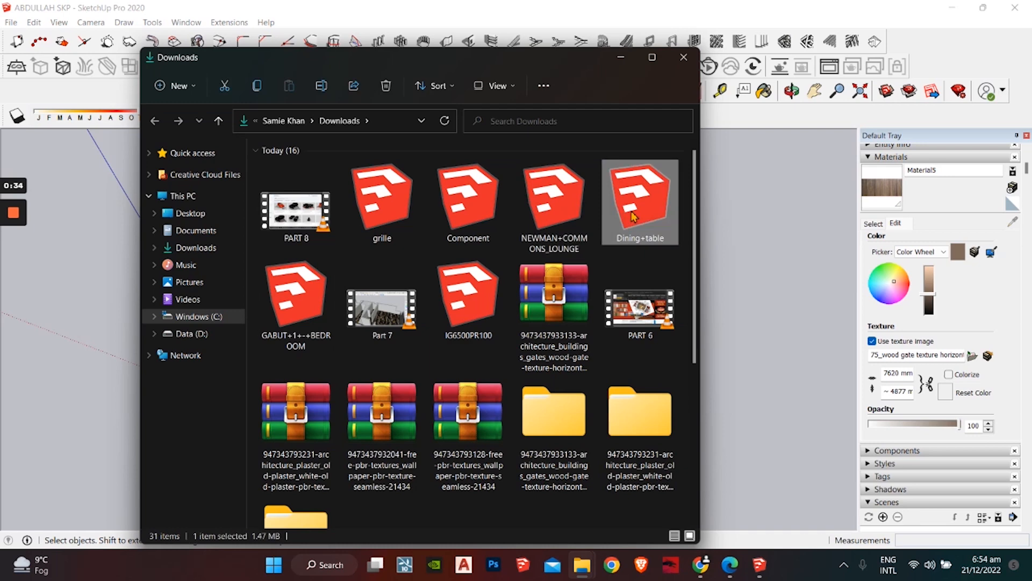
key("Delete")
left_click(382, 301)
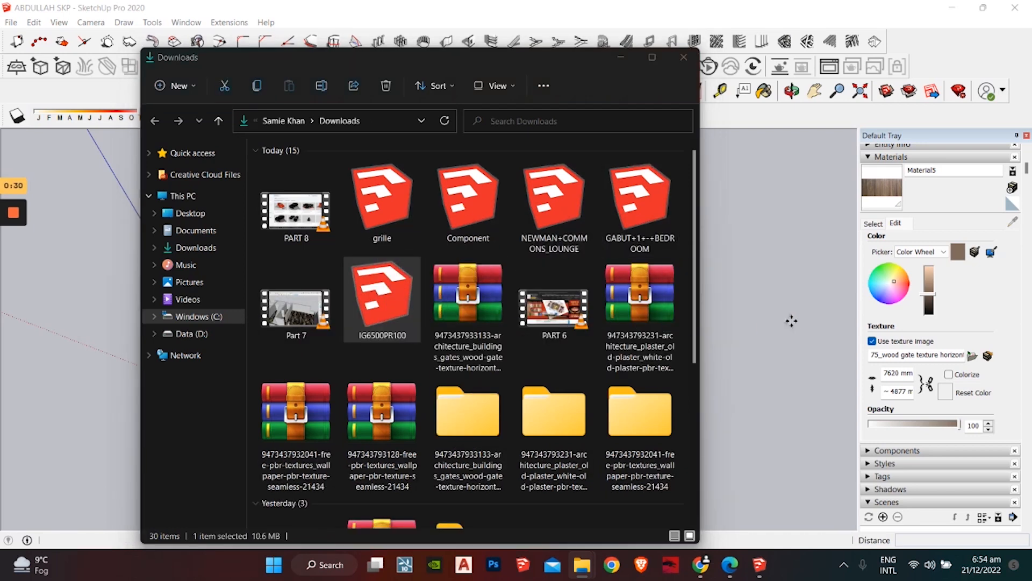
Step: Delete the cars model from the SketchUp scene
left_click(617, 59)
mouse_move(662, 373)
middle_mouse_down()
mouse_move(704, 368)
mouse_move(553, 364)
mouse_move(366, 406)
middle_mouse_up()
middle_click_drag(514, 359, 223, 322)
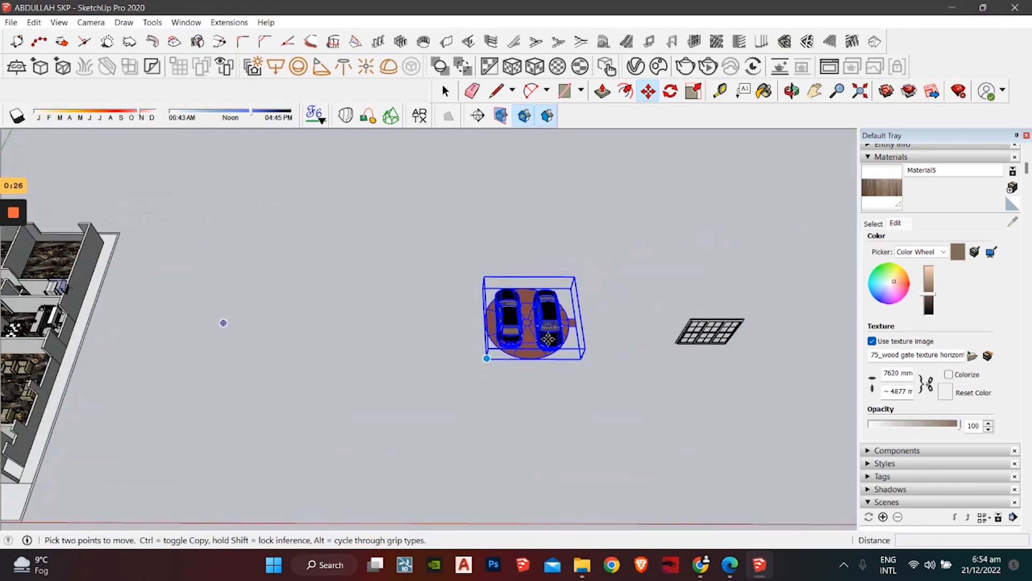
key("Delete")
Step: Delete the IG6500PR100 file from Downloads
mouse_move(705, 565)
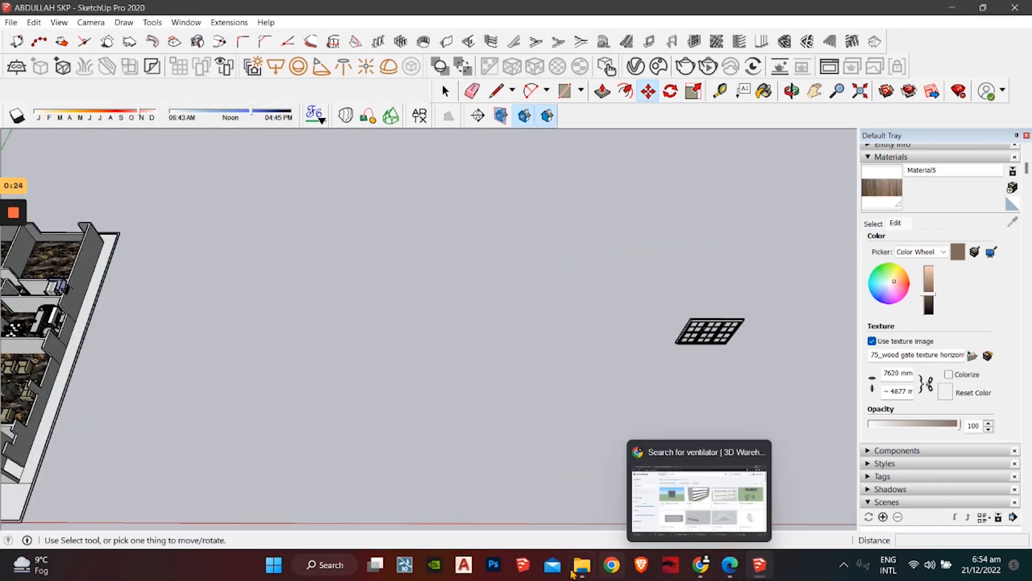
mouse_move(573, 573)
left_click(683, 494)
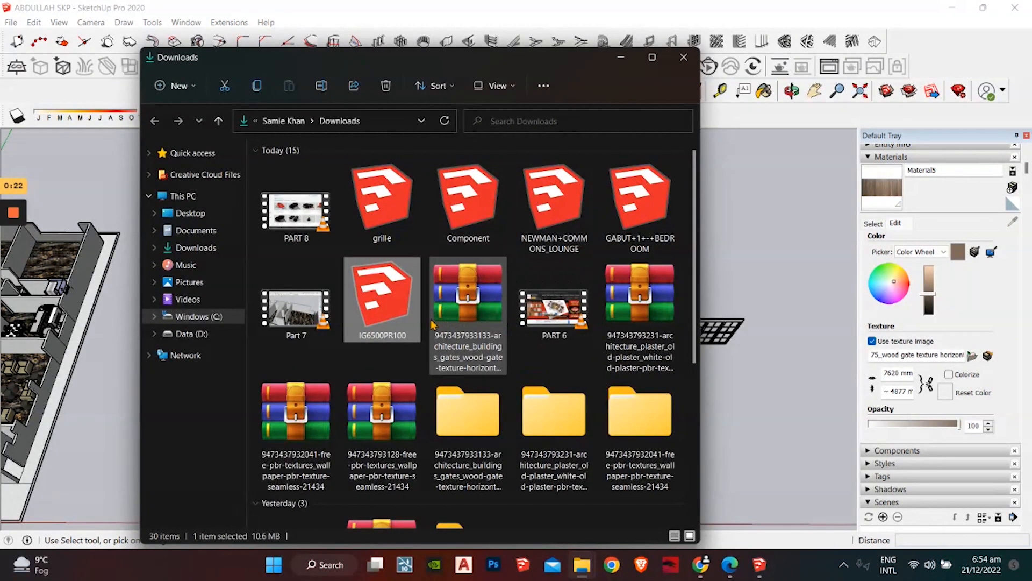
key("Delete")
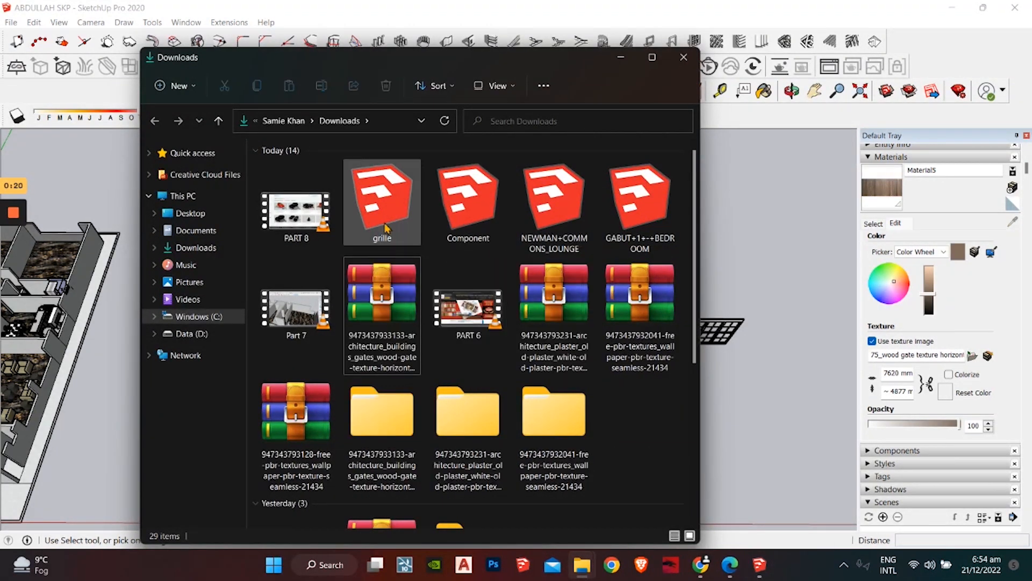
Step: Drag the grille model into the scene, then delete its file from Downloads
mouse_move(386, 212)
left_mouse_down()
mouse_move(393, 232)
mouse_move(769, 473)
left_mouse_up()
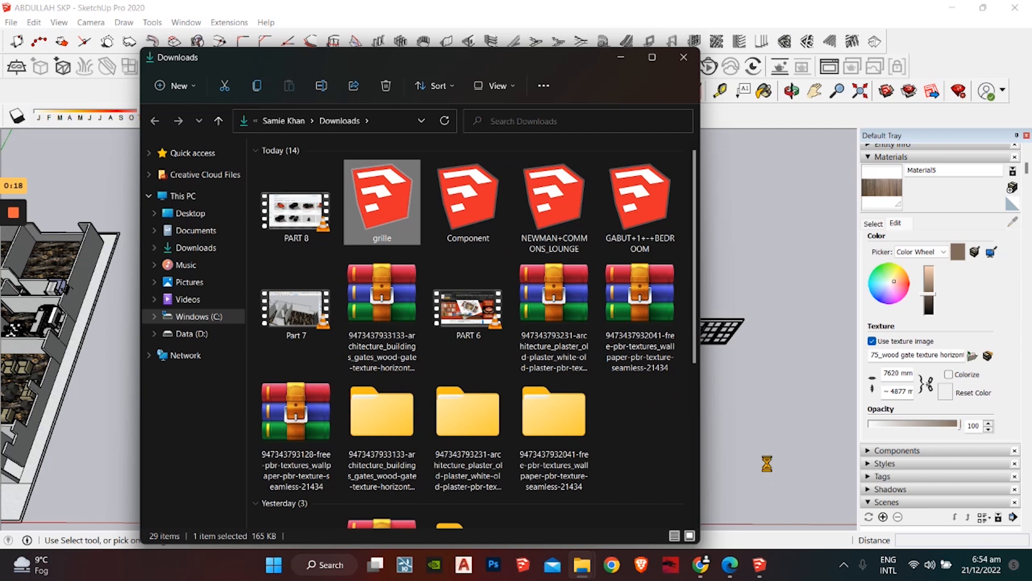
mouse_move(763, 437)
middle_mouse_down()
mouse_move(693, 293)
mouse_move(756, 347)
mouse_move(724, 364)
middle_mouse_up()
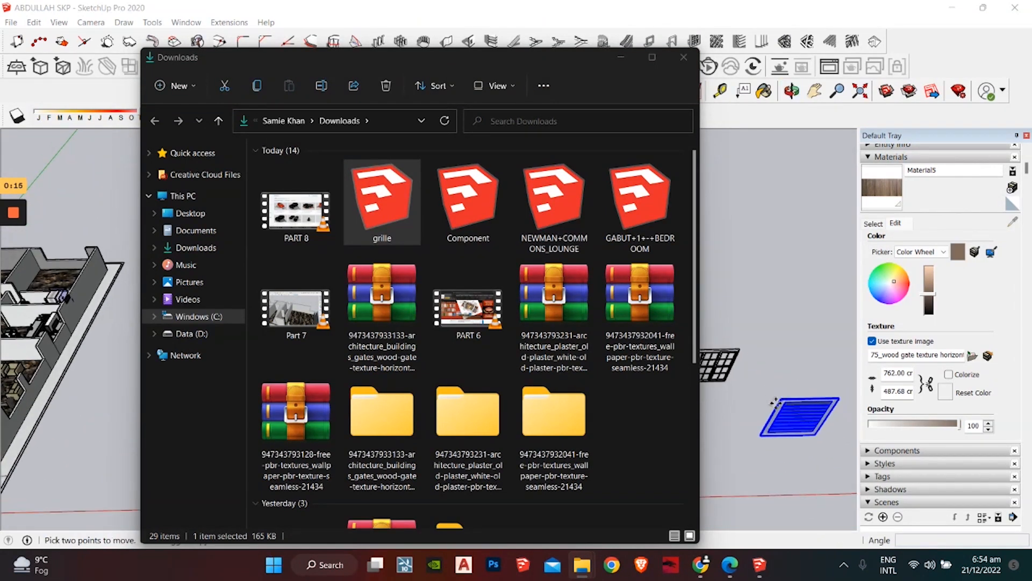
left_click(397, 227)
key("Delete")
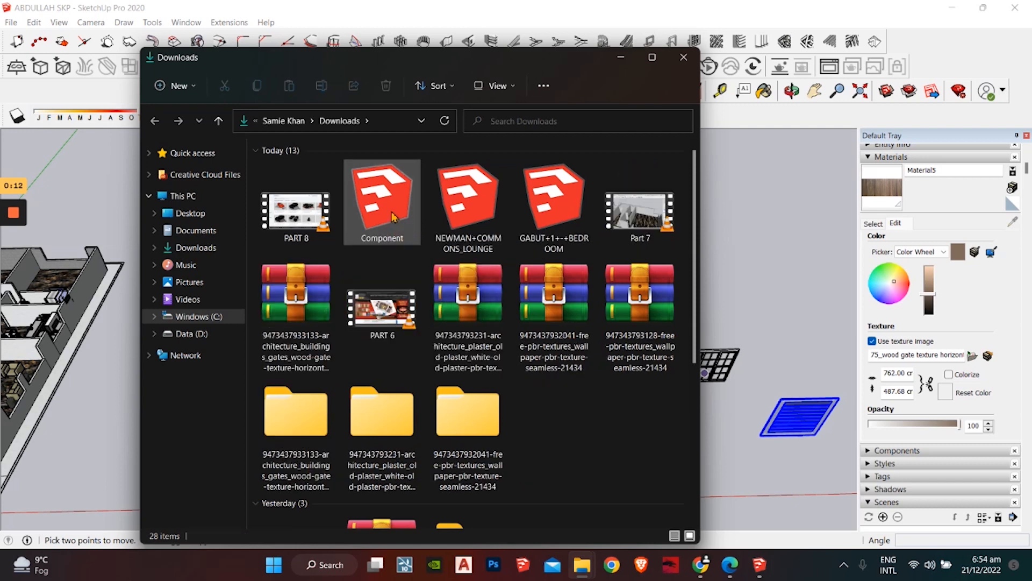
Step: Import NEWMAN+COMMONS_LOUNGE into the scene and delete its file from Downloads
left_click(463, 224)
left_click_drag(787, 295, 788, 295)
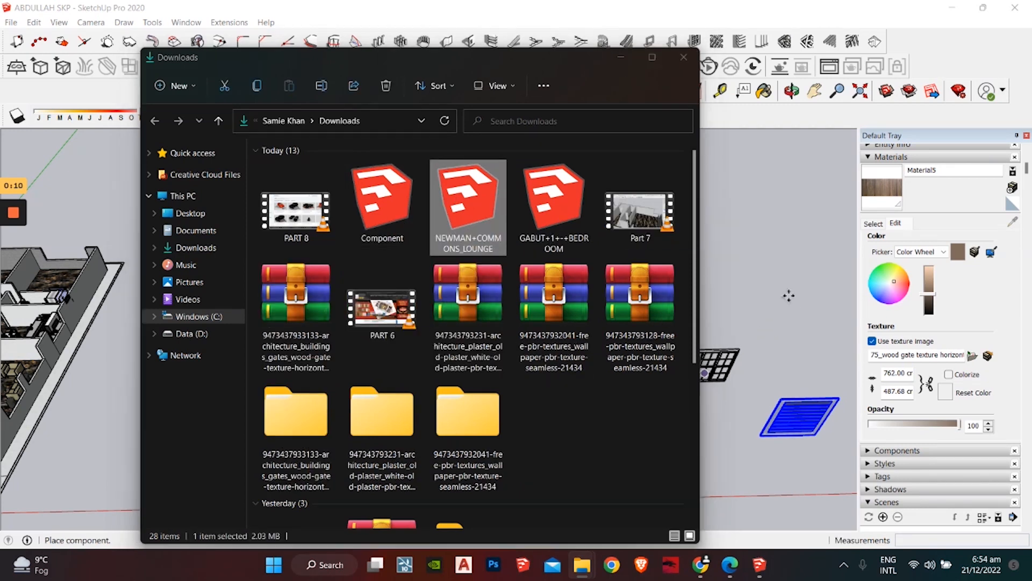
left_click(445, 206)
key("Delete")
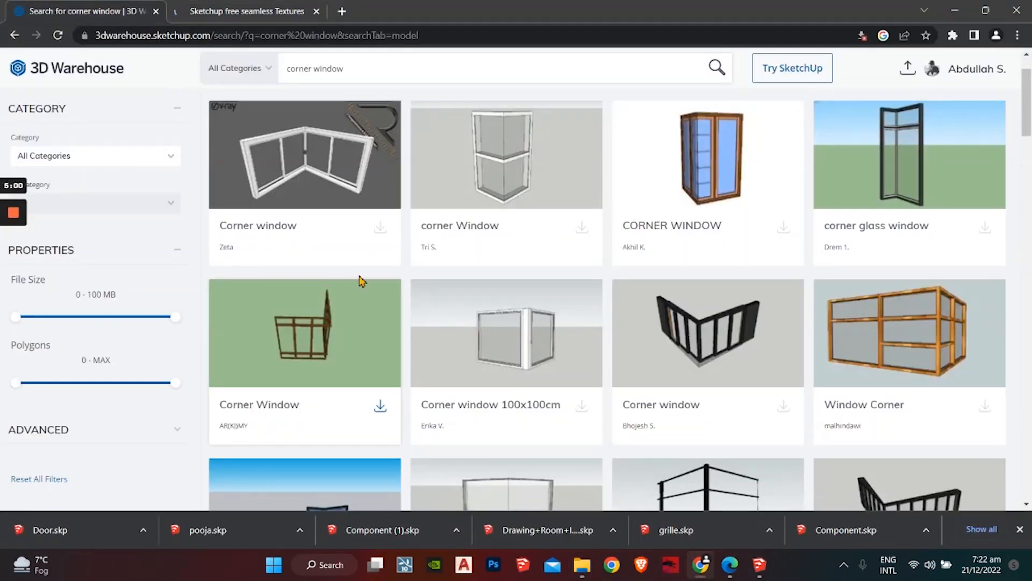
Step: Download corner Window as a SketchUp 2019 model, then switch to the seamless textures site
scroll(357, 279, "down", 1)
scroll(358, 279, "up", 2)
left_click(582, 295)
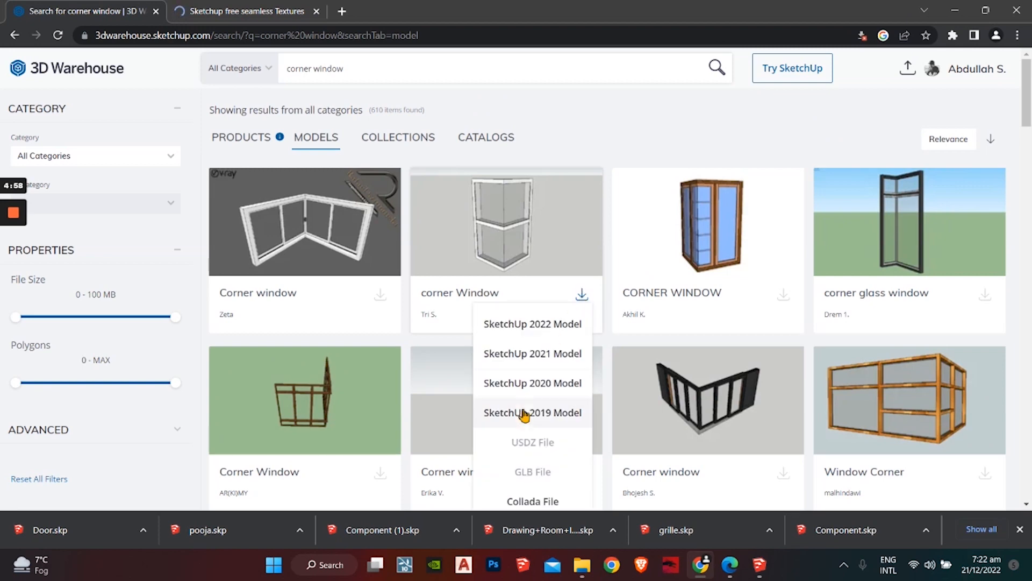
left_click(535, 390)
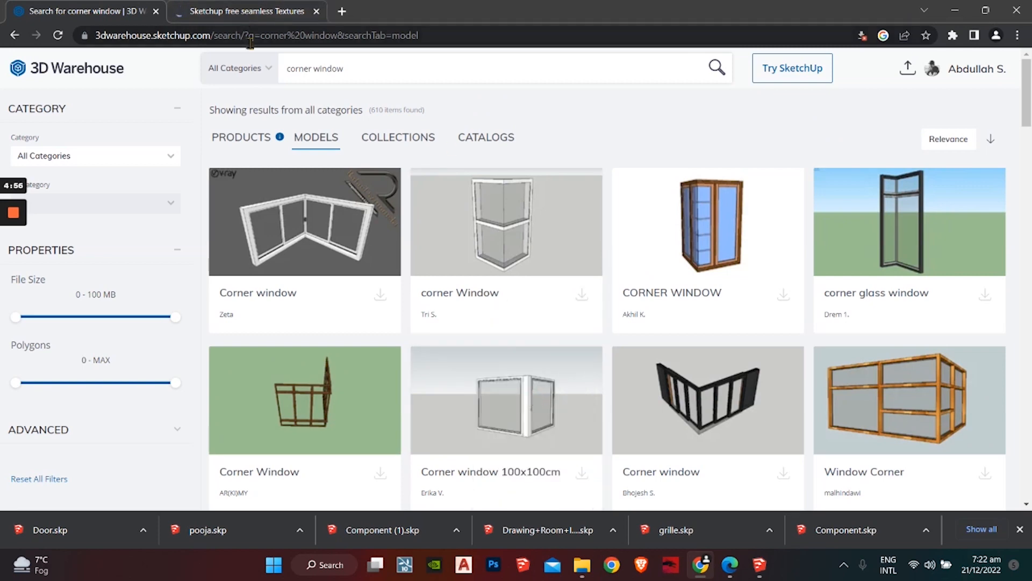
left_click(273, 10)
scroll(268, 196, "down", 2)
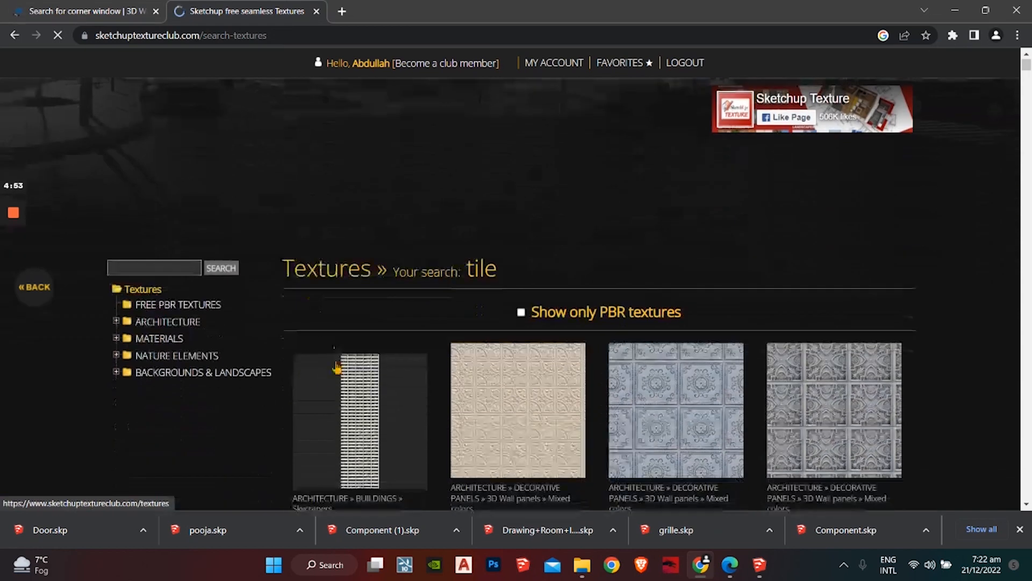
Step: Search the texture site for 'tile' and scroll down through the results
left_click(129, 272)
type("ti")
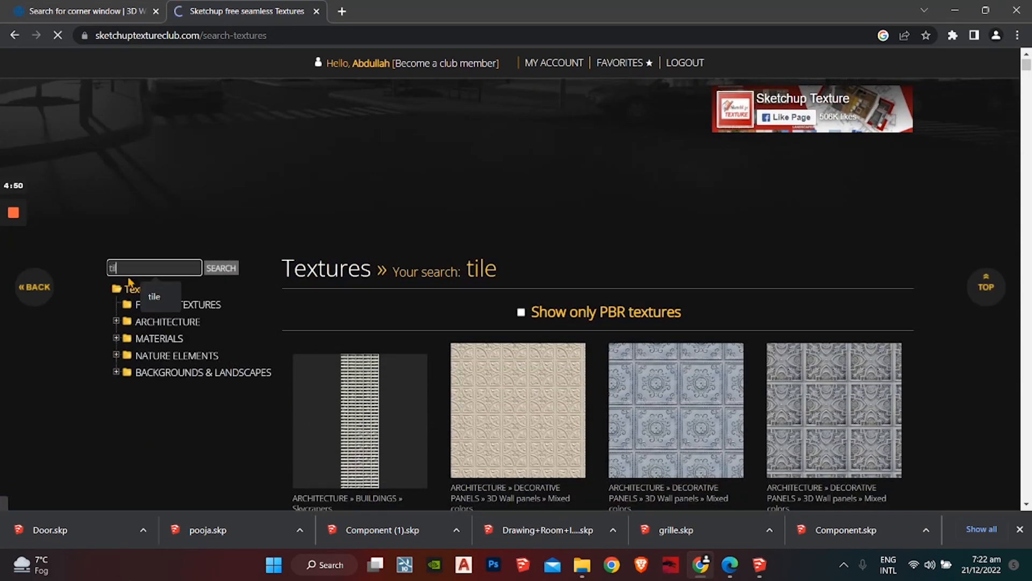
type("les")
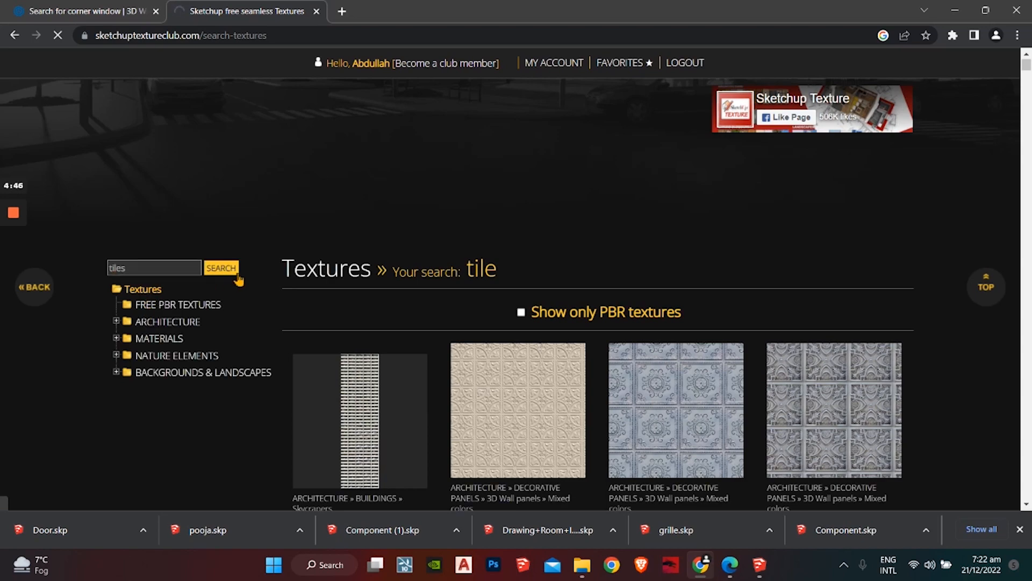
scroll(469, 301, "down", 3)
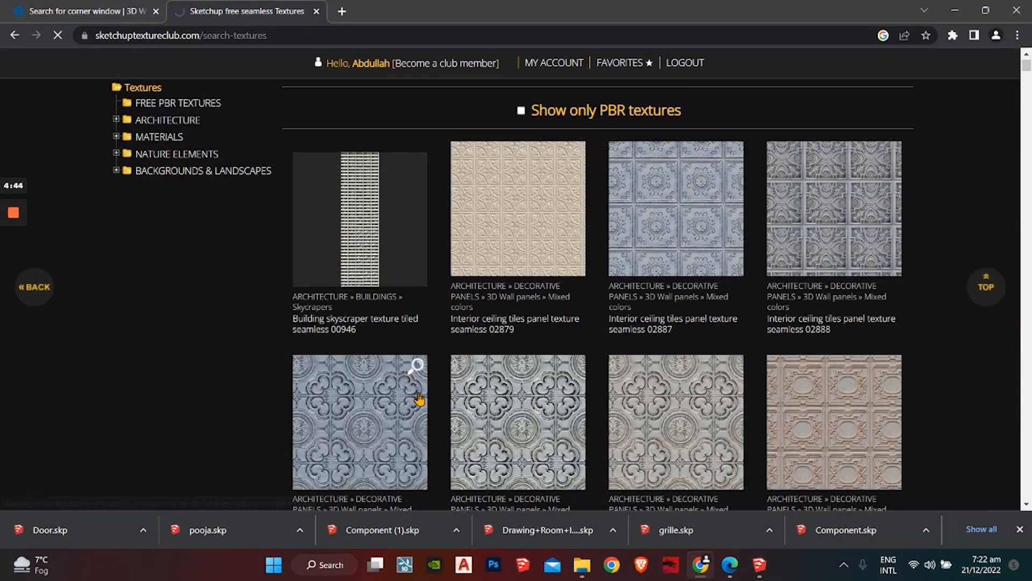
scroll(419, 399, "down", 10)
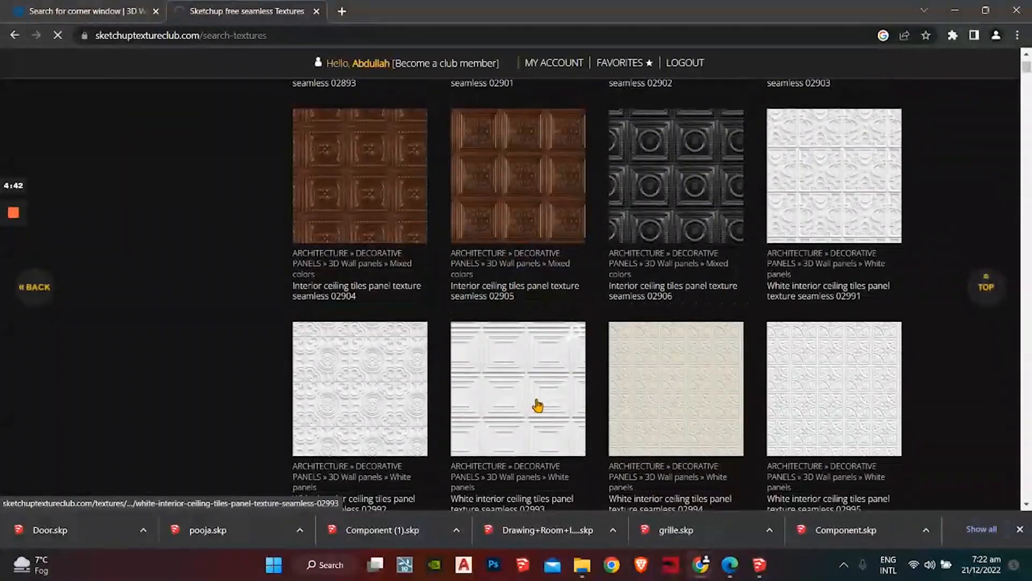
scroll(537, 406, "down", 9)
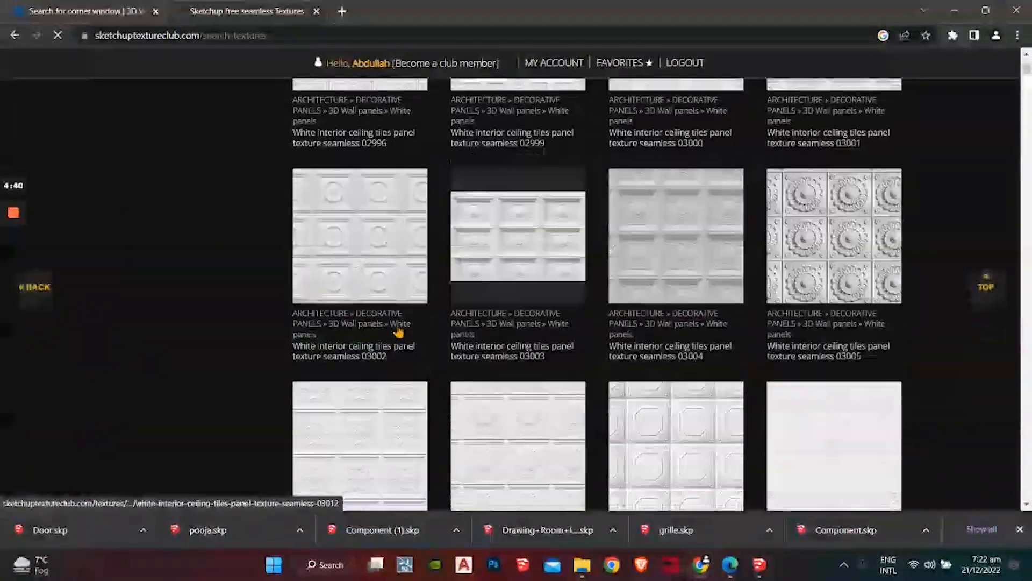
scroll(398, 332, "down", 20)
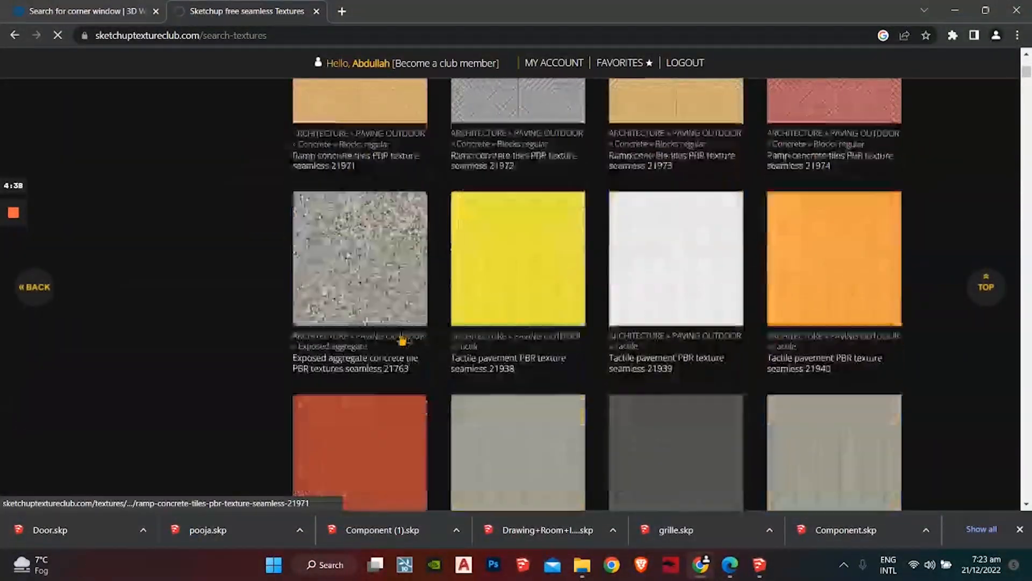
scroll(402, 338, "down", 20)
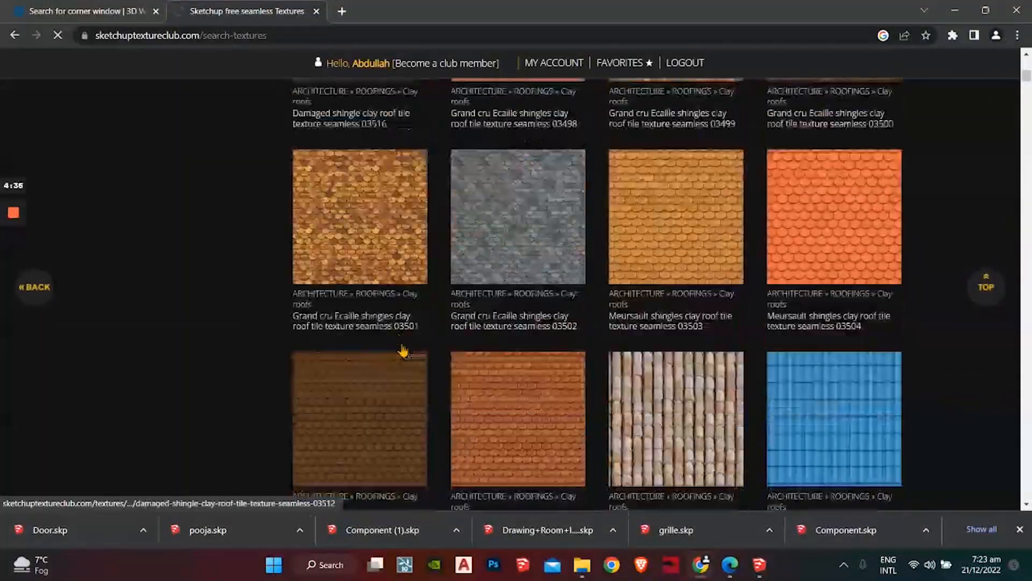
scroll(403, 352, "down", 20)
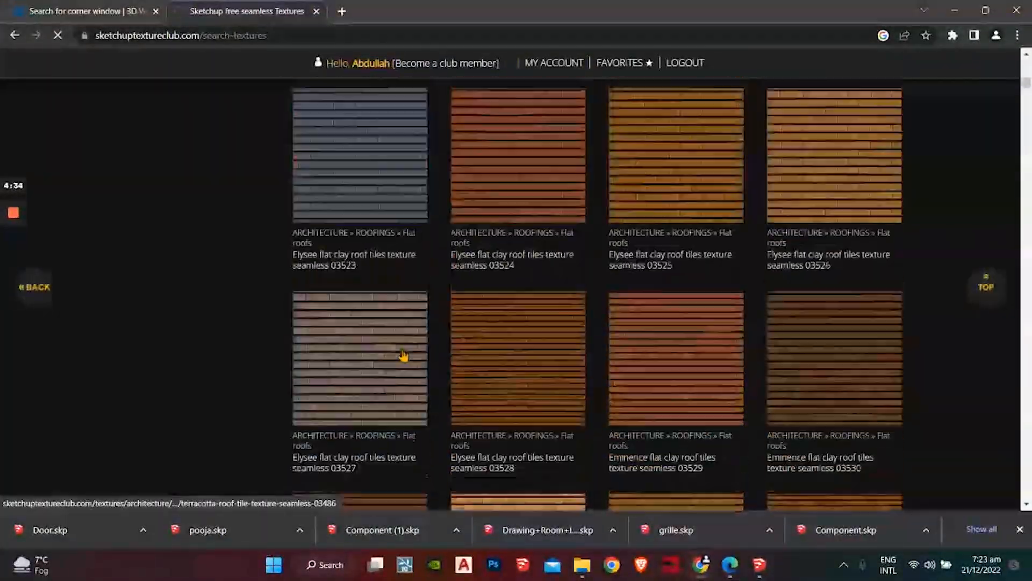
scroll(403, 354, "down", 20)
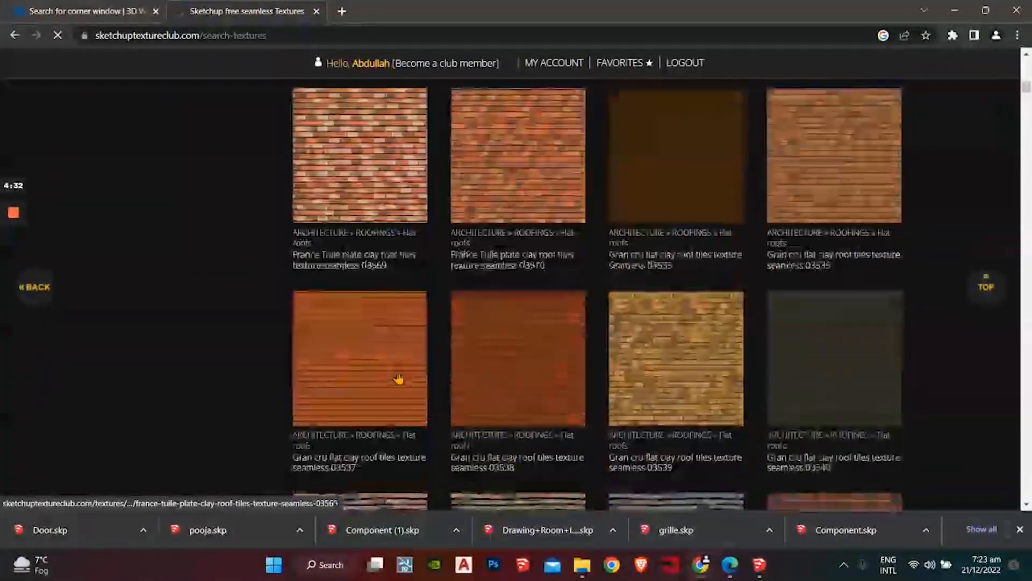
scroll(398, 379, "down", 20)
Step: Scroll to the cement encaustic tile patterns, then return to the corner window results
scroll(396, 380, "up", 18)
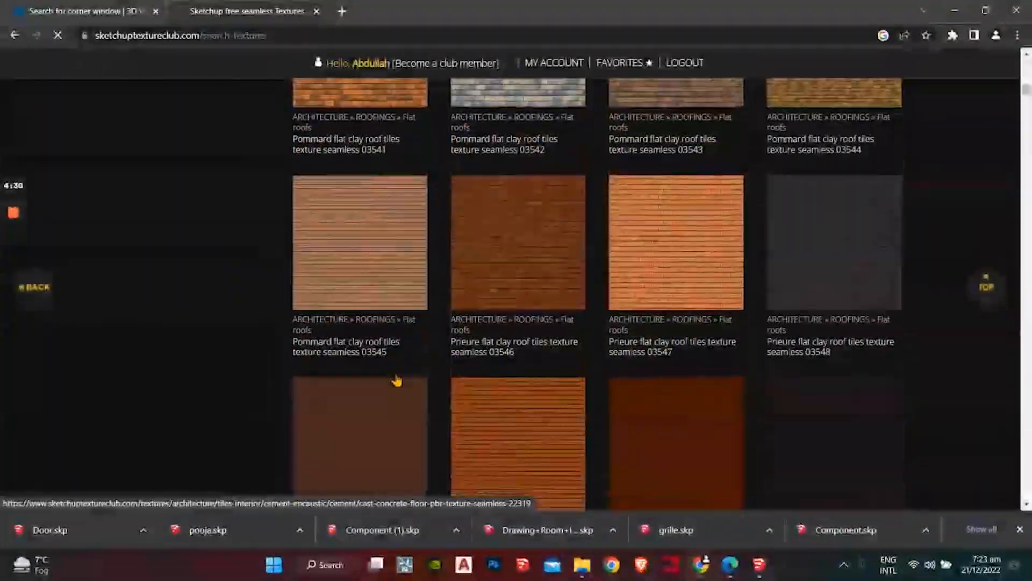
scroll(397, 380, "up", 5)
scroll(401, 376, "down", 9)
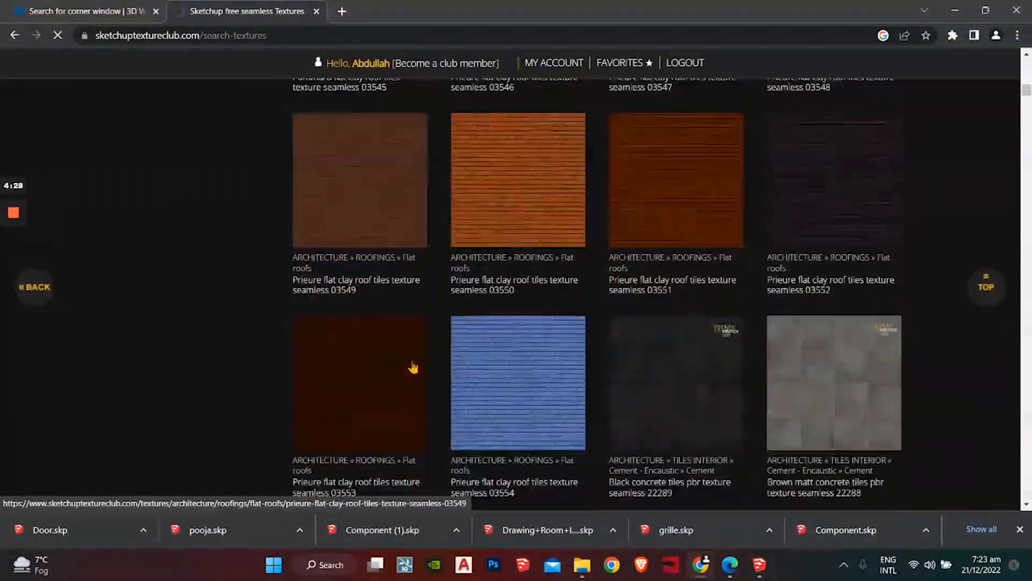
scroll(412, 368, "down", 20)
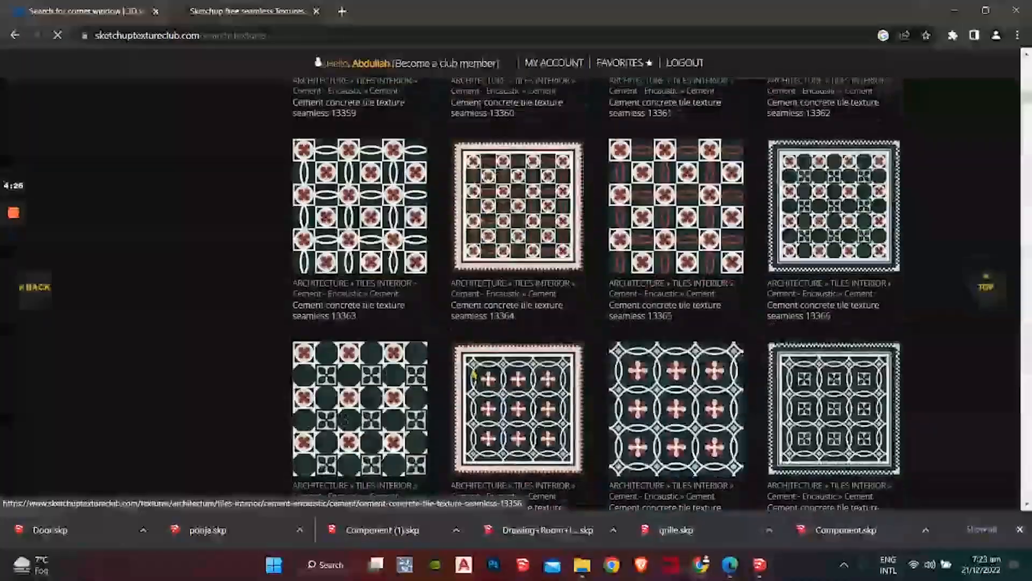
scroll(472, 375, "down", 20)
scroll(472, 375, "up", 8)
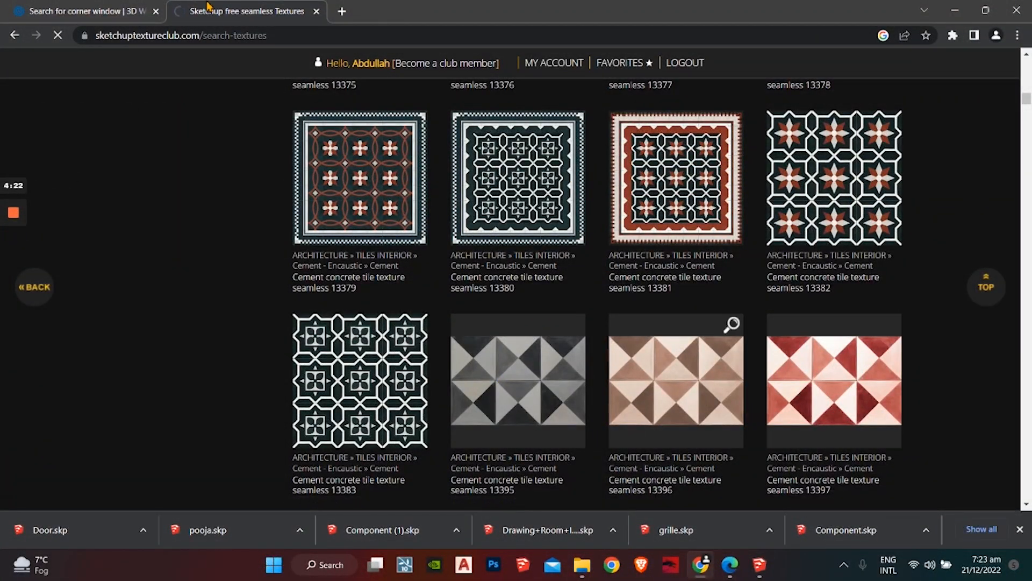
left_click(114, 7)
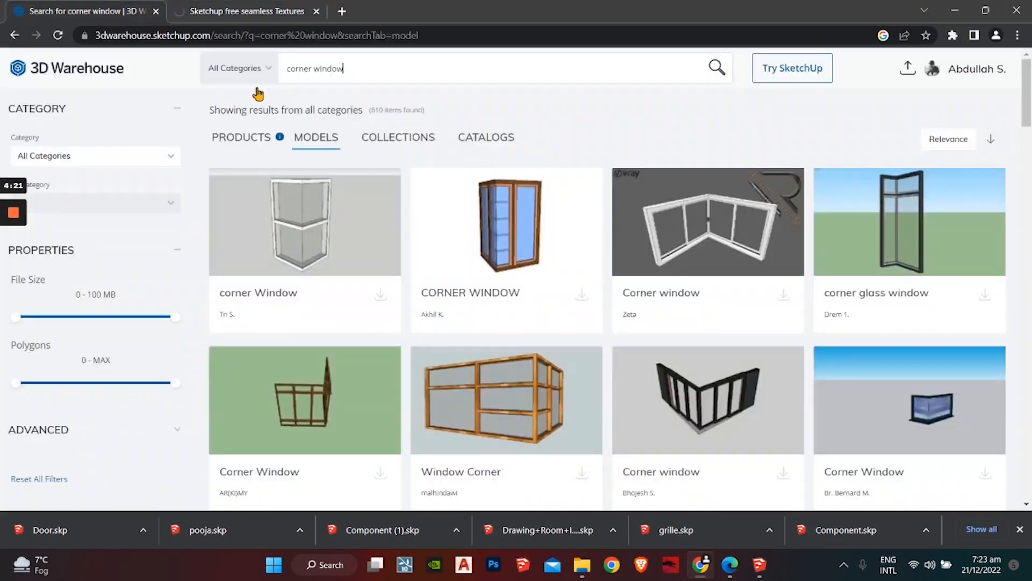
Step: Download the CORNER WINDOW model as a SketchUp 2020 model
left_click(578, 299)
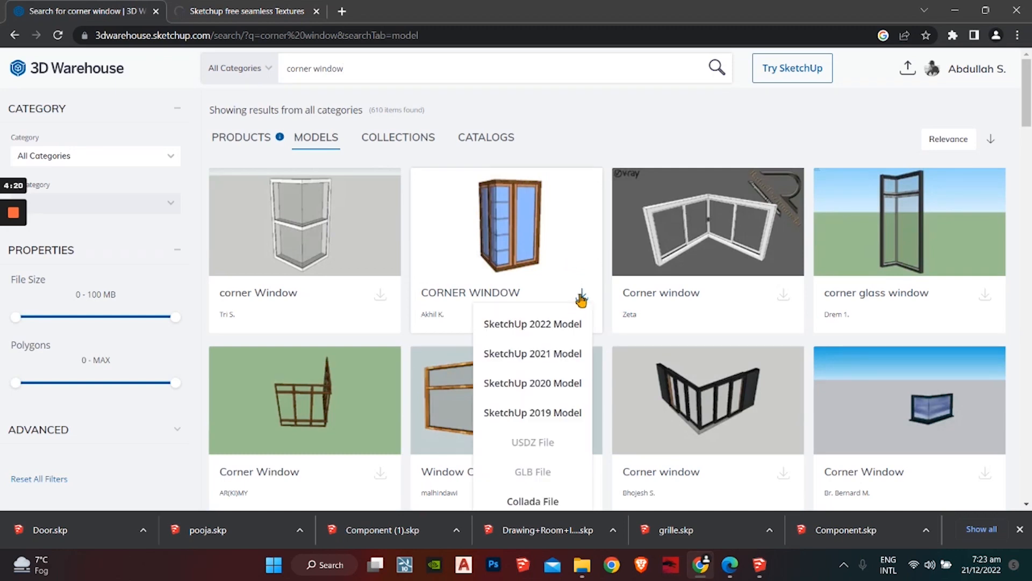
left_click(551, 398)
left_click(267, 6)
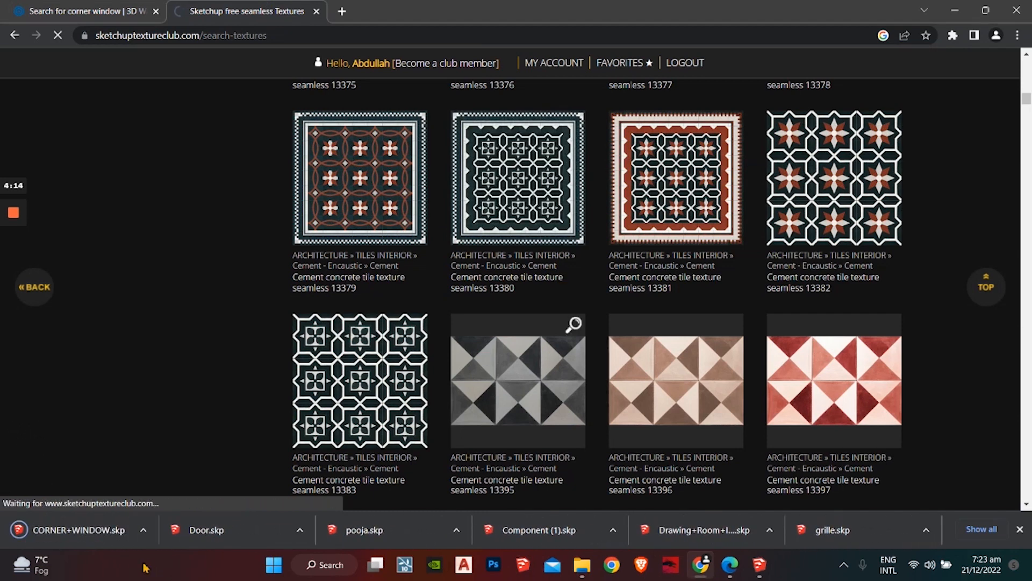
Step: Show CORNER+WINDOW.skp in Downloads and drag it into the SketchUp model
left_click(144, 532)
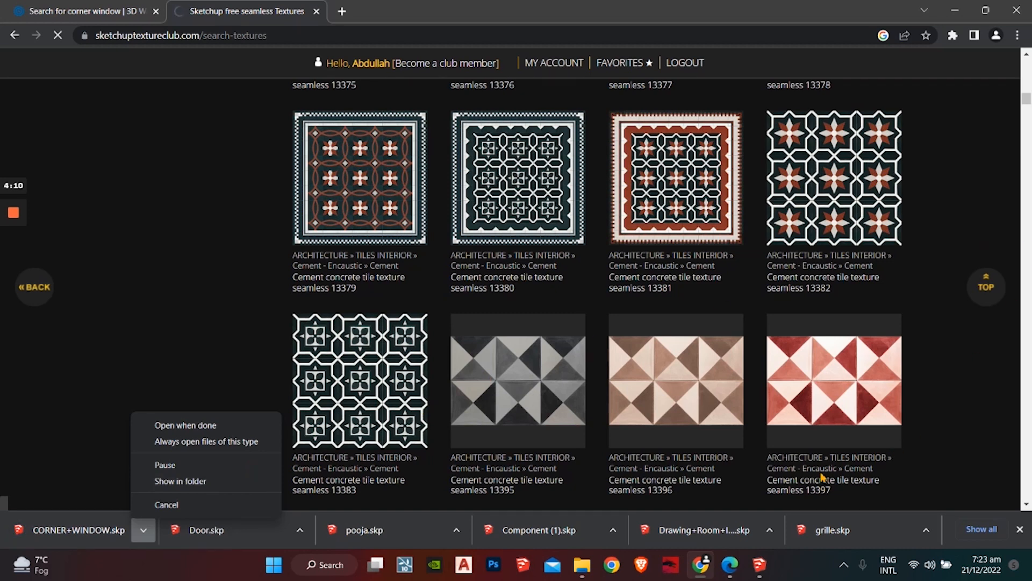
left_click(792, 486)
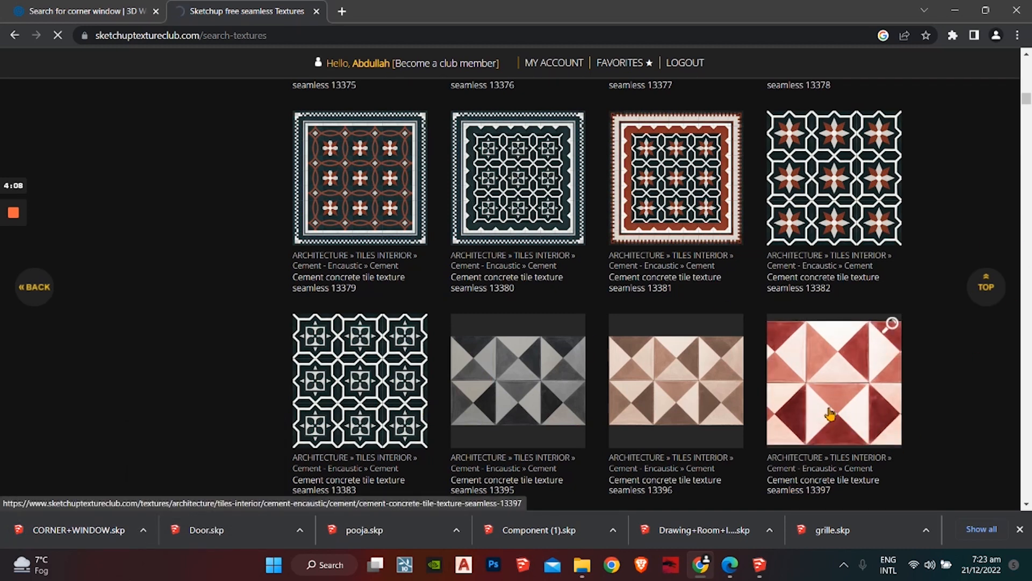
left_click(143, 530)
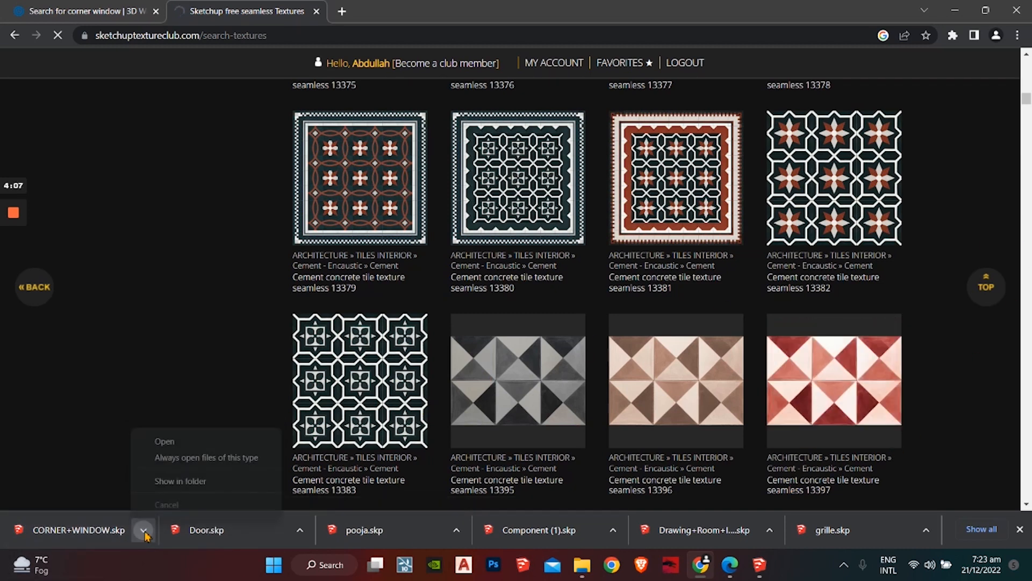
left_click(189, 489)
mouse_move(525, 425)
left_mouse_down()
mouse_move(559, 420)
mouse_move(532, 370)
mouse_move(729, 564)
mouse_move(759, 565)
left_mouse_up()
left_click(987, 11)
left_click_drag(616, 10, 581, 383)
left_click_drag(553, 339, 558, 512)
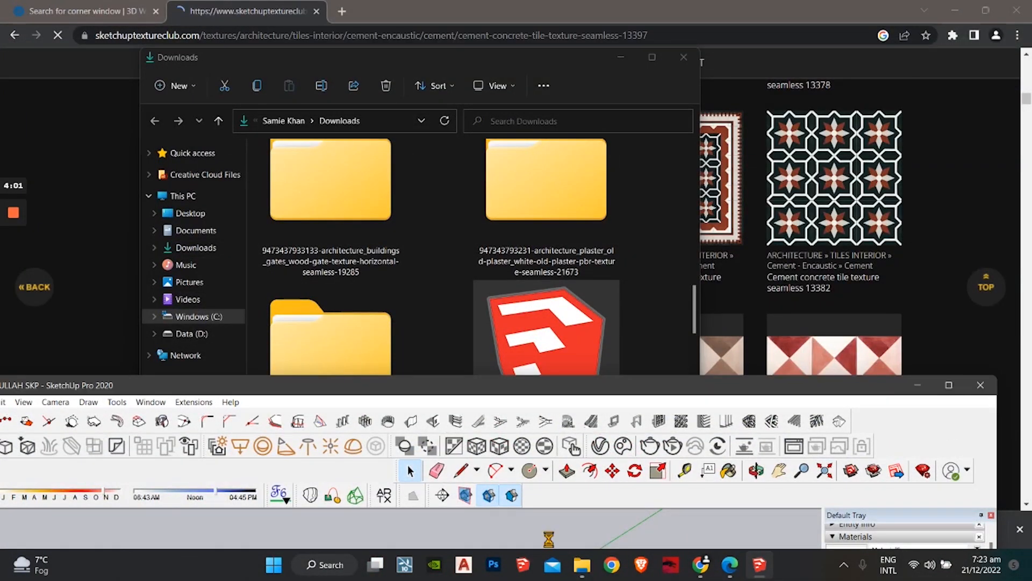
Step: Rotate the imported window about 90 degrees around the red axis
left_click(951, 386)
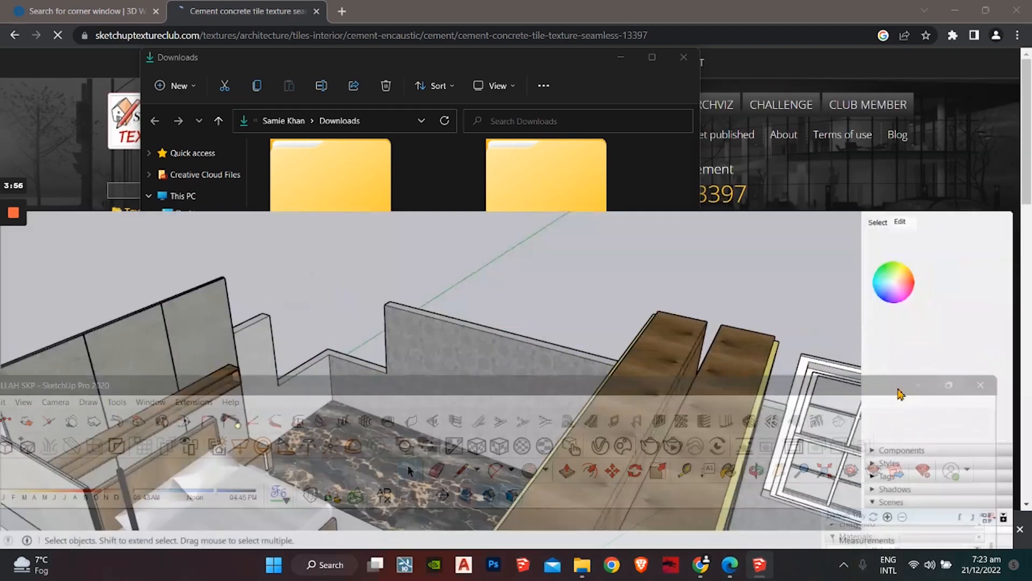
scroll(553, 327, "down", 3)
key("space")
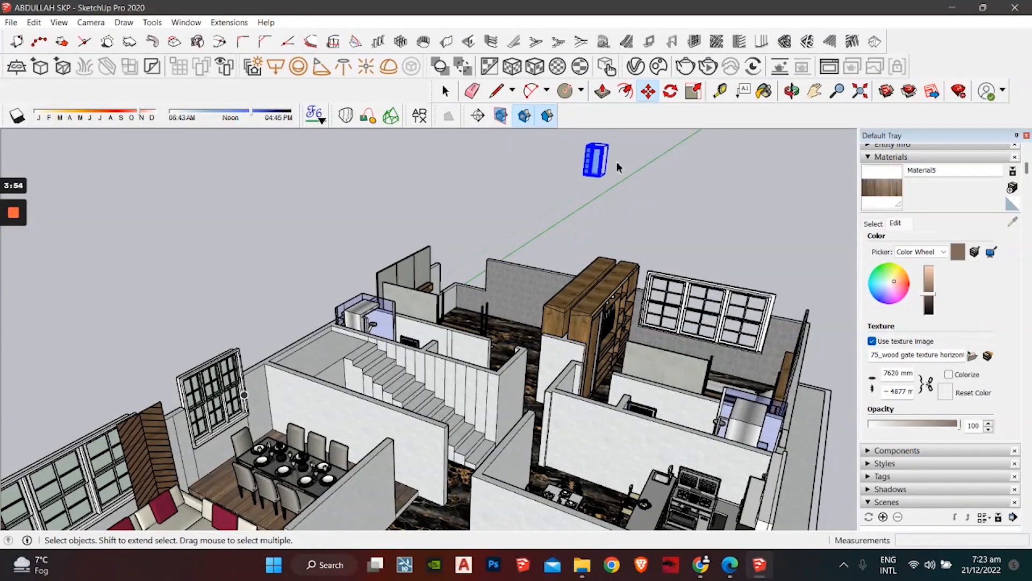
scroll(616, 166, "up", 5)
middle_click_drag(610, 171, 328, 259)
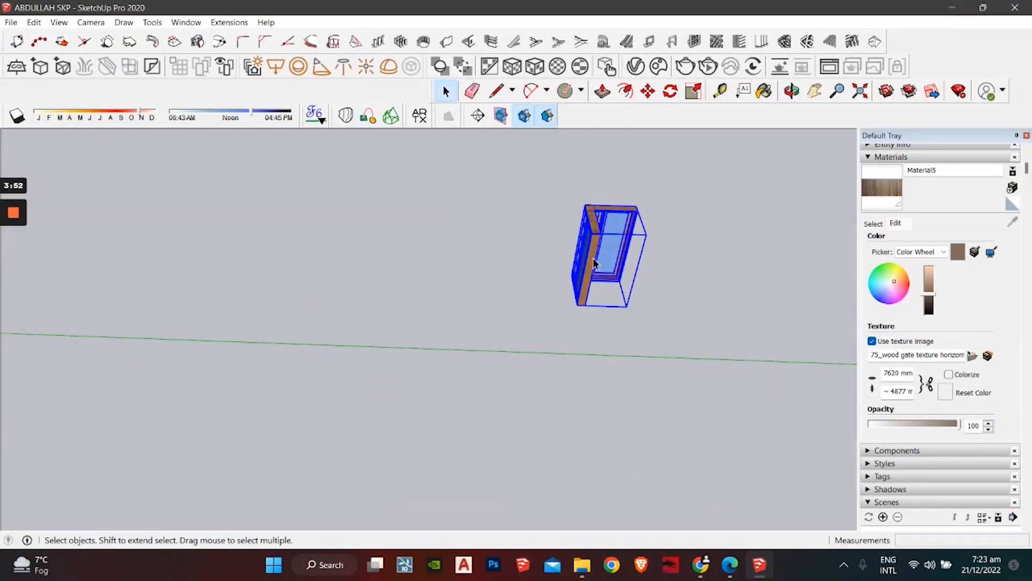
left_click(671, 92)
left_click_drag(695, 215, 761, 216)
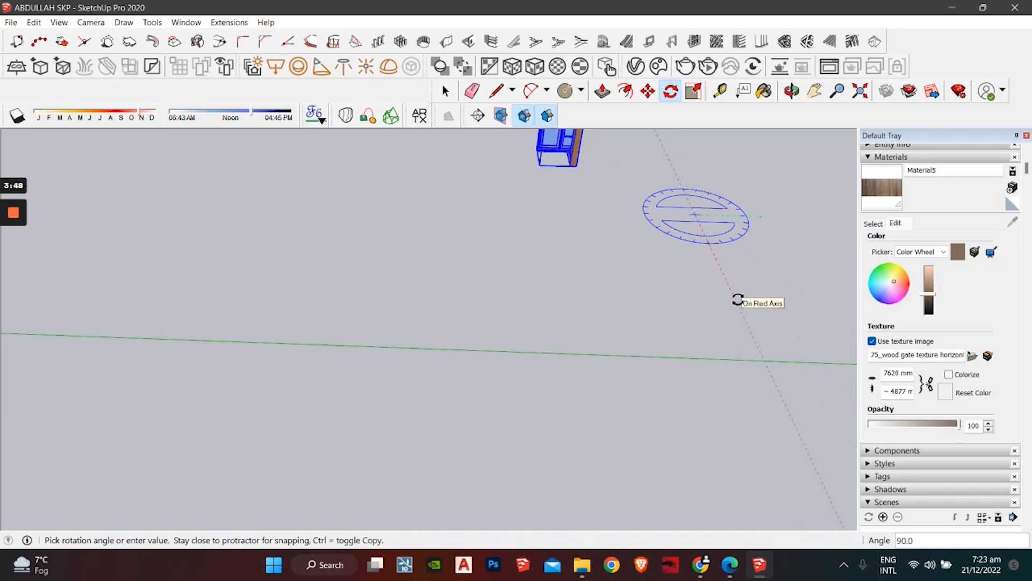
left_click(738, 299)
key("space")
Step: Move the window by its corner onto the house wall
left_click(650, 93)
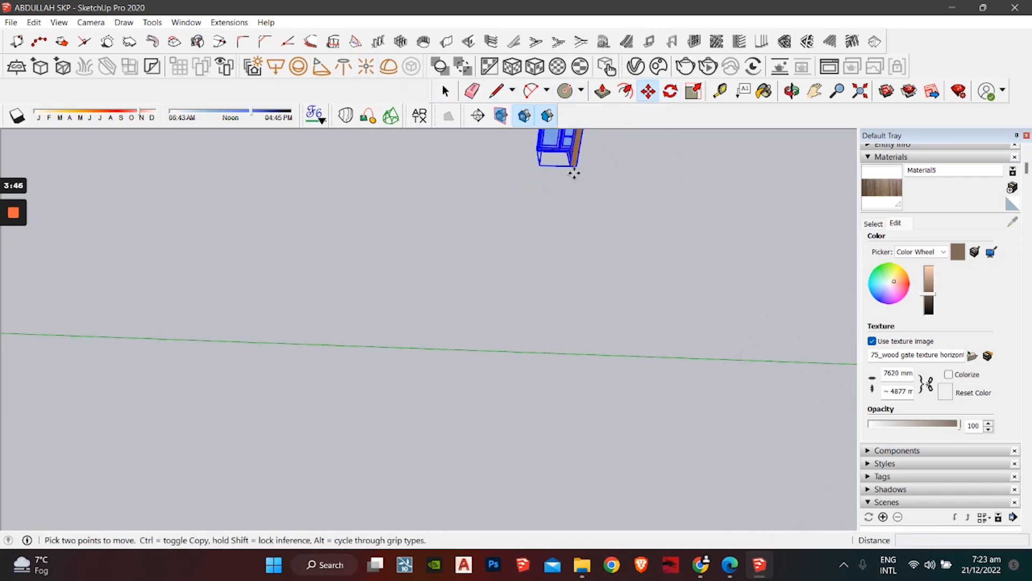
left_click(576, 167)
scroll(85, 215, "down", 4)
middle_click_drag(81, 216, 473, 217, "shift")
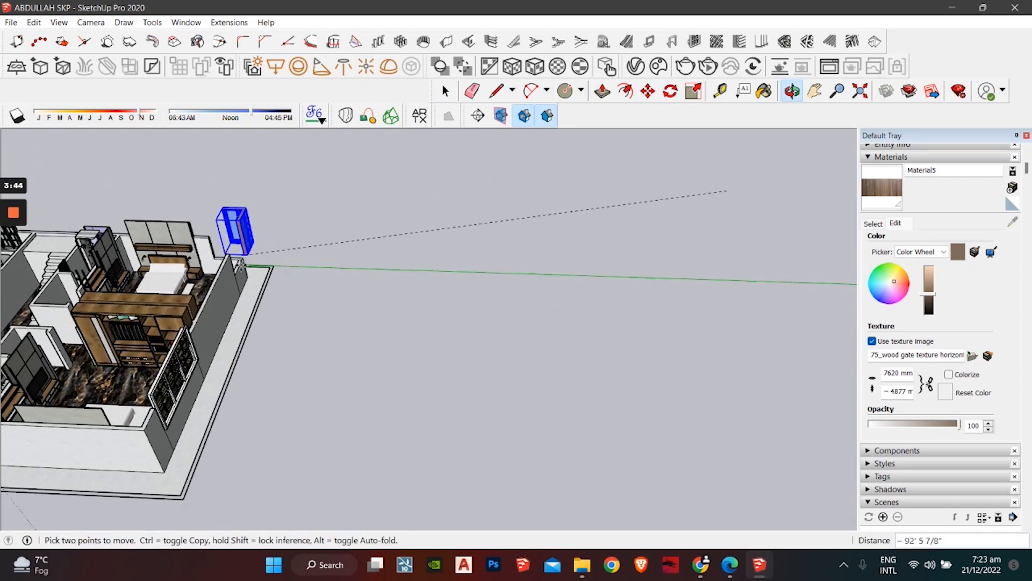
scroll(236, 262, "up", 3)
left_click(232, 281)
middle_click_drag(260, 217, 116, 202)
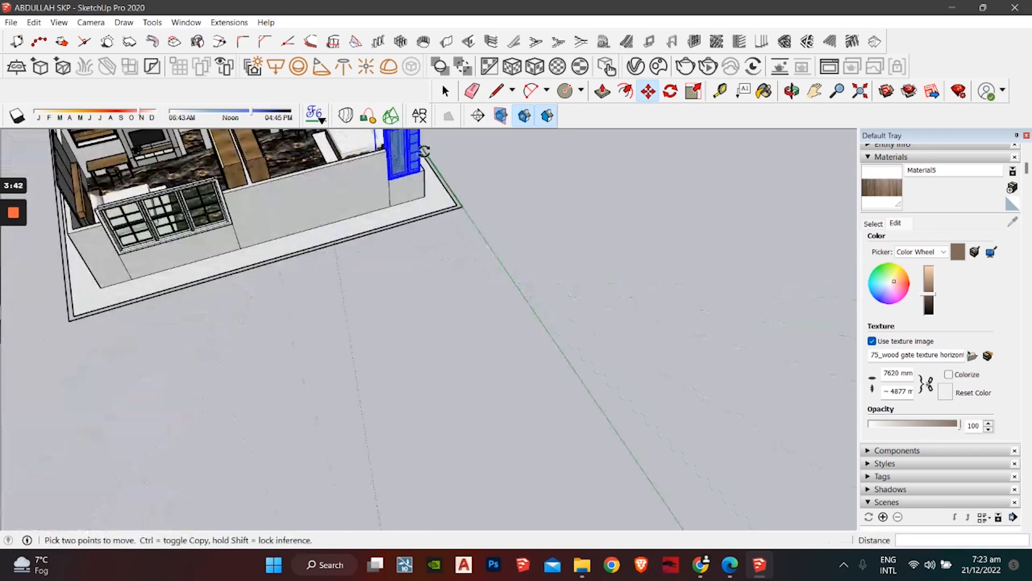
middle_click_drag(306, 215, 161, 249)
Step: Scale the cabinet along its red axis to about 1.14, reaching the wall corner
key("s")
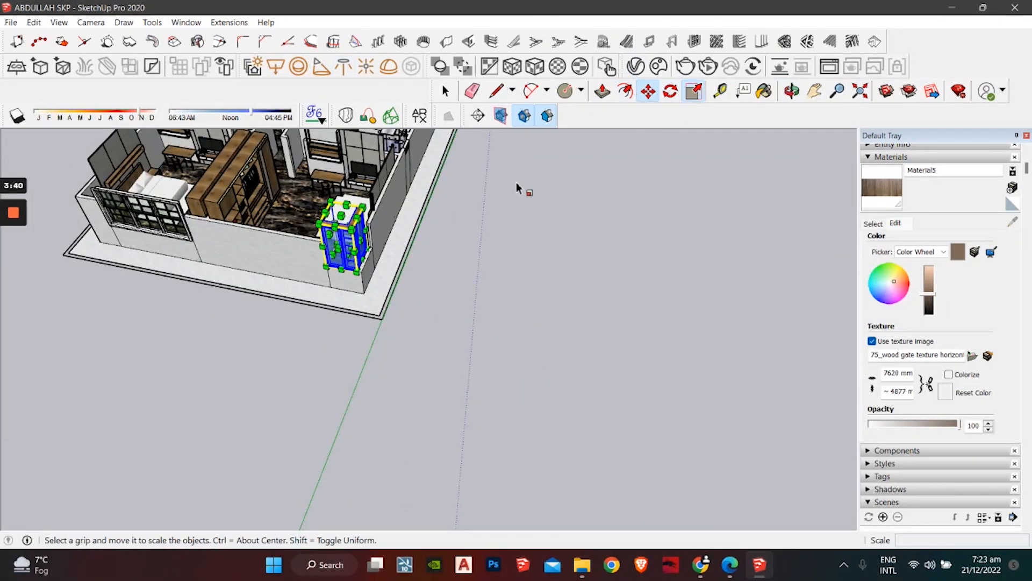
scroll(368, 258, "up", 4)
left_click(360, 253)
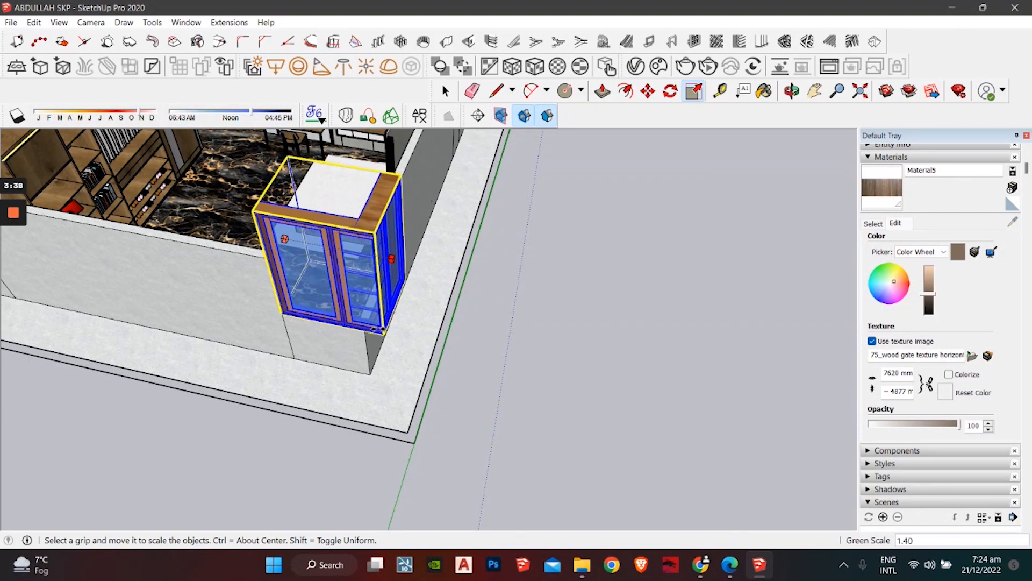
left_click(370, 344)
middle_click_drag(422, 246, 157, 249)
middle_click_drag(328, 301, 180, 296)
left_click(349, 189)
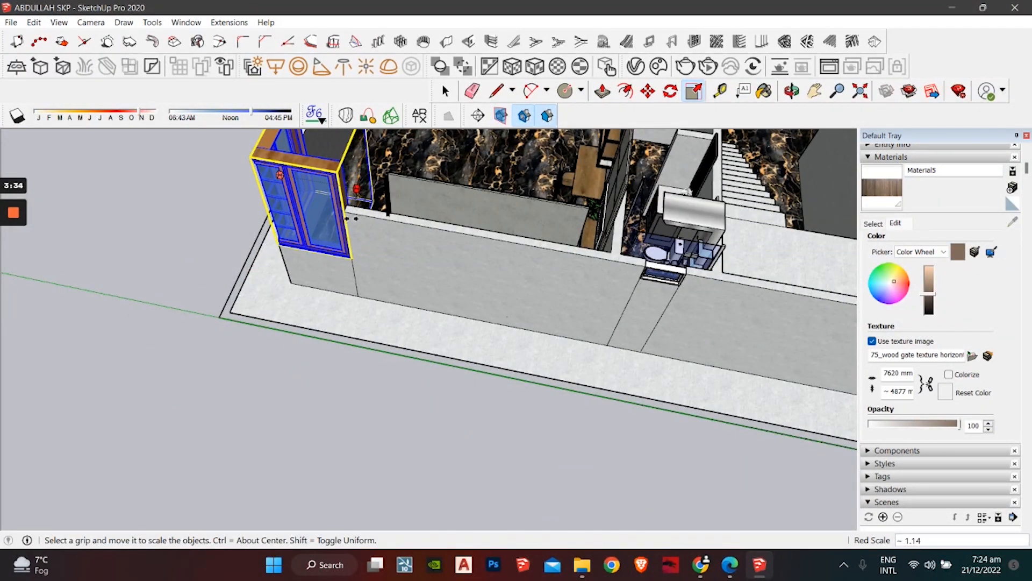
left_click(349, 226)
key("space")
Step: Orbit and pan to view the stair and toilet side of the house from above
middle_click_drag(180, 241, 614, 251)
left_click(612, 248)
middle_click_drag(524, 245, 780, 215)
middle_click_drag(559, 210, 472, 156)
scroll(467, 163, "down", 5)
middle_click_drag(404, 237, 172, 300, "shift")
scroll(329, 272, "down", 2)
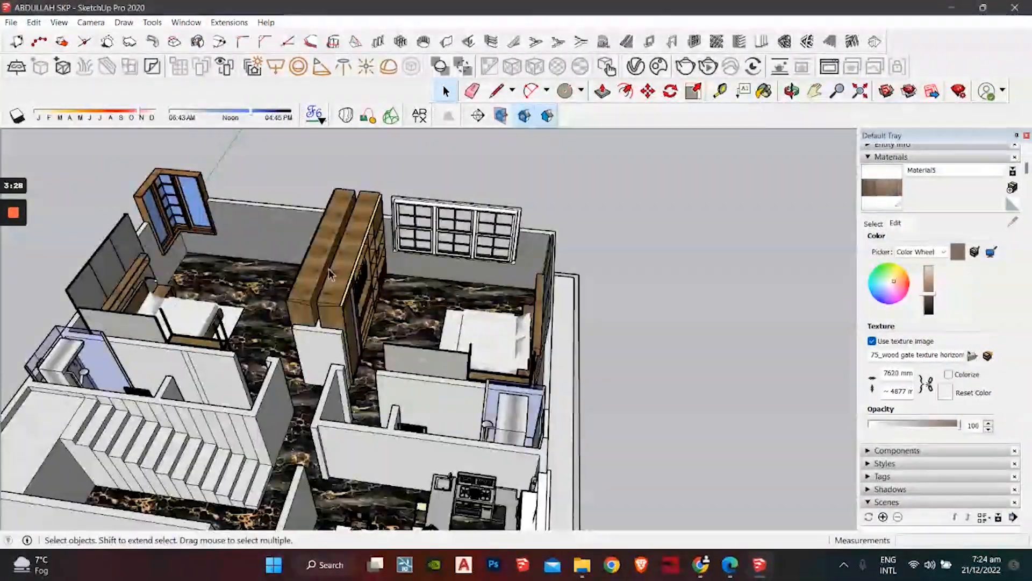
middle_click_drag(259, 309, 586, 293, "shift")
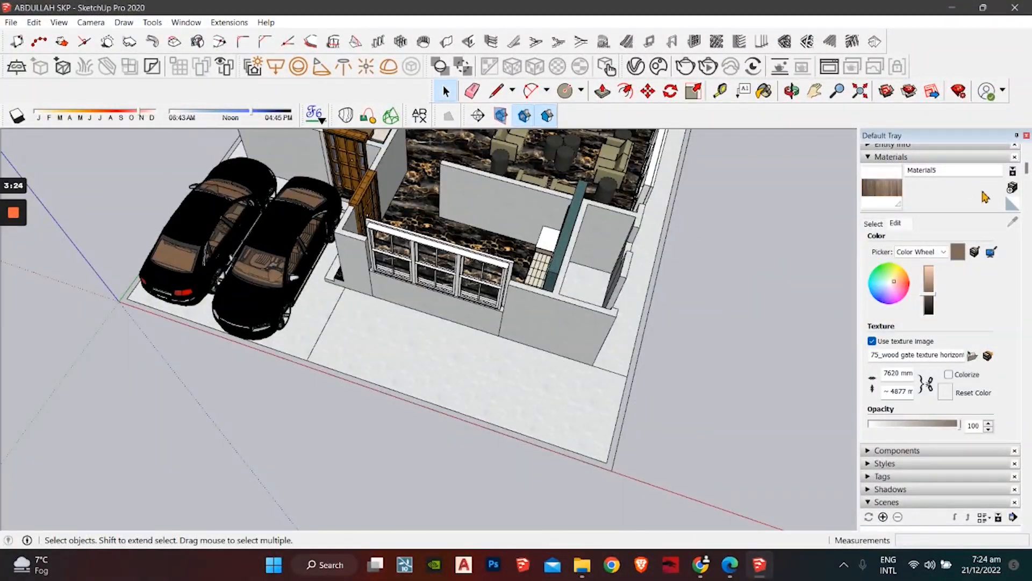
Step: Select the ground face in front of the house and open the Materials panel
left_click(582, 379)
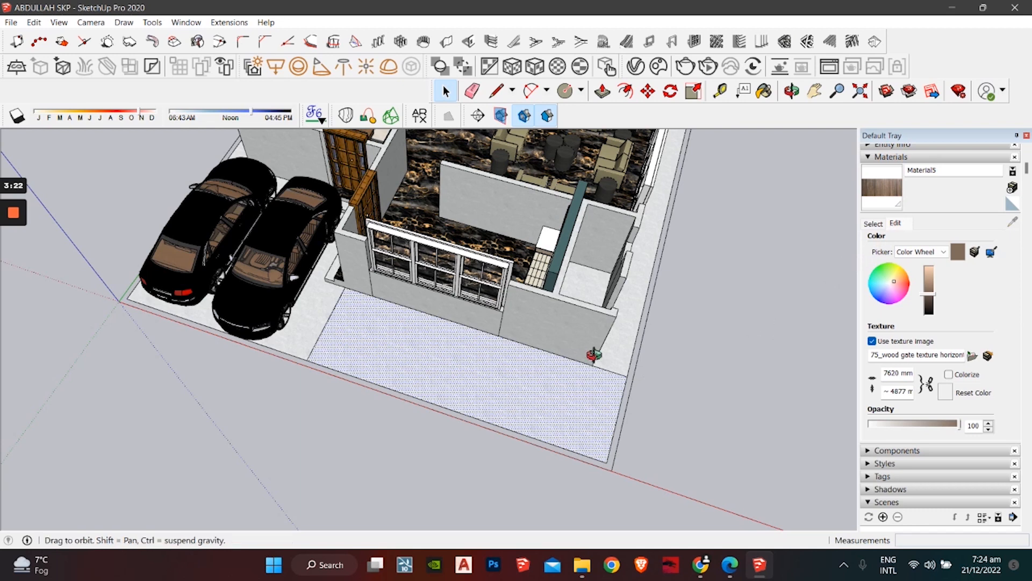
scroll(543, 369, "up", 4)
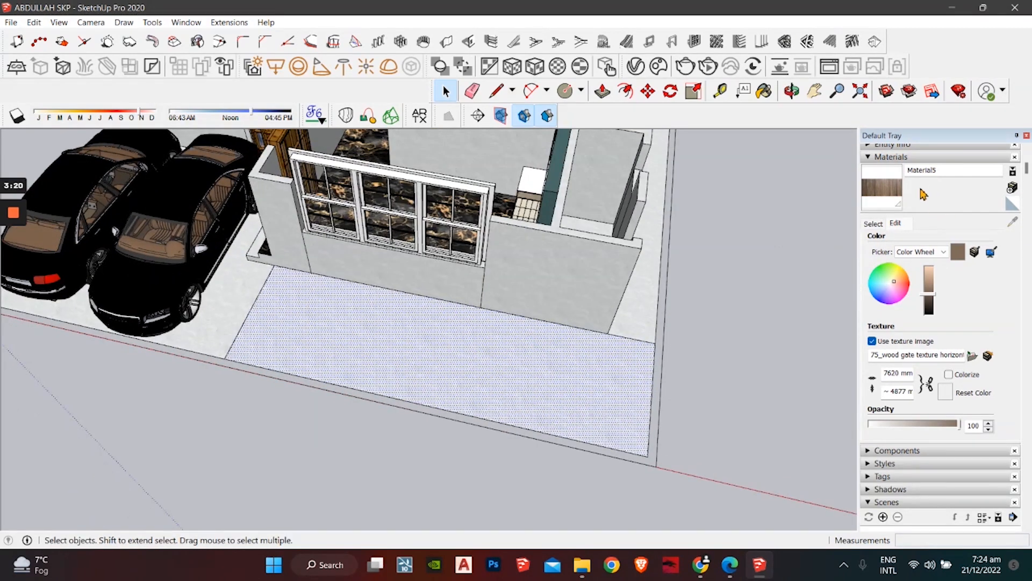
left_click(936, 173)
left_click(879, 158)
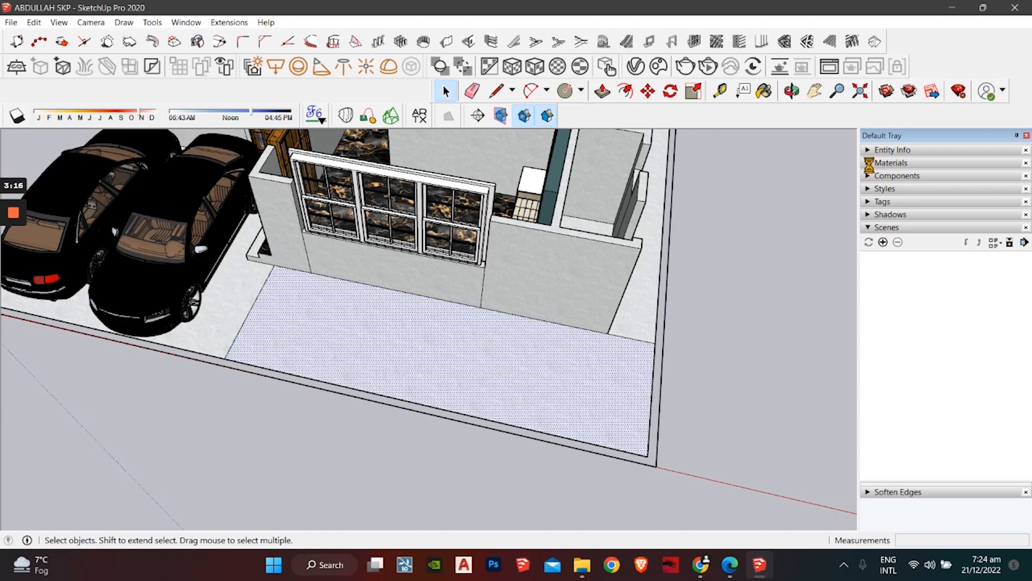
left_click(882, 162)
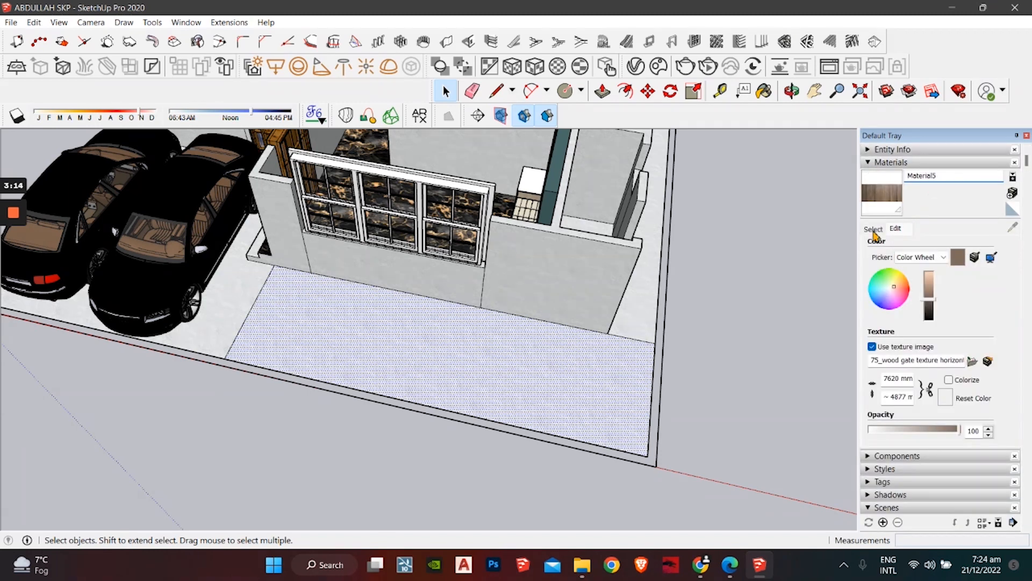
scroll(903, 348, "down", 2)
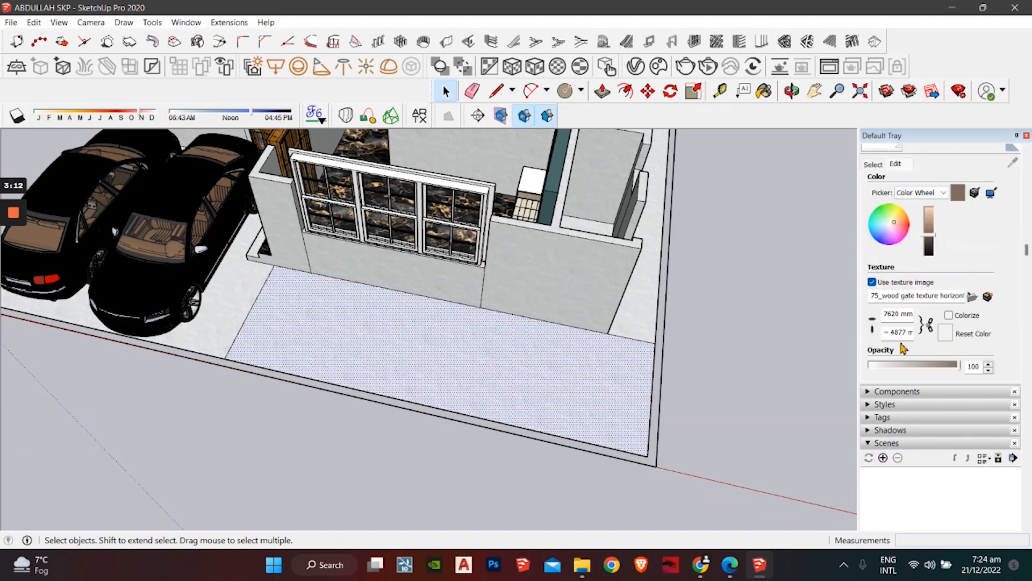
scroll(872, 400, "up", 2)
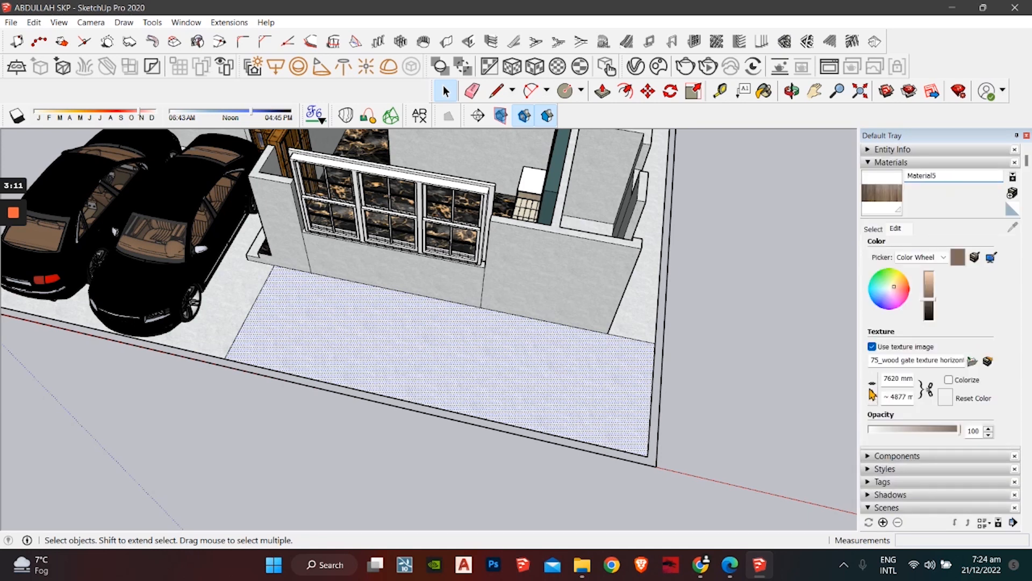
left_click(873, 163)
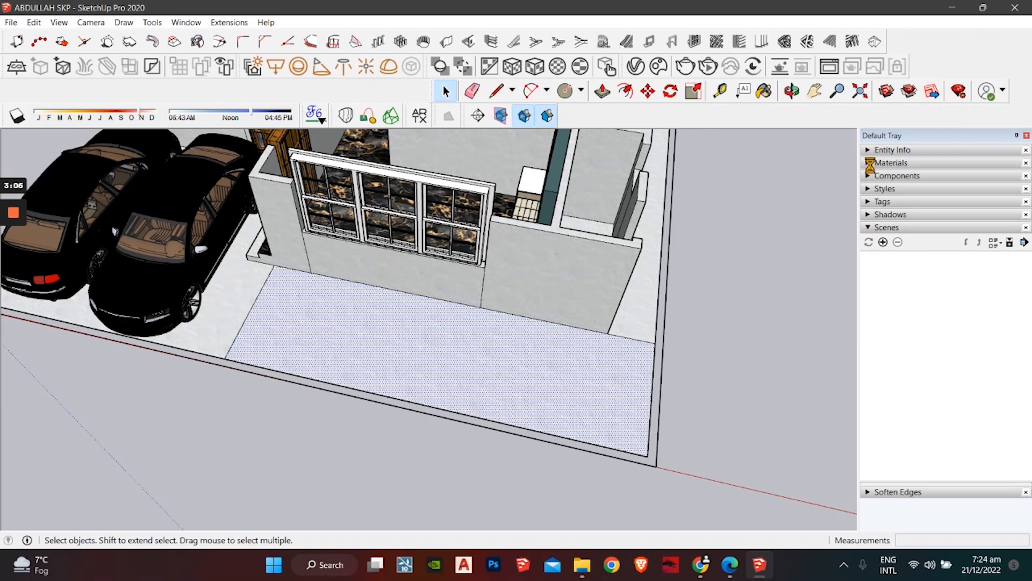
left_click(869, 163)
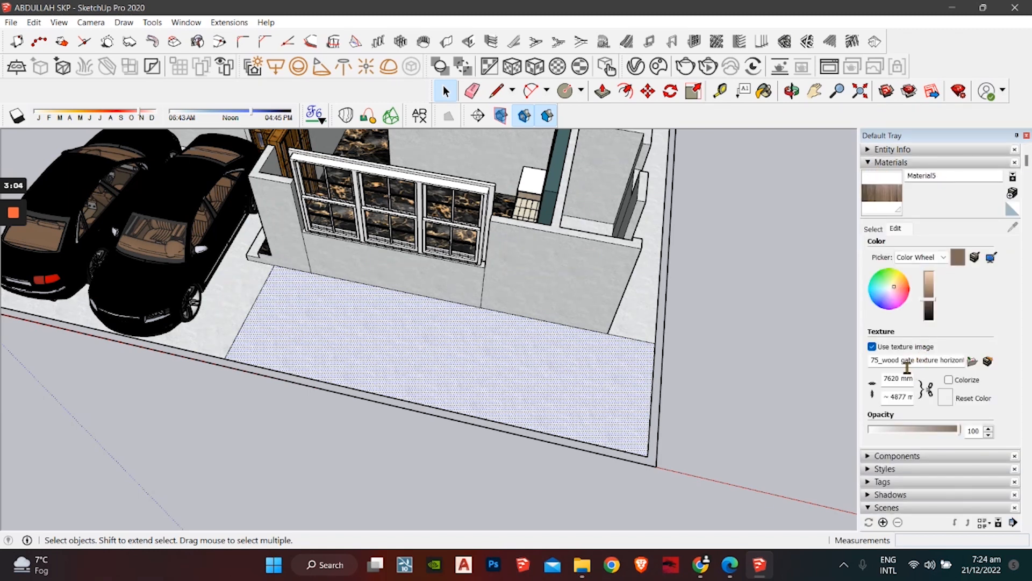
scroll(873, 403, "down", 2)
scroll(872, 402, "up", 2)
Step: Paint the ground face with Grass Dark Green from Landscaping, Fencing and Vegetation
left_click(875, 228)
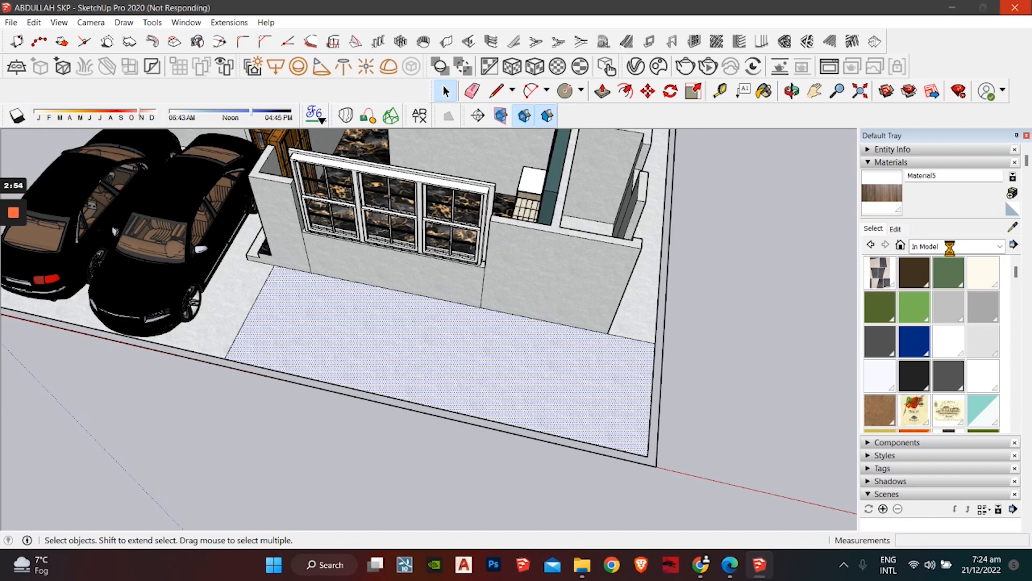
left_click(950, 246)
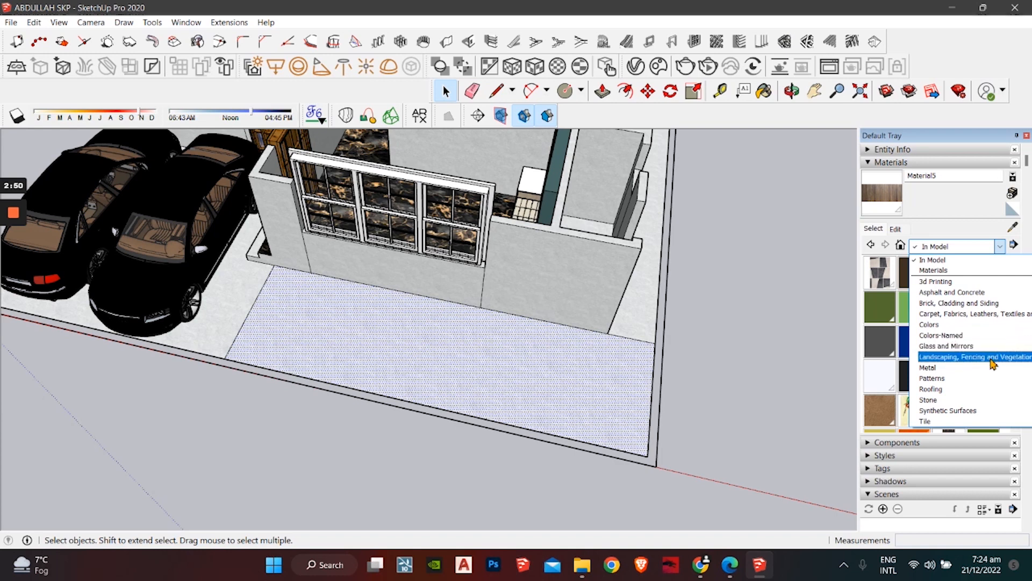
left_click(979, 357)
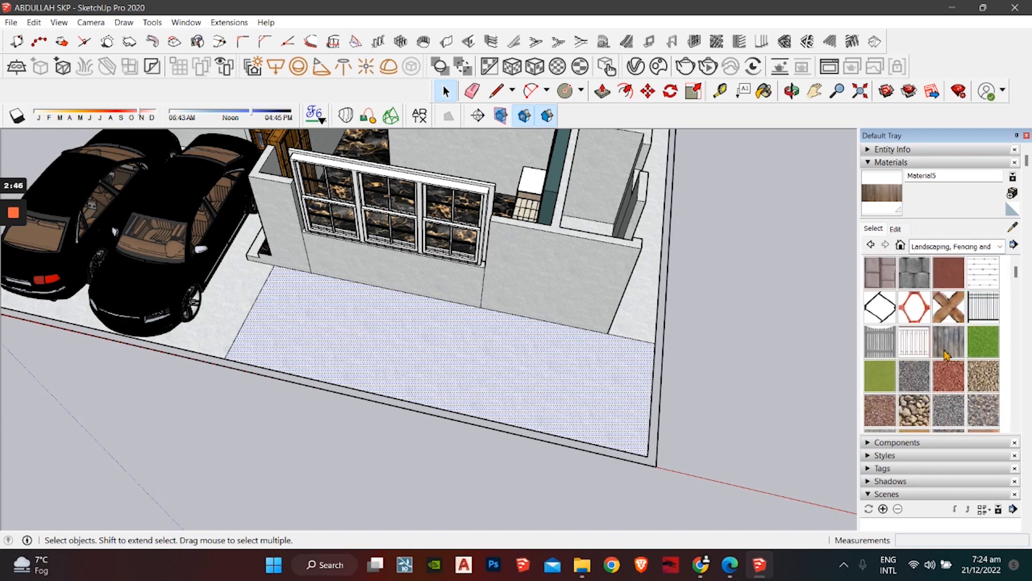
left_click(976, 355)
left_click(504, 370)
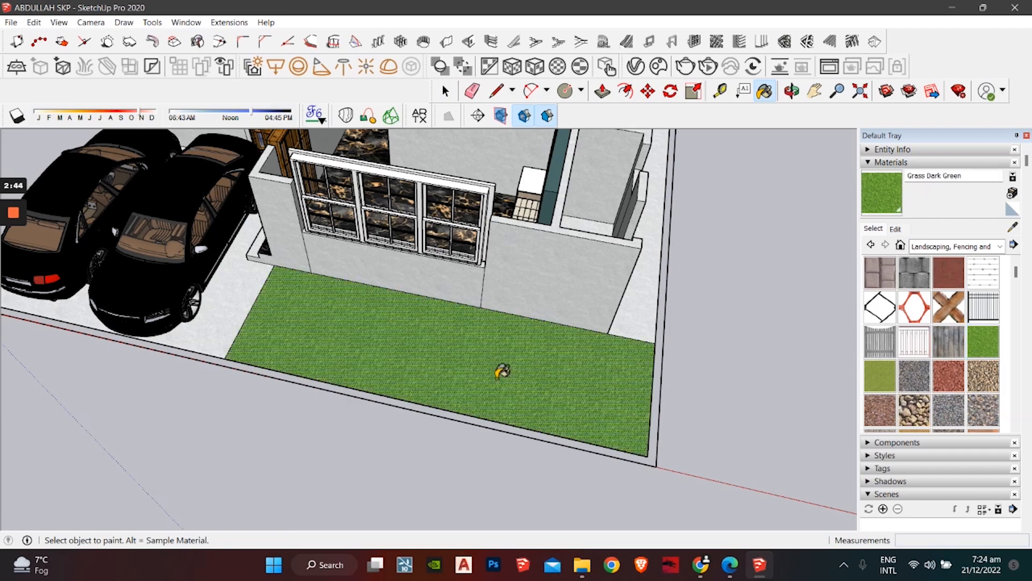
key("space")
Step: Select the bathroom vanity and toilet in the corner room from a top-down view
scroll(371, 383, "down", 3)
mouse_move(348, 390)
middle_mouse_down()
mouse_move(361, 385)
mouse_move(382, 498)
mouse_move(363, 381)
mouse_move(349, 408)
mouse_move(223, 433)
mouse_move(347, 379)
middle_mouse_up()
scroll(383, 498, "down", 1)
scroll(410, 438, "up", 3)
middle_click_drag(461, 424, 425, 441)
scroll(505, 392, "up", 2)
scroll(466, 357, "down", 3)
middle_click_drag(473, 358, 565, 374)
middle_click_drag(565, 373, 344, 287, "shift")
middle_click_drag(457, 306, 316, 324, "shift")
scroll(316, 324, "up", 2)
middle_click_drag(516, 366, 473, 371)
left_click(486, 378)
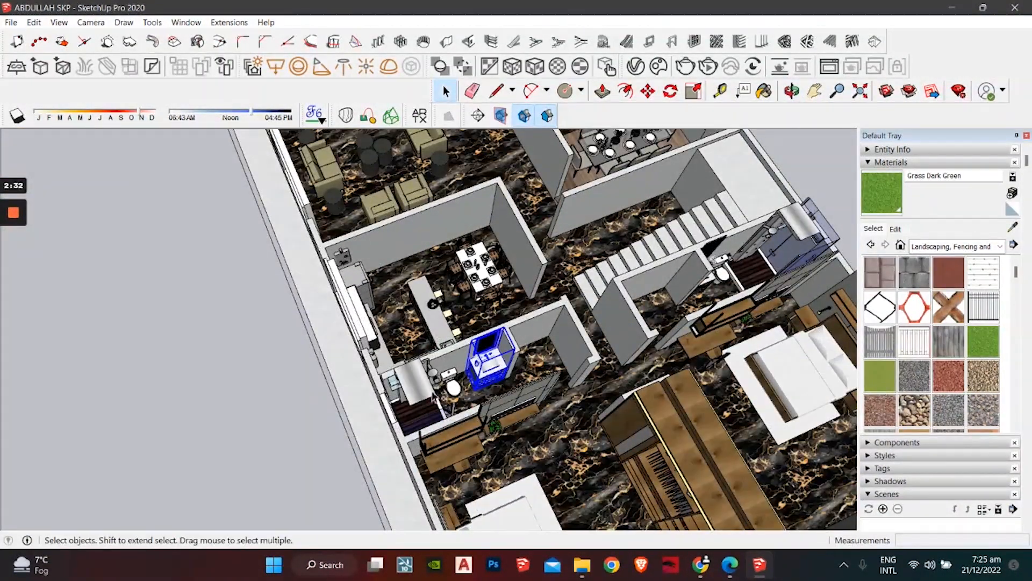
left_click(456, 389, "shift")
Step: Paste copies of the vanity and toilet near the front-left corner and rotate them 90 degrees
middle_click_drag(456, 388, 446, 367)
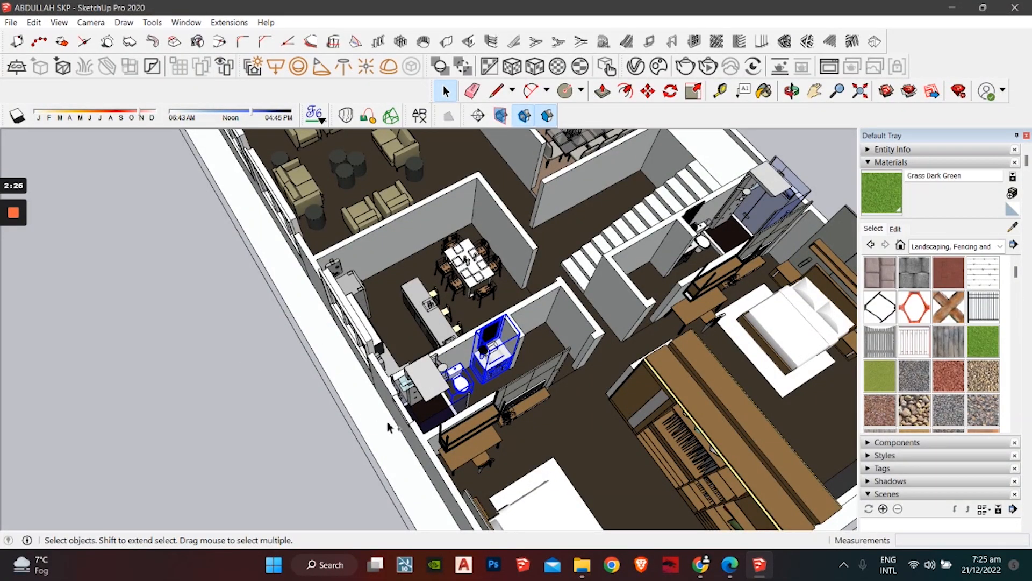
key("ctrl+v")
middle_click_drag(269, 355, 788, 371)
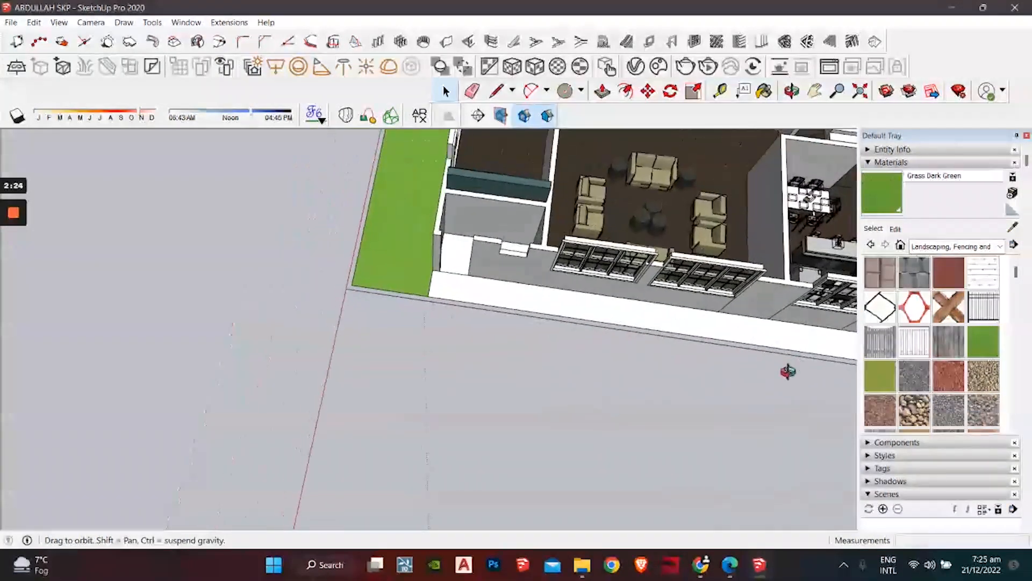
left_click(460, 372)
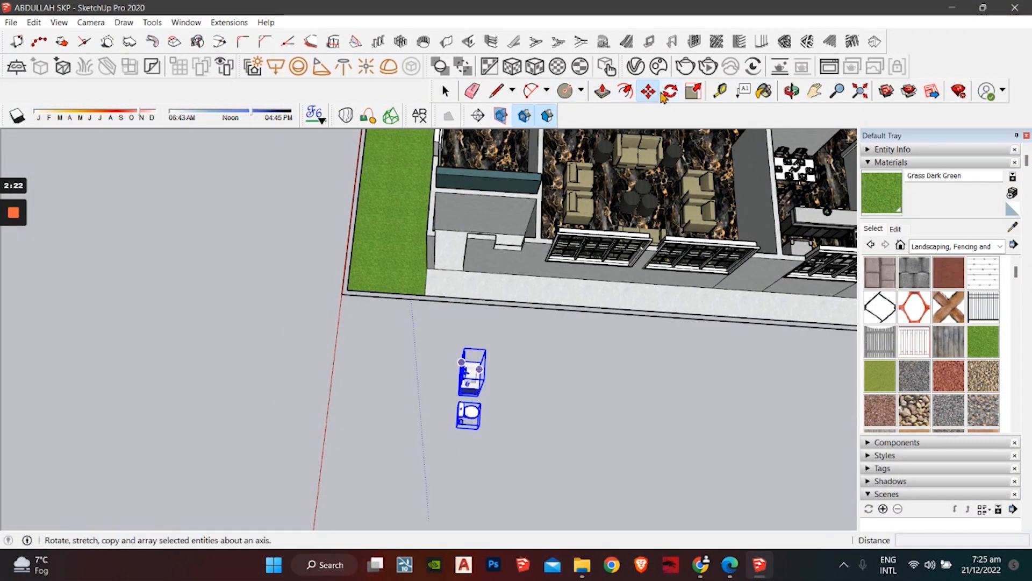
left_click(664, 93)
left_click(647, 356)
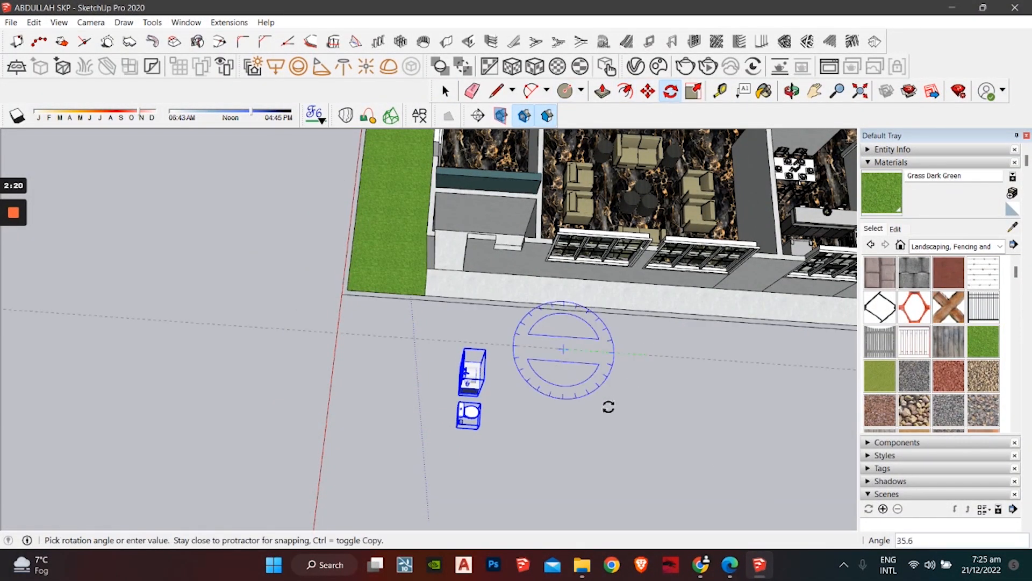
left_click(568, 439)
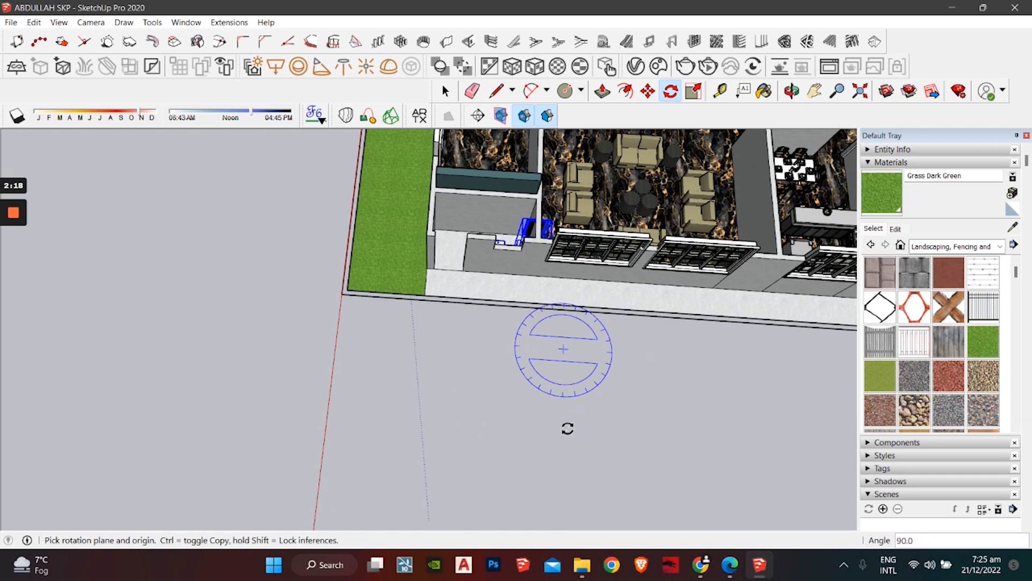
key("space")
Step: Pick up the rotated vanity and toilet with Move (M) and carry them toward the front bathroom
middle_click_drag(473, 202, 592, 276)
scroll(357, 216, "up", 3)
scroll(357, 216, "up", 1)
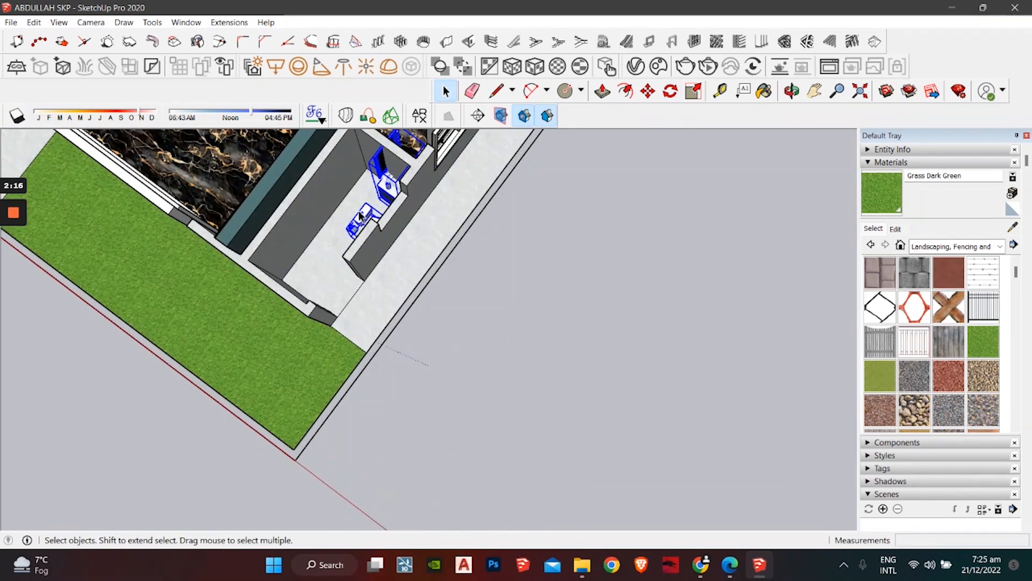
key("m")
scroll(343, 215, "up", 2)
middle_click_drag(430, 219, 544, 220, "shift")
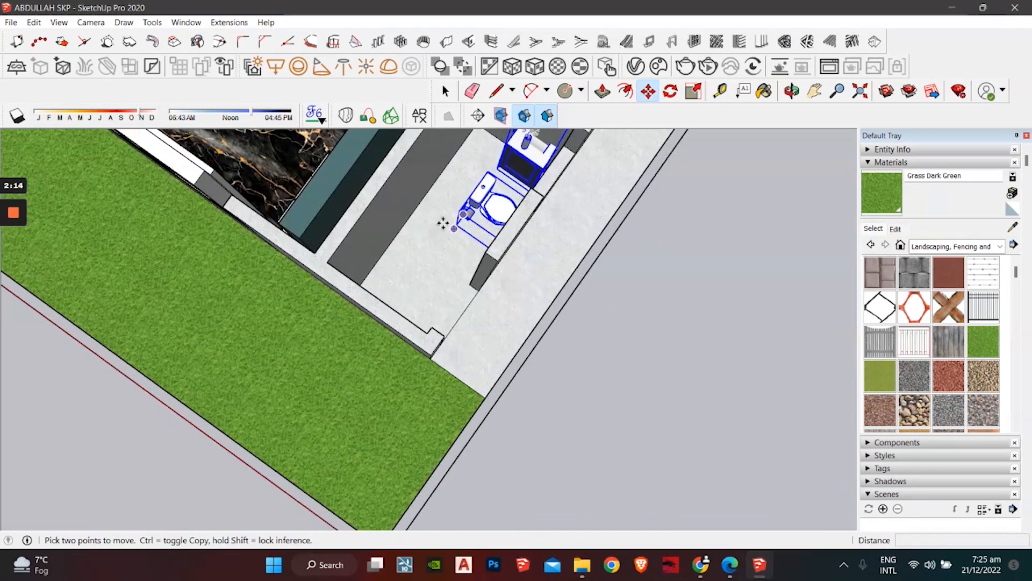
left_click(452, 230)
middle_click_drag(383, 274, 181, 244)
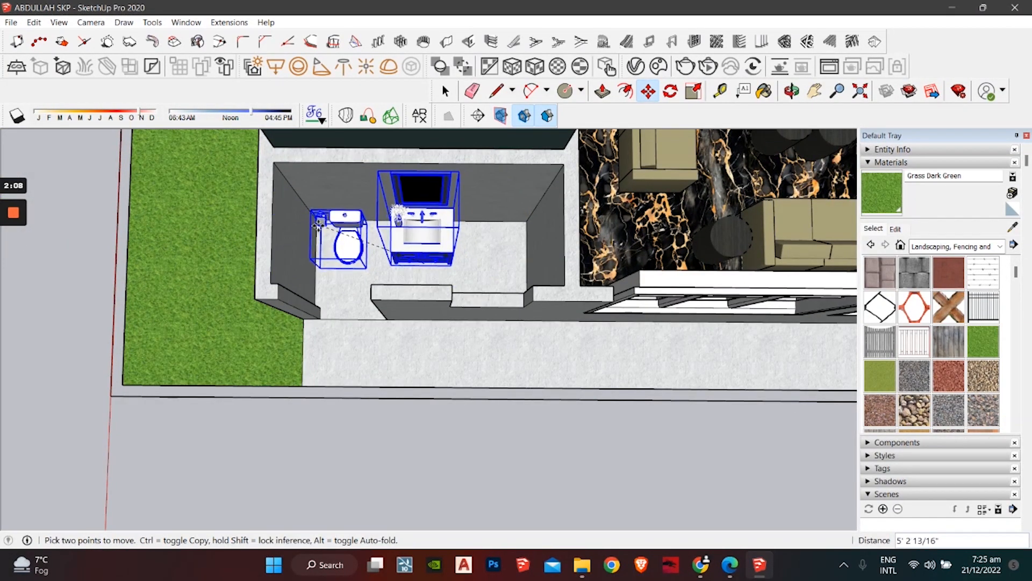
scroll(314, 229, "up", 3)
middle_click_drag(324, 226, 796, 221)
Step: Set the vanity and toilet down inside the front bathroom and deselect them
left_click(337, 240)
key("space")
scroll(344, 245, "down", 2)
left_click(674, 291)
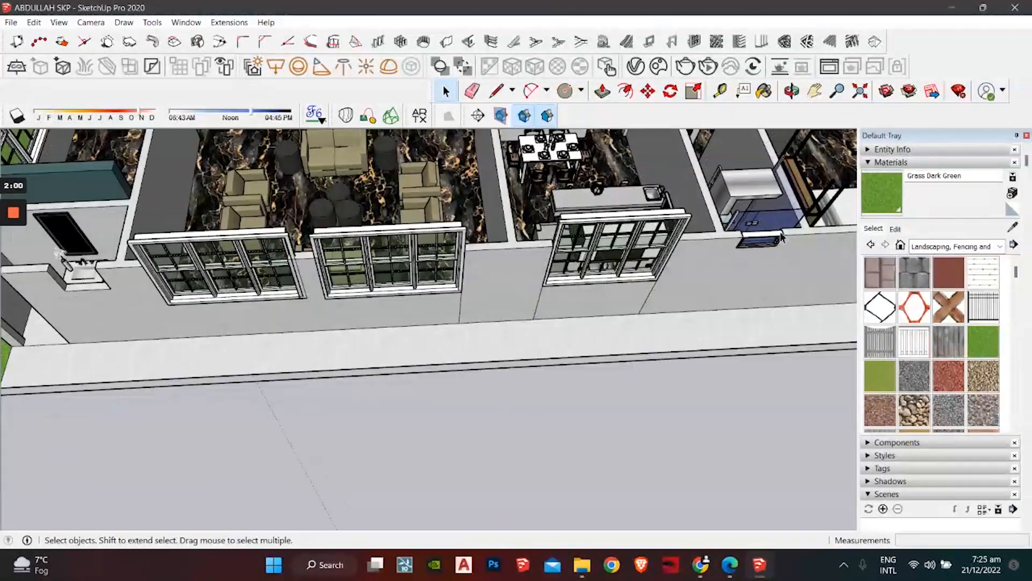
Step: Copy the small window onto the front bathroom wall and resize the copy
left_click(773, 227)
left_click(762, 242)
key("ctrl+c")
key("ctrl+v")
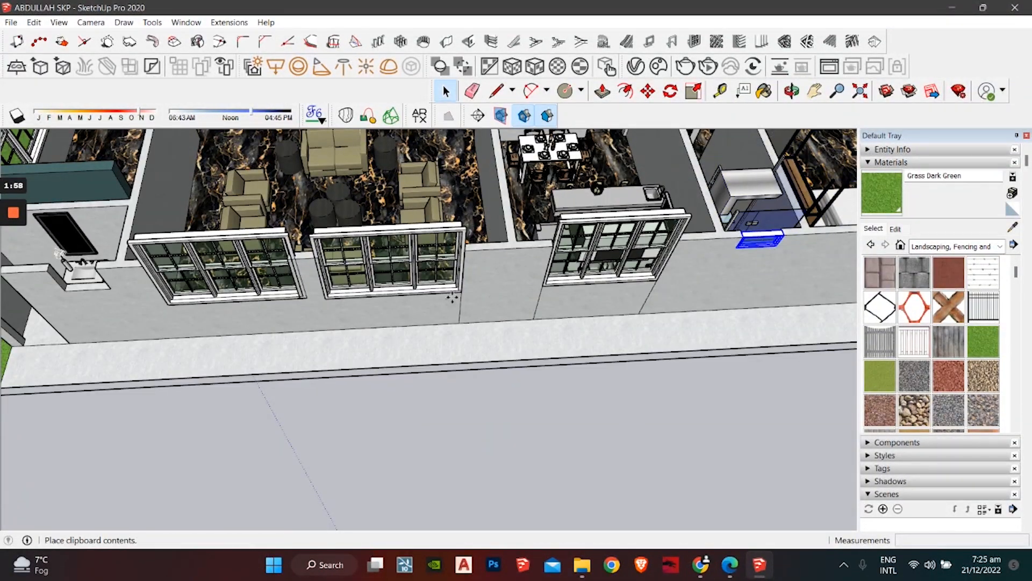
middle_click_drag(97, 274, 399, 279, "shift")
scroll(399, 279, "up", 2)
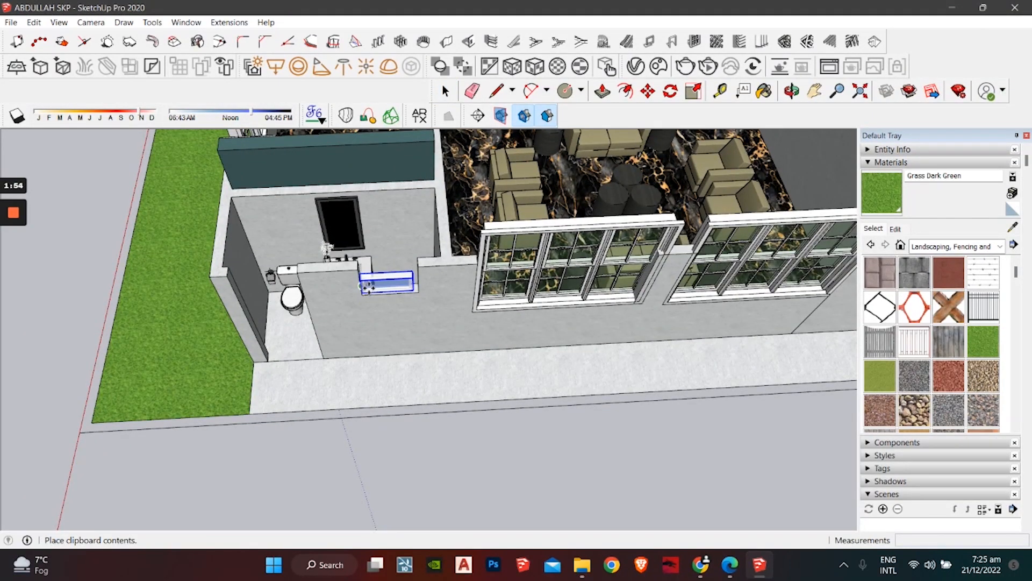
left_click(368, 286)
middle_click_drag(462, 267, 475, 257)
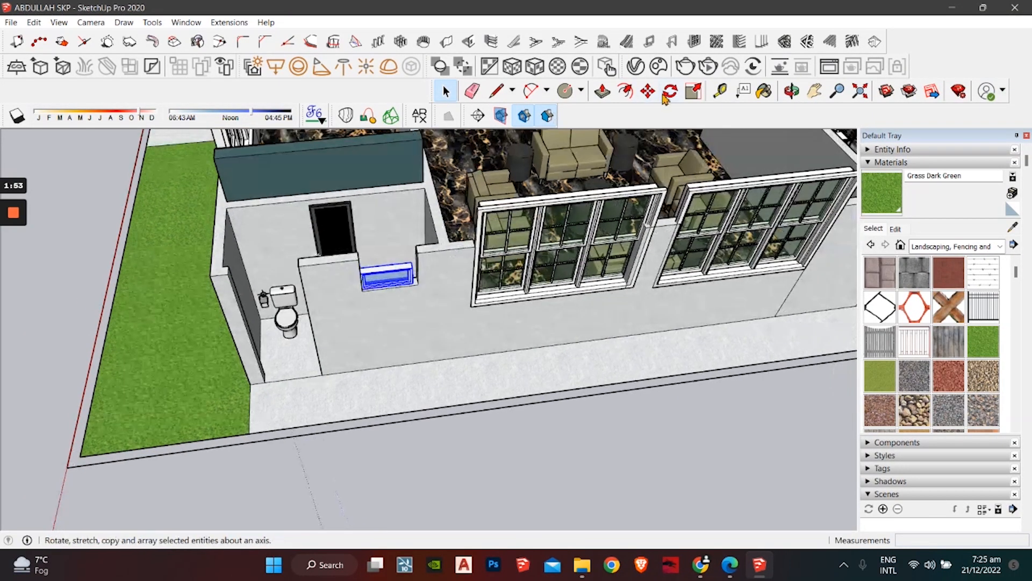
left_click(694, 91)
scroll(416, 274, "up", 3)
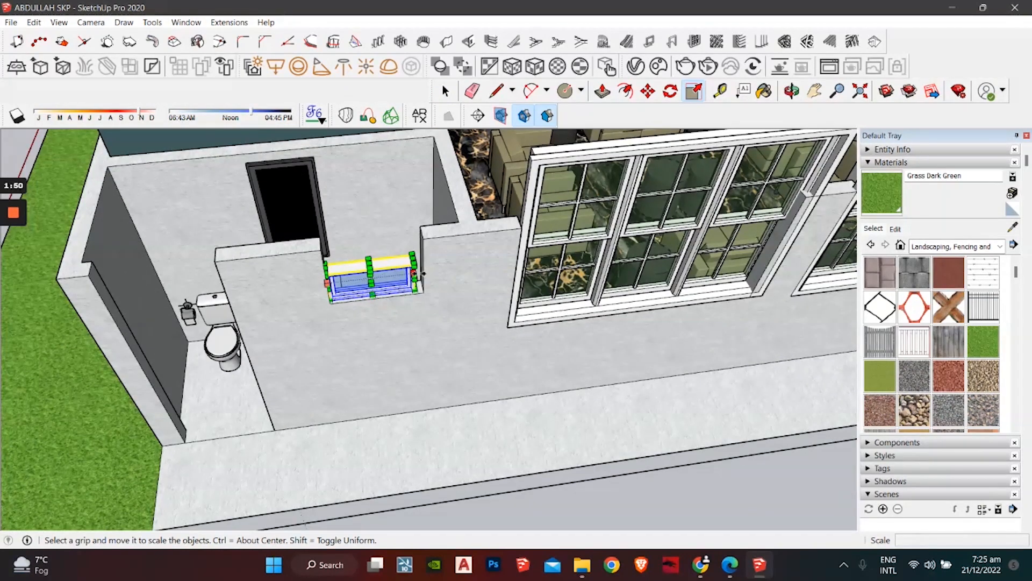
key("space")
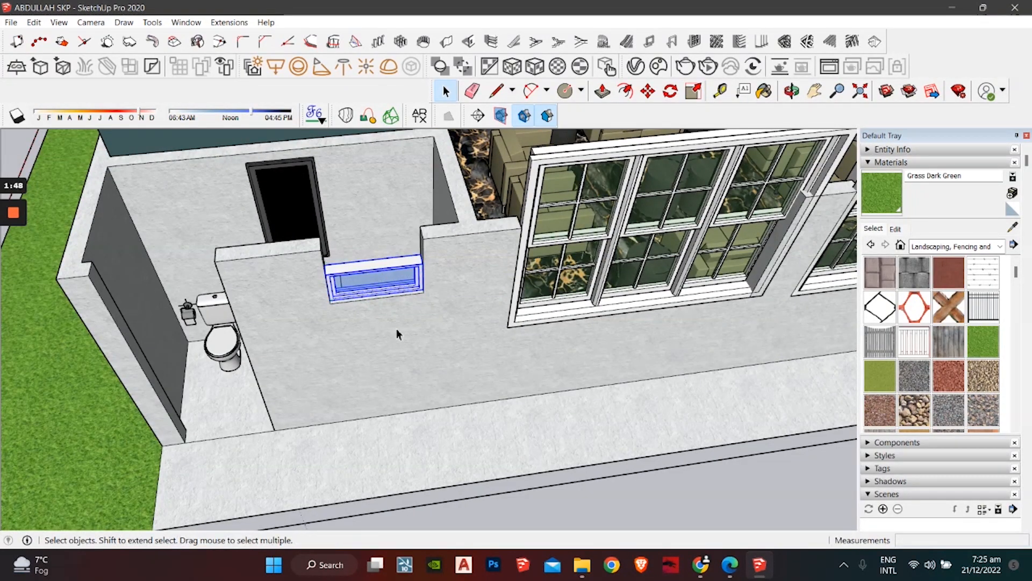
Step: Look down on the lounge and washroom, then bring up the cement concrete tile texture 13397 page
middle_click_drag(398, 334, 716, 378)
middle_click_drag(584, 278, 602, 365)
left_click(701, 566)
scroll(395, 294, "down", 10)
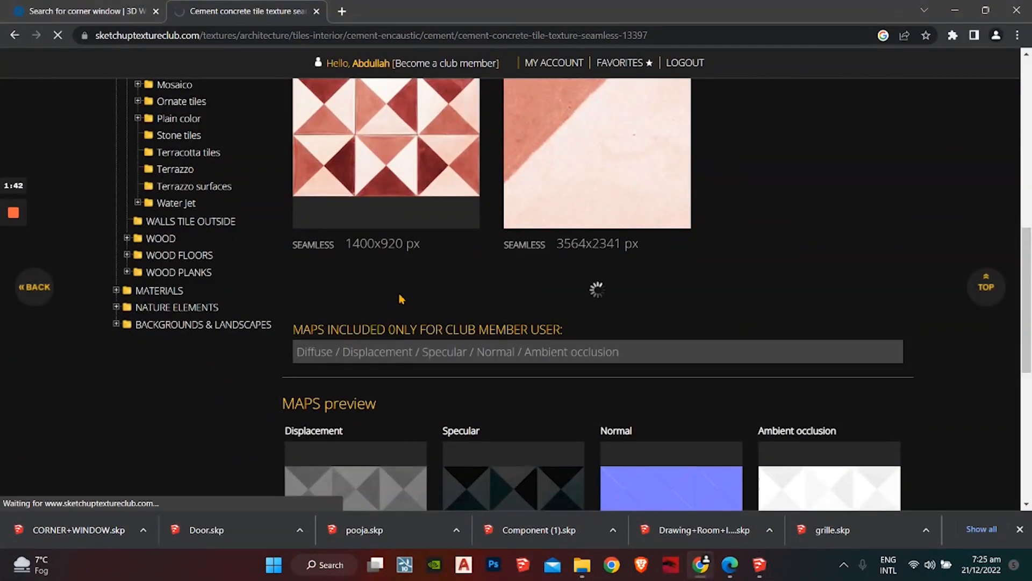
Step: Show the finished cement tile zip download in its Downloads folder
left_click(143, 530)
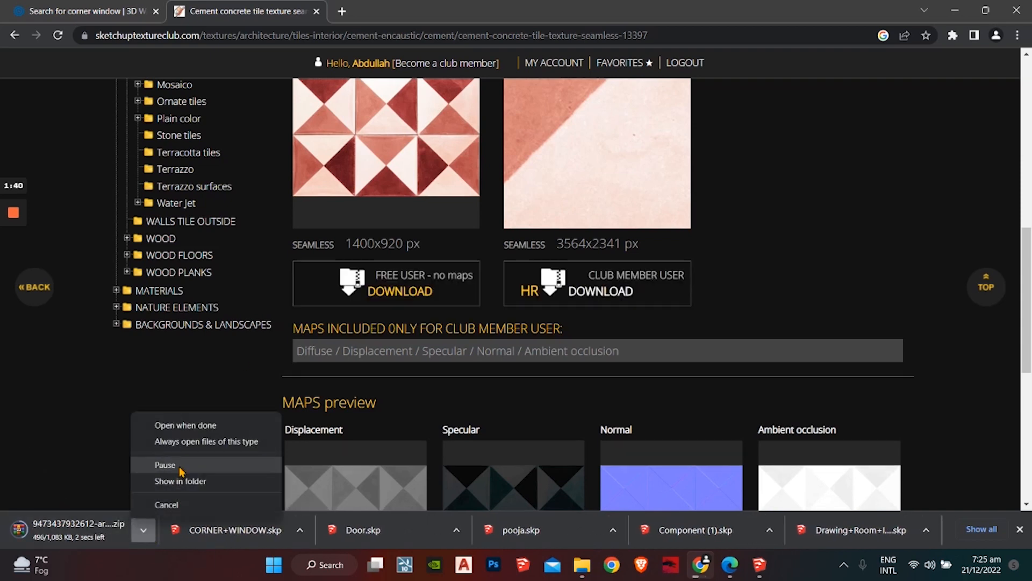
left_click(180, 481)
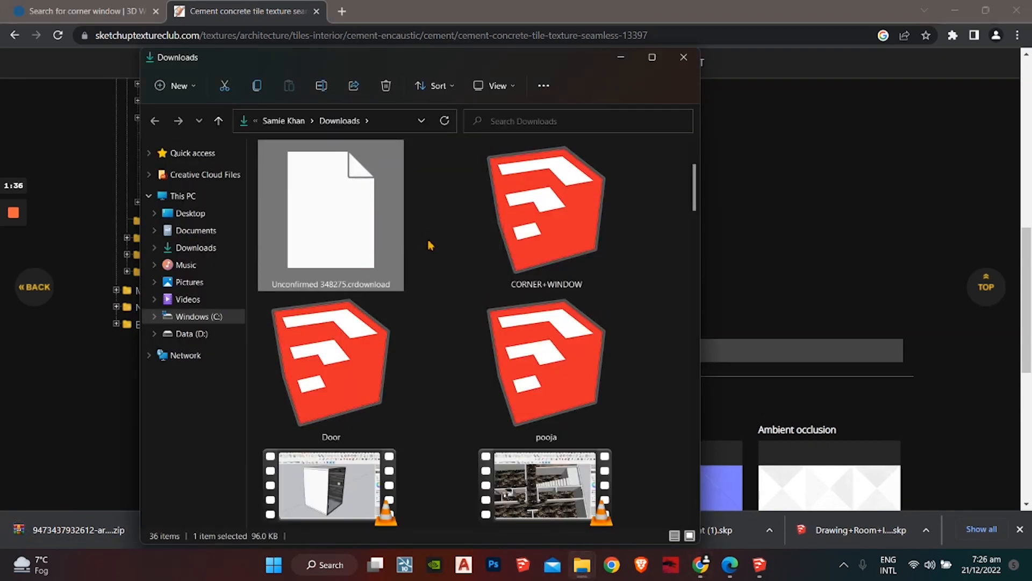
left_click(683, 57)
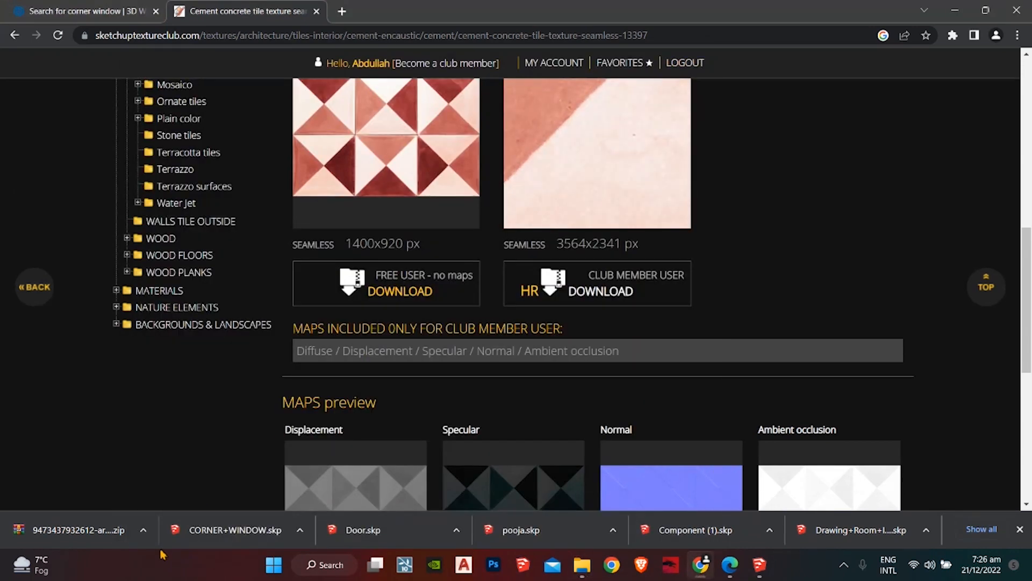
left_click(143, 530)
left_click(198, 490)
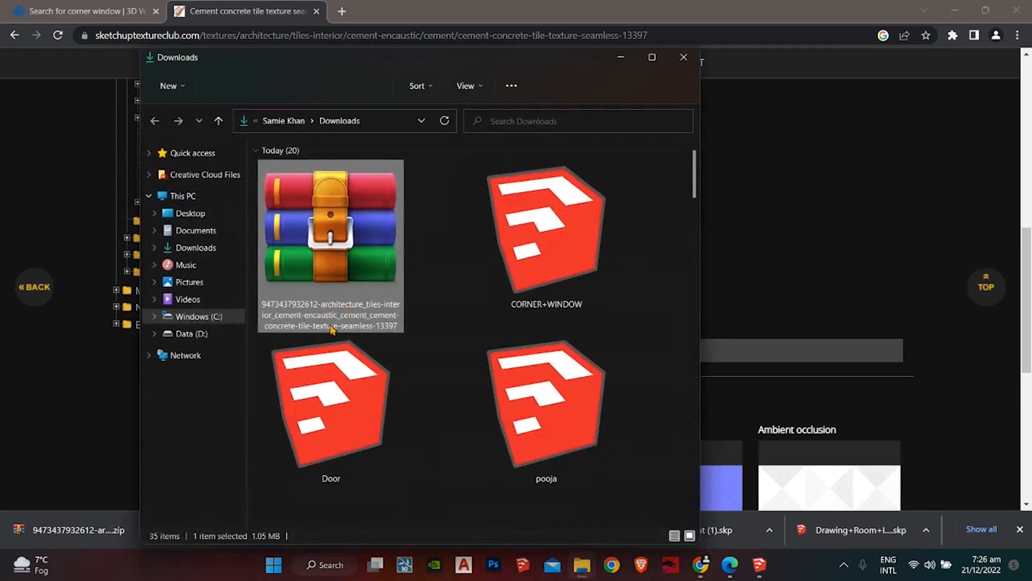
Step: Extract all files from the cement tile zip into its folder
right_click(347, 261)
left_click(436, 336)
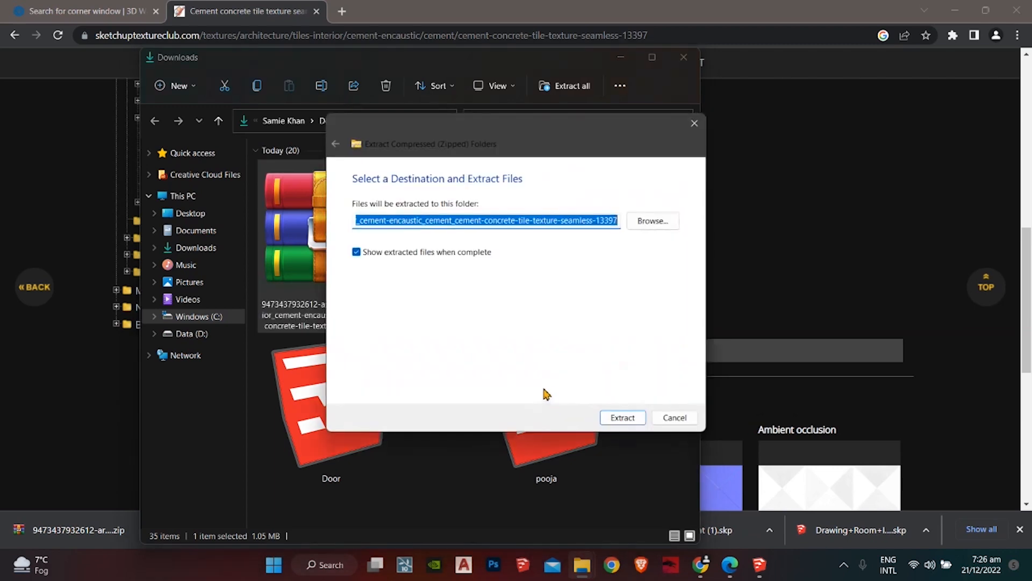
left_click(616, 422)
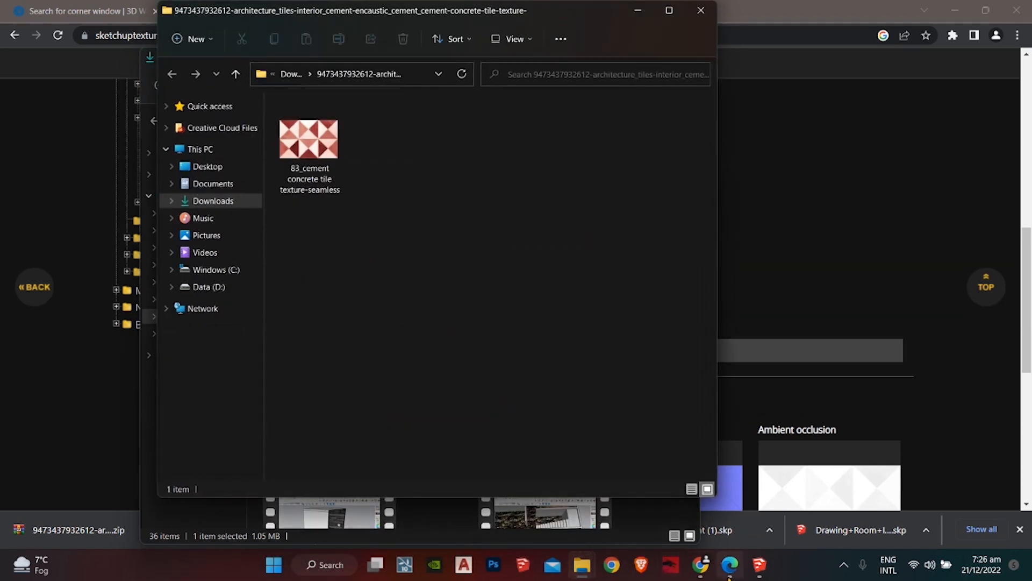
left_click(755, 570)
Step: Import the cement tile image into the model and explode it into a textured face
left_click(984, 8)
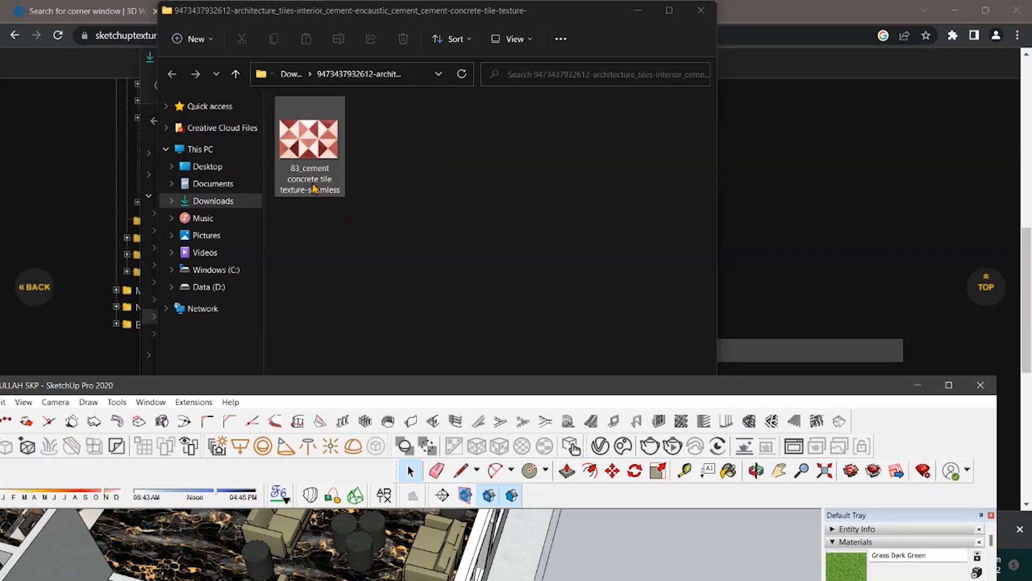
left_click_drag(674, 556, 680, 551)
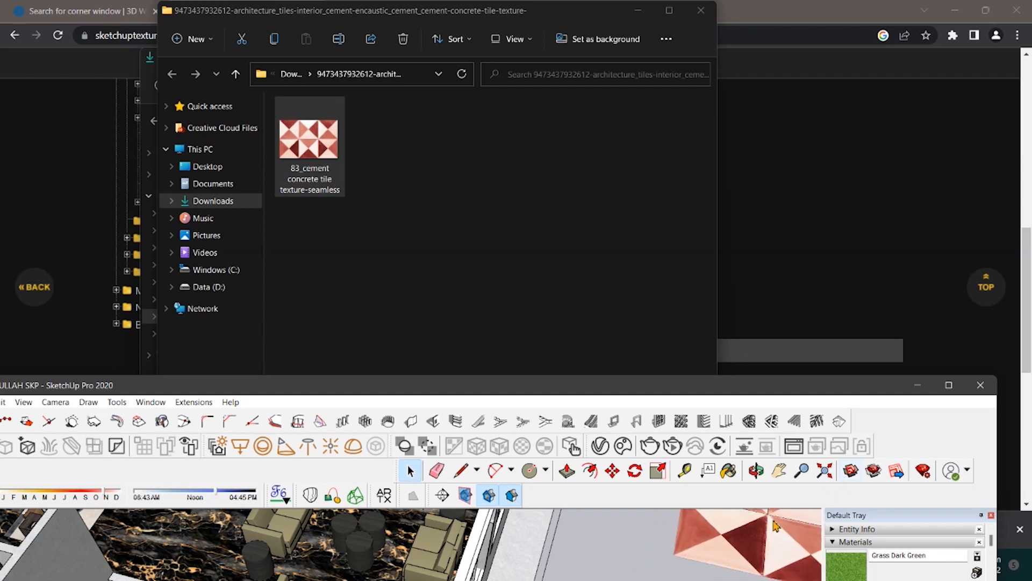
left_click(949, 385)
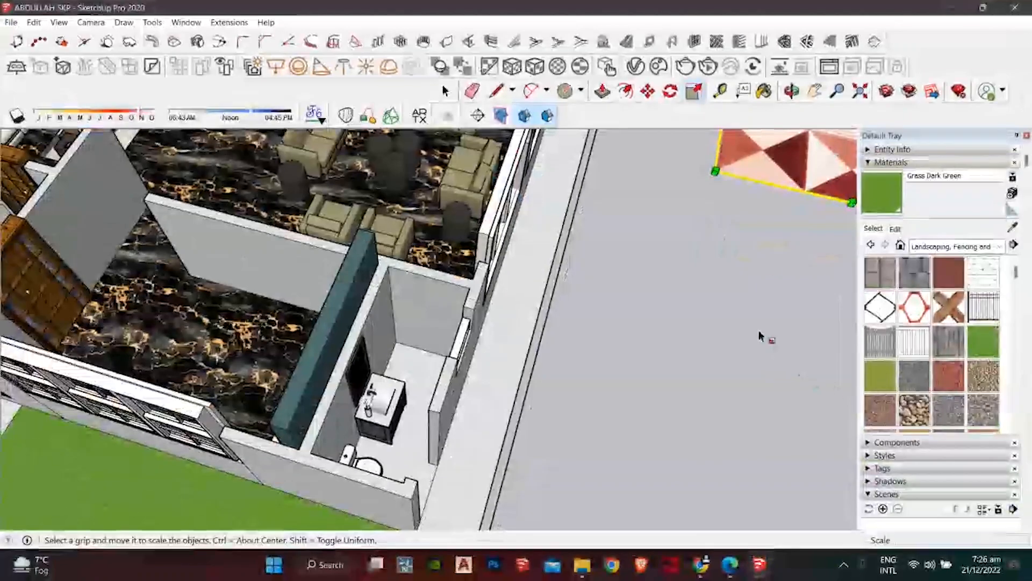
scroll(612, 244, "down", 5)
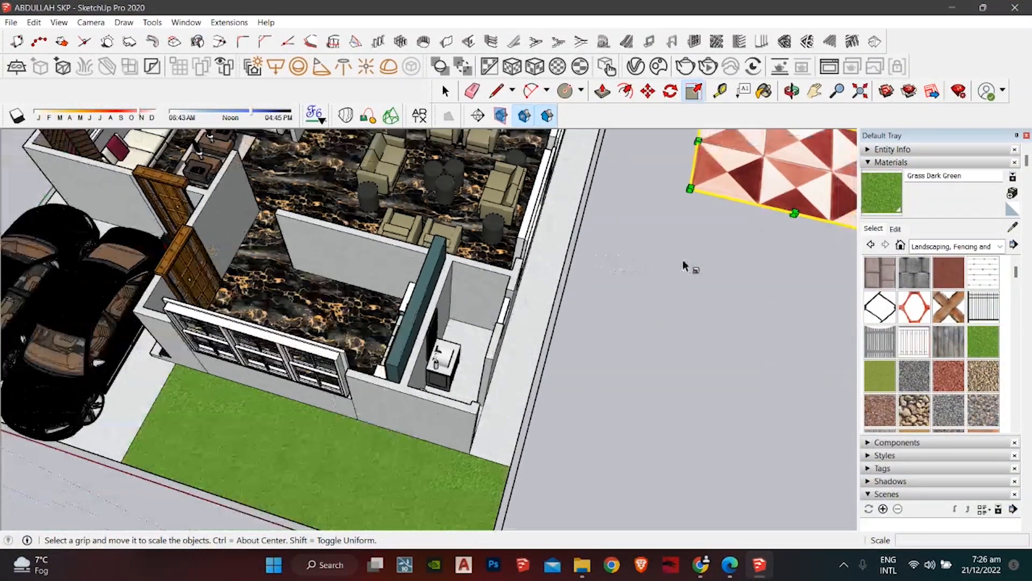
middle_click_drag(591, 285, 294, 477)
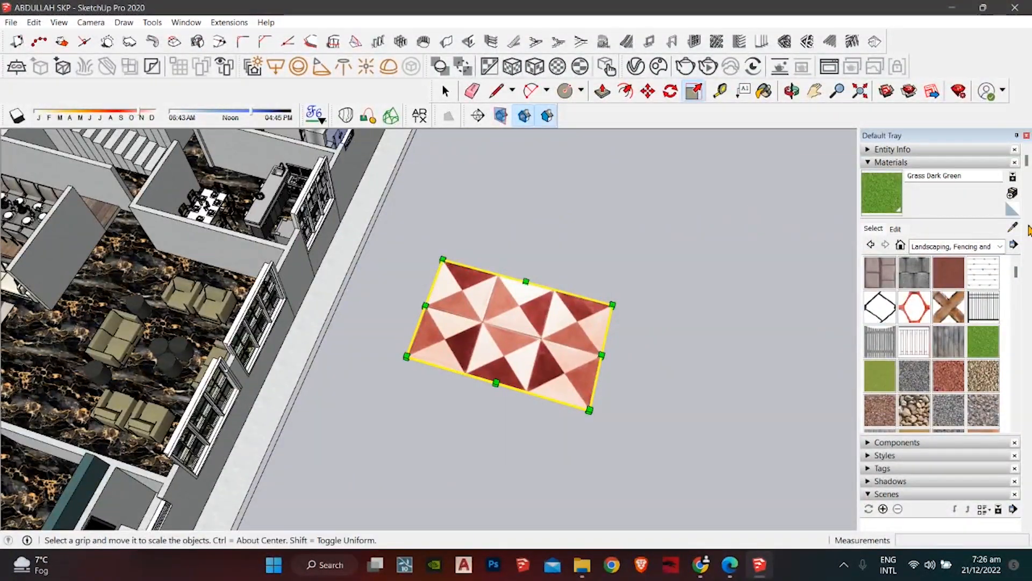
left_click(444, 89)
right_click(513, 344)
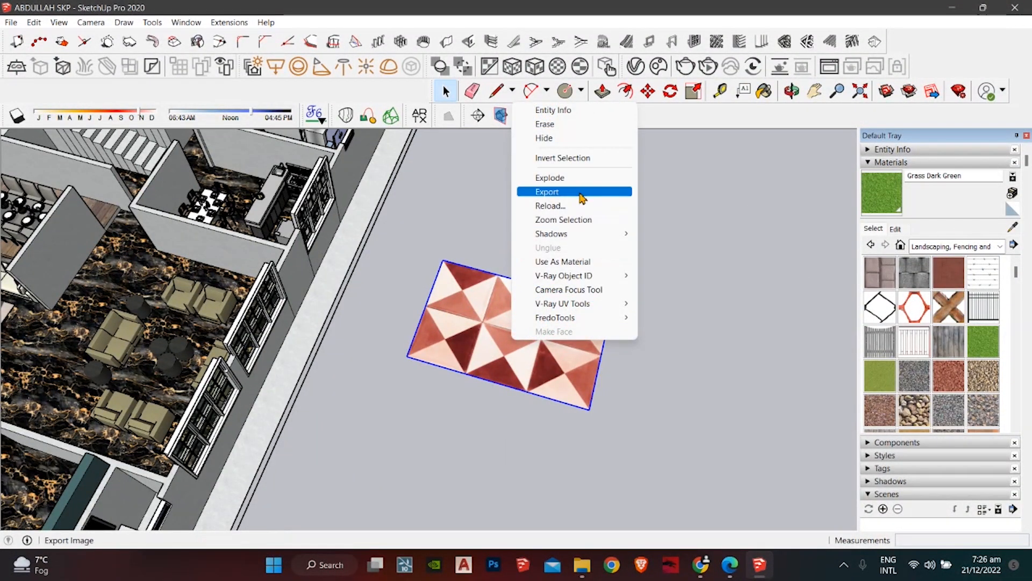
left_click(597, 180)
Step: Sample the tile texture and paint both washroom floors with it
left_click(1016, 227)
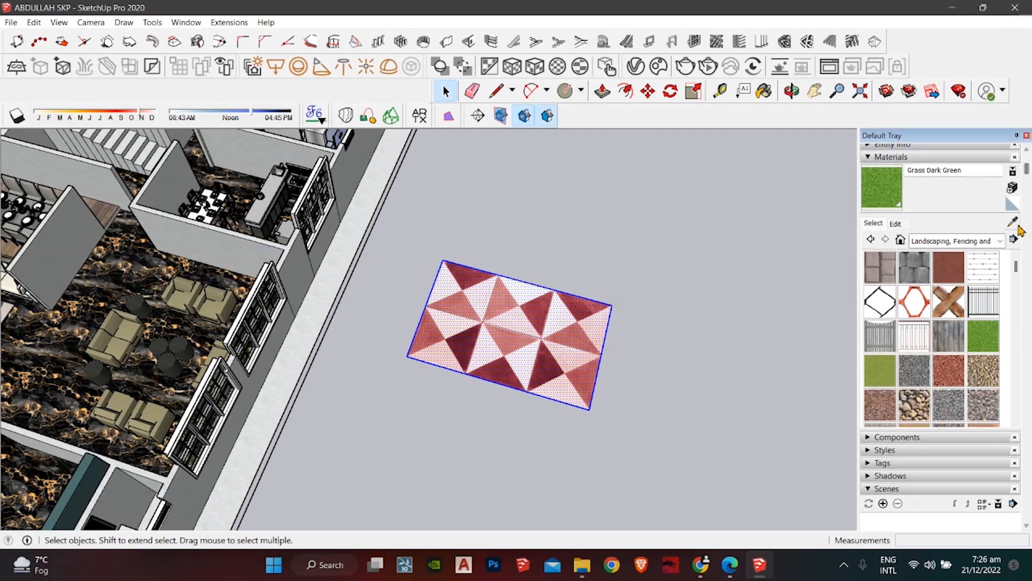
left_click(537, 342)
mouse_move(420, 264)
middle_mouse_down("shift")
mouse_move(538, 352)
mouse_move(228, 403)
middle_mouse_up("shift")
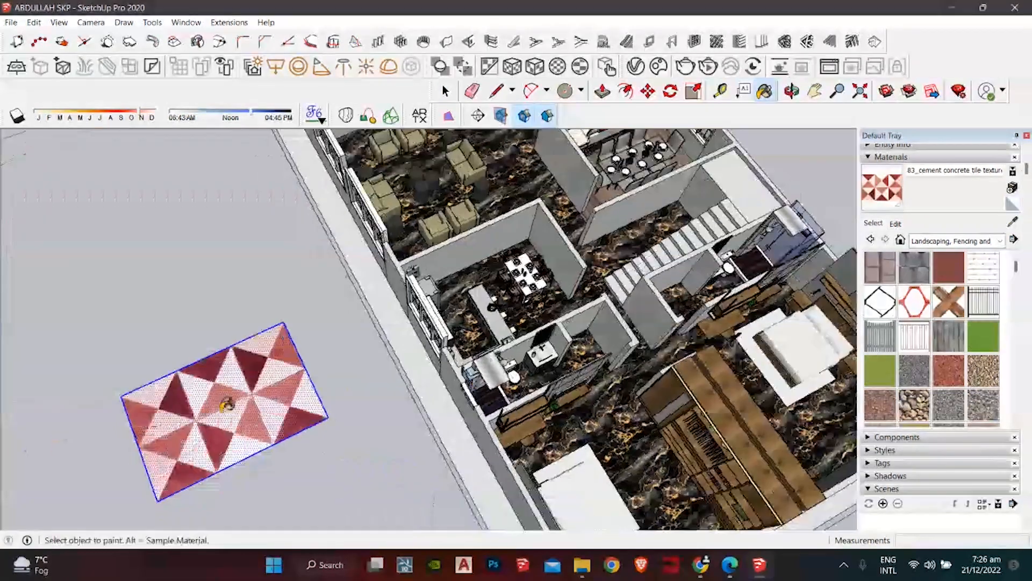
middle_click_drag(454, 341, 357, 426)
scroll(422, 379, "up", 3)
left_click(499, 312)
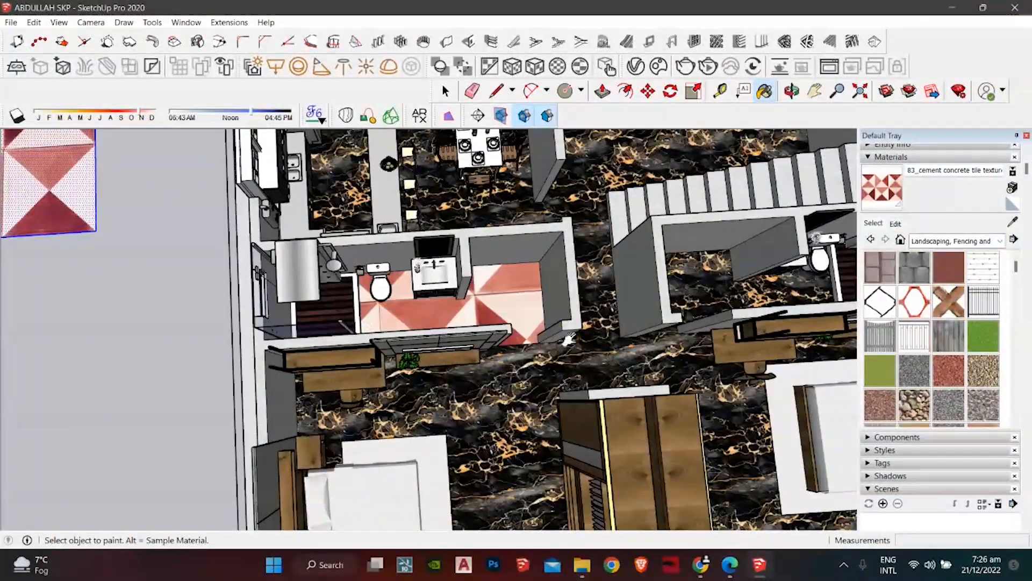
middle_click_drag(499, 312, 269, 349, "shift")
left_click(535, 330)
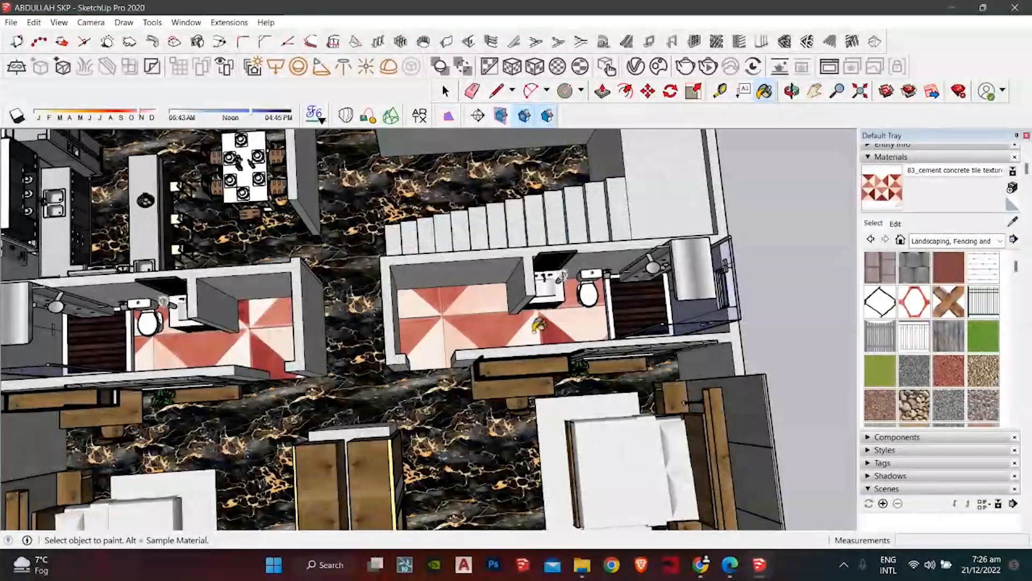
Step: Create Material101 with 3' wide tiles, try it on both floors, then undo that painting
left_click(895, 224)
left_click(1012, 188)
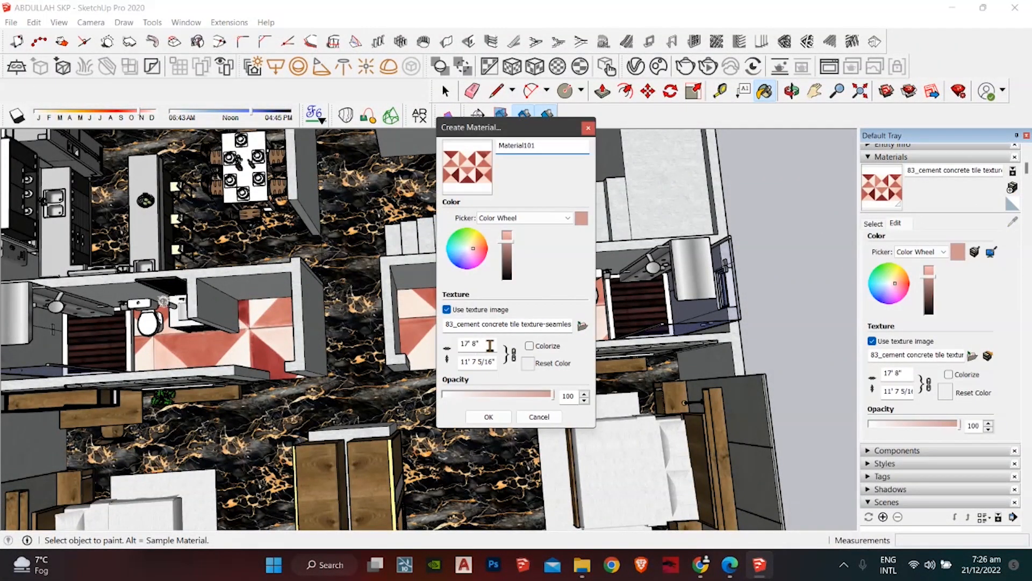
left_click_drag(489, 344, 461, 344)
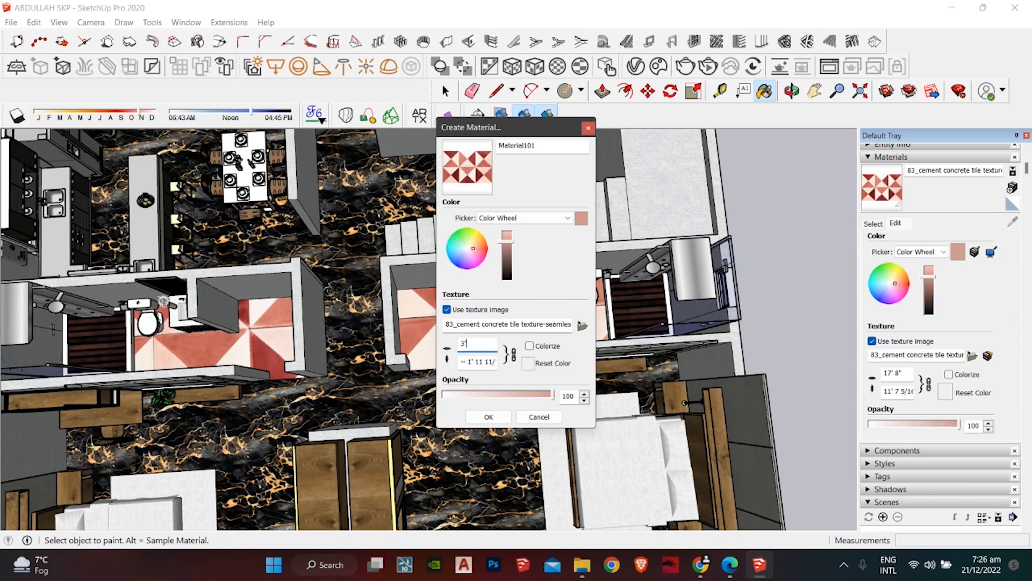
left_click(488, 416)
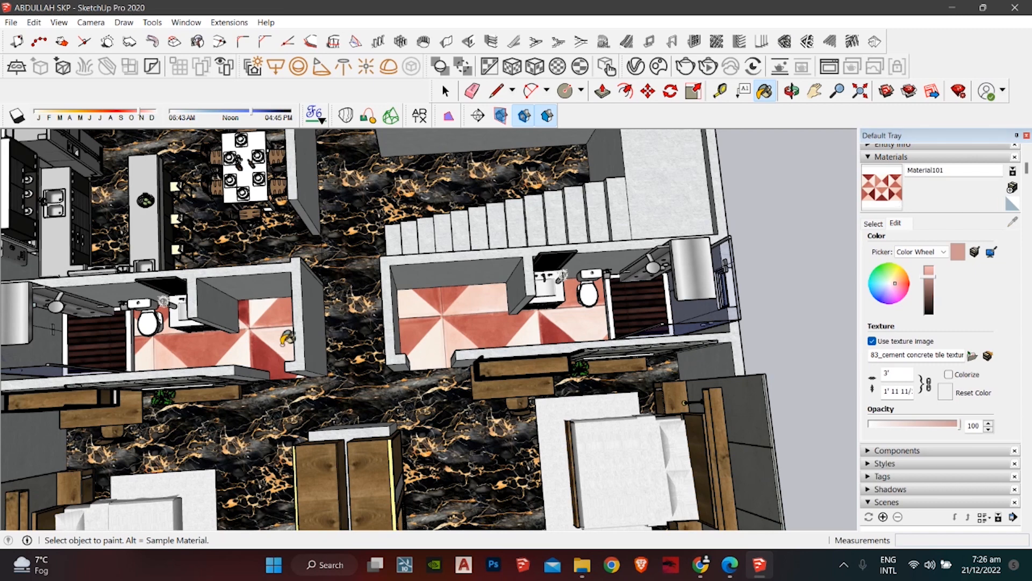
left_click(283, 341)
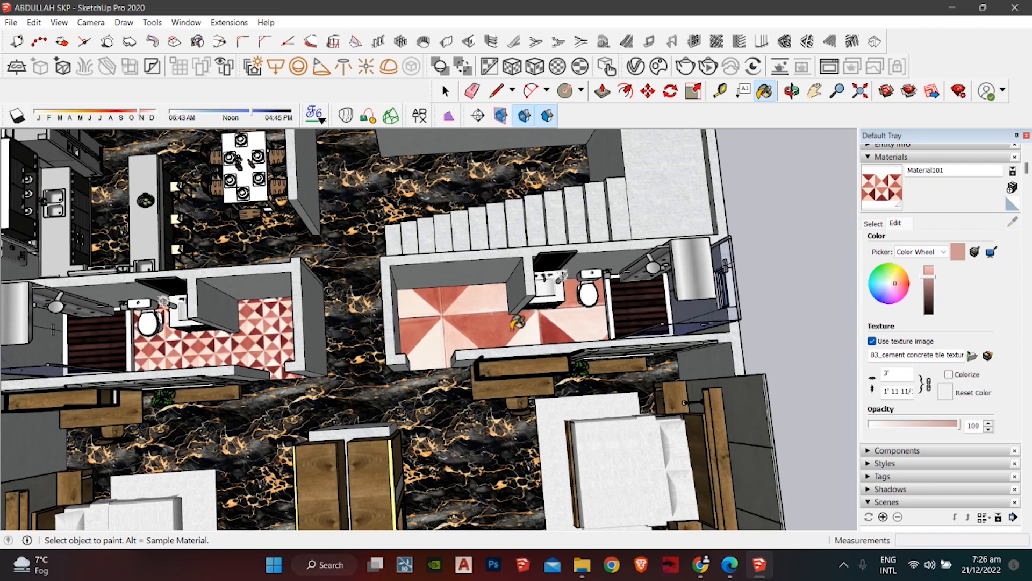
left_click(517, 322)
key("ctrl+z")
key("ctrl+z")
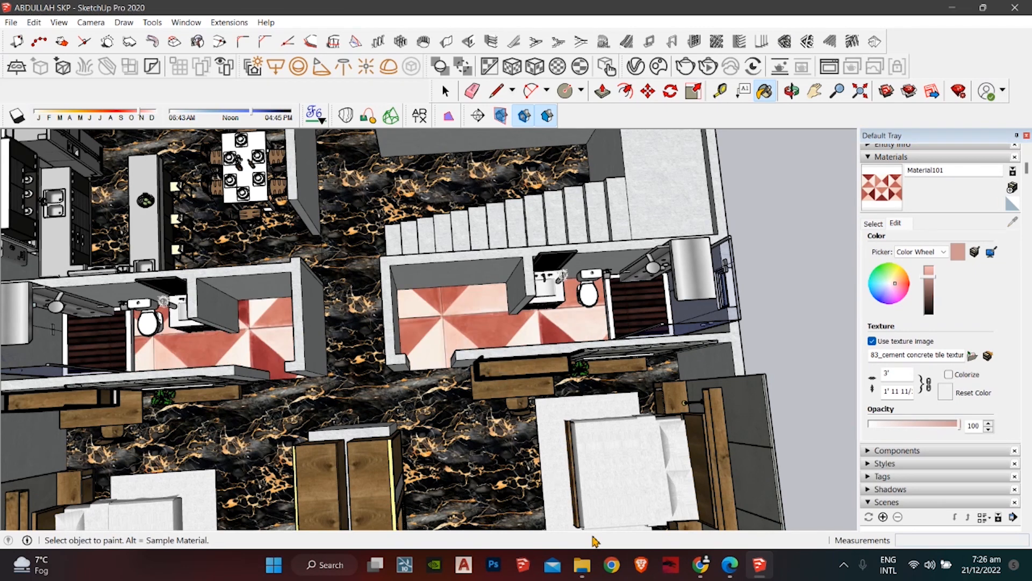
left_click(708, 565)
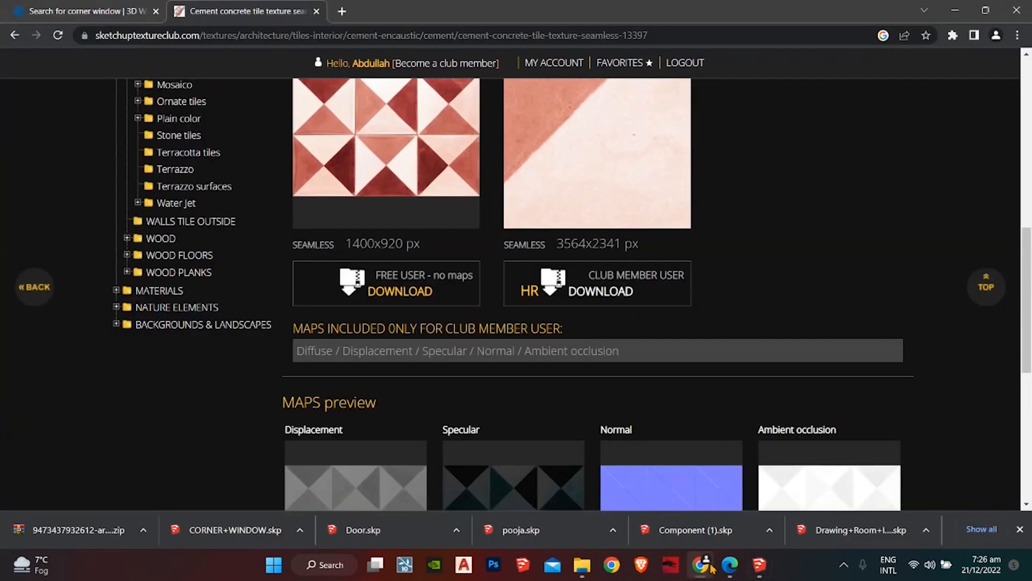
Step: Reload the Loom library, close the 30 November message tab, and open the uploading recording's share page
left_click(729, 574)
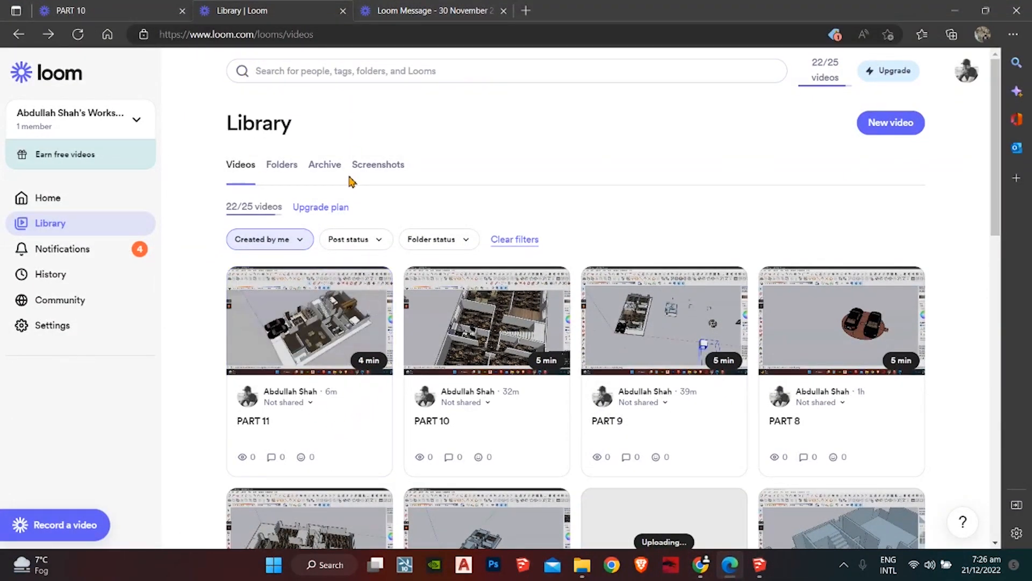
left_click(414, 11)
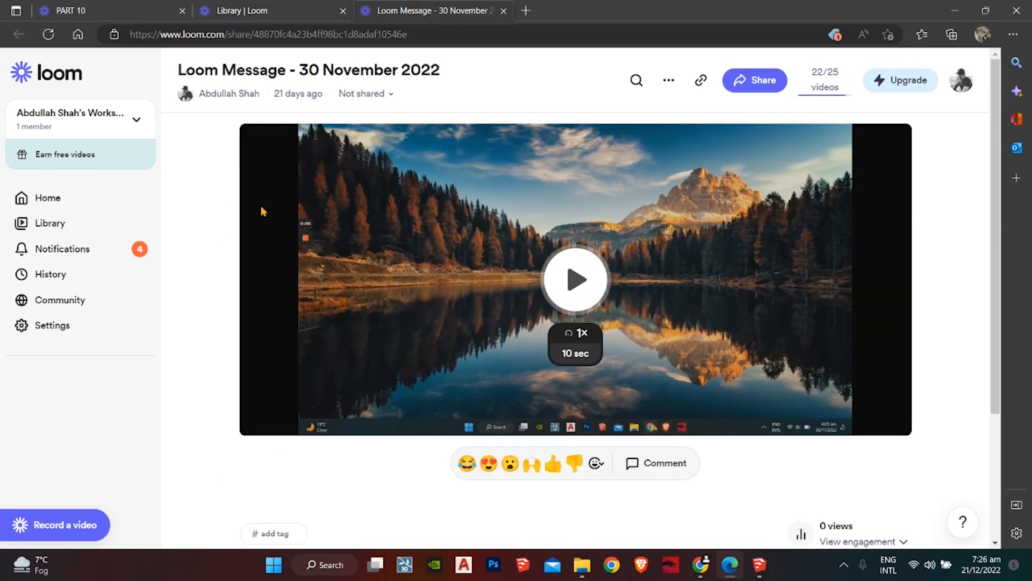
key("ctrl+Tab")
key("ctrl+Tab")
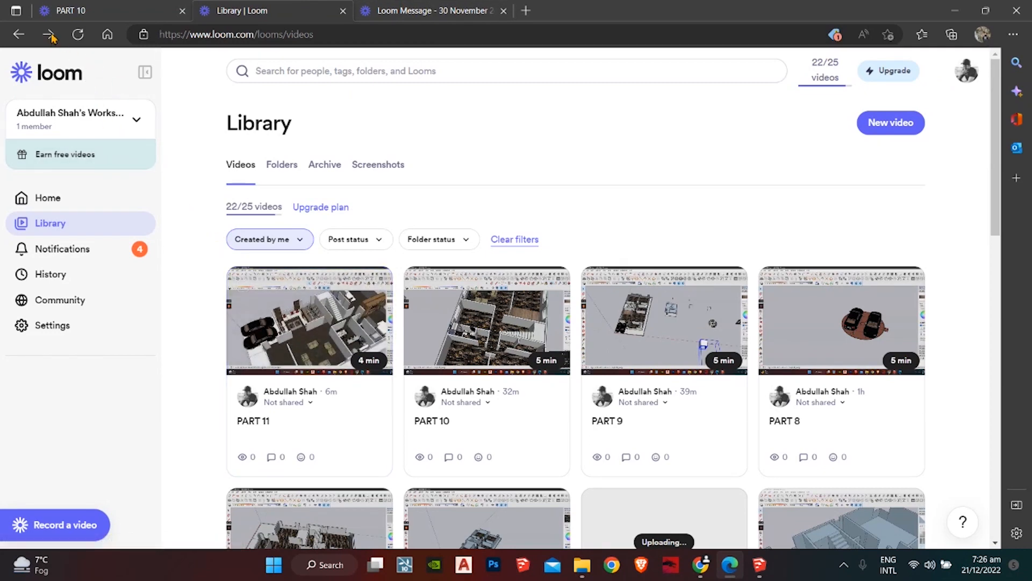
left_click(81, 37)
left_click(425, 11)
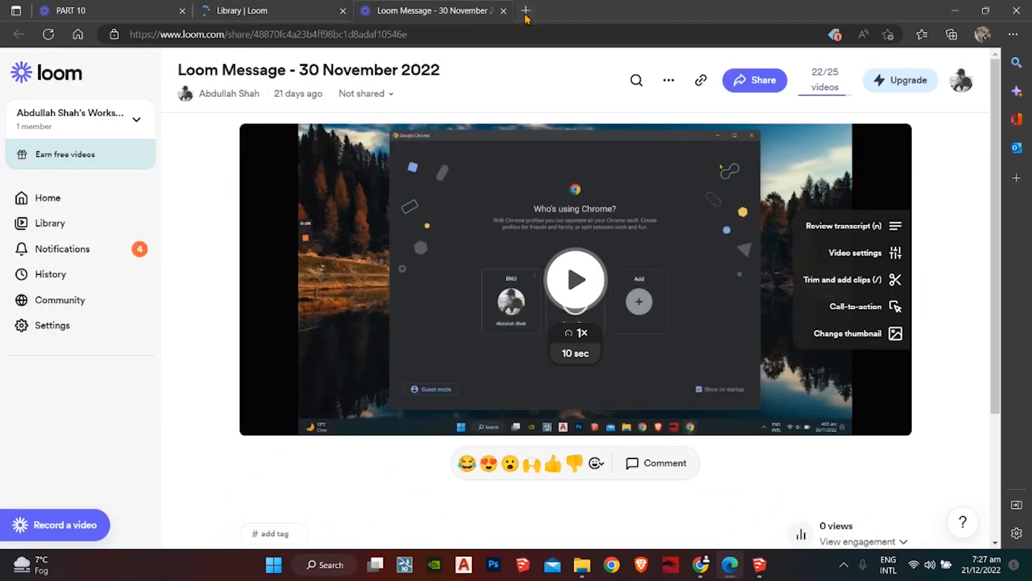
left_click(504, 11)
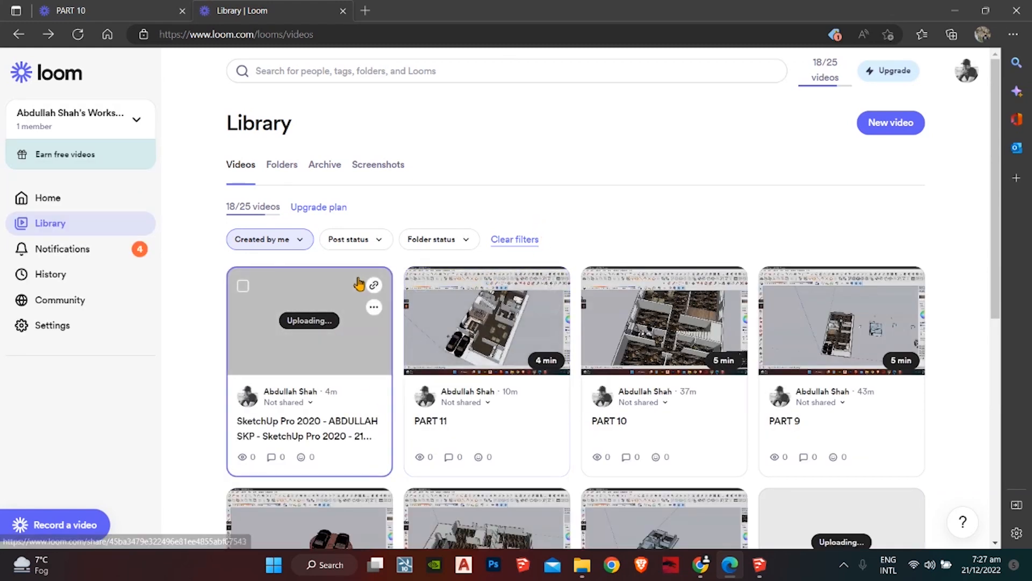
left_click(326, 329)
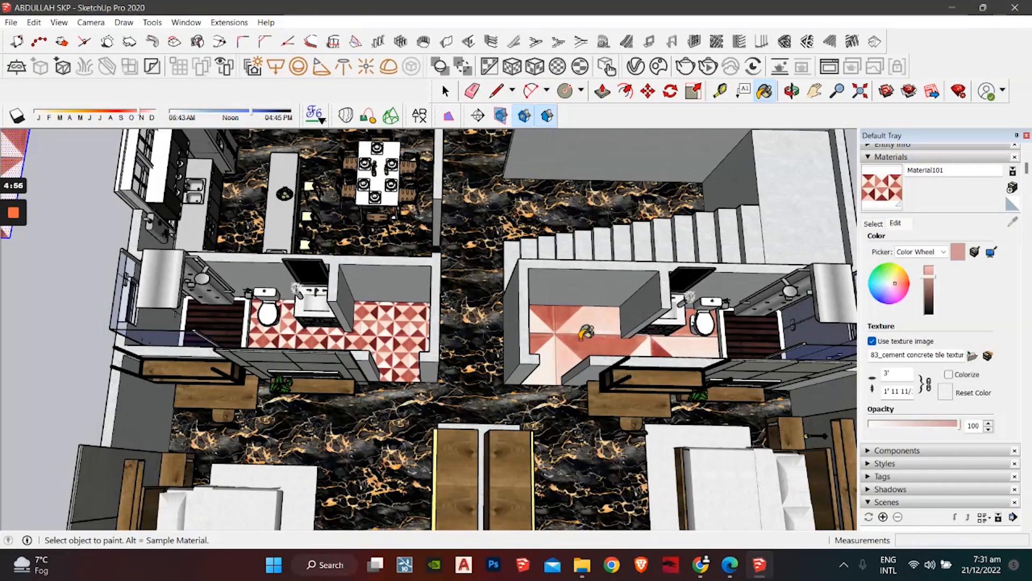
Step: Create Material102 from the red tile and paint the right bathroom floor with it
left_click(1012, 187)
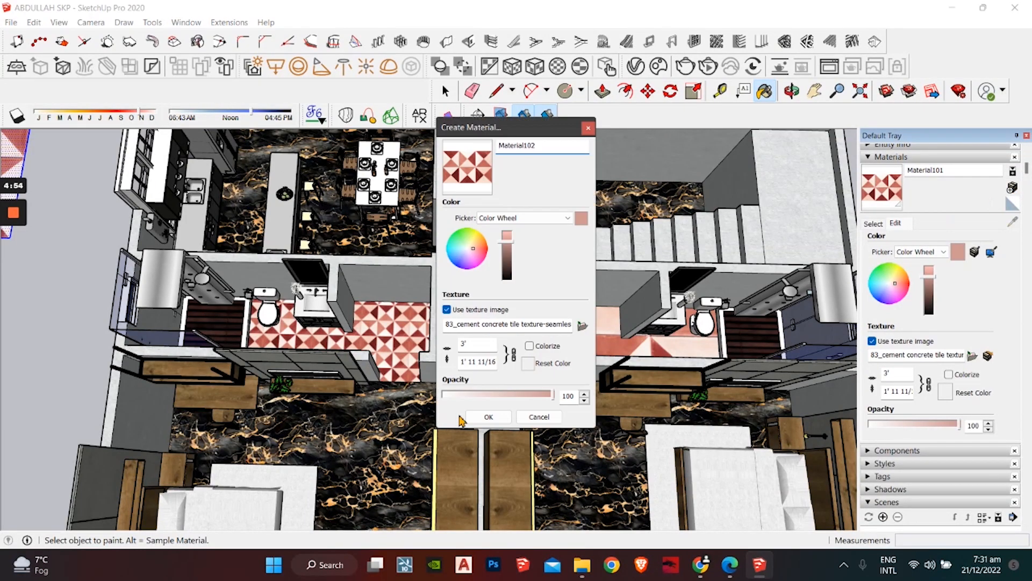
left_click(495, 416)
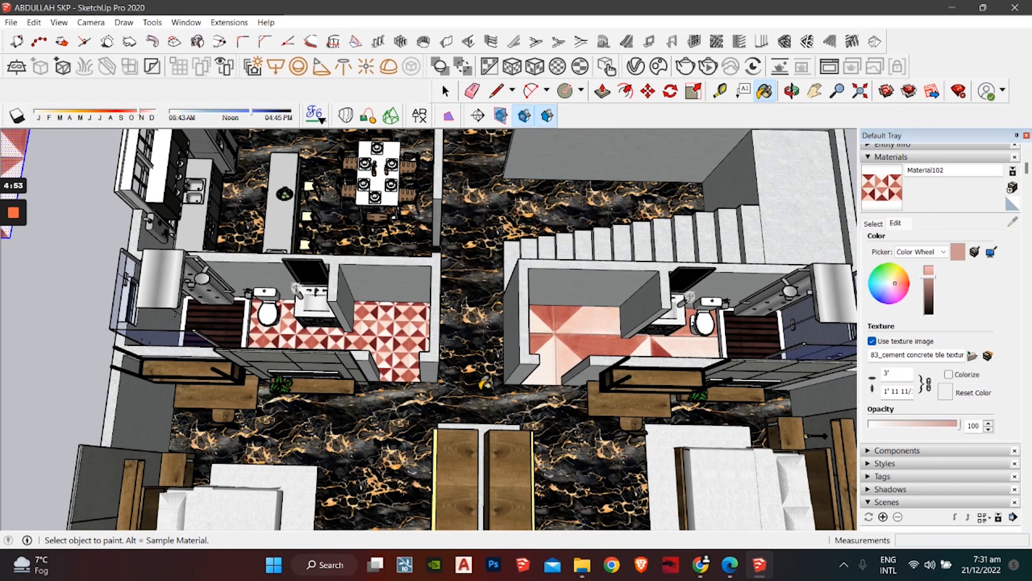
left_click(602, 327)
mouse_move(526, 300)
middle_mouse_down()
mouse_move(409, 366)
mouse_move(473, 376)
mouse_move(323, 397)
mouse_move(344, 344)
mouse_move(371, 350)
mouse_move(363, 341)
mouse_move(357, 380)
mouse_move(546, 346)
mouse_move(598, 409)
mouse_move(340, 369)
mouse_move(569, 350)
mouse_move(329, 420)
mouse_move(543, 348)
mouse_move(477, 361)
middle_mouse_up()
left_click(371, 383)
left_click(357, 380)
Step: Delete the leftover tile sample rectangle
key("space")
left_click(466, 337)
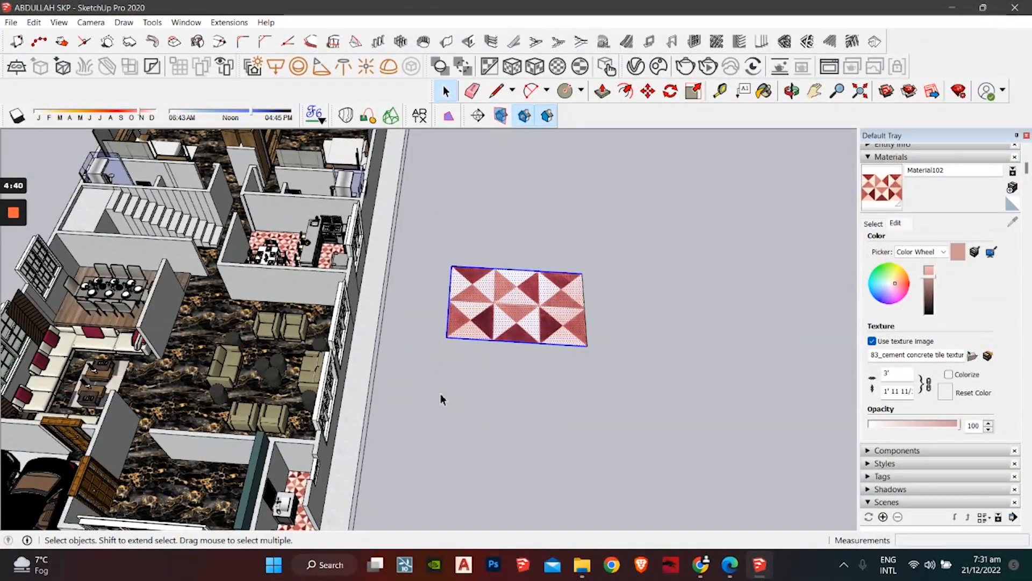
key("Delete")
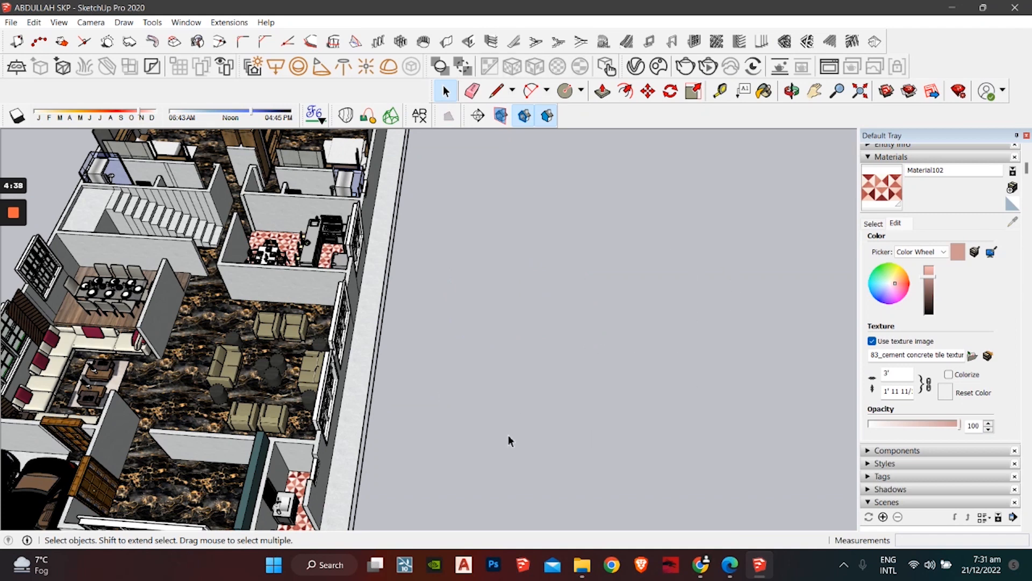
left_click(701, 569)
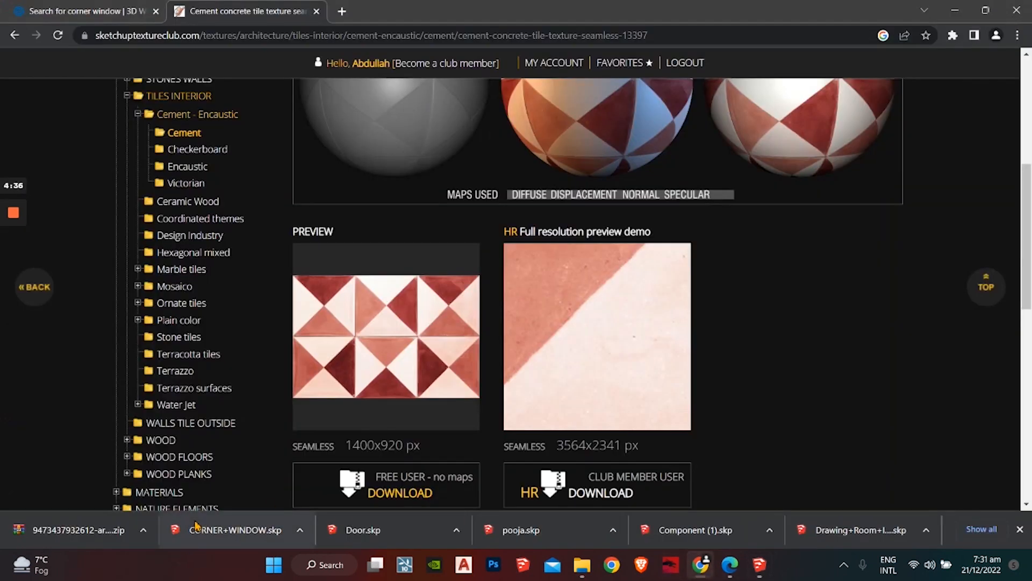
Step: Check the earlier Door download in its Downloads folder
left_click(457, 530)
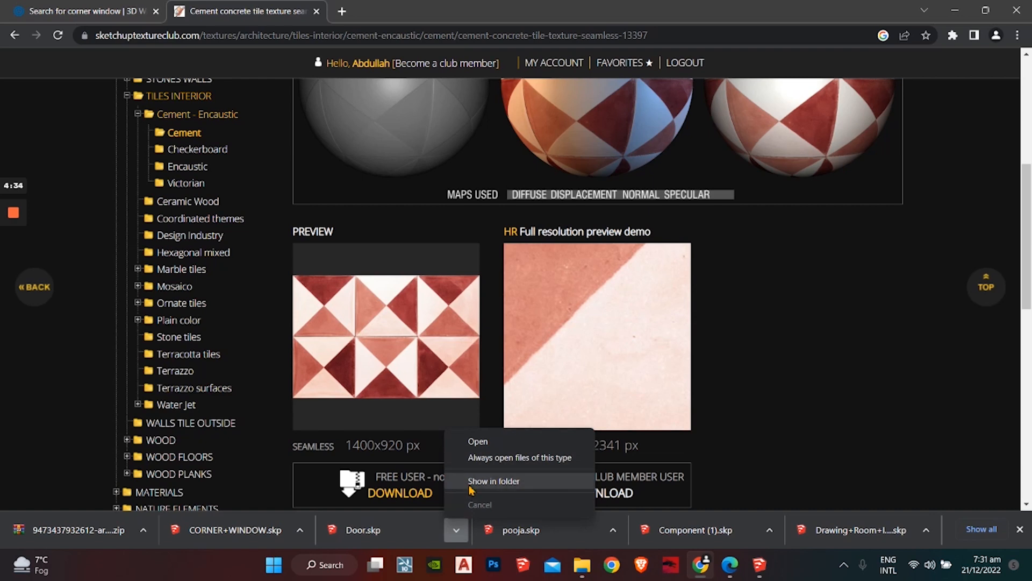
left_click(473, 480)
left_click(683, 57)
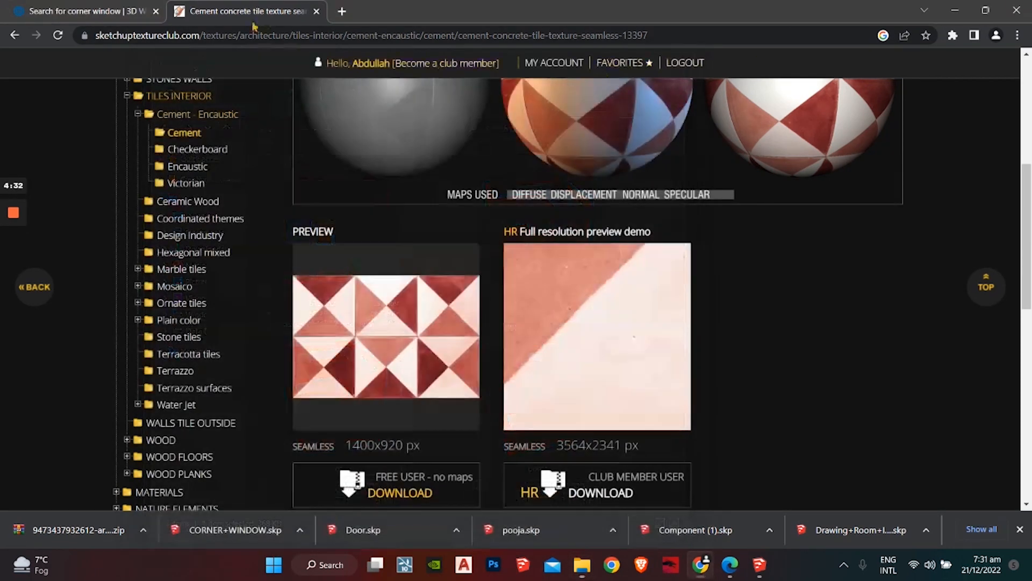
Step: Replace the 3D Warehouse corner window search with 'door'
left_click(80, 11)
left_click_drag(164, 97, 150, 98)
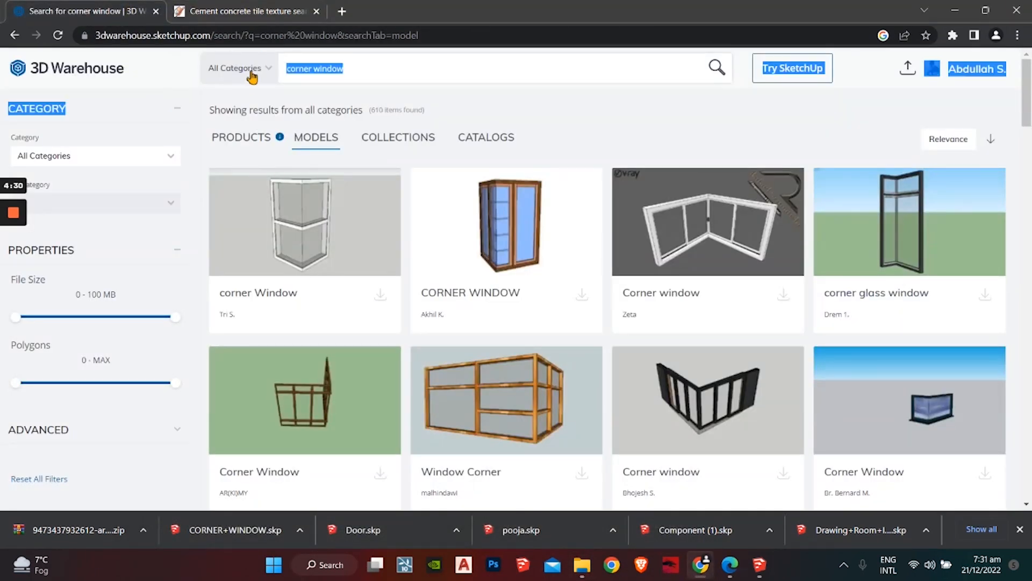
left_click(360, 74)
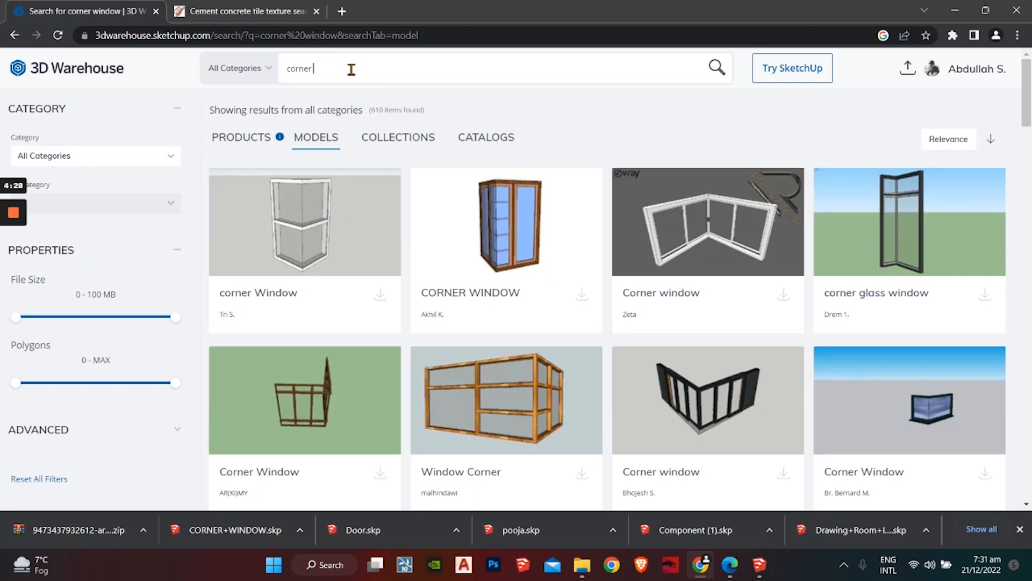
key("BackSpace")
key("BackSpace")
key("BackSpace")
key("BackSpace")
key("BackSpace")
key("BackSpace")
type("door")
key("Return")
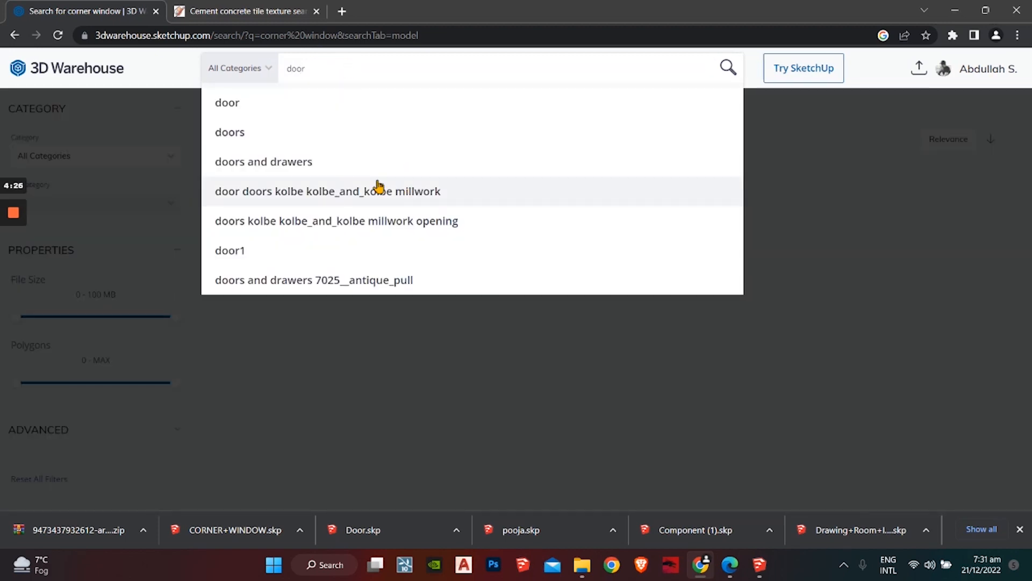
left_click(269, 106)
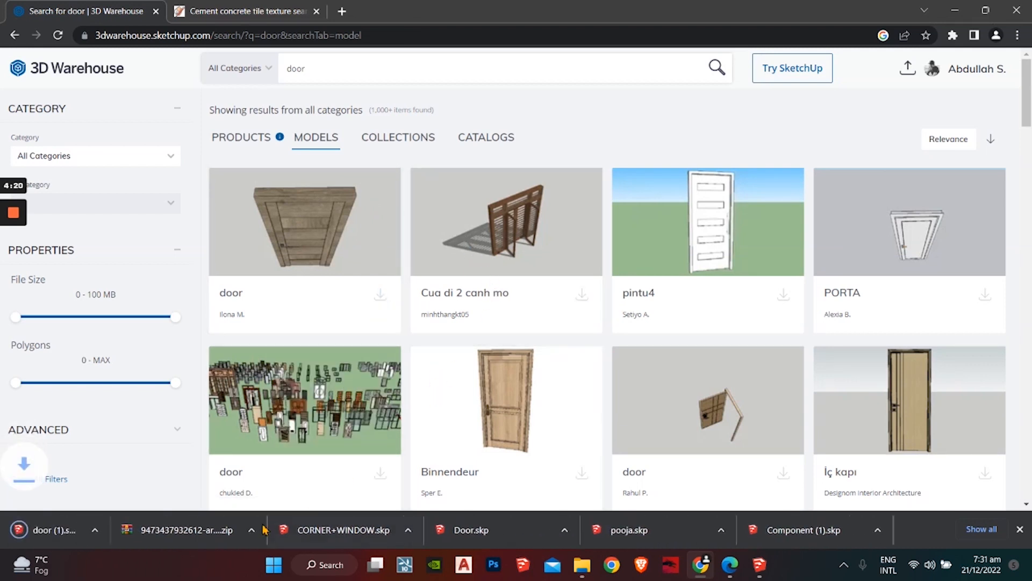
Step: Show the downloaded door (1).skp in its folder and restore SketchUp to a smaller window
left_click(153, 522)
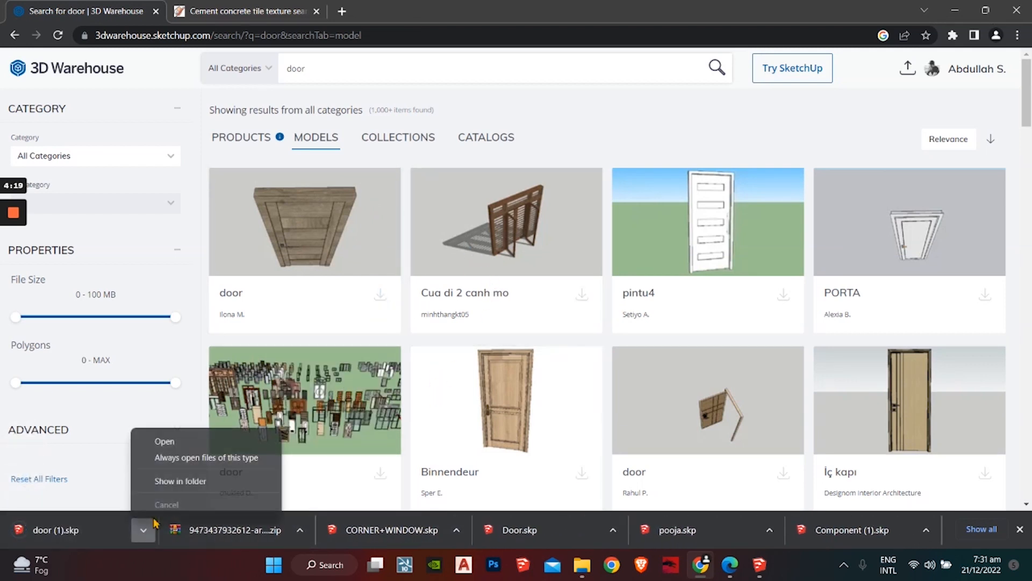
left_click(171, 482)
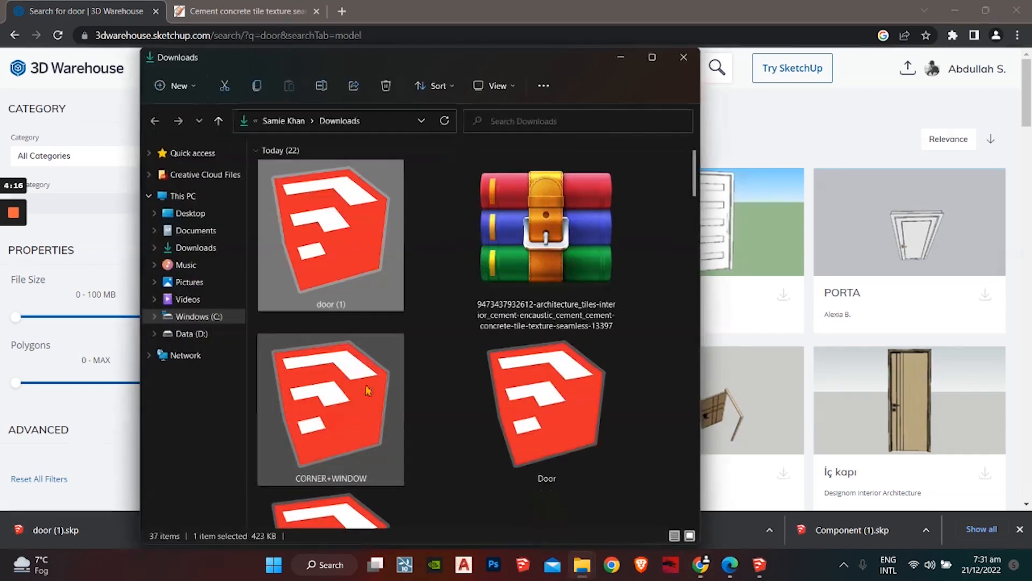
left_click(710, 573)
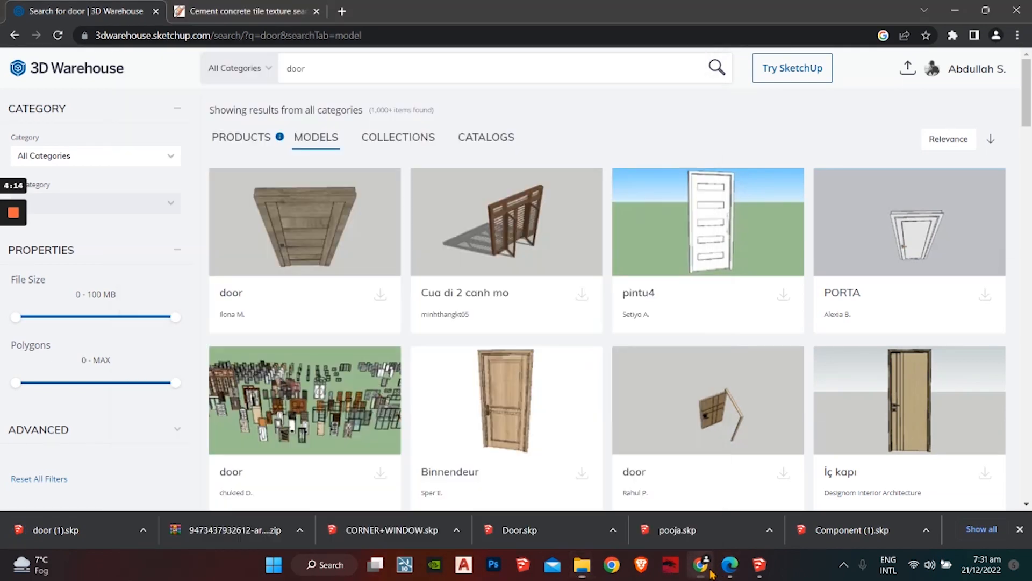
left_click(758, 564)
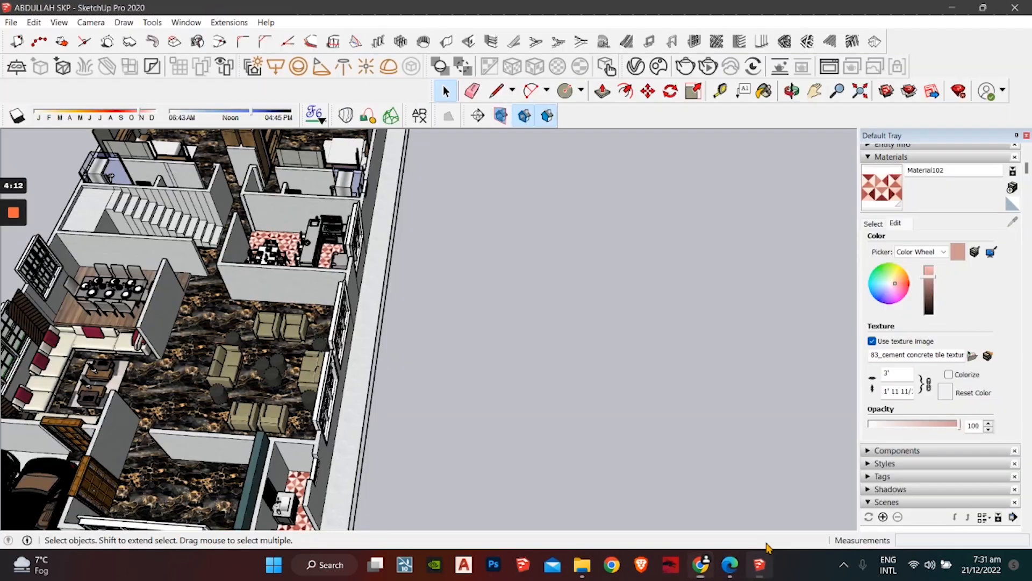
left_click(971, 7)
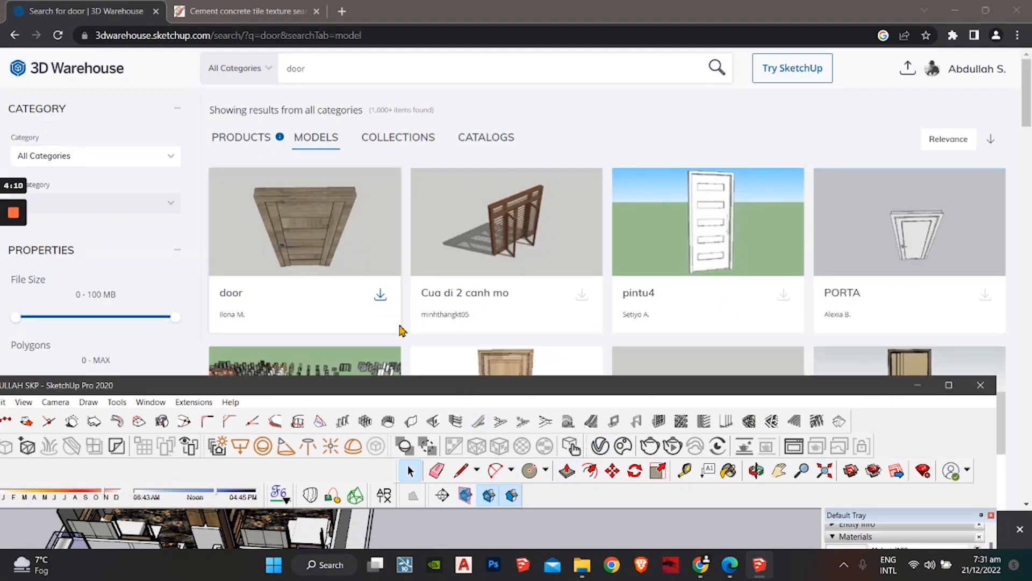
Step: Drag door (1).skp from Downloads into the SketchUp canvas, then close Explorer and maximize SketchUp
left_click(591, 574)
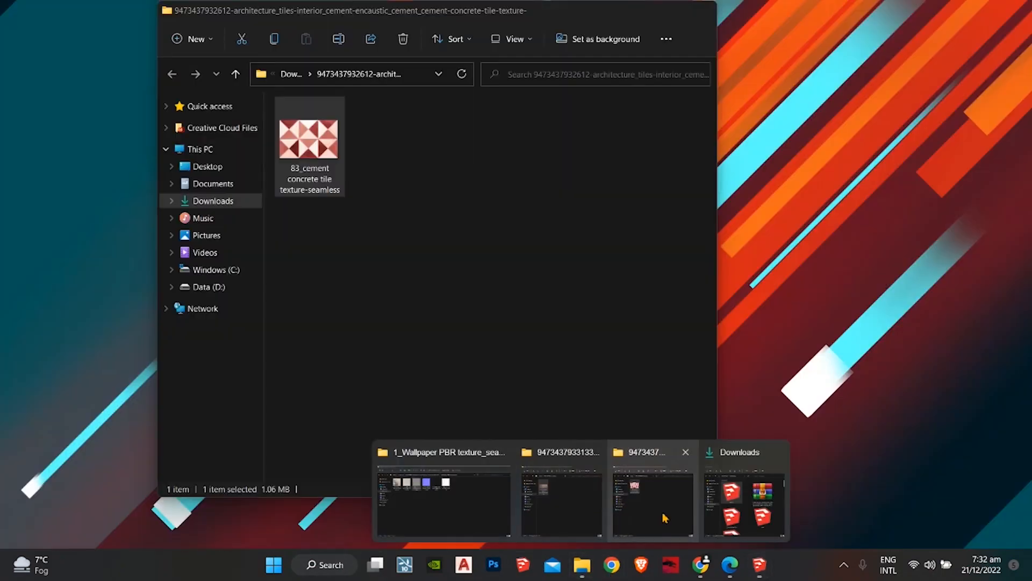
left_click(742, 516)
mouse_move(327, 238)
left_mouse_down()
mouse_move(524, 379)
mouse_move(694, 526)
mouse_move(765, 568)
mouse_move(759, 522)
left_mouse_up()
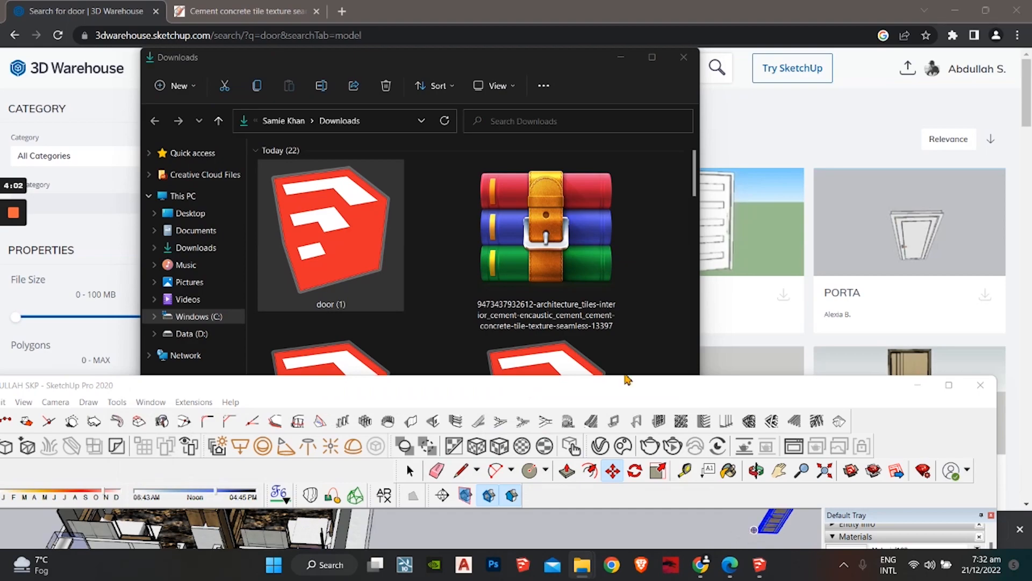
left_click(684, 58)
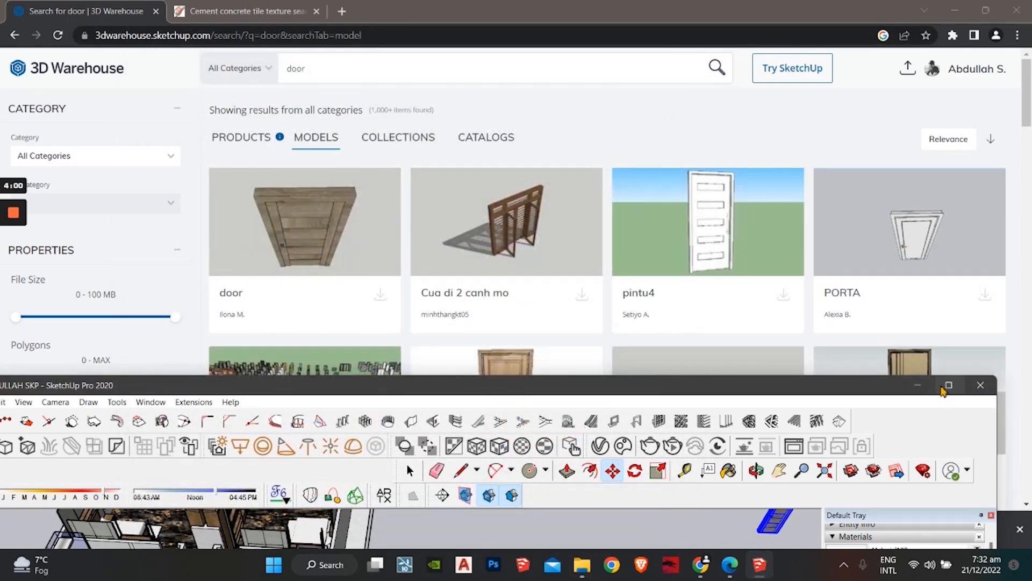
left_click(947, 386)
left_click(789, 151)
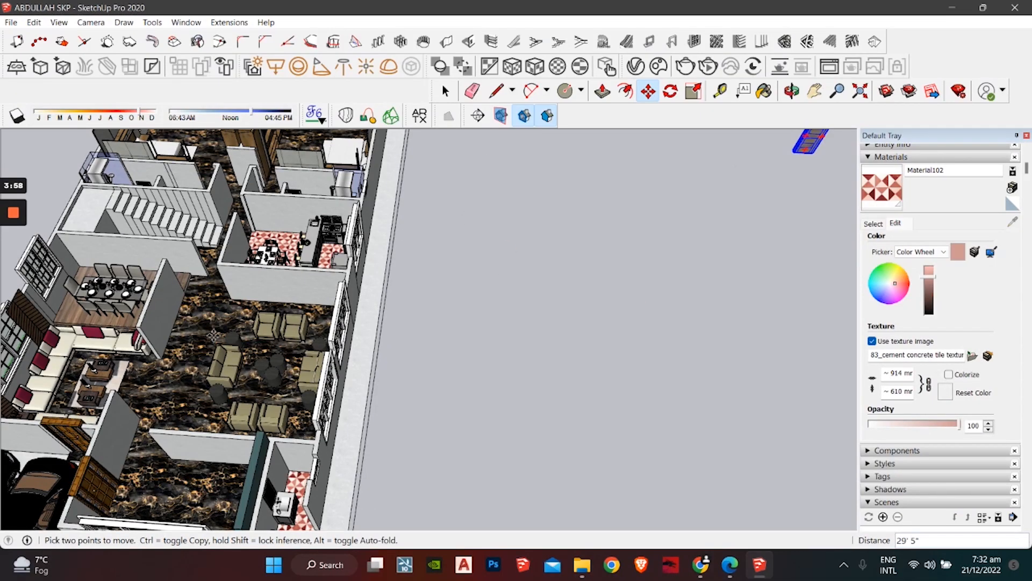
Step: Move the door (1) model onto the house and into the bathroom doorway
mouse_move(271, 297)
middle_mouse_down("shift")
mouse_move(468, 346)
mouse_move(519, 433)
mouse_move(188, 413)
mouse_move(140, 438)
mouse_move(161, 357)
mouse_move(193, 390)
mouse_move(218, 394)
mouse_move(220, 407)
middle_mouse_up("shift")
middle_click_drag(221, 408, 166, 404)
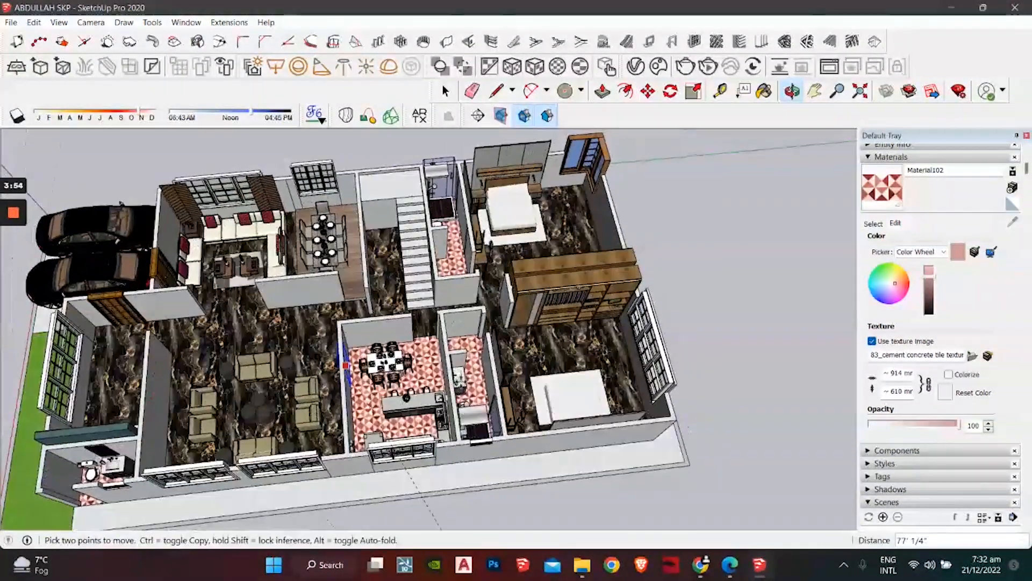
middle_click_drag(485, 376, 82, 376, "shift")
scroll(376, 269, "up", 8)
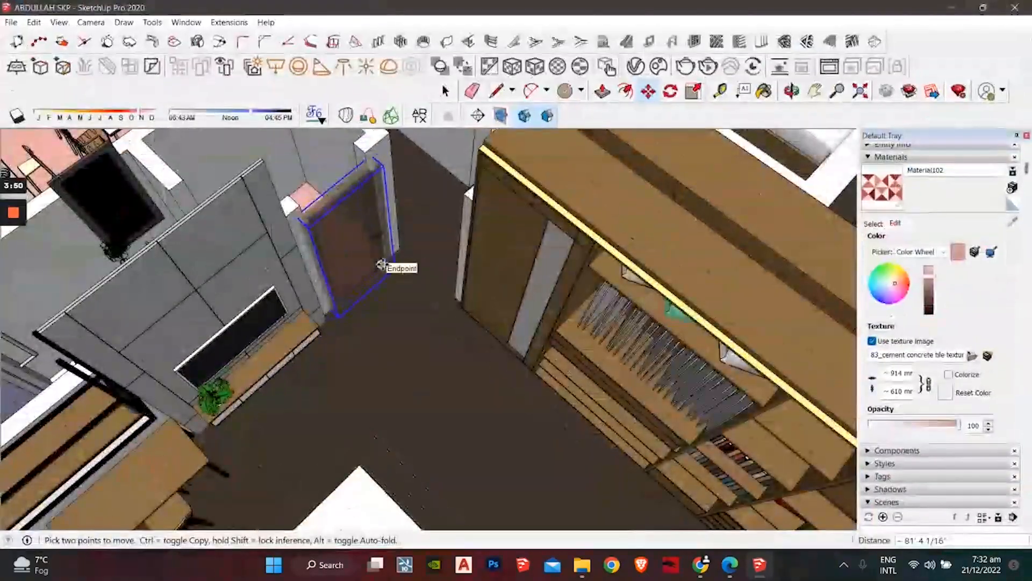
scroll(384, 267, "up", 6)
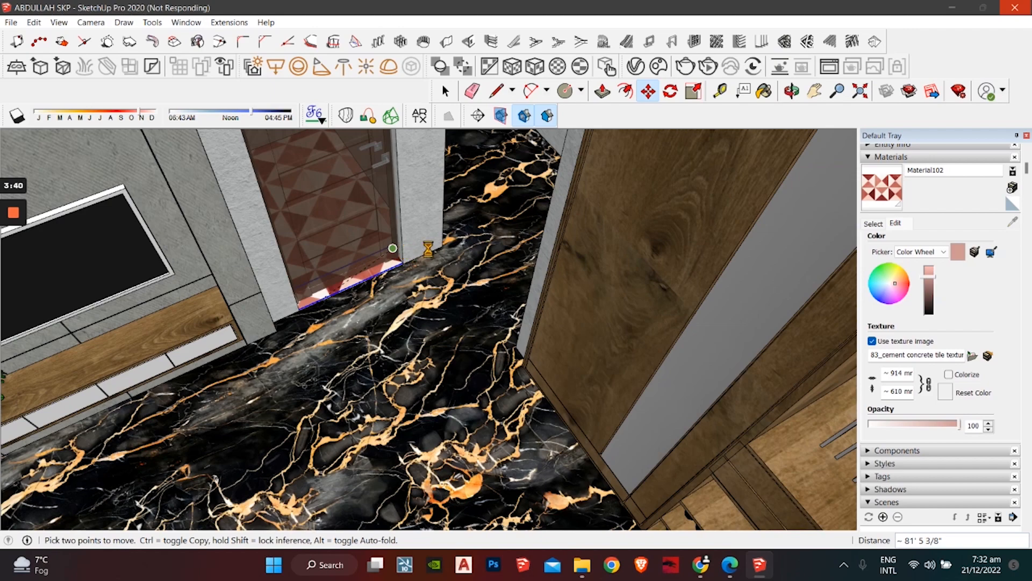
Step: Move the wooden door by its bottom corner into the doorway beside the wardrobe
mouse_move(393, 249)
middle_mouse_down()
mouse_move(388, 272)
mouse_move(399, 287)
middle_mouse_up()
scroll(409, 290, "up", 3)
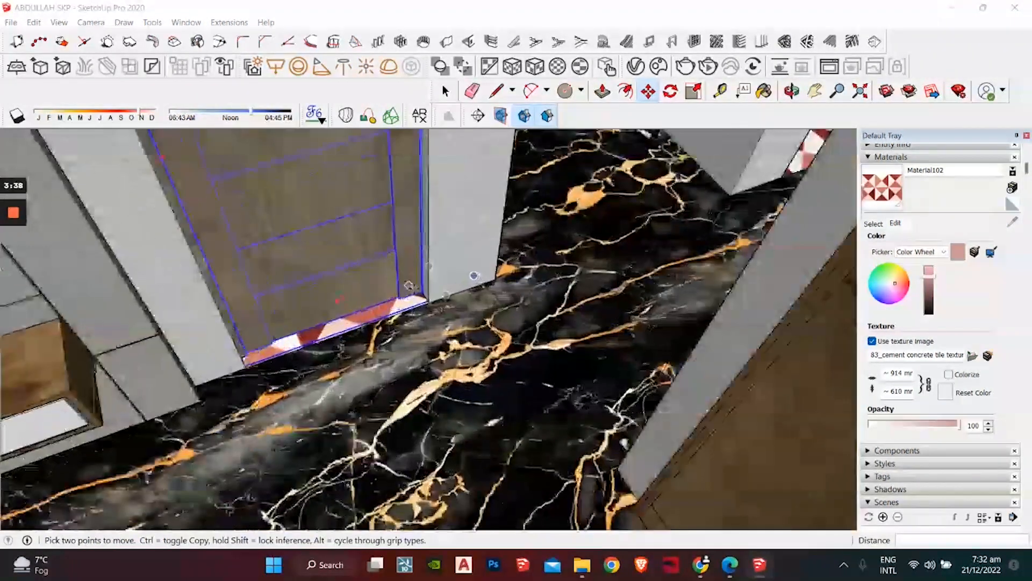
left_click(423, 295)
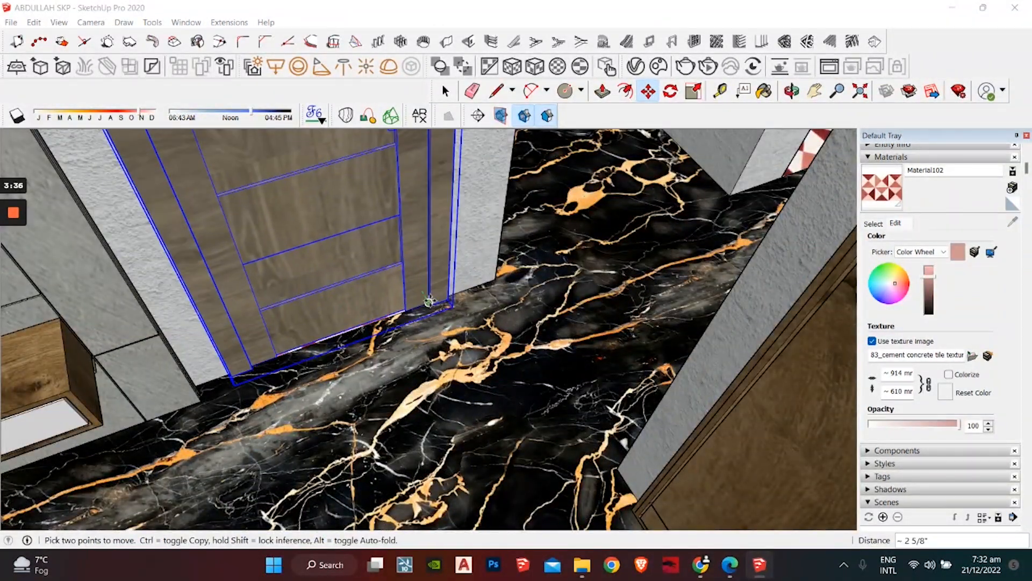
left_click(436, 279)
key("space")
scroll(449, 276, "down", 5)
middle_click_drag(454, 277, 377, 423)
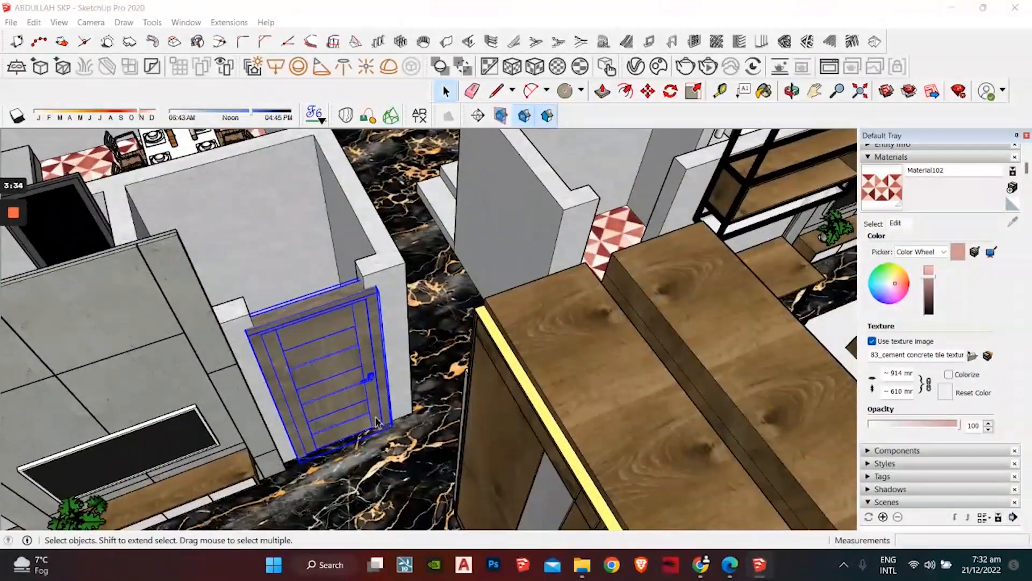
Step: Scale the door narrower along red from both sides to fill the doorway width
left_click(694, 91)
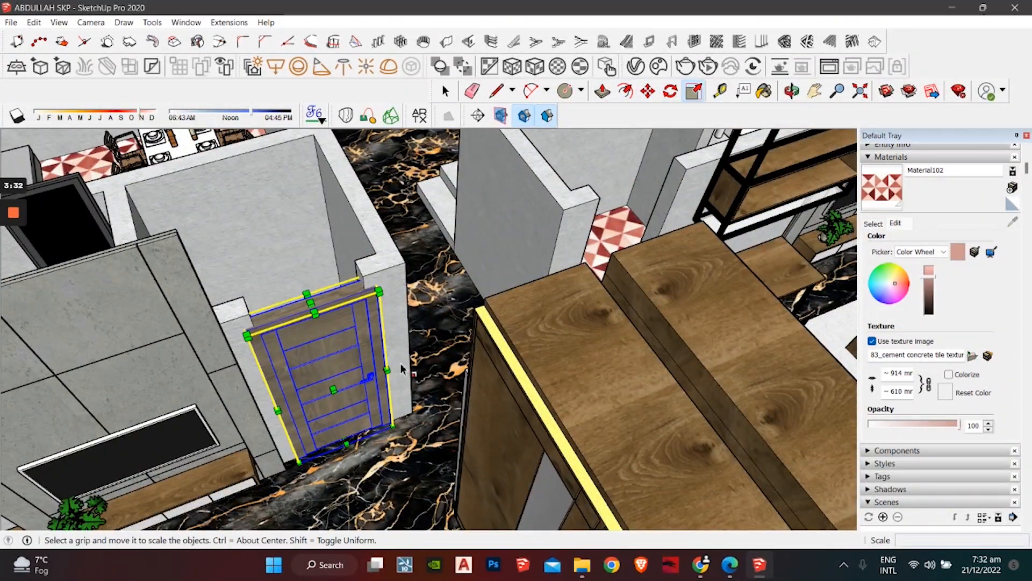
scroll(377, 361, "up", 2)
left_click_drag(378, 363, 365, 368)
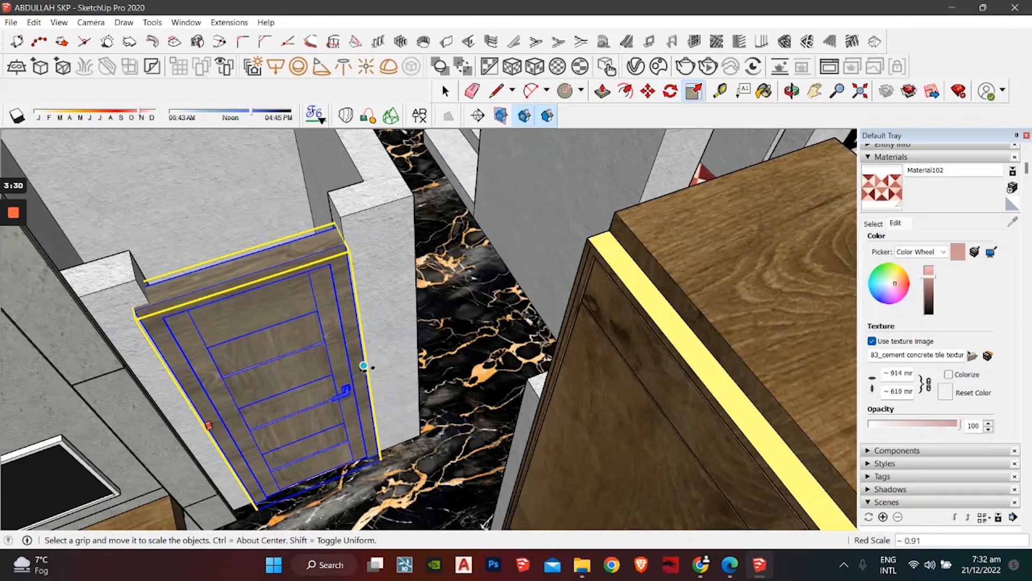
left_click_drag(211, 424, 143, 289)
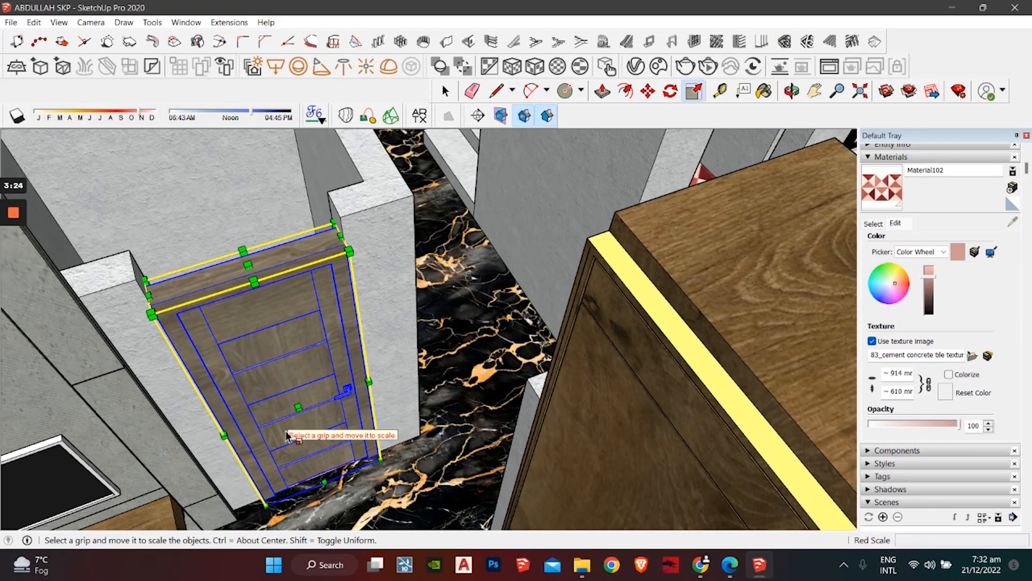
Step: Paste another copy of the wooden door and bring the tiled room into view
key("ctrl+v")
middle_click_drag(469, 330, 189, 461, "shift")
middle_click_drag(349, 401, 173, 536, "shift")
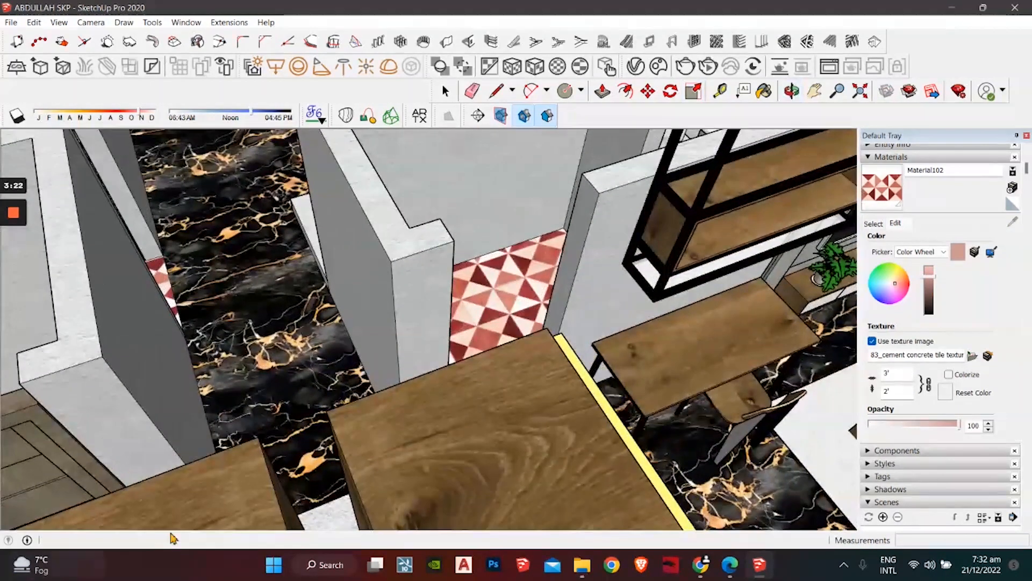
Step: Place the pasted door in the tiled room's doorway, then view the house front and washroom
middle_click_drag(480, 397, 408, 430)
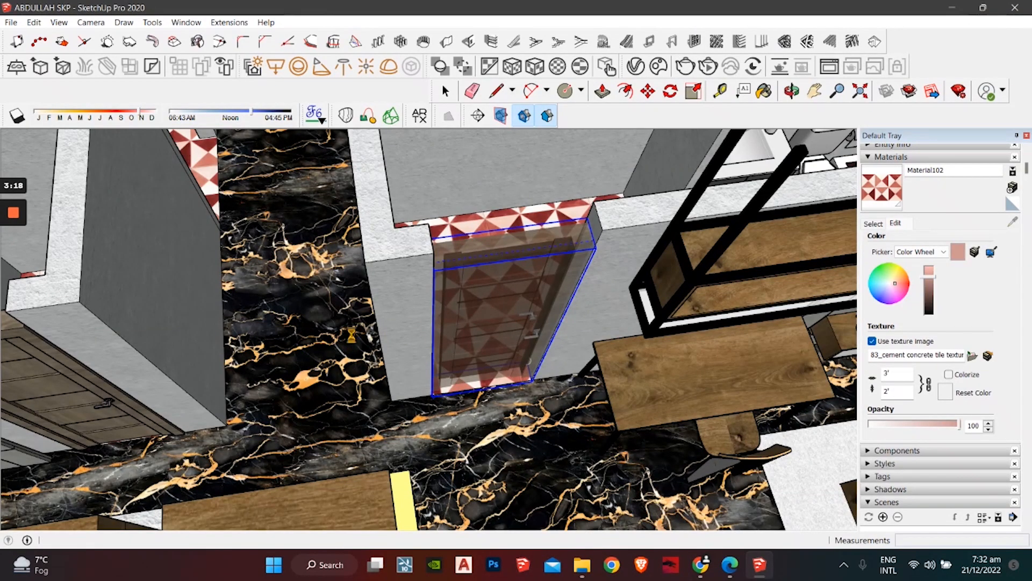
scroll(354, 330, "down", 5)
middle_click_drag(410, 293, 492, 514, "shift")
middle_click_drag(416, 334, 463, 457, "shift")
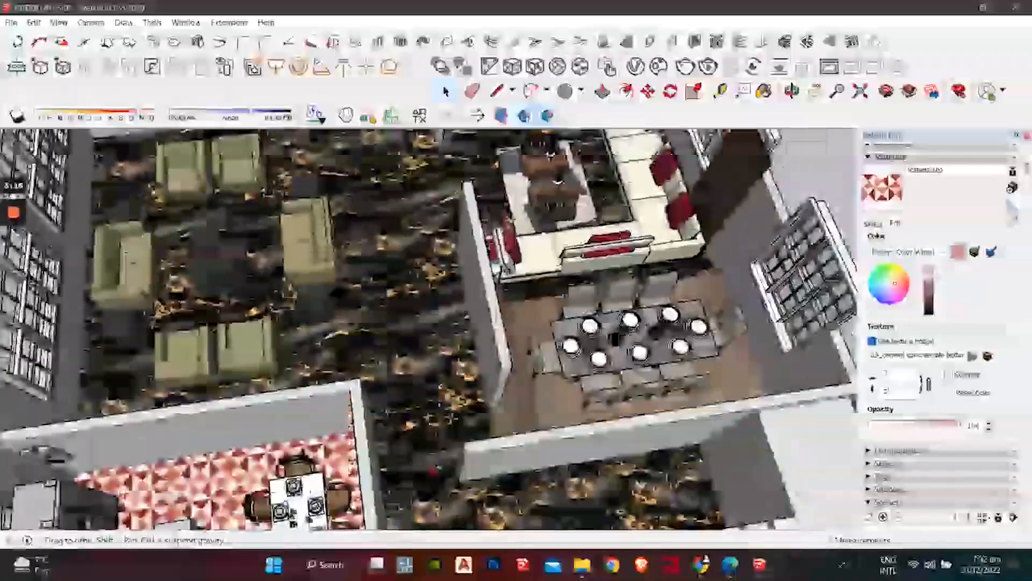
middle_click_drag(419, 409, 465, 497)
middle_click_drag(427, 349, 430, 150, "shift")
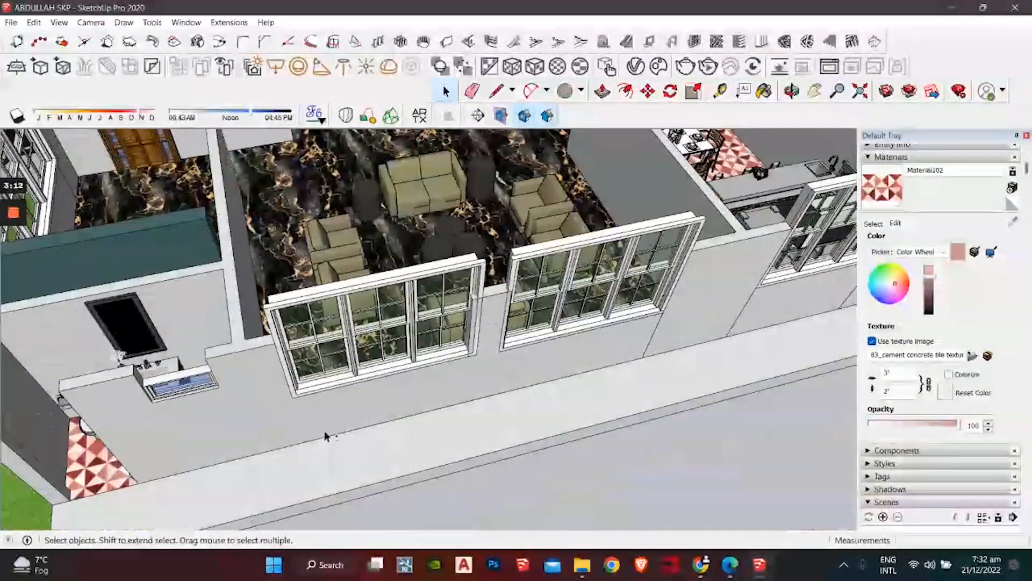
scroll(324, 436, "down", 1)
middle_click_drag(129, 457, 312, 359, "shift")
scroll(311, 359, "down", 1)
Step: Paste another door copy in front of the house and rotate it 65°
key("ctrl+v")
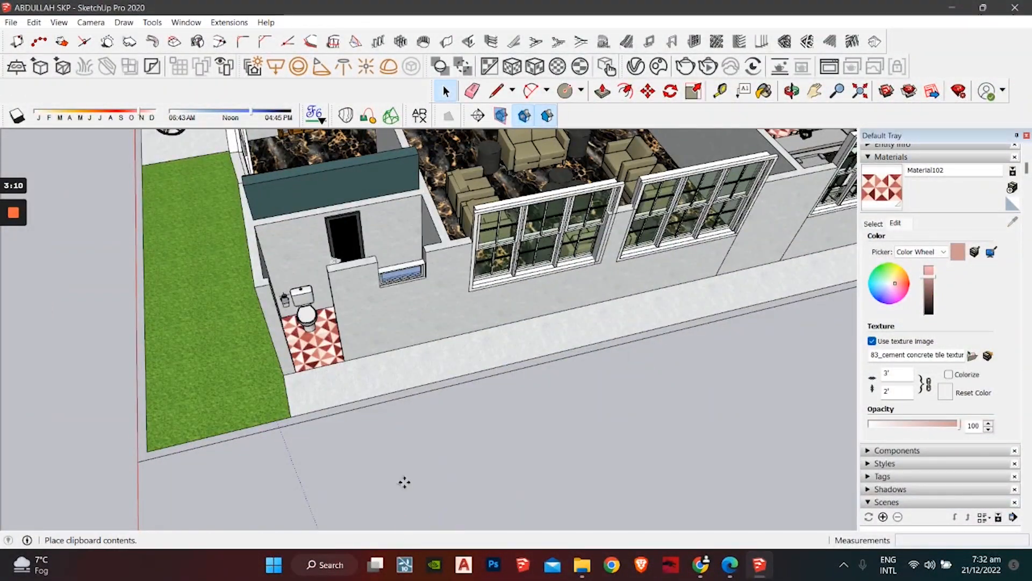
left_click(423, 518)
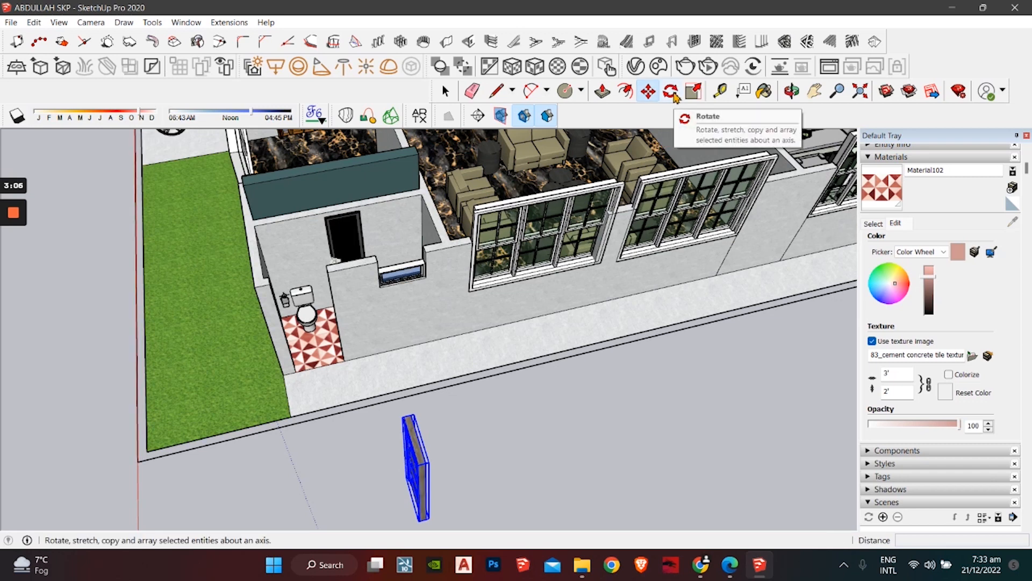
left_click(672, 92)
left_click(555, 458)
left_click(672, 426)
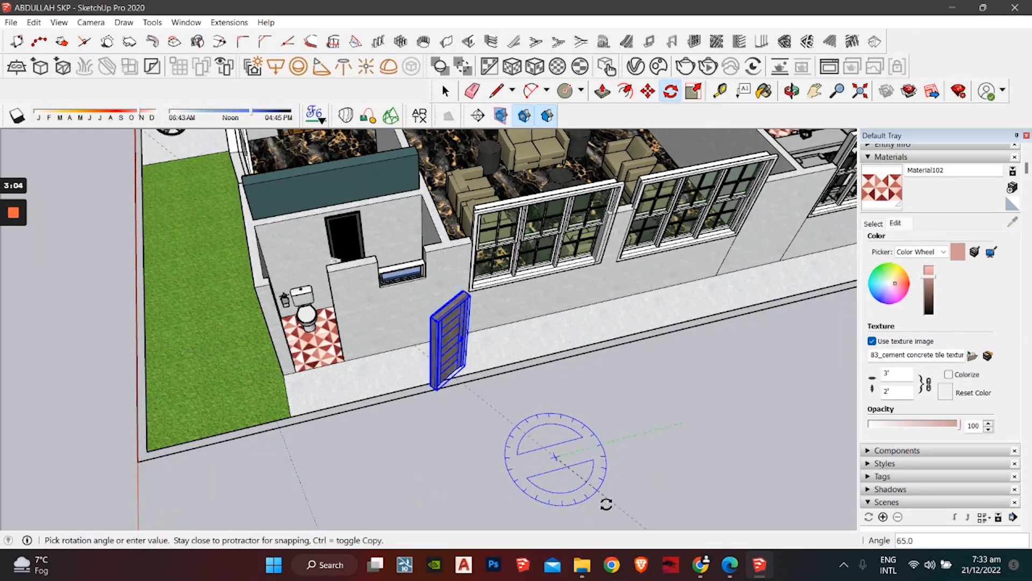
left_click(579, 517)
left_click(452, 97)
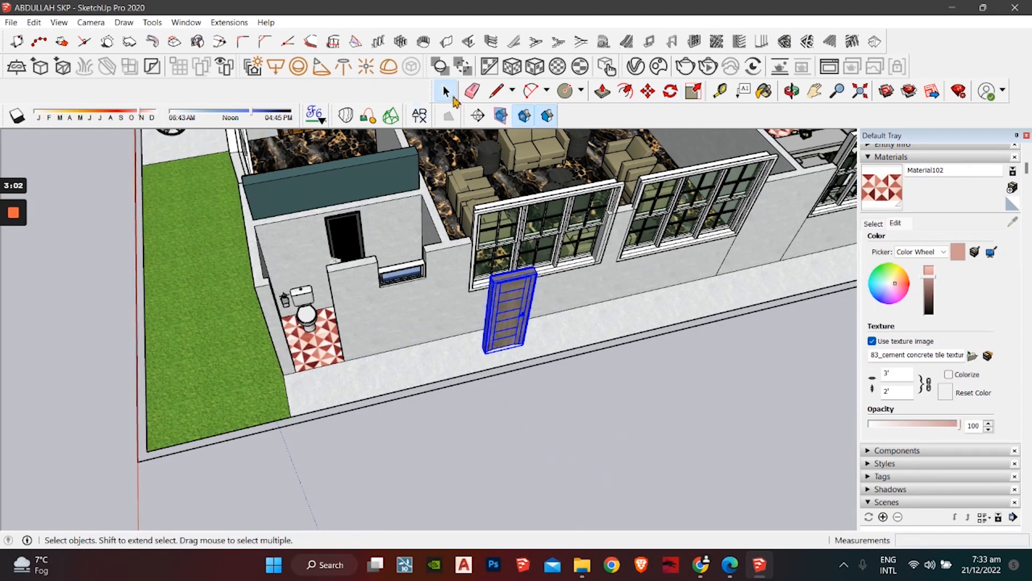
Step: Move the rotated door into the washroom's outside entrance and begin stretching it wider
scroll(473, 353, "up", 5)
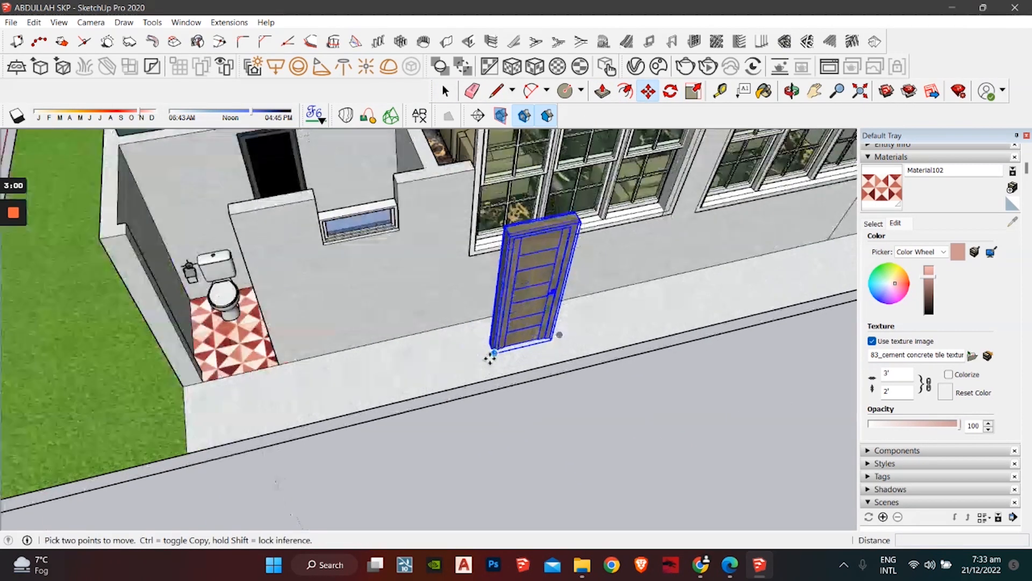
left_click(492, 353)
left_click(170, 385)
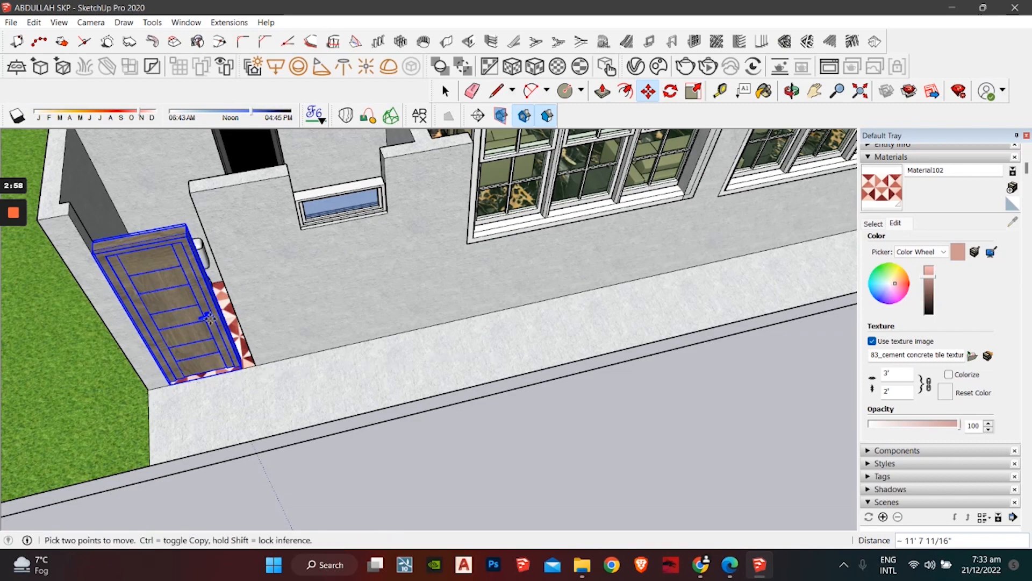
left_click(694, 93)
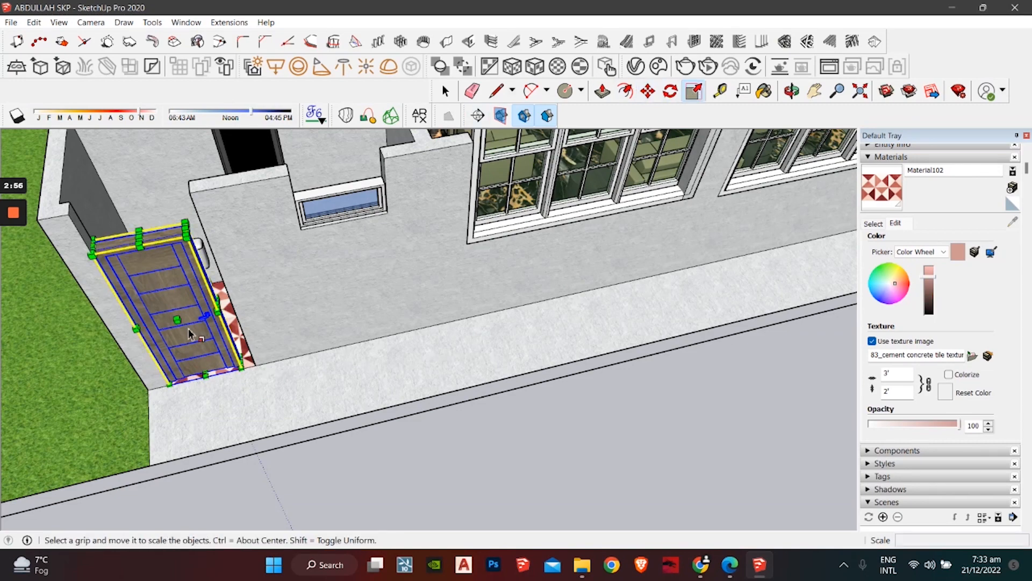
left_click(218, 306)
Step: Finish widening the washroom's outside door so it meets the wall
left_click(233, 307)
key("space")
scroll(343, 316, "down", 3)
middle_click_drag(150, 442, 148, 443, "shift")
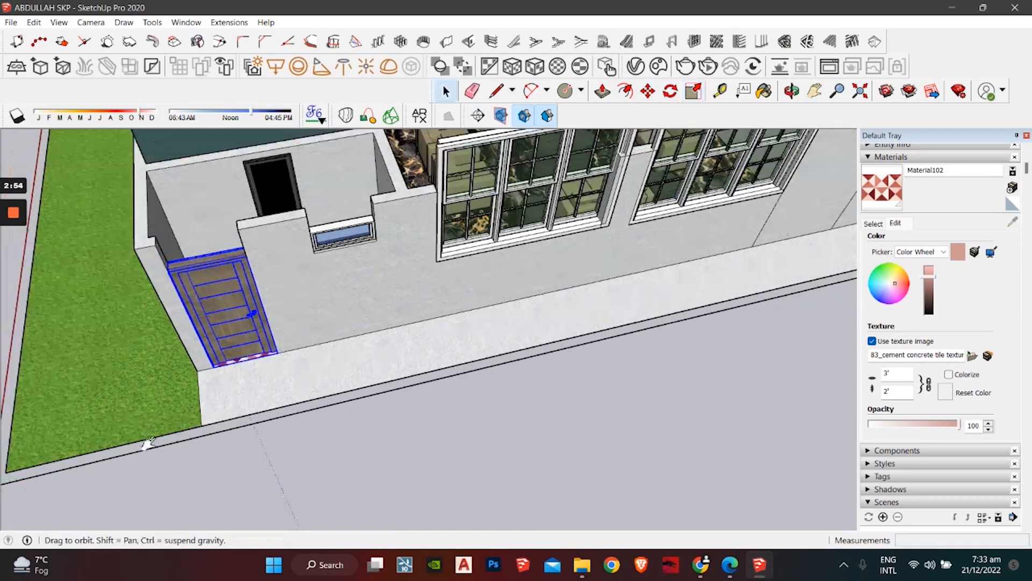
middle_click_drag(694, 226, 253, 387, "shift")
mouse_move(645, 199)
middle_mouse_down("shift")
mouse_move(478, 291)
mouse_move(285, 430)
middle_mouse_up("shift")
middle_click_drag(371, 272, 350, 325, "shift")
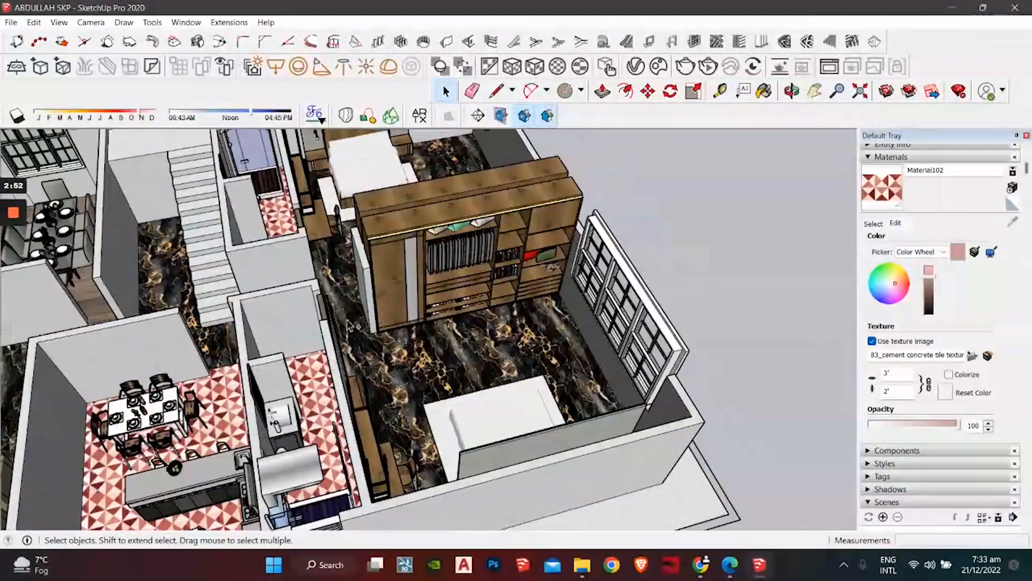
Step: Paste a door copy, cancel it, and bring the washroom's outside door back into view
key("ctrl+v")
scroll(342, 290, "up", 5)
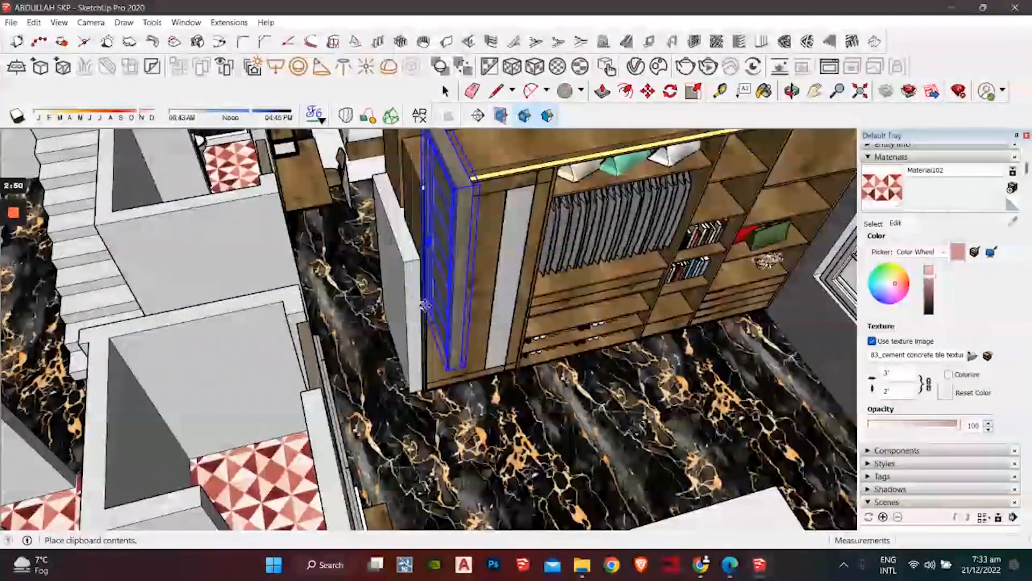
key("space")
scroll(395, 312, "down", 6)
middle_click_drag(395, 344, 610, 135, "shift")
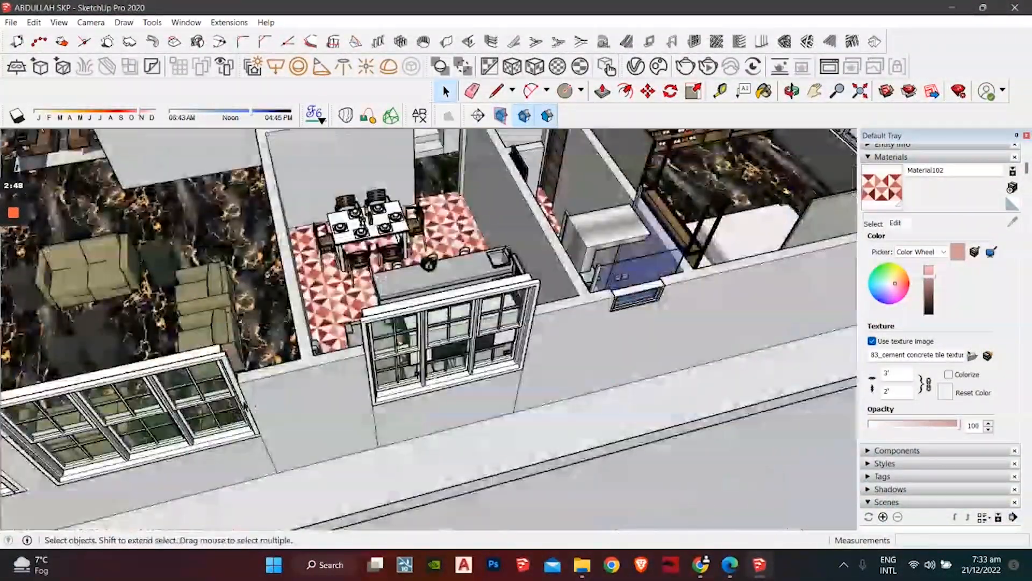
scroll(350, 344, "down", 4)
middle_click_drag(345, 349, 413, 274, "shift")
scroll(81, 418, "up", 3)
middle_click_drag(81, 417, 317, 381, "shift")
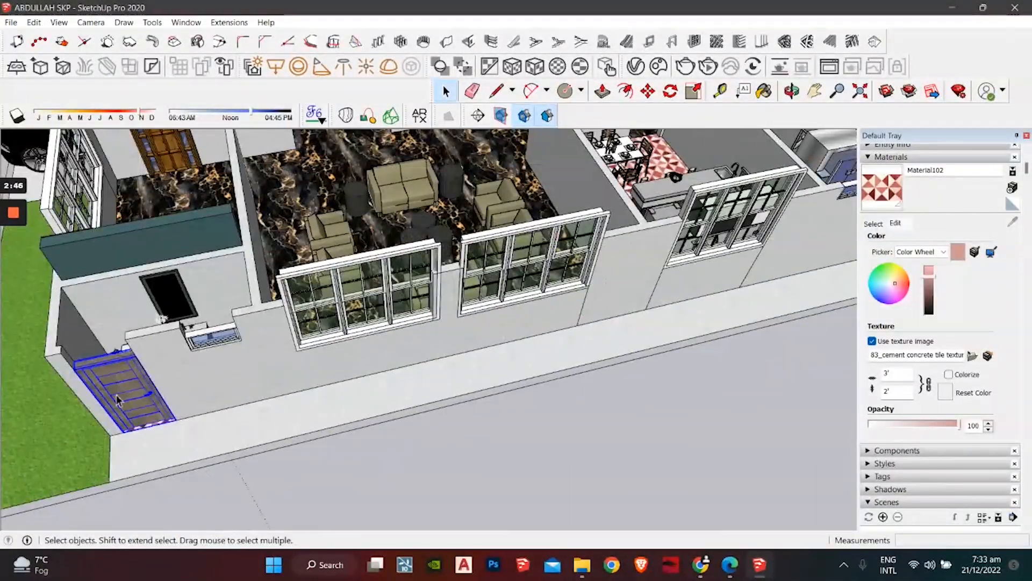
Step: Paste a wooden door into the doorway beside the bedroom wardrobe
key("ctrl+v")
middle_click_drag(475, 298, 383, 376, "shift")
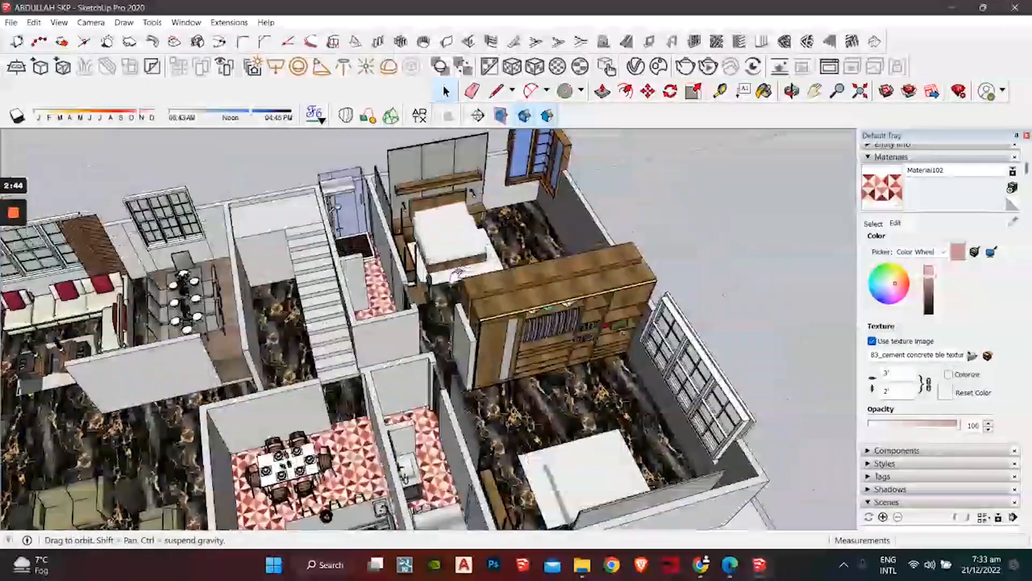
scroll(382, 378, "up", 3)
scroll(383, 377, "up", 6)
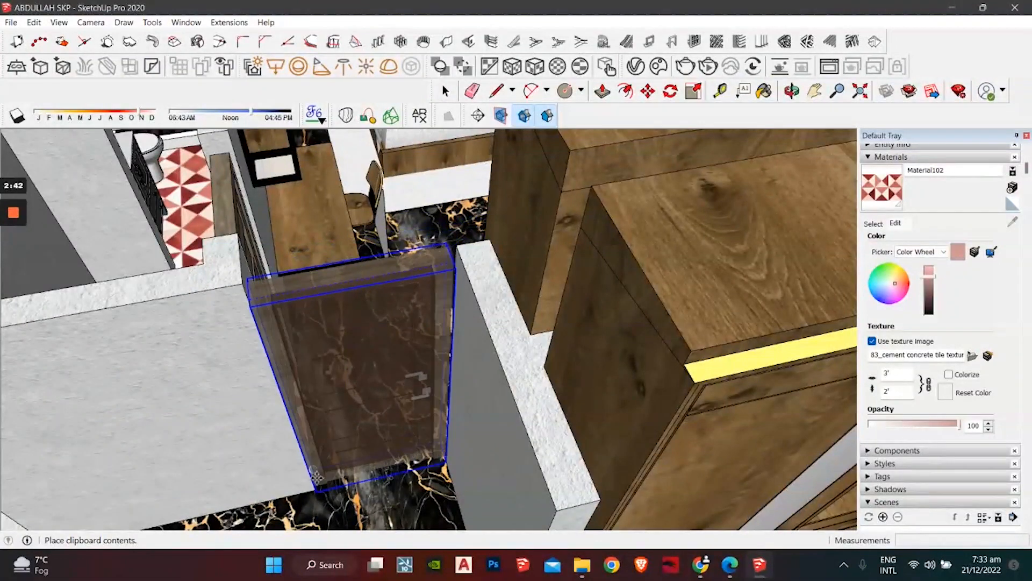
left_click(319, 325)
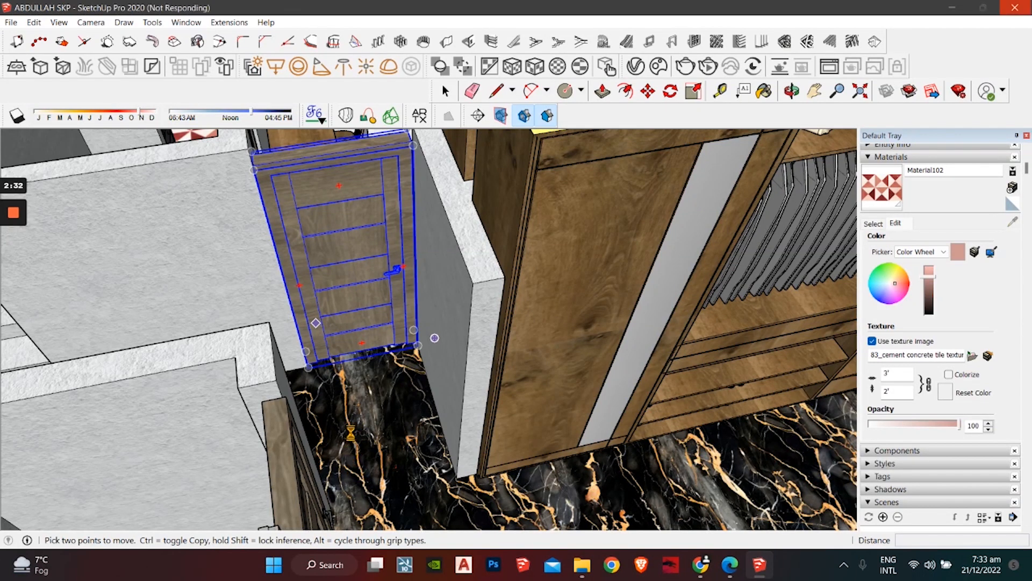
Step: Paste another wooden door into the next doorway near the wardrobe
scroll(351, 432, "down", 1)
key("ctrl+v")
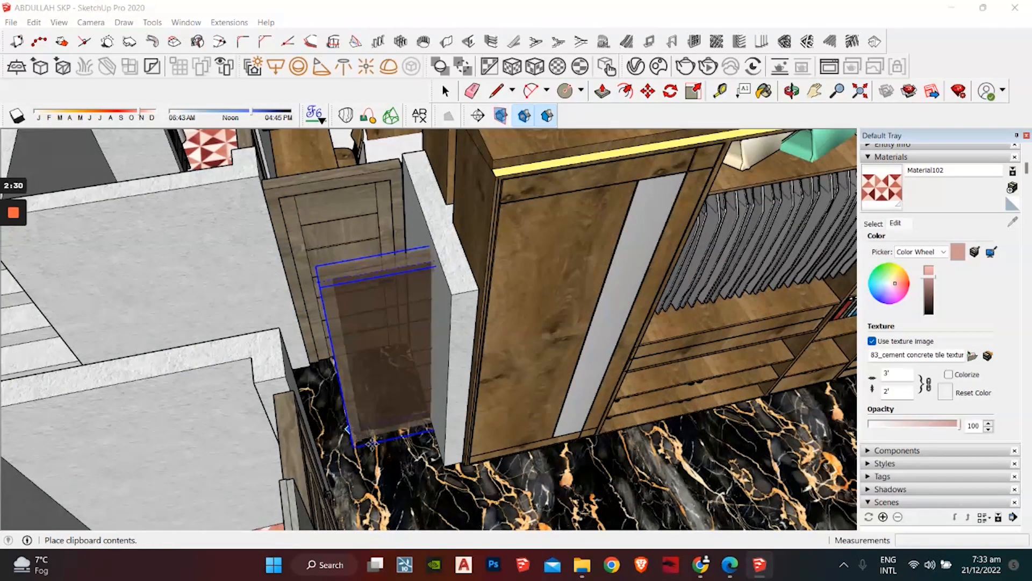
mouse_move(354, 437)
middle_mouse_down()
mouse_move(271, 467)
mouse_move(269, 449)
middle_mouse_up()
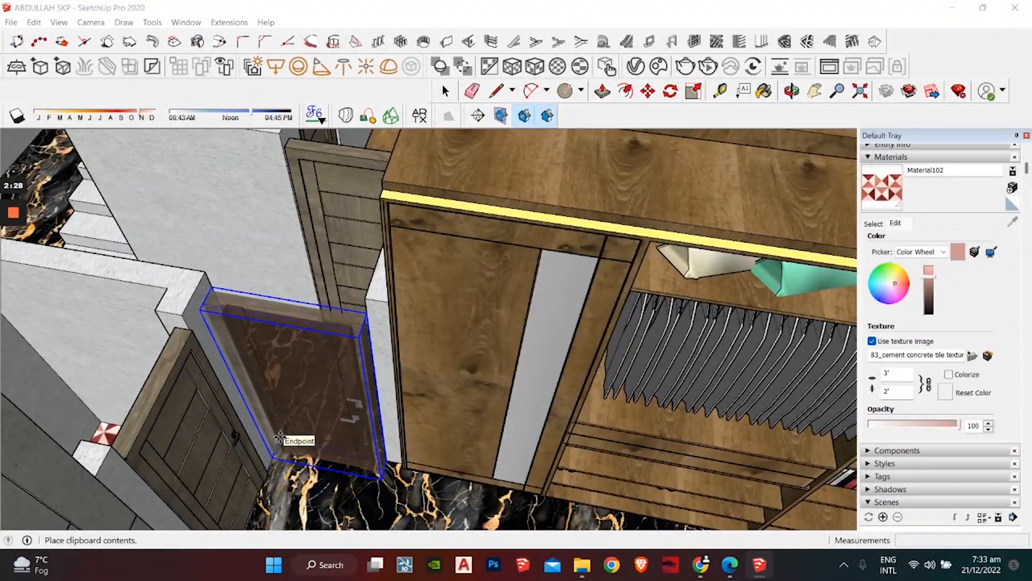
left_click(280, 436)
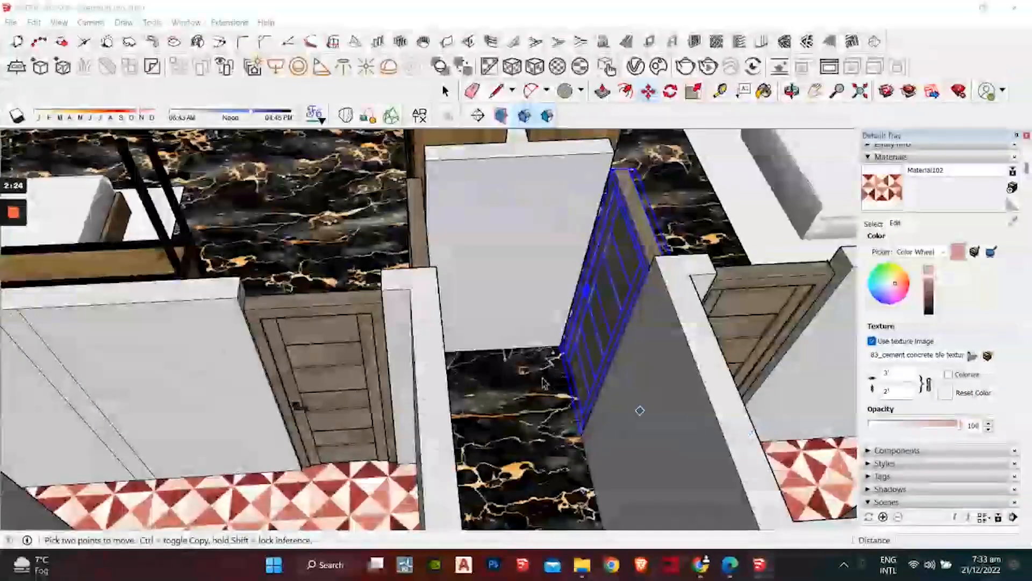
key("space")
Step: Orbit past the kitchen, stairs and sofas until the house front faces forward
scroll(524, 293, "down", 6)
middle_click_drag(516, 274, 263, 208)
scroll(203, 327, "down", 3)
middle_click_drag(203, 327, 532, 188, "shift")
scroll(396, 281, "down", 2)
middle_click_drag(473, 231, 538, 383)
scroll(537, 383, "up", 1)
left_click(786, 271)
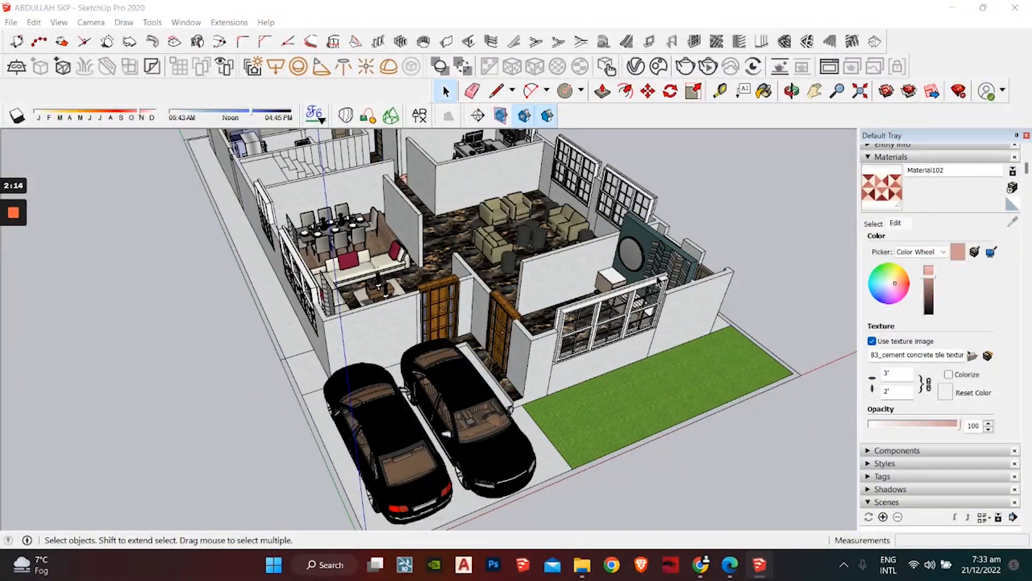
middle_click_drag(782, 277, 645, 352)
scroll(471, 317, "down", 4)
mouse_move(469, 318)
middle_mouse_down("shift")
mouse_move(467, 350)
mouse_move(613, 451)
mouse_move(756, 348)
mouse_move(756, 265)
mouse_move(753, 323)
mouse_move(451, 317)
middle_mouse_up("shift")
scroll(466, 362, "up", 5)
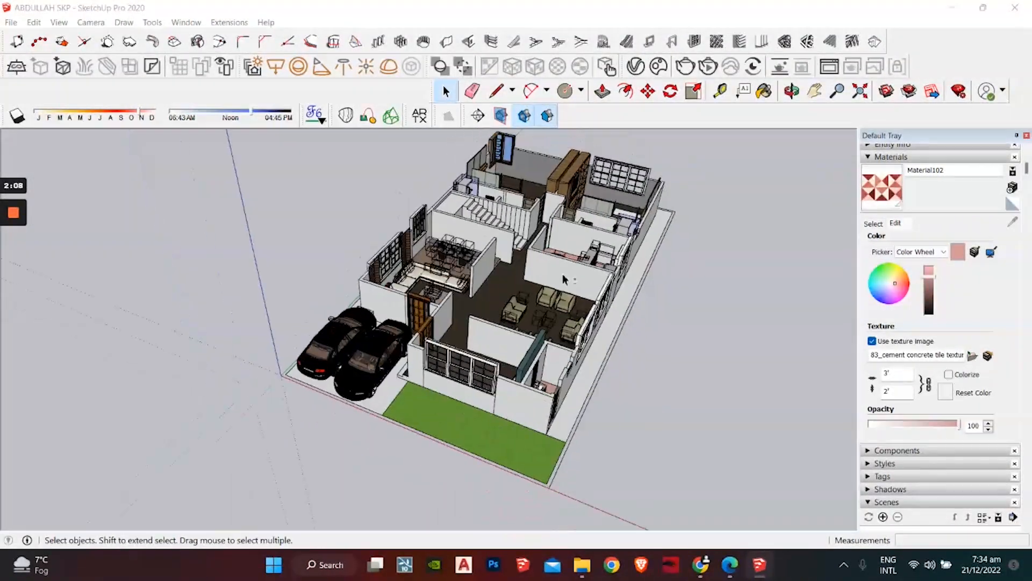
middle_click_drag(564, 277, 685, 414)
scroll(576, 371, "up", 3)
middle_click_drag(574, 371, 623, 460)
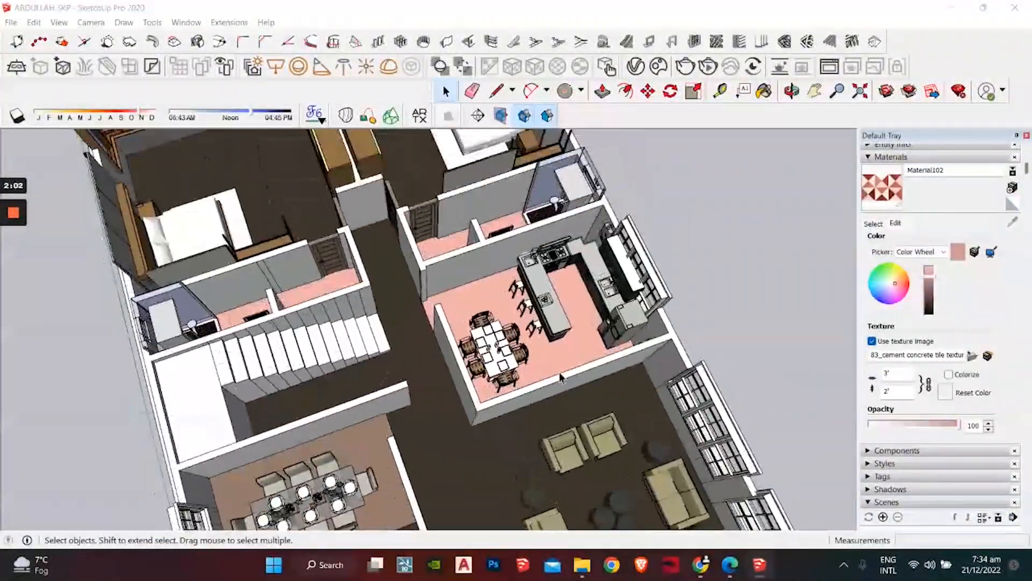
scroll(538, 268, "up", 5)
middle_click_drag(518, 301, 258, 285)
middle_click_drag(507, 323, 398, 317)
scroll(452, 279, "down", 3)
middle_click_drag(456, 277, 283, 314, "shift")
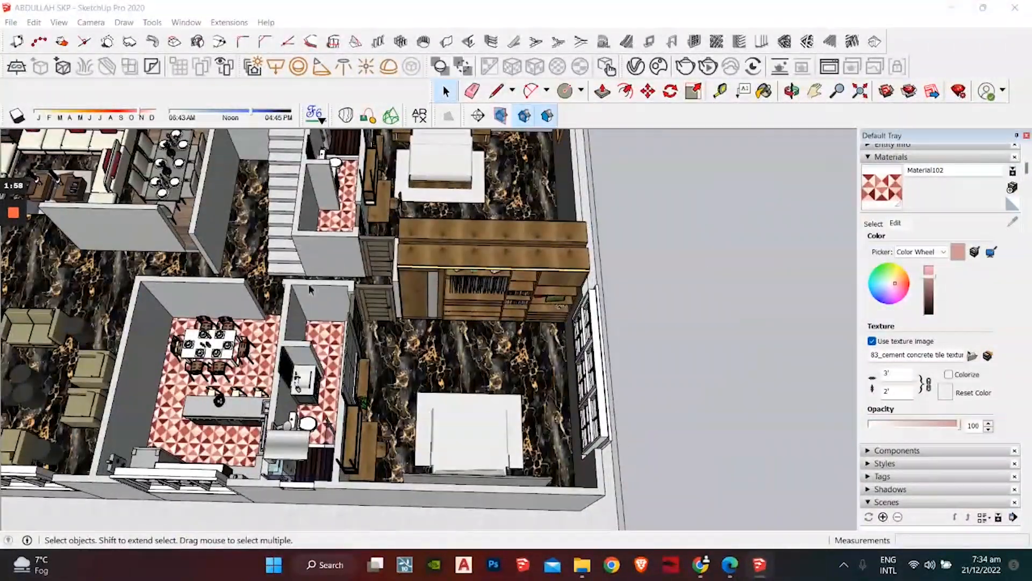
middle_click_drag(519, 309, 554, 286)
scroll(478, 288, "down", 4)
middle_click_drag(468, 291, 764, 231)
scroll(575, 282, "down", 3)
scroll(446, 236, "up", 4)
middle_click_drag(446, 237, 406, 388)
scroll(474, 339, "down", 2)
scroll(398, 372, "up", 3)
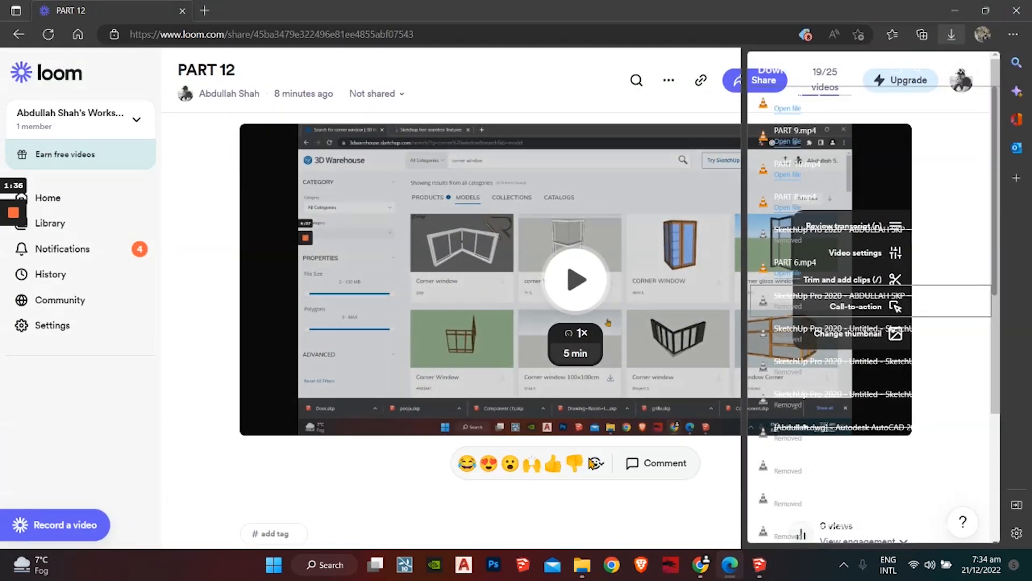
left_click(763, 572)
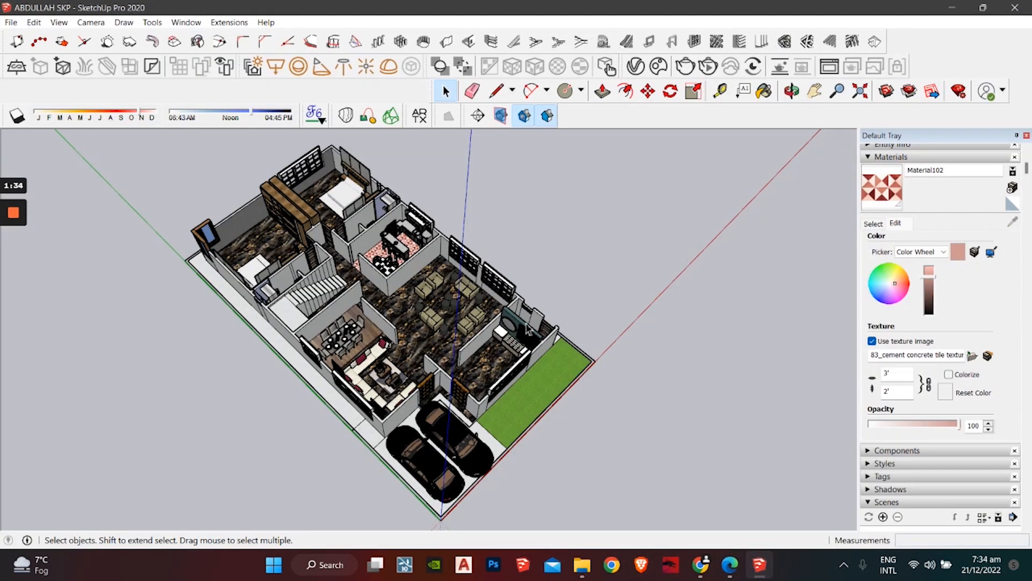